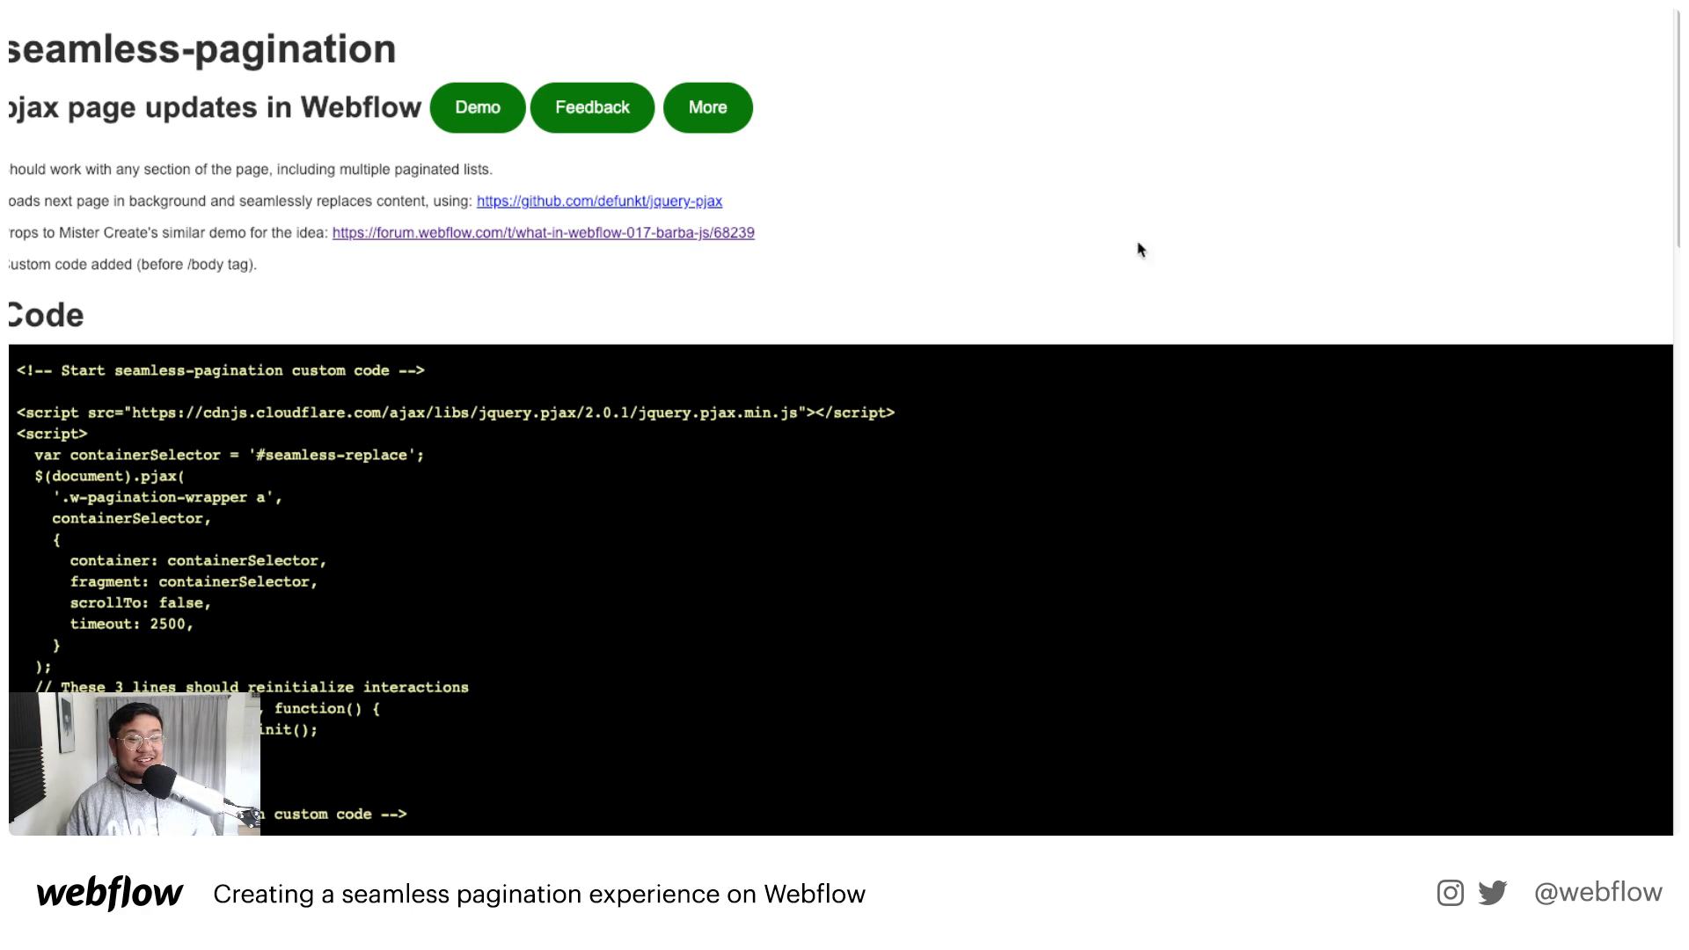
Step: Examine the seamless-pagination custom code and the first paginated list in the demo section below it
scroll(1041, 301, down, 1)
scroll(1040, 301, down, 2)
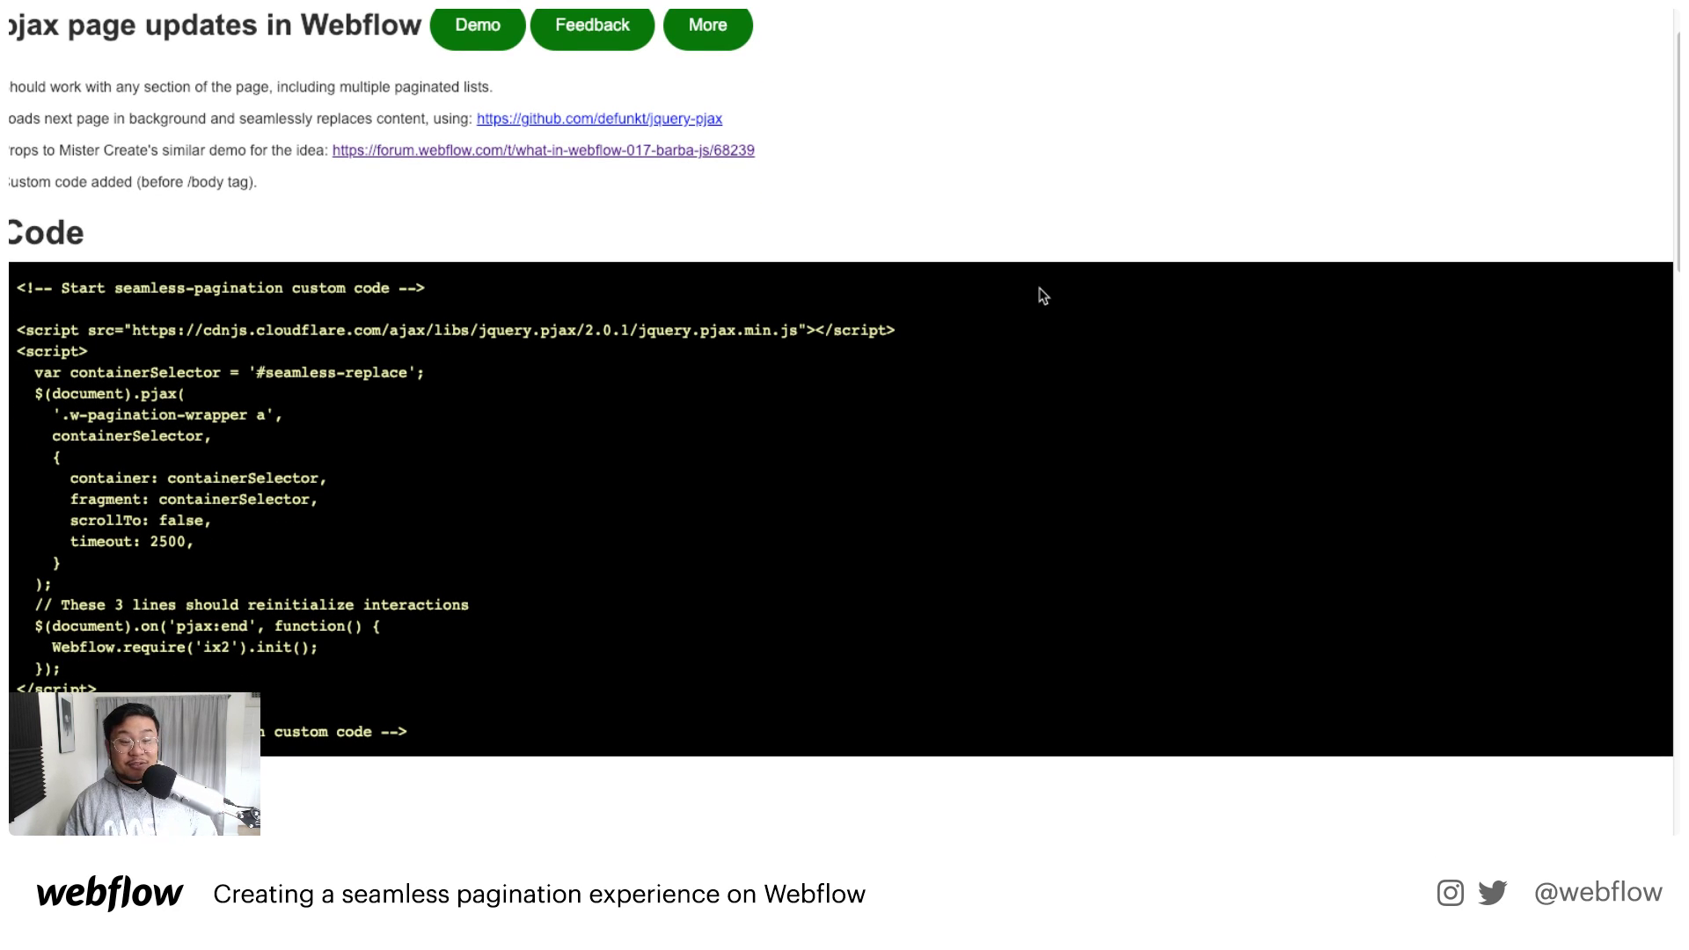
scroll(1044, 302, down, 1)
scroll(1045, 294, down, 1)
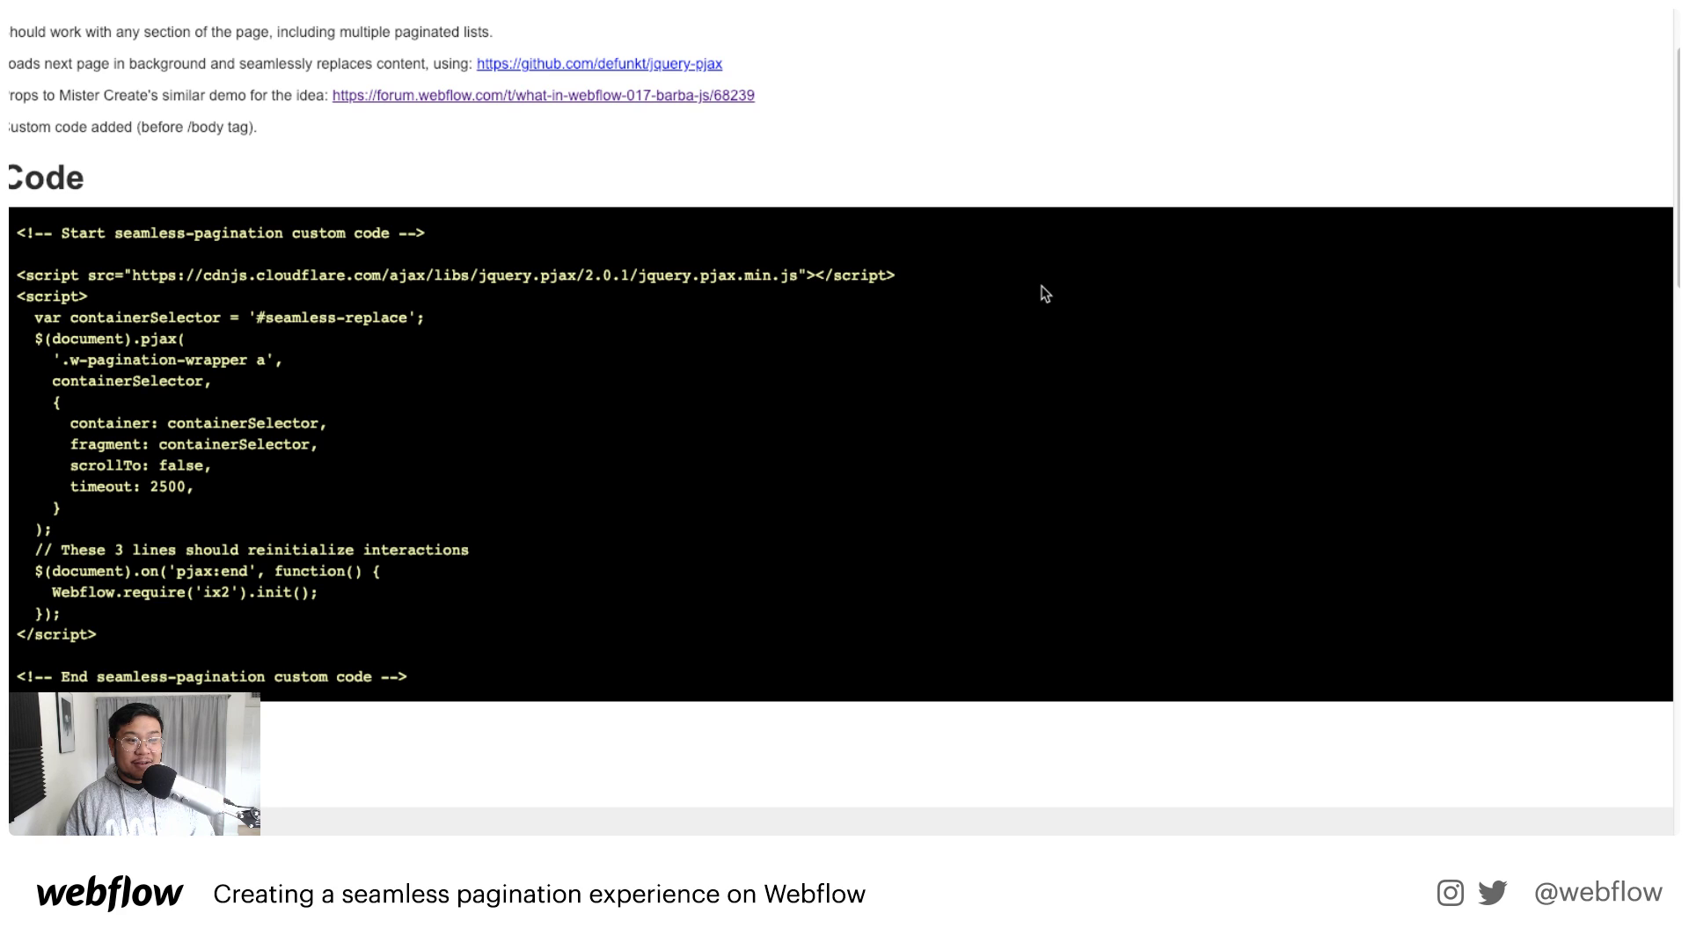
scroll(1045, 293, down, 3)
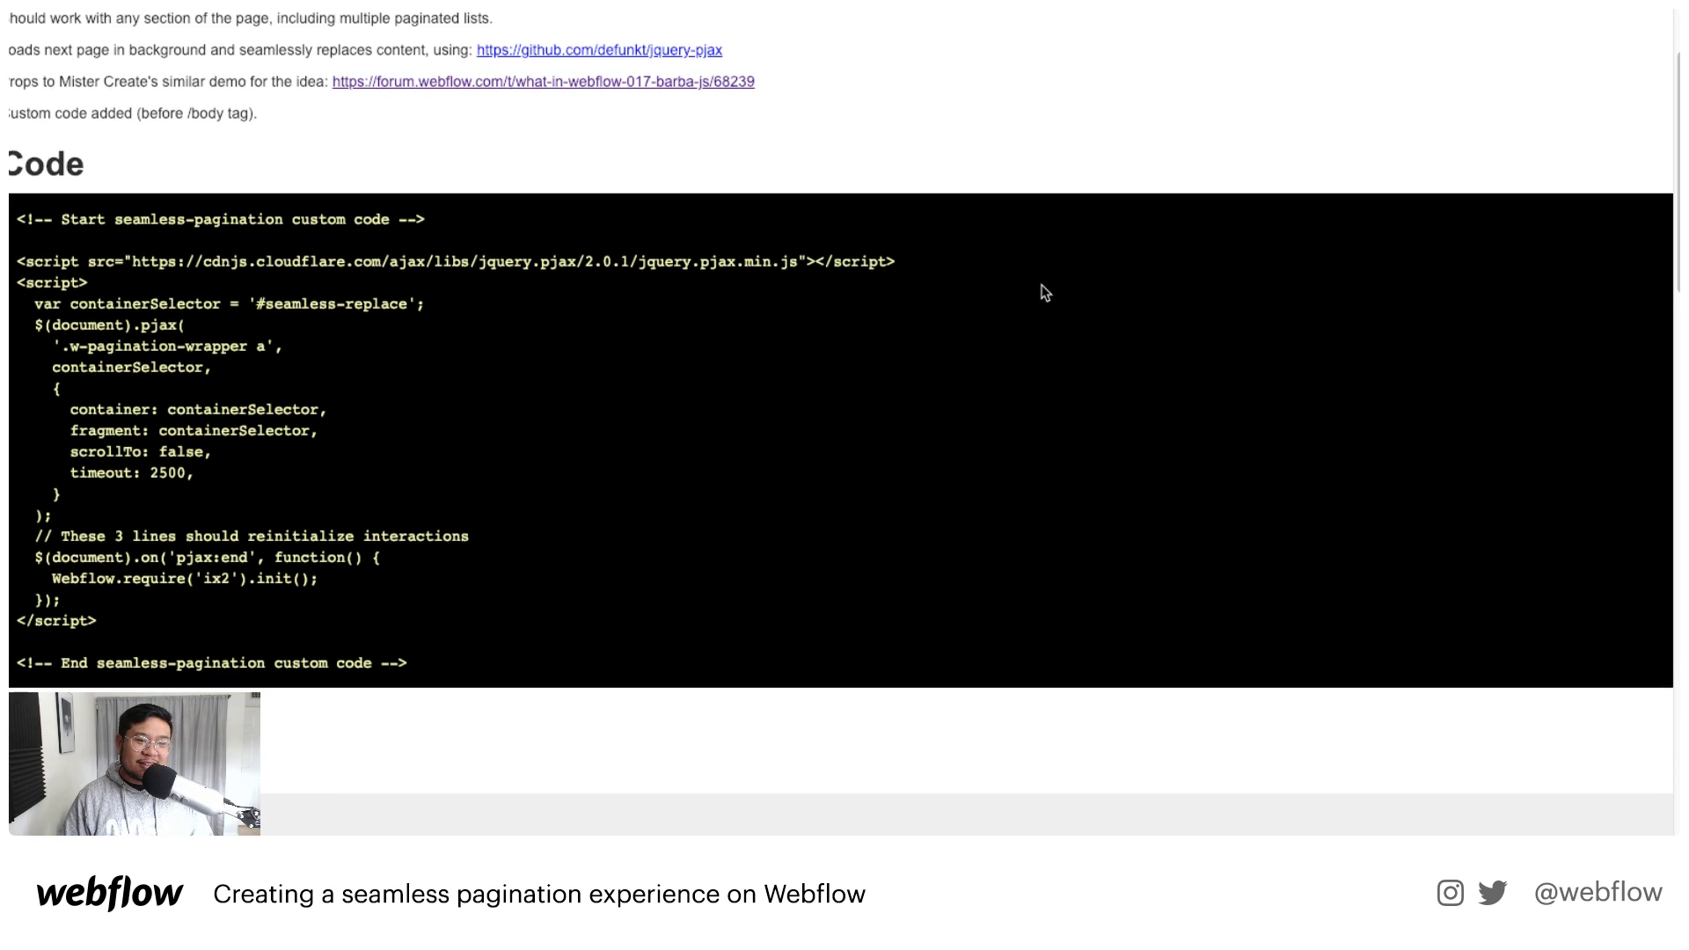
scroll(1045, 293, down, 3)
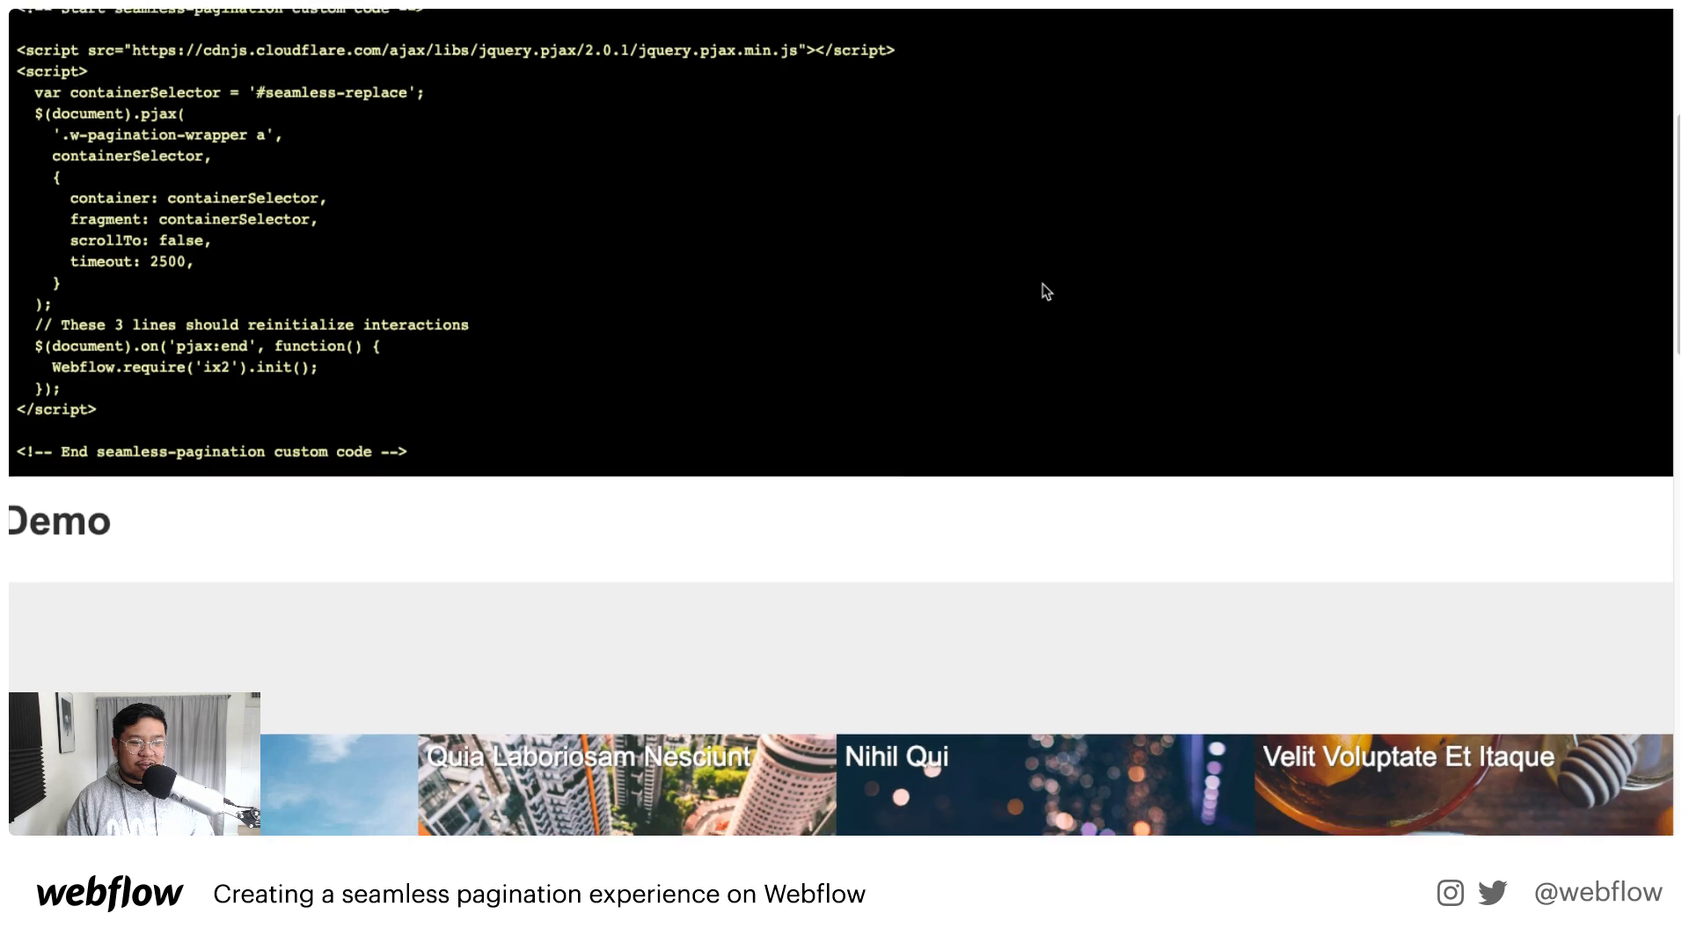
scroll(1045, 293, up, 2)
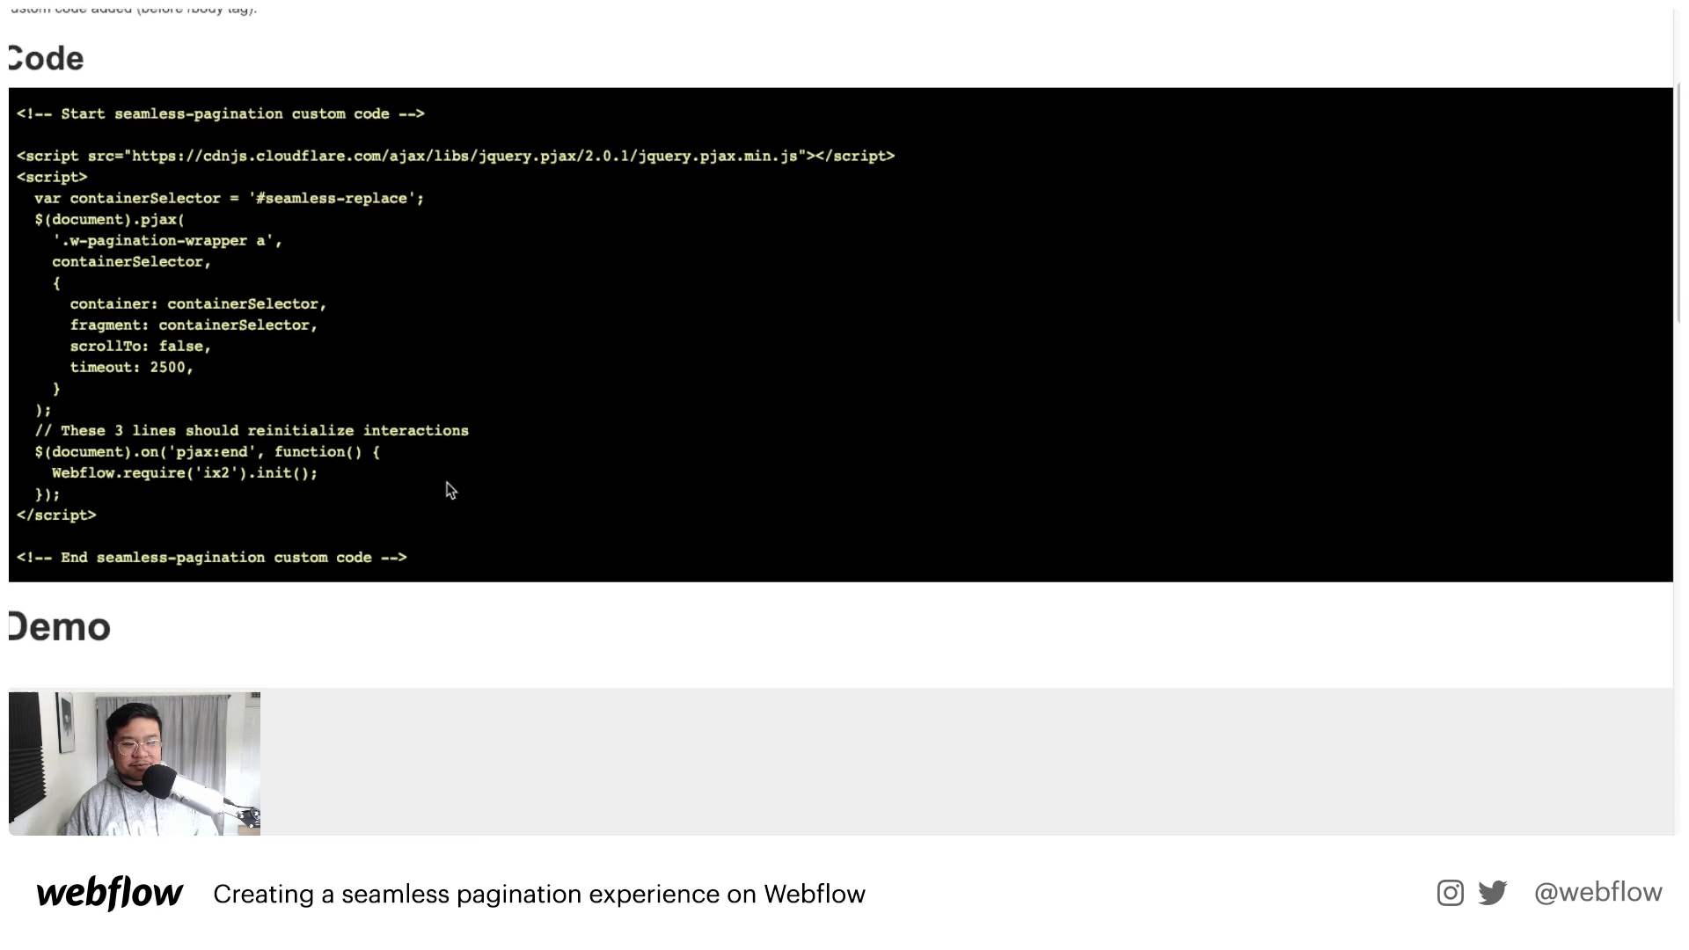
scroll(447, 488, down, 10)
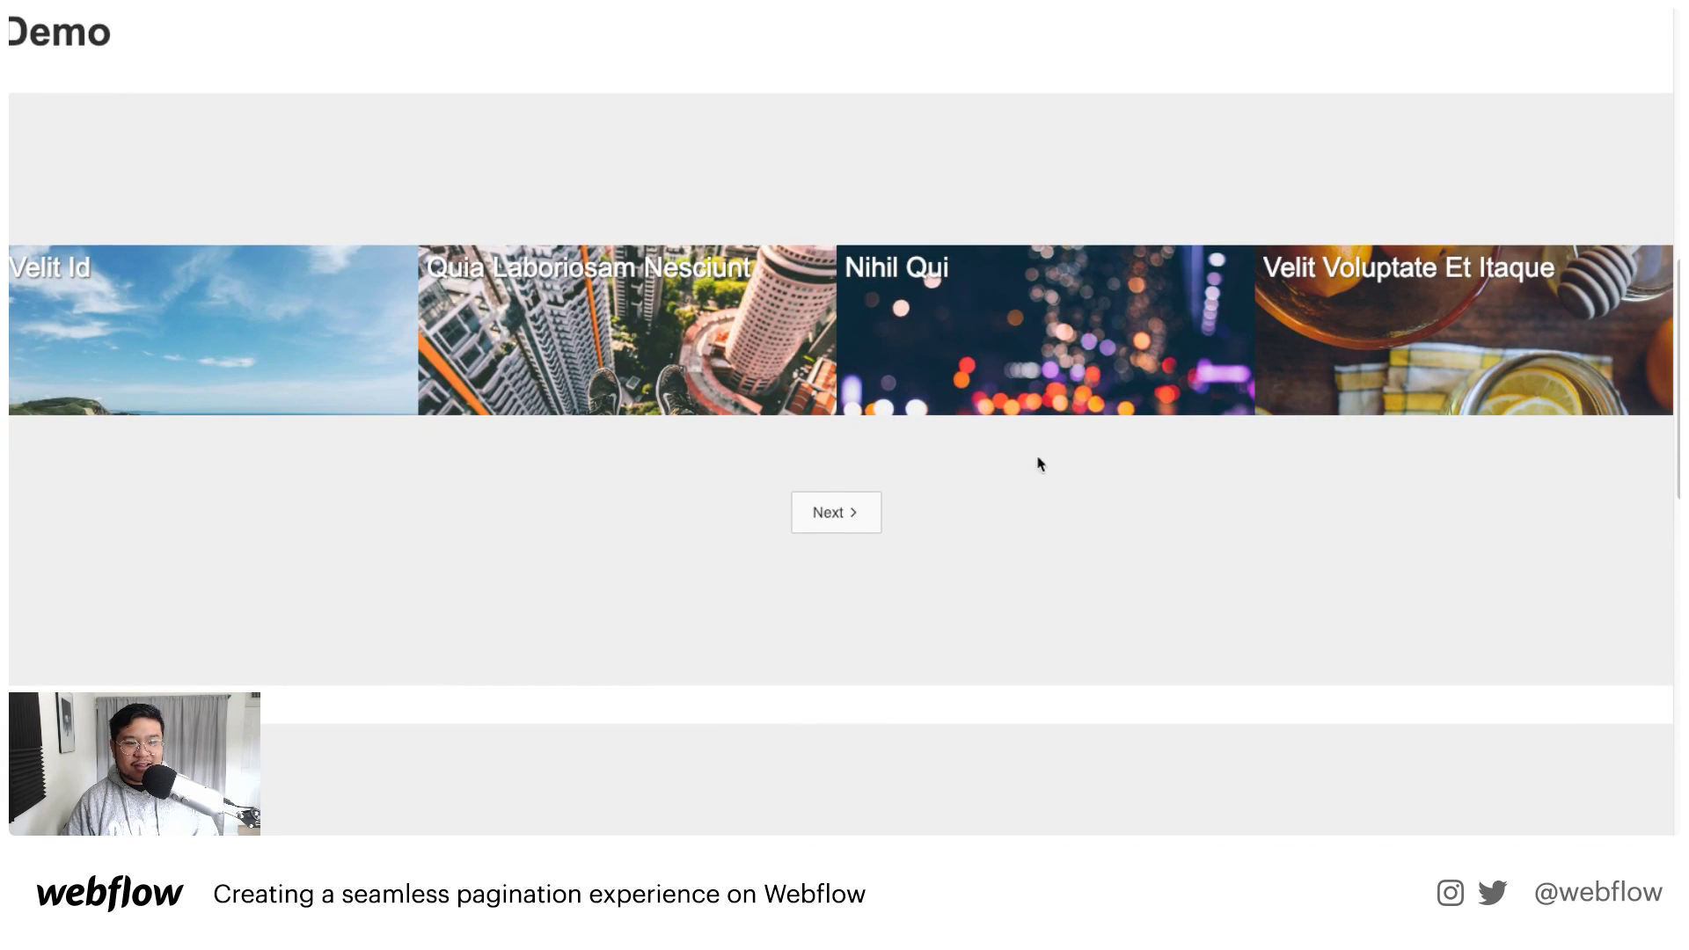
scroll(1099, 526, up, 3)
scroll(1098, 525, down, 2)
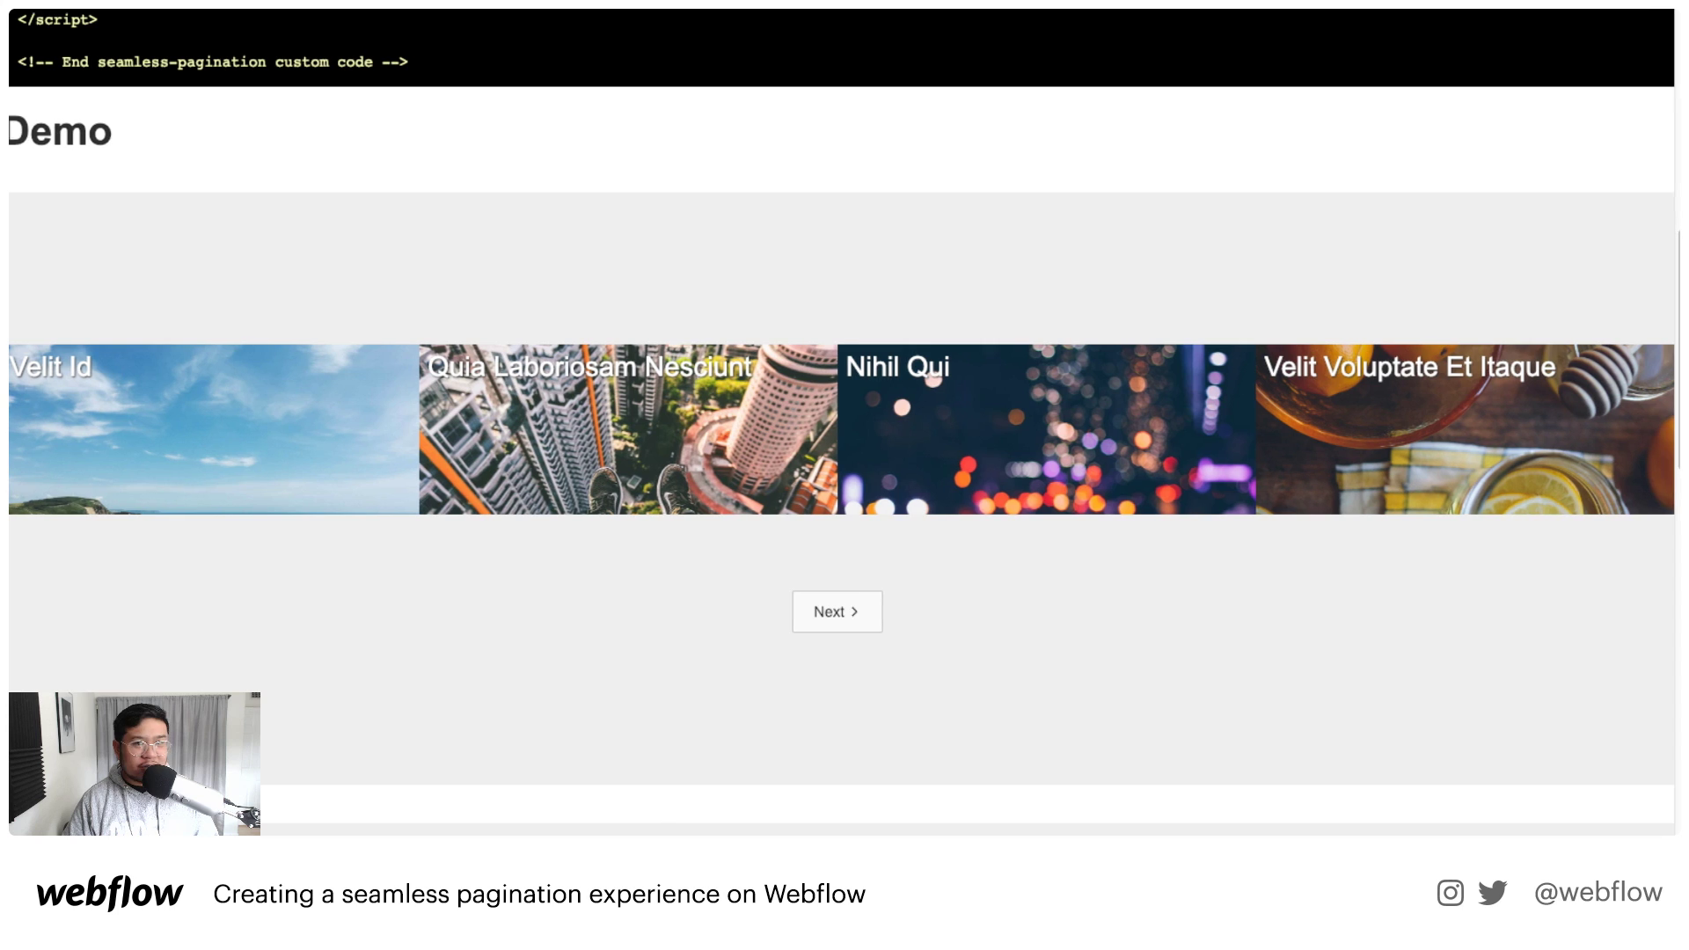
scroll(840, 422, up, 2)
scroll(841, 423, down, 2)
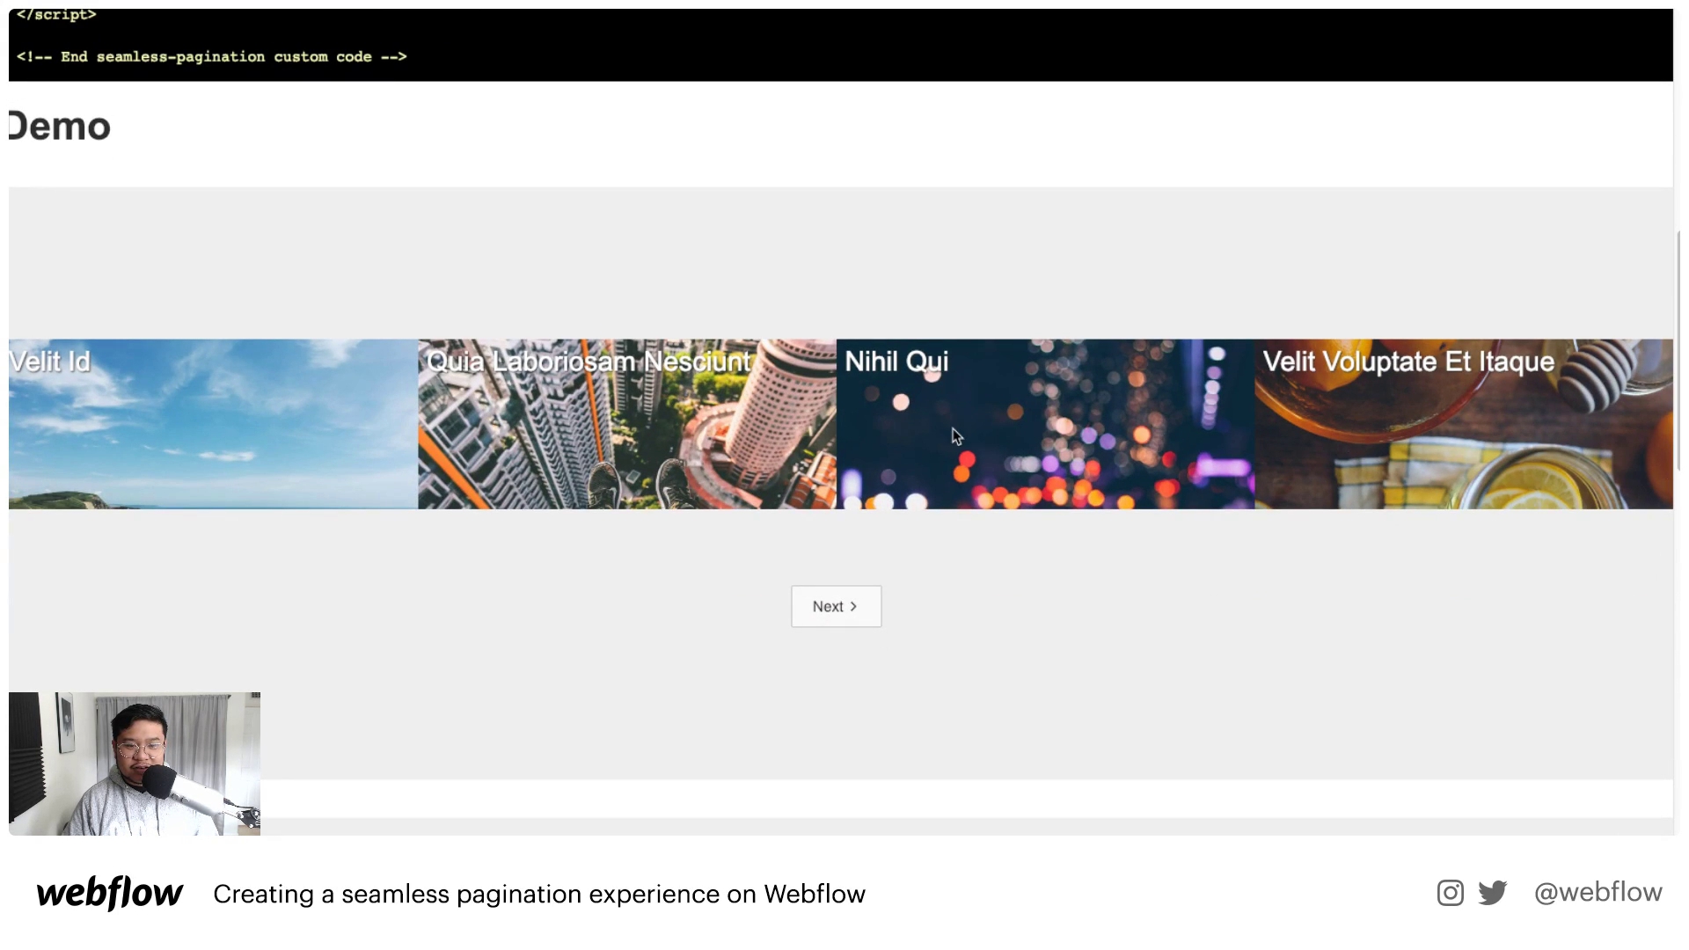
Step: Test the first demo list's pagination by paging forward and back, checking how its items are replaced
click(834, 620)
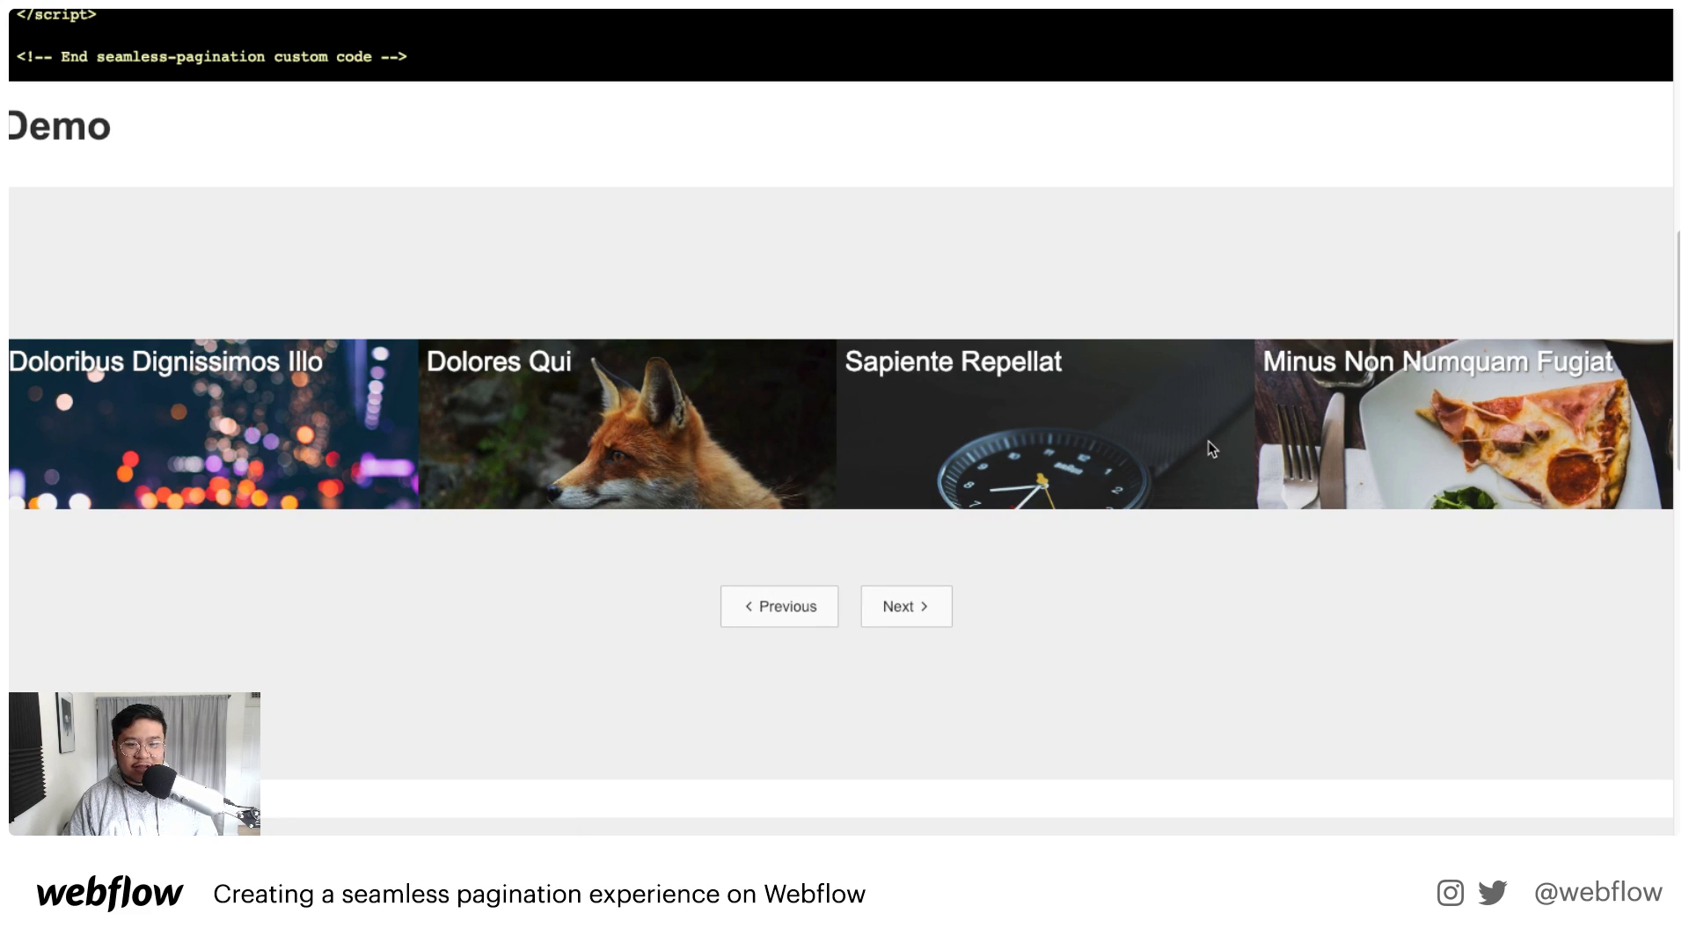
scroll(1210, 447, up, 8)
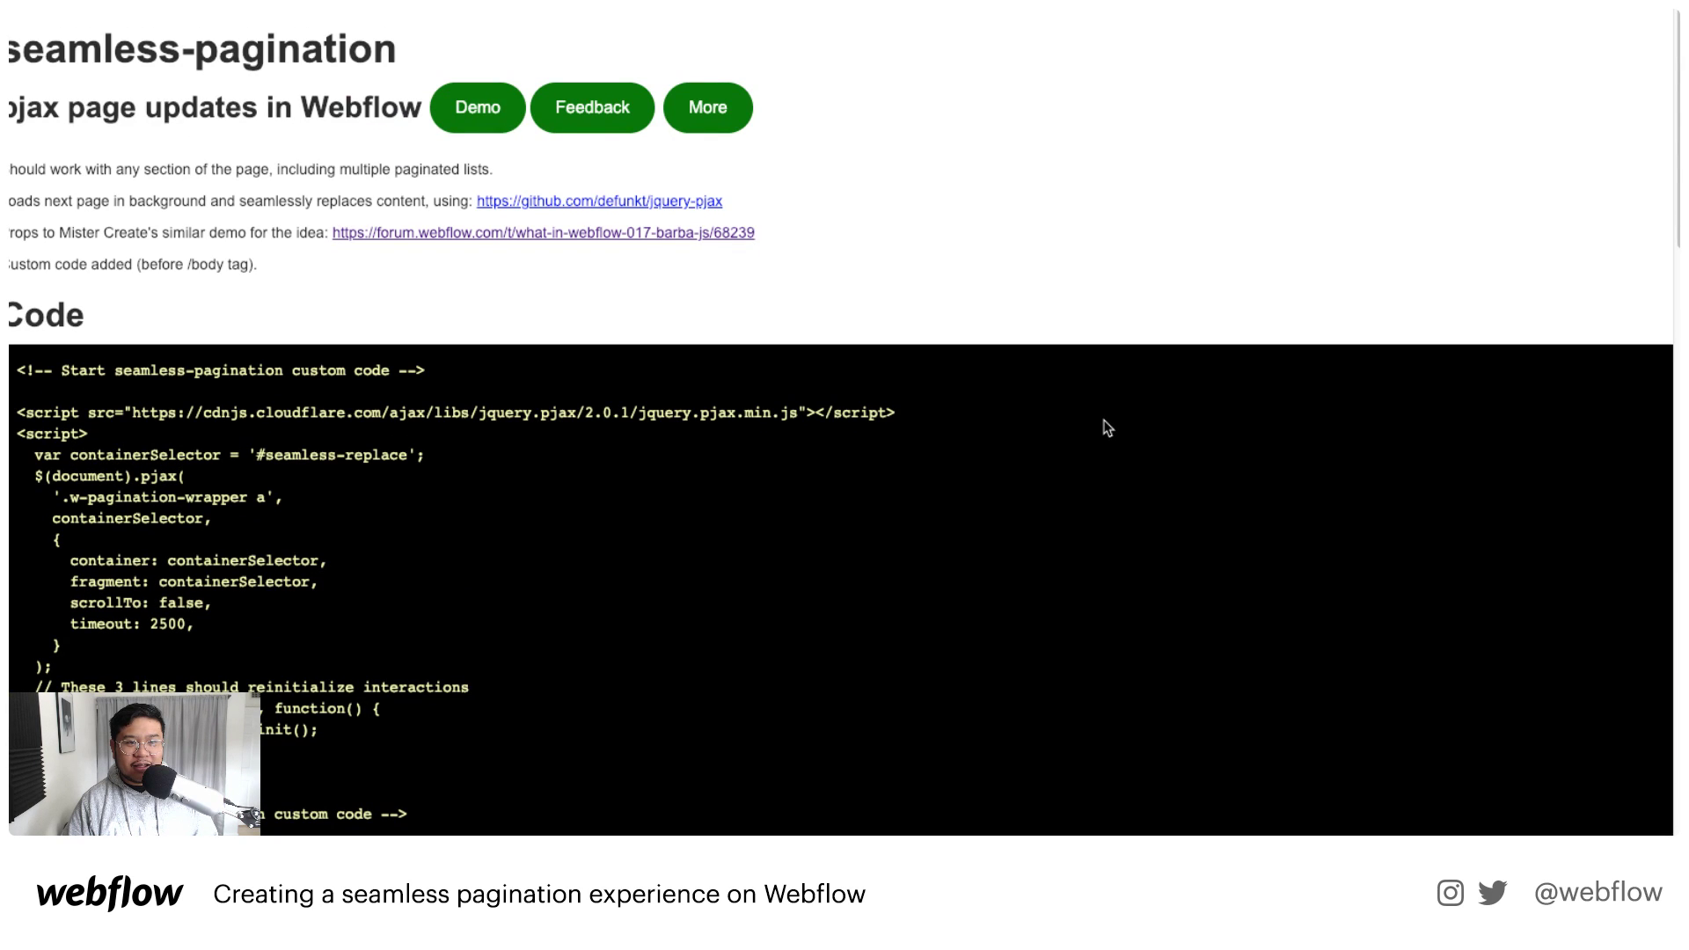
scroll(1107, 429, down, 8)
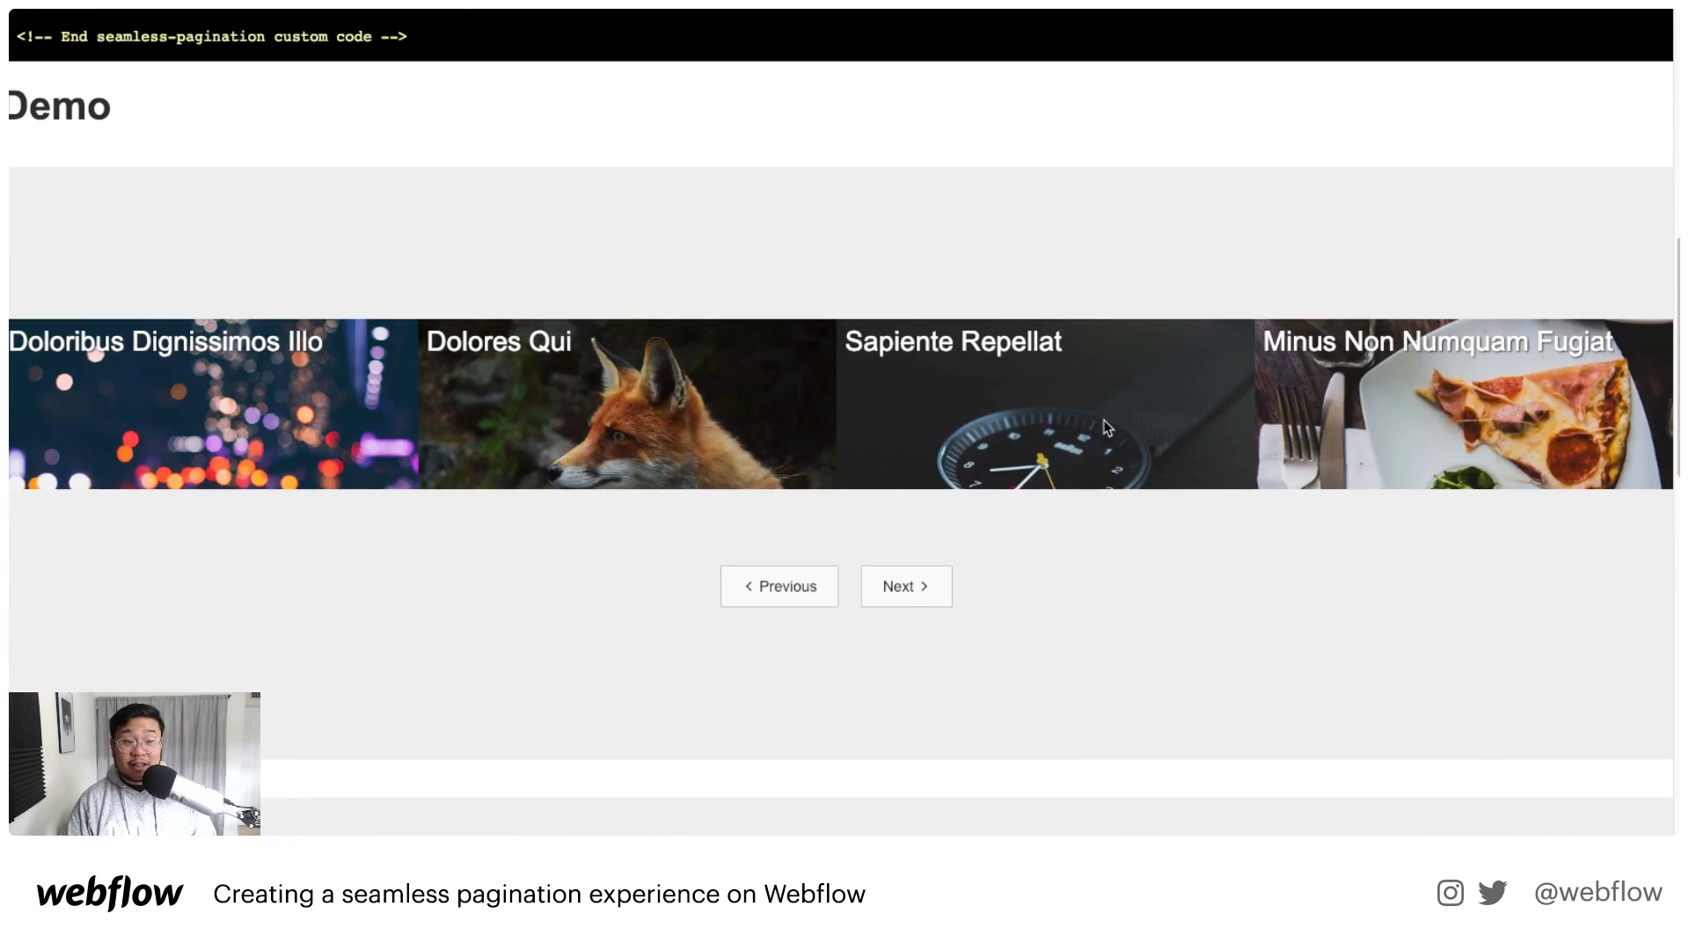
click(927, 584)
click(928, 584)
click(927, 585)
click(840, 587)
click(795, 602)
click(795, 602)
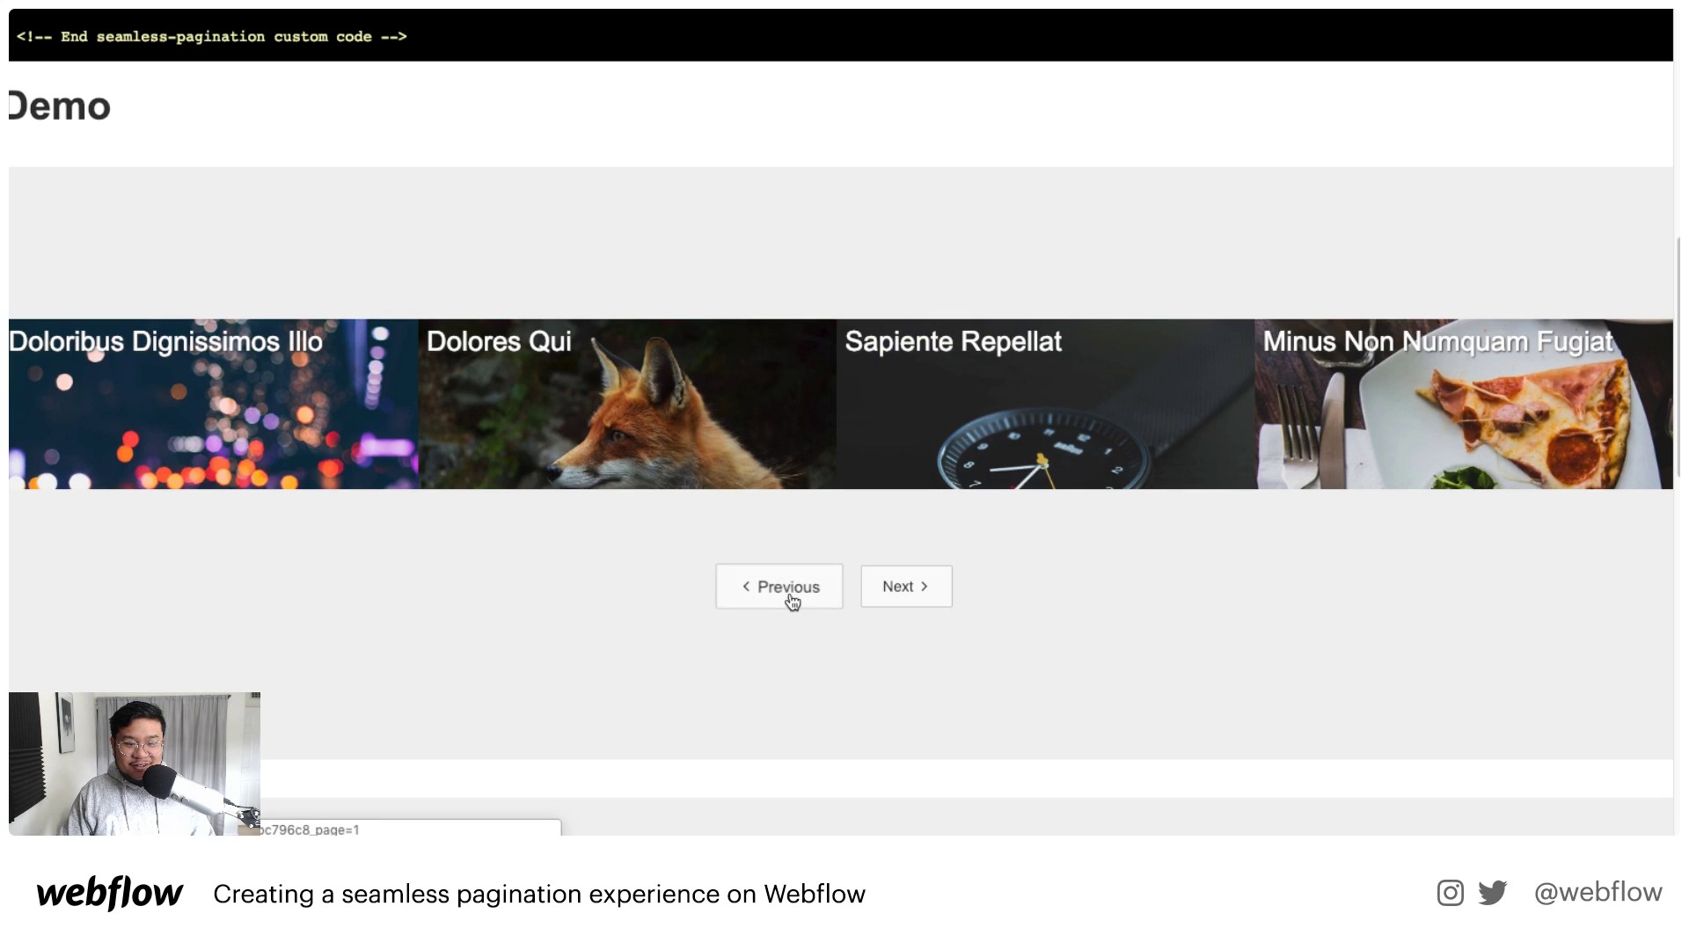
click(793, 602)
Step: Test the second demo list, the one with people's portraits, by paging through its items
scroll(1105, 648, down, 6)
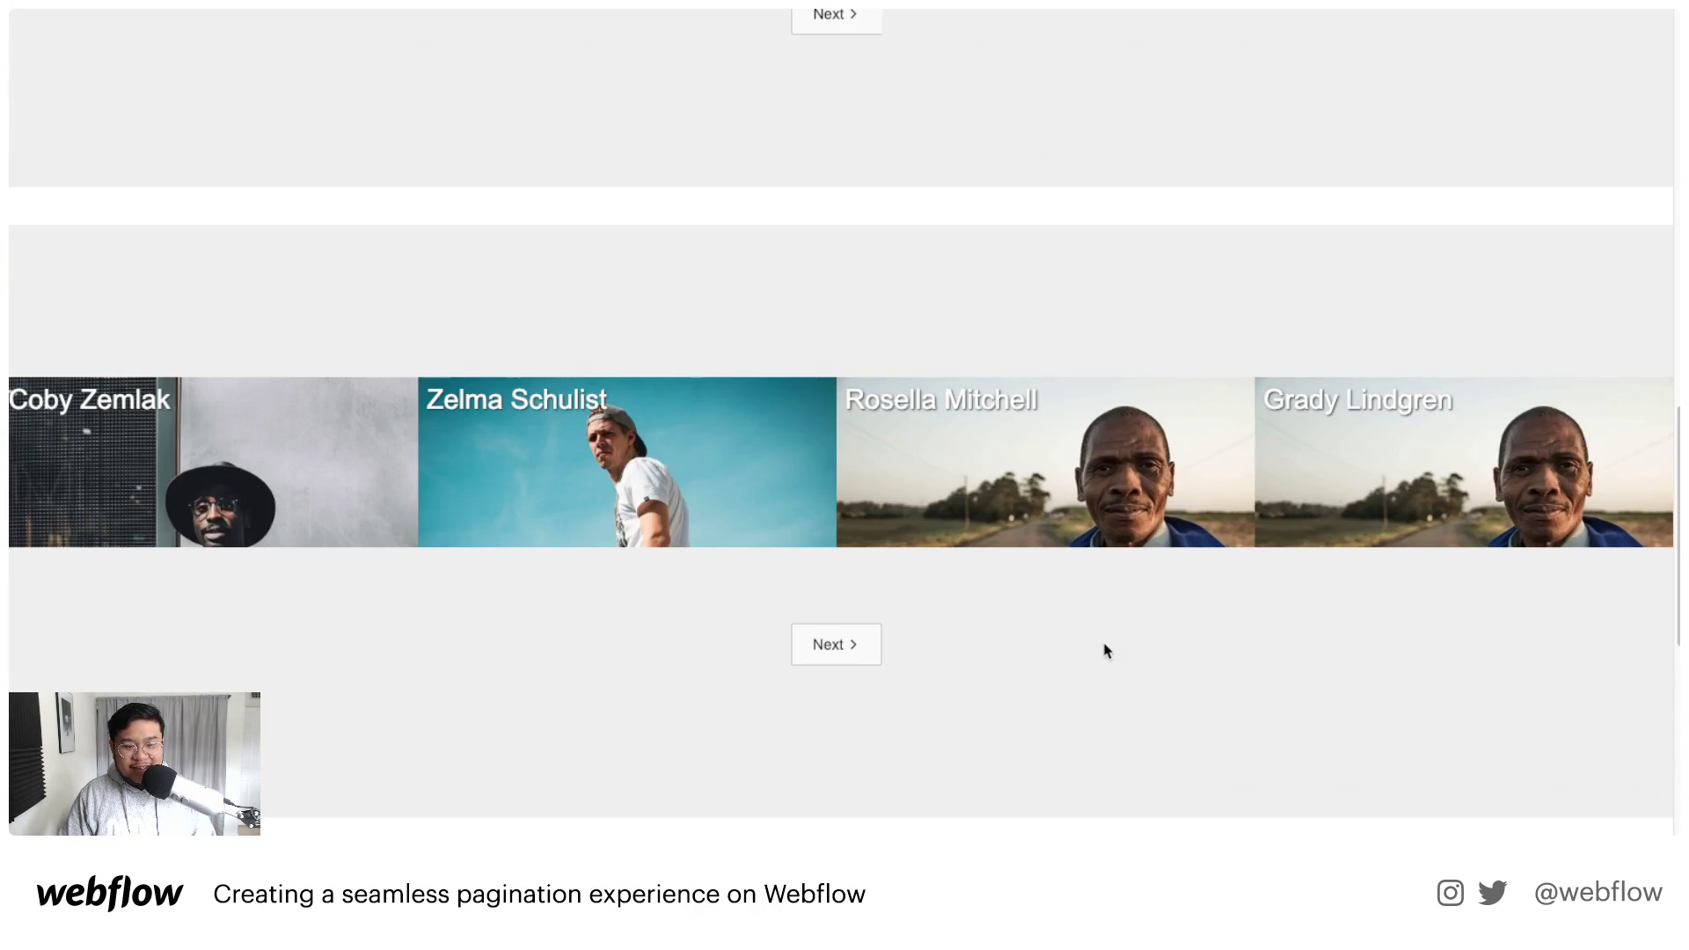
click(849, 620)
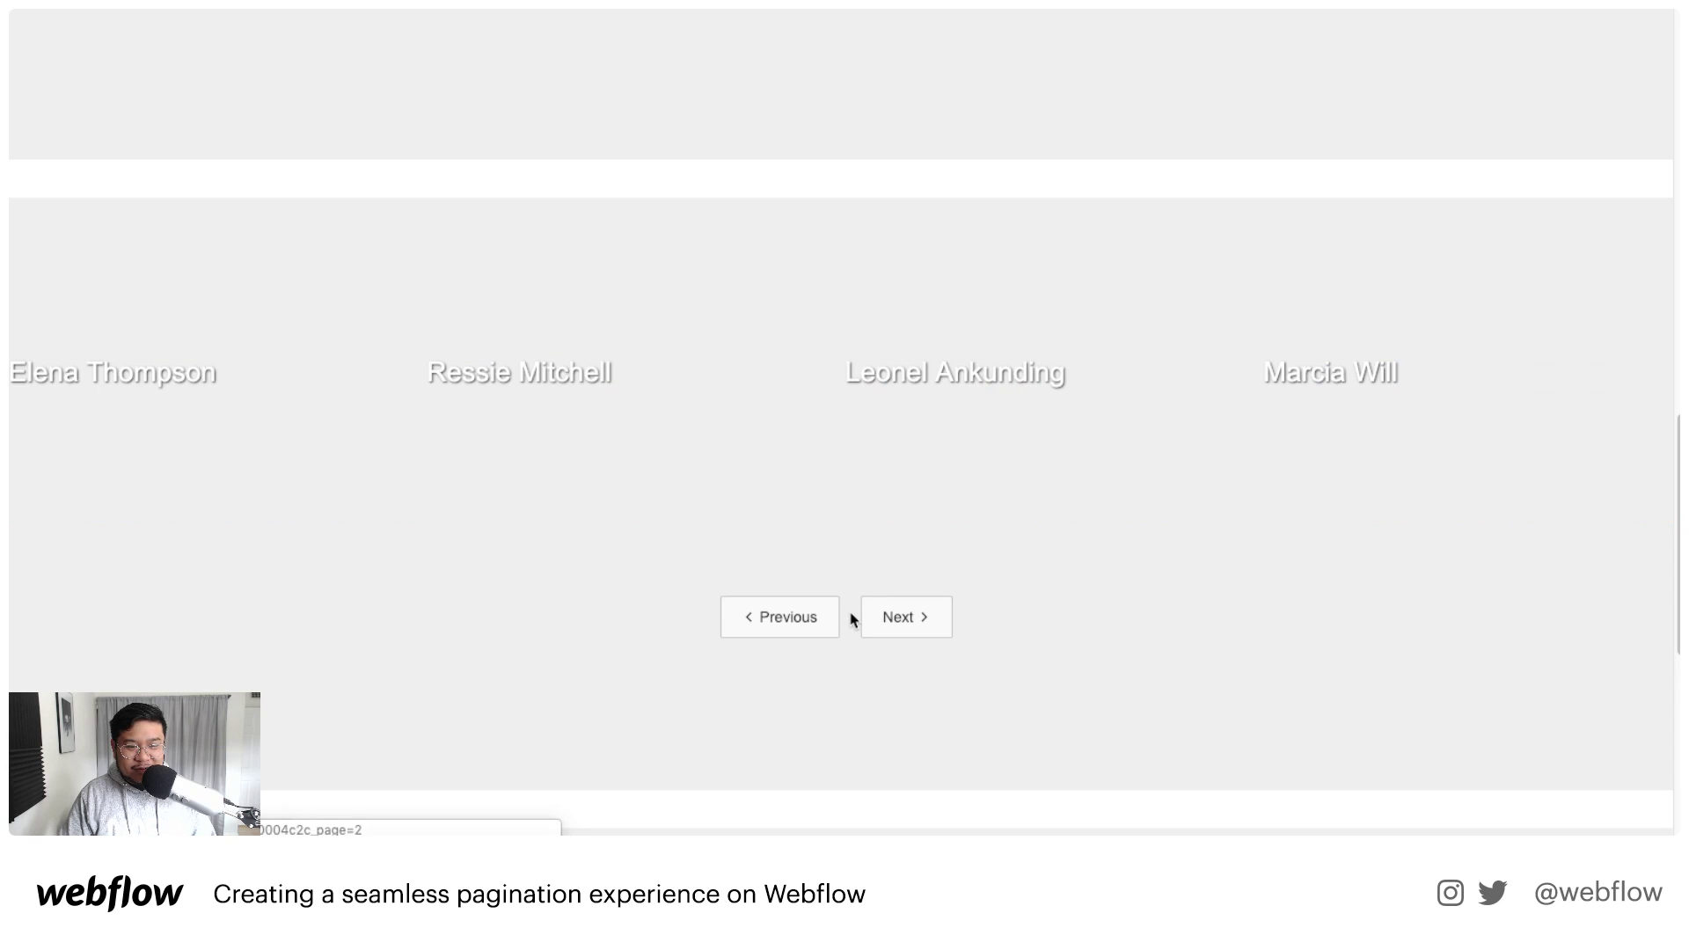
click(904, 623)
click(815, 619)
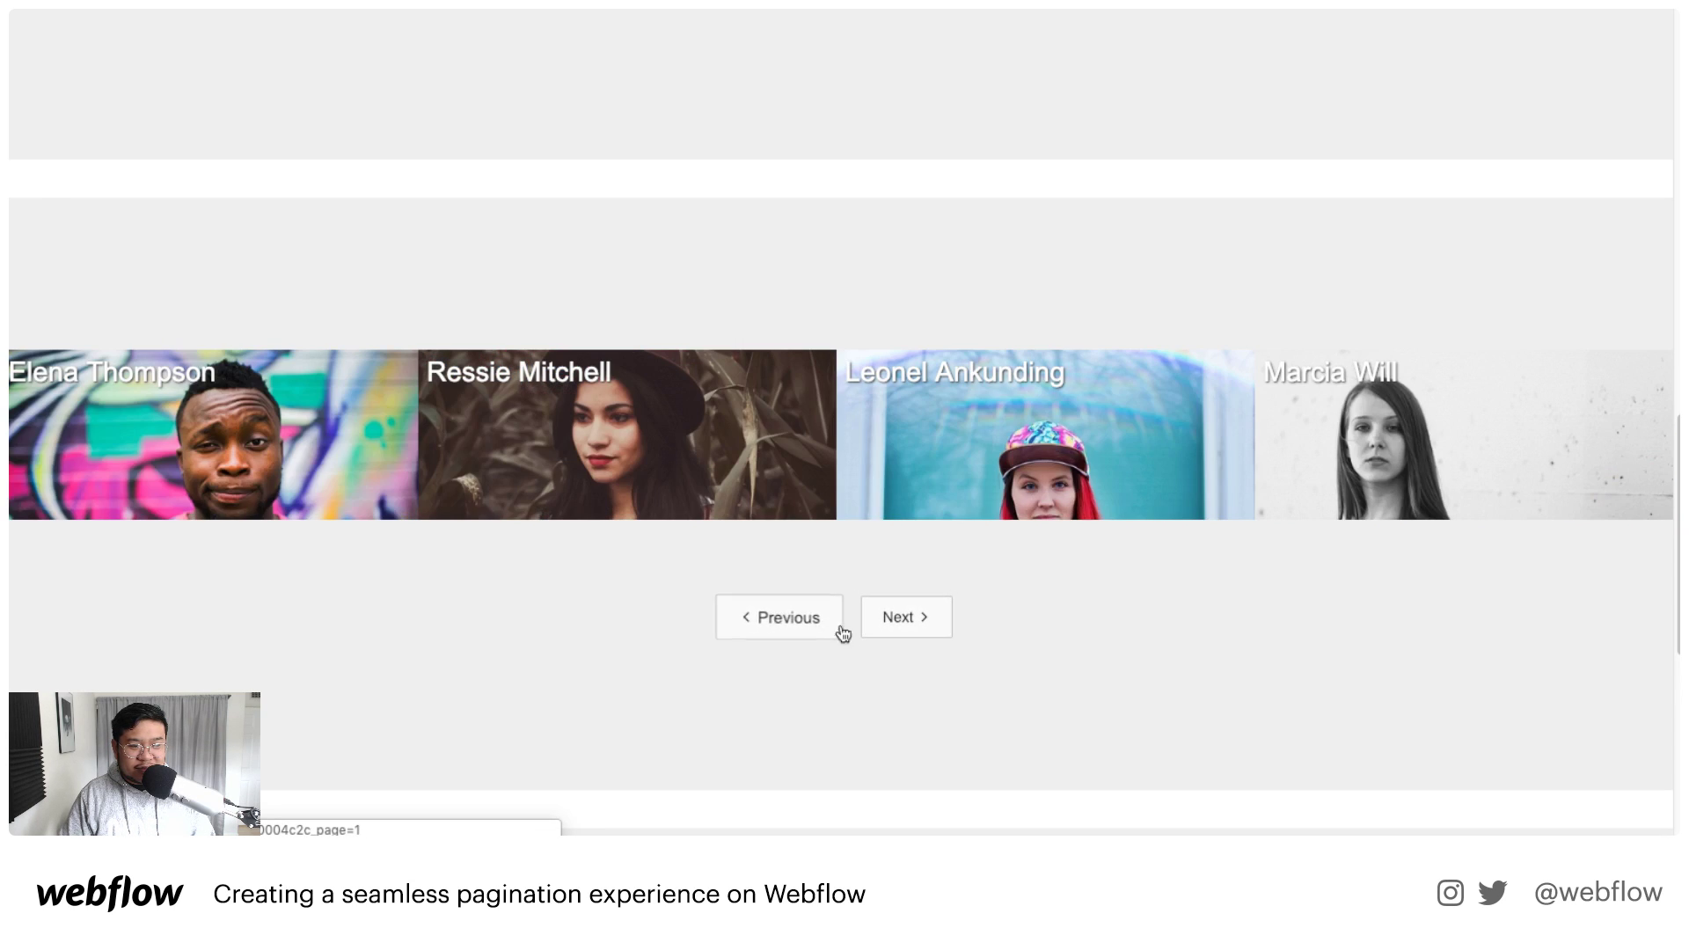
click(913, 628)
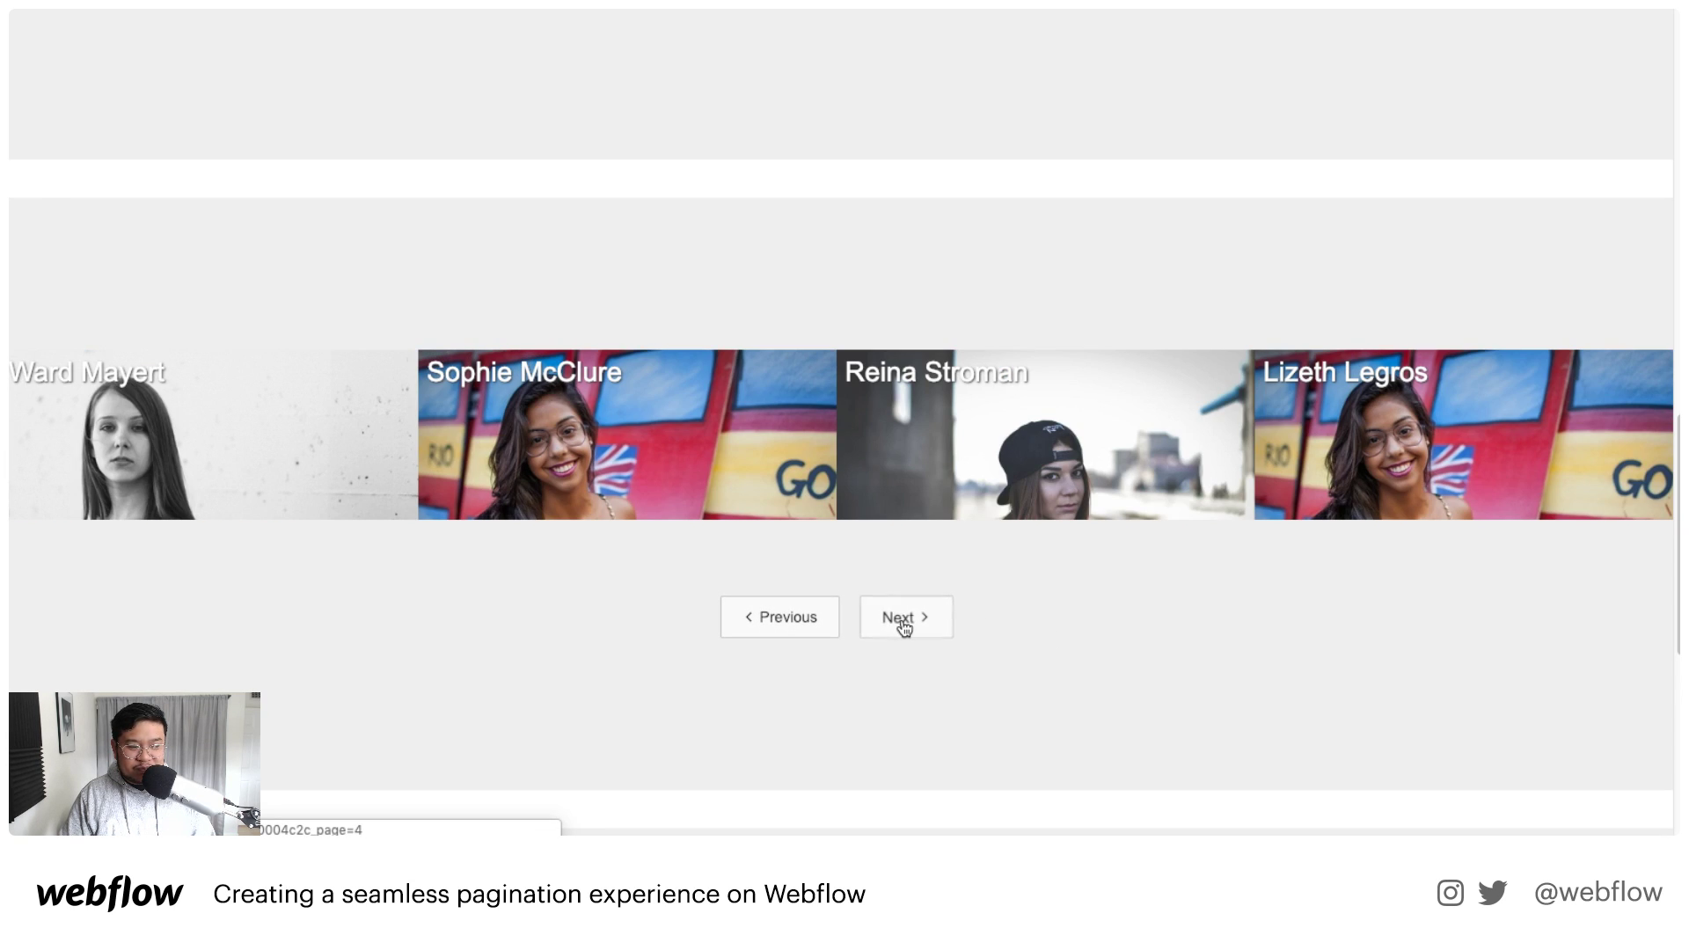
Step: Page the third demo list forward to its last page and back one page
scroll(1041, 660, down, 4)
scroll(1039, 658, down, 3)
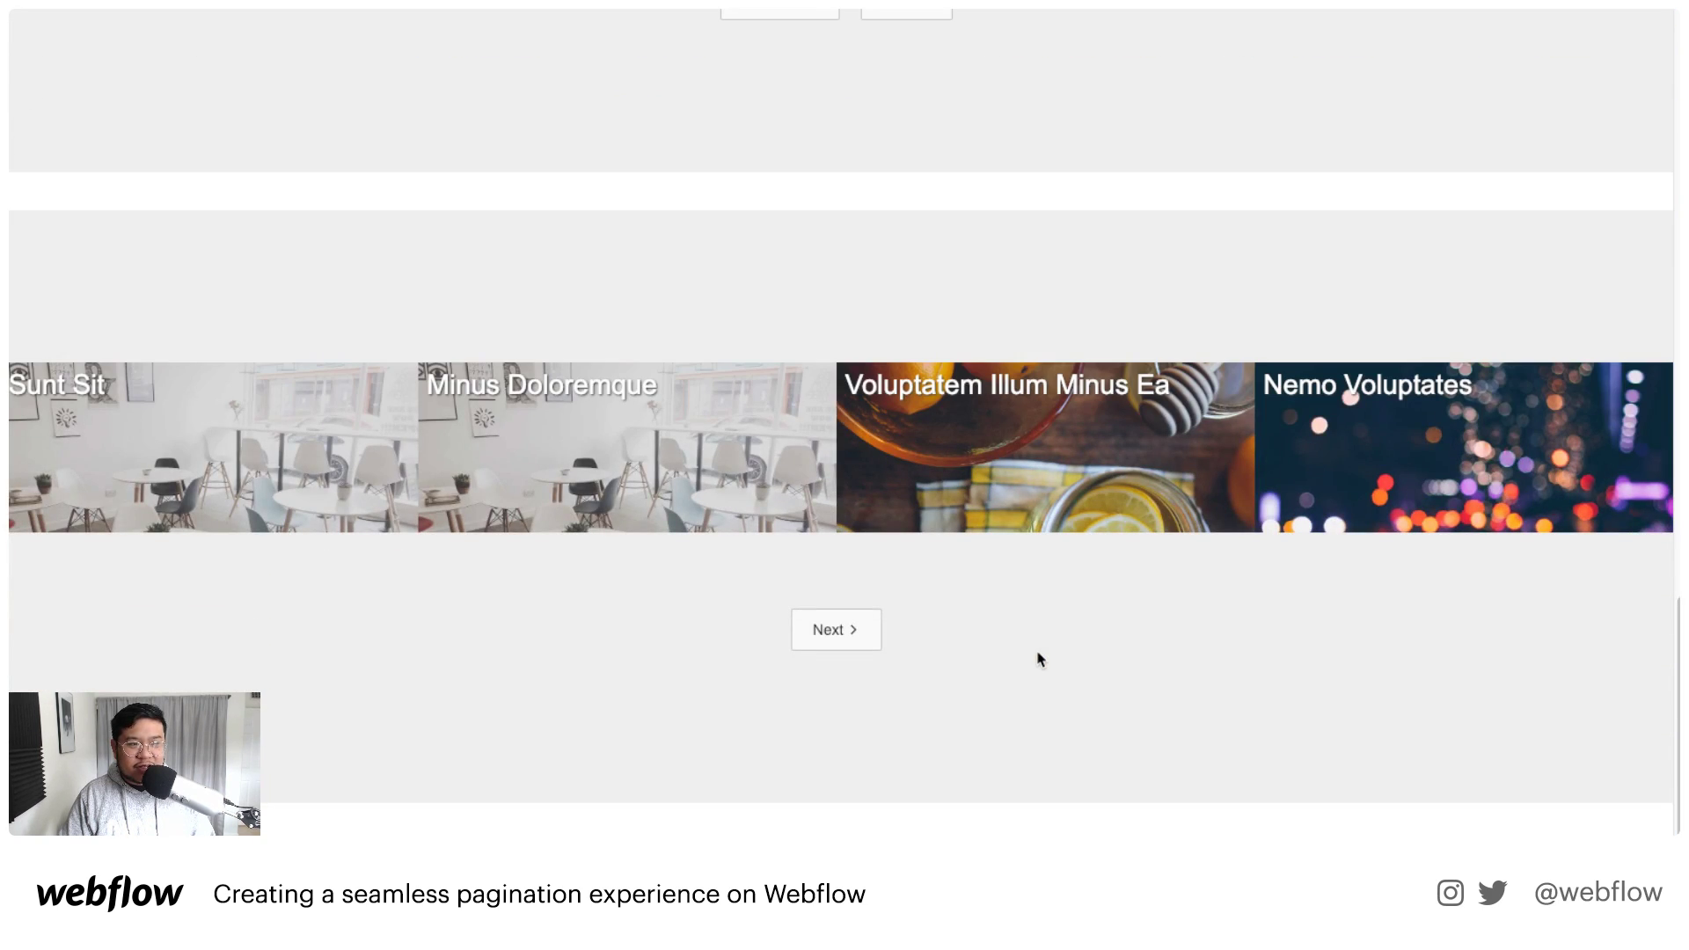
scroll(1041, 660, up, 1)
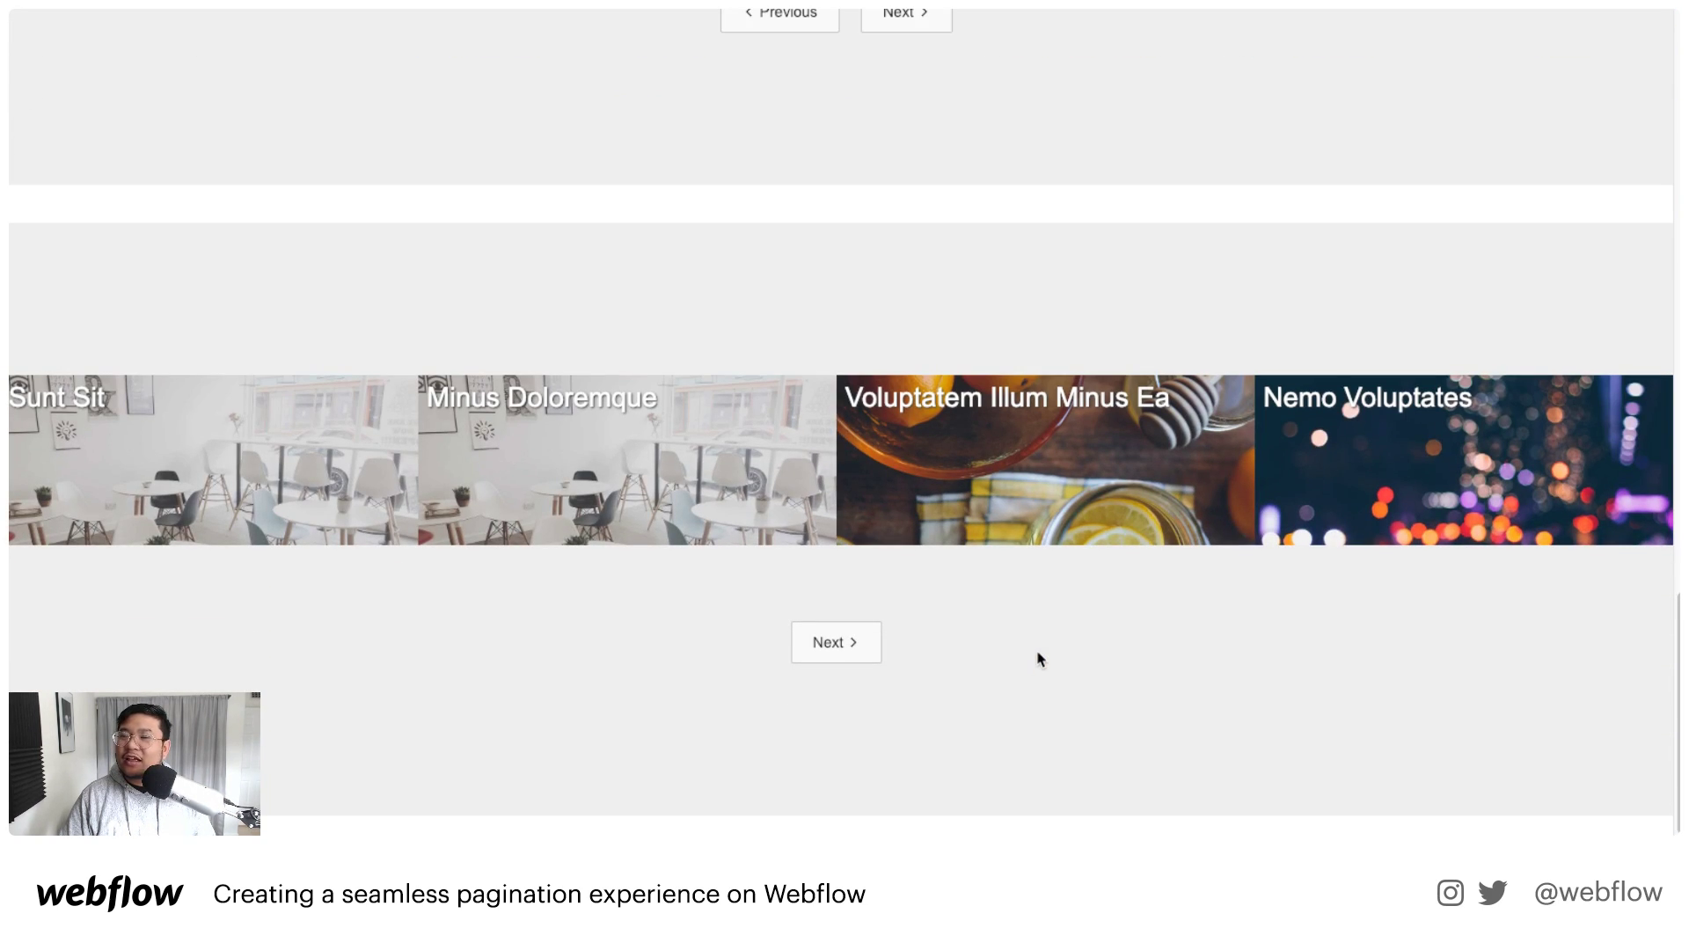
scroll(1041, 660, up, 1)
scroll(1039, 659, down, 1)
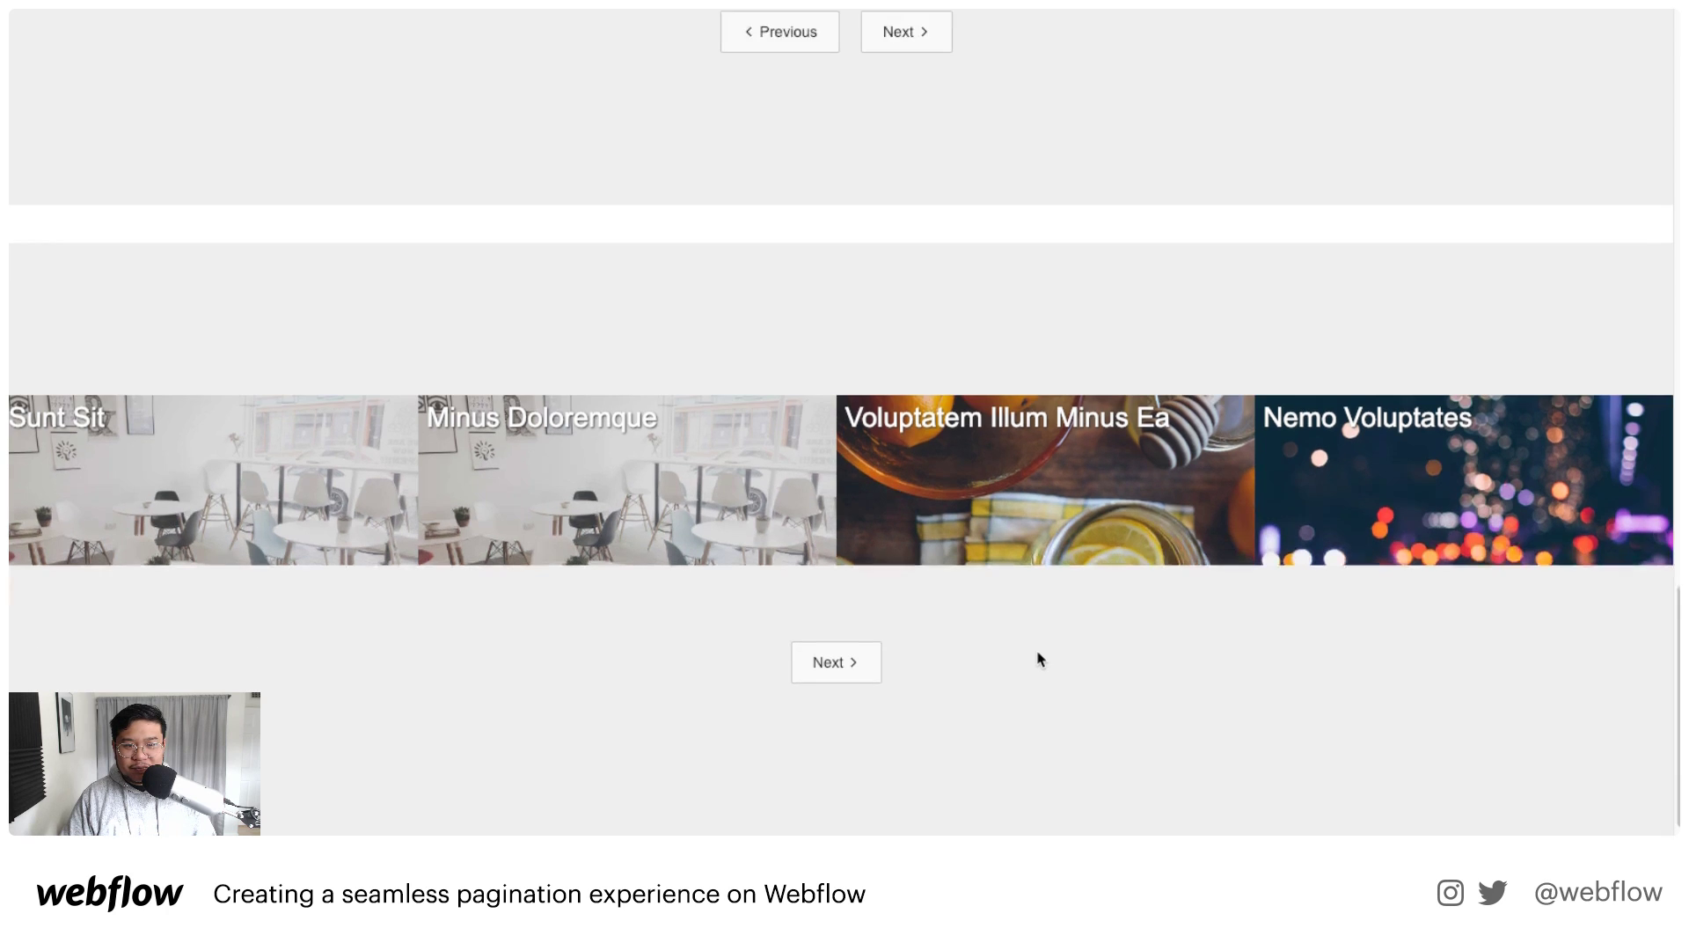
click(838, 631)
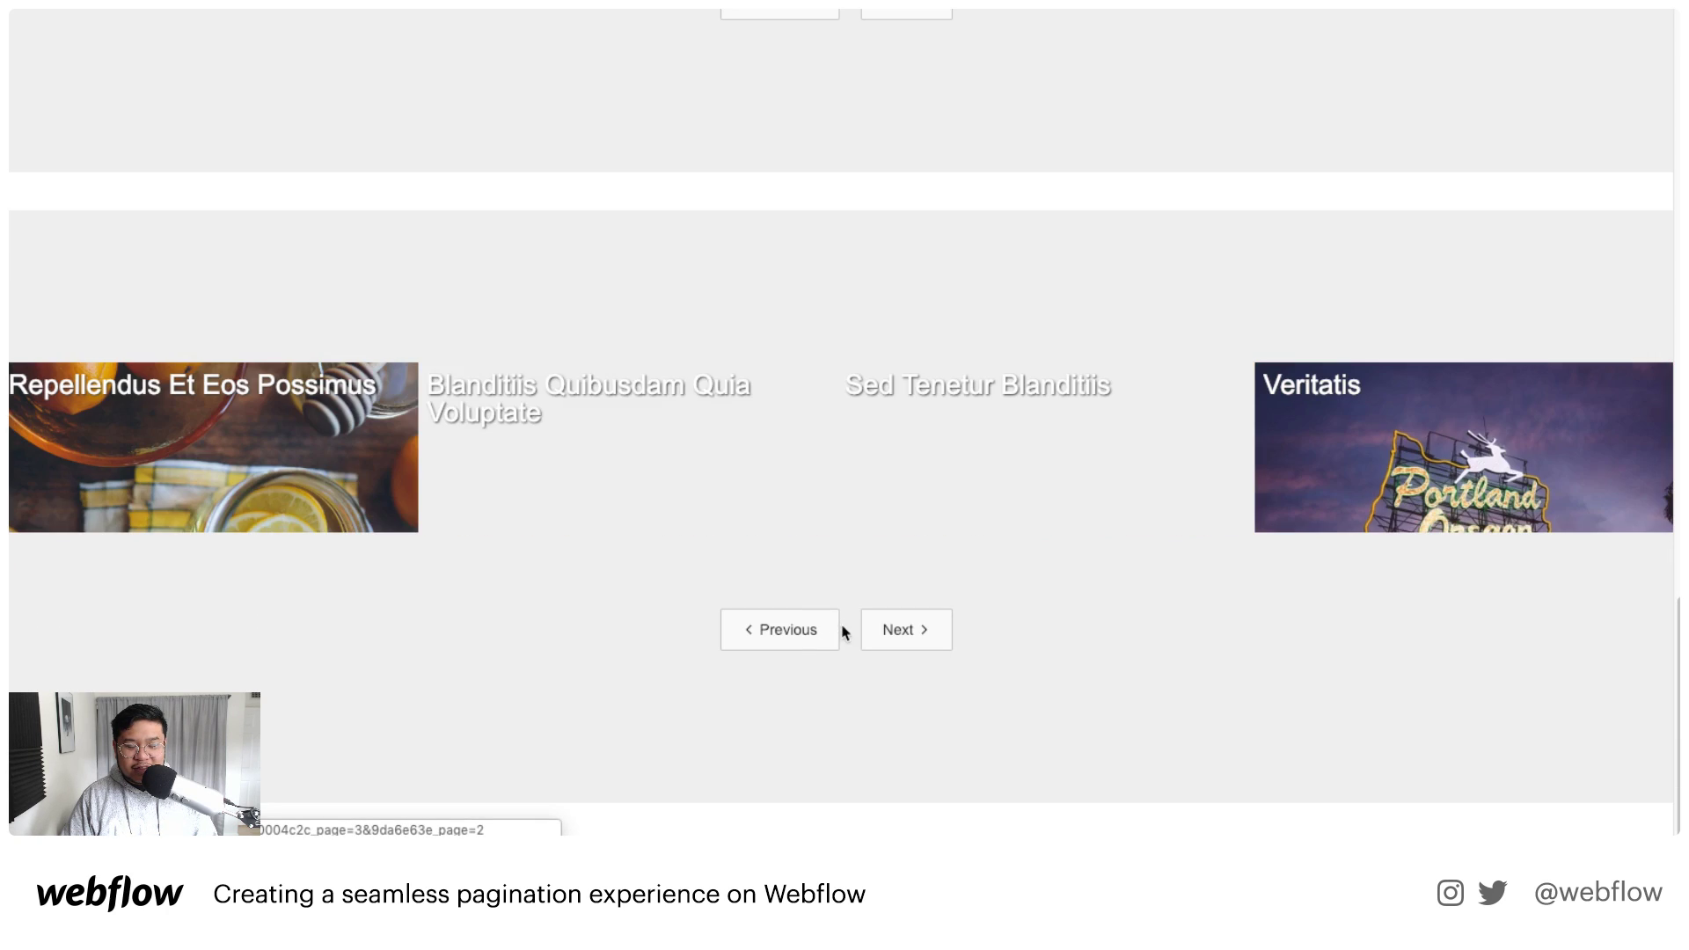
click(919, 640)
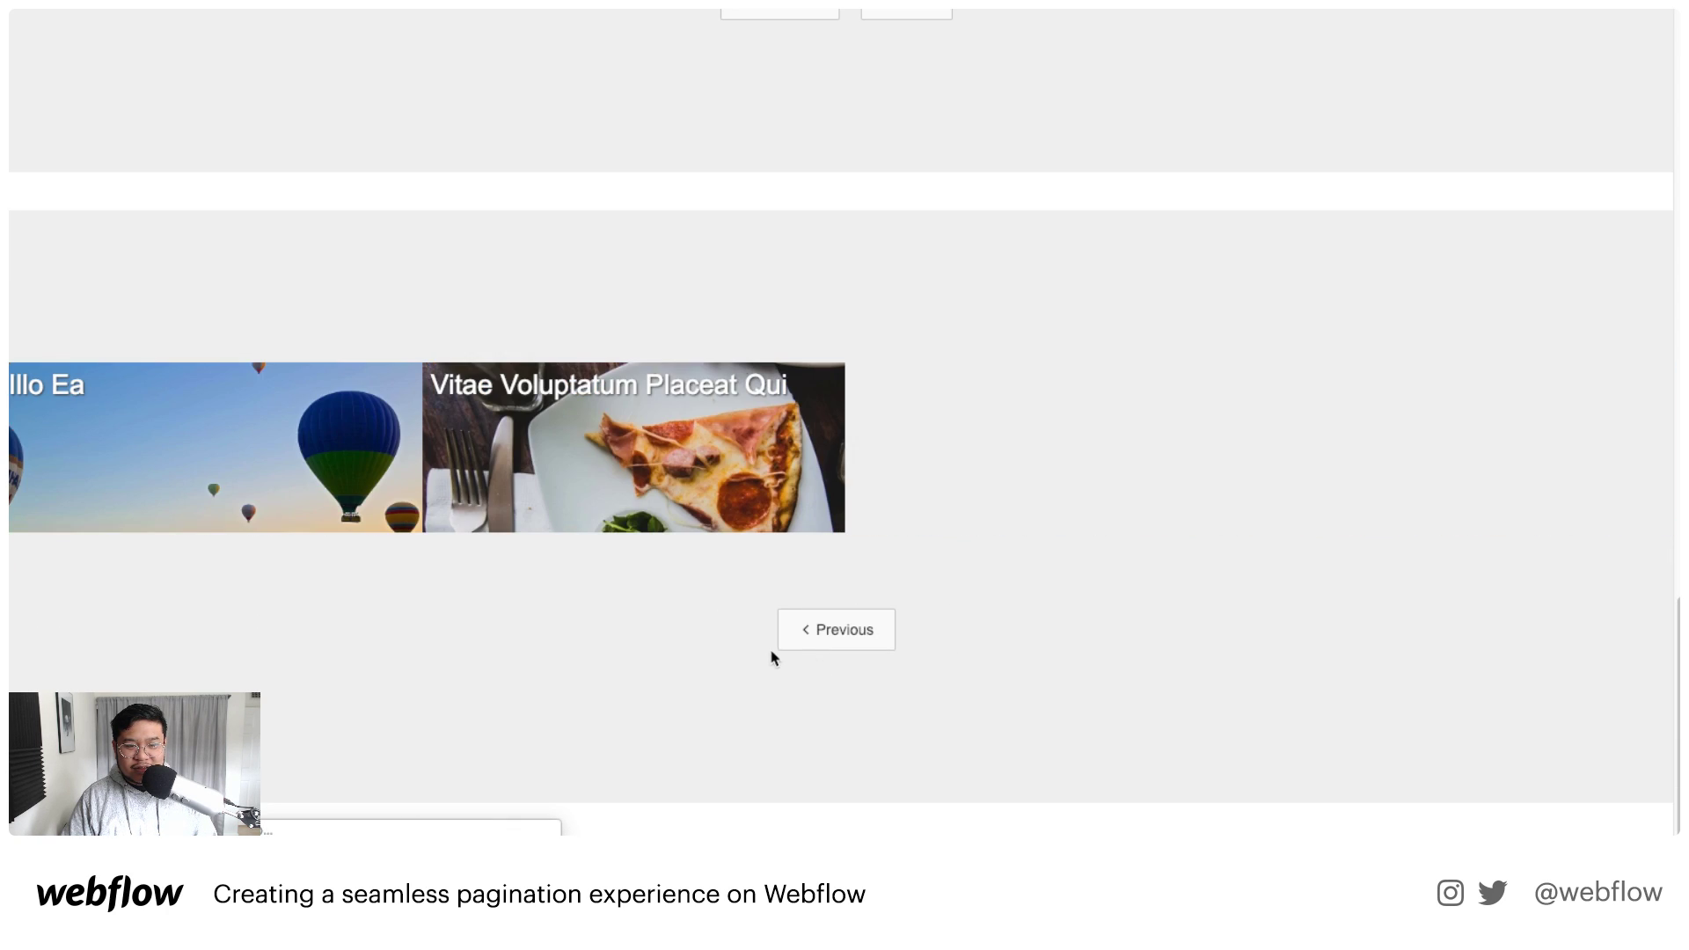
click(837, 640)
Step: Look back over the other demo lists and the custom code to check which page each list shows
scroll(1048, 678, up, 5)
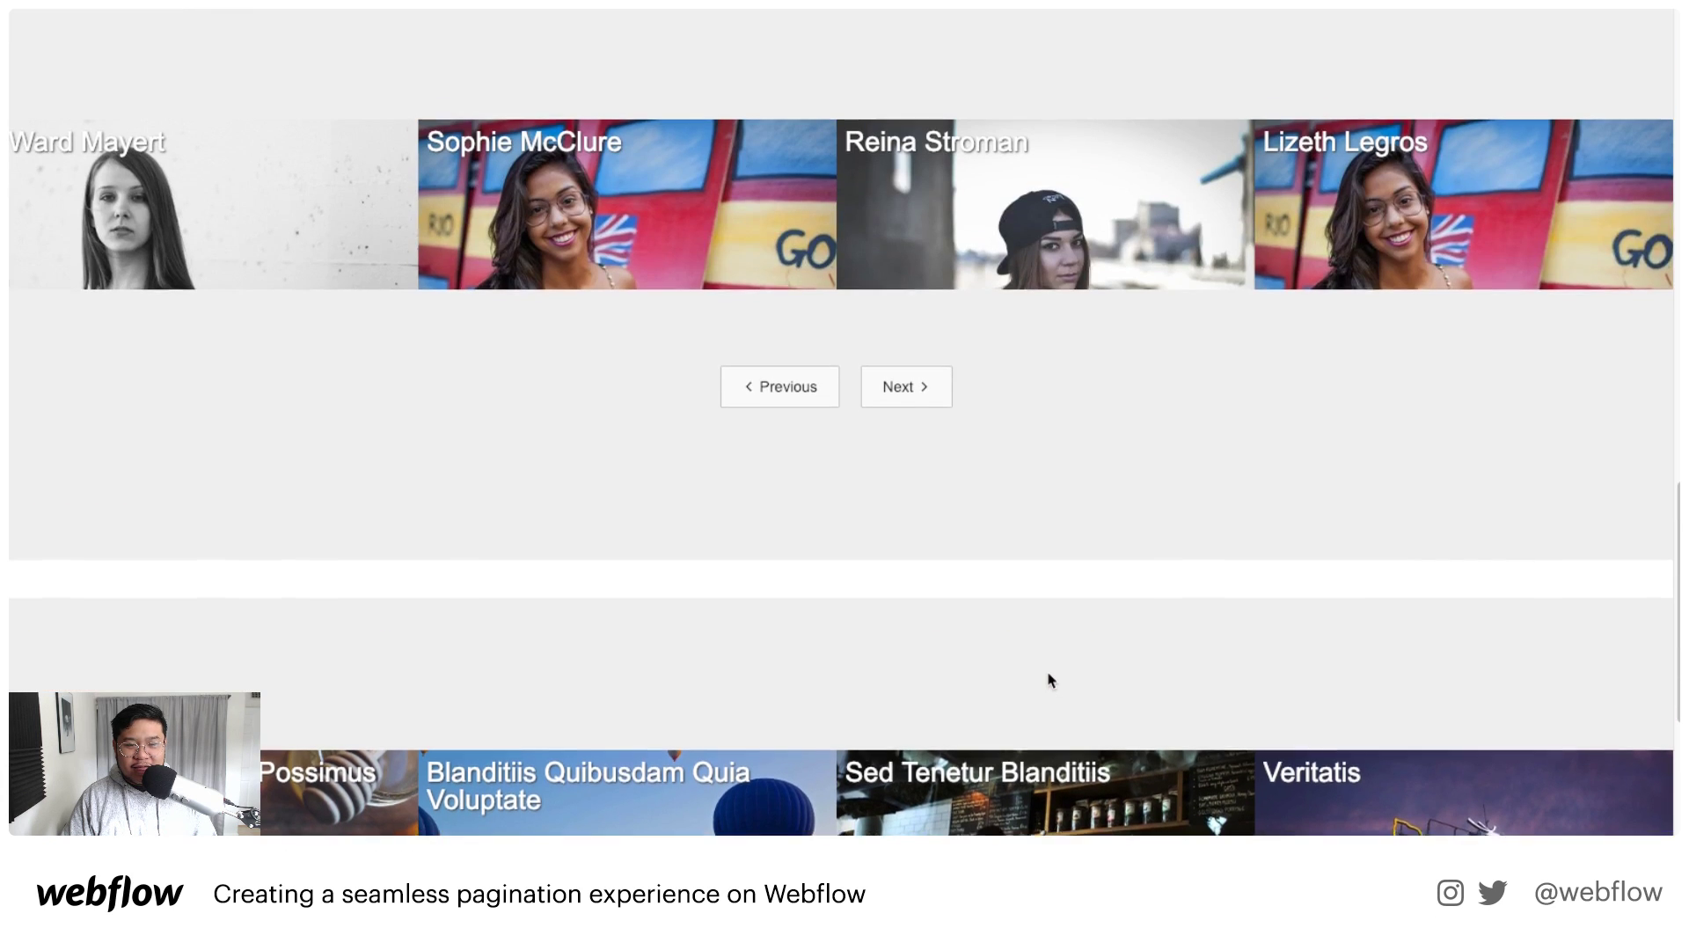
scroll(1049, 680, up, 14)
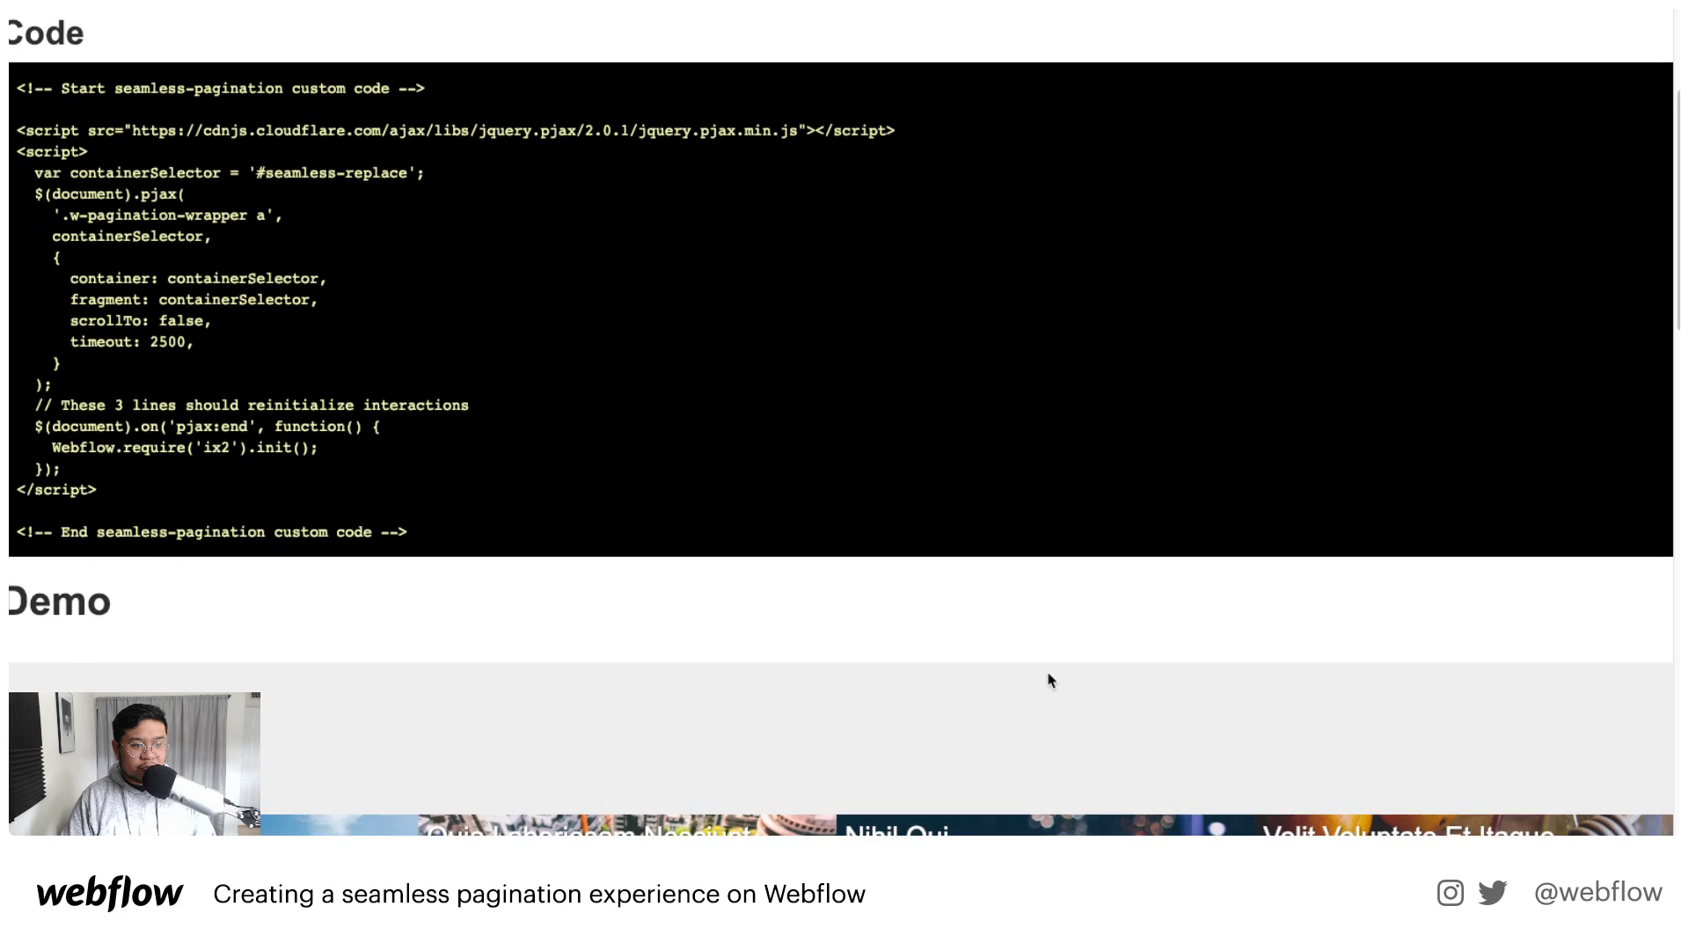
scroll(1048, 678, down, 5)
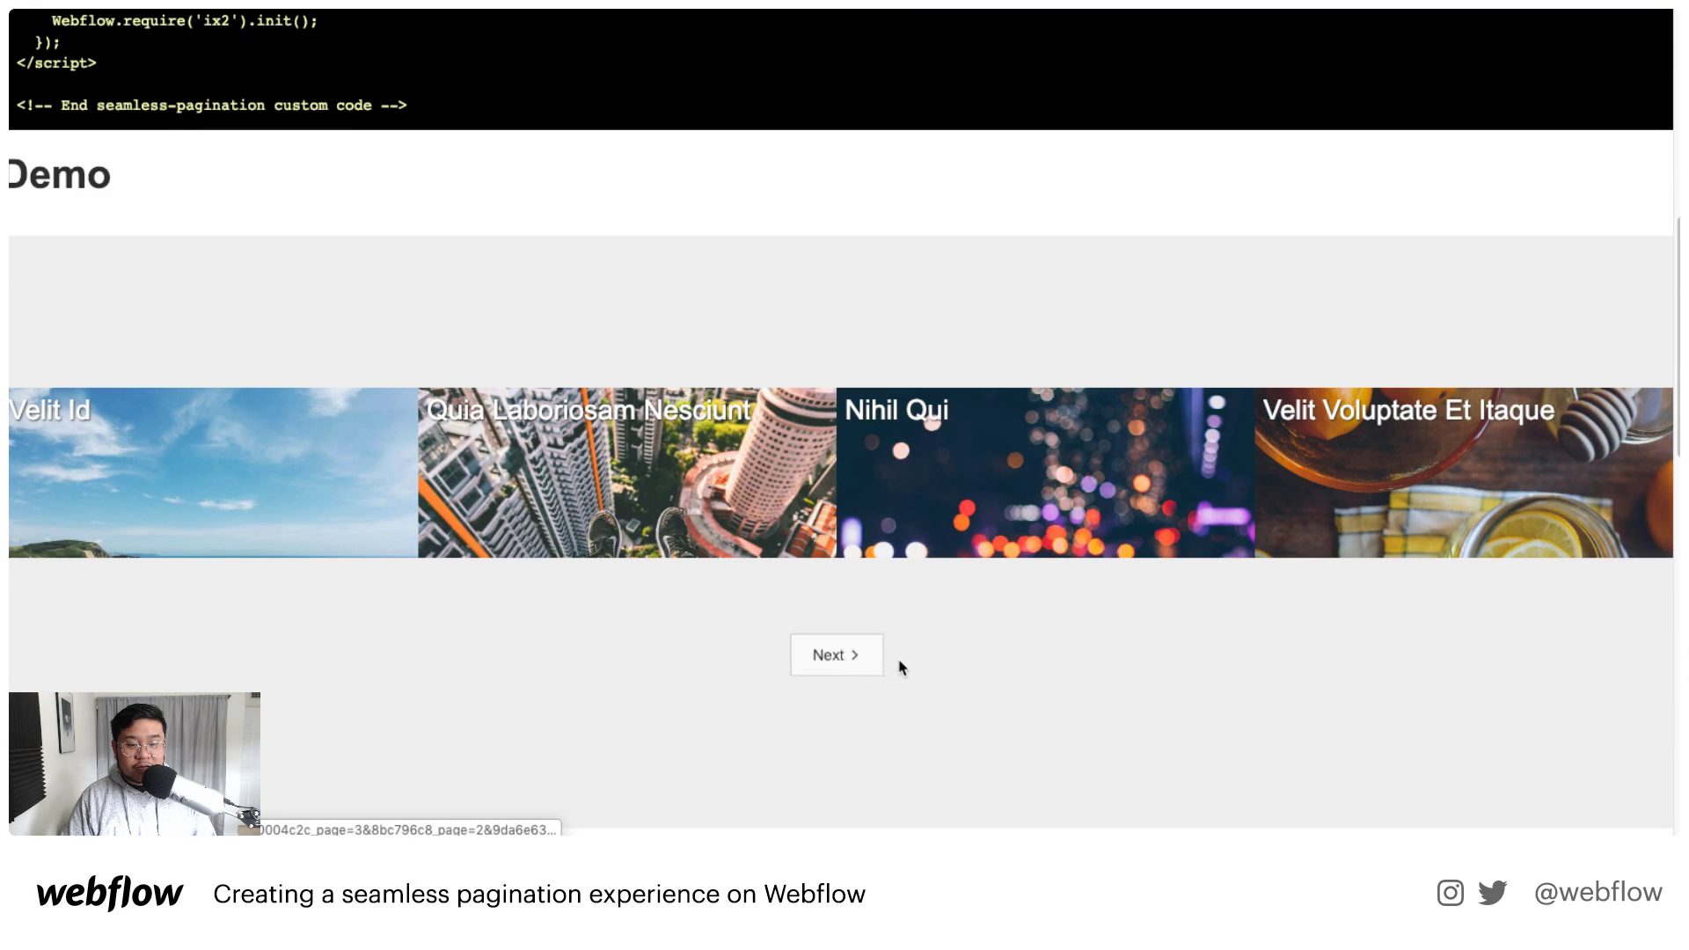
scroll(867, 668, up, 5)
scroll(867, 669, up, 3)
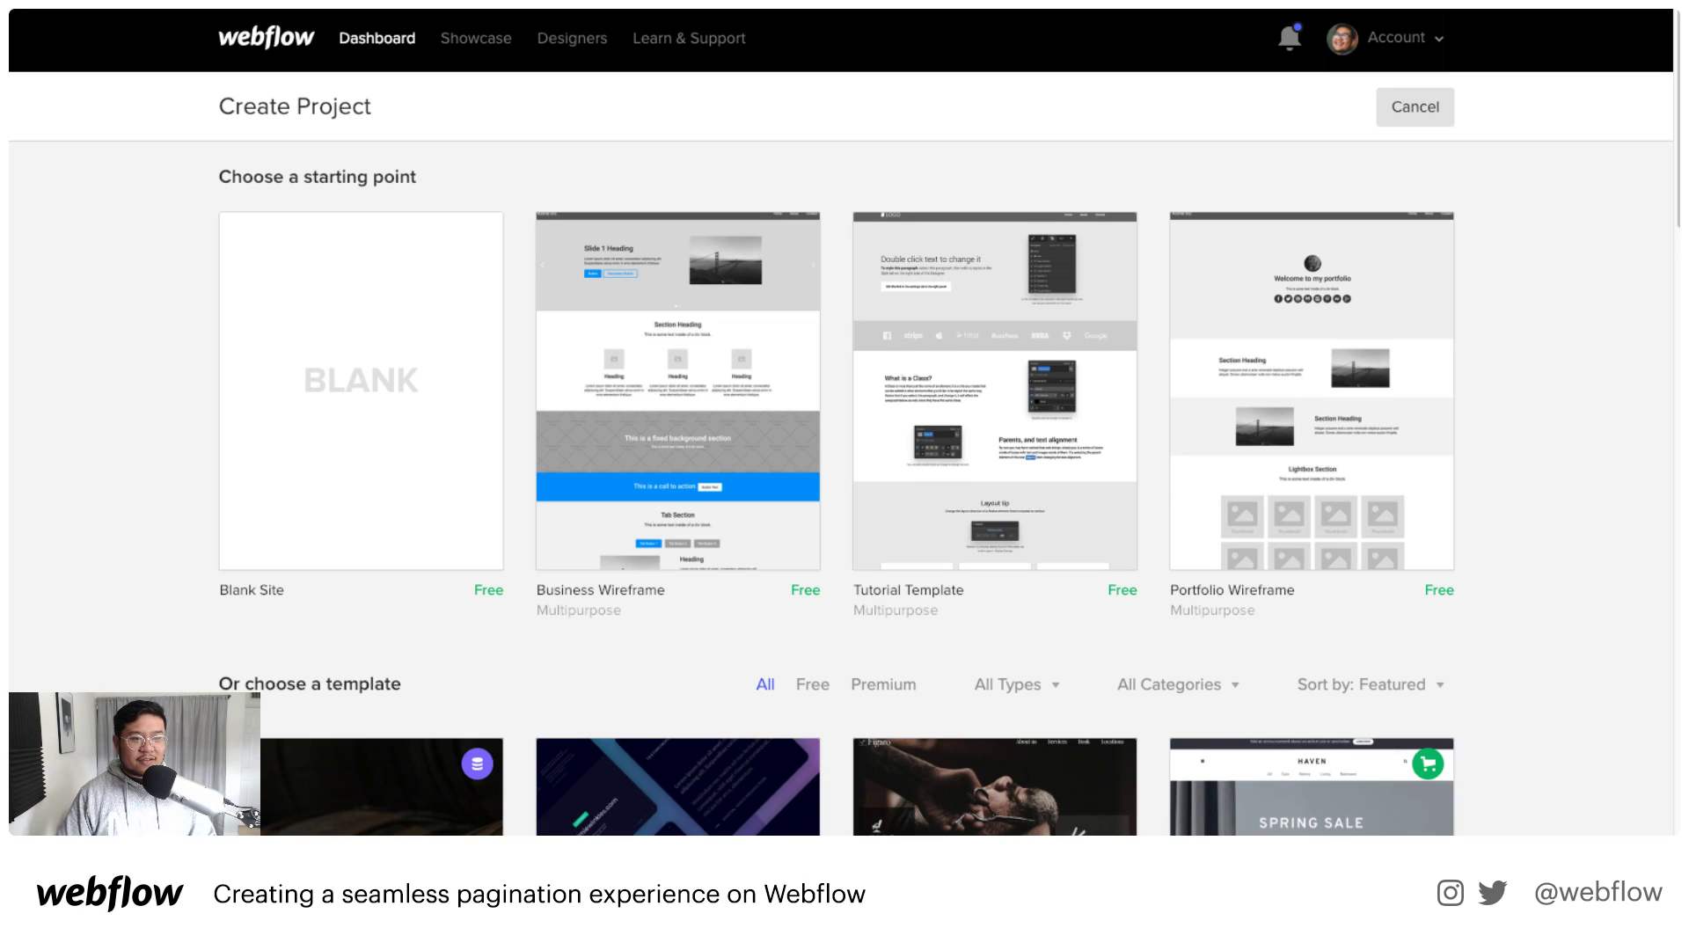
click(344, 384)
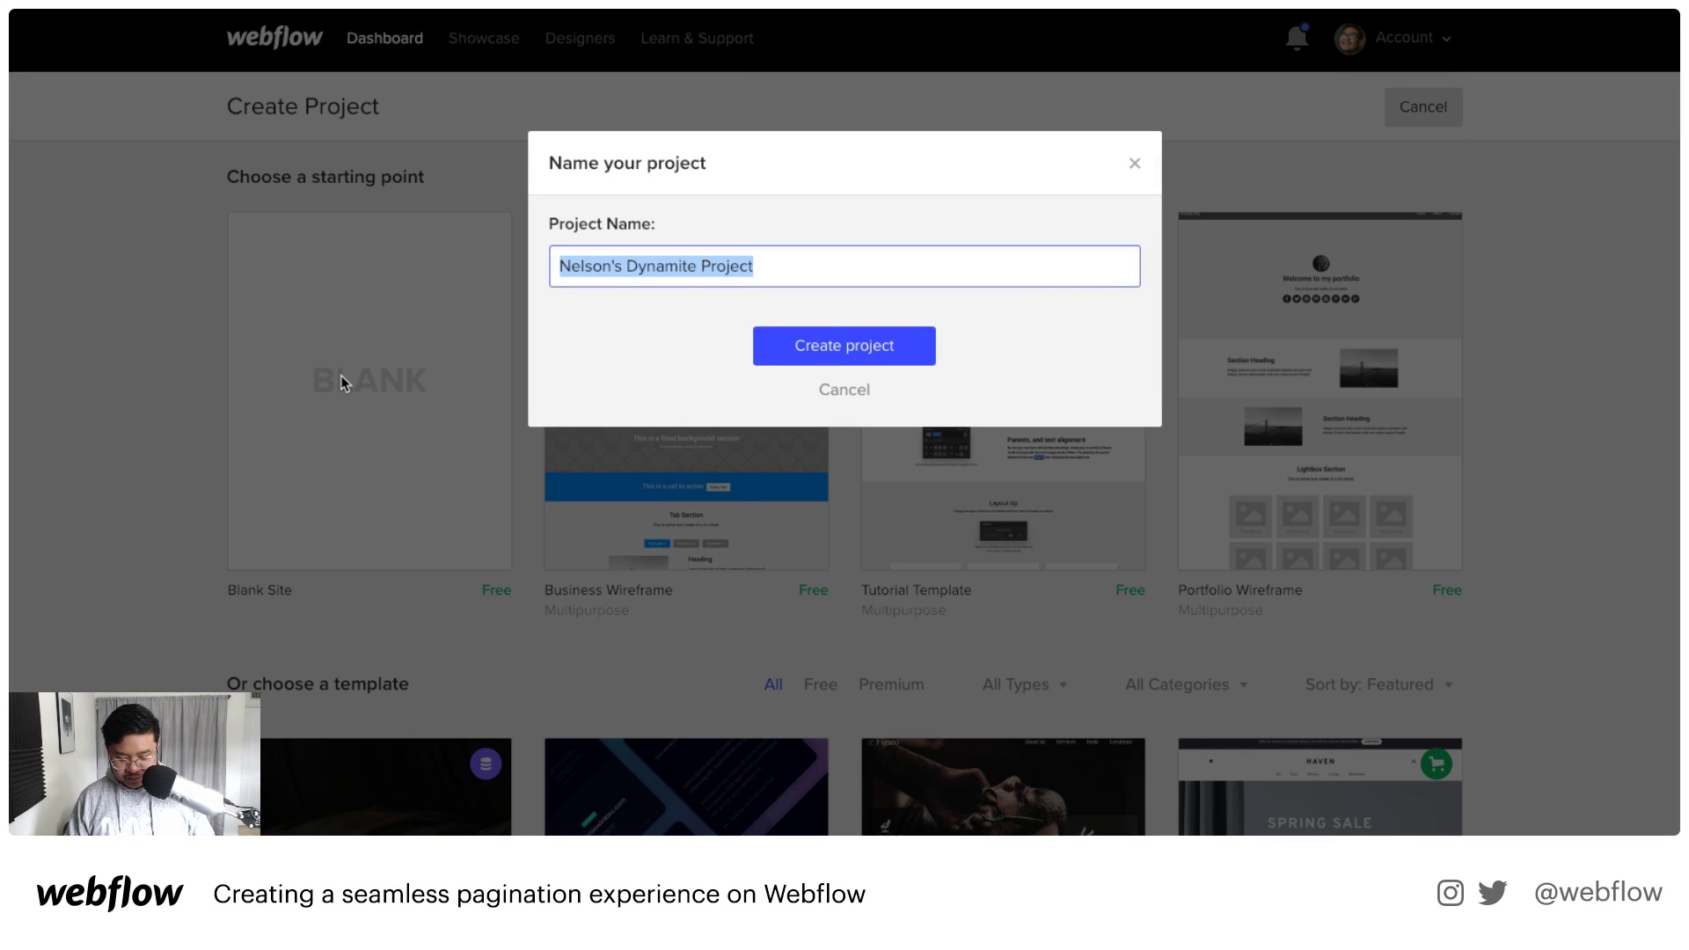
text(seamless)
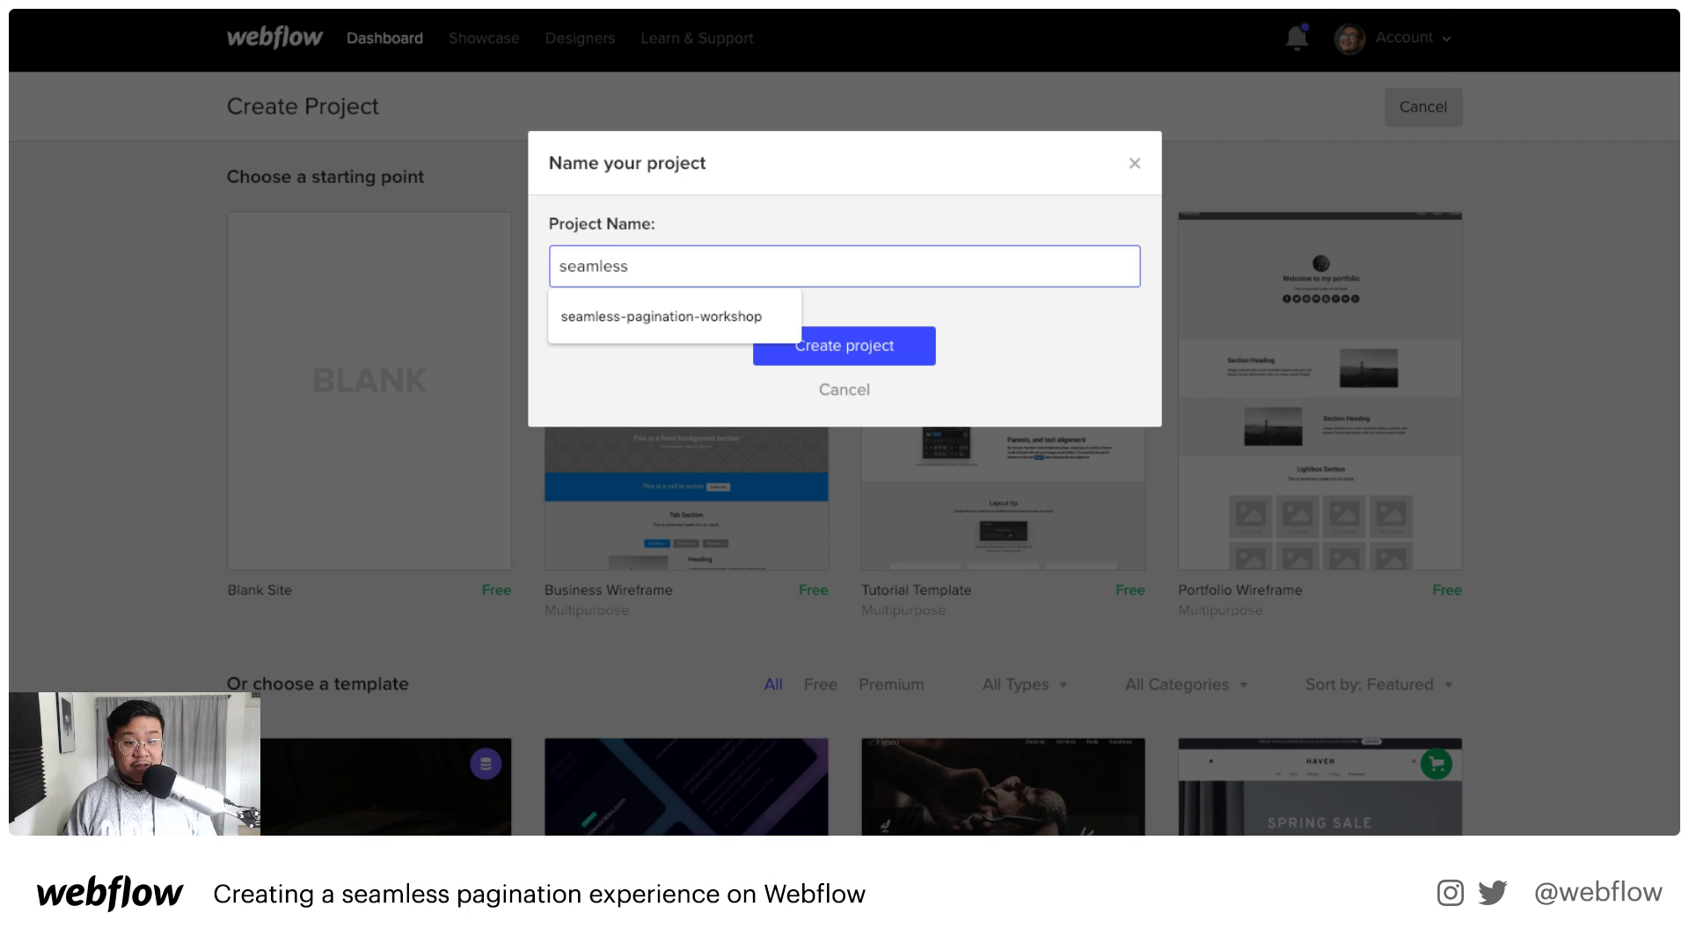
key(Down)
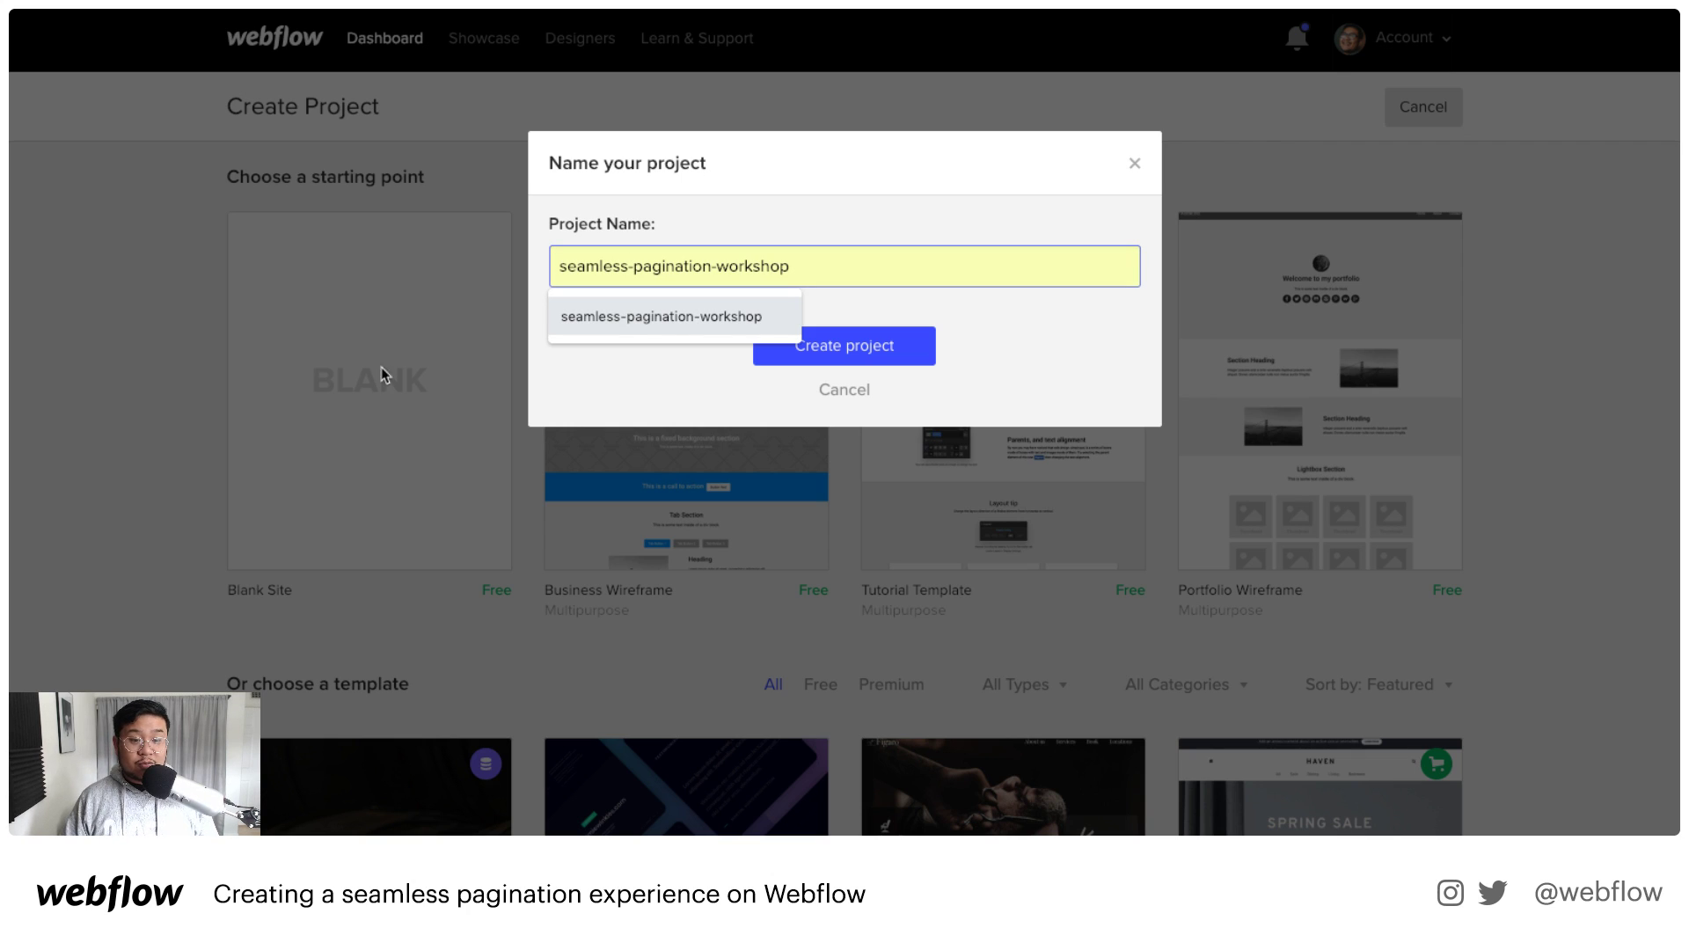
click(695, 318)
click(840, 344)
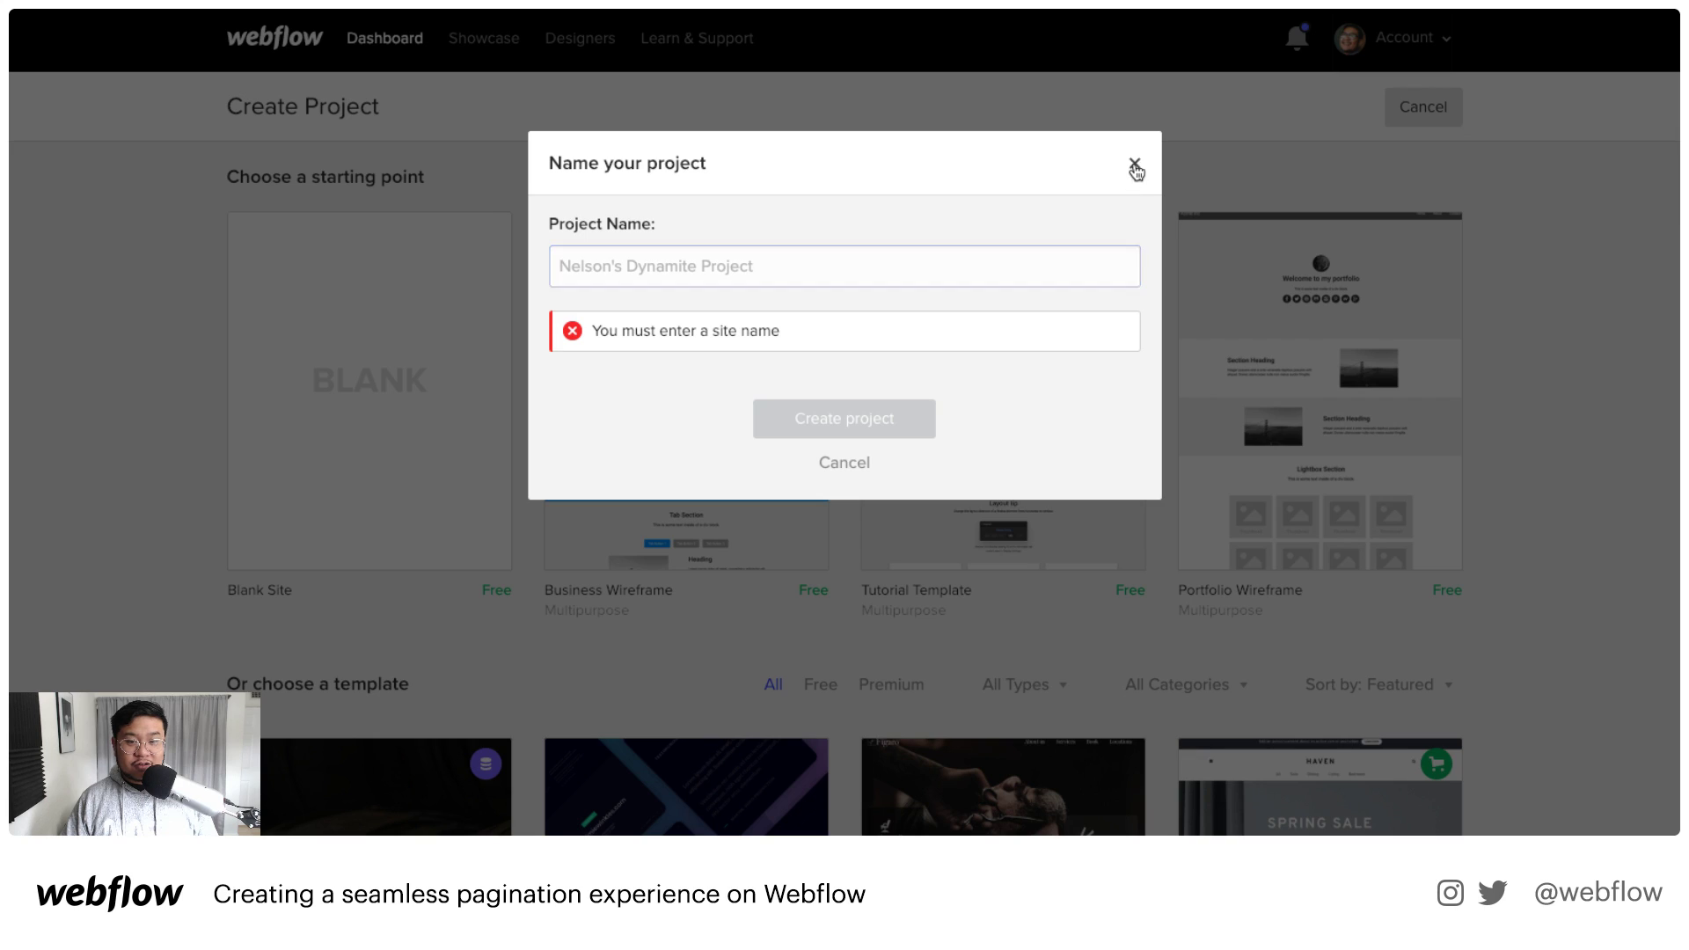
click(1135, 167)
Step: Filter the templates to free ones and create a project named seamless-pagination-workshop from the Toystore template
scroll(731, 502, down, 5)
click(813, 300)
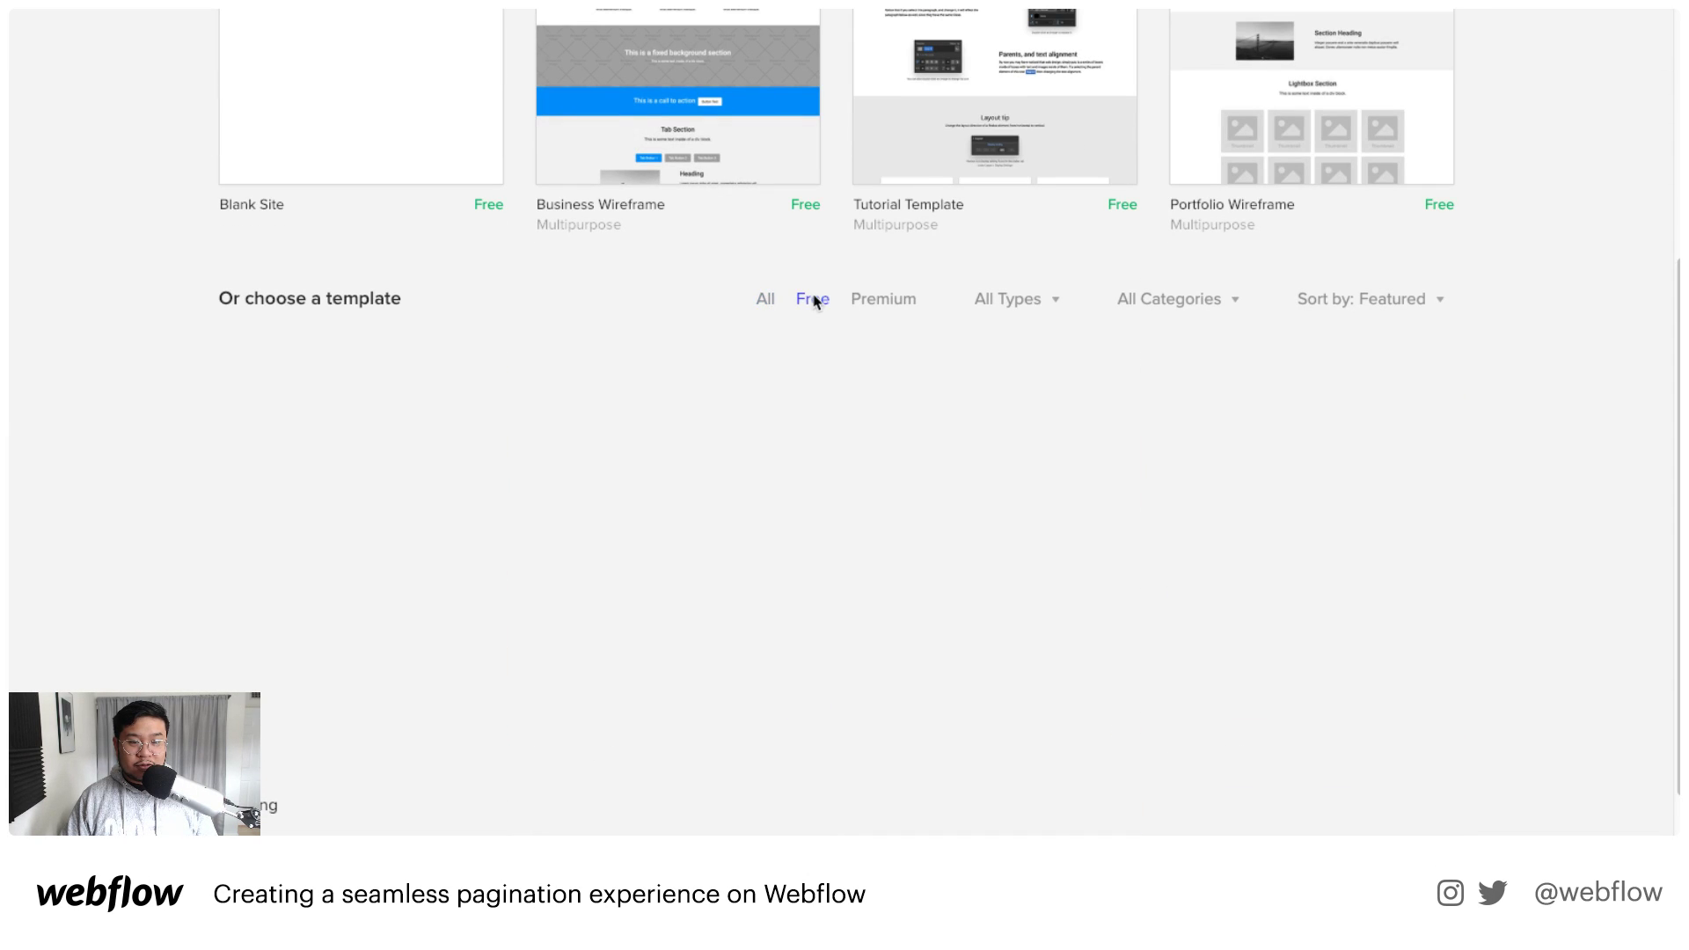
scroll(804, 399, down, 1)
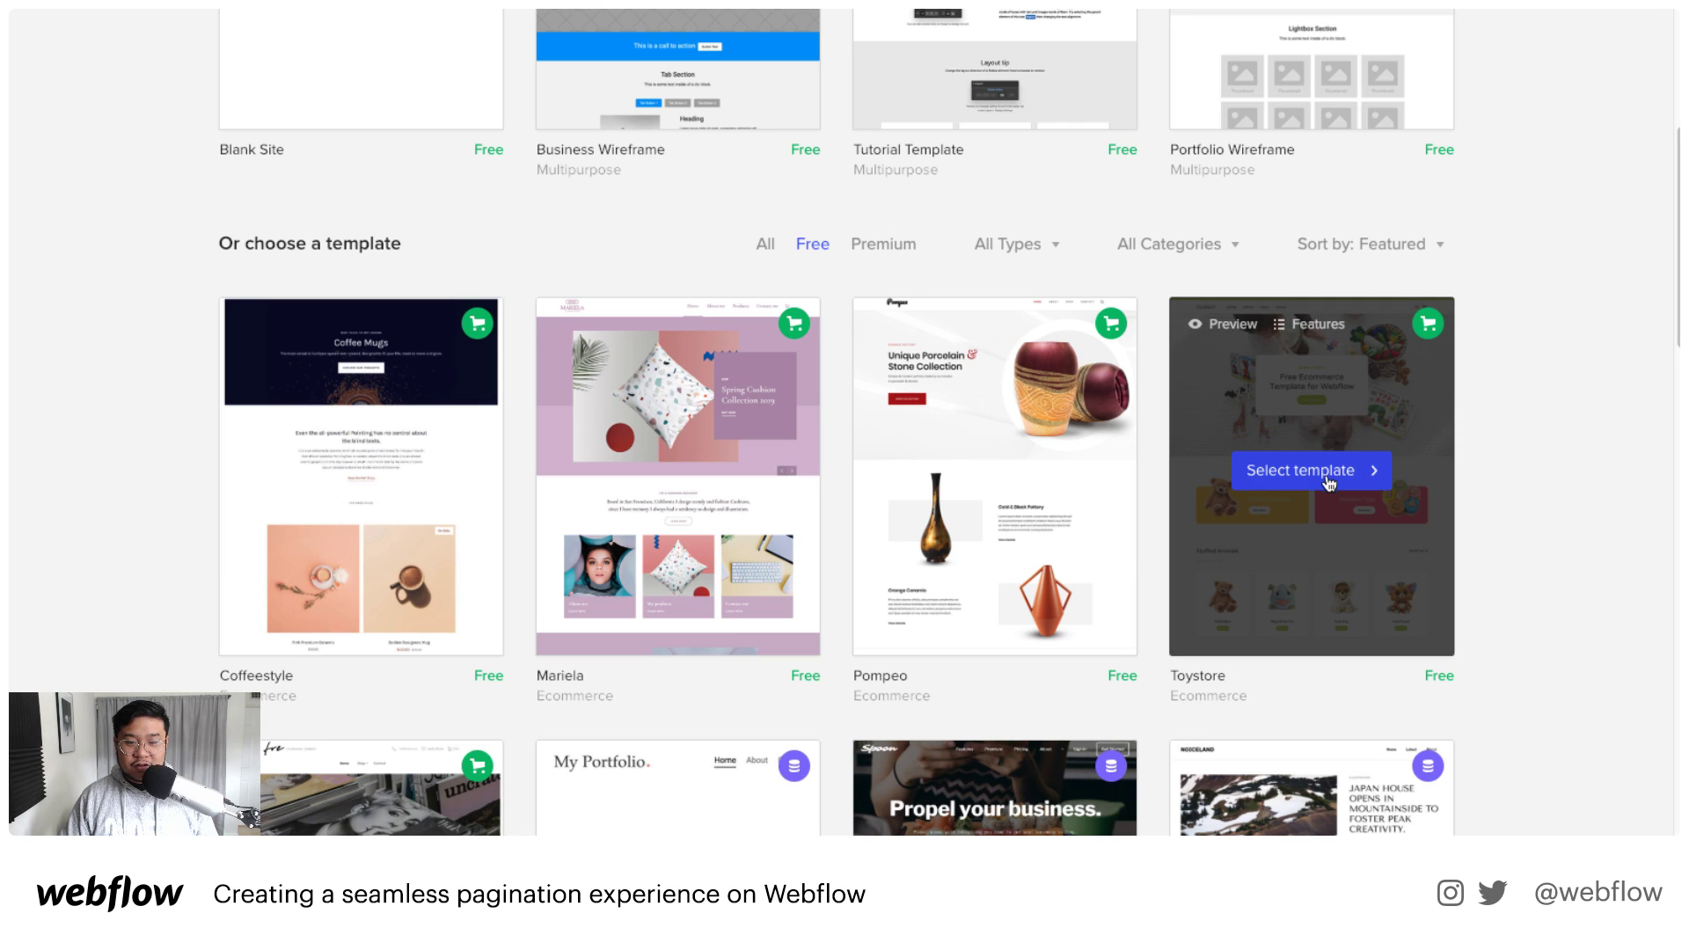
click(1328, 482)
key(Down)
key(Down)
click(714, 336)
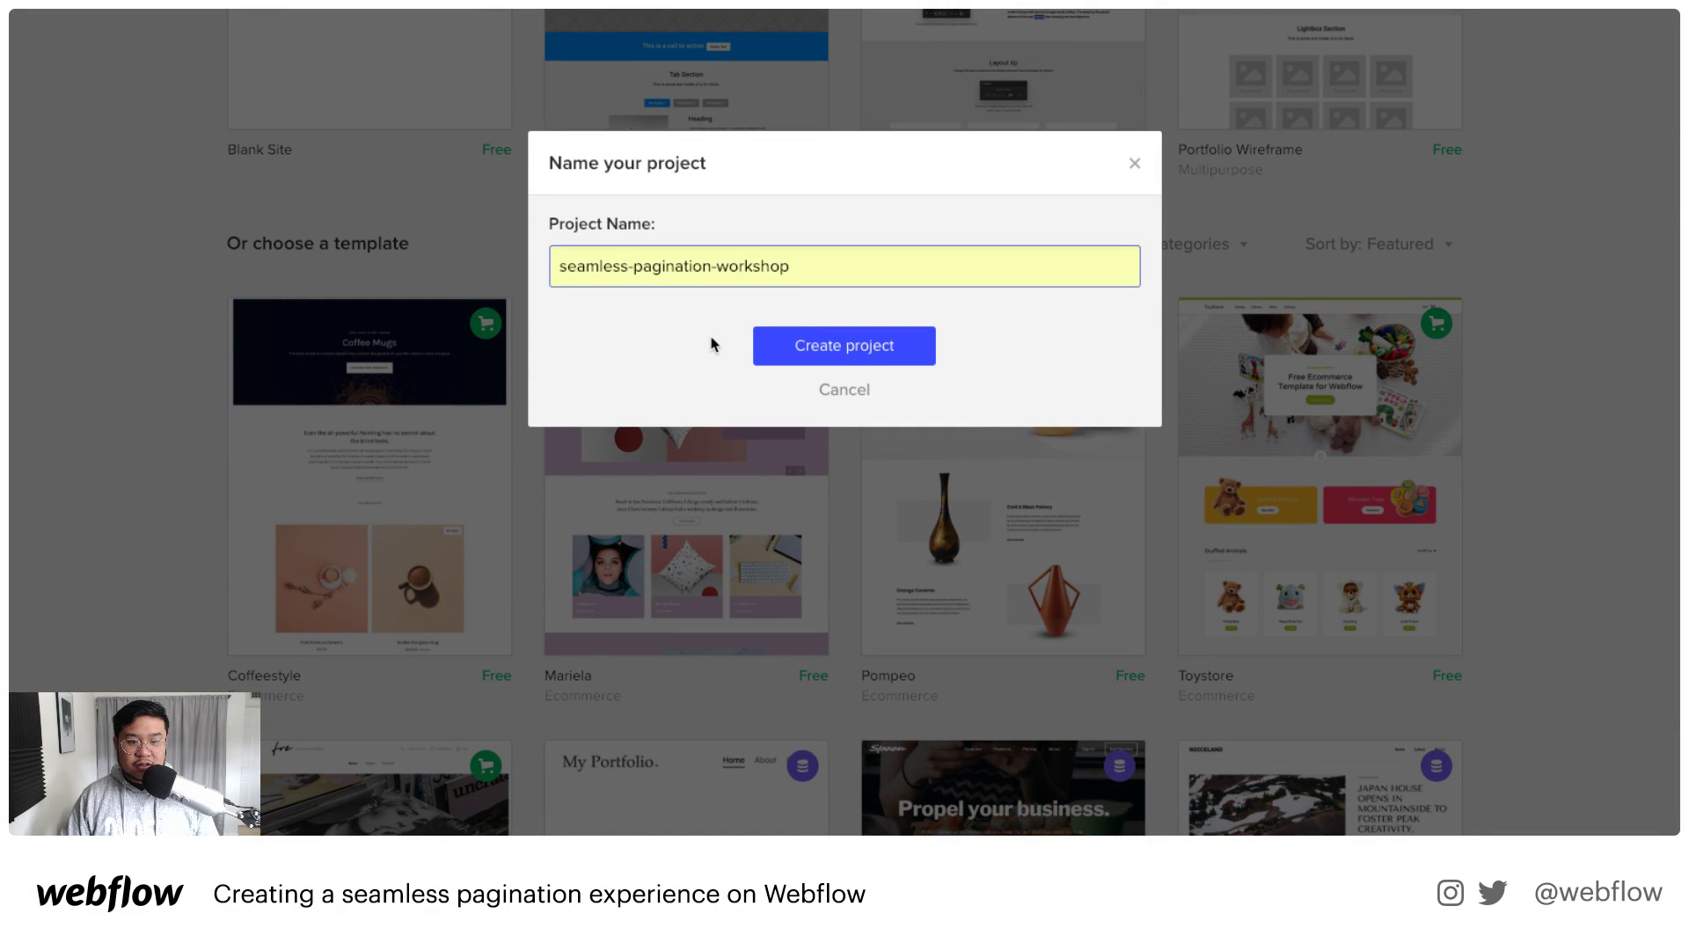
click(847, 348)
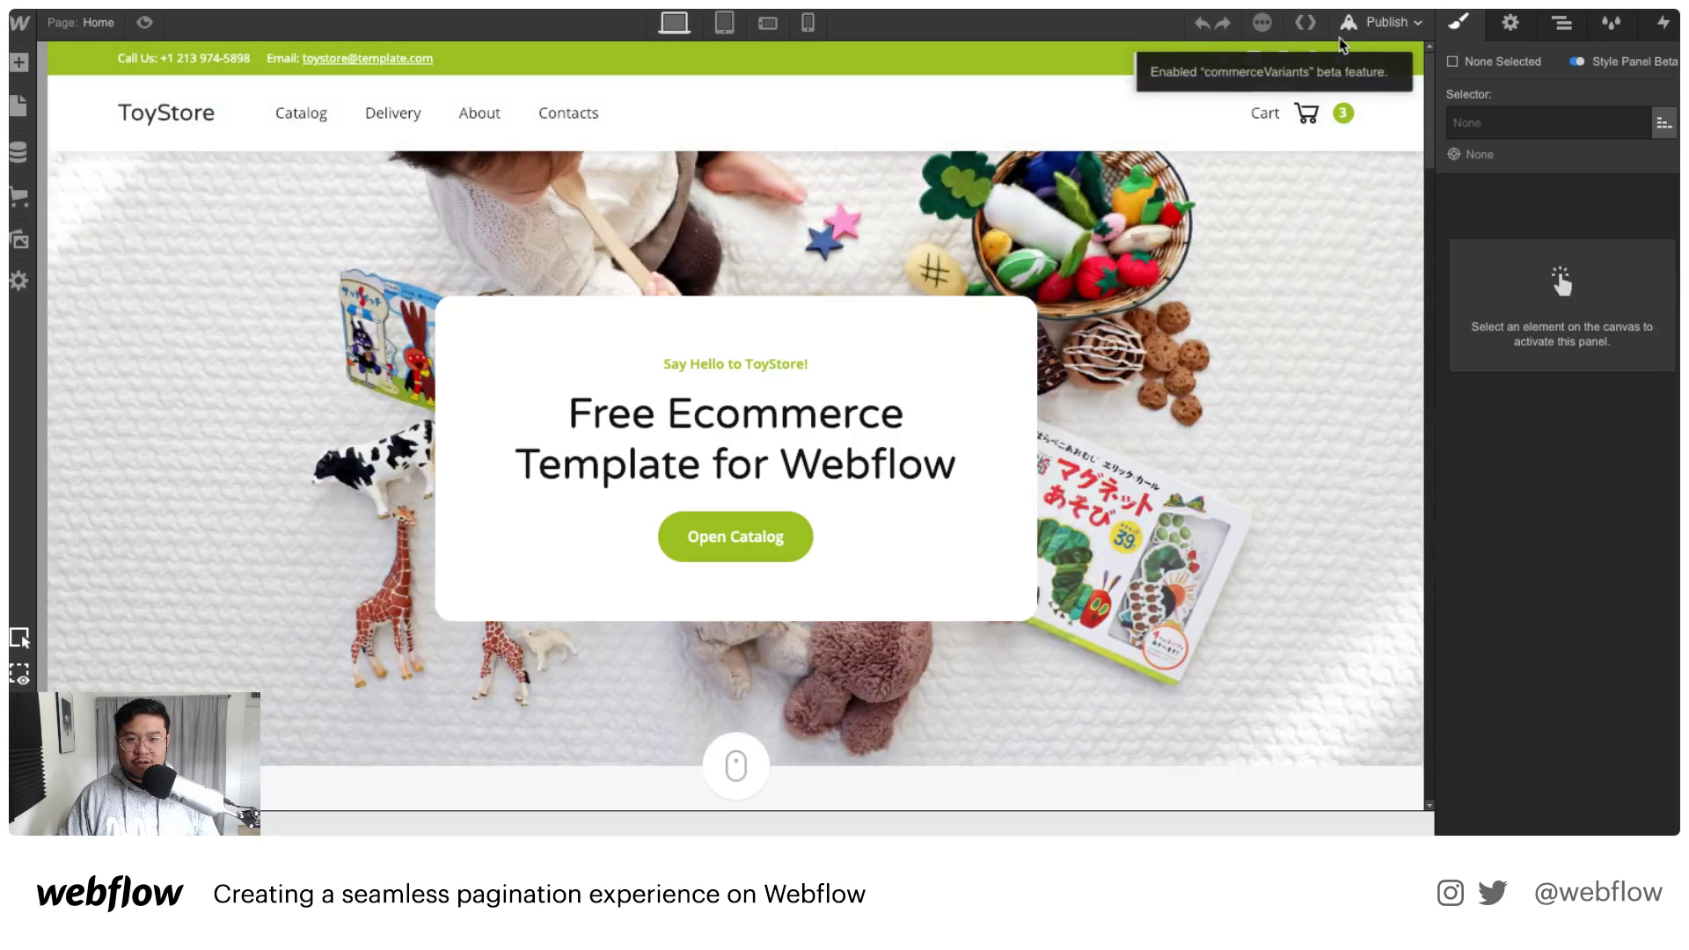
Step: Publish the site to its webflow.io subdomain and open the live site
click(1351, 25)
click(1186, 223)
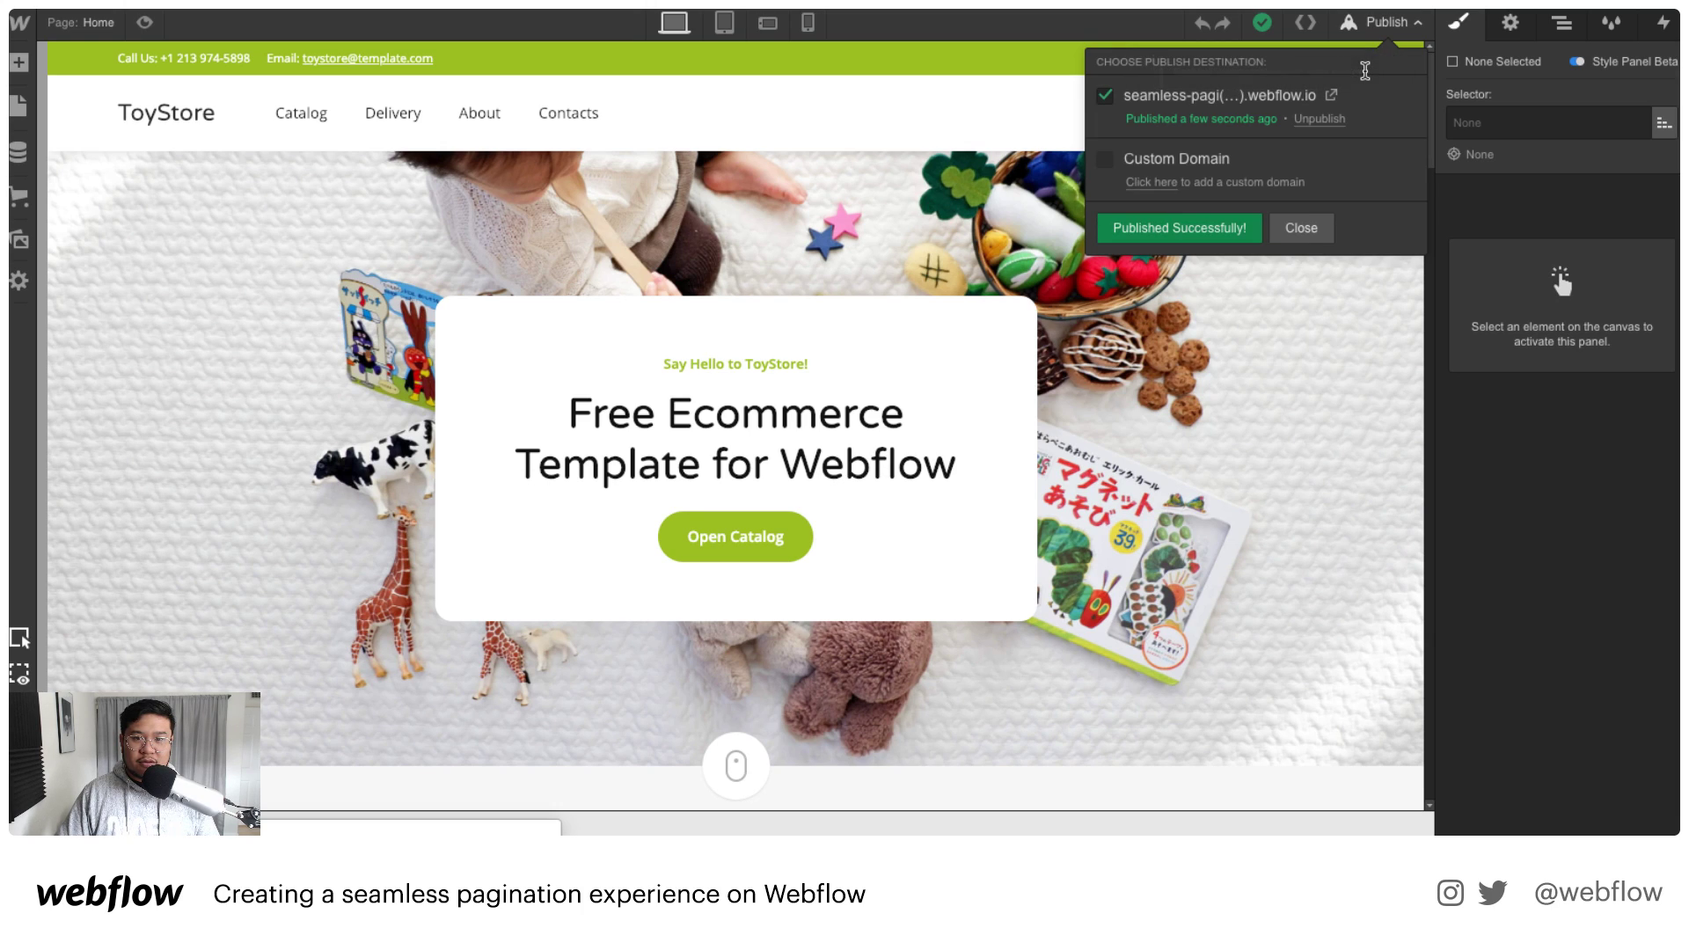
click(1333, 95)
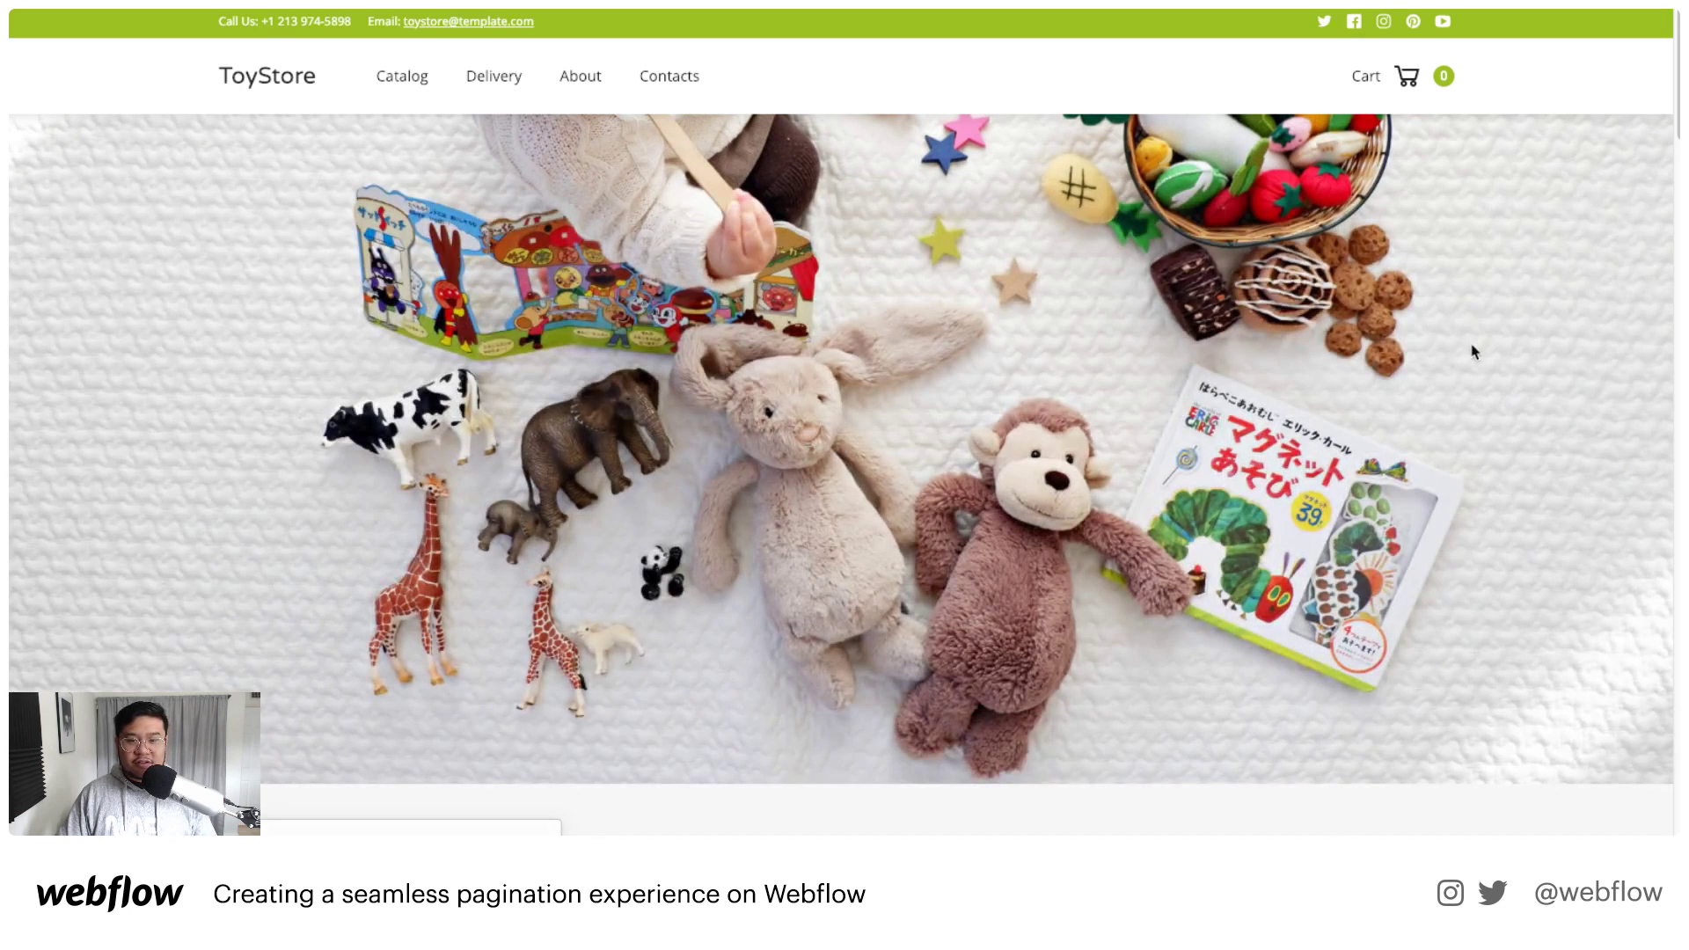
Step: Look through the live home page's toy sections and the full All Toys catalog, and return to the home page
scroll(1452, 354, down, 7)
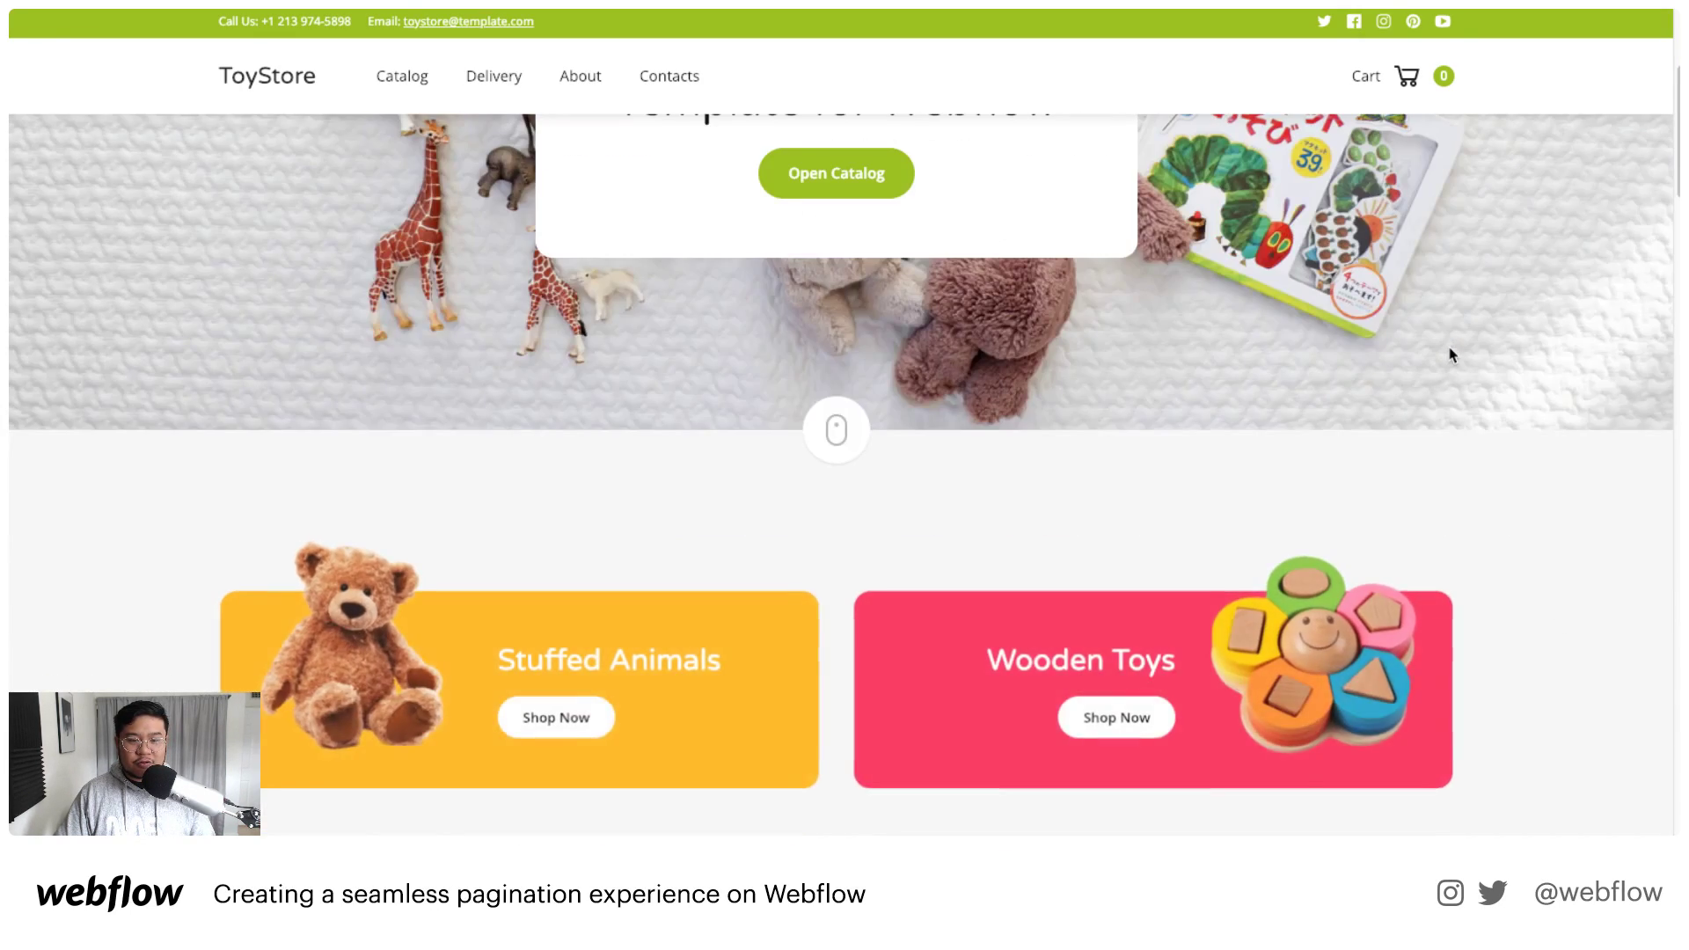
scroll(1452, 354, down, 3)
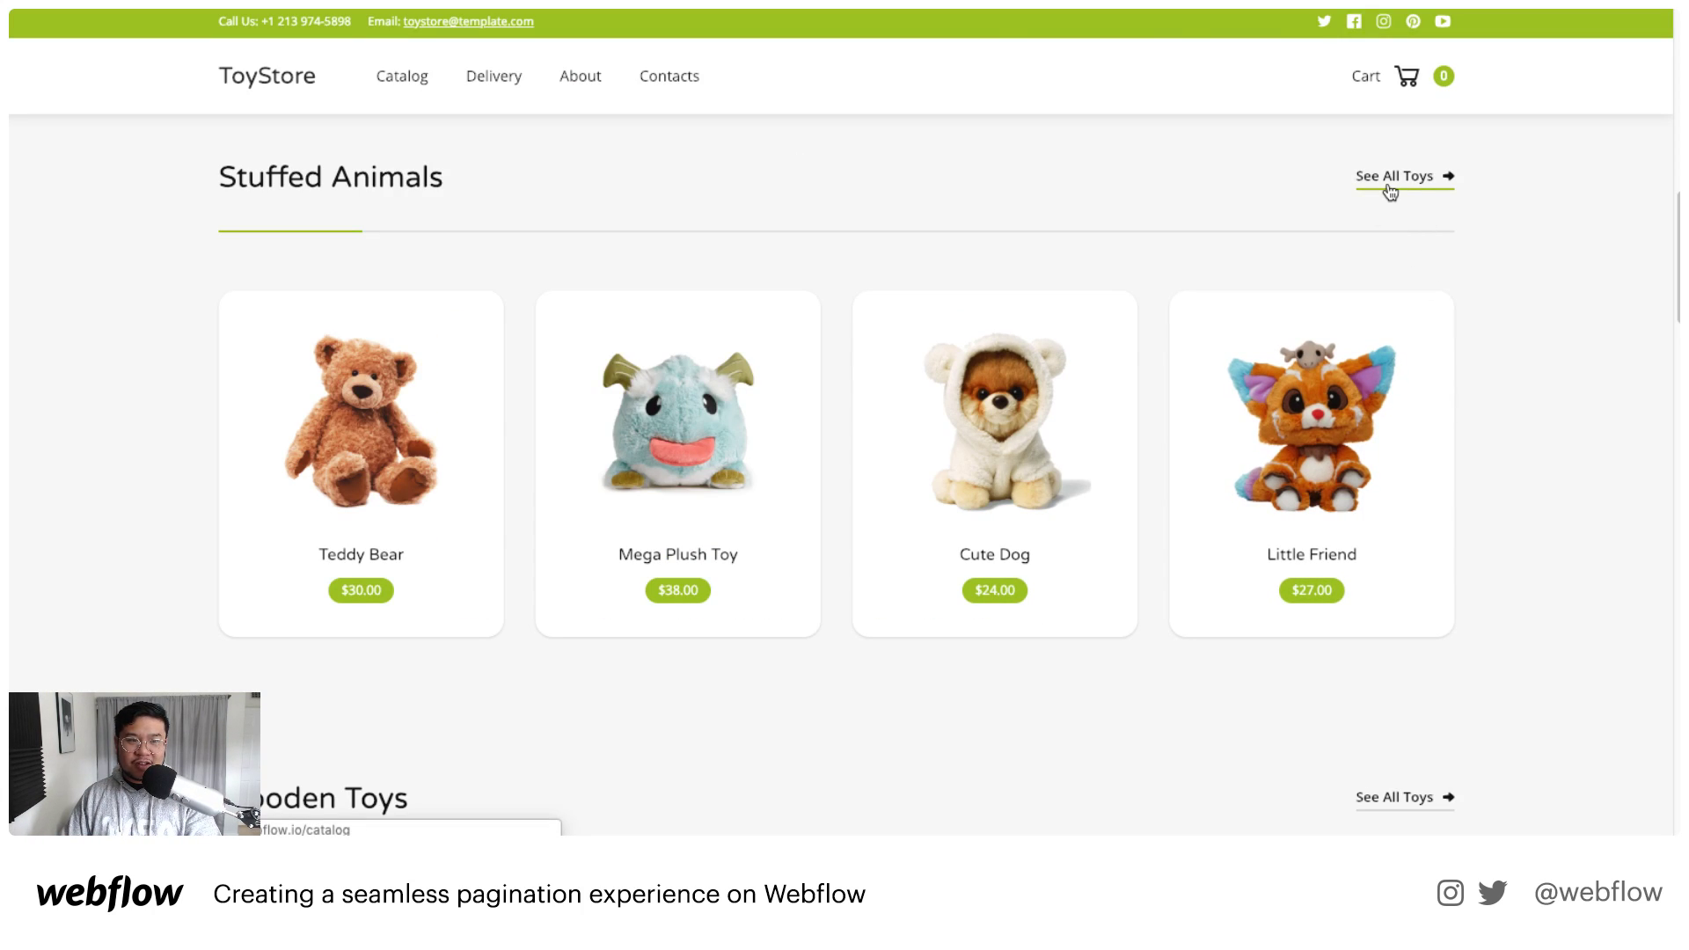
click(1390, 191)
scroll(1576, 614, down, 5)
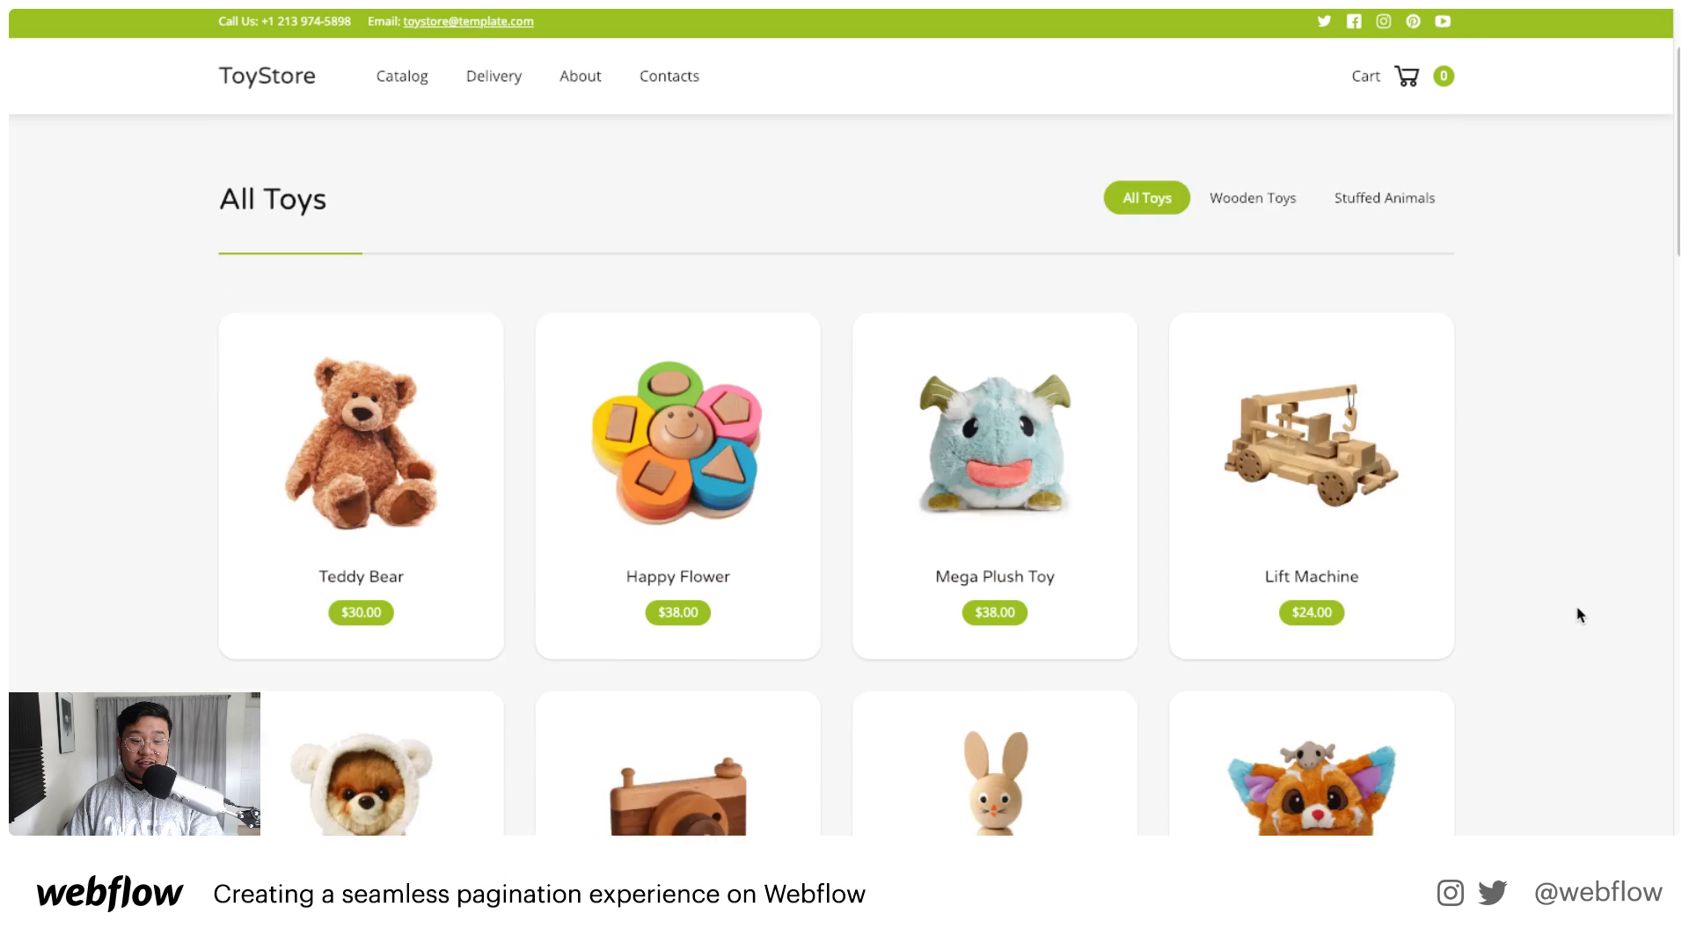
scroll(1576, 611, down, 10)
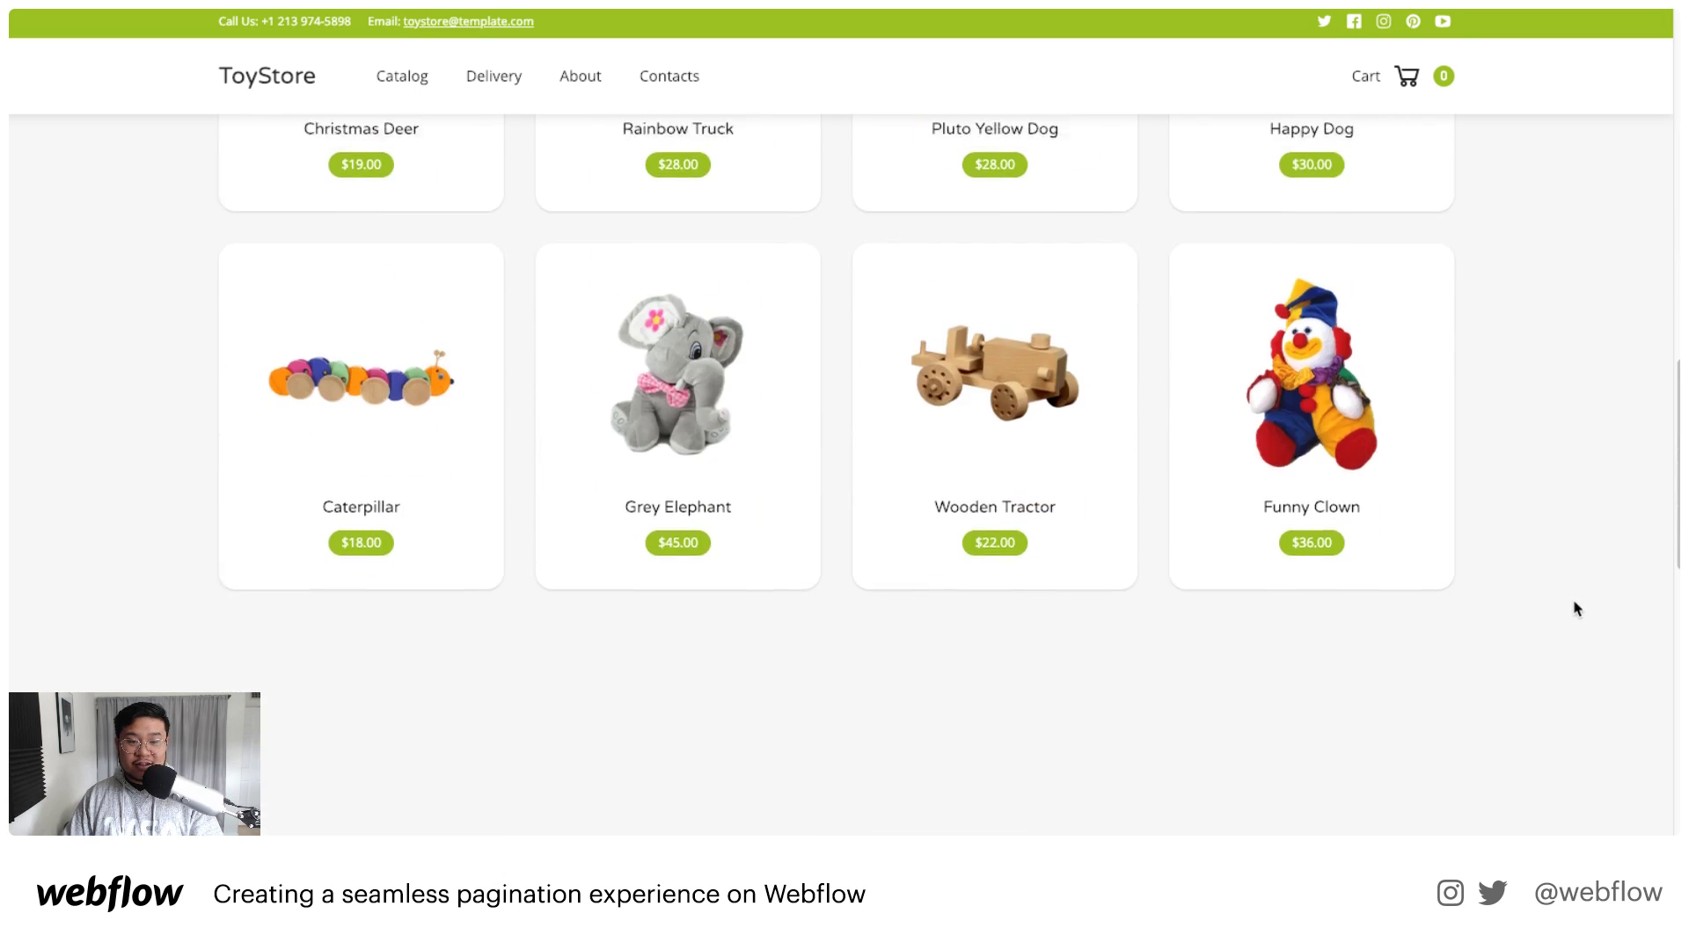
scroll(1575, 607, up, 9)
scroll(1576, 609, up, 7)
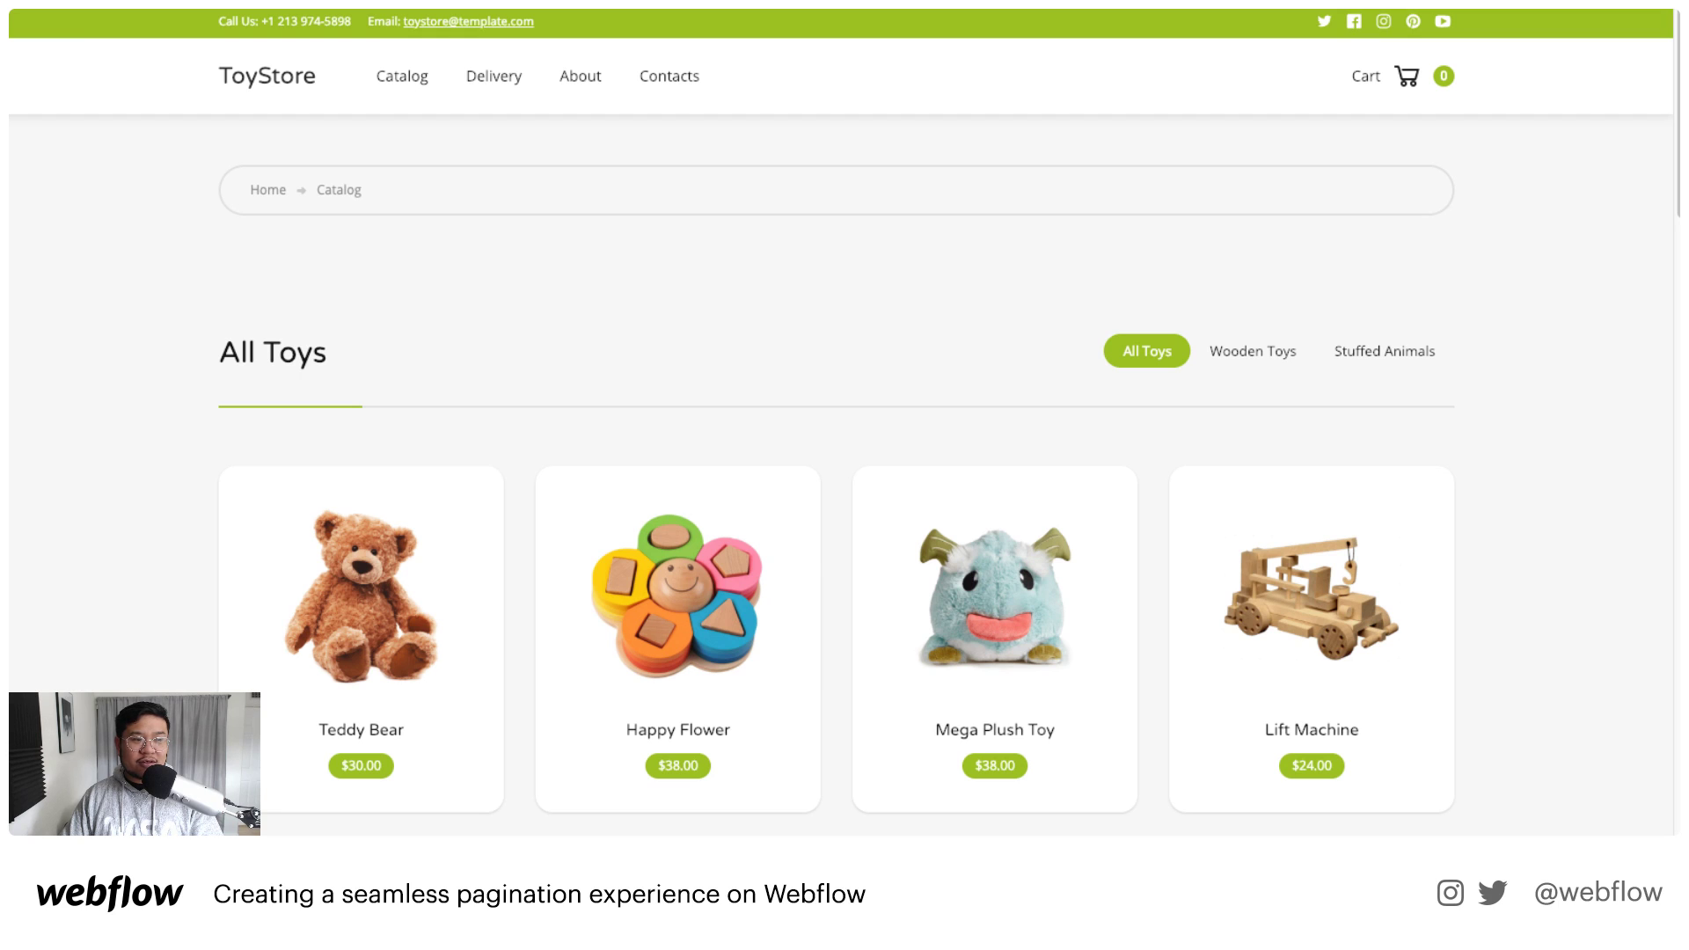
key(alt+Left)
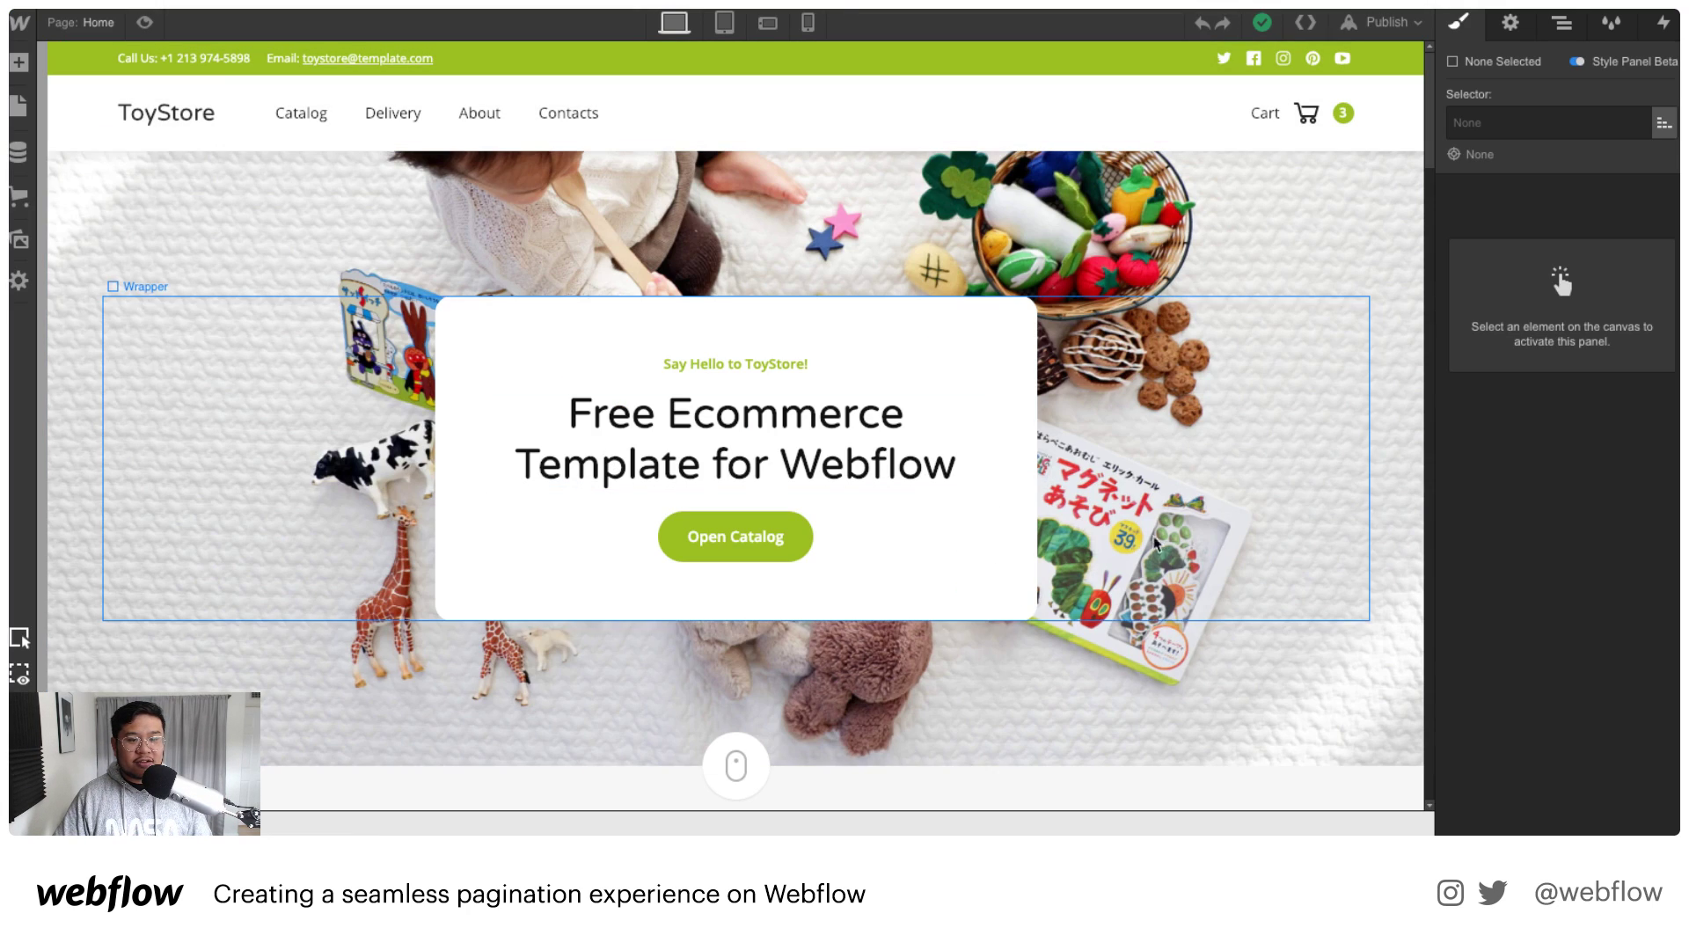
Step: Turn on pagination for the Stuffed Animals product list on the Home page in the Webflow Designer, with 4 items per page
scroll(1182, 550, down, 5)
scroll(1181, 550, down, 6)
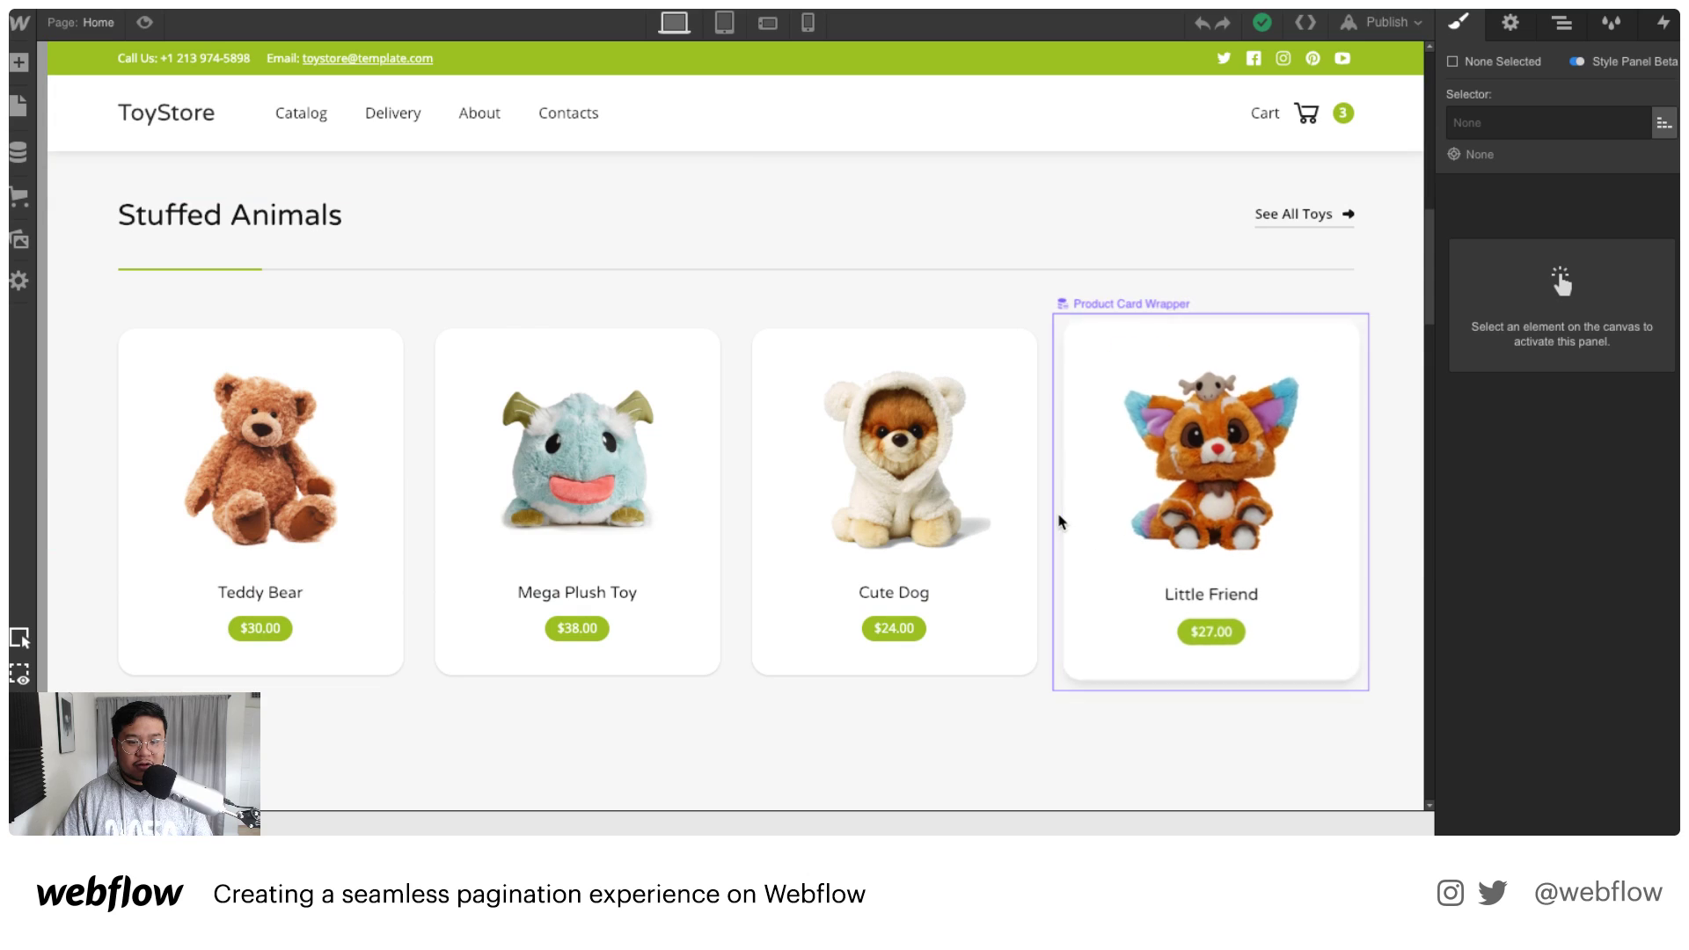
click(1058, 521)
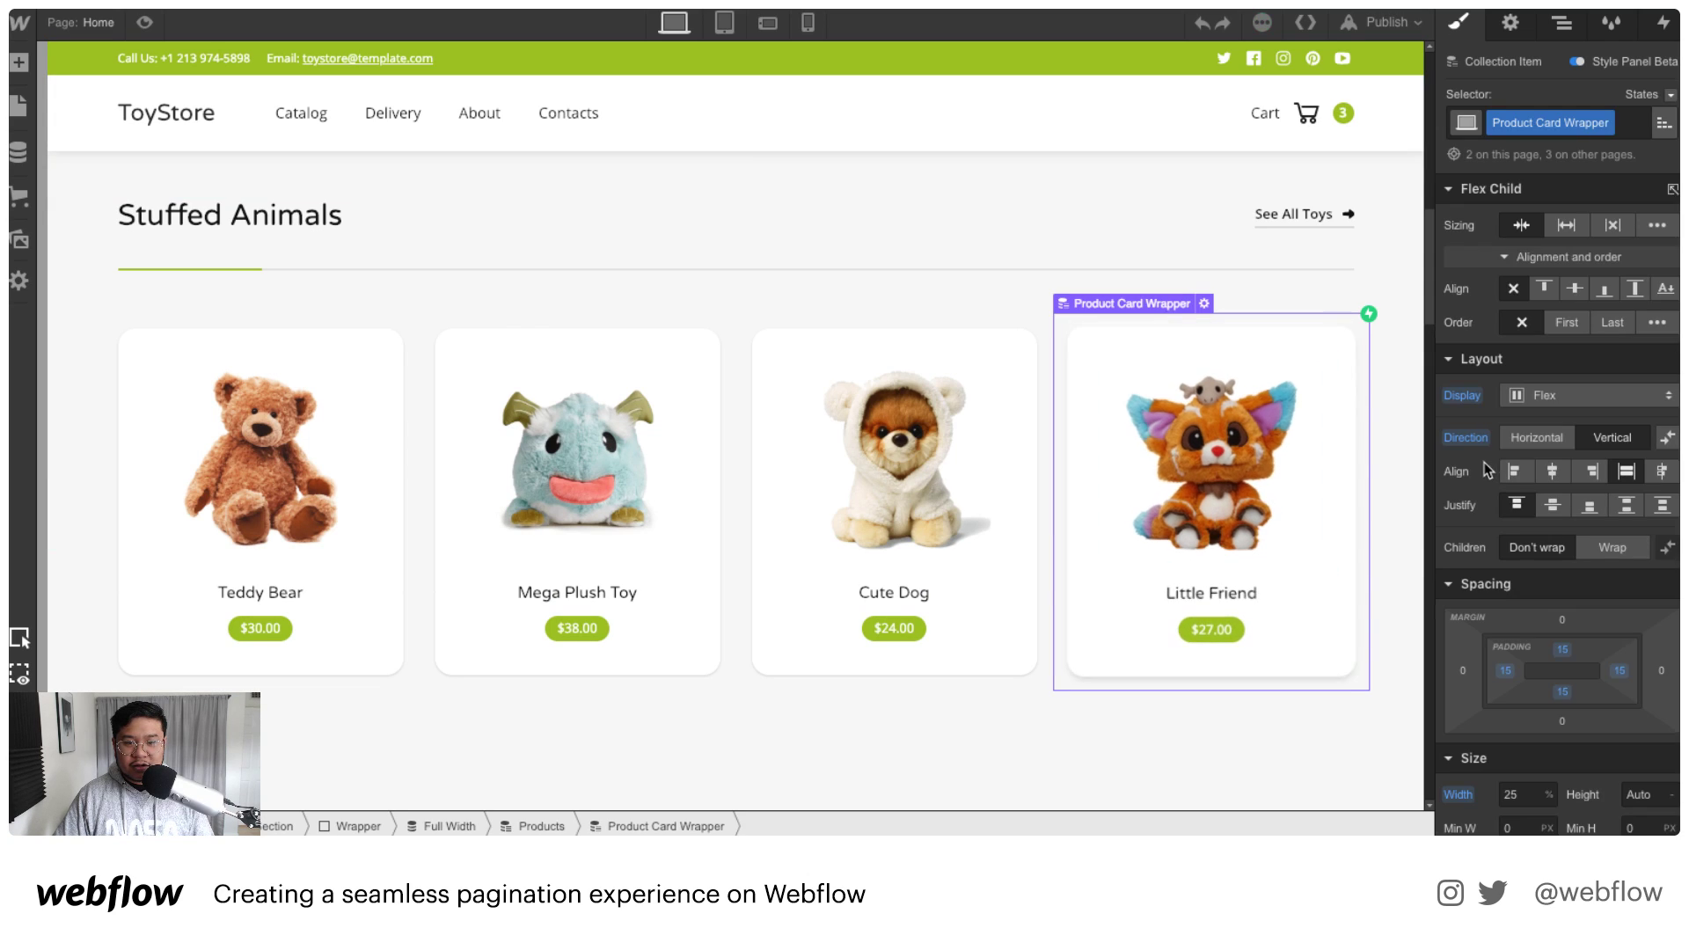
click(1511, 23)
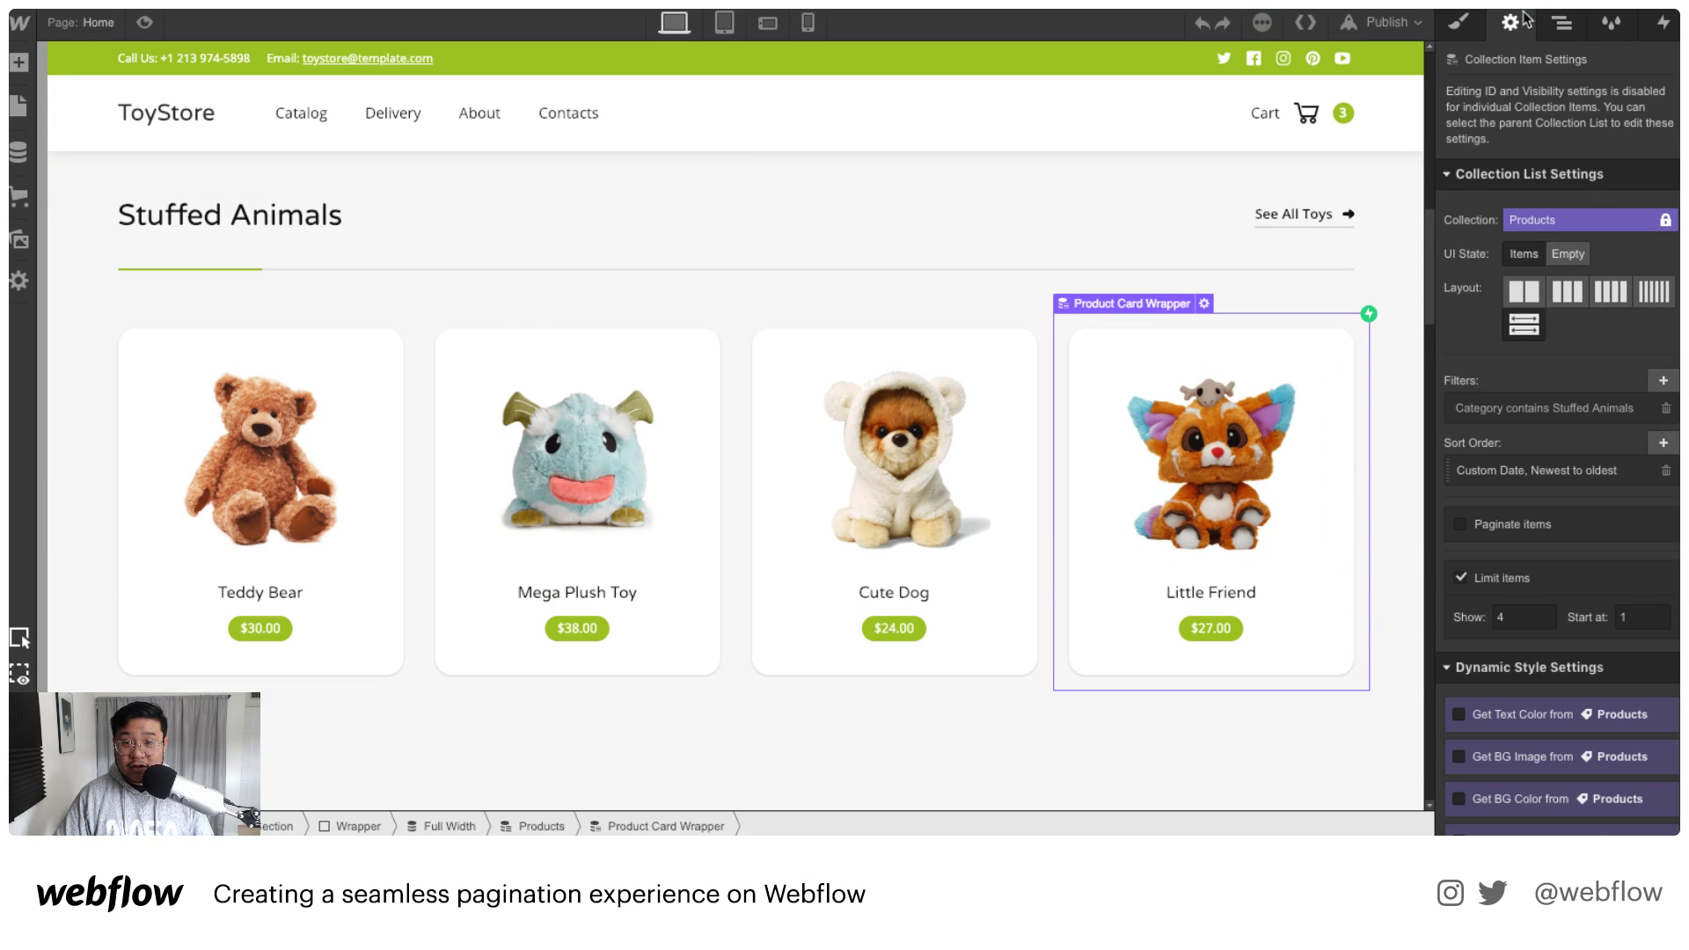
click(1507, 526)
scroll(1506, 526, down, 2)
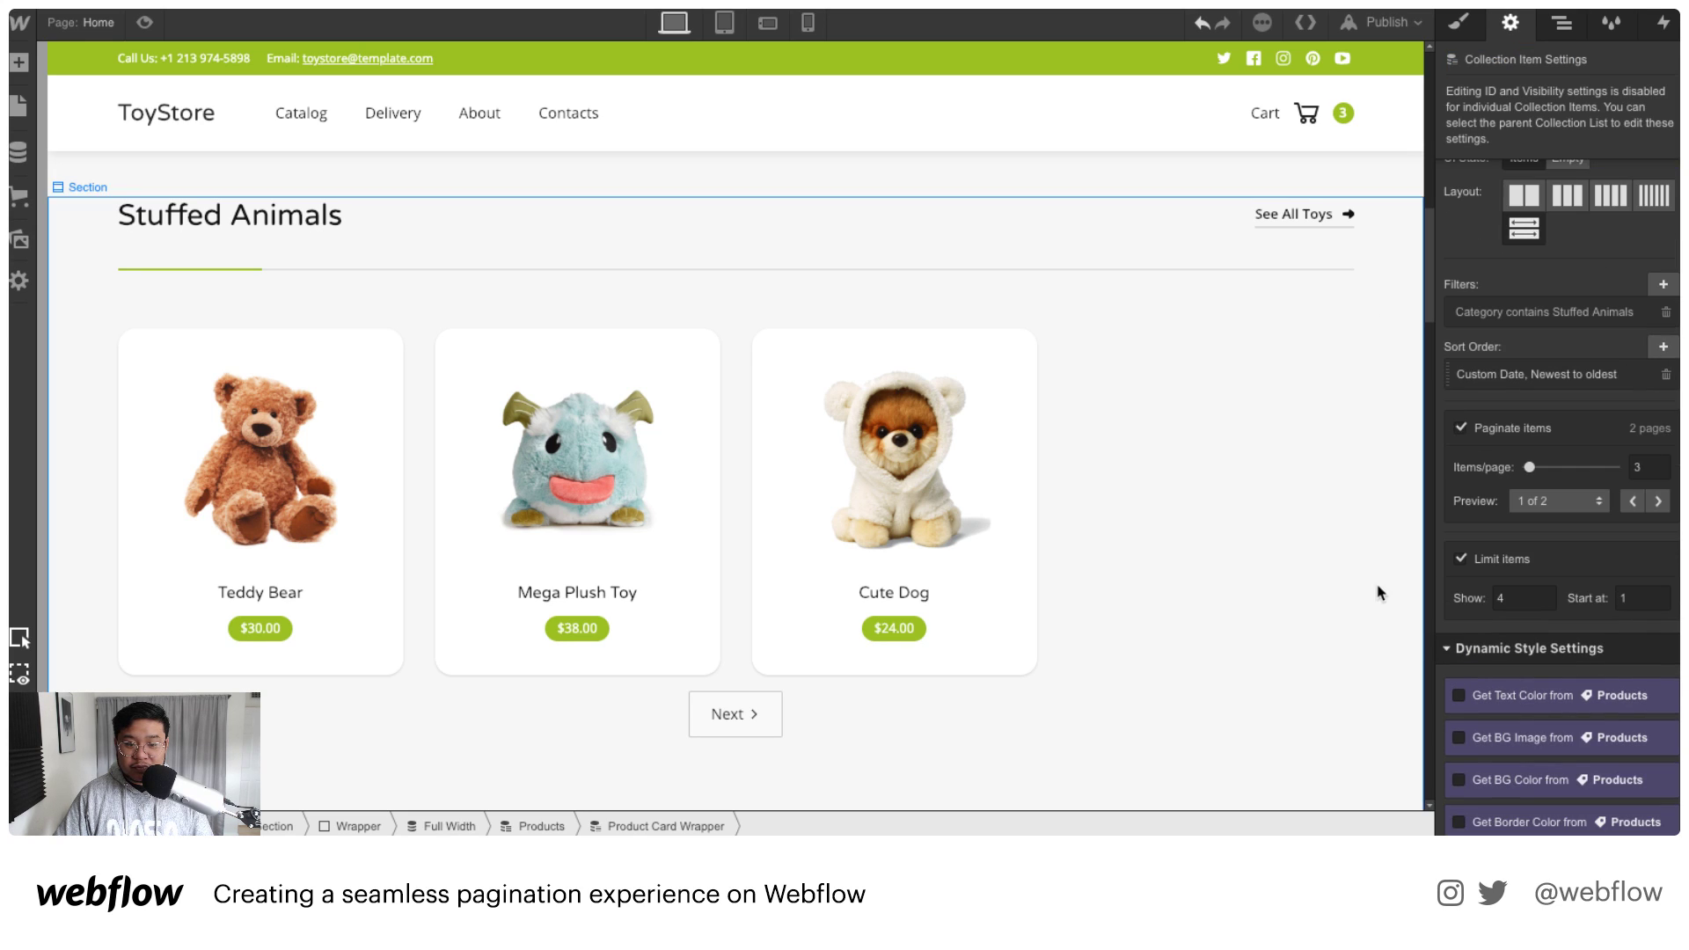
click(1646, 467)
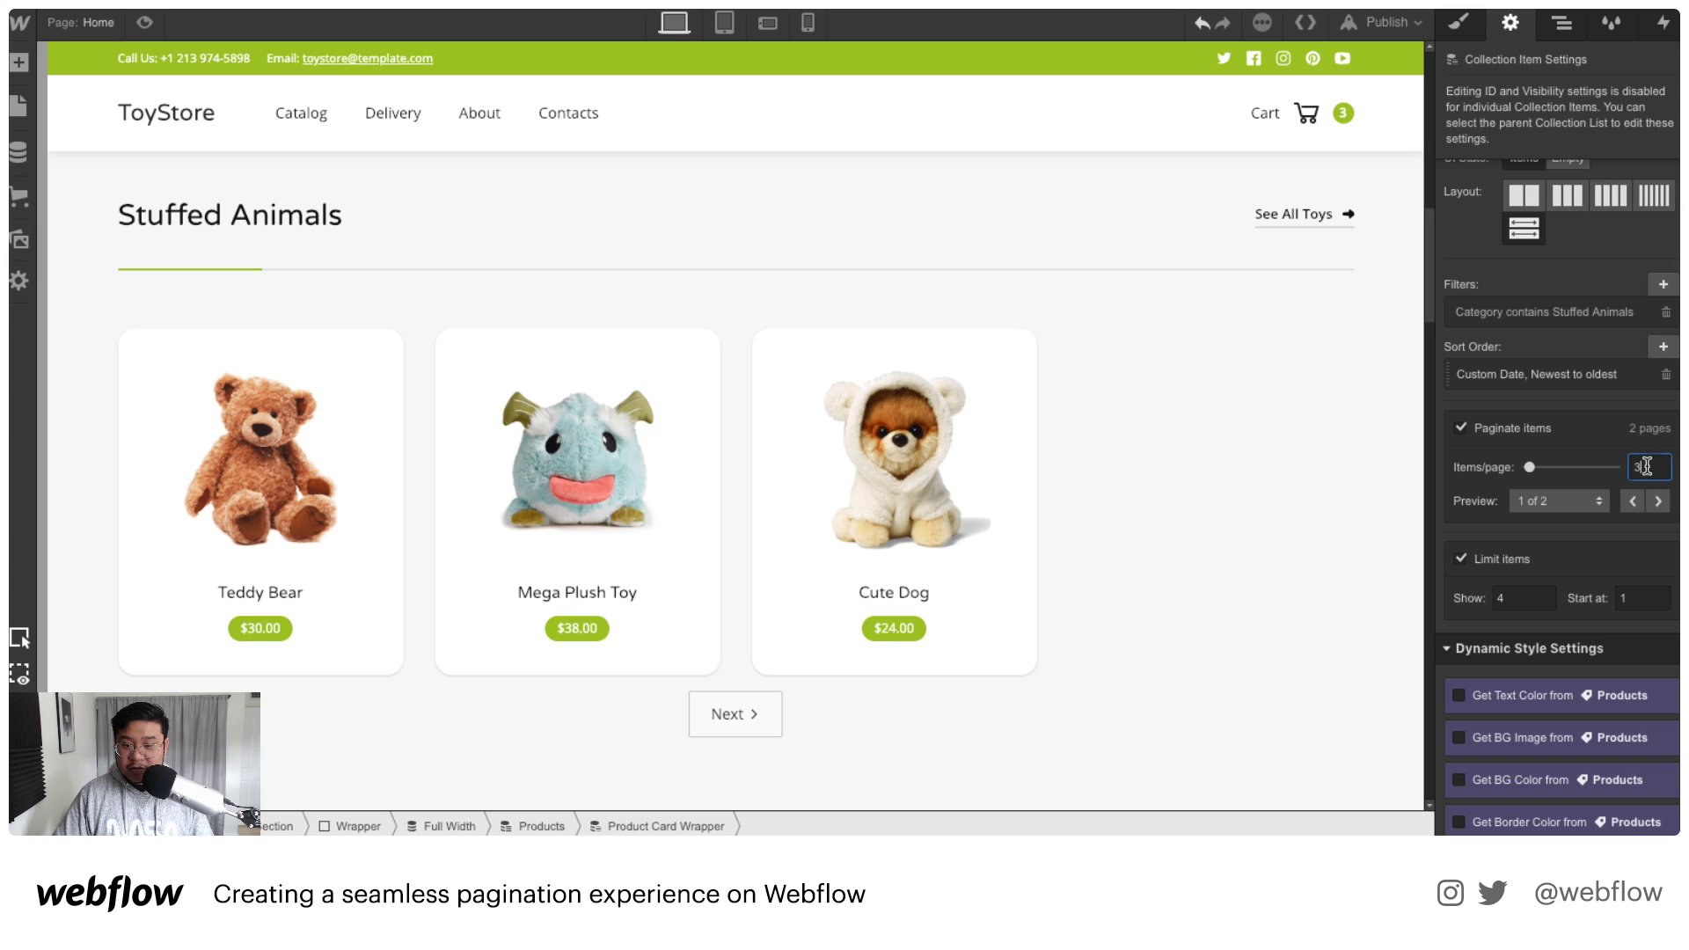
key(BackSpace)
text(4)
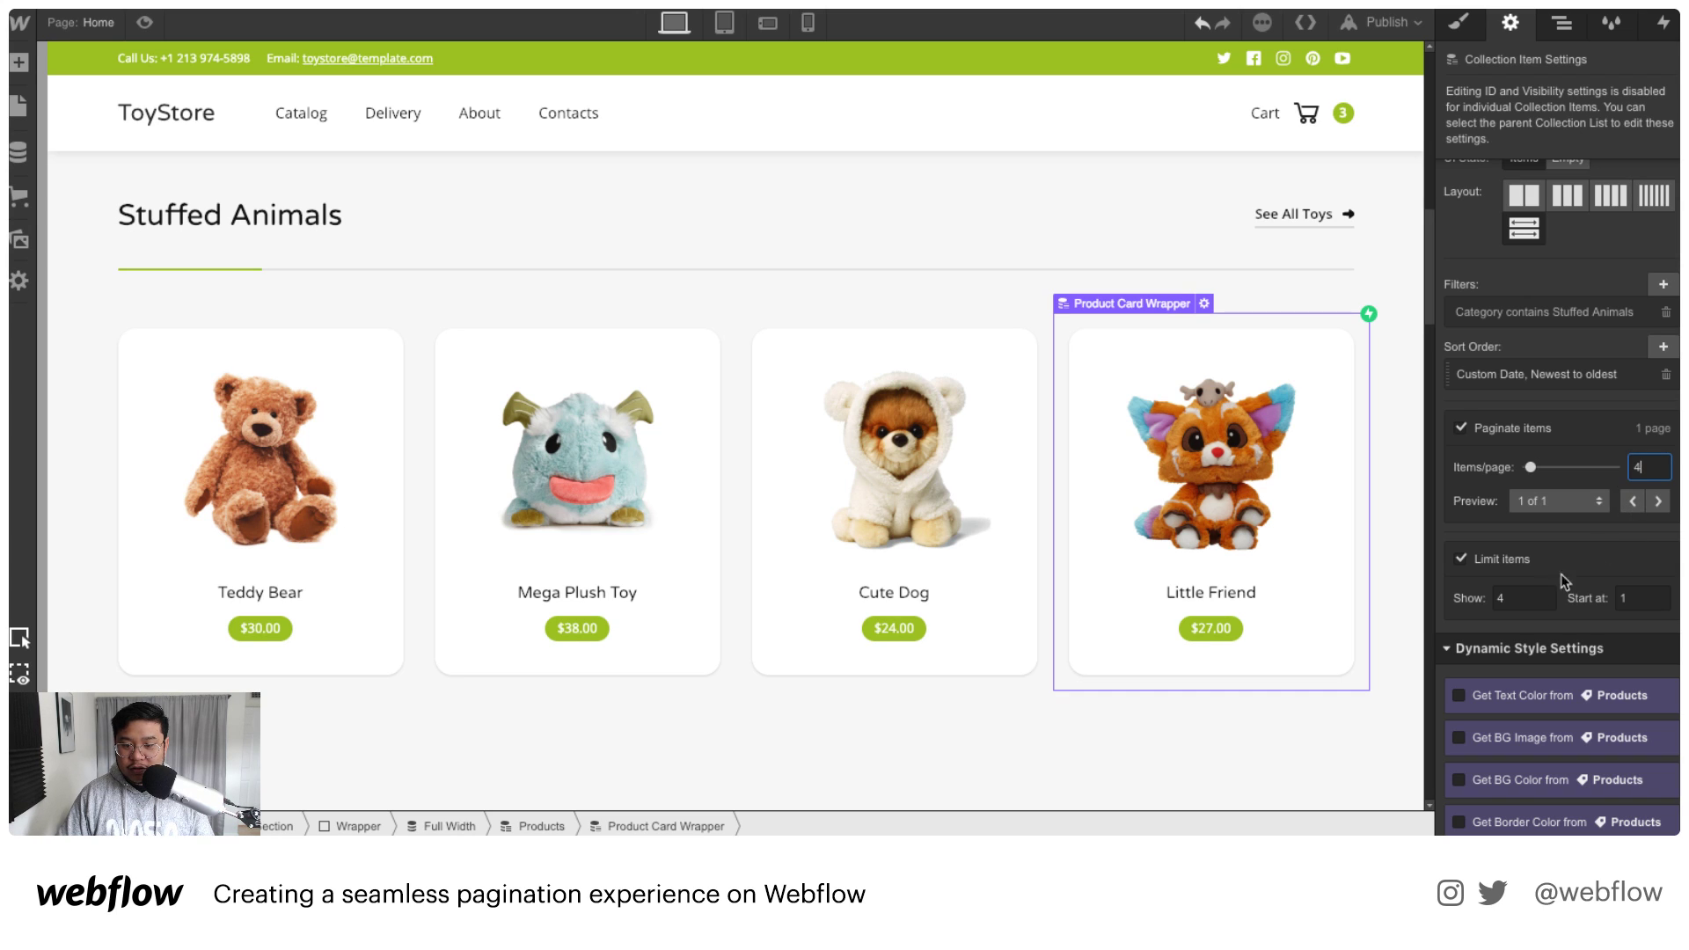
Step: Remove the item limit from the Stuffed Animals list and preview its second page before returning to the first
click(1503, 565)
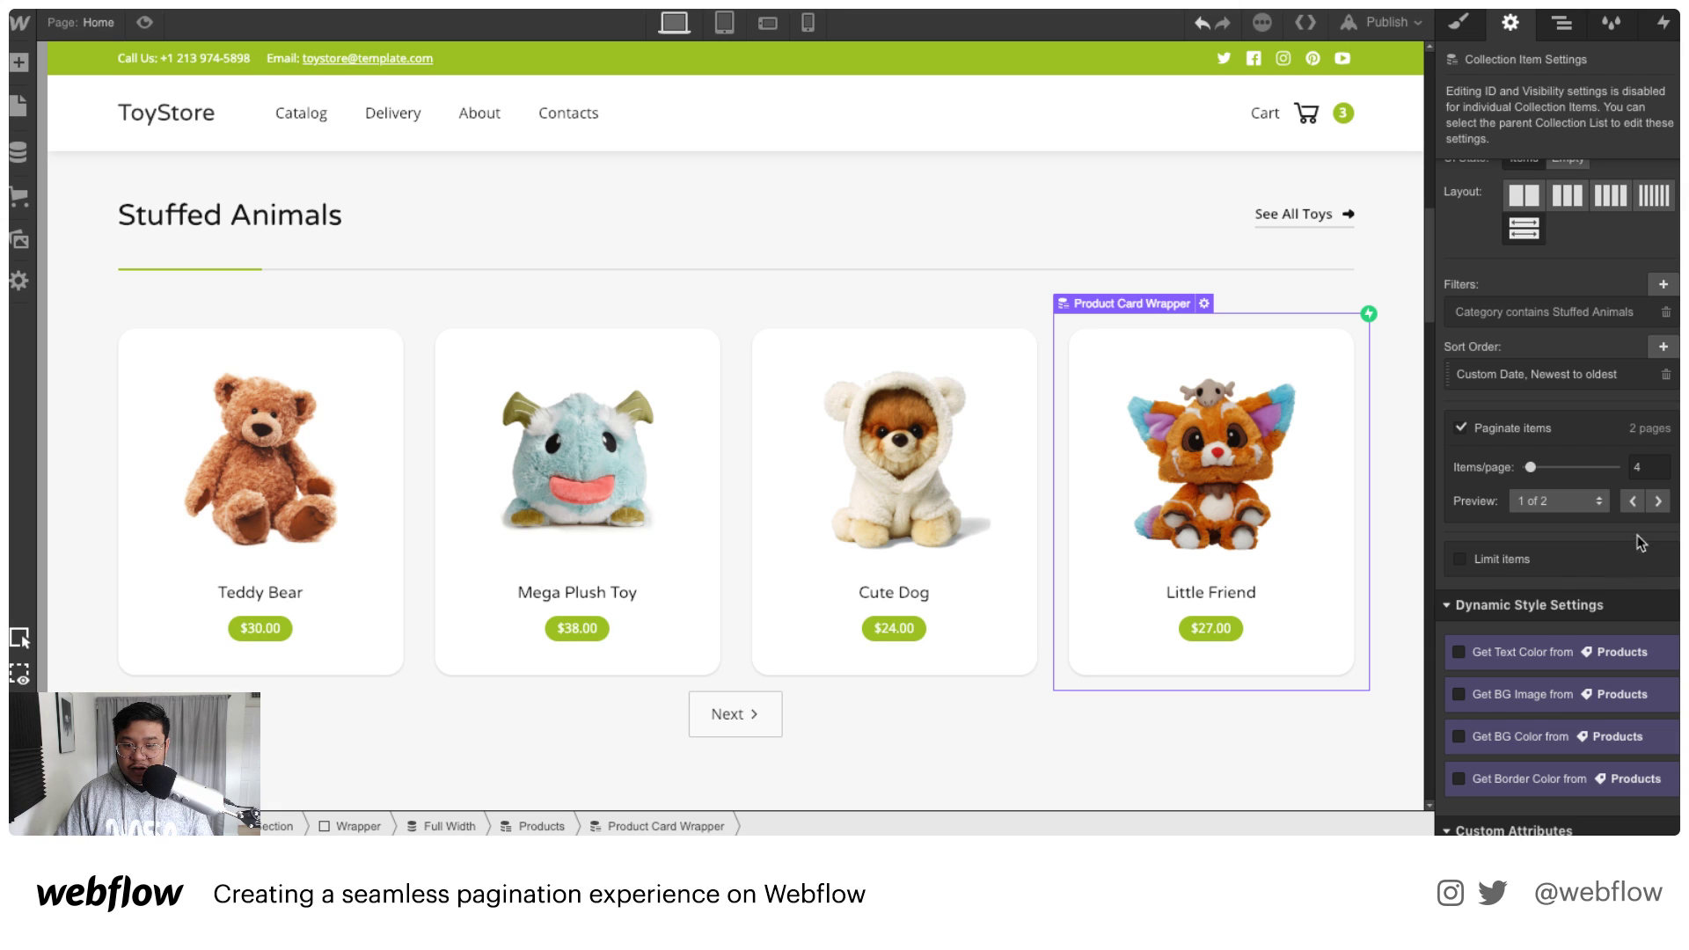
click(1658, 500)
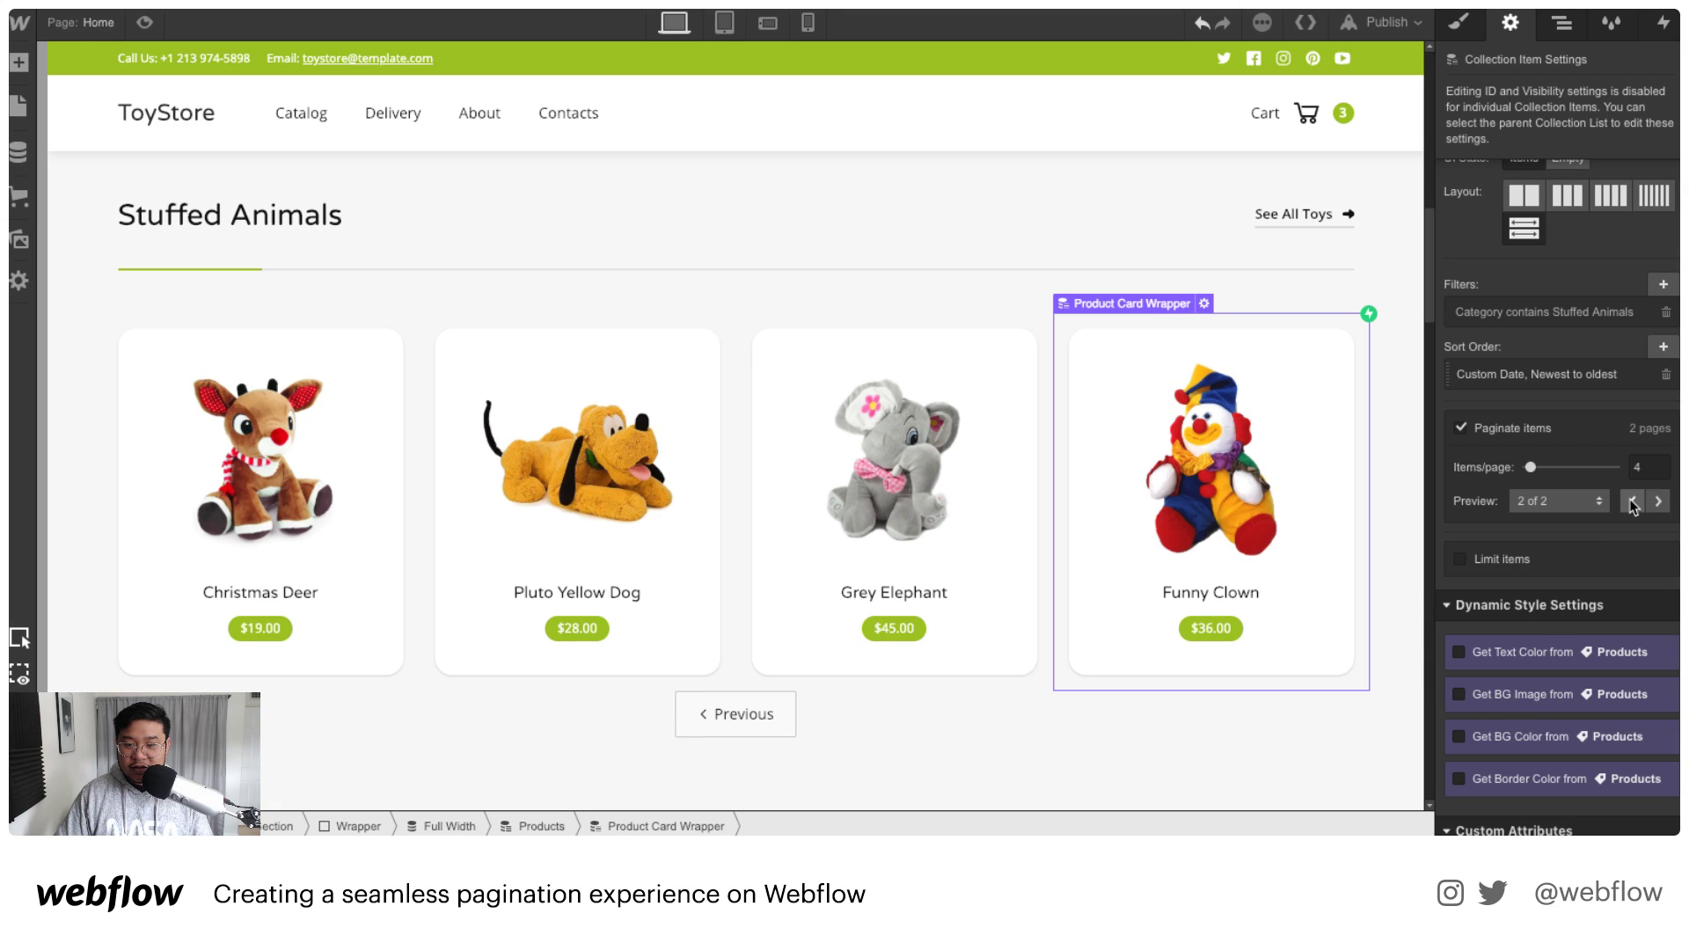
click(1633, 501)
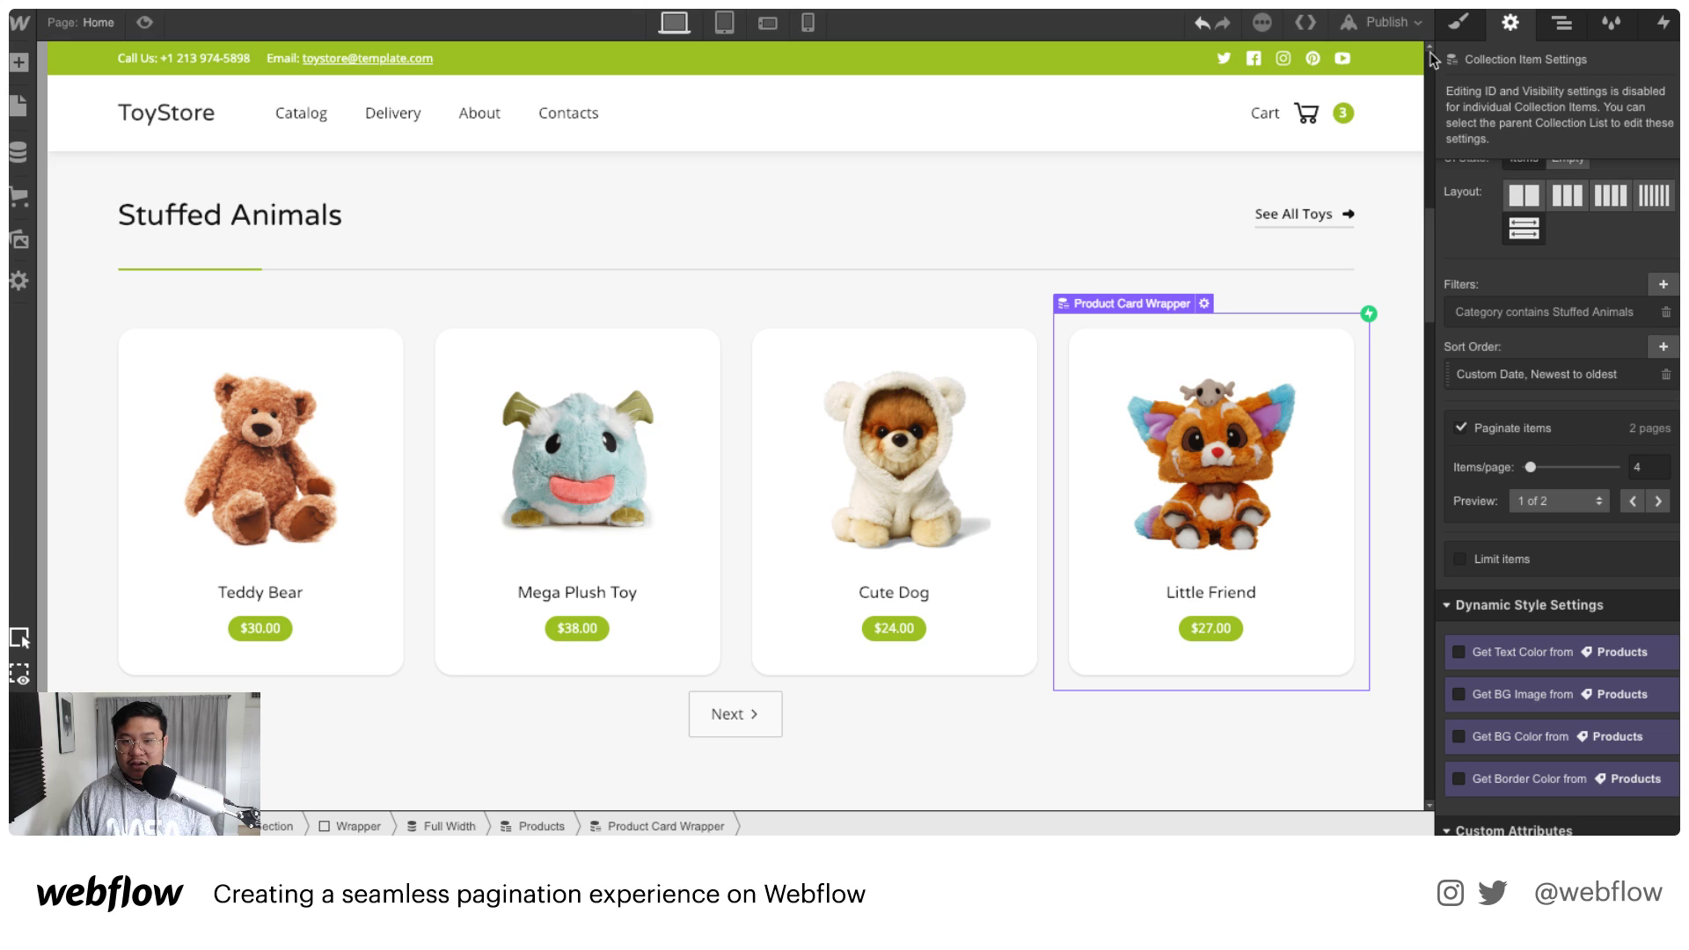
Step: Republish the site and test the Stuffed Animals pagination on the live page by going to page 2 and back
click(1387, 22)
click(1229, 230)
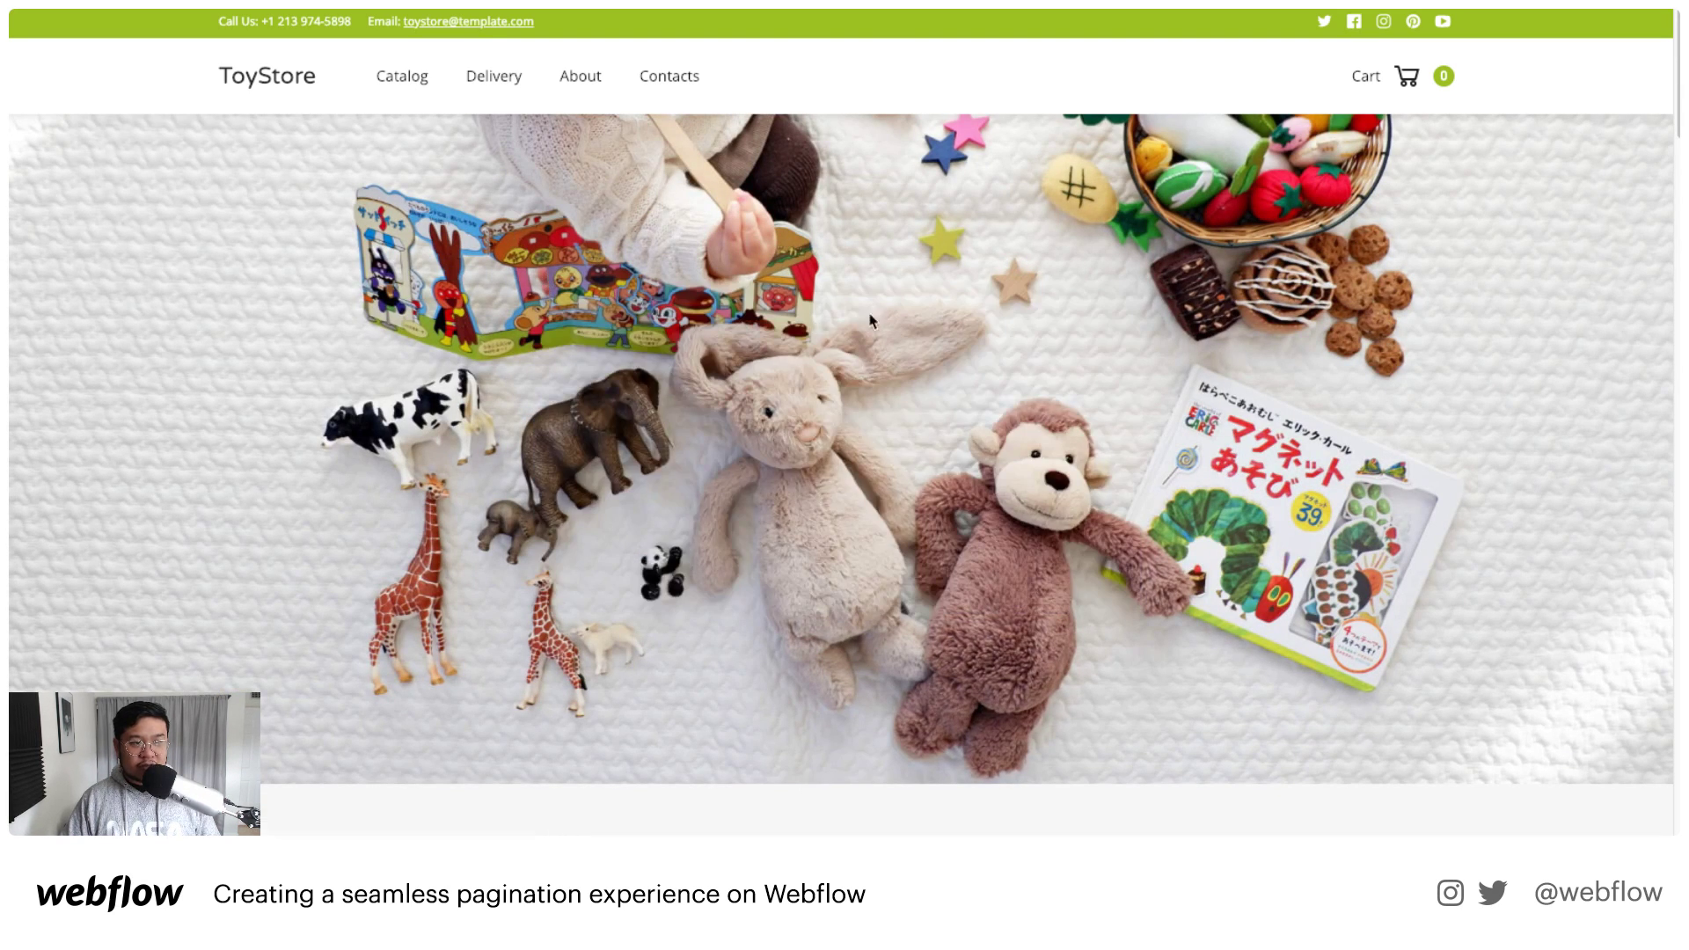
scroll(950, 381, down, 15)
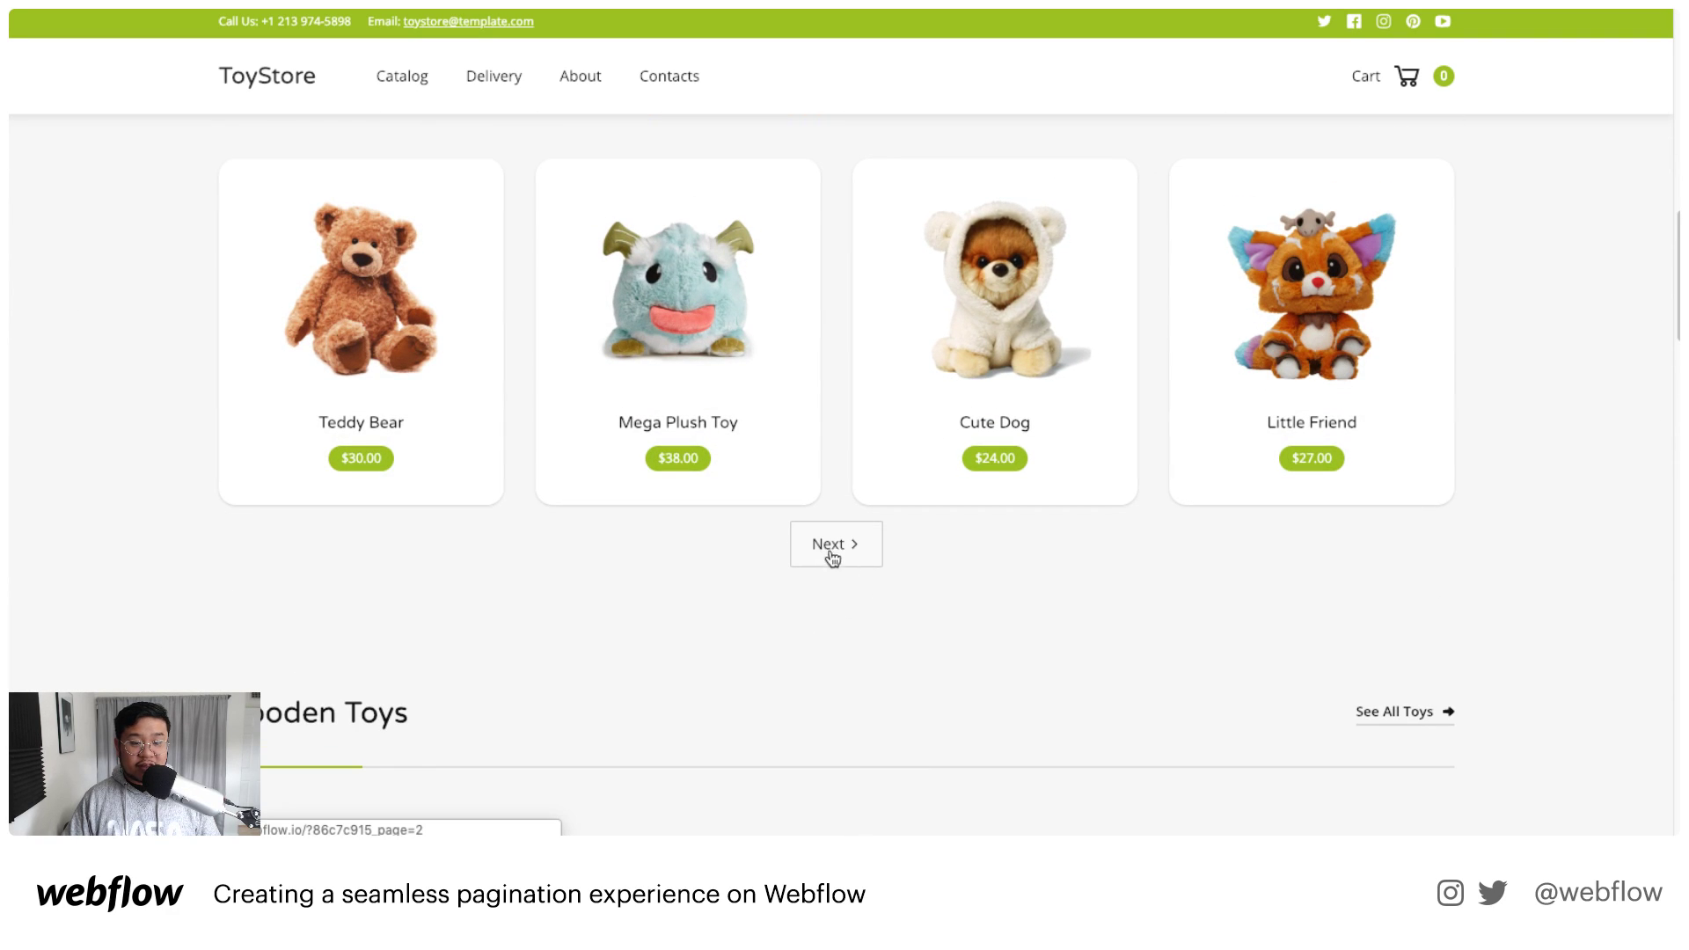
click(834, 541)
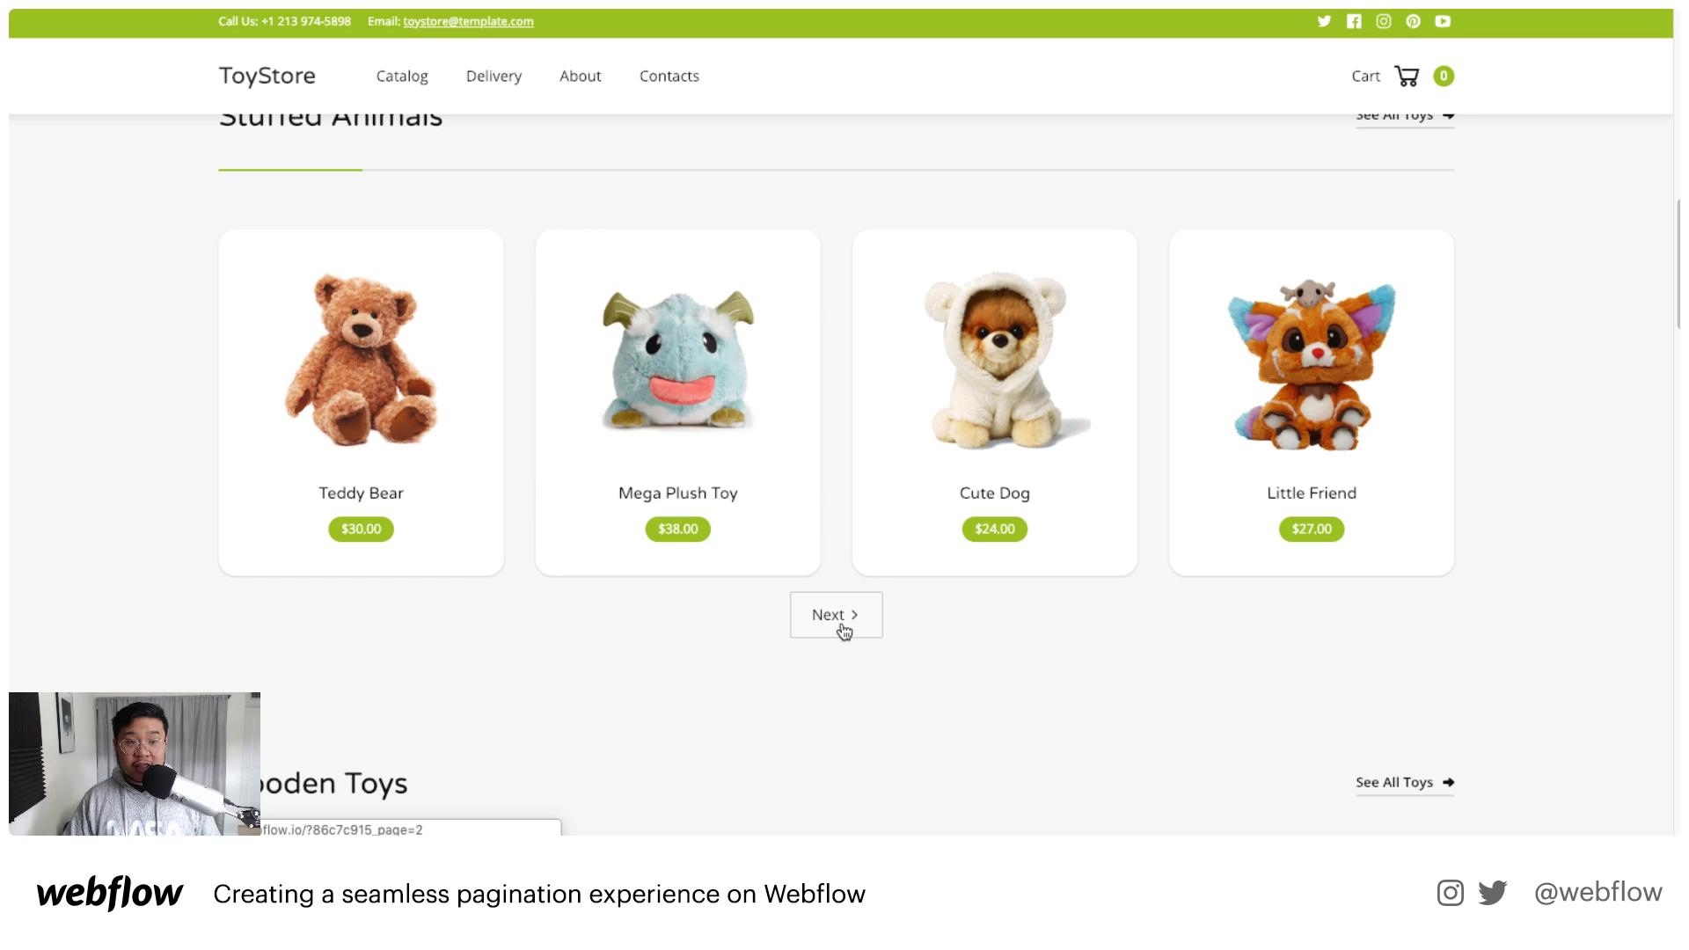
click(843, 628)
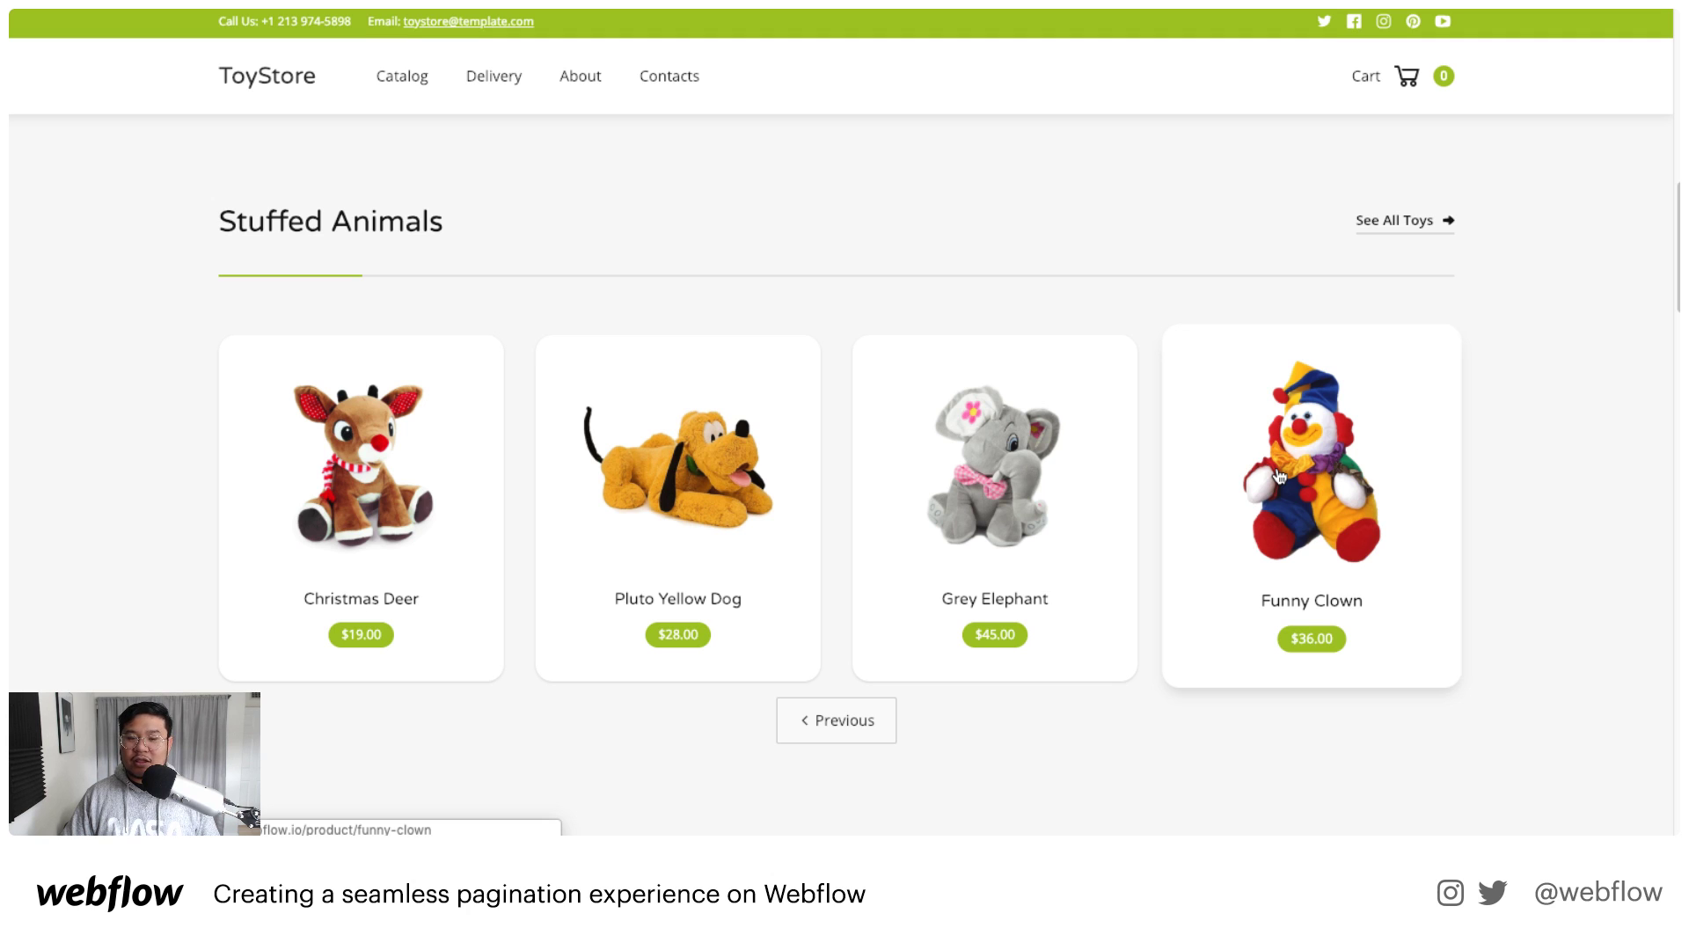
click(817, 735)
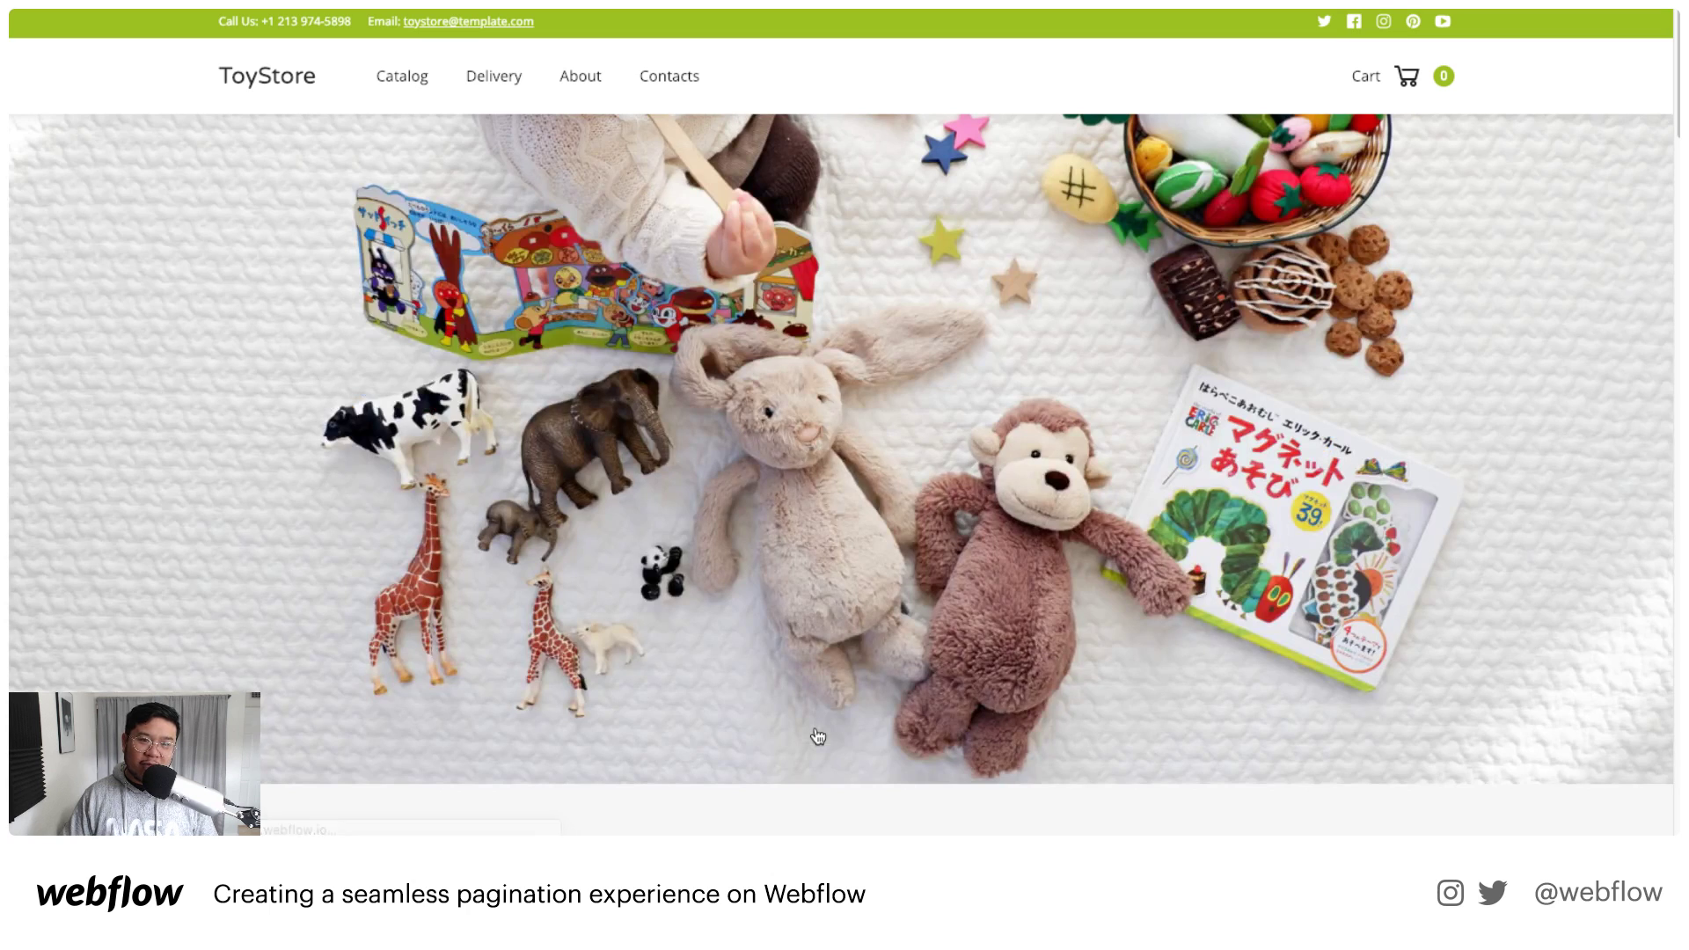
scroll(851, 470, down, 10)
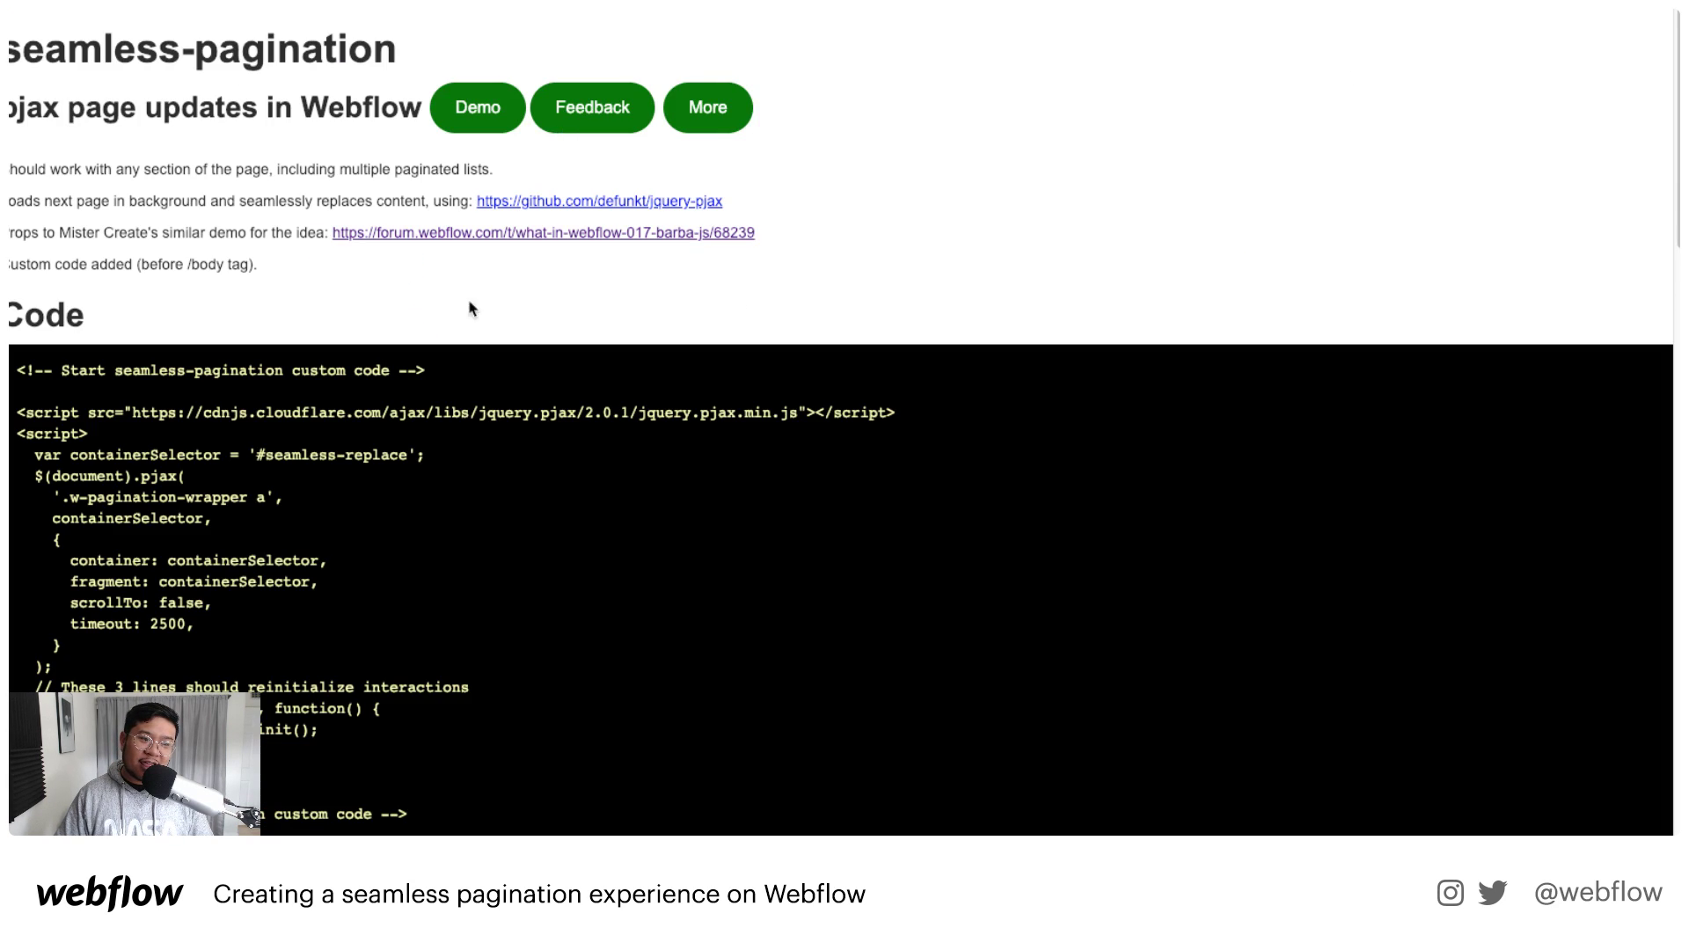
Step: Copy the complete seamless-pagination custom code block, including its start and end comments, from the pjax demo page
scroll(470, 308, down, 2)
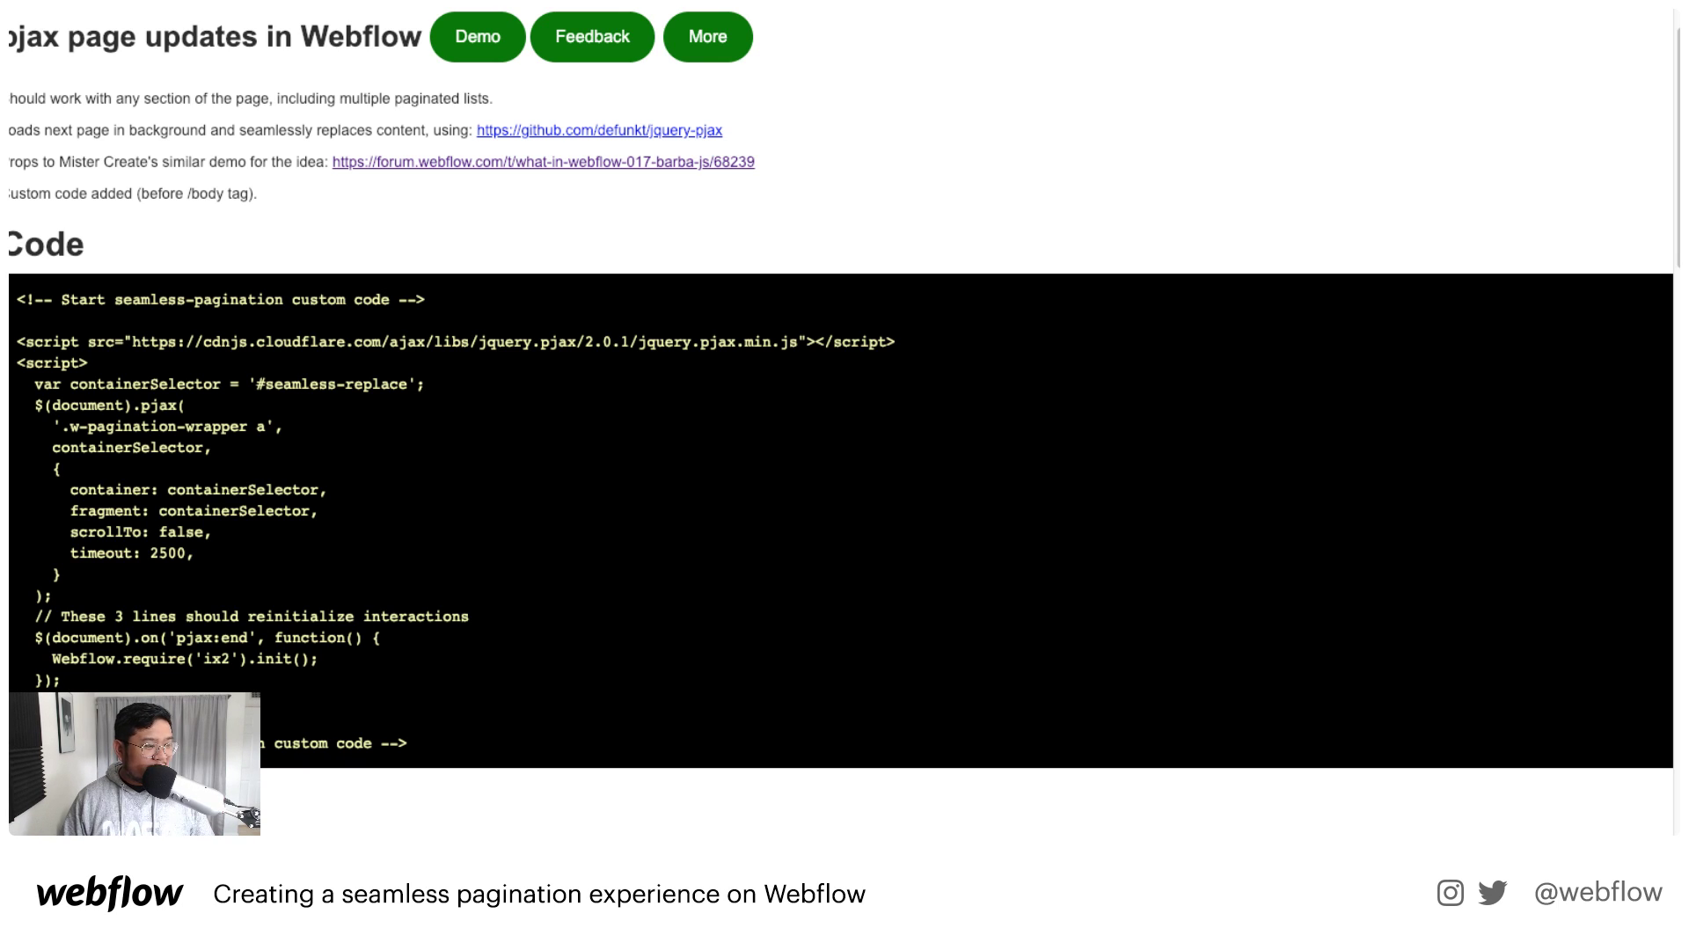
drag(433, 749, 18, 299)
key(ctrl+c)
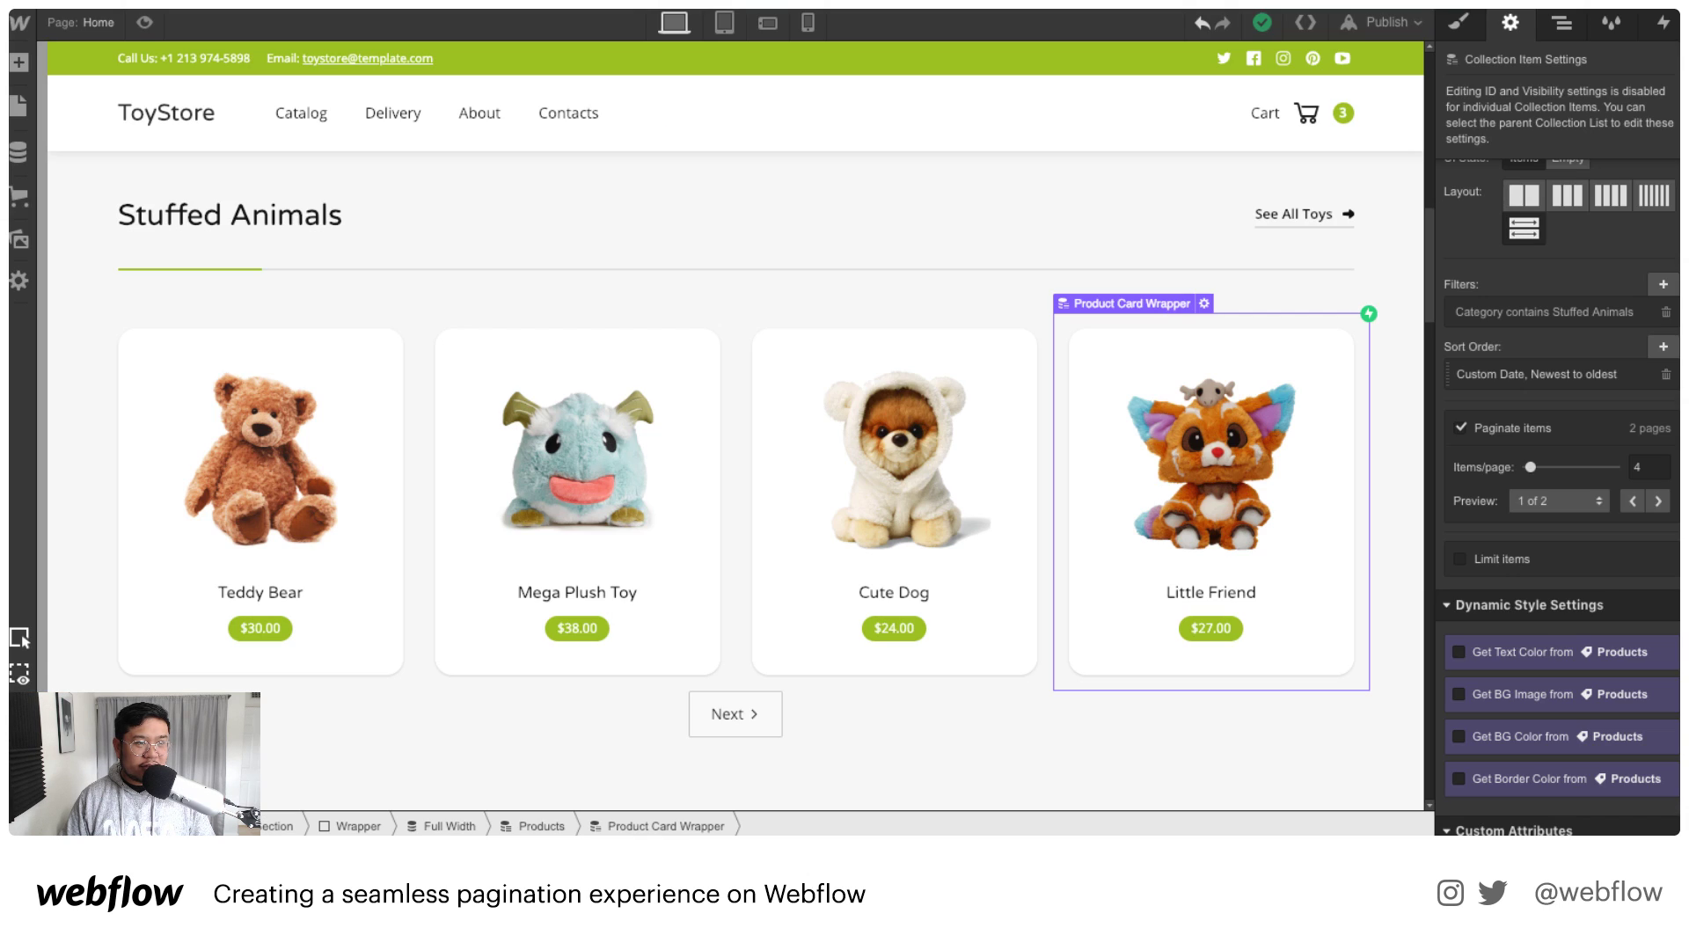
Step: Paste the copied code into the Home page's custom code before the </body> tag, and save the page settings
click(105, 24)
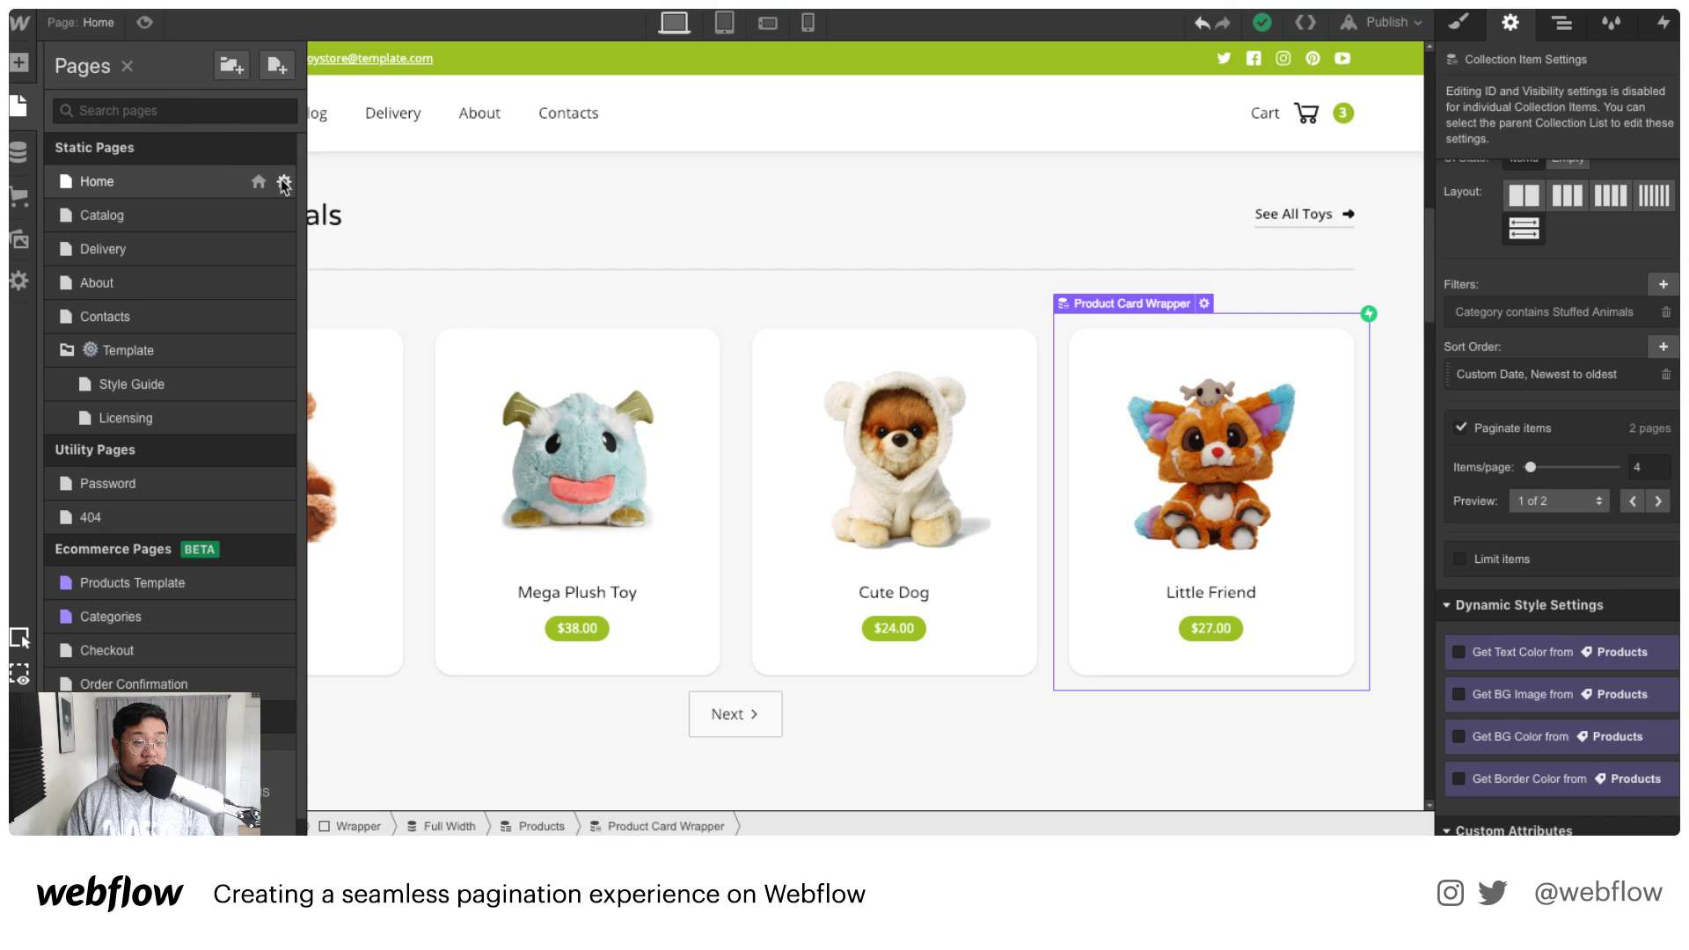
click(279, 181)
click(361, 464)
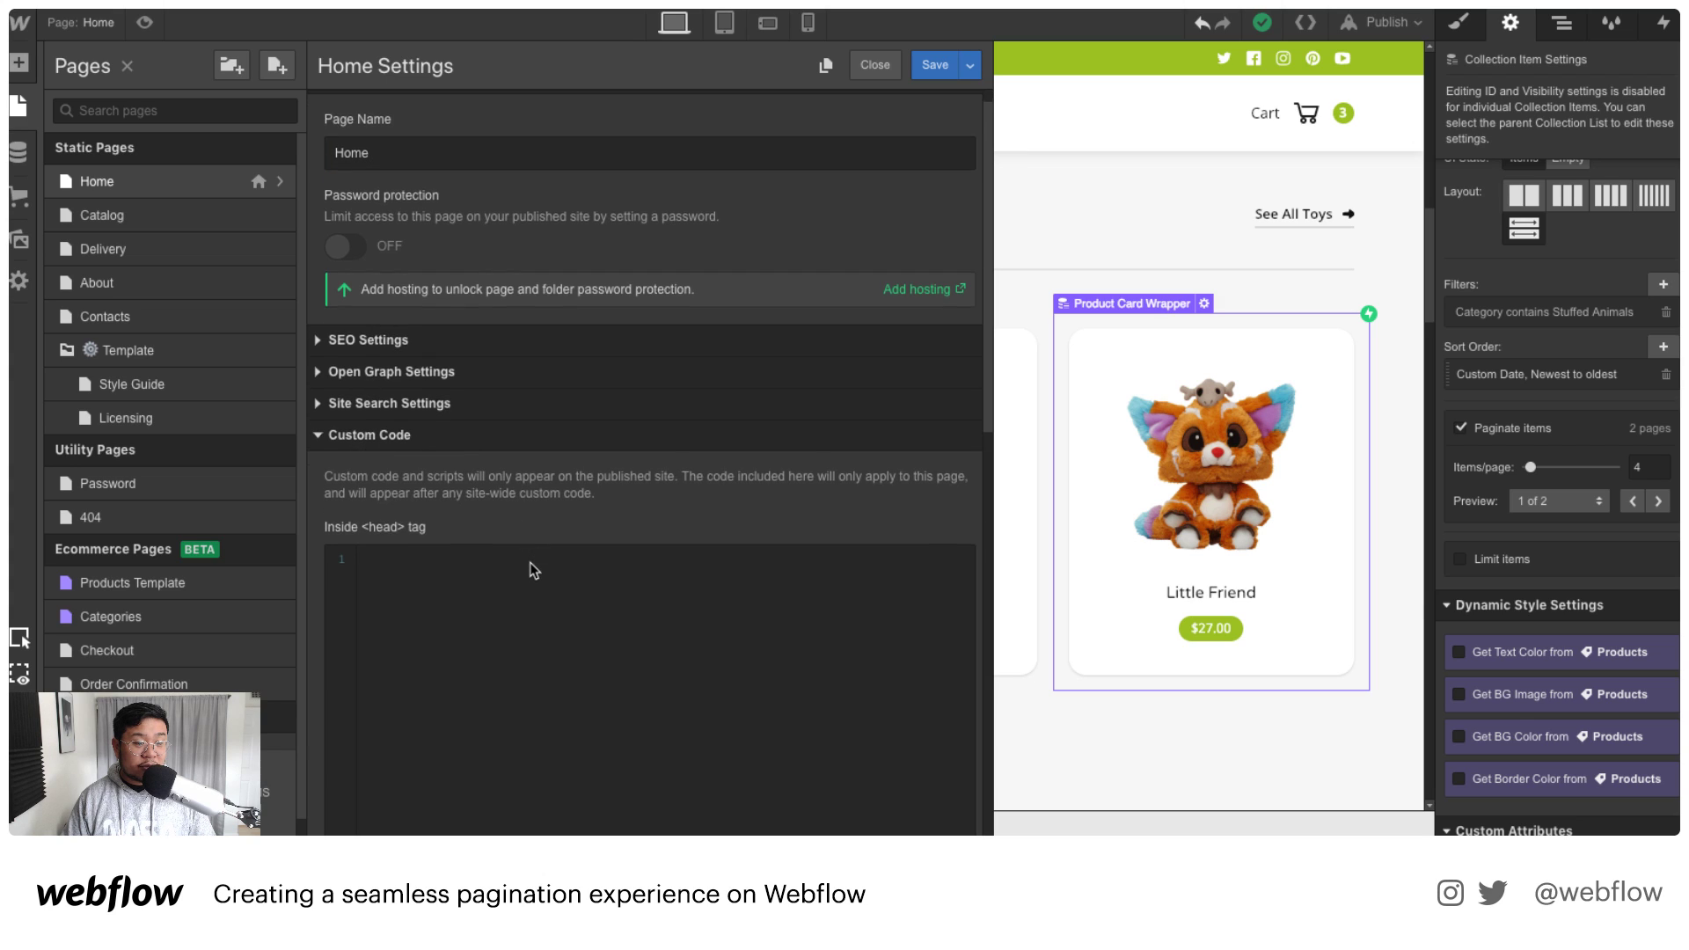
scroll(531, 568, down, 2)
scroll(530, 563, down, 5)
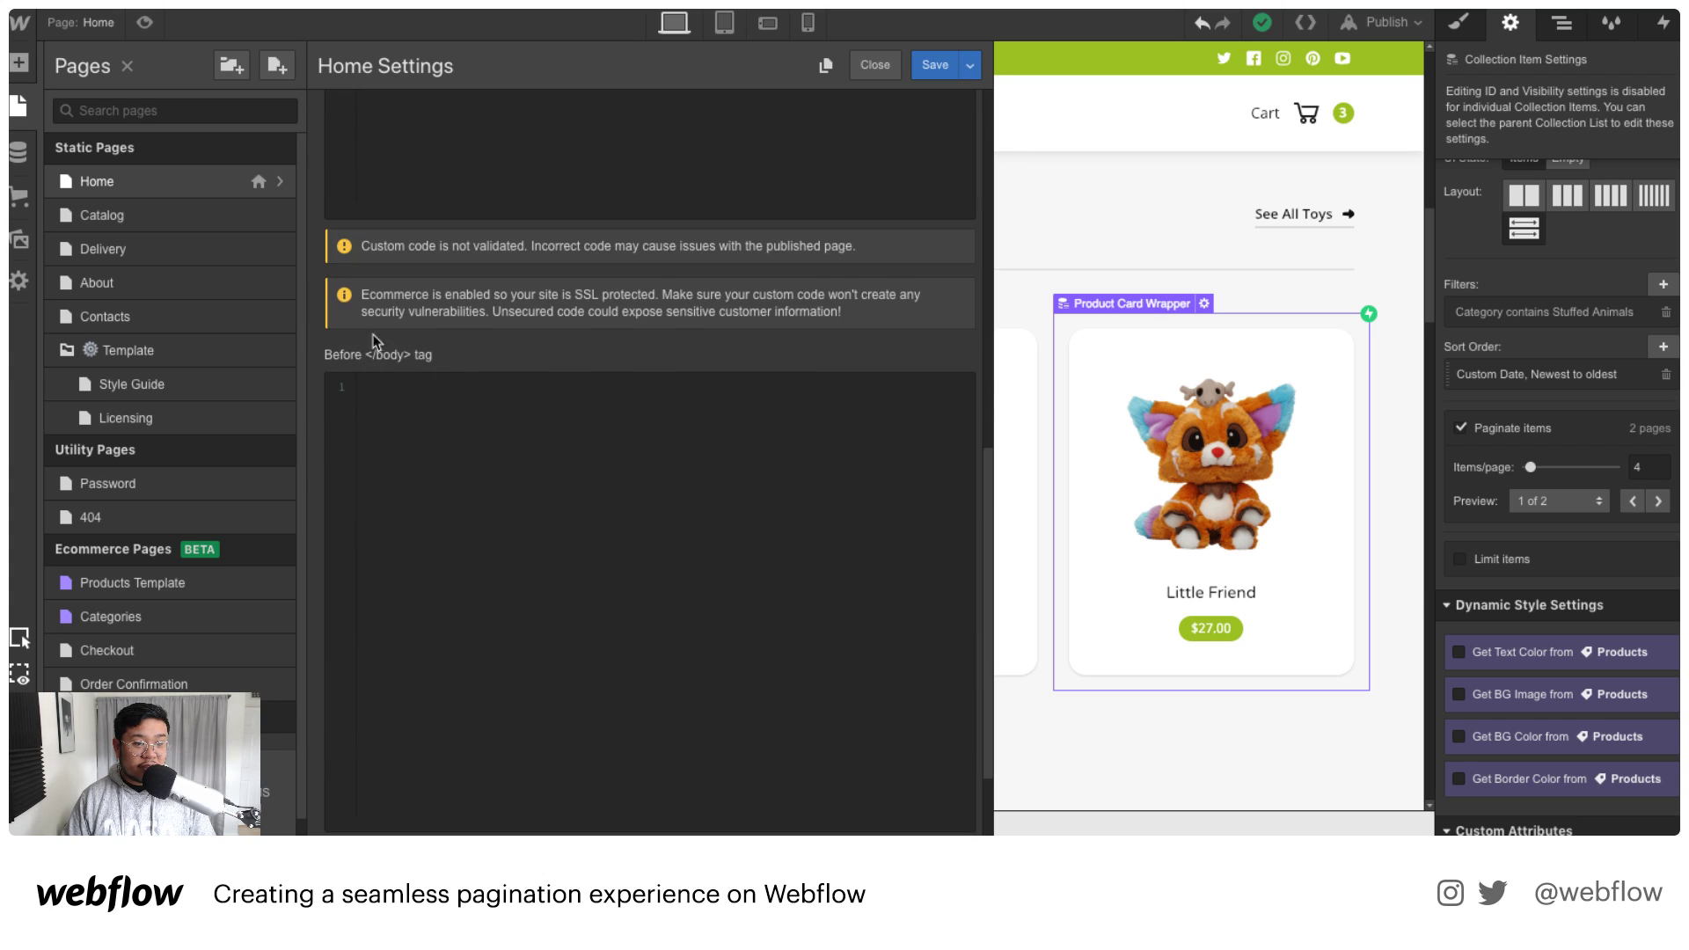
click(533, 450)
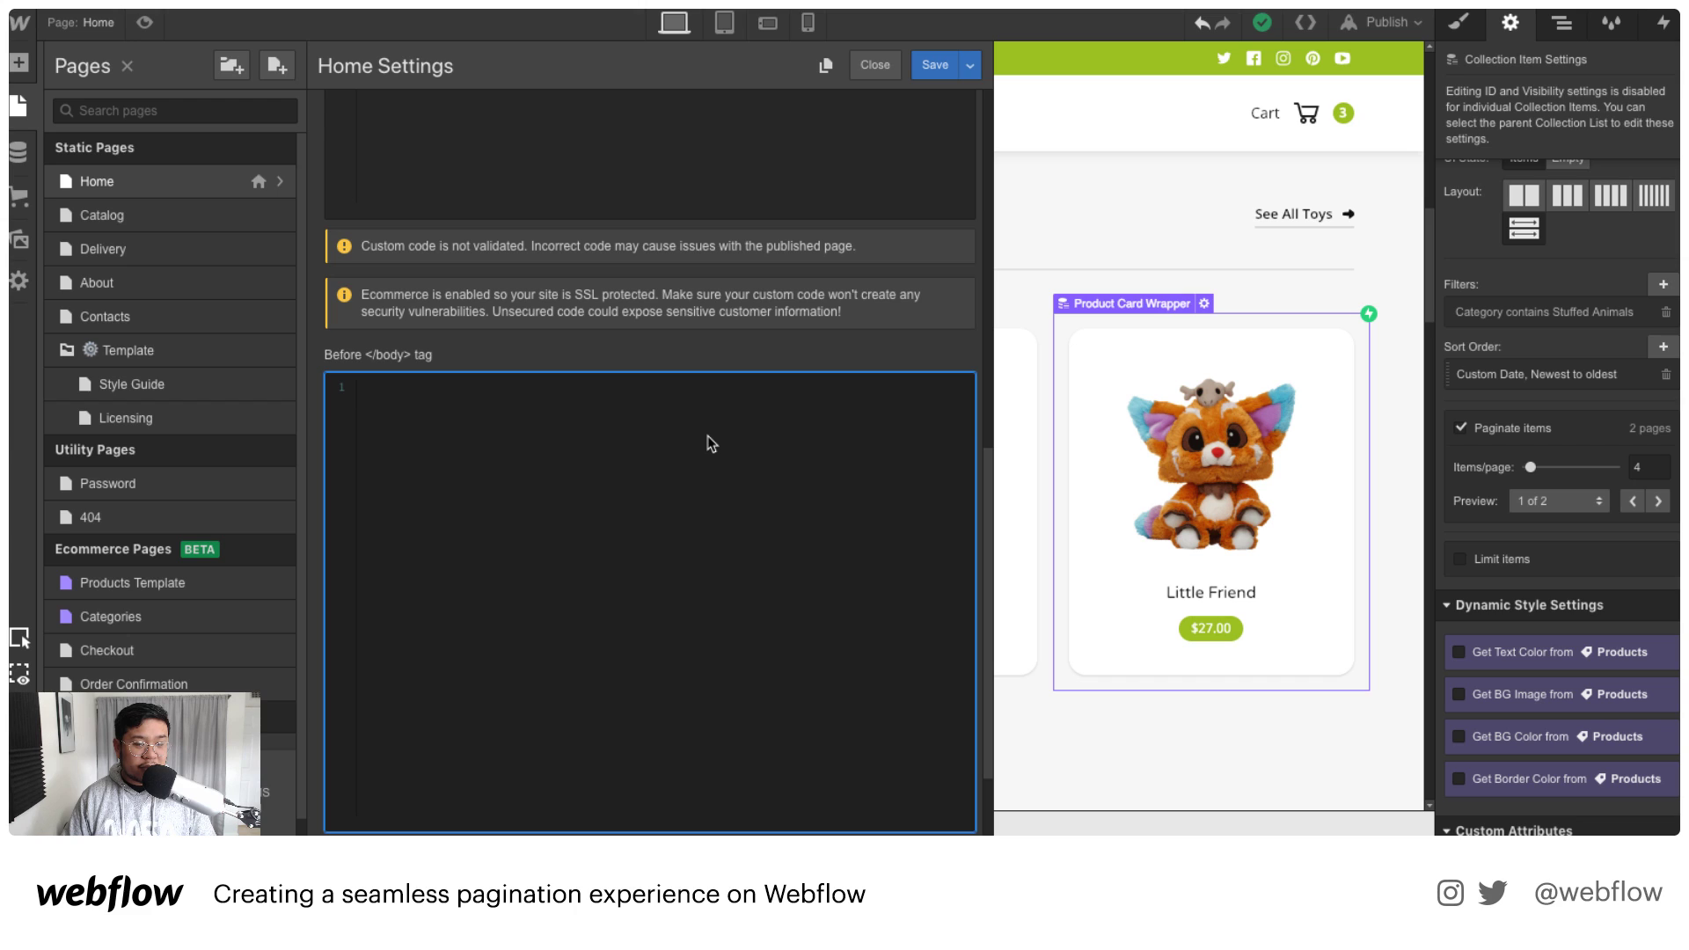
key(ctrl+v)
click(931, 67)
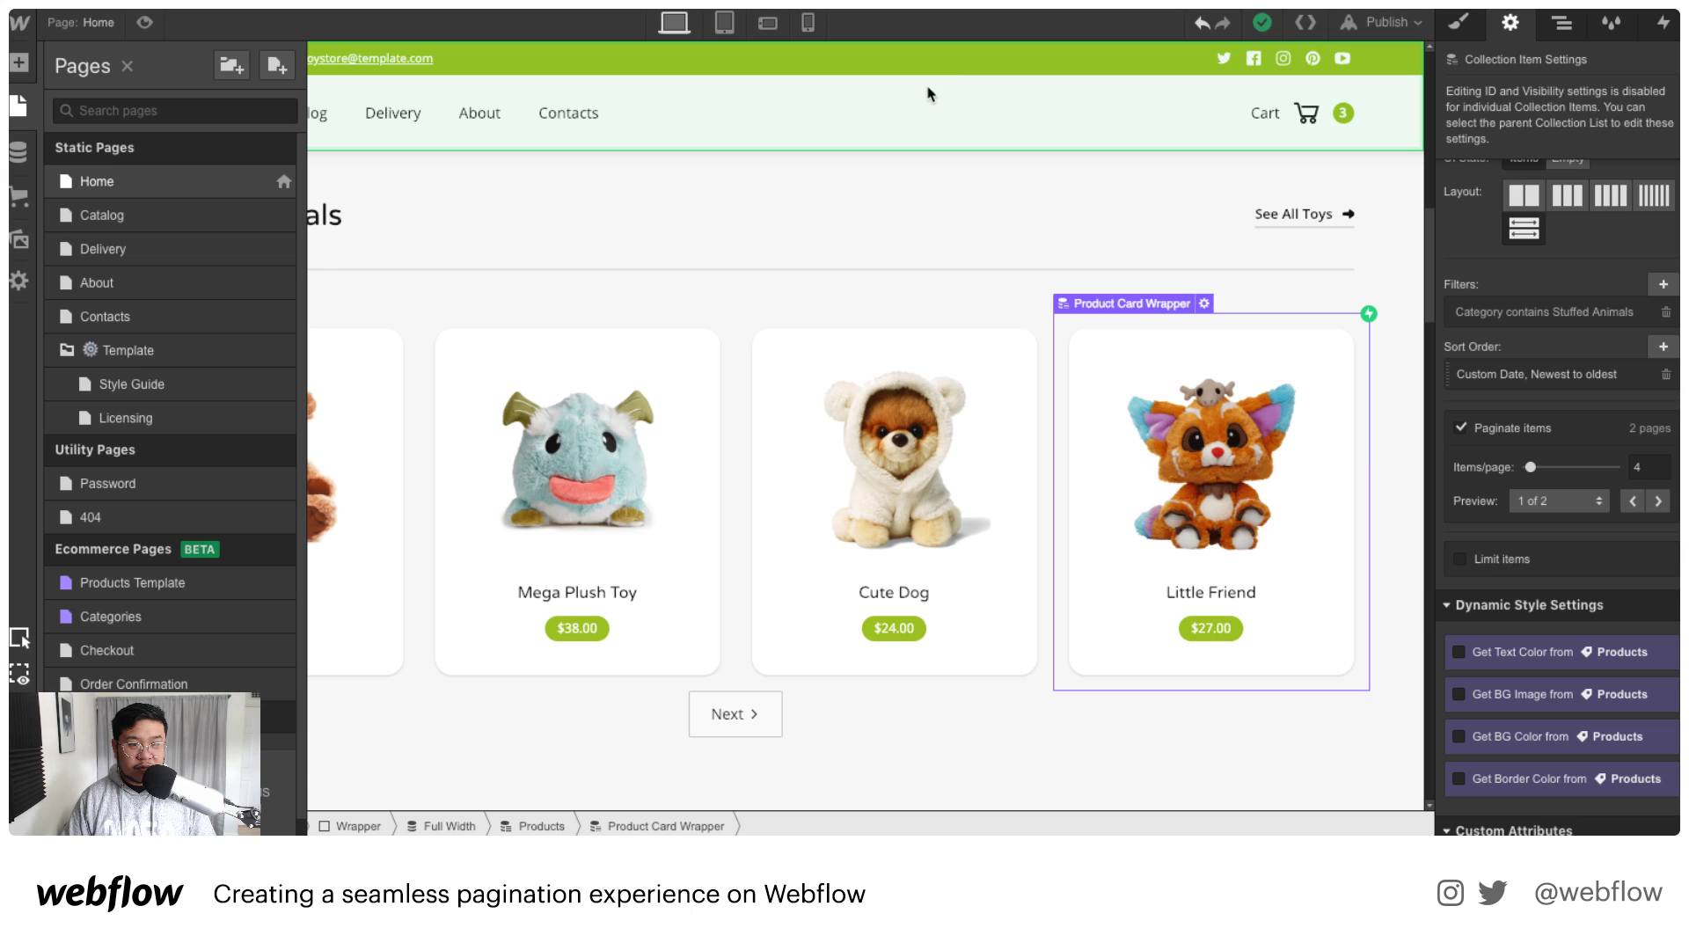
click(915, 230)
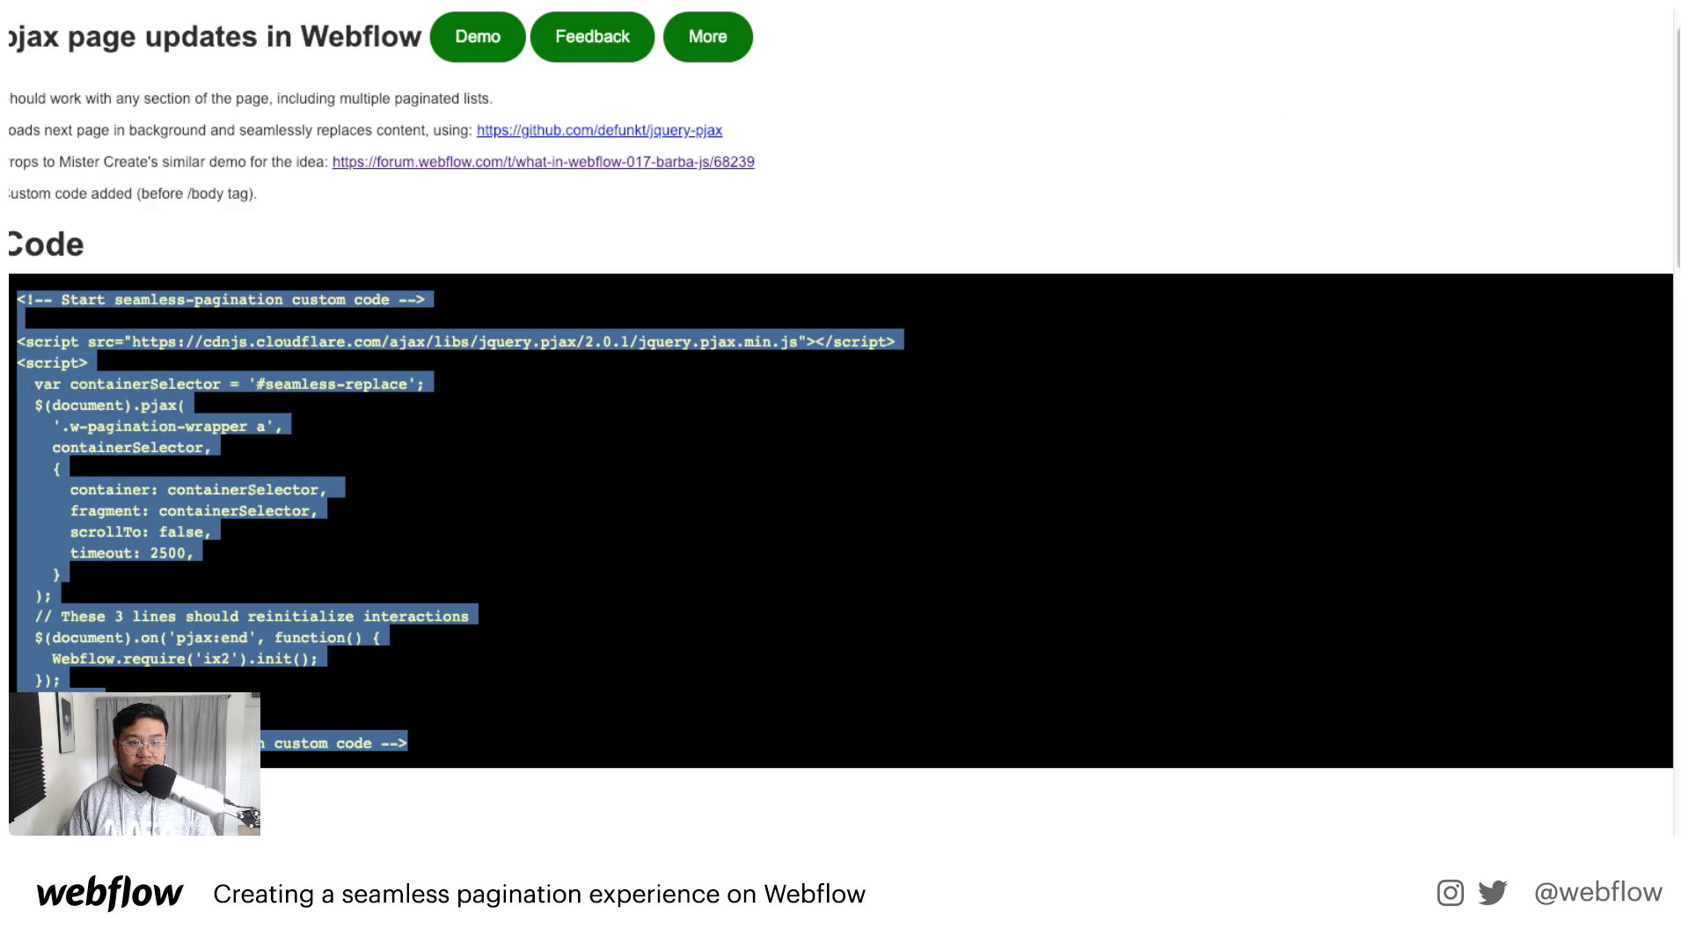
Step: Copy the container ID seamless-replace, without the leading #, from the containerSelector line of the demo page's code
click(613, 475)
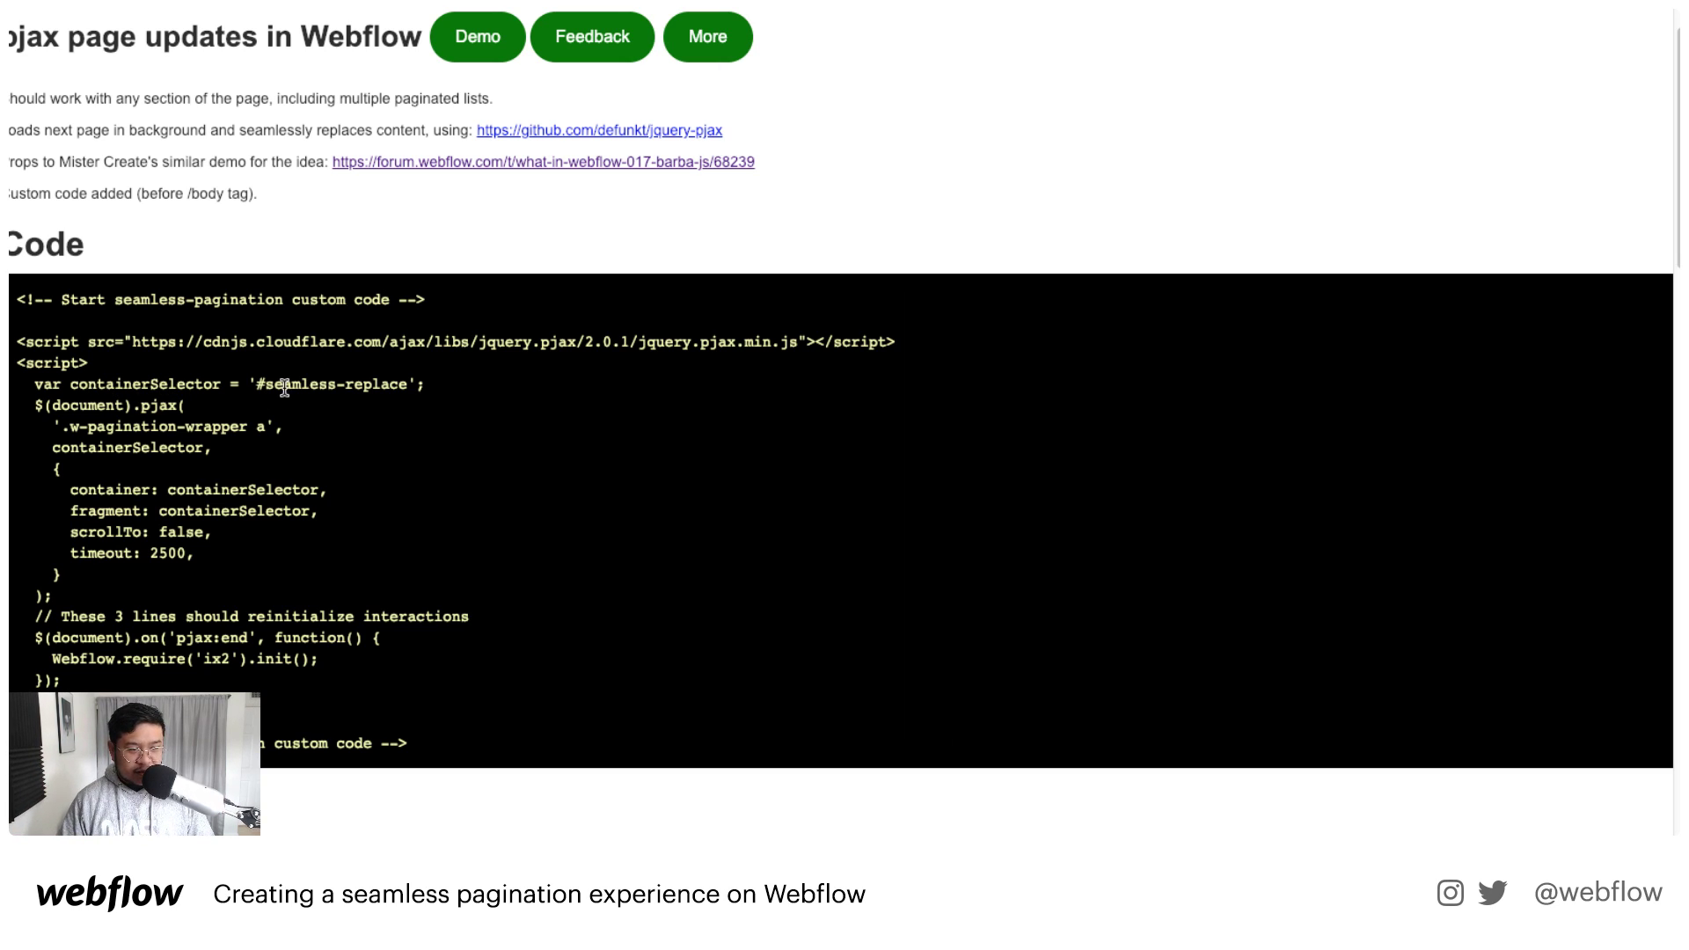
drag(256, 383, 404, 379)
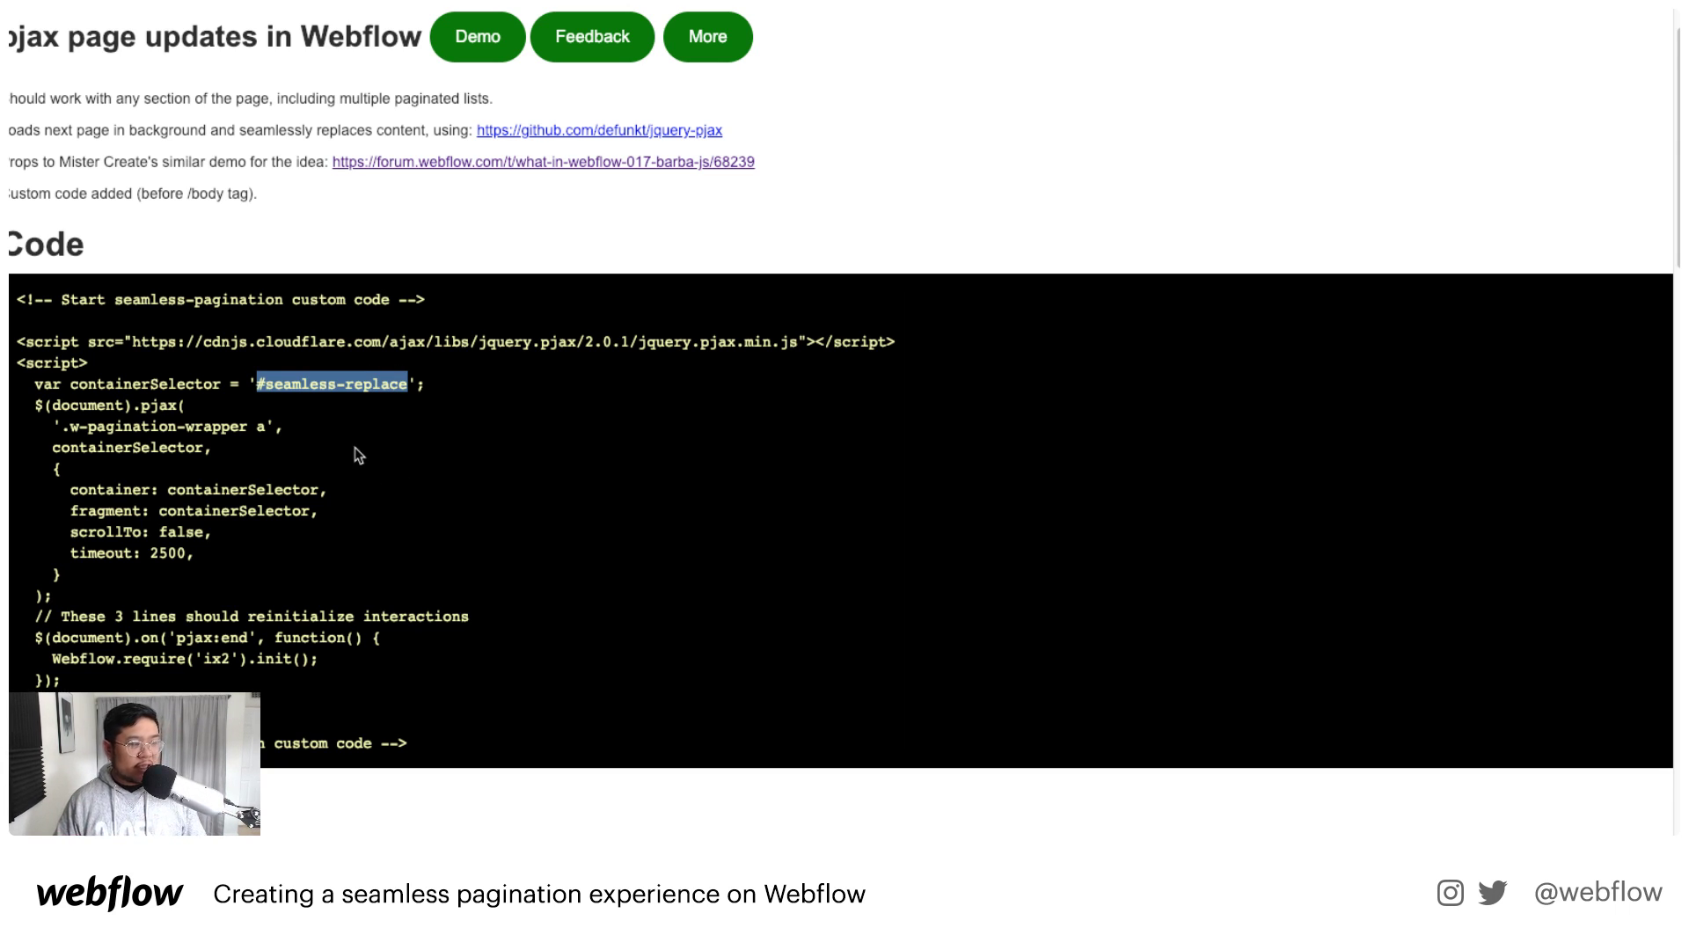
click(269, 408)
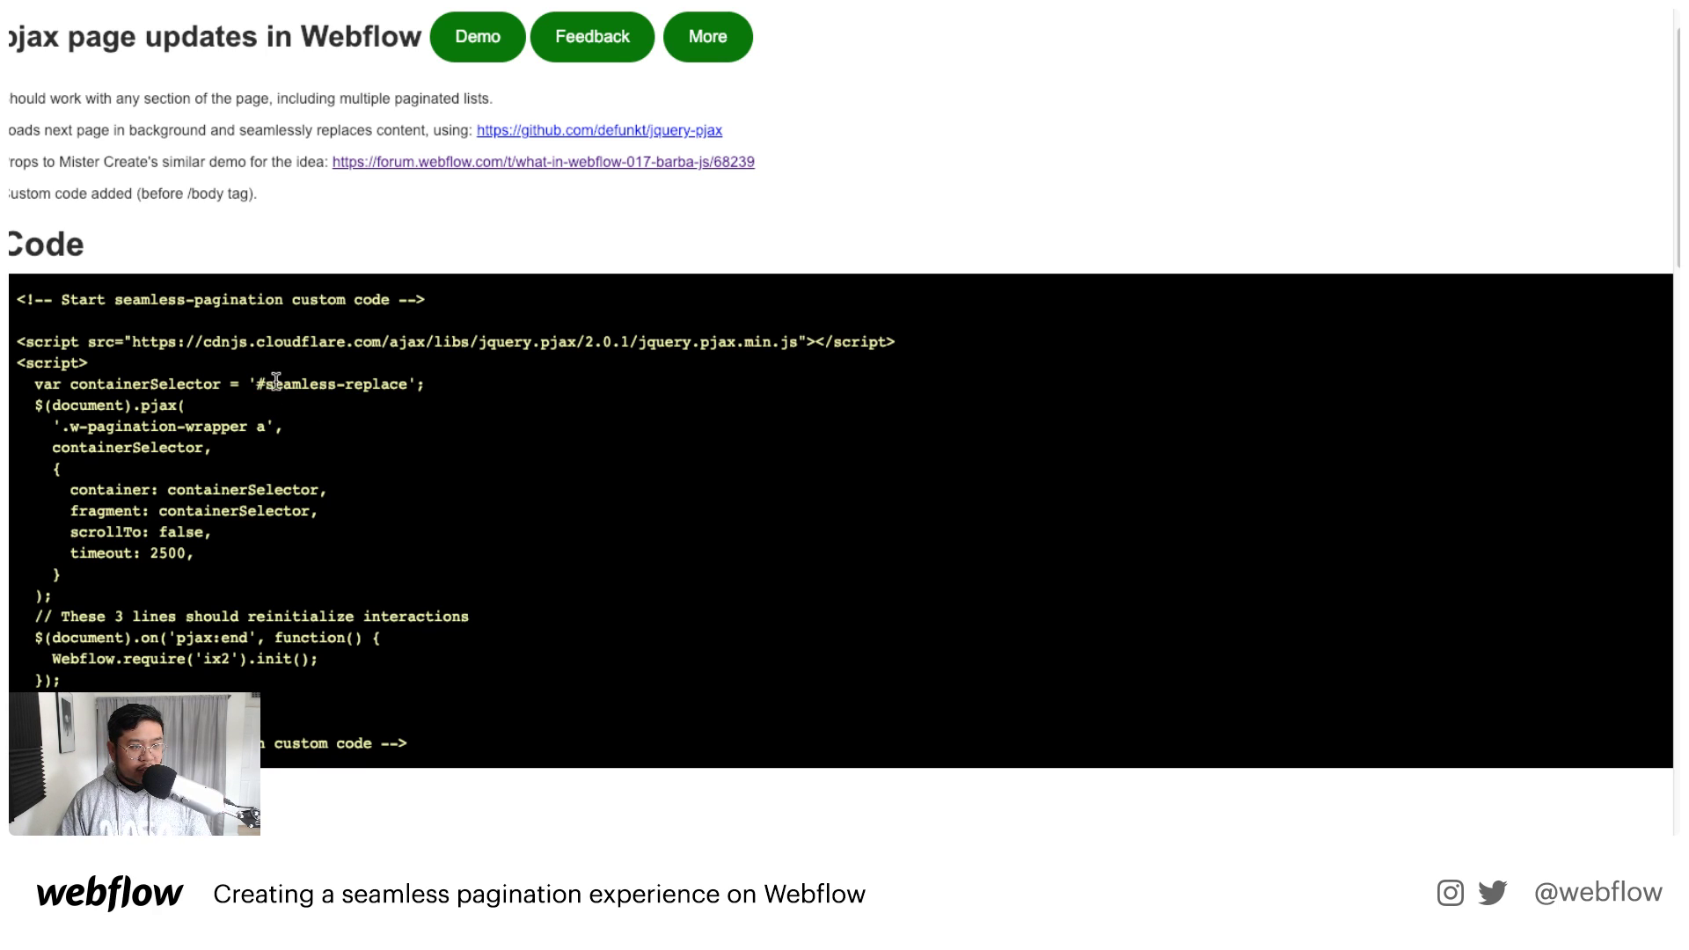
drag(261, 387, 408, 387)
drag(257, 387, 281, 384)
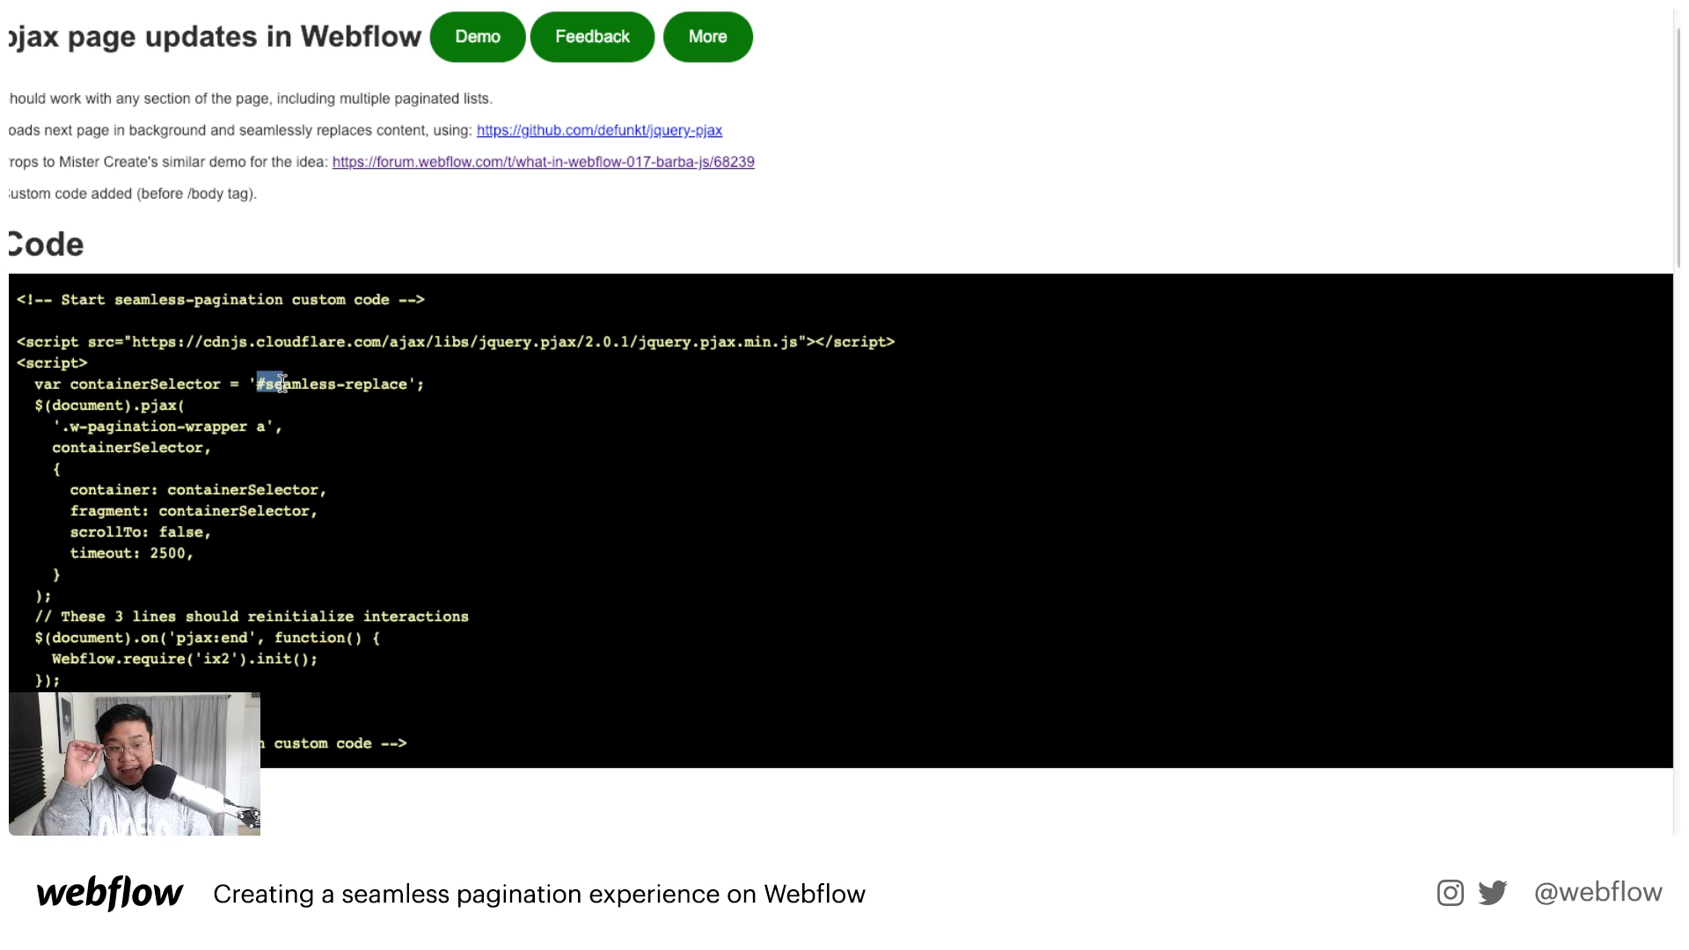
drag(410, 384, 269, 385)
key(ctrl+c)
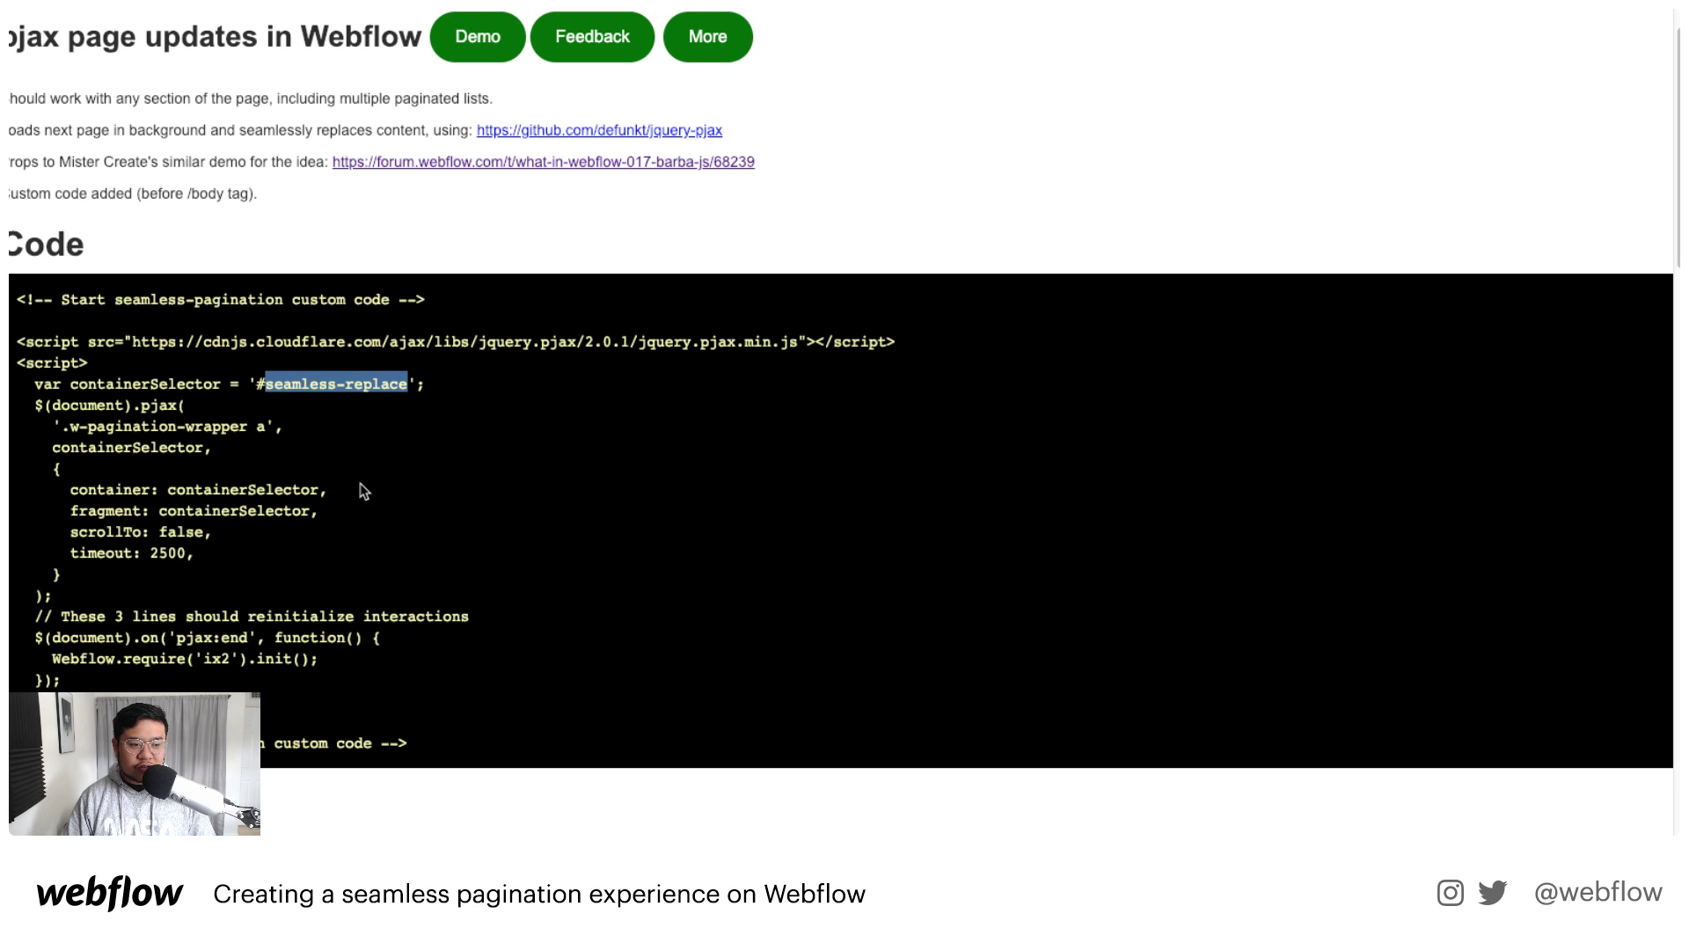
click(335, 380)
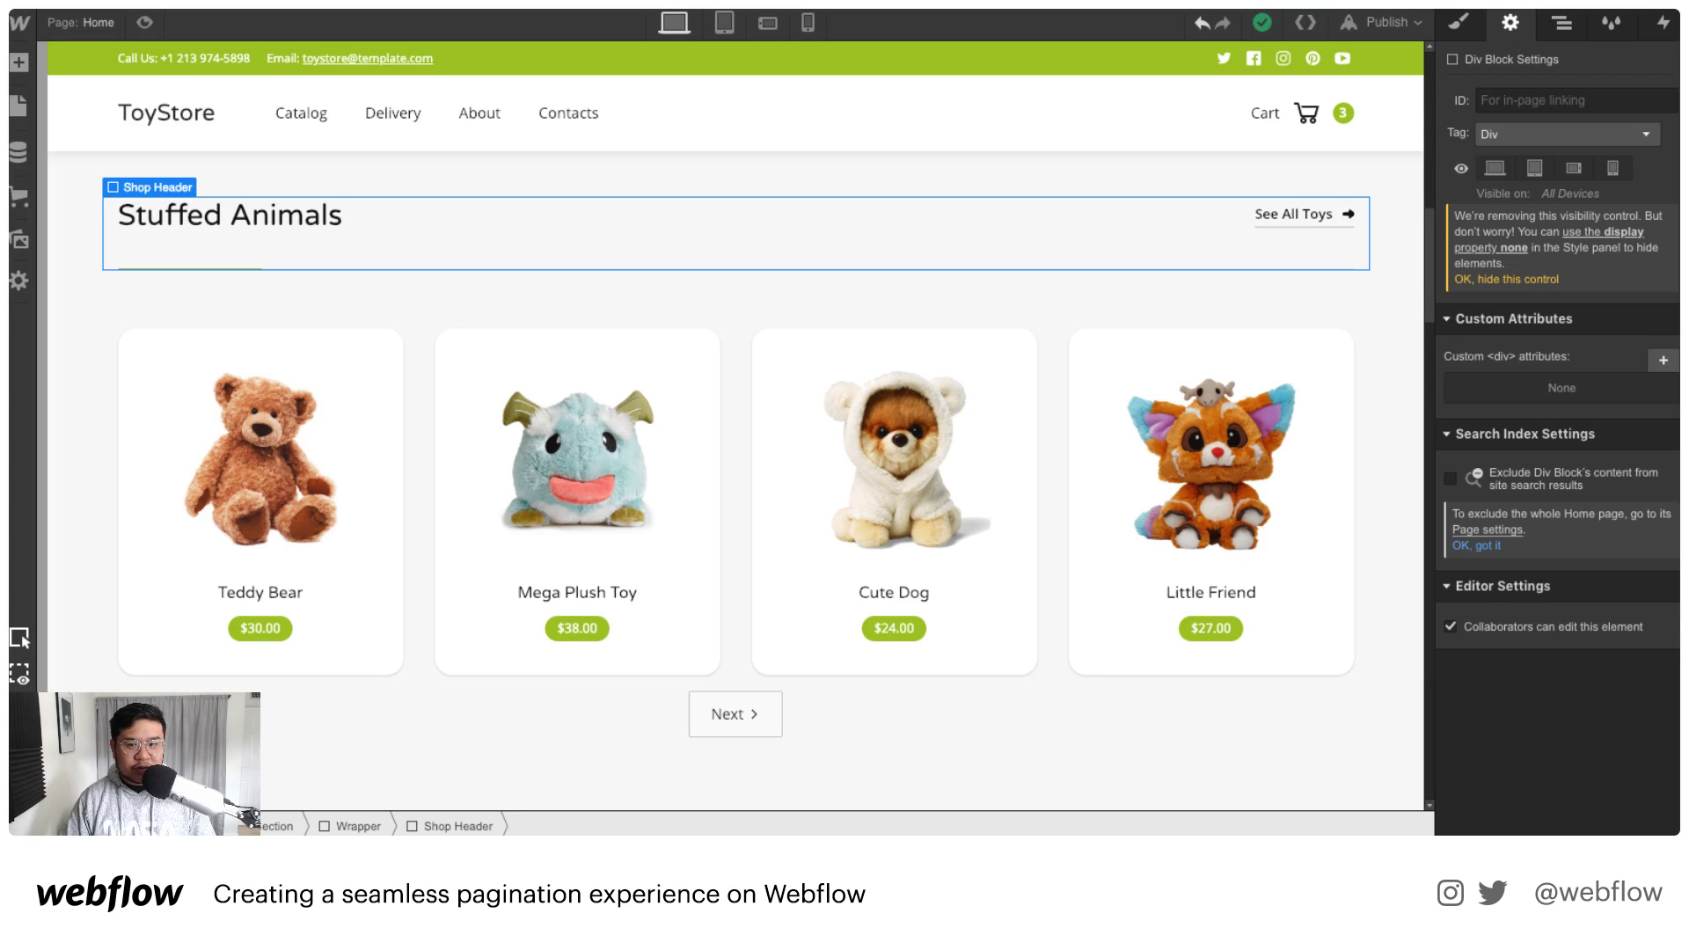
Step: Set the ID of the Wrapper div holding the Stuffed Animals header and product list to seamless-replace
click(1561, 22)
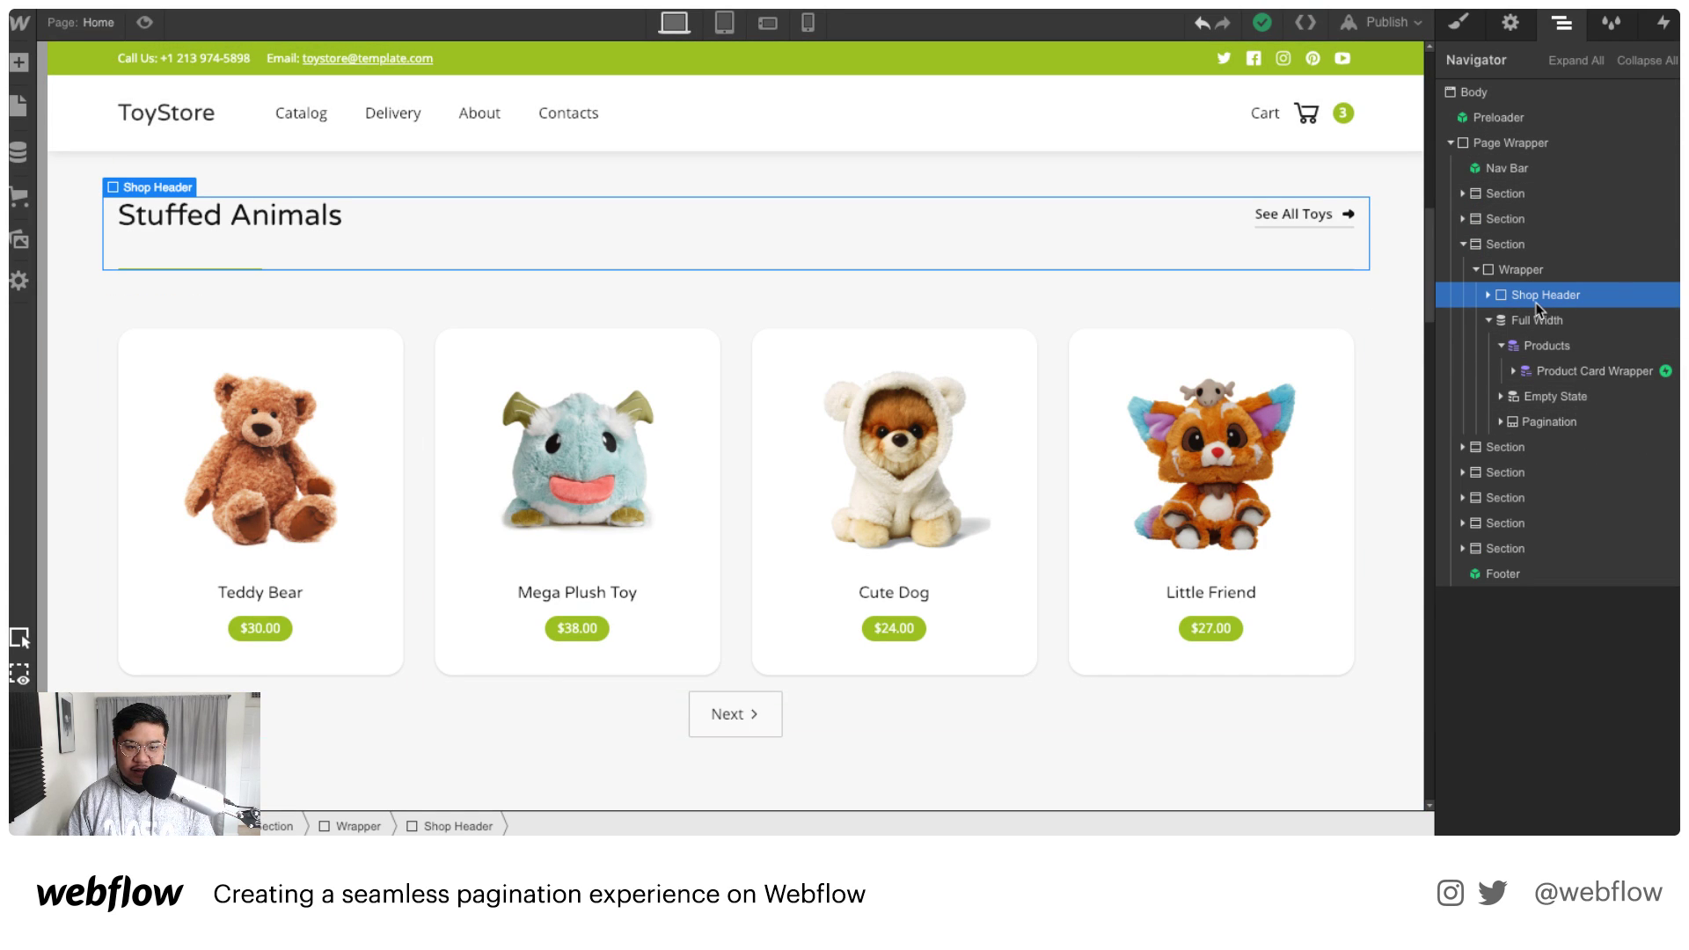
click(1528, 324)
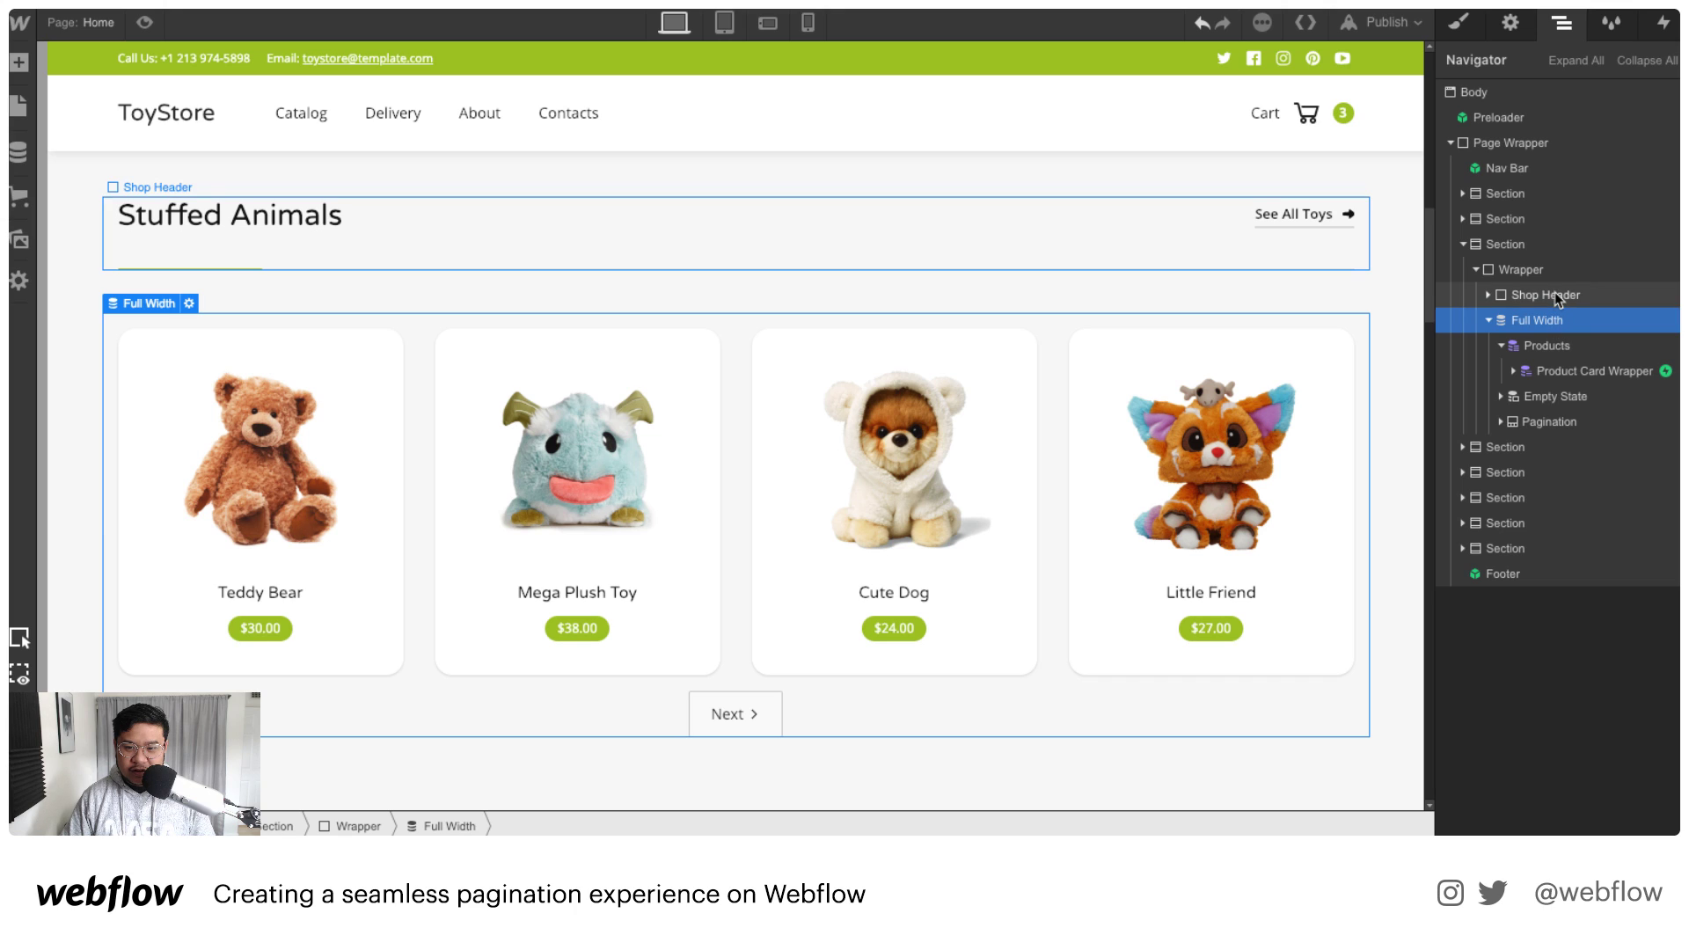
click(1489, 320)
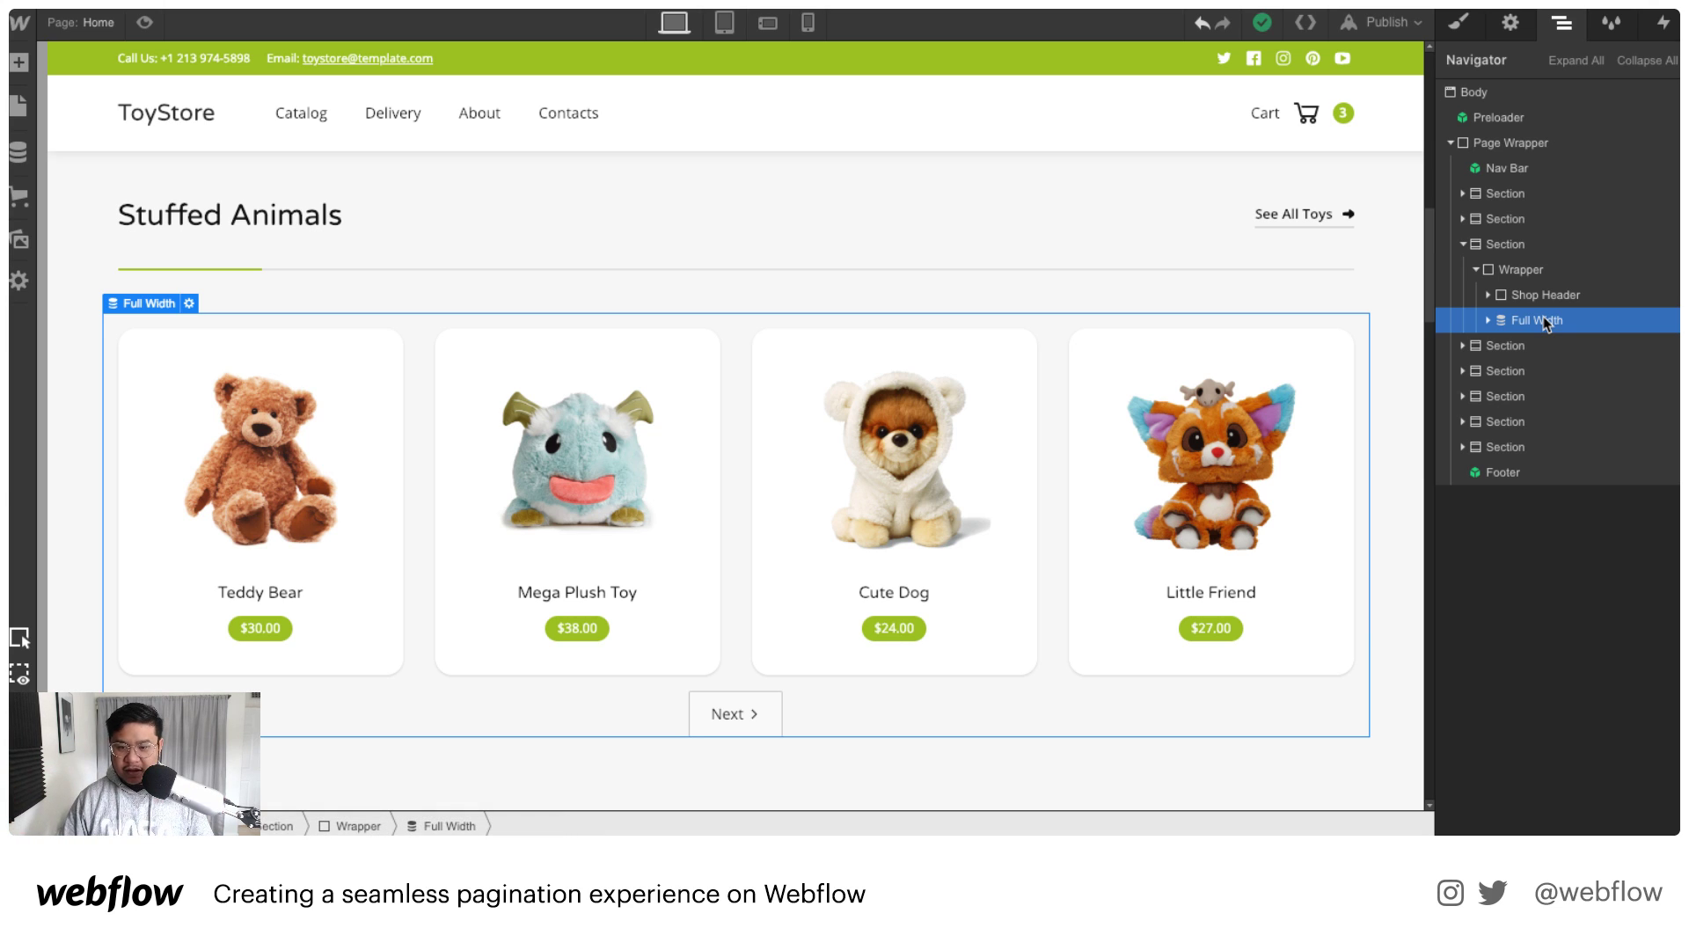
click(1531, 272)
click(1511, 24)
click(1520, 100)
key(ctrl+v)
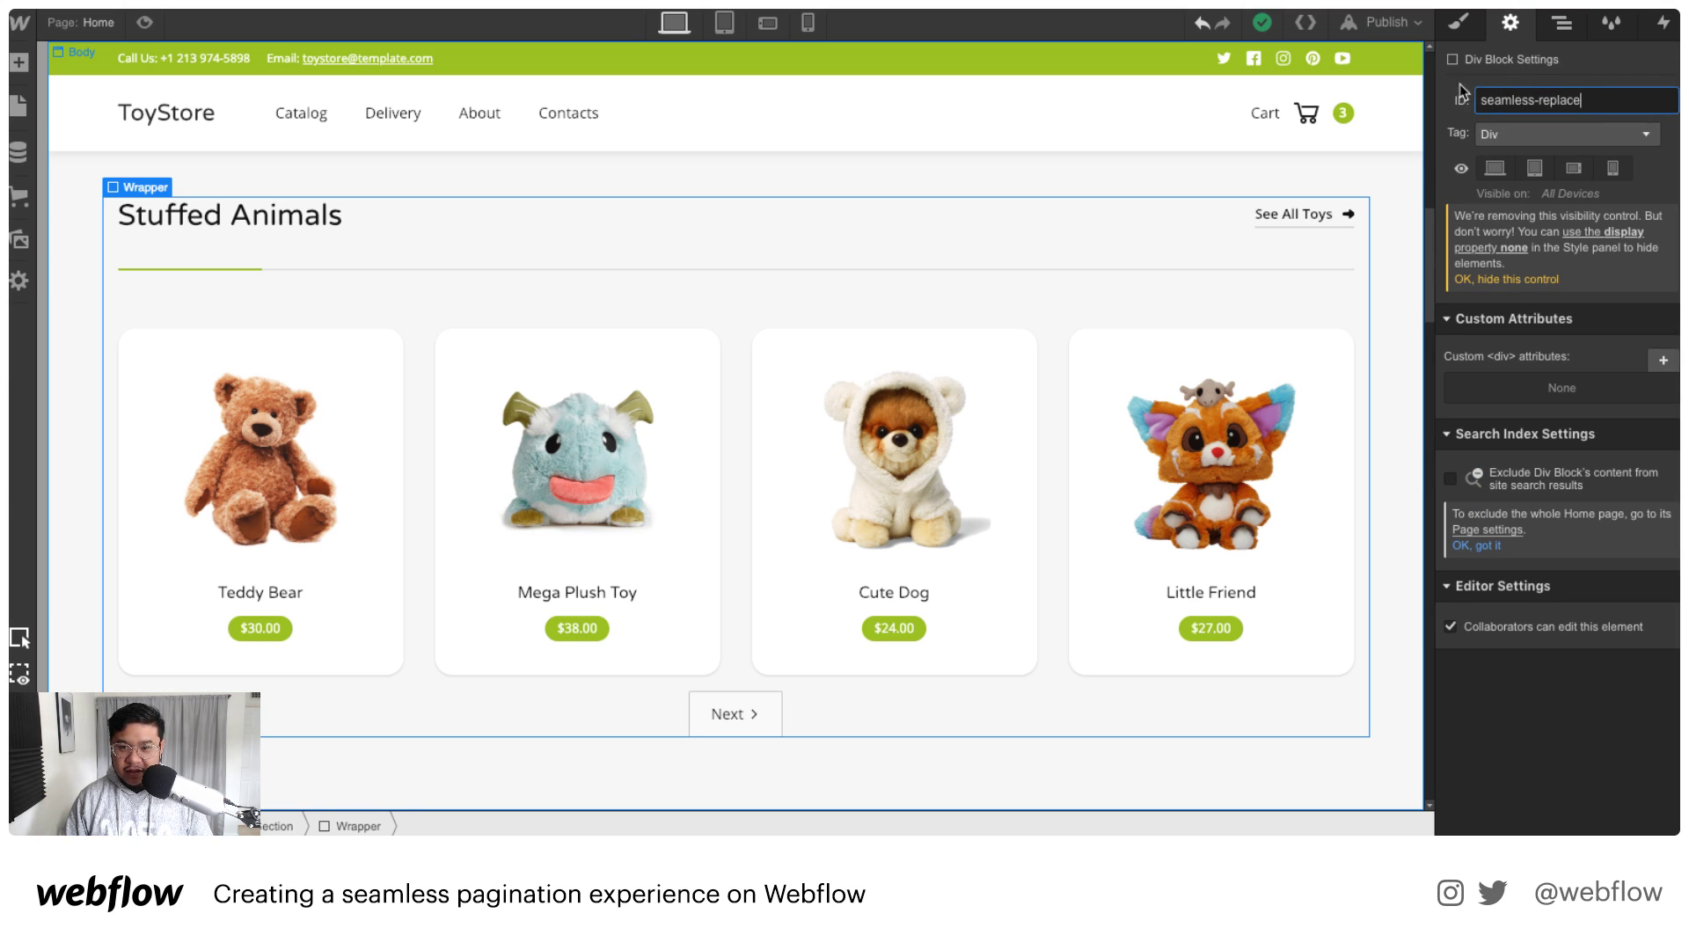
Step: Republish the site and test the Stuffed Animals pagination on the live page by going to page 2 and back
click(1381, 22)
click(1169, 227)
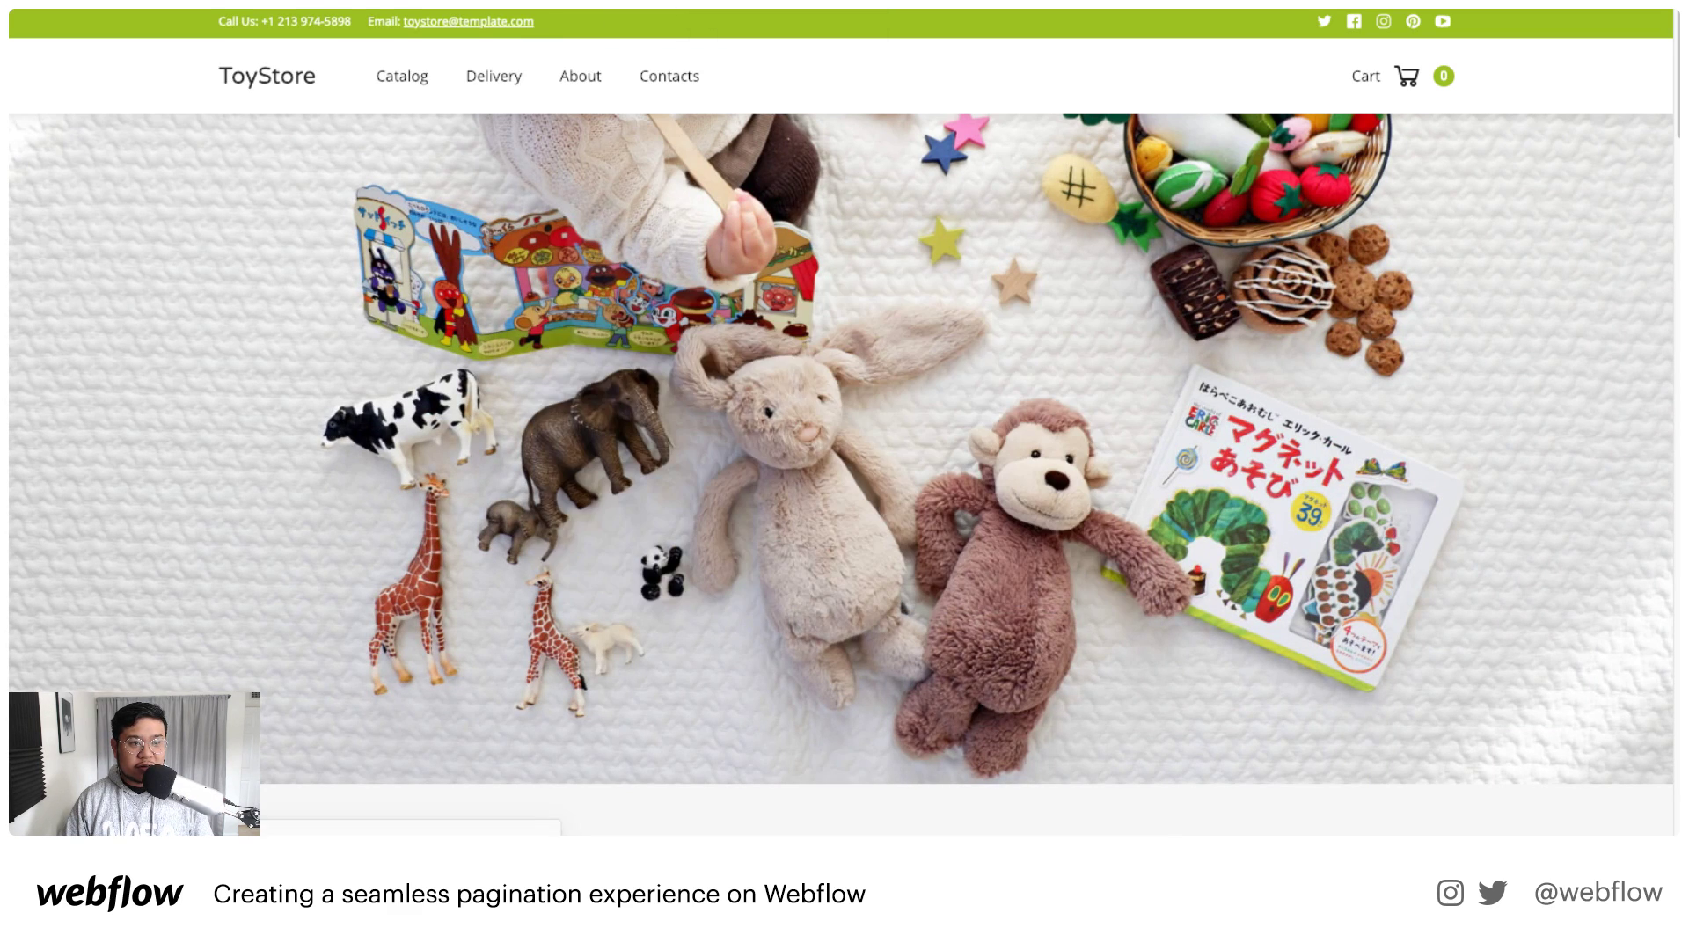
key(Return)
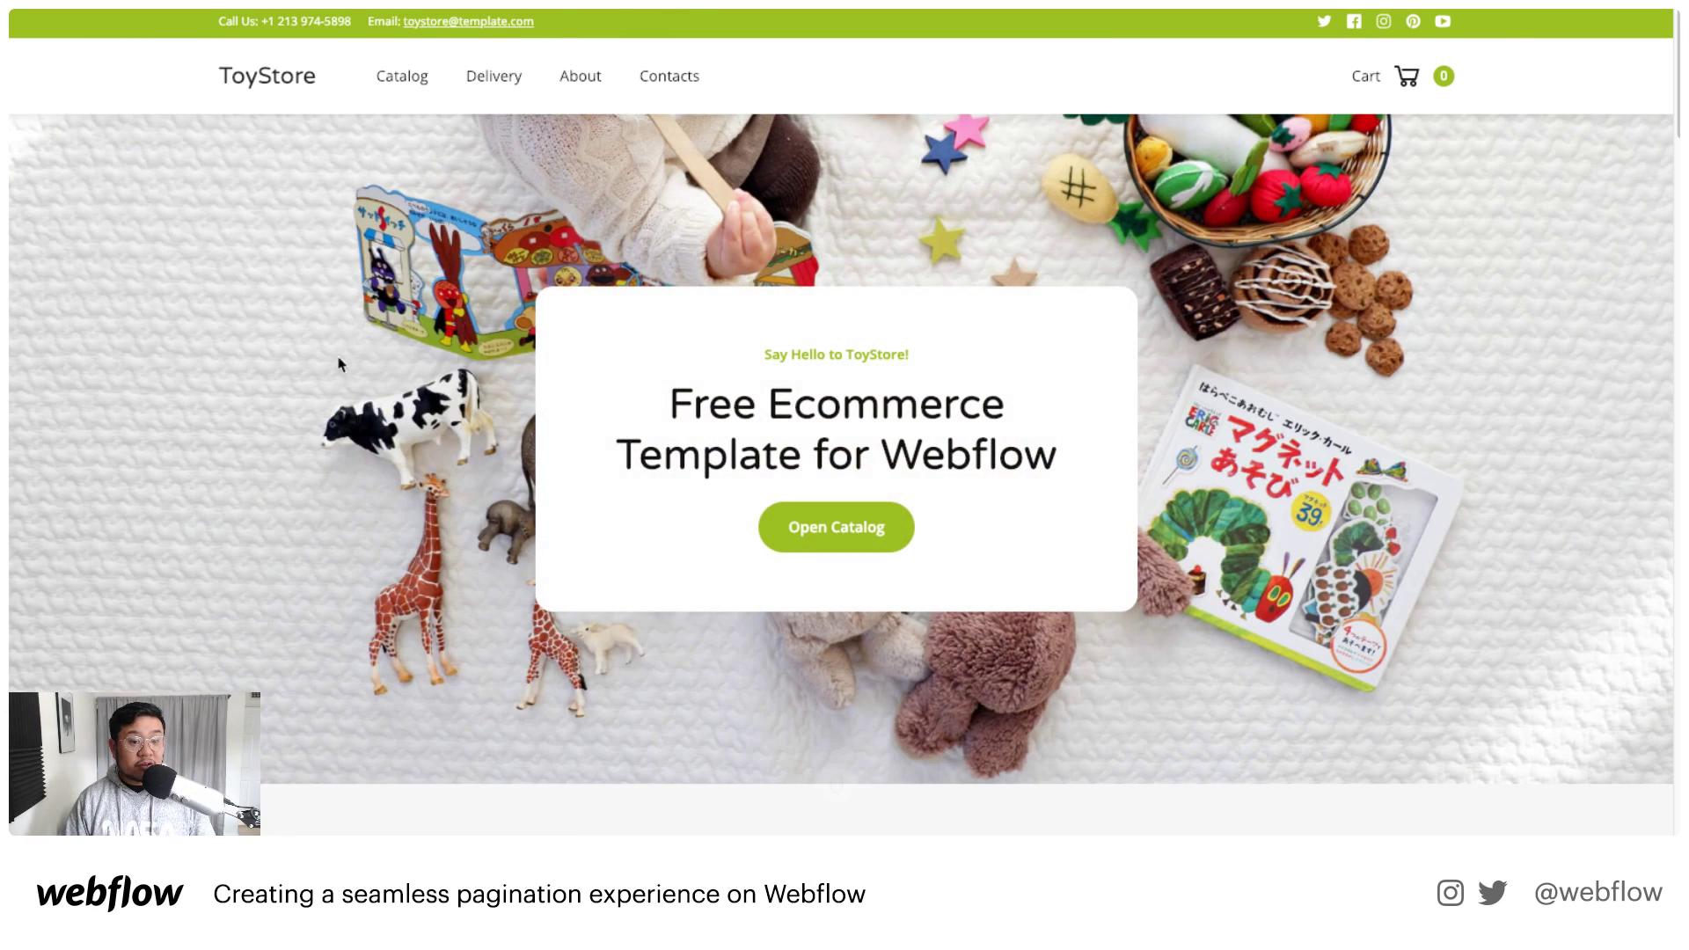
scroll(350, 410, down, 2)
scroll(350, 410, down, 10)
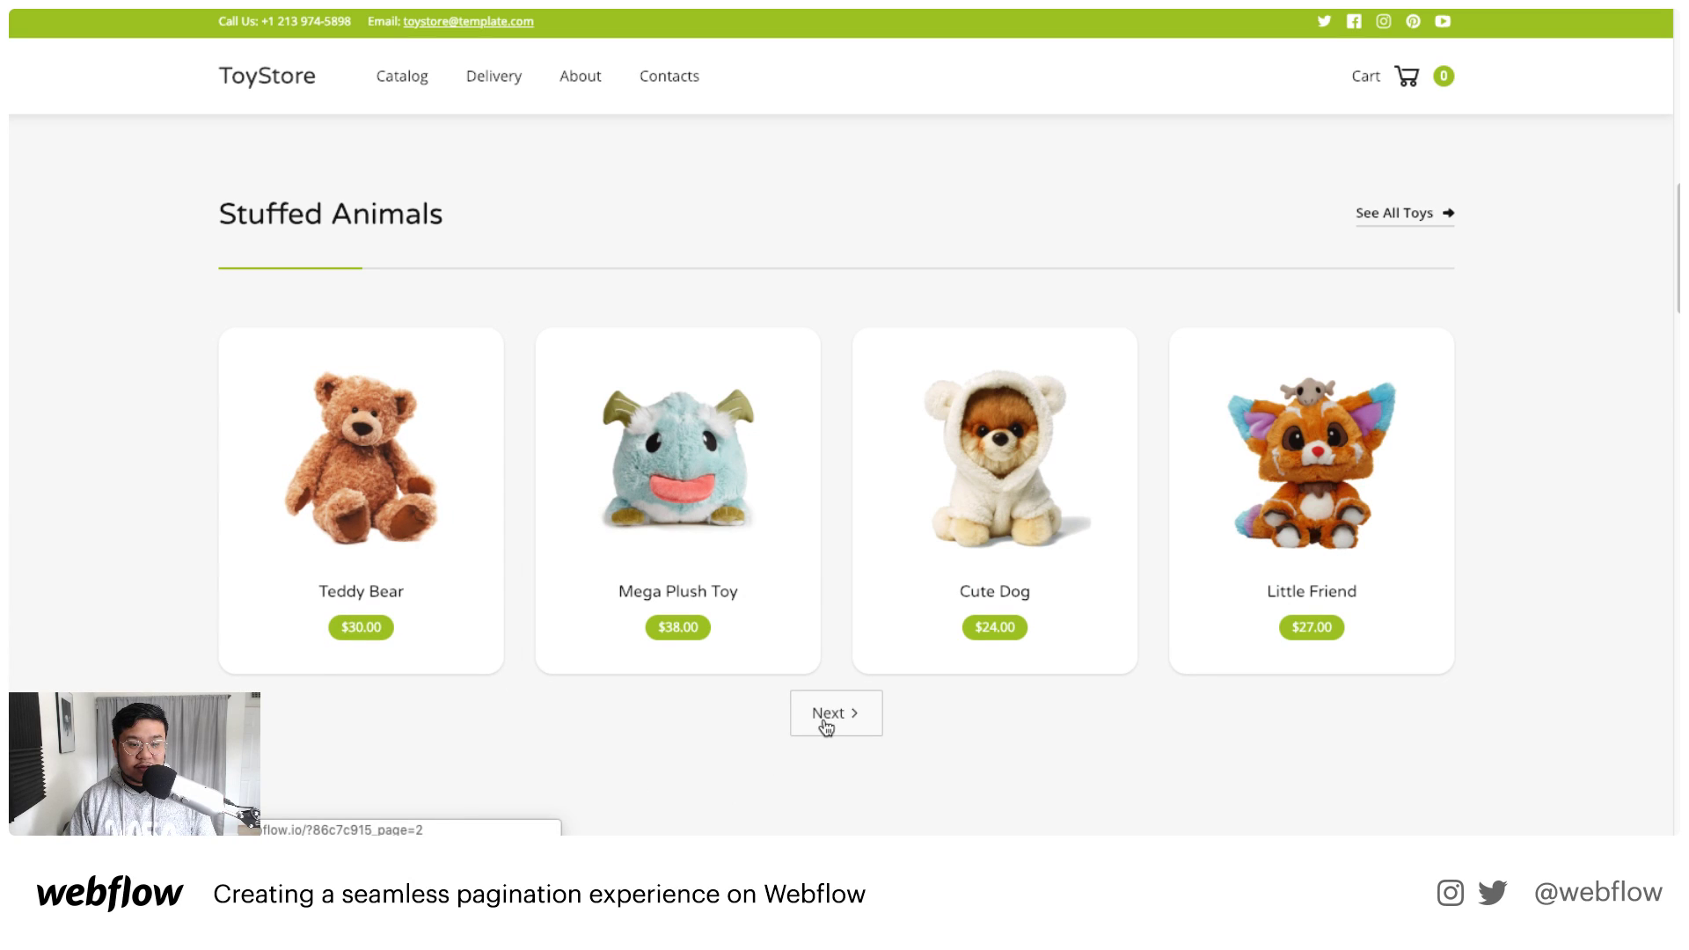
click(834, 731)
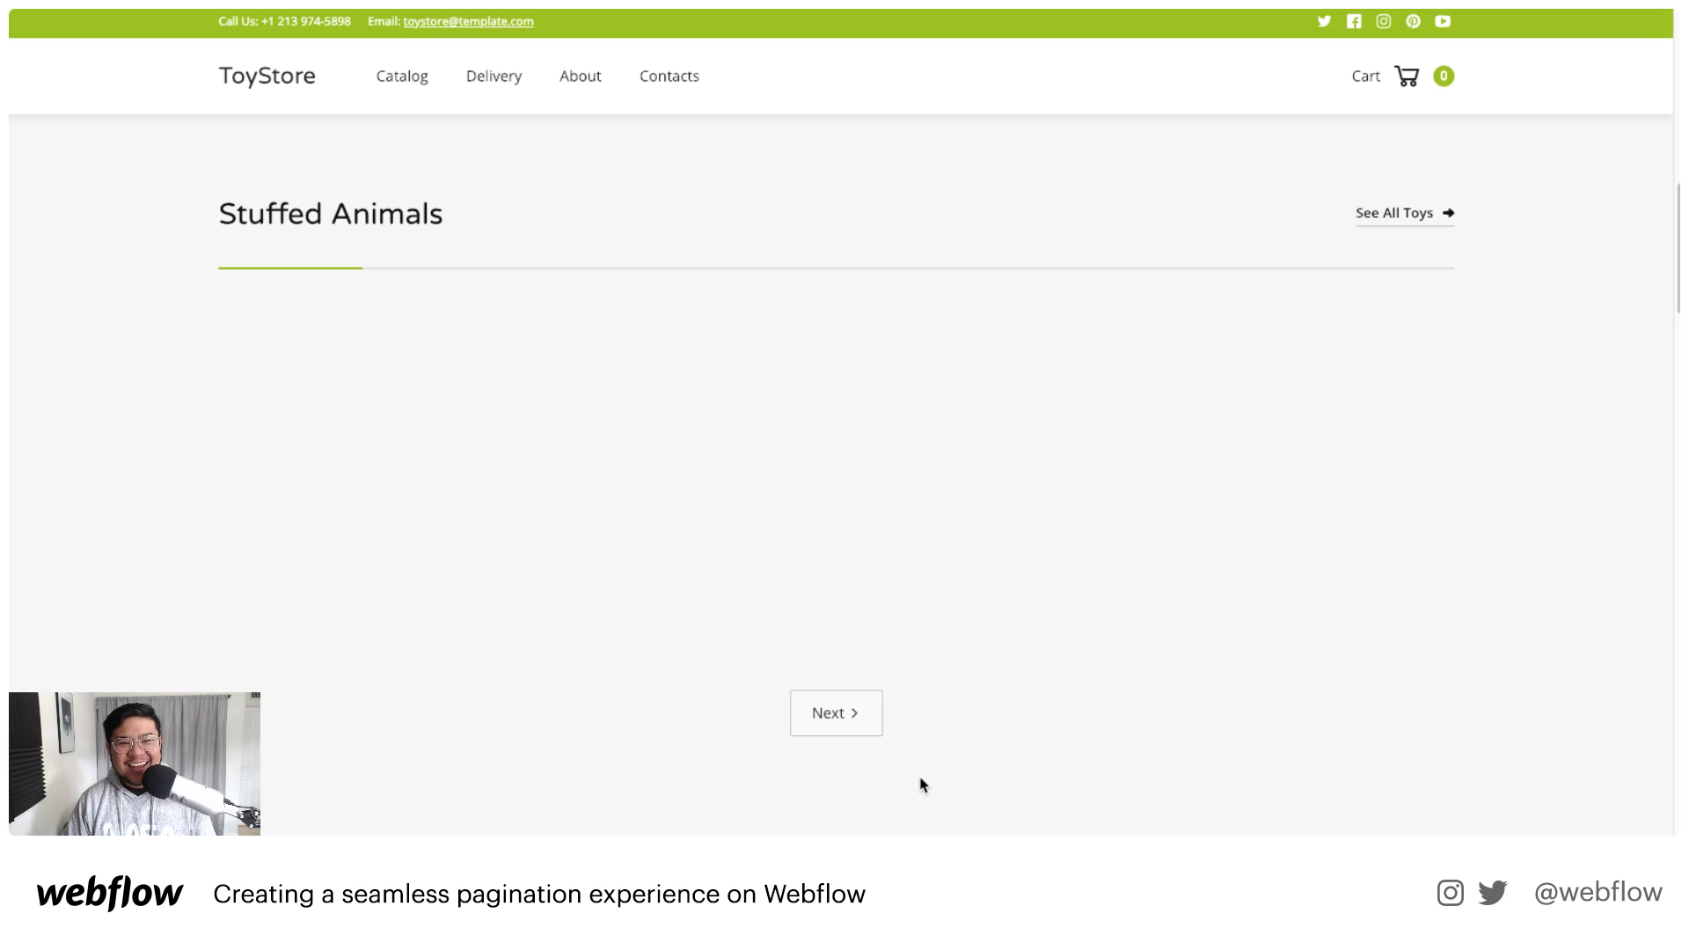
click(843, 723)
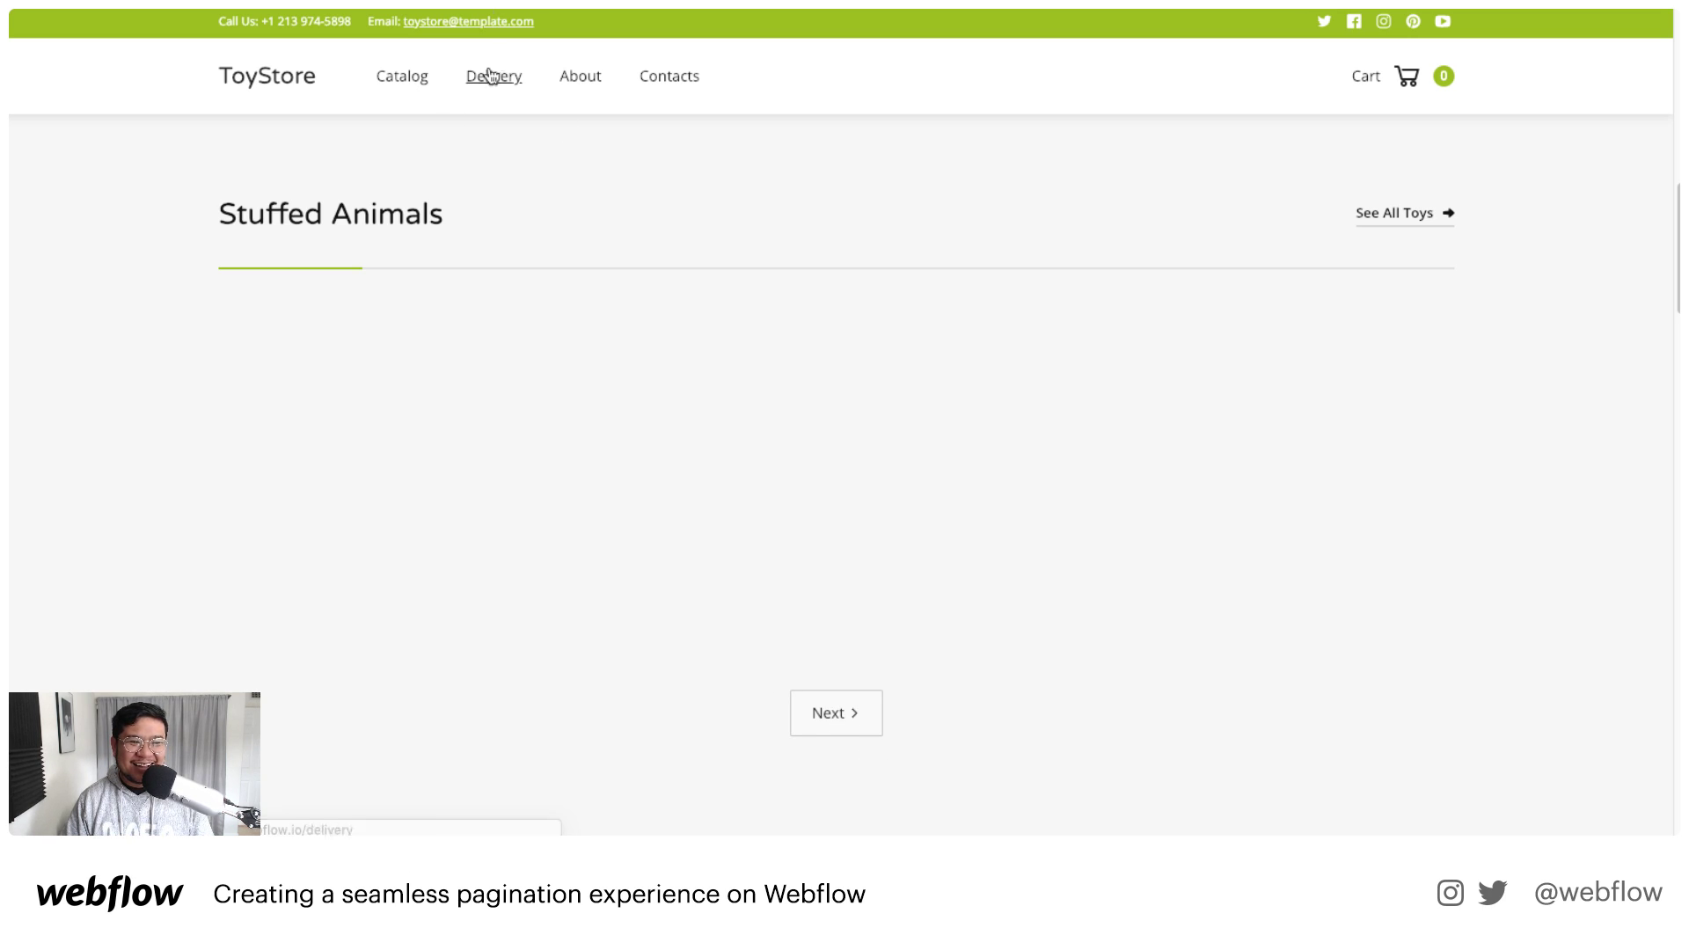
Step: Inspect the live page's elements and console in the browser developer tools, and close them
right_click(140, 185)
click(239, 382)
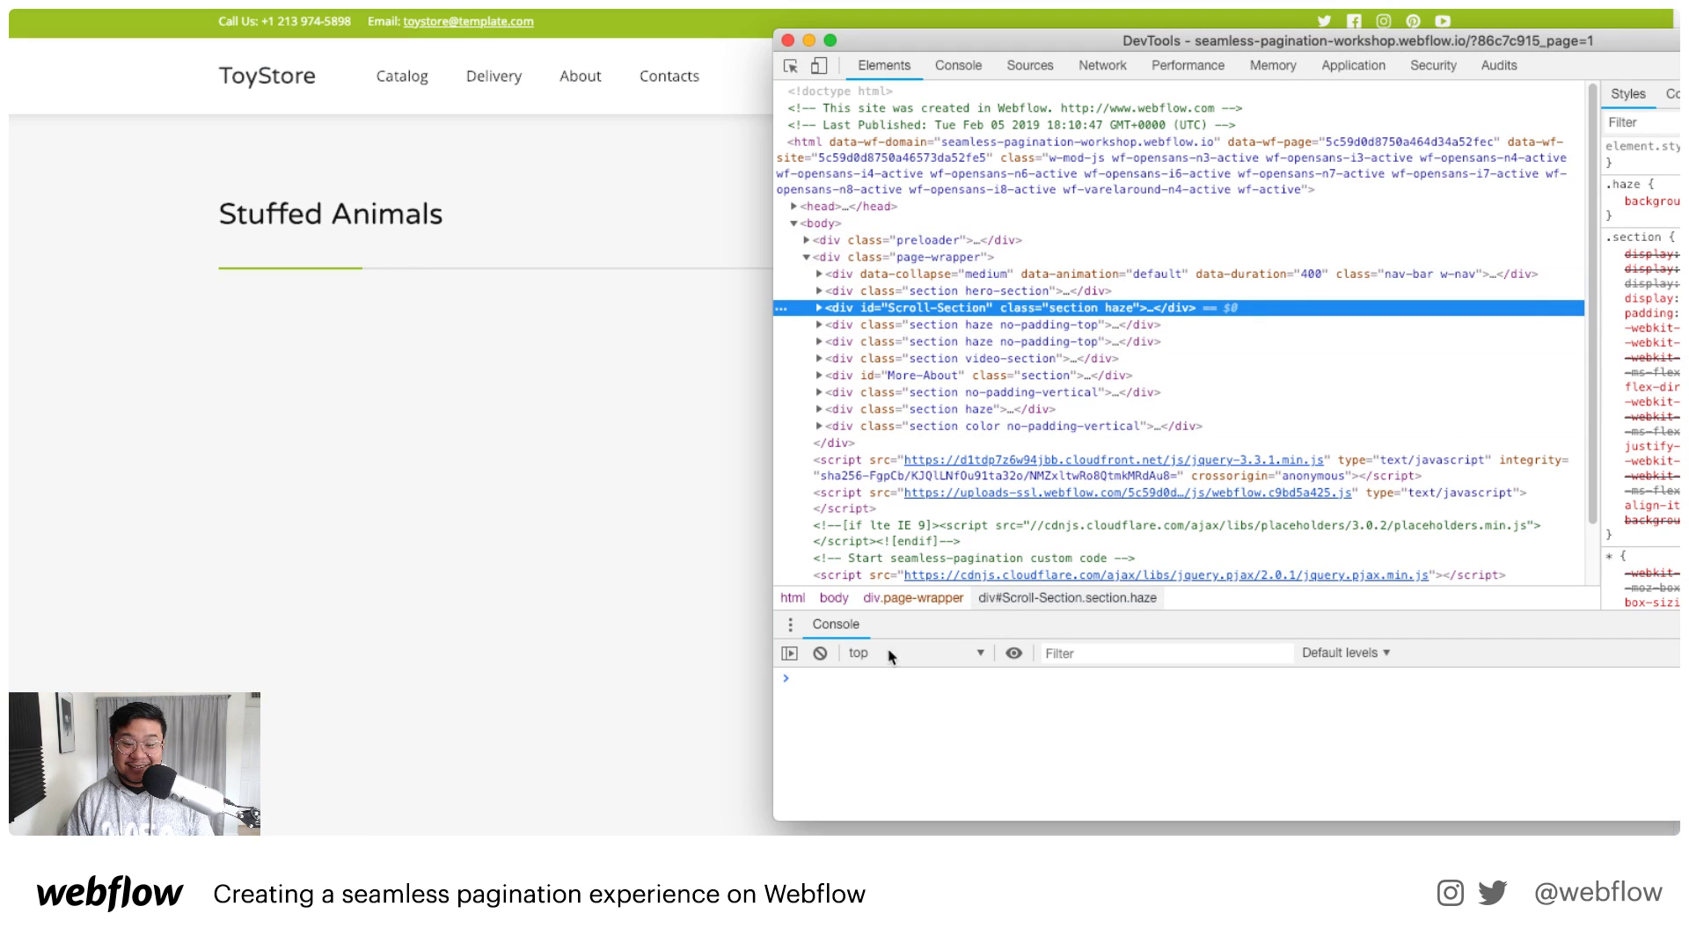
click(789, 41)
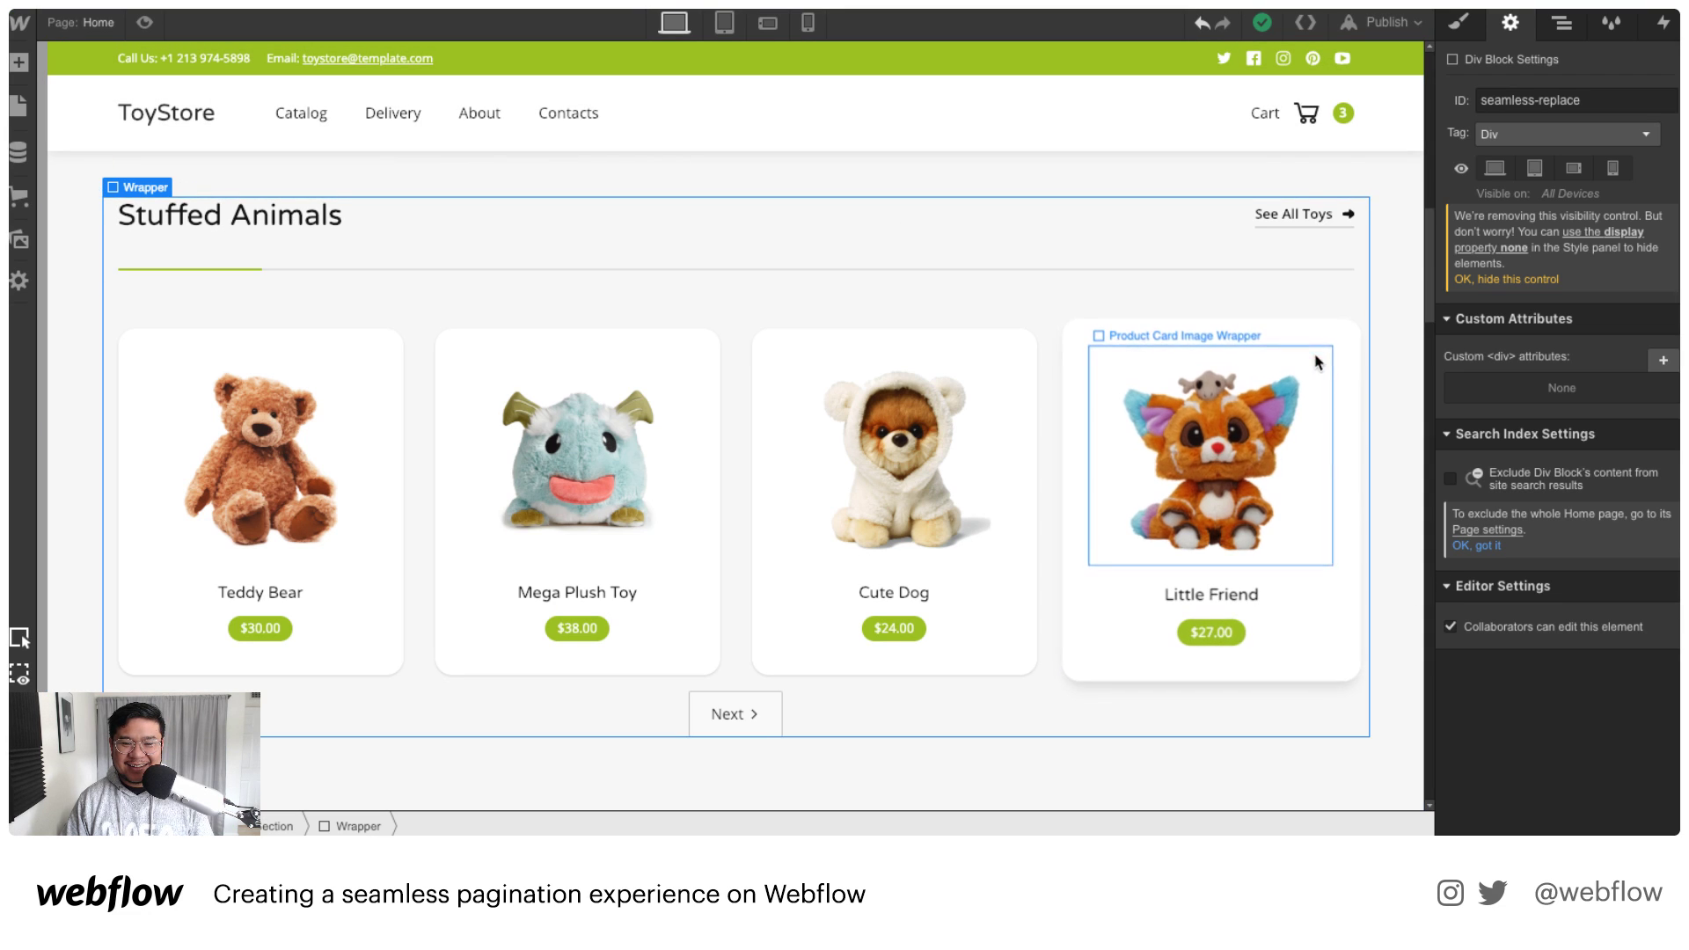
click(1343, 349)
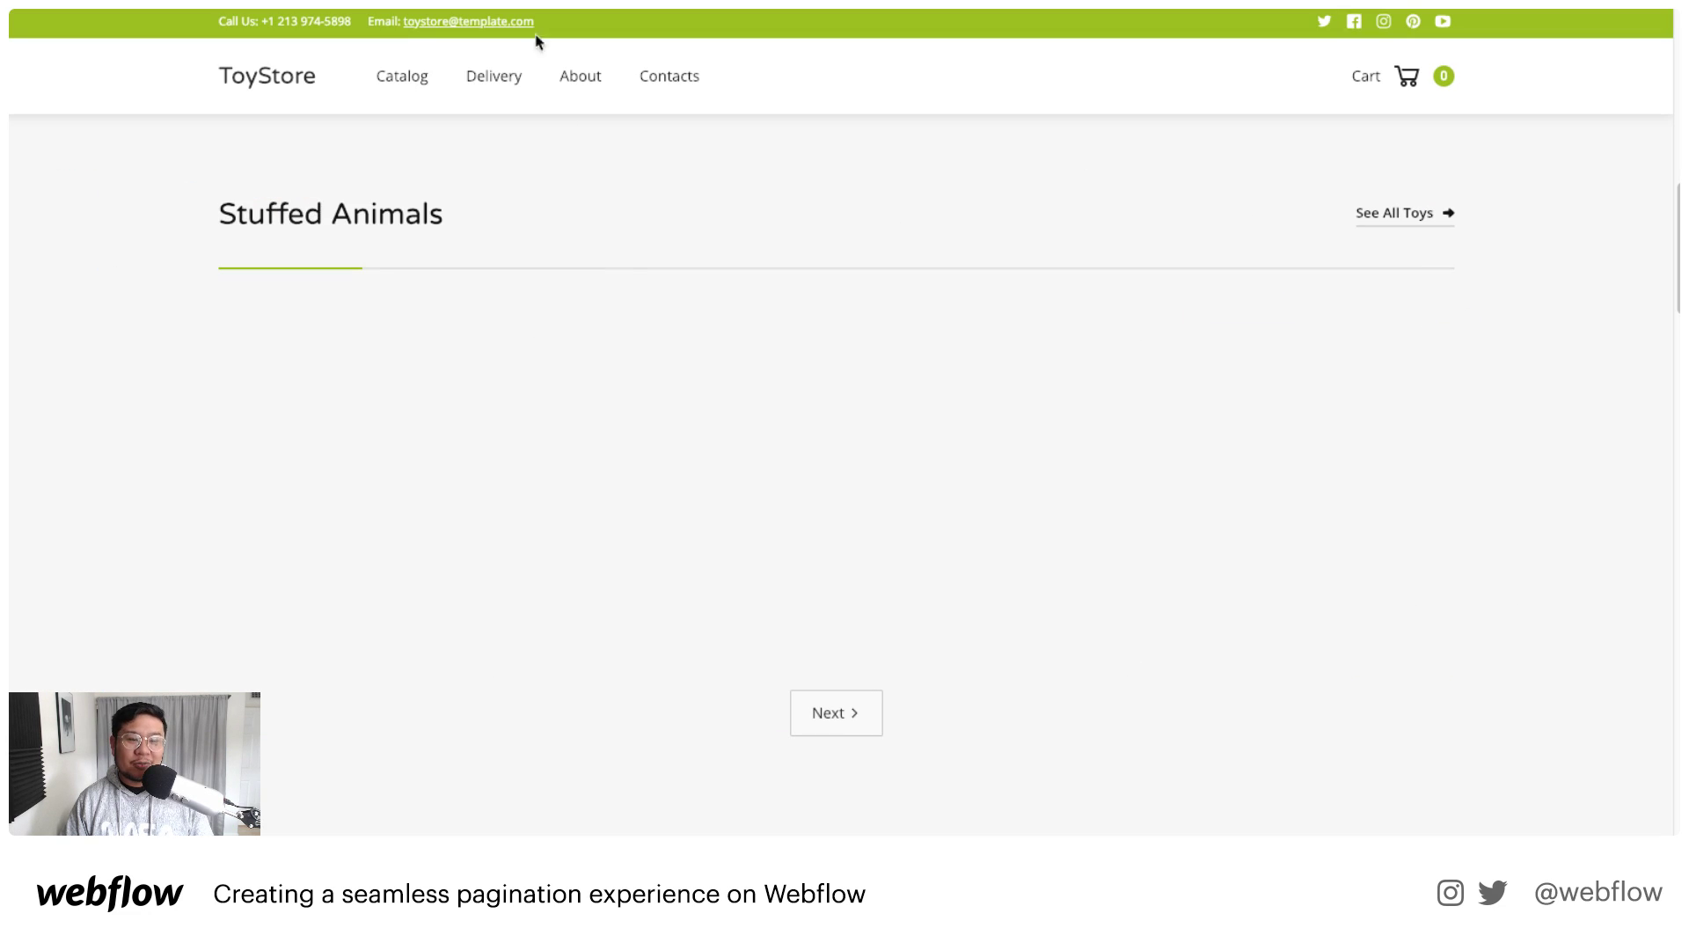
Step: Check how the live Stuffed Animals cards appear while scrolling past them and switching between pages 1 and 2
scroll(683, 467, up, 7)
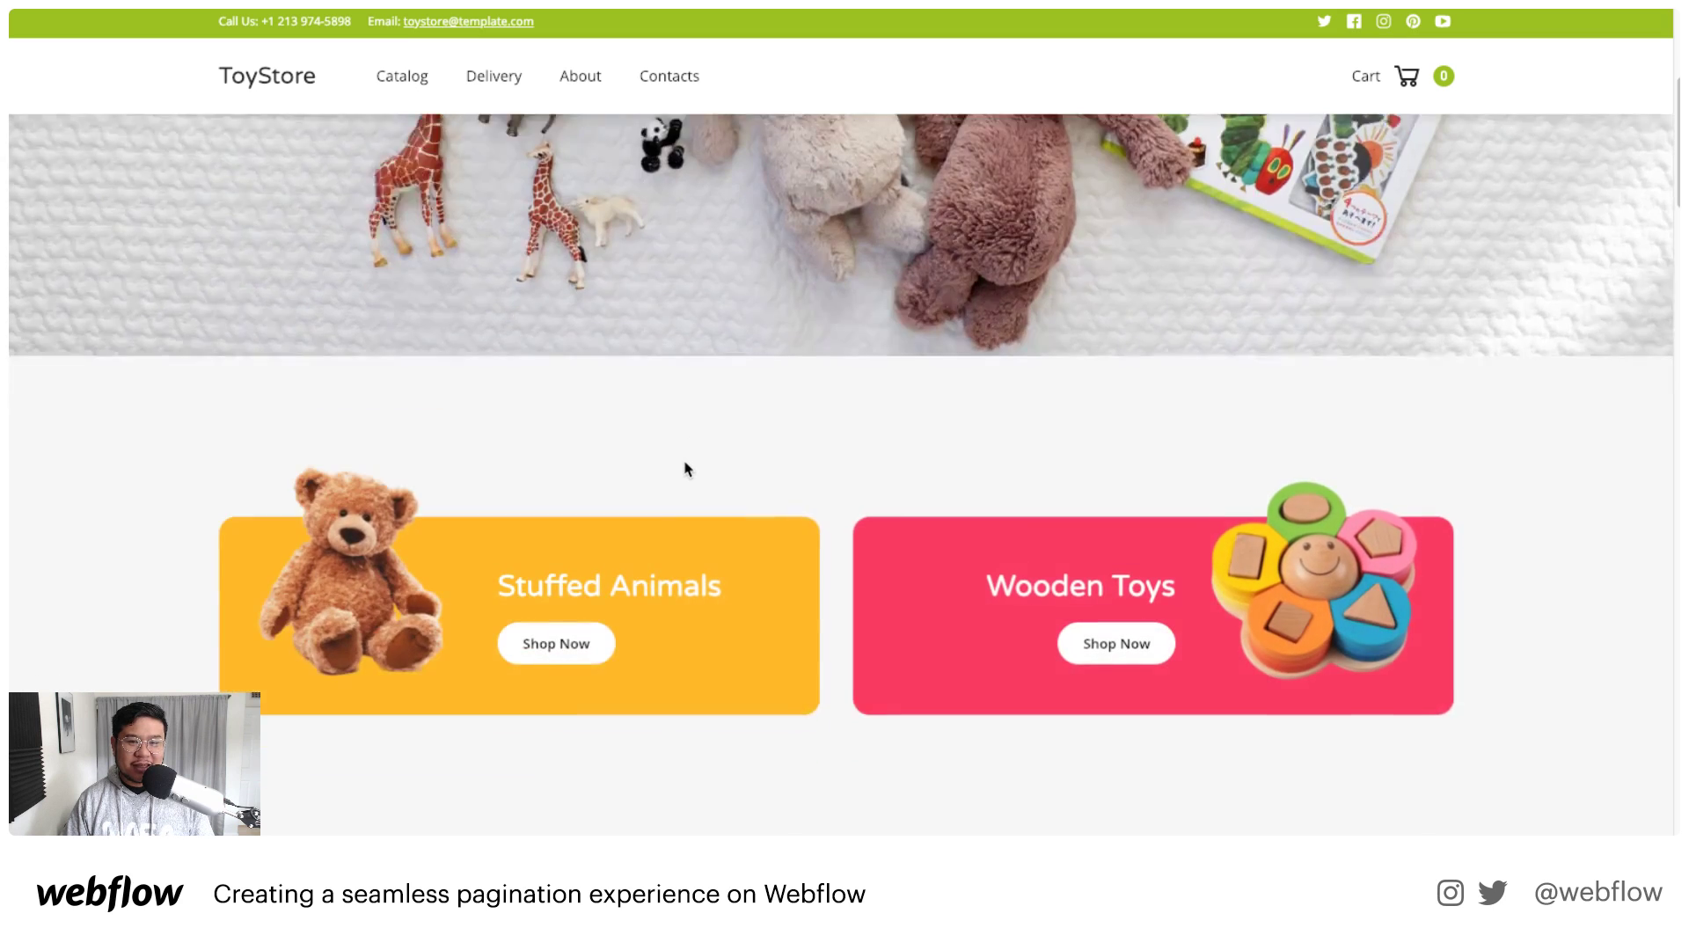
scroll(688, 469, down, 10)
scroll(680, 467, up, 5)
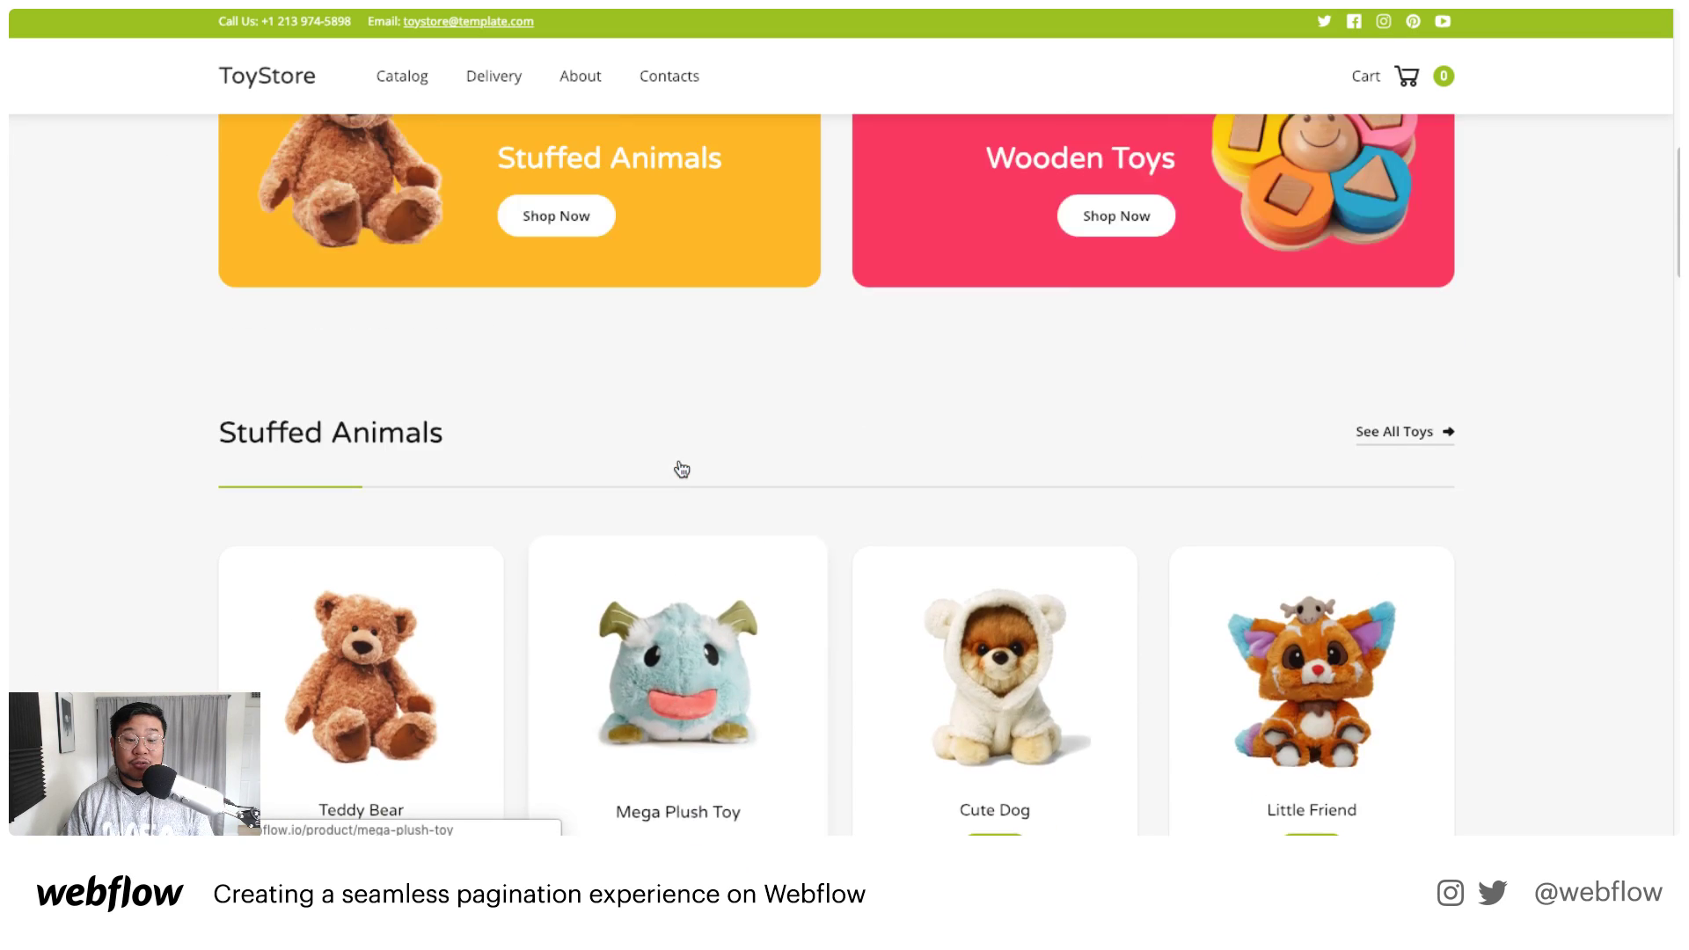
scroll(679, 467, down, 2)
scroll(683, 468, down, 2)
click(845, 615)
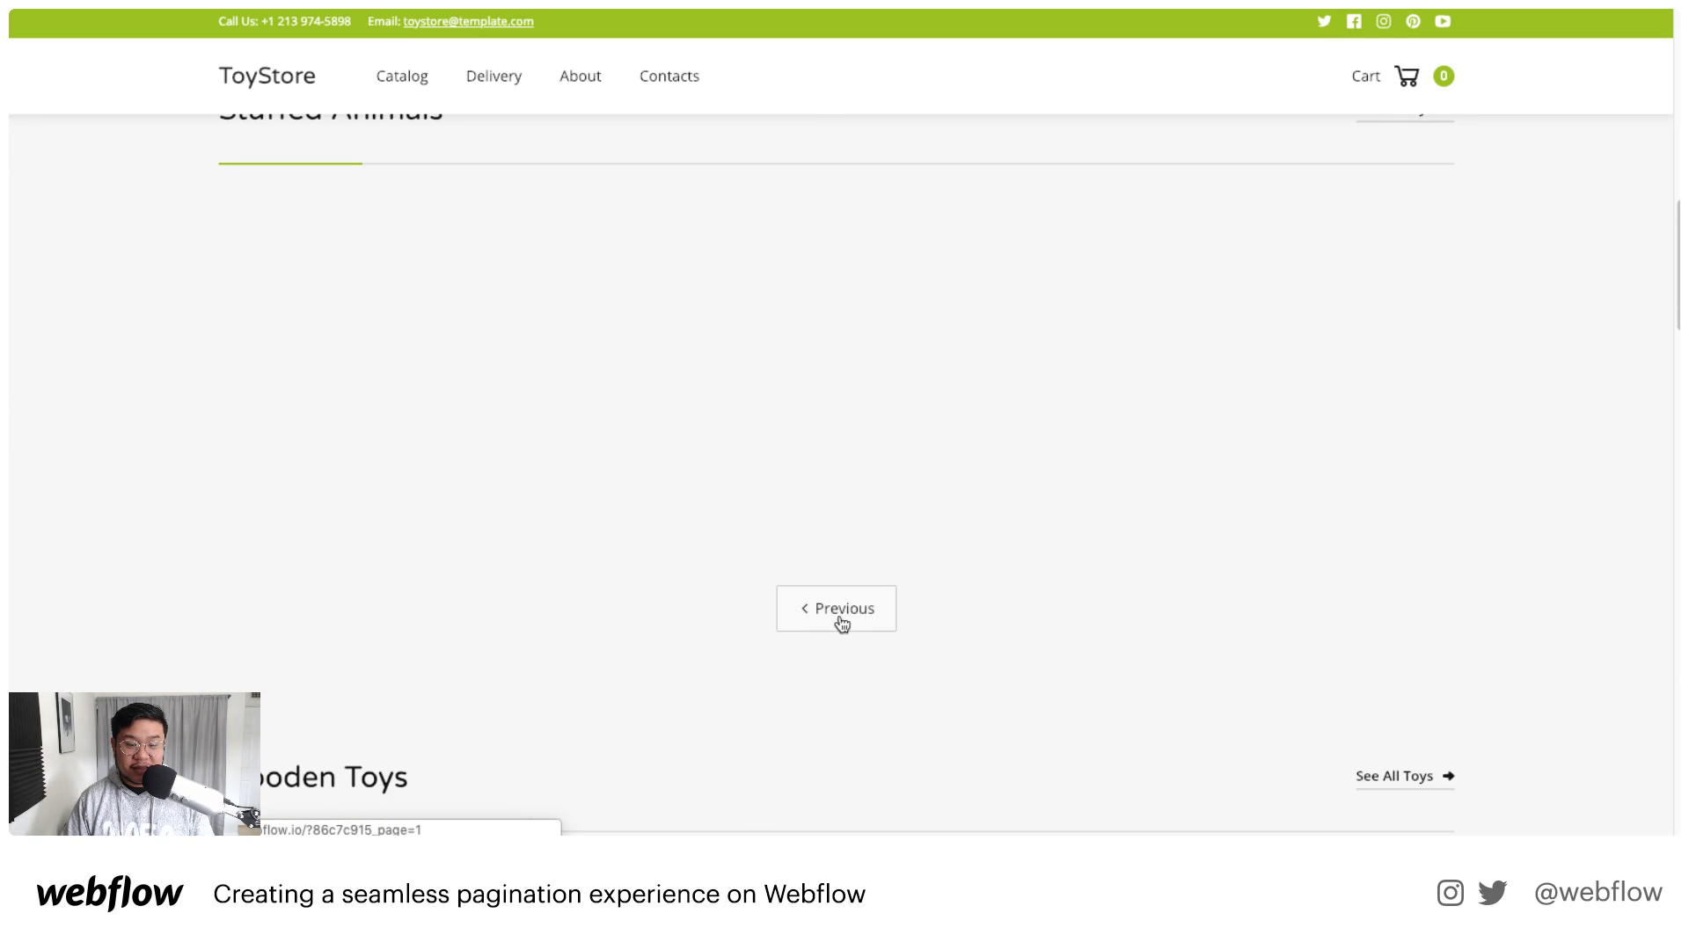
scroll(758, 554, up, 4)
scroll(758, 558, down, 3)
scroll(759, 560, up, 3)
scroll(759, 561, down, 3)
click(814, 587)
scroll(683, 509, up, 4)
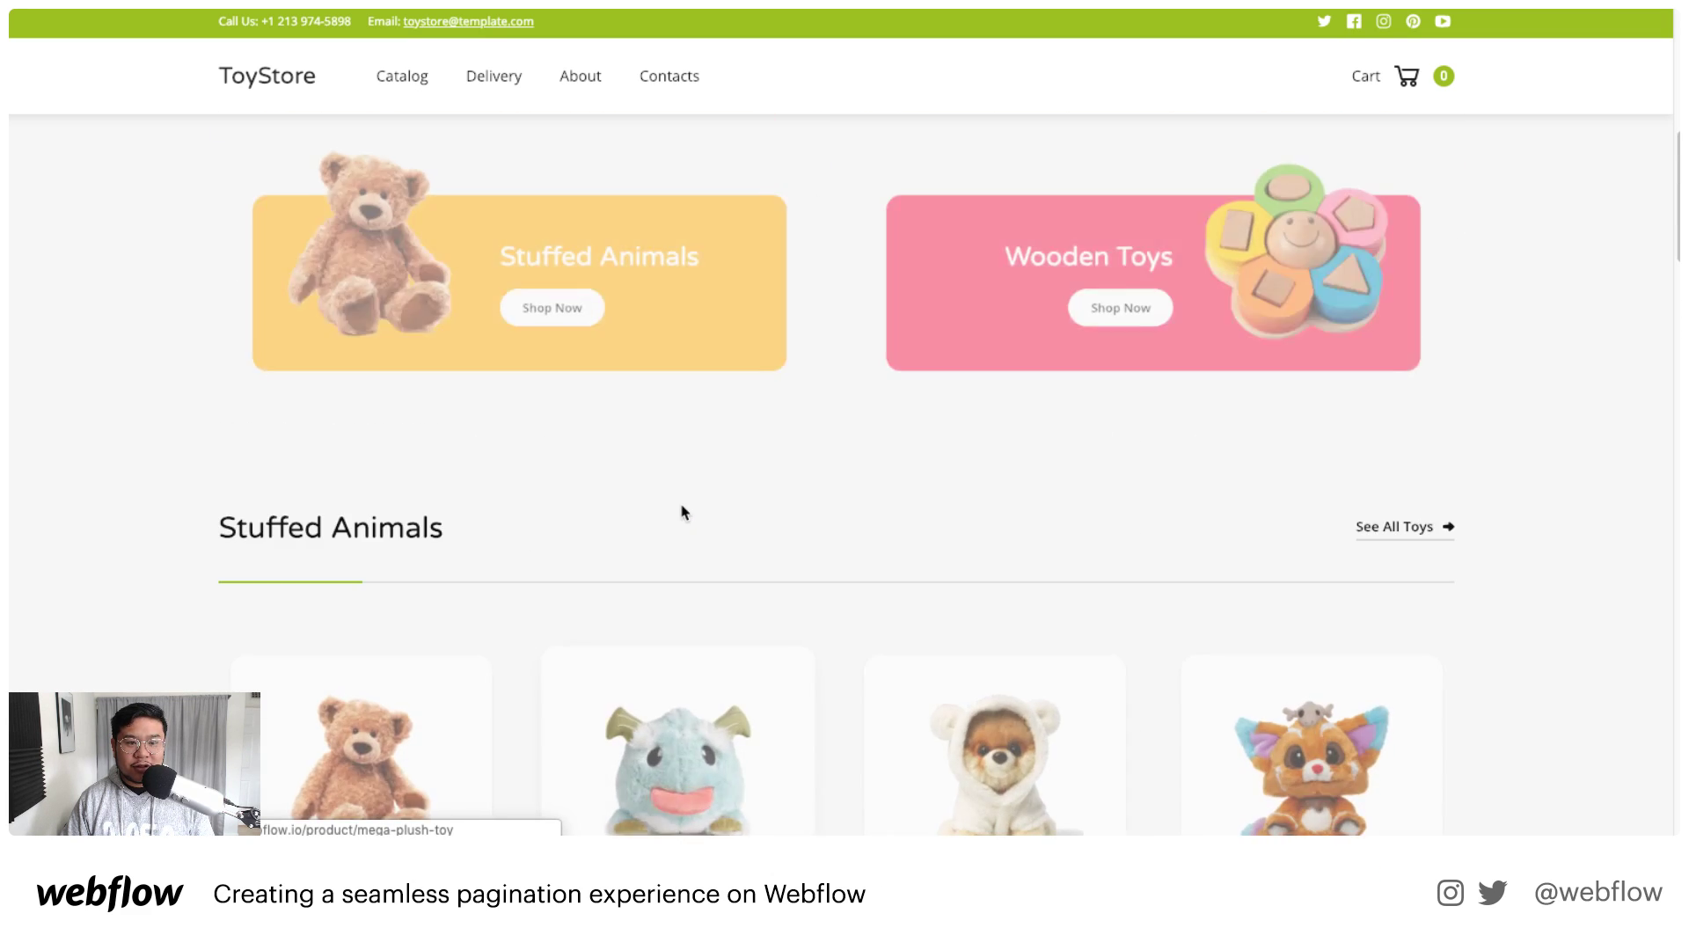
scroll(683, 511, down, 4)
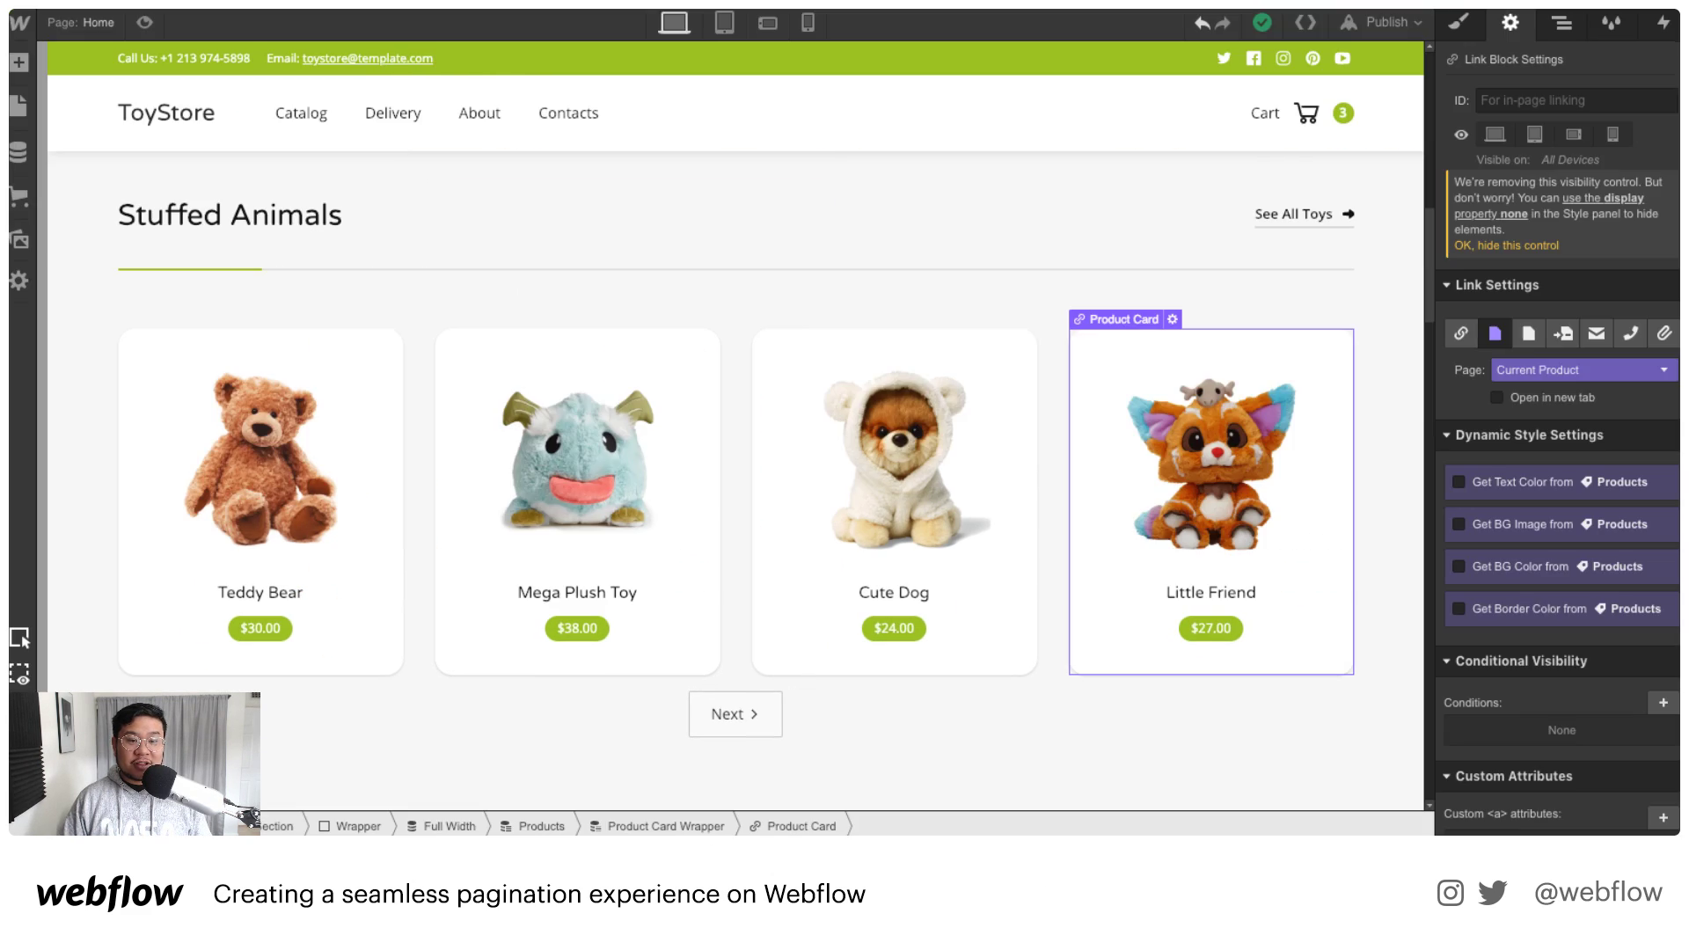
Step: Delete the Scroll Into View interaction from the Stuffed Animals Product Card Wrapper and republish the site
click(1564, 26)
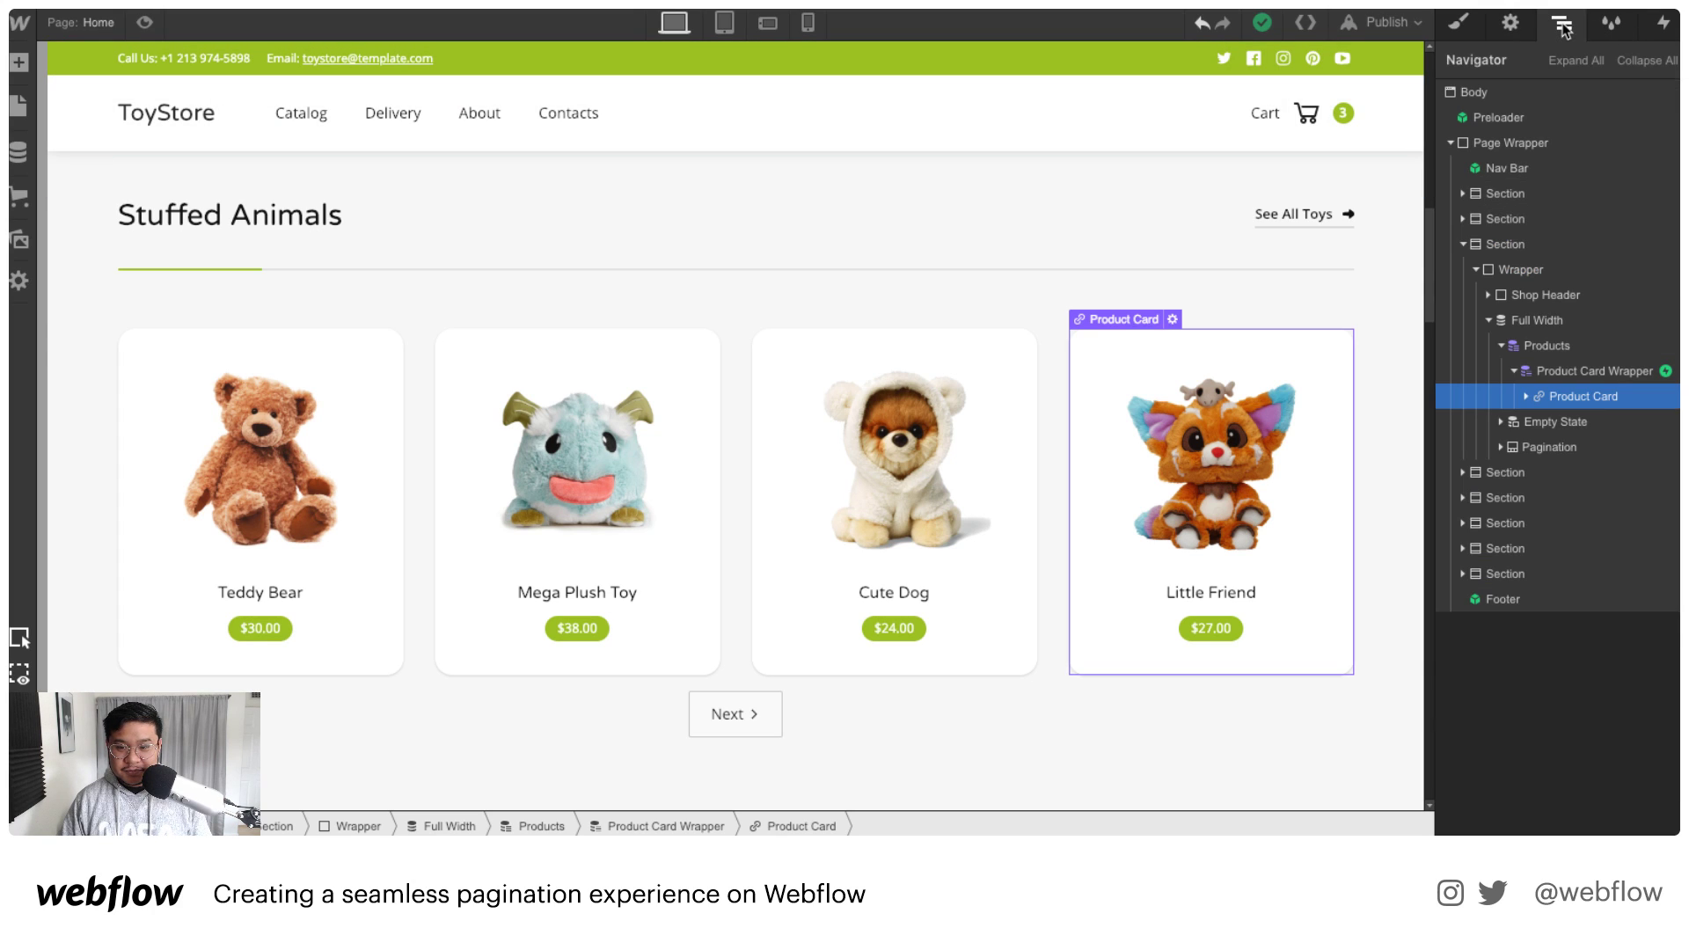
click(1589, 372)
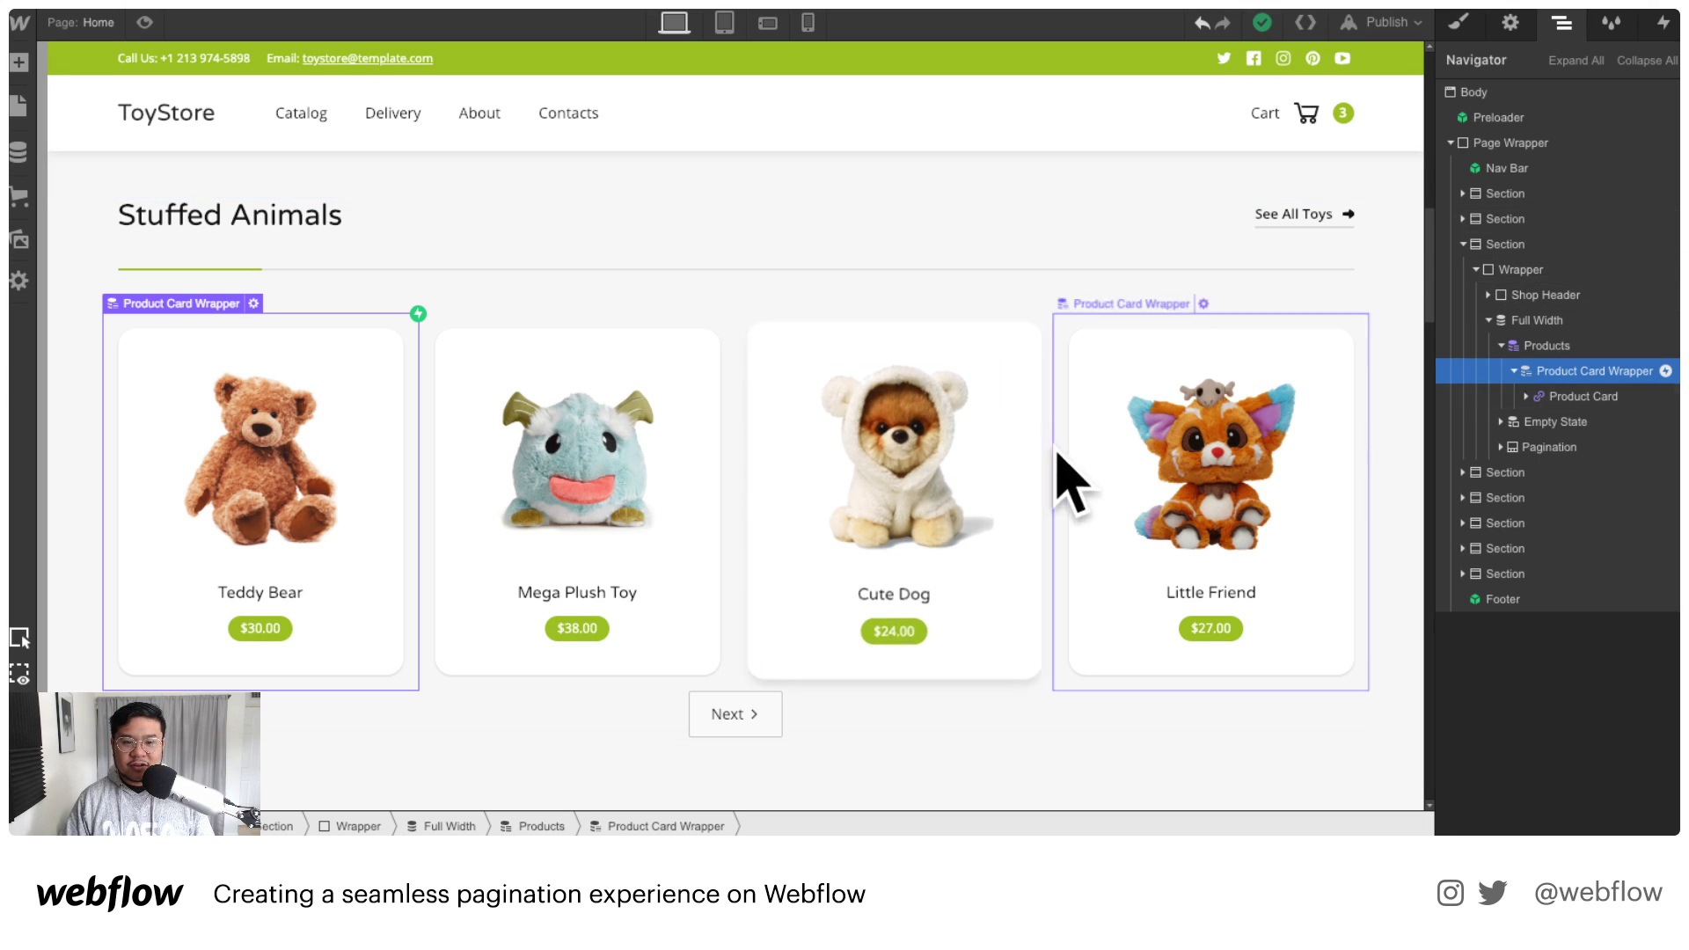
click(1660, 31)
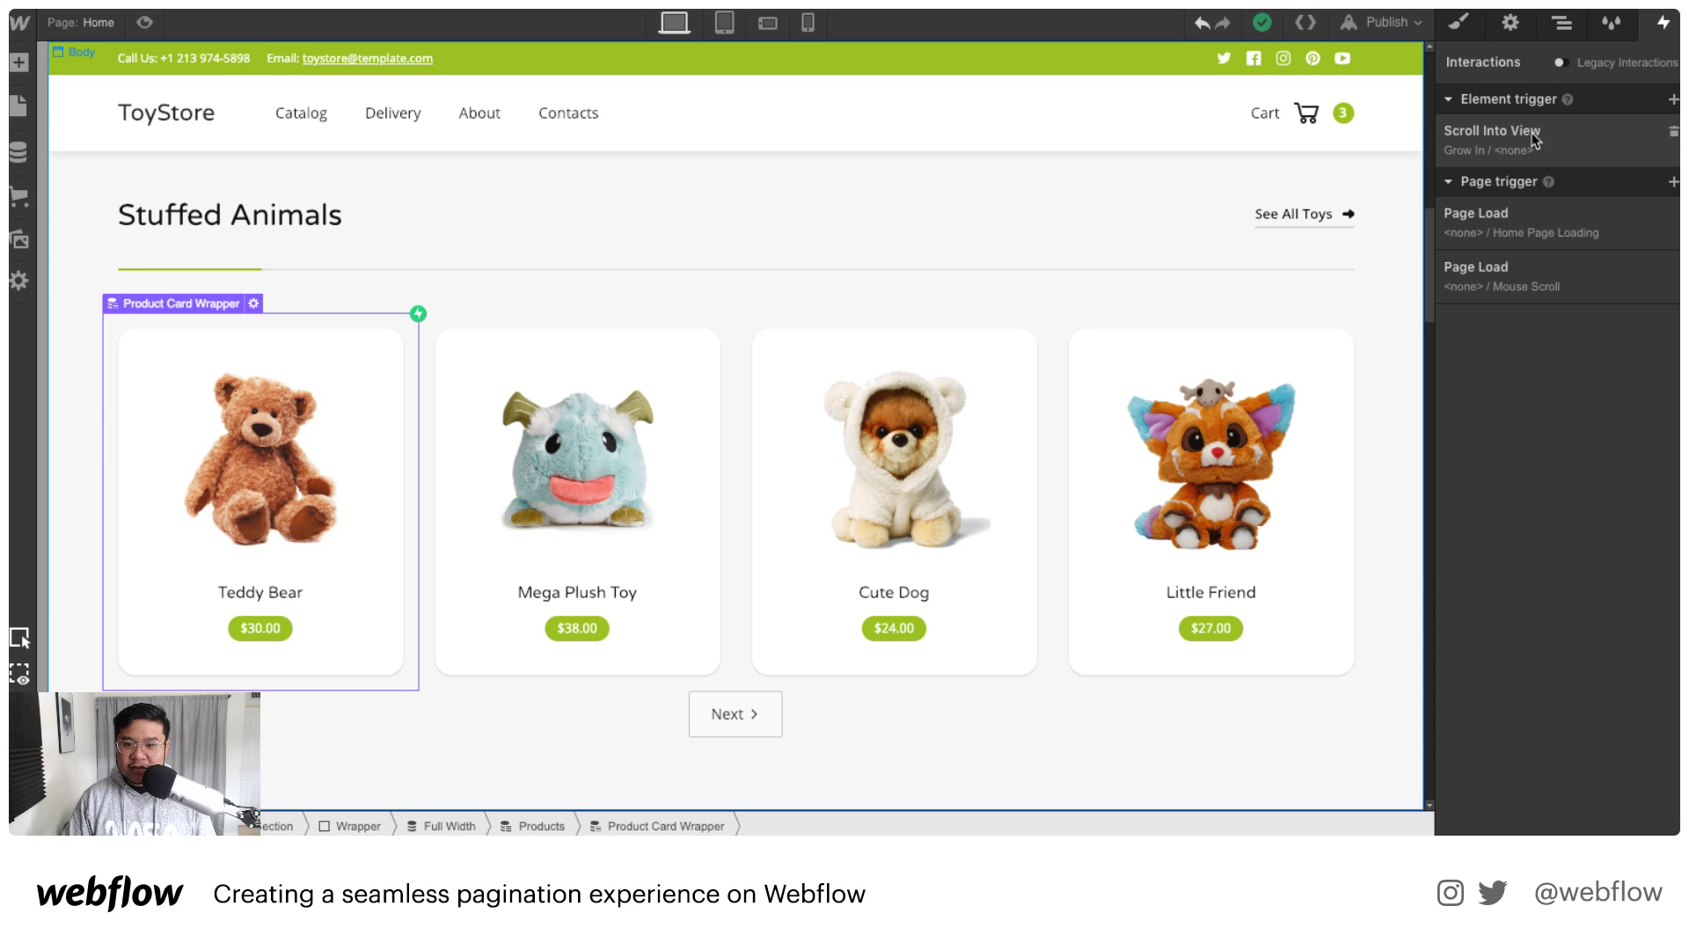
click(1673, 134)
click(1385, 22)
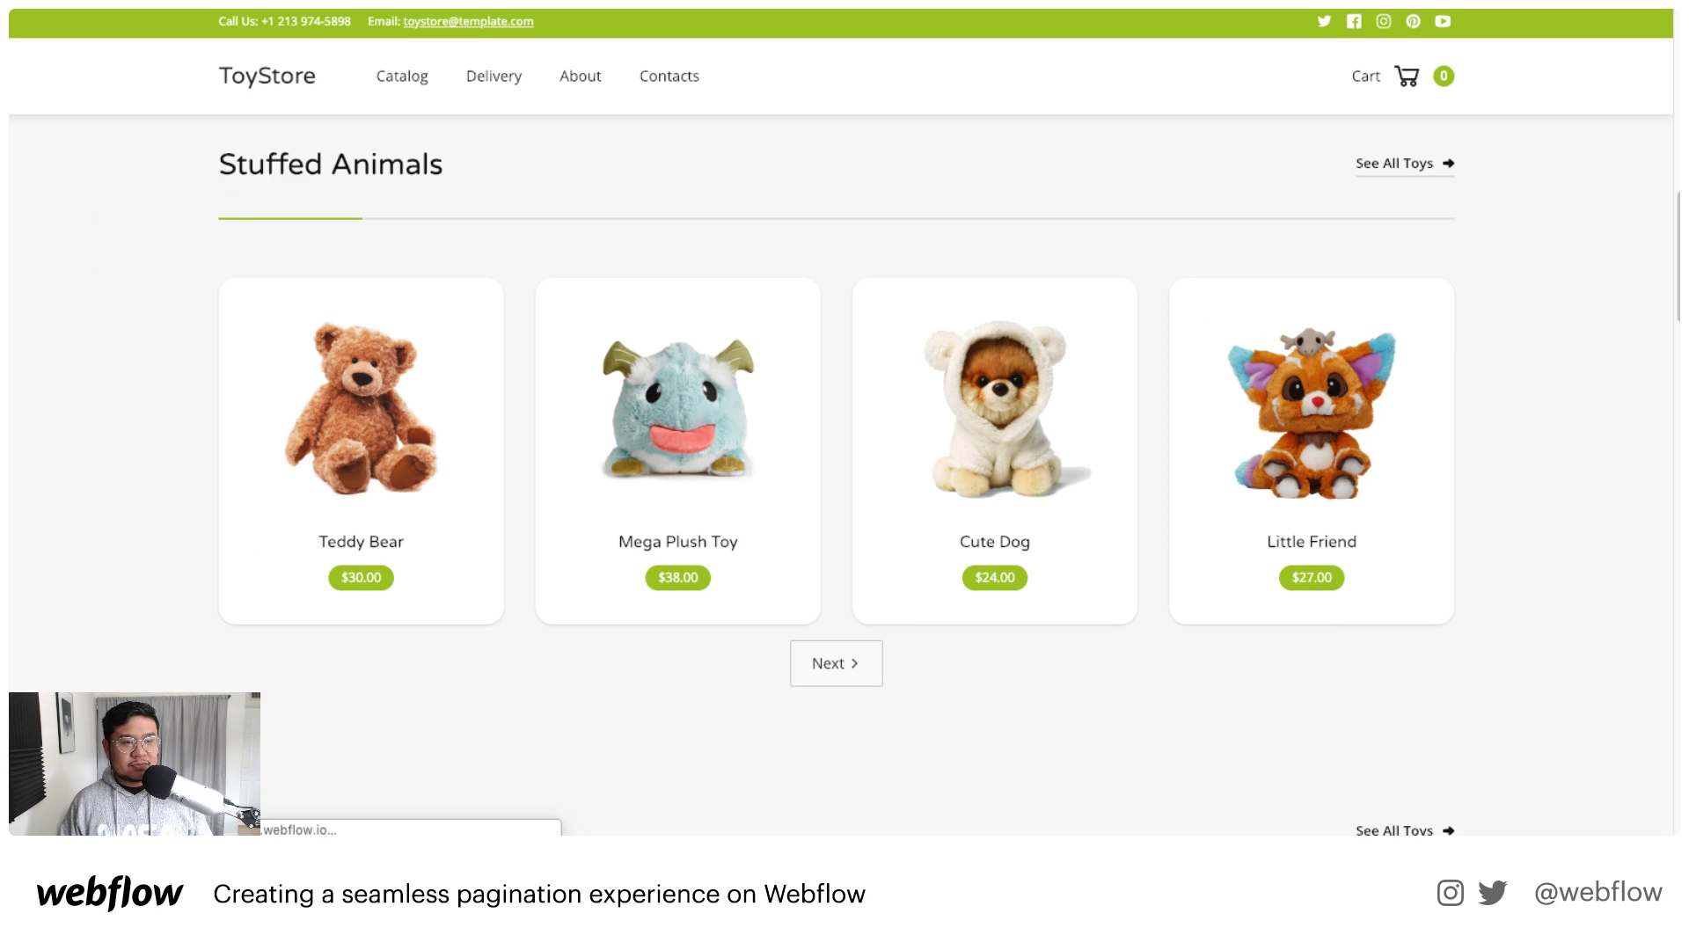
Step: Reload the live home page from its base address and check the Stuffed Animals product cards
scroll(562, 257, up, 11)
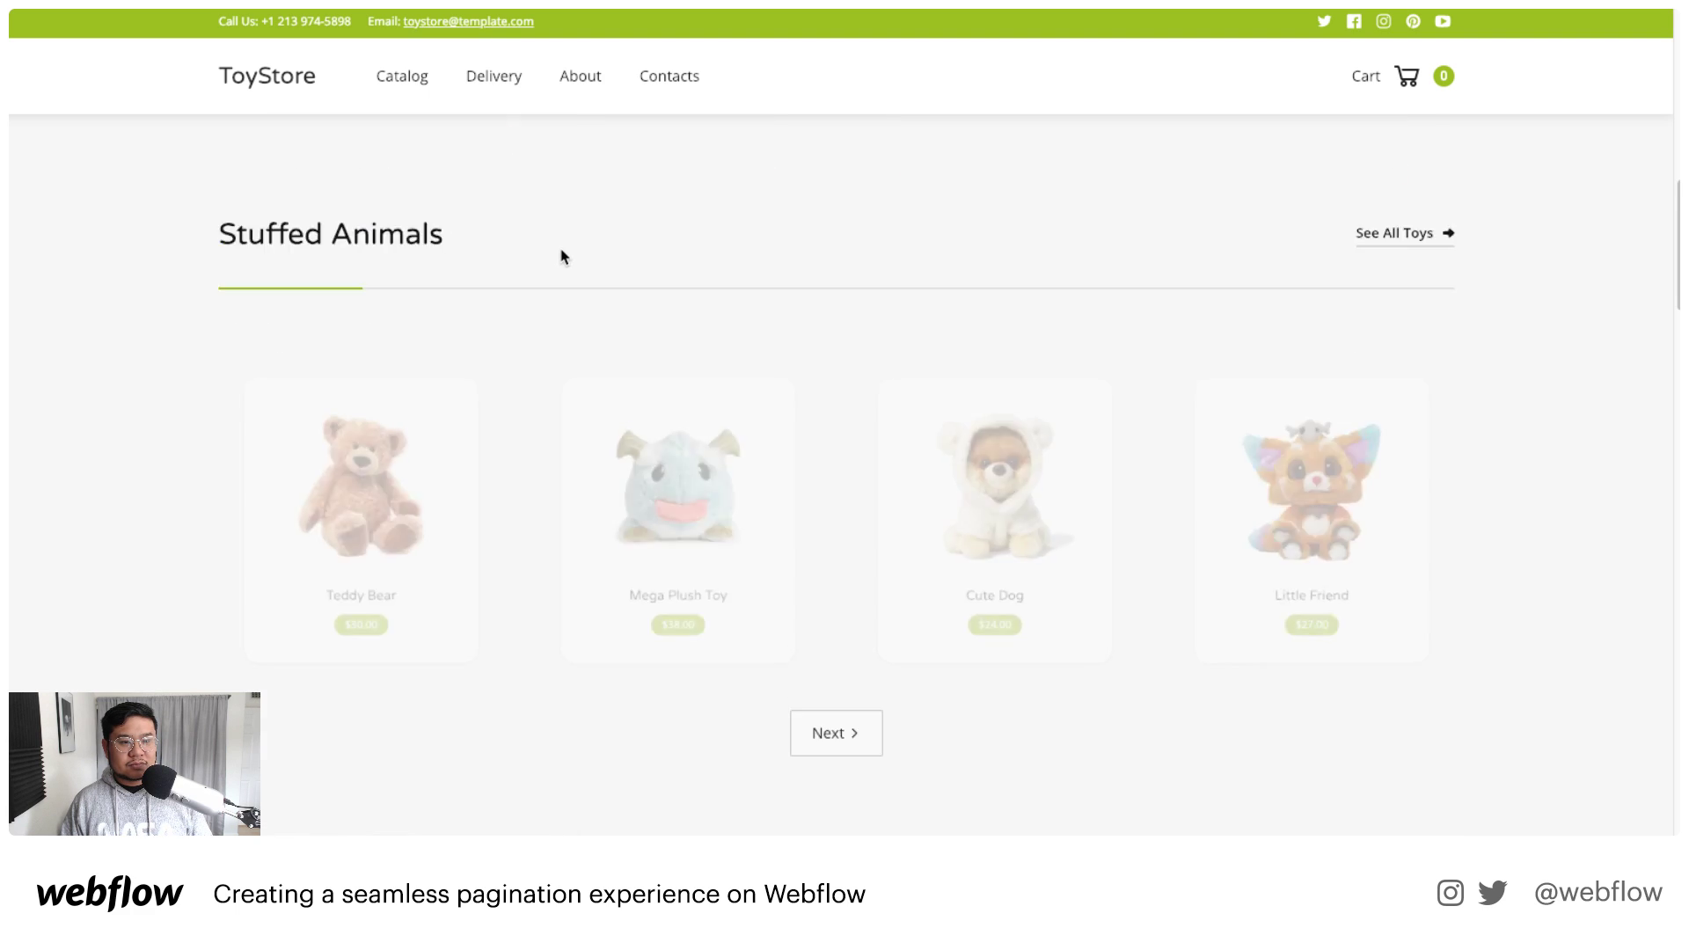
key(BackSpace)
key(Return)
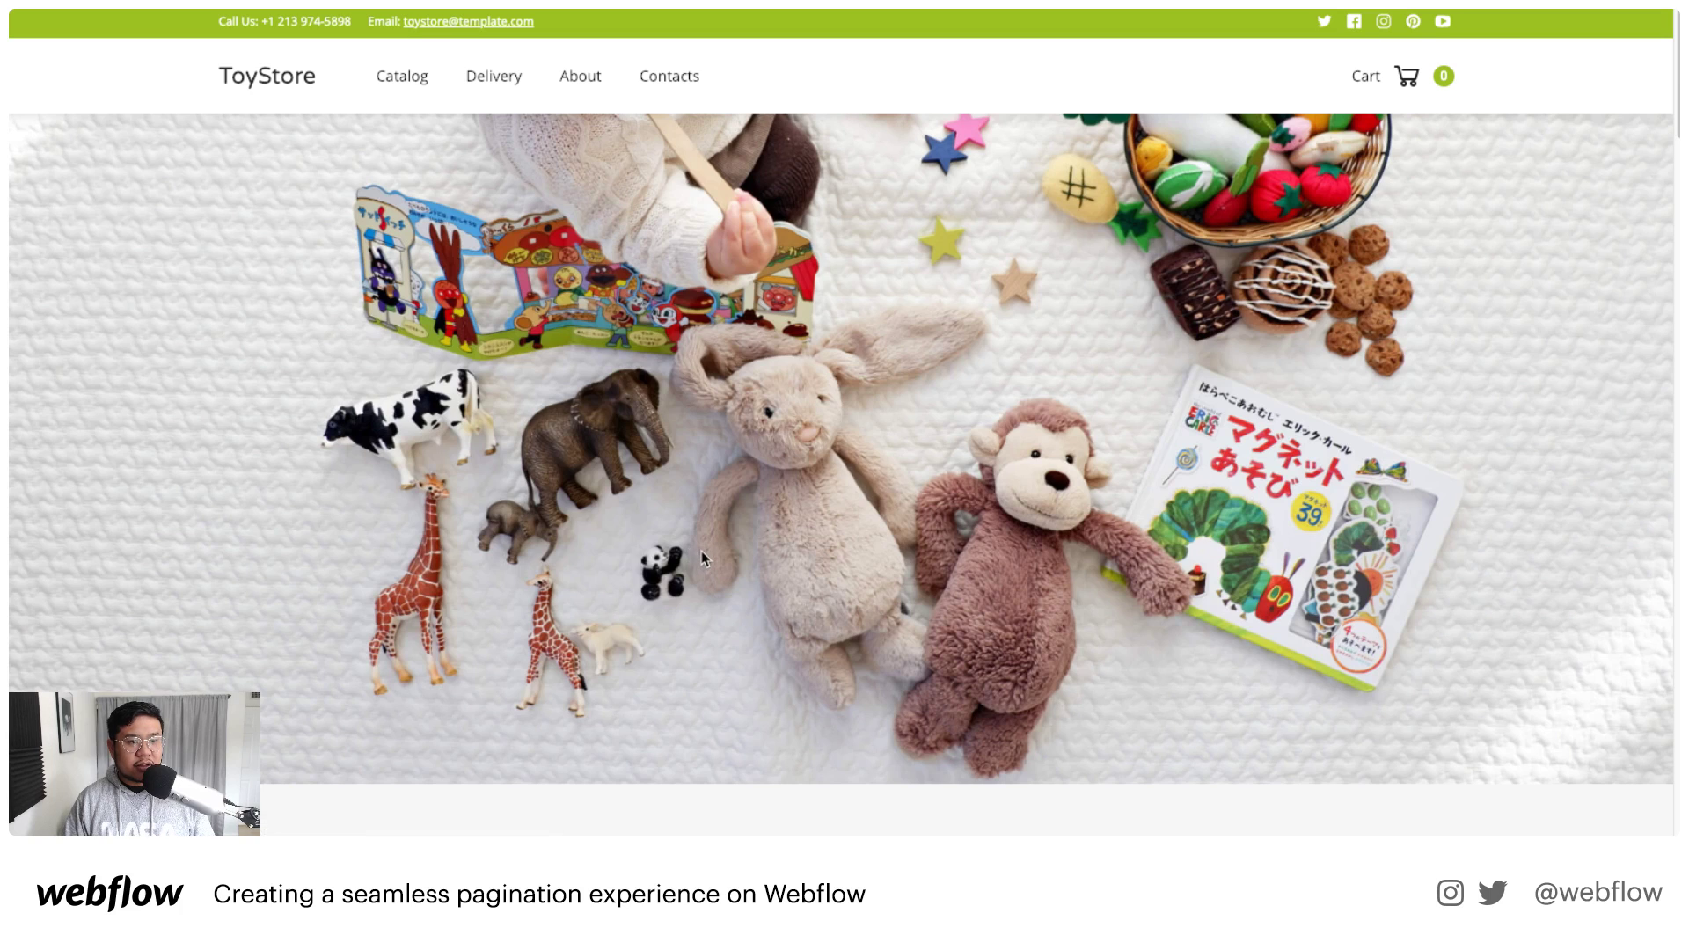
scroll(701, 550, down, 10)
scroll(701, 554, down, 3)
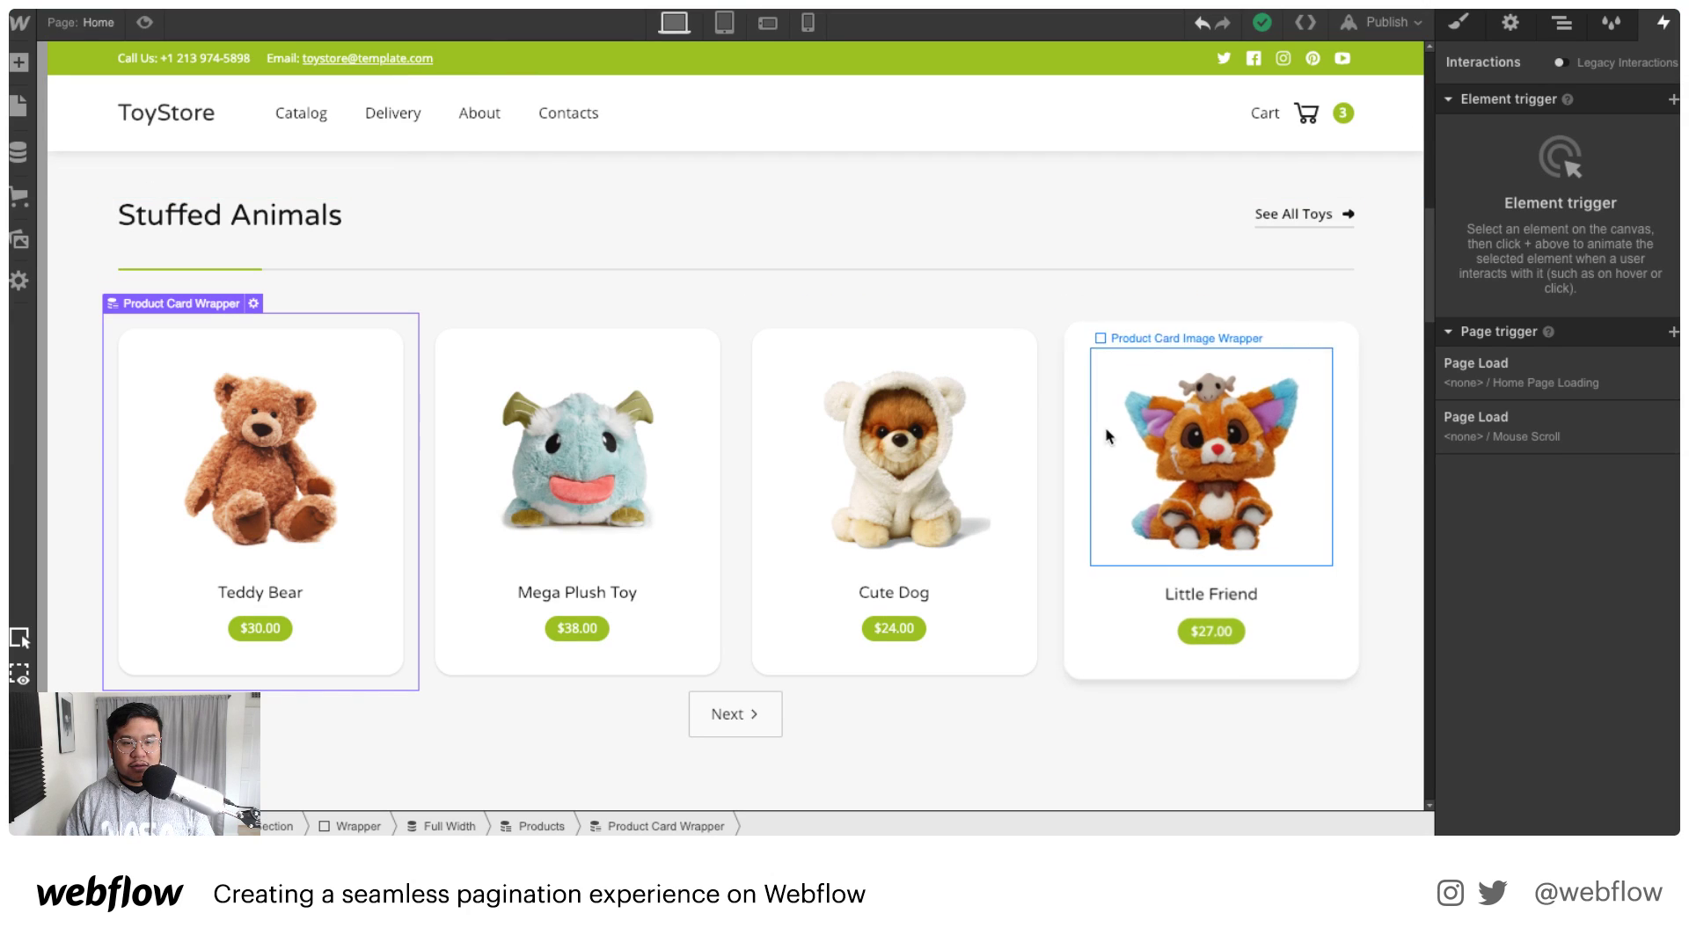
Step: Examine the Product Card Wrapper, Products and Full Width elements of the Stuffed Animals list for remaining interactions
click(1058, 361)
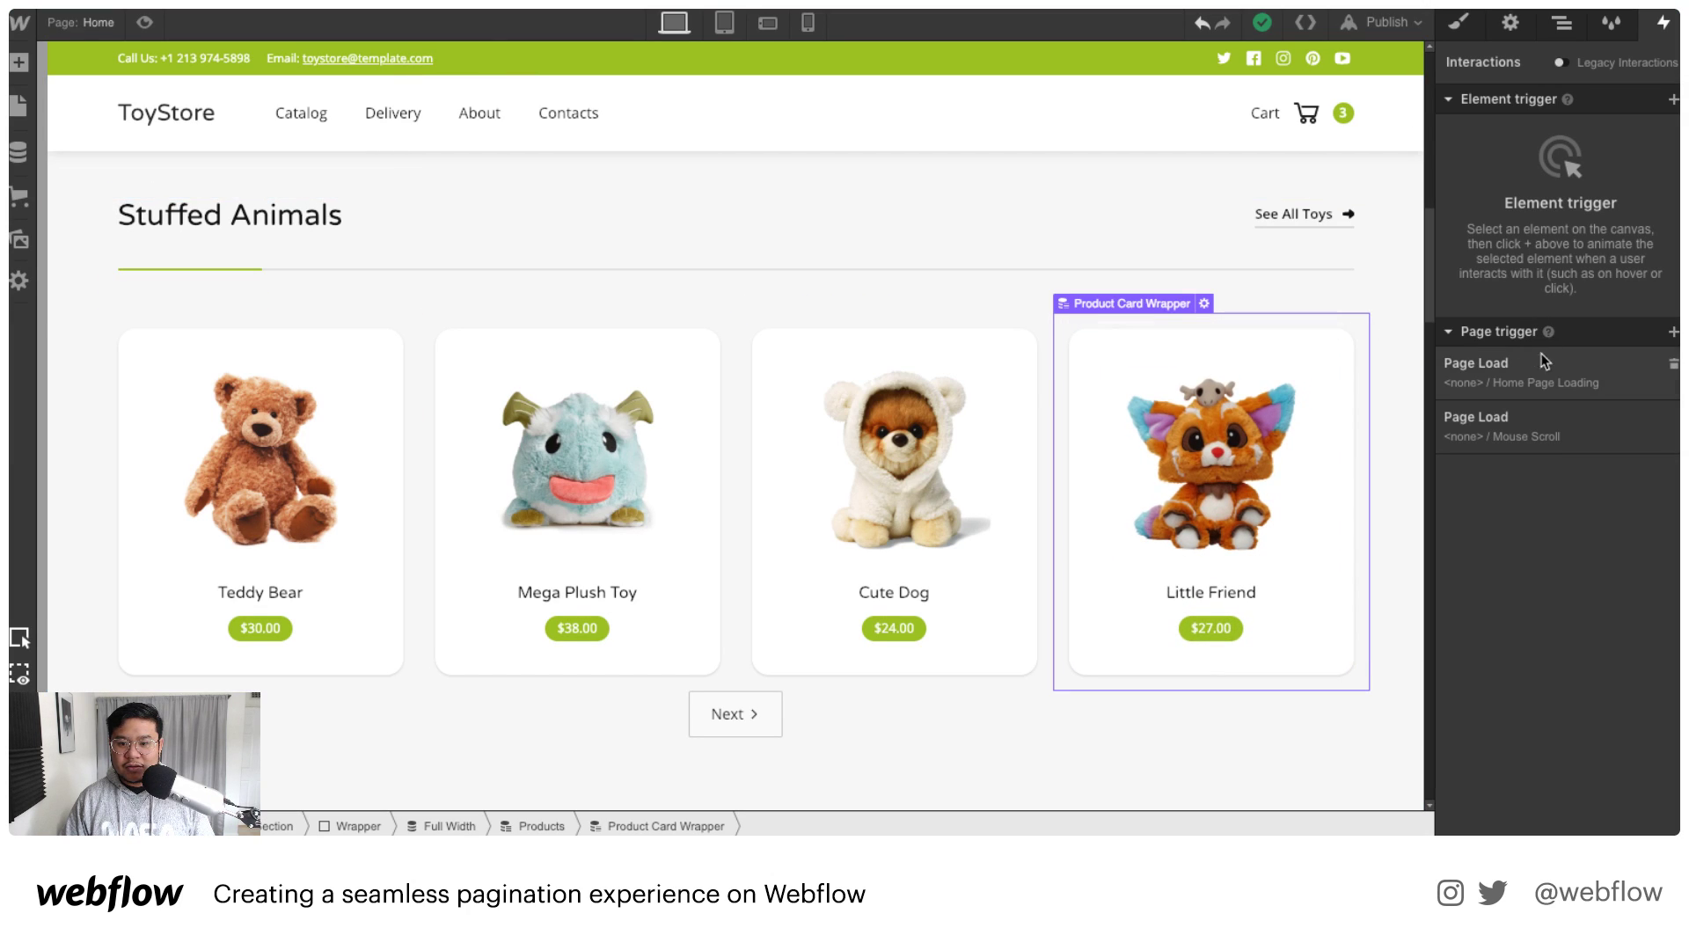
click(1561, 24)
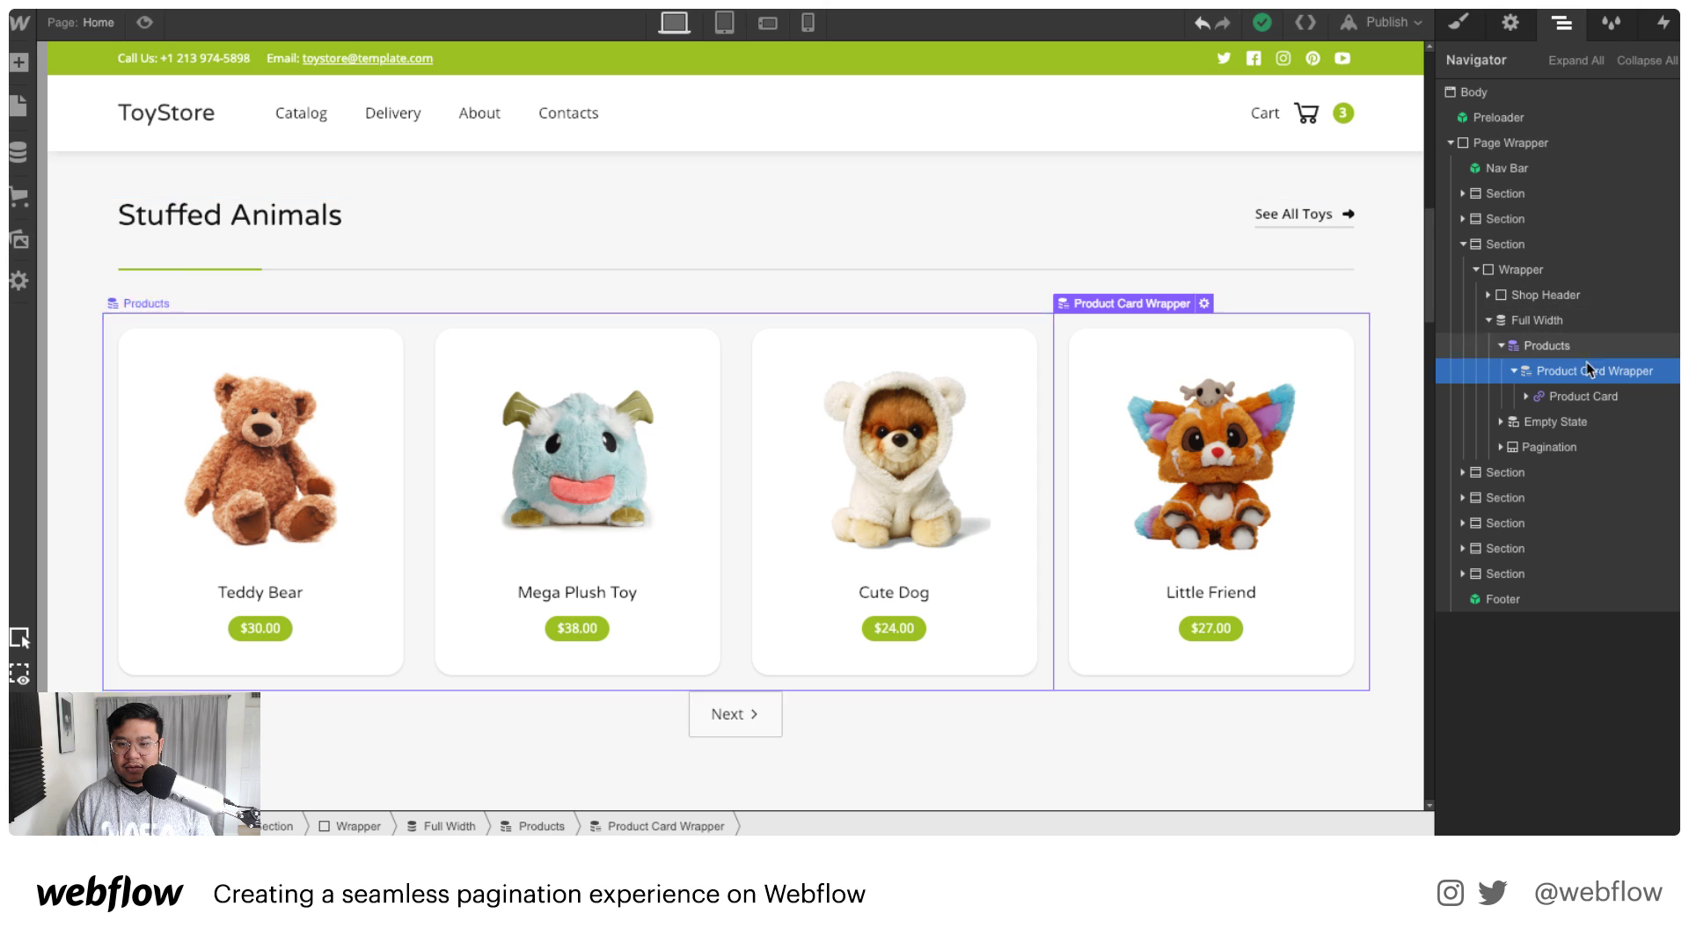
click(1546, 345)
click(1537, 320)
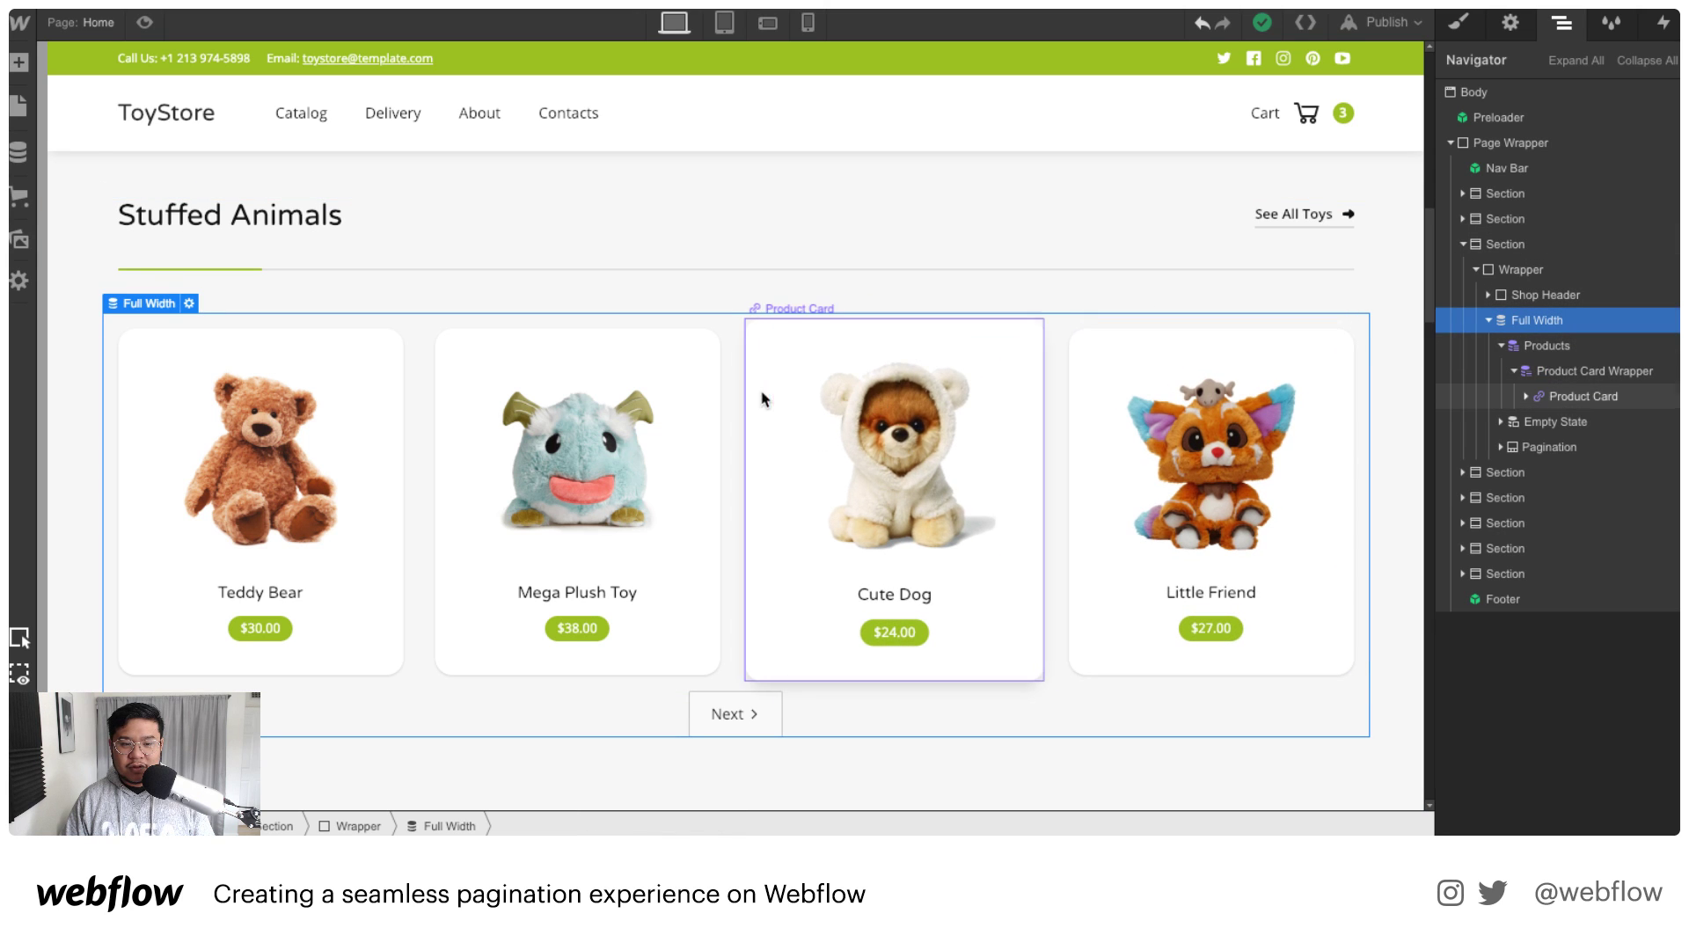
Step: Preview the Home page down to the Stuffed Animals section and publish the site to the selected webflow.io domain
scroll(313, 204, up, 10)
click(144, 22)
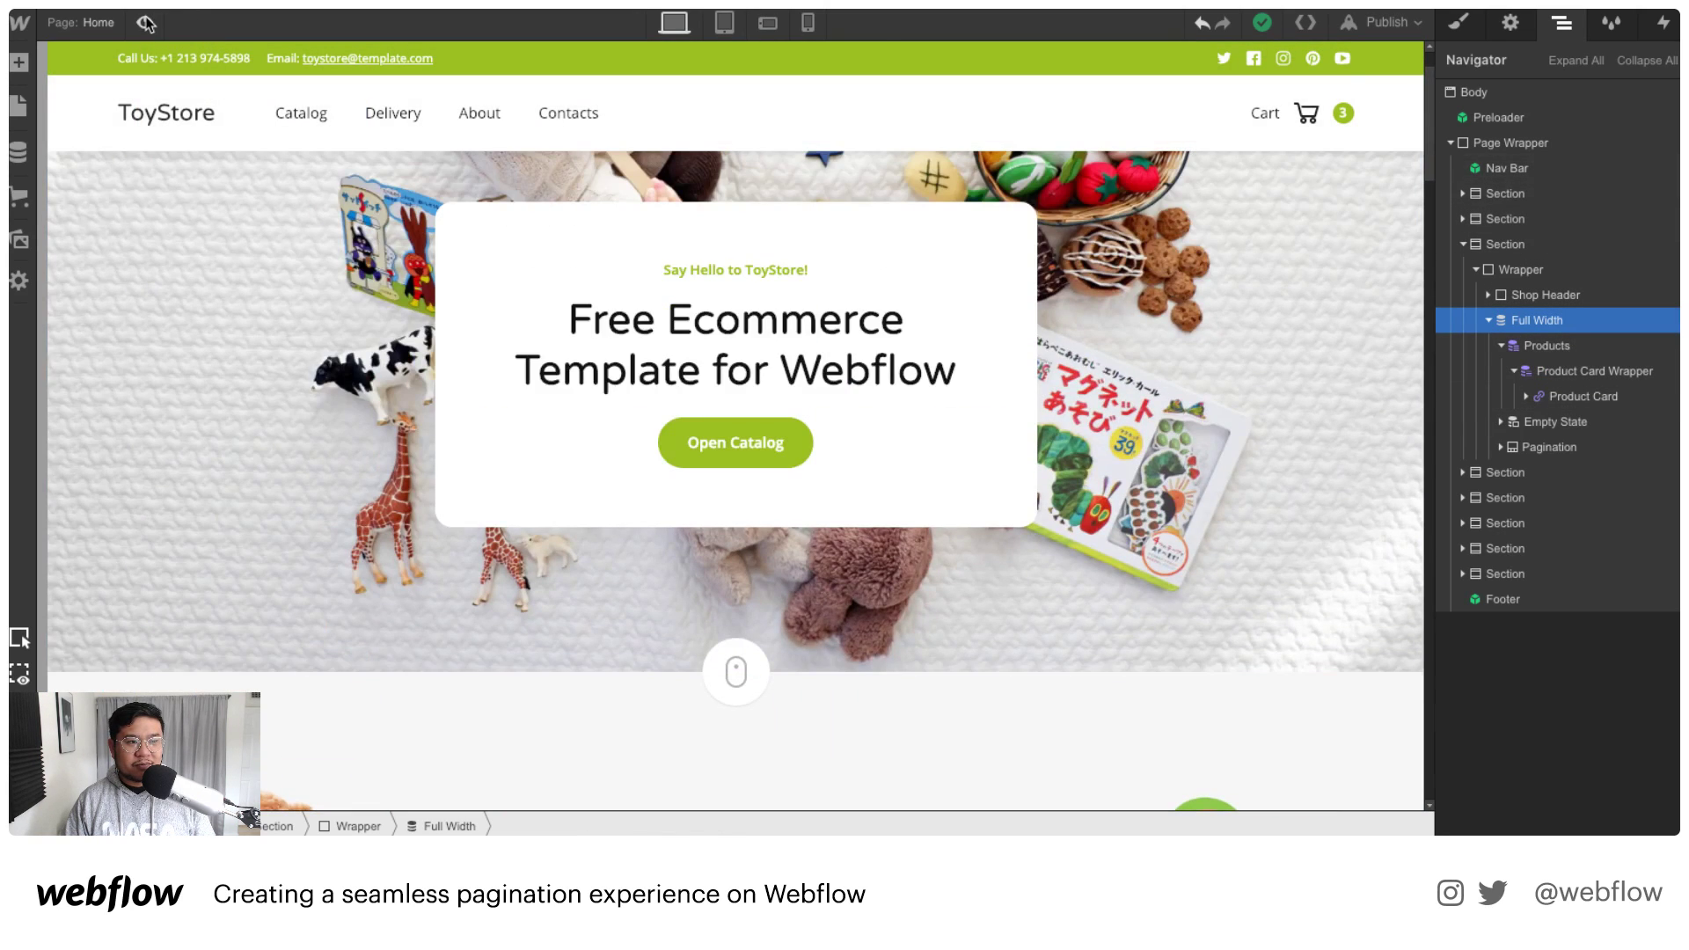
scroll(539, 413, down, 10)
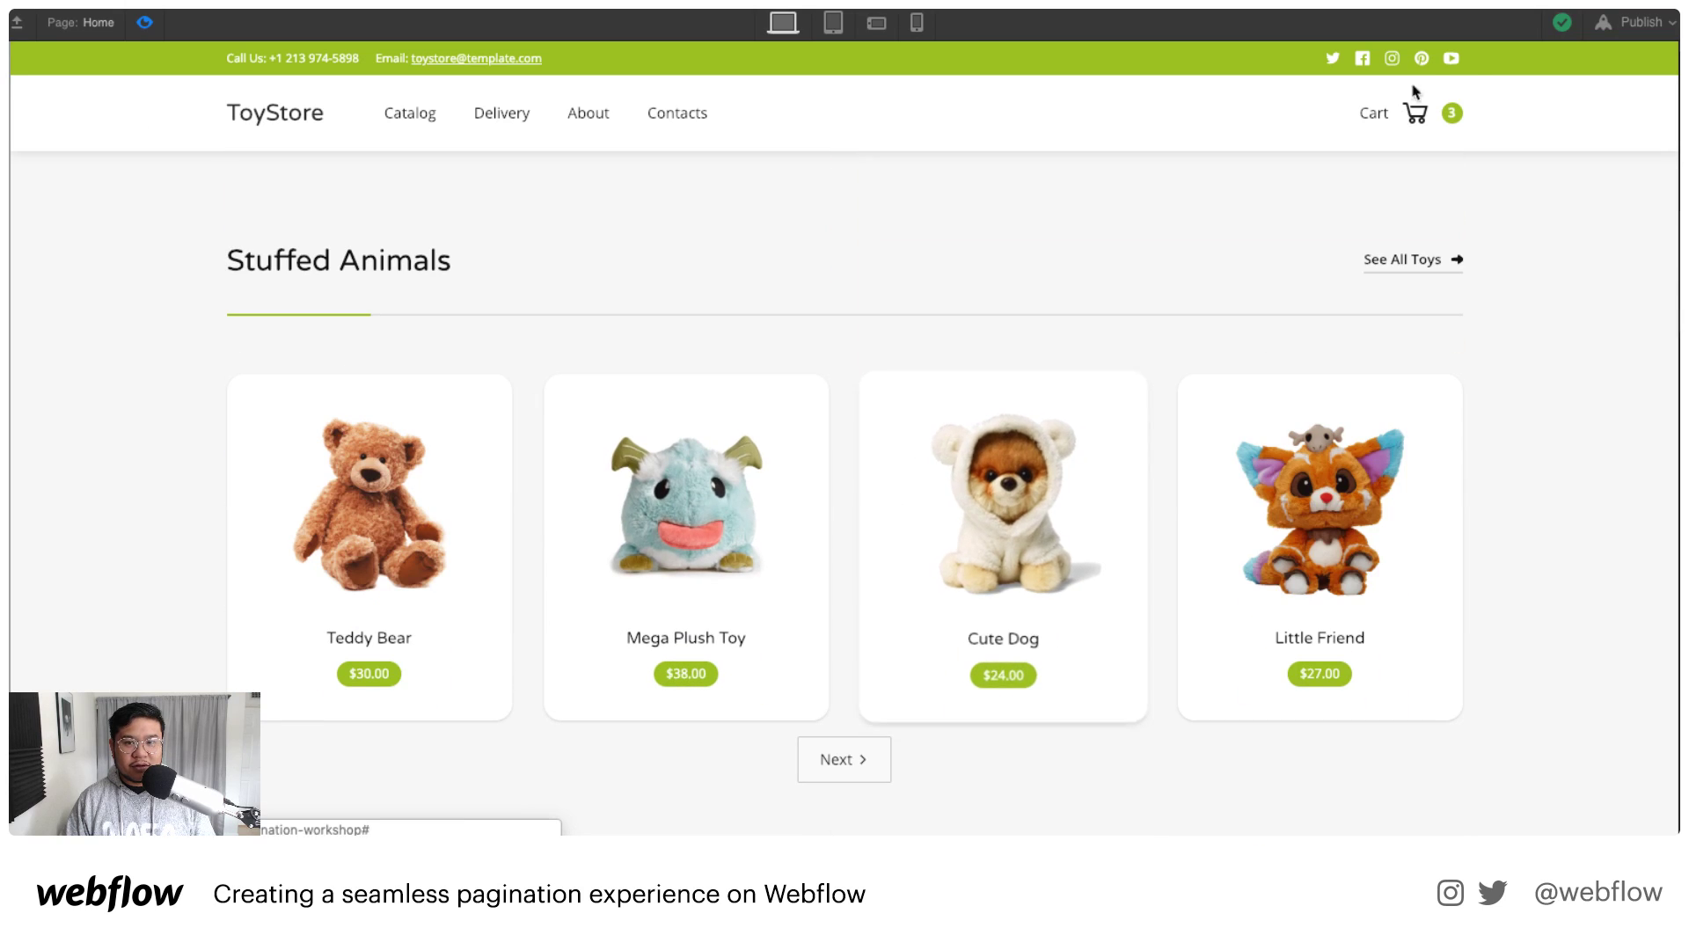
click(1641, 22)
click(1452, 228)
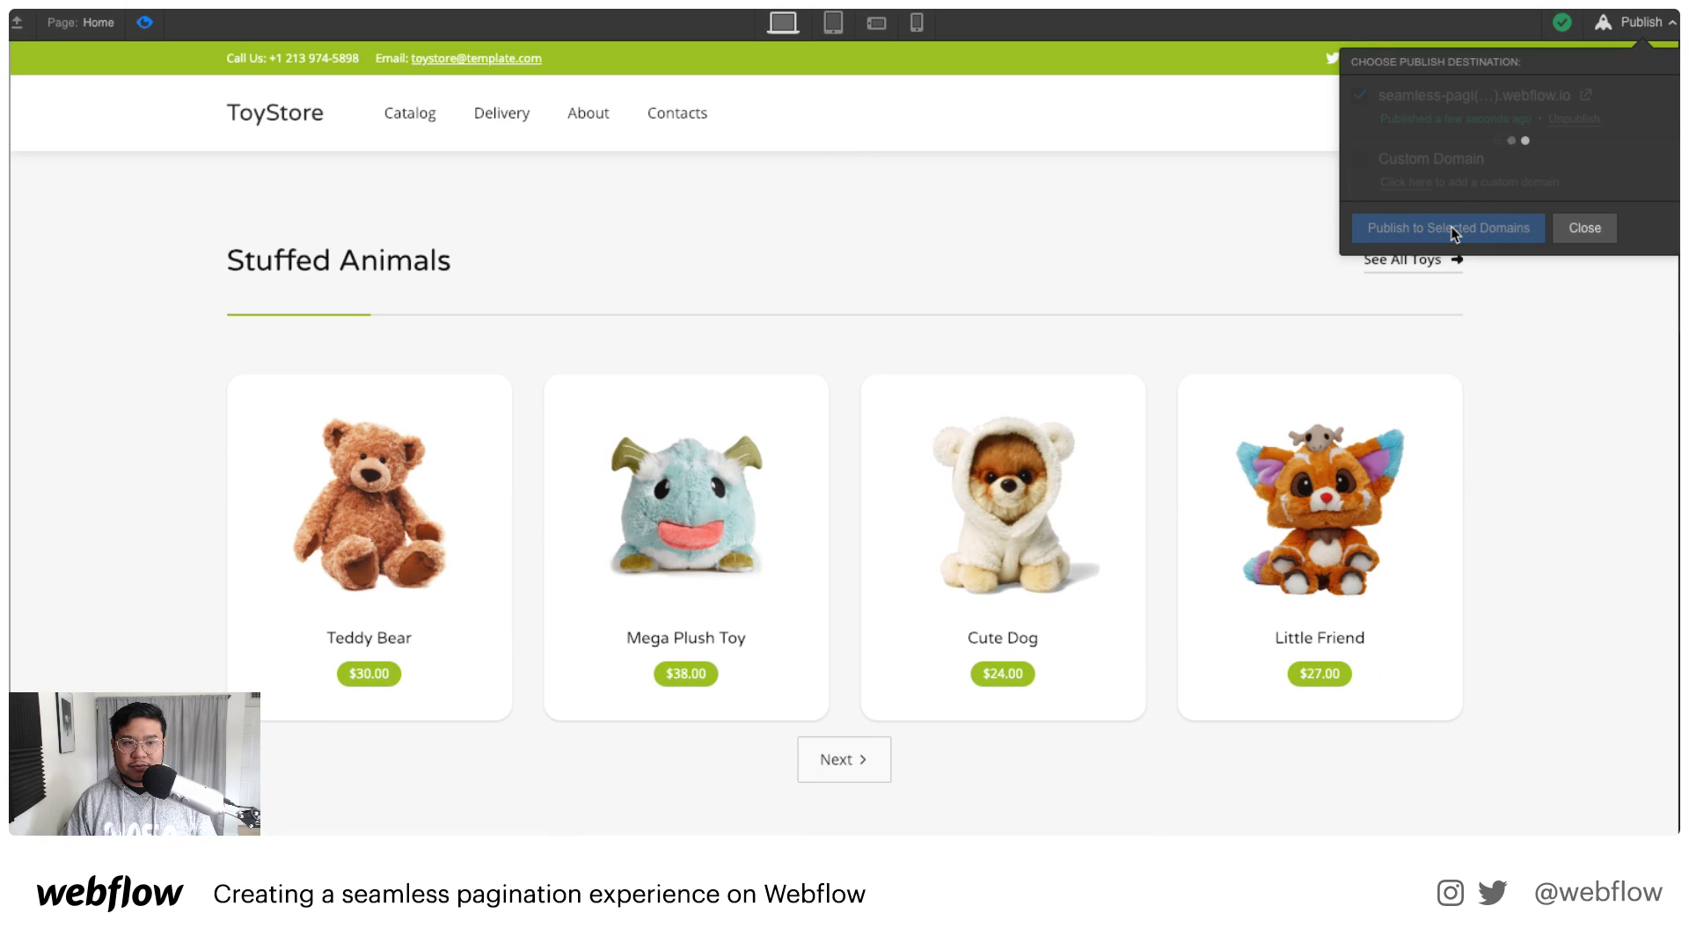
Step: Refresh the live site and check whether the Stuffed Animals cards load in their section
key(ctrl+Tab)
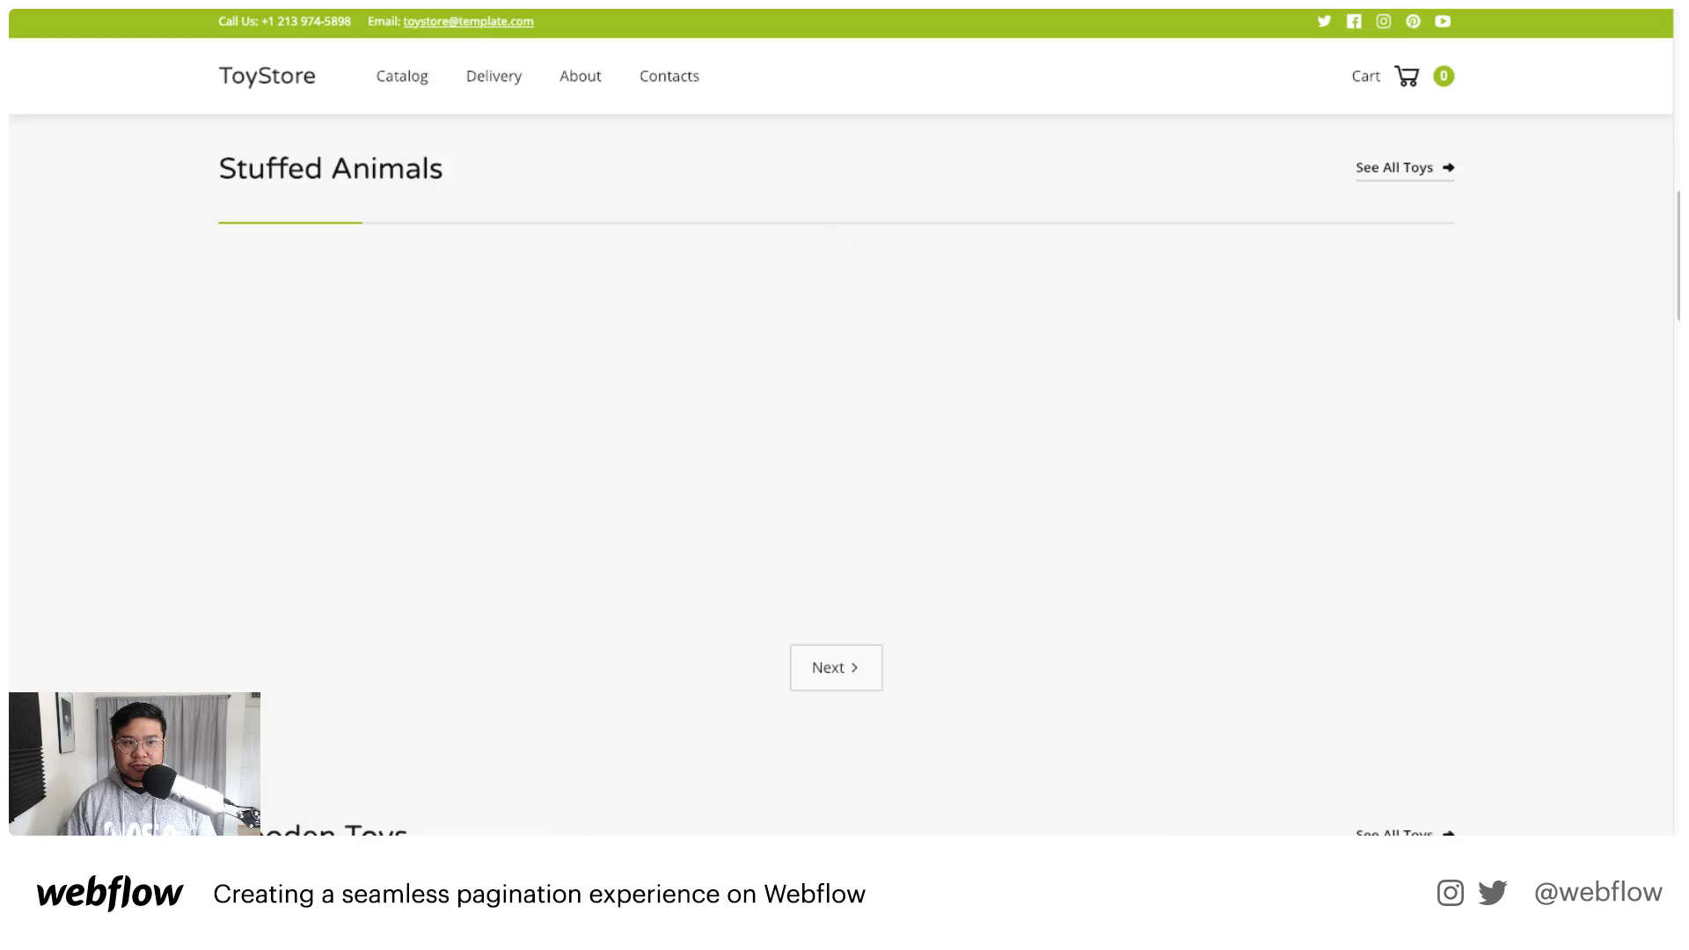
scroll(469, 150, up, 10)
key(super+r)
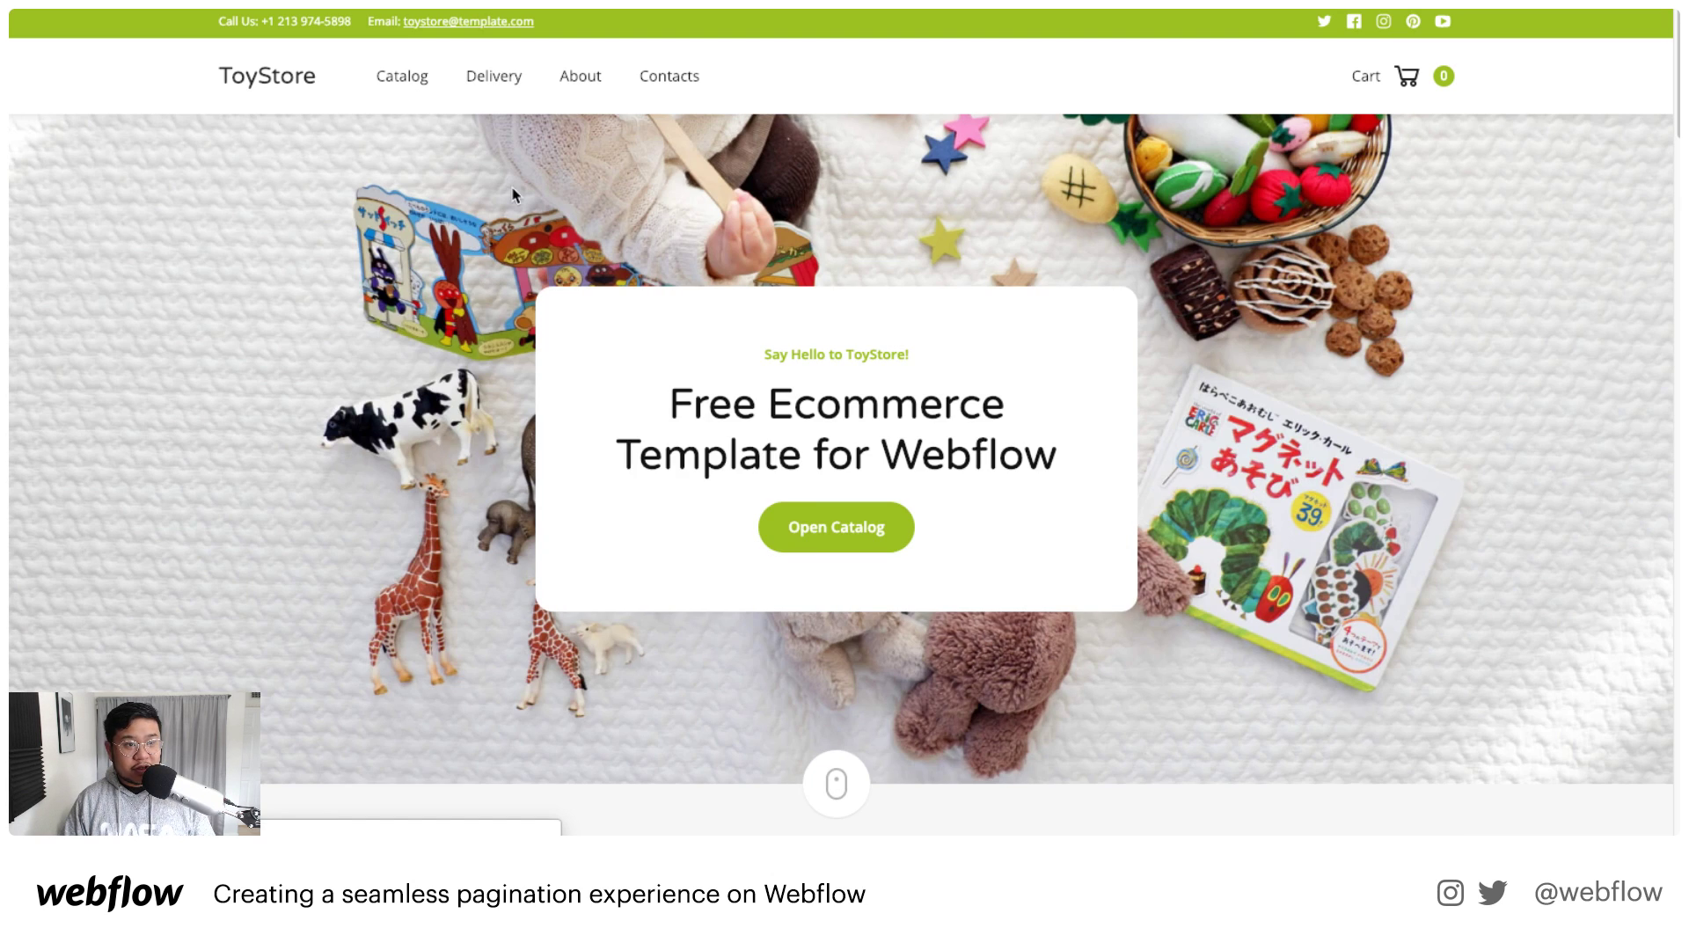
scroll(630, 415, down, 4)
scroll(630, 416, down, 5)
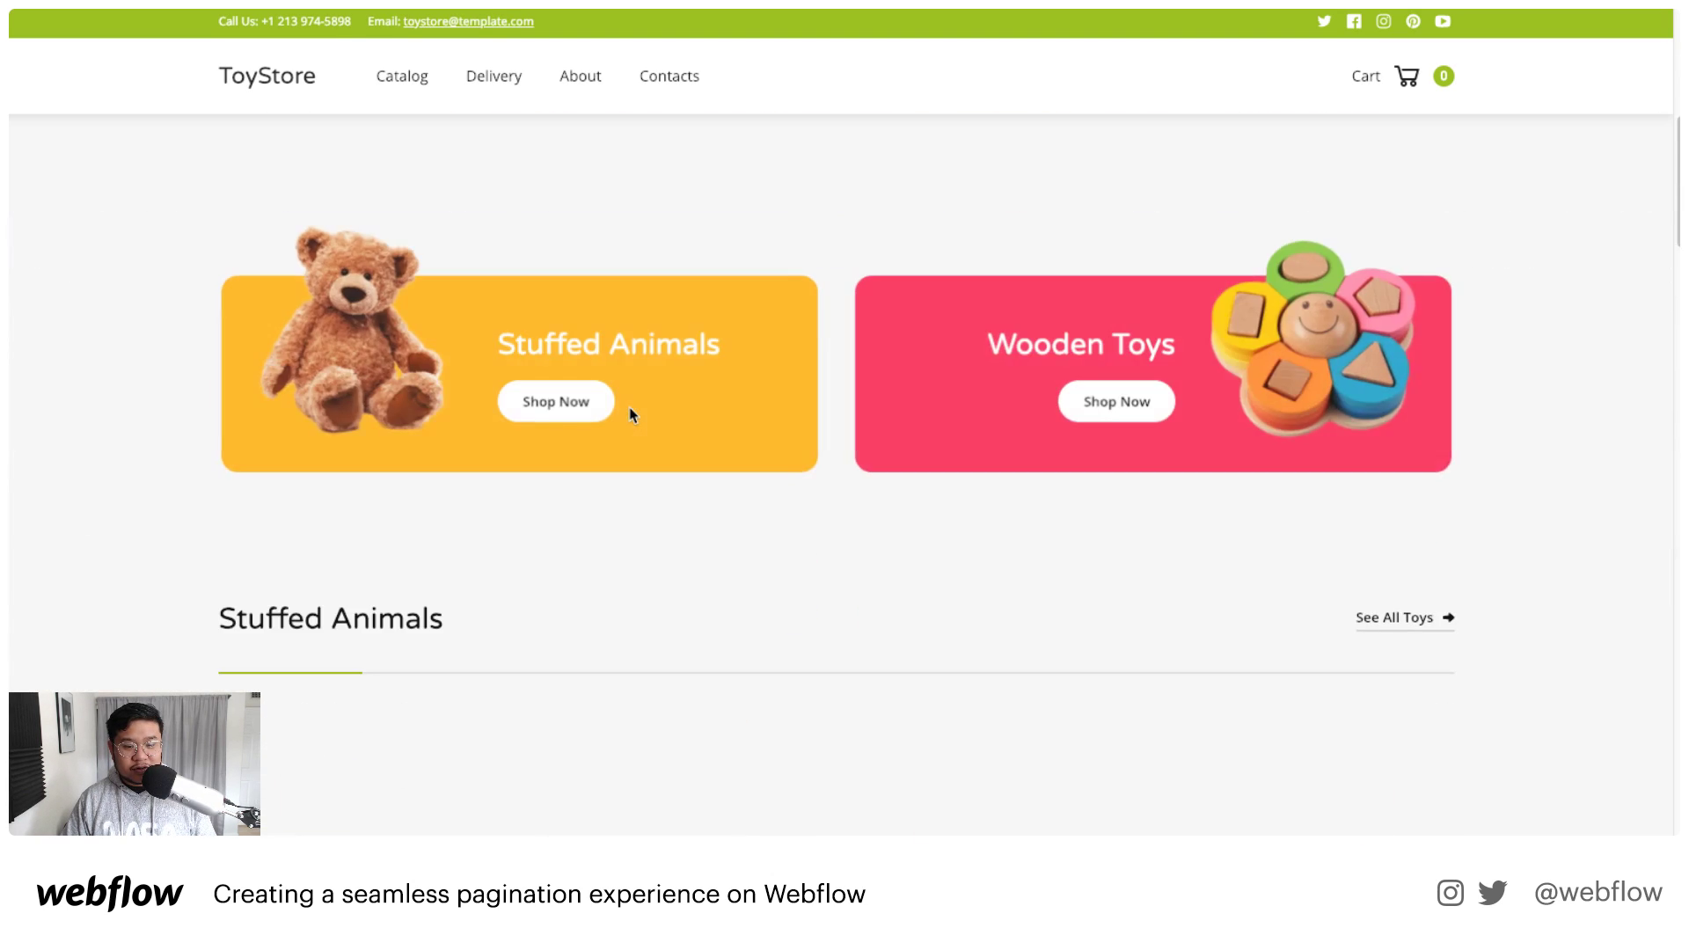
scroll(630, 411, down, 2)
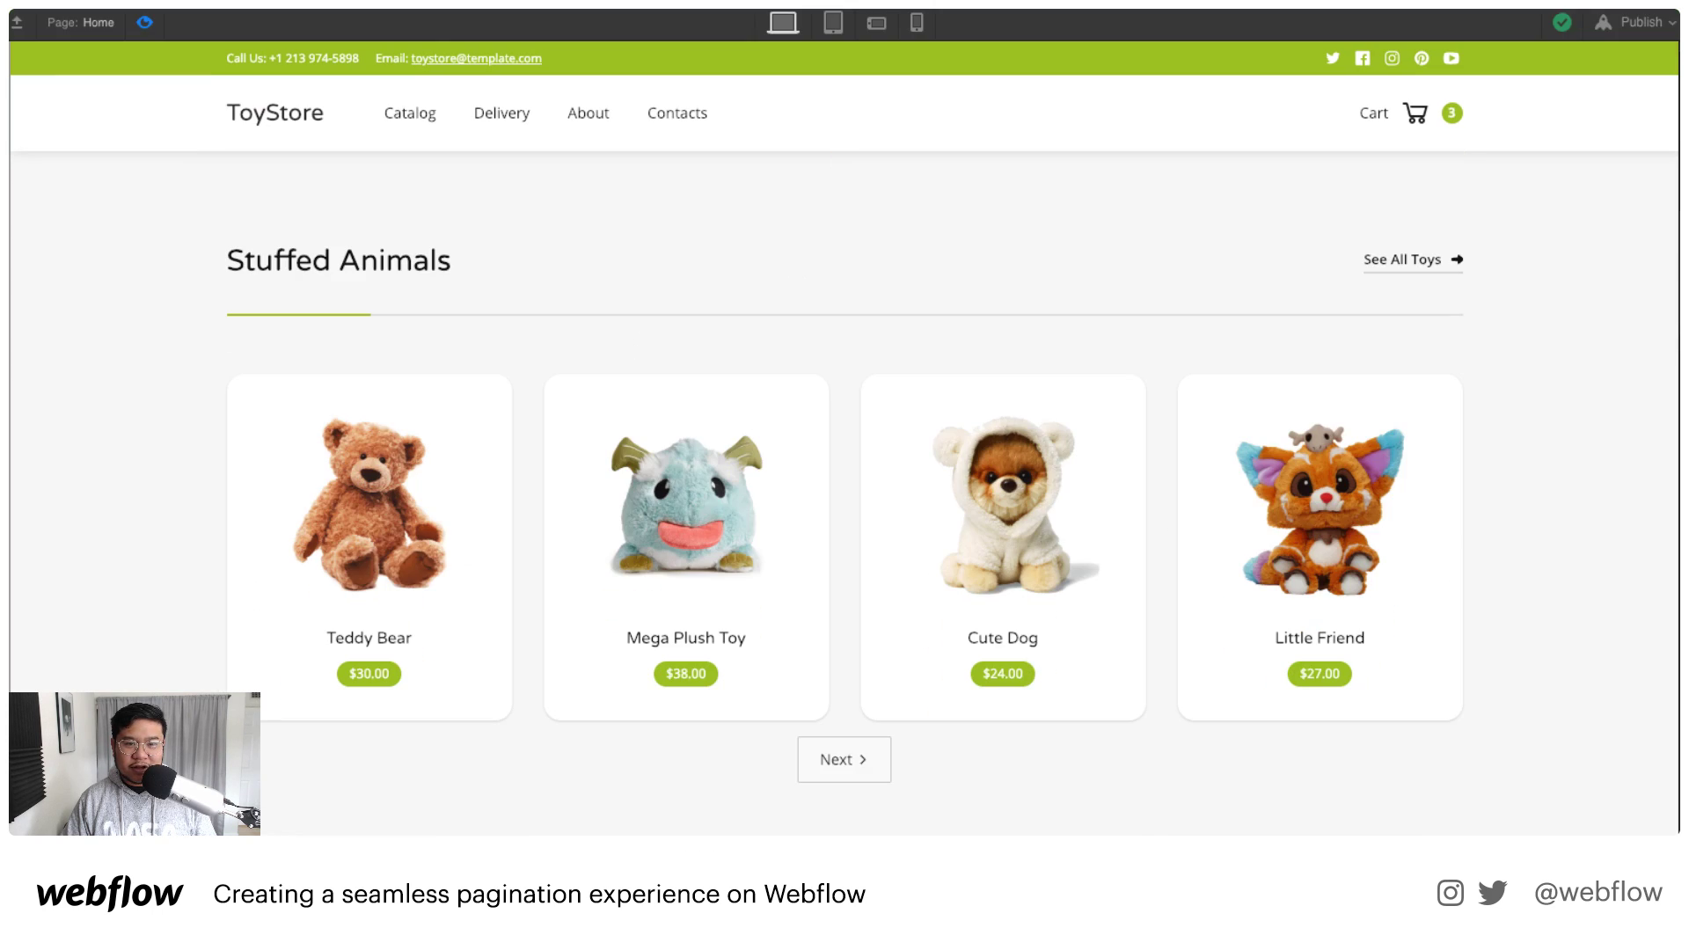
Step: Unpublish the site from its webflow.io domain and publish it there again
click(1628, 24)
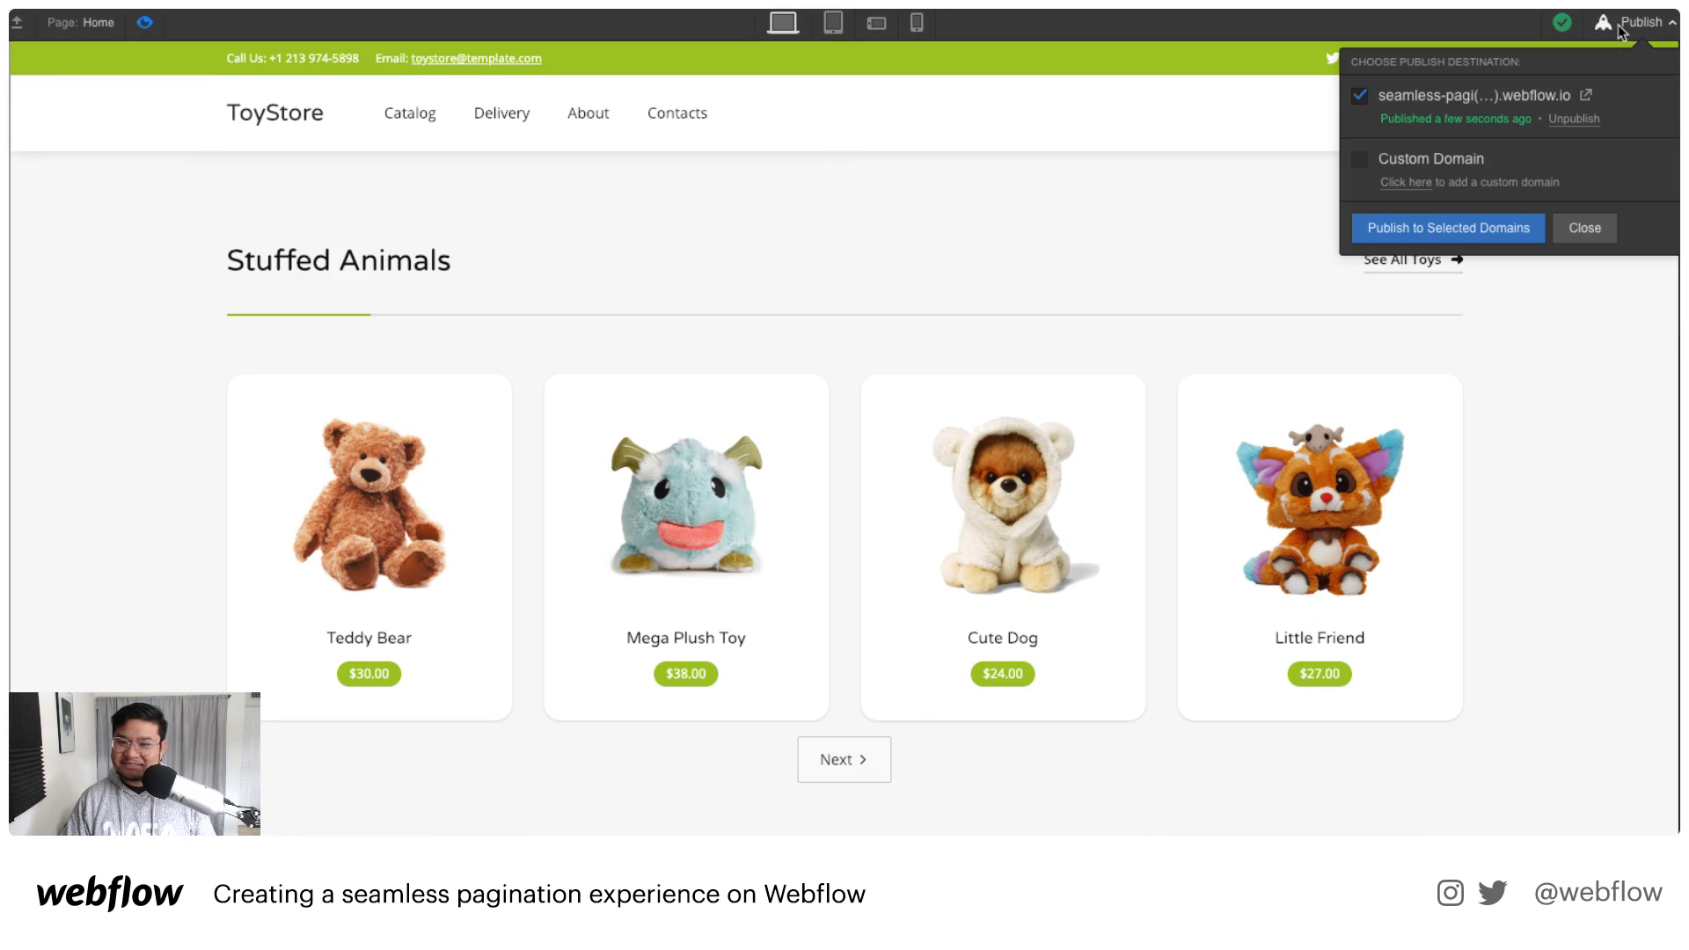
click(1589, 118)
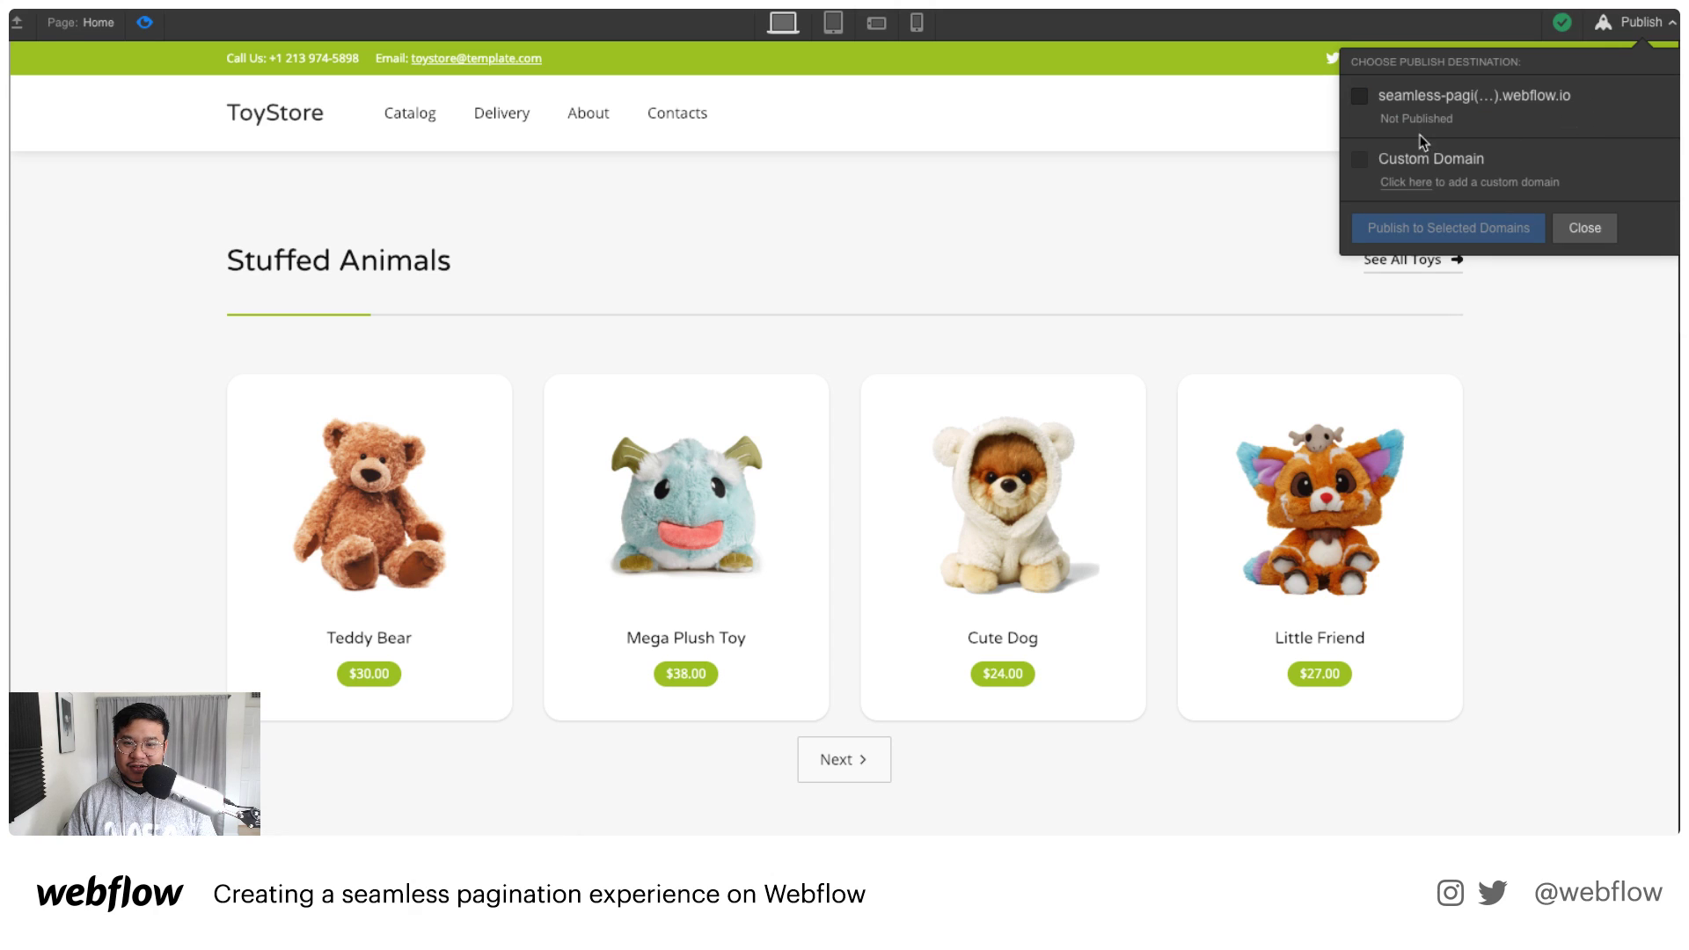
click(1392, 236)
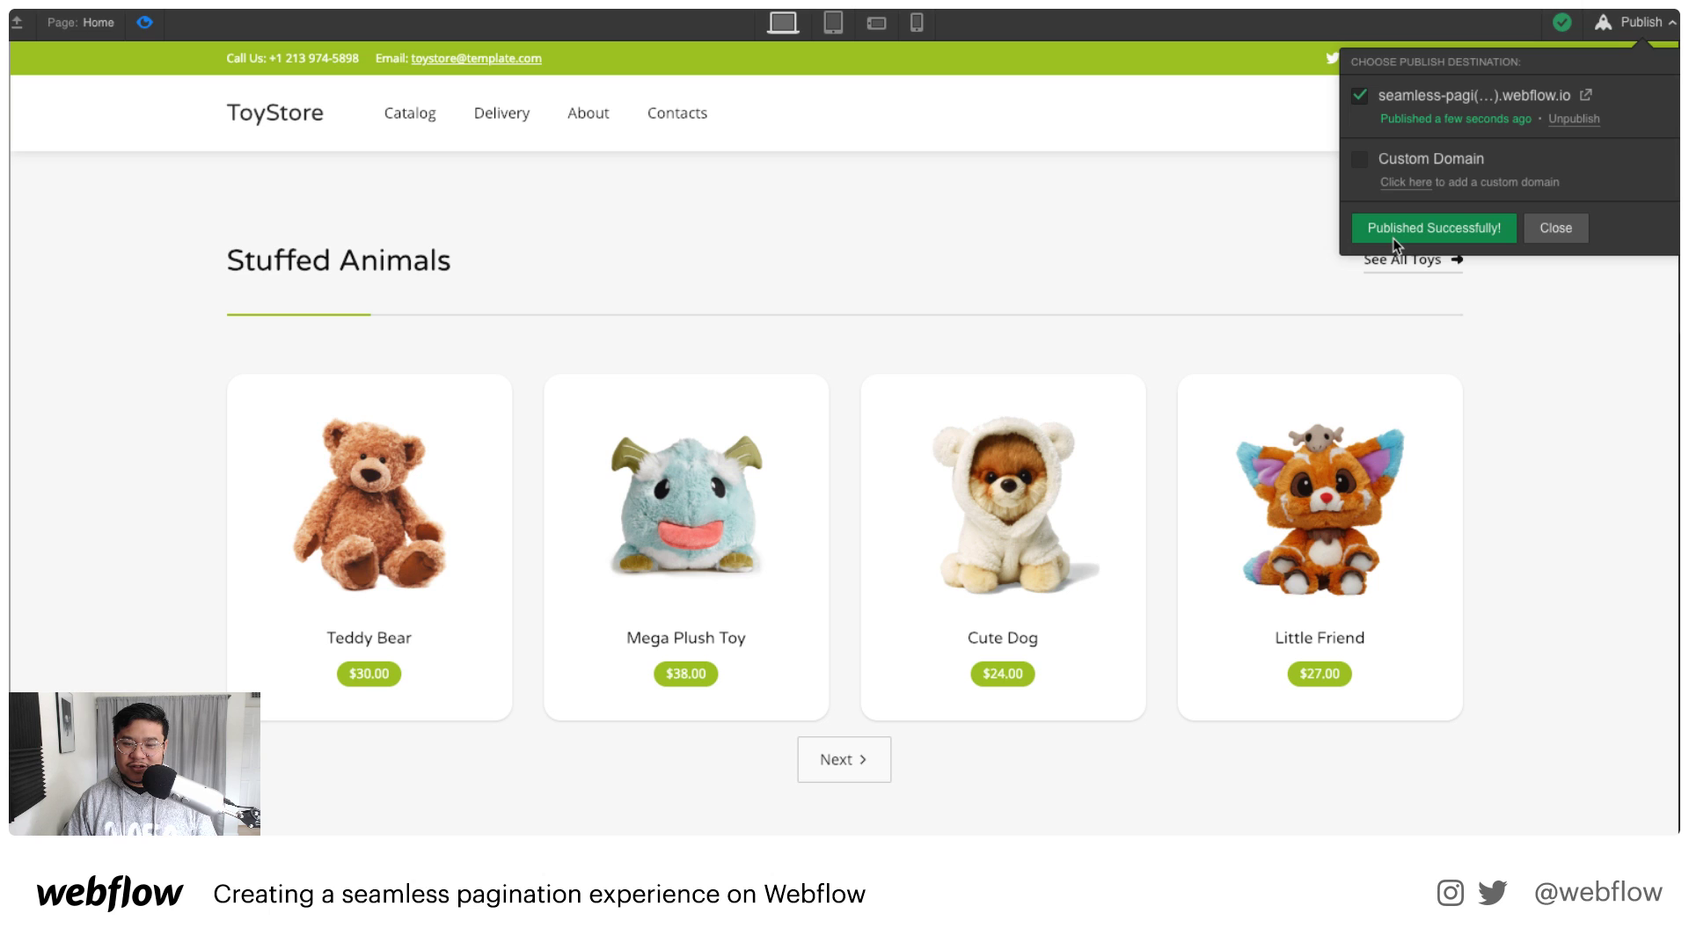
click(1584, 230)
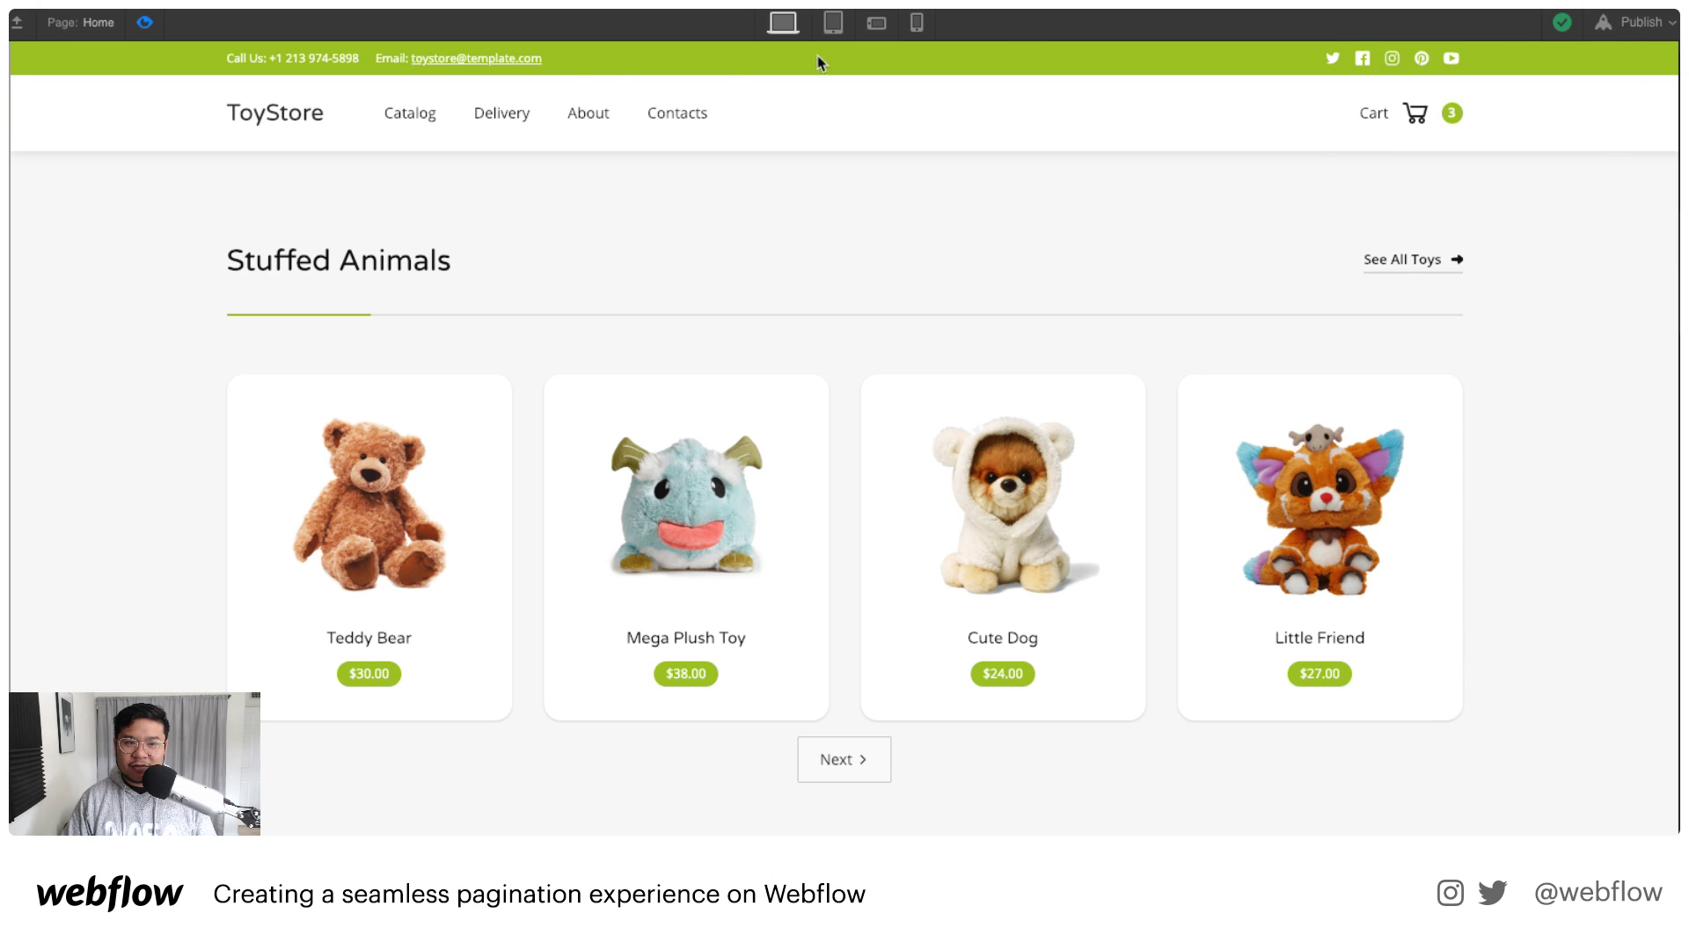
click(145, 22)
Step: Reload the live home page and test the pagination of the Stuffed Animals list
key(ctrl+Tab)
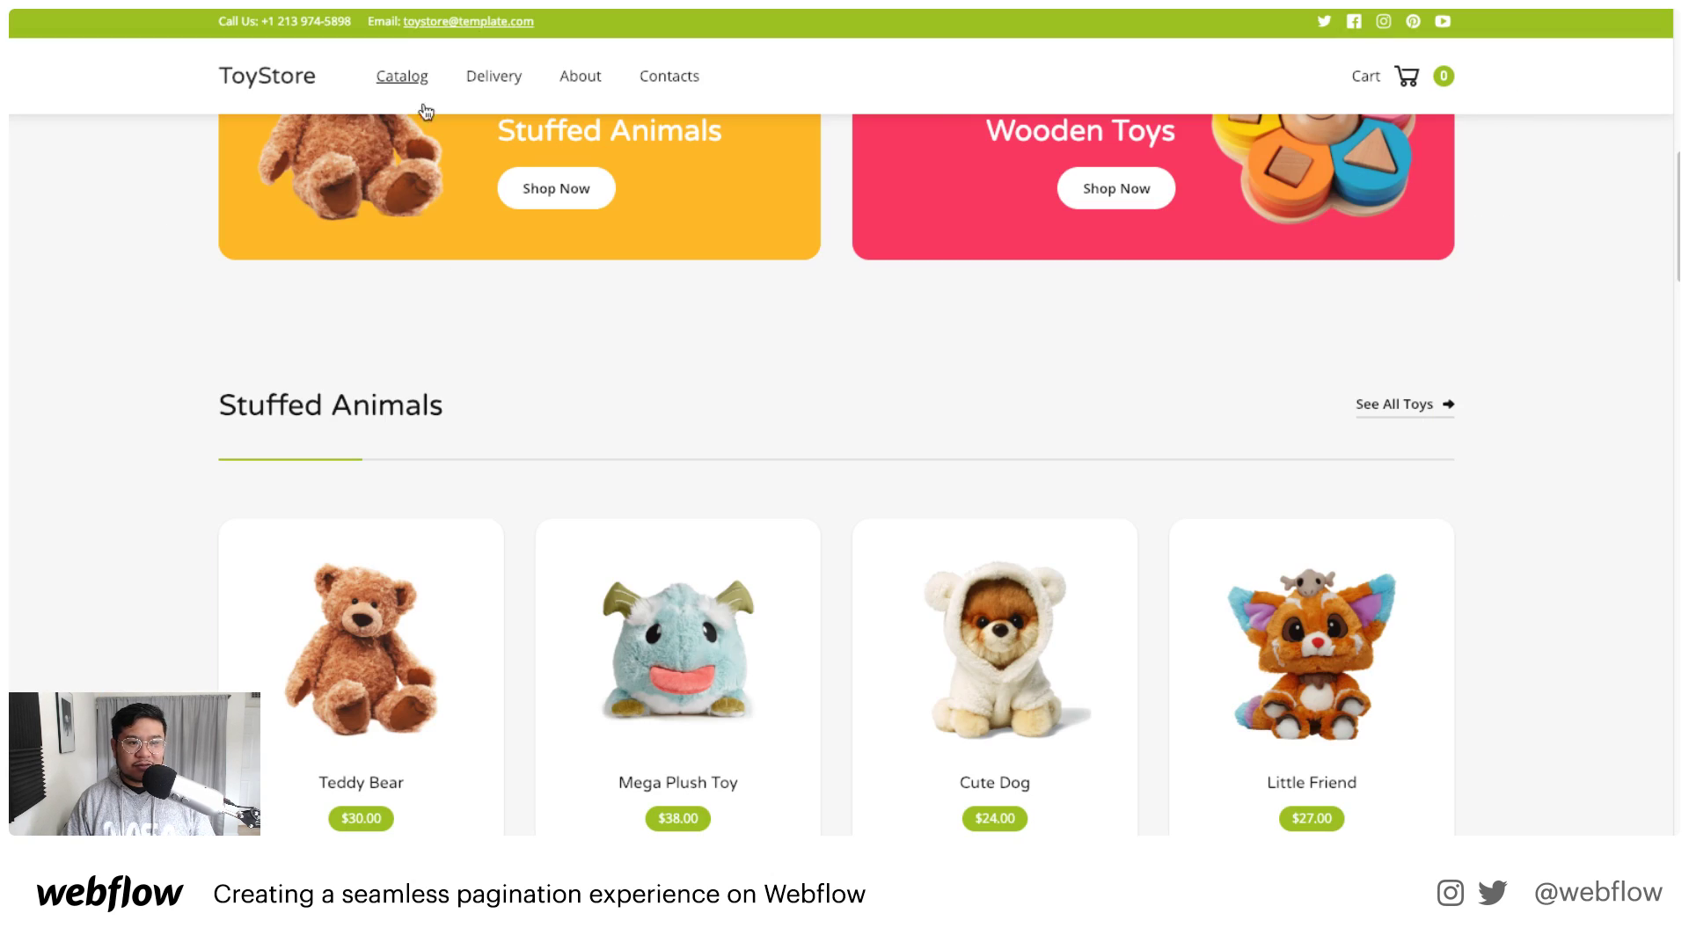
key(super+r)
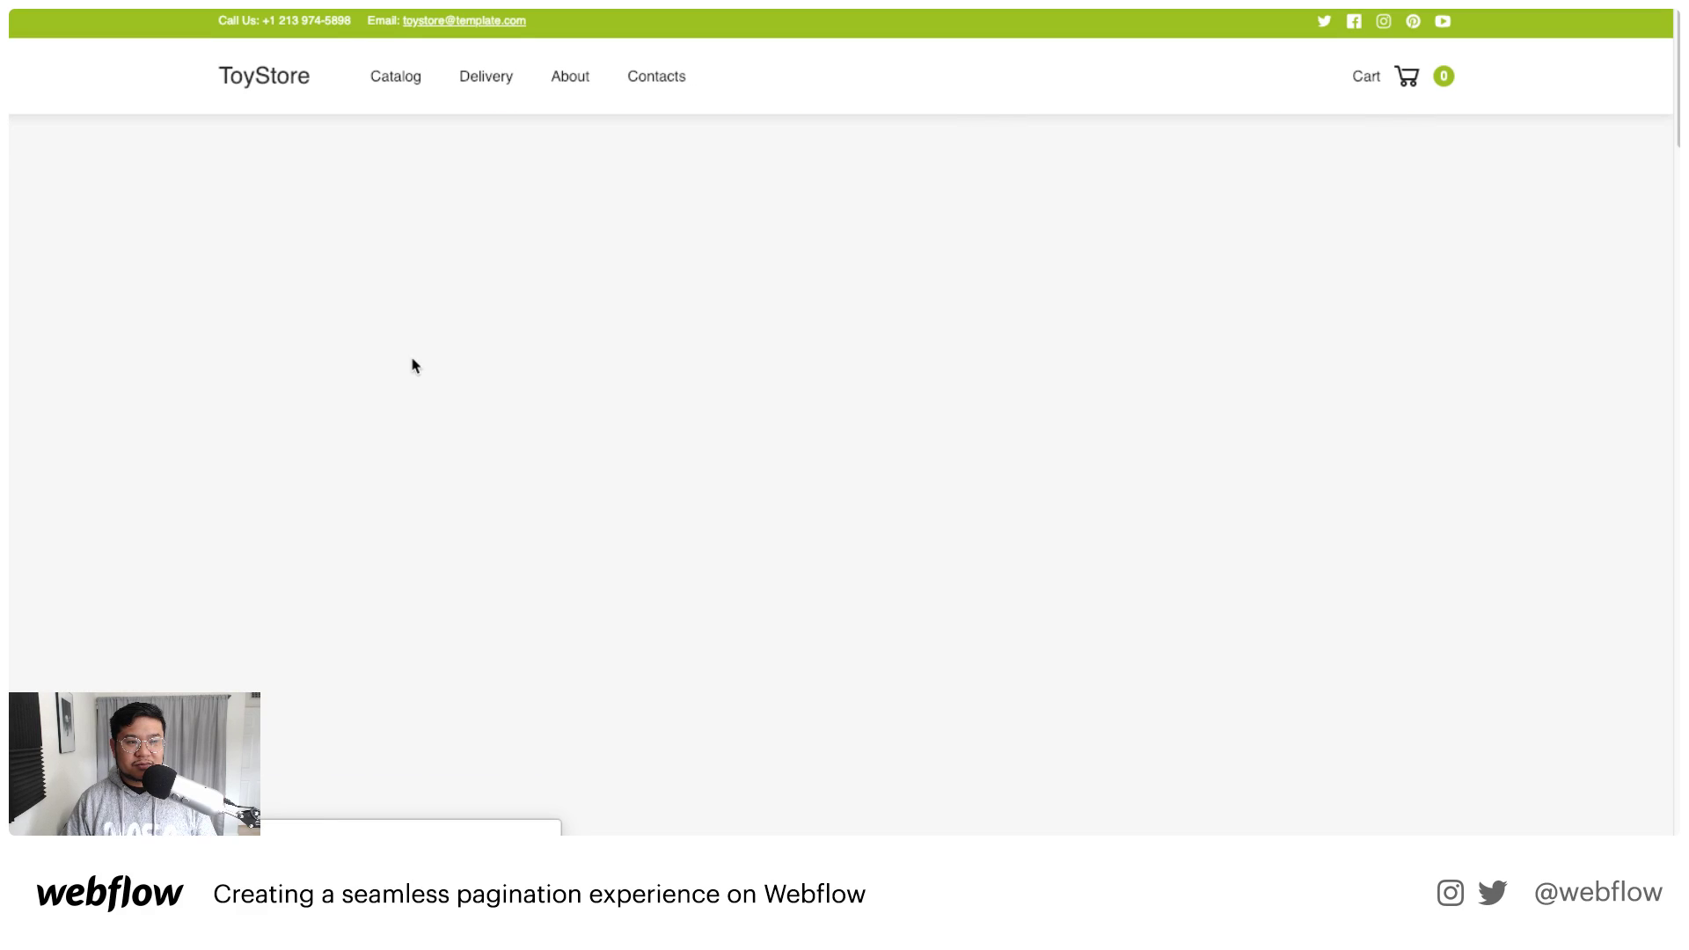
scroll(413, 360, down, 10)
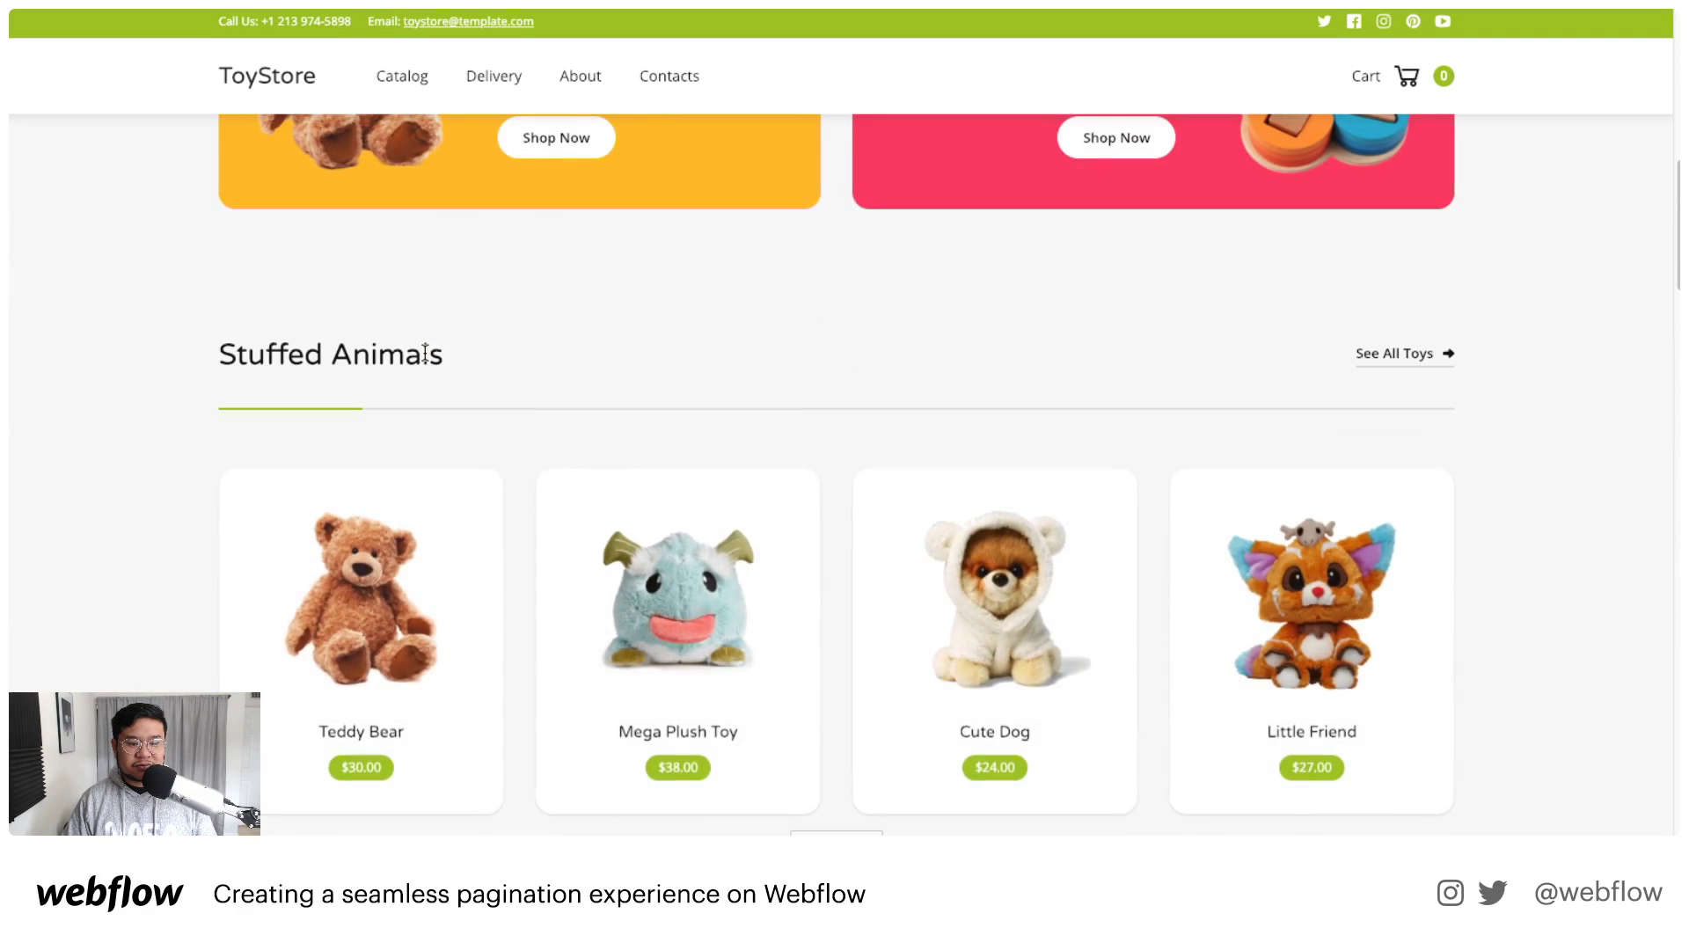
scroll(425, 353, down, 4)
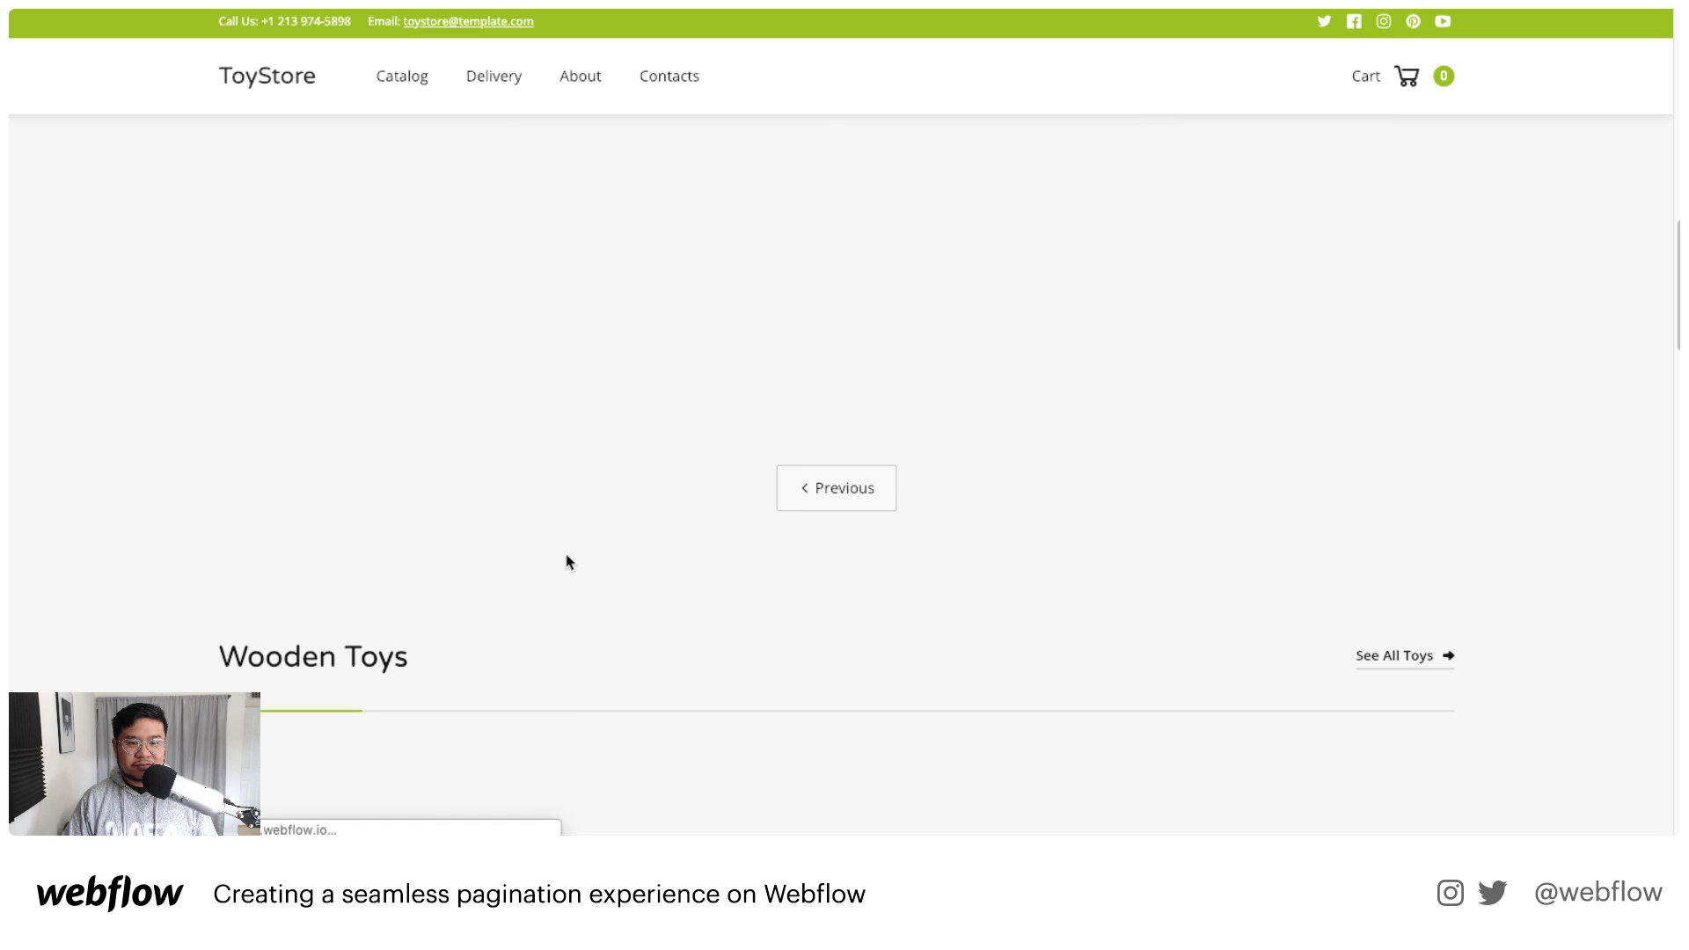
scroll(615, 541, down, 3)
click(836, 521)
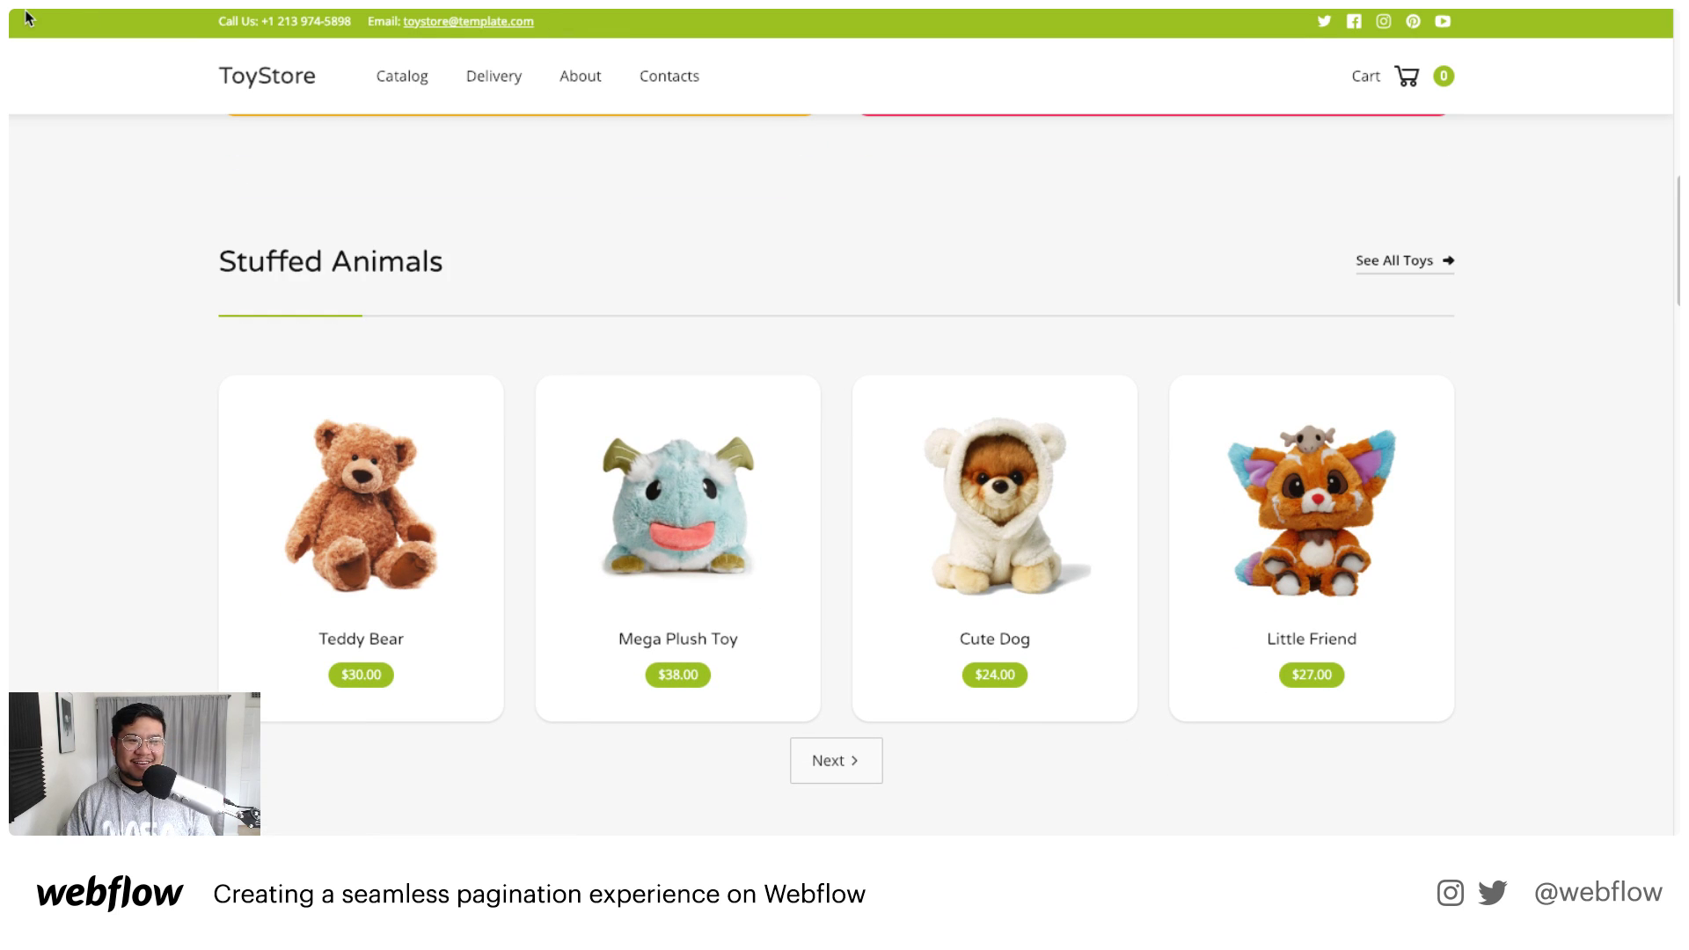
key(super+shift+n)
text(https://seamless-pagination-workshop.webflow.io)
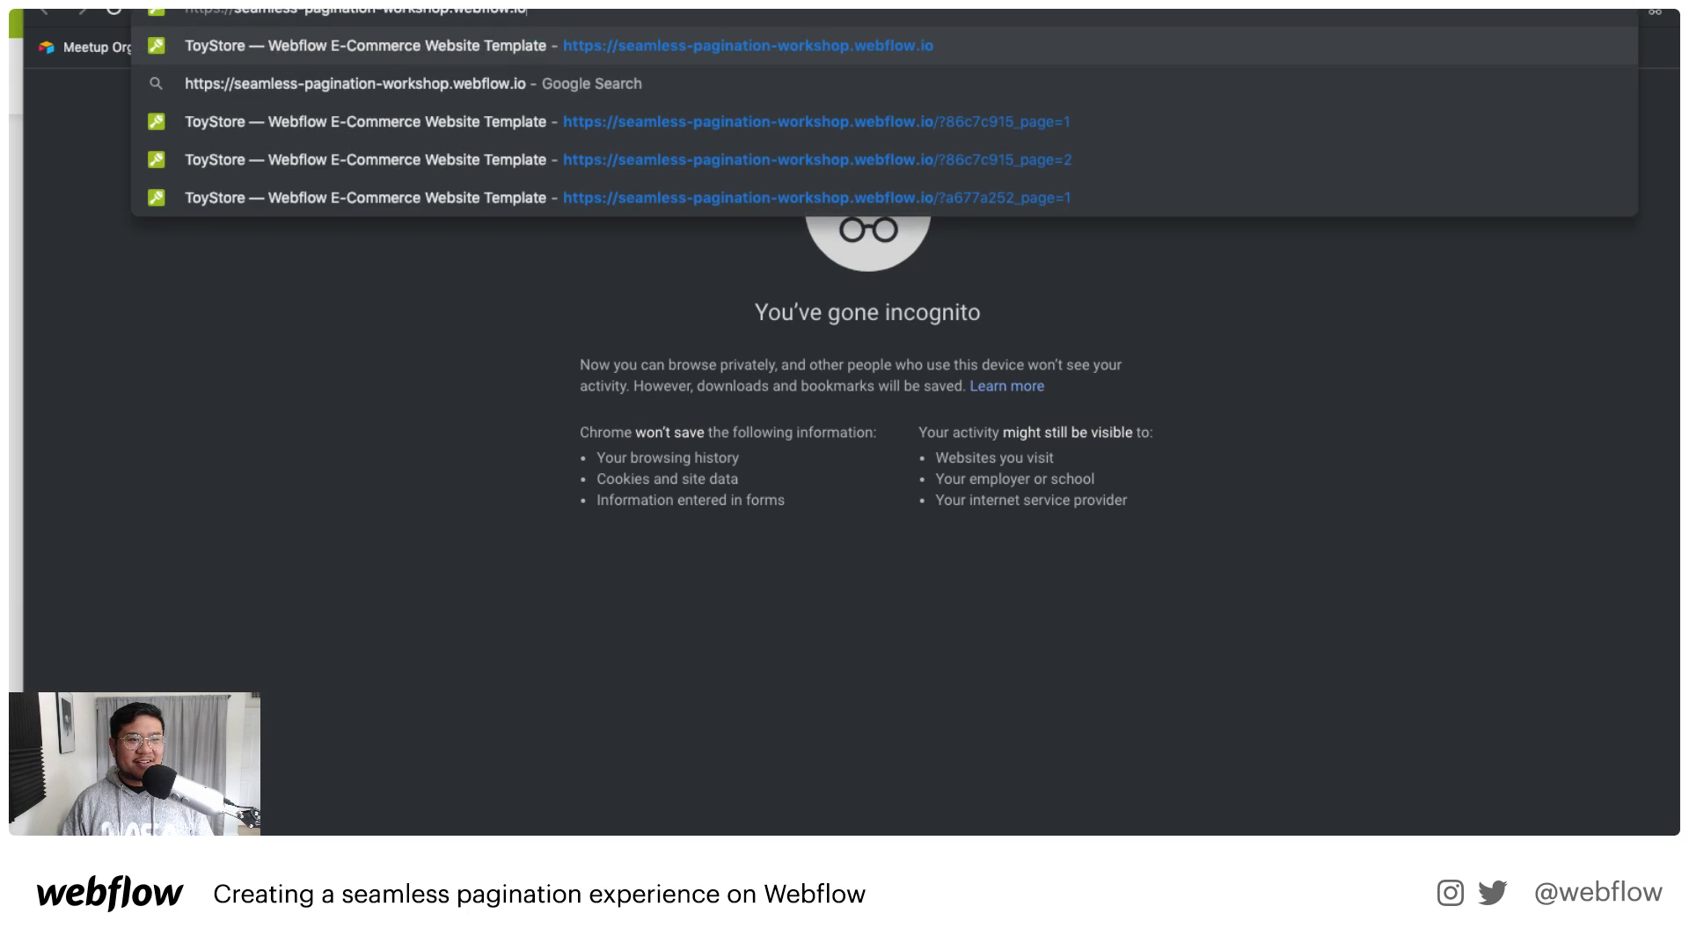
key(Return)
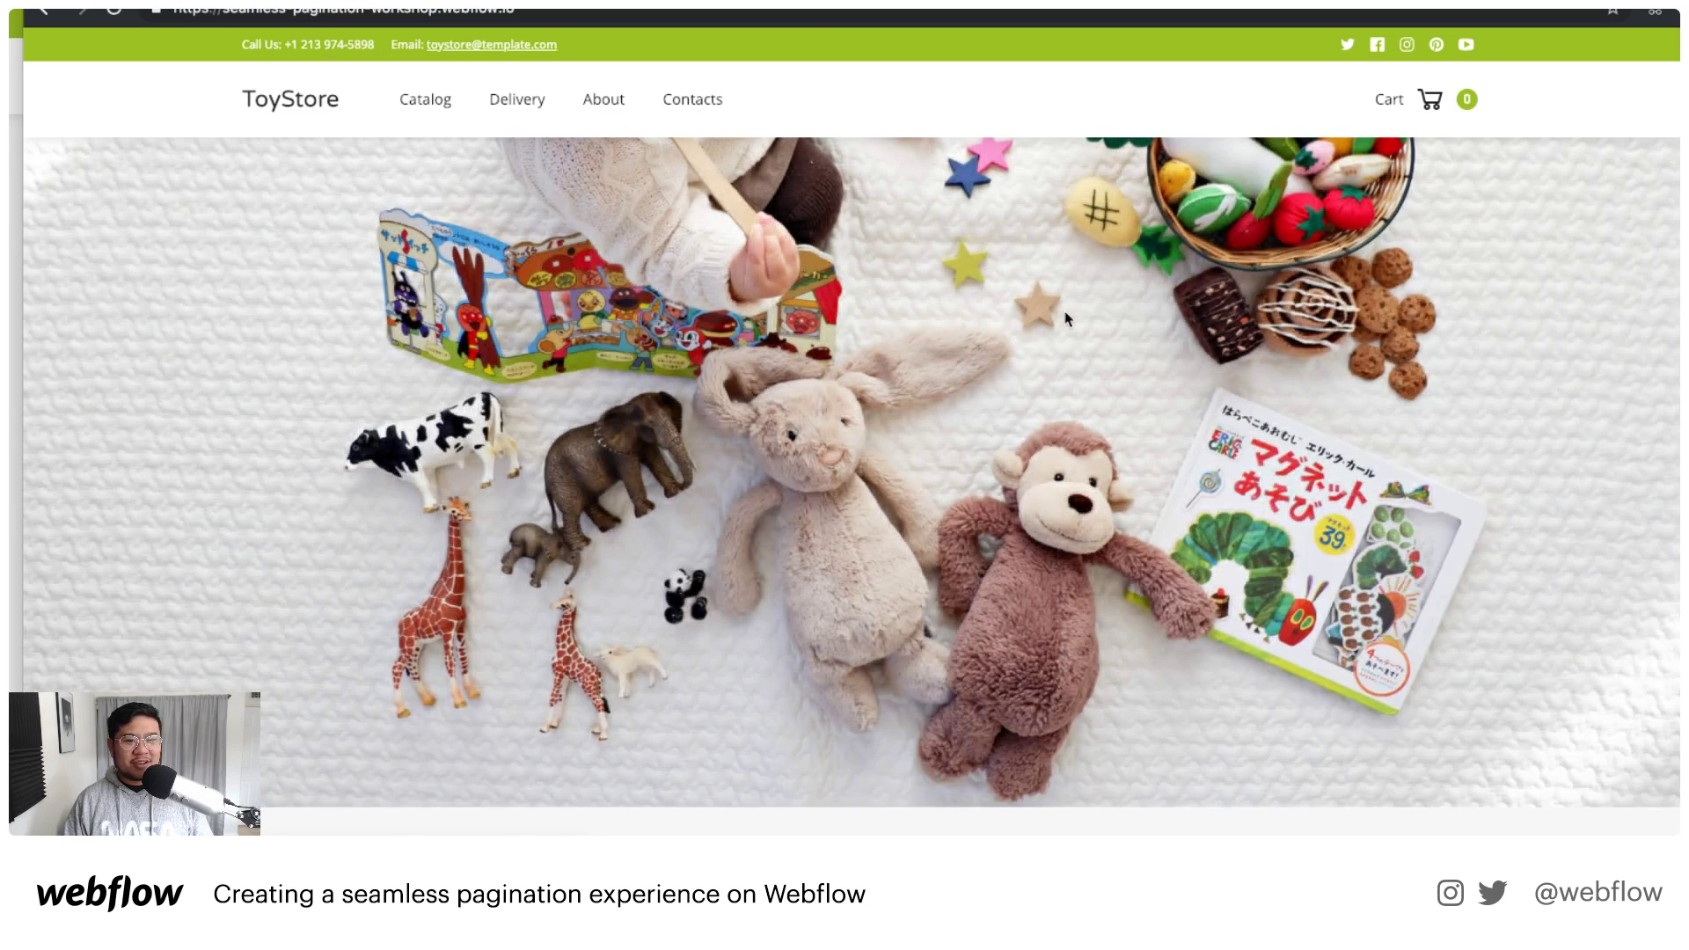
scroll(1100, 344, down, 10)
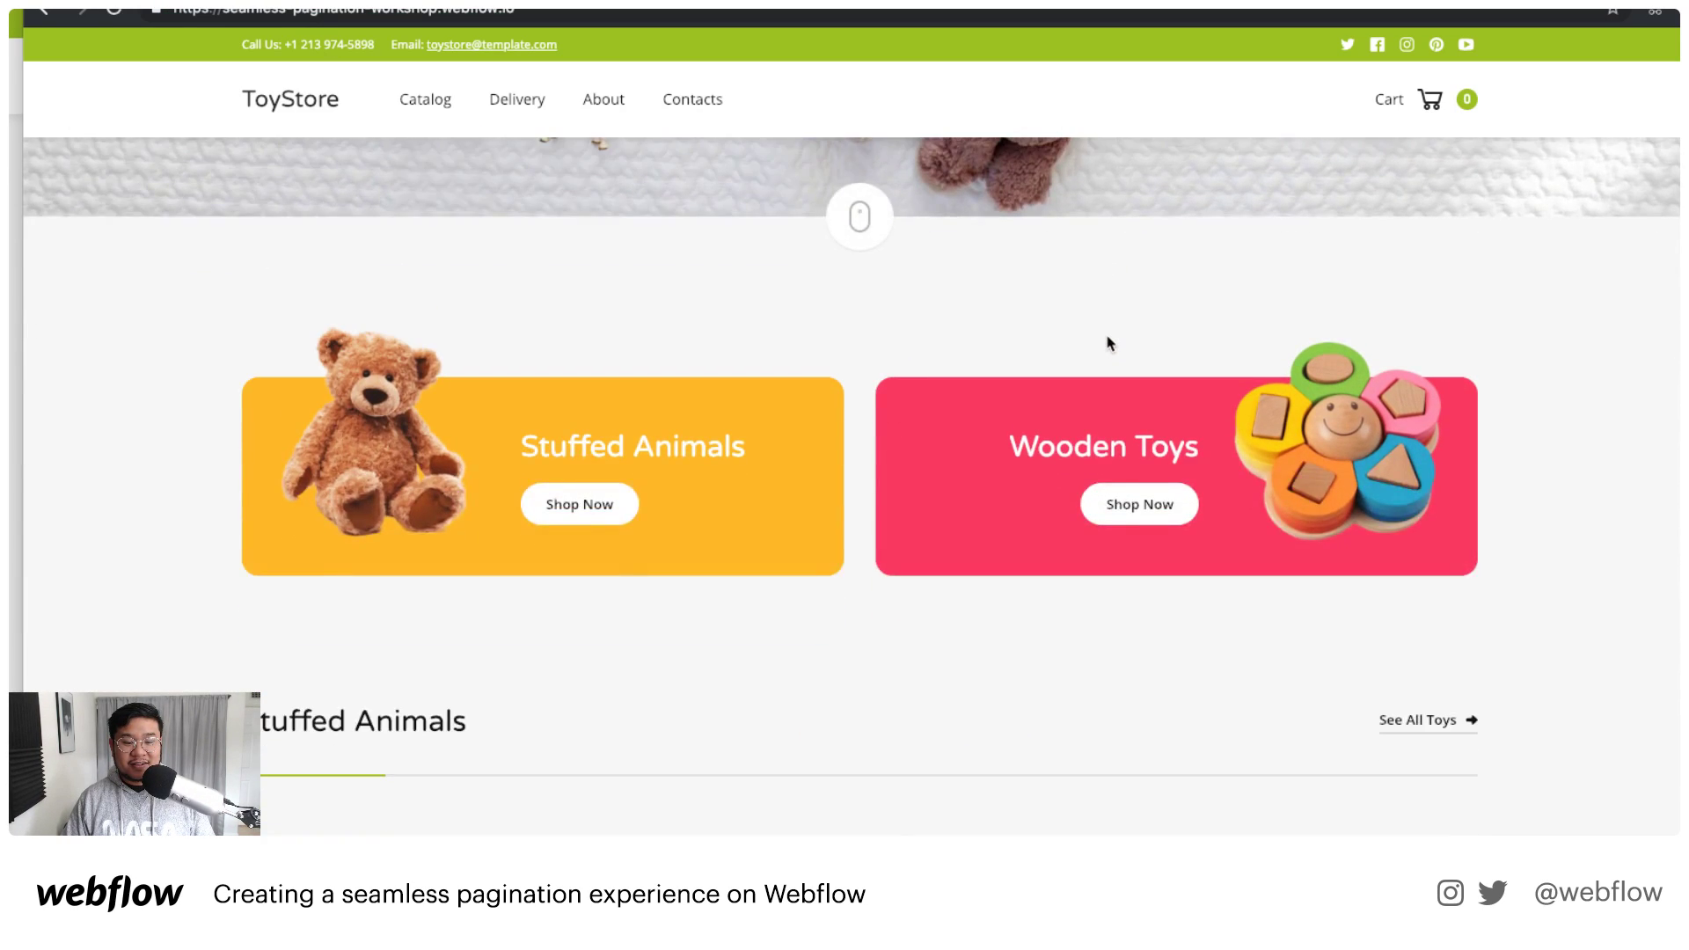
scroll(1111, 343, down, 1)
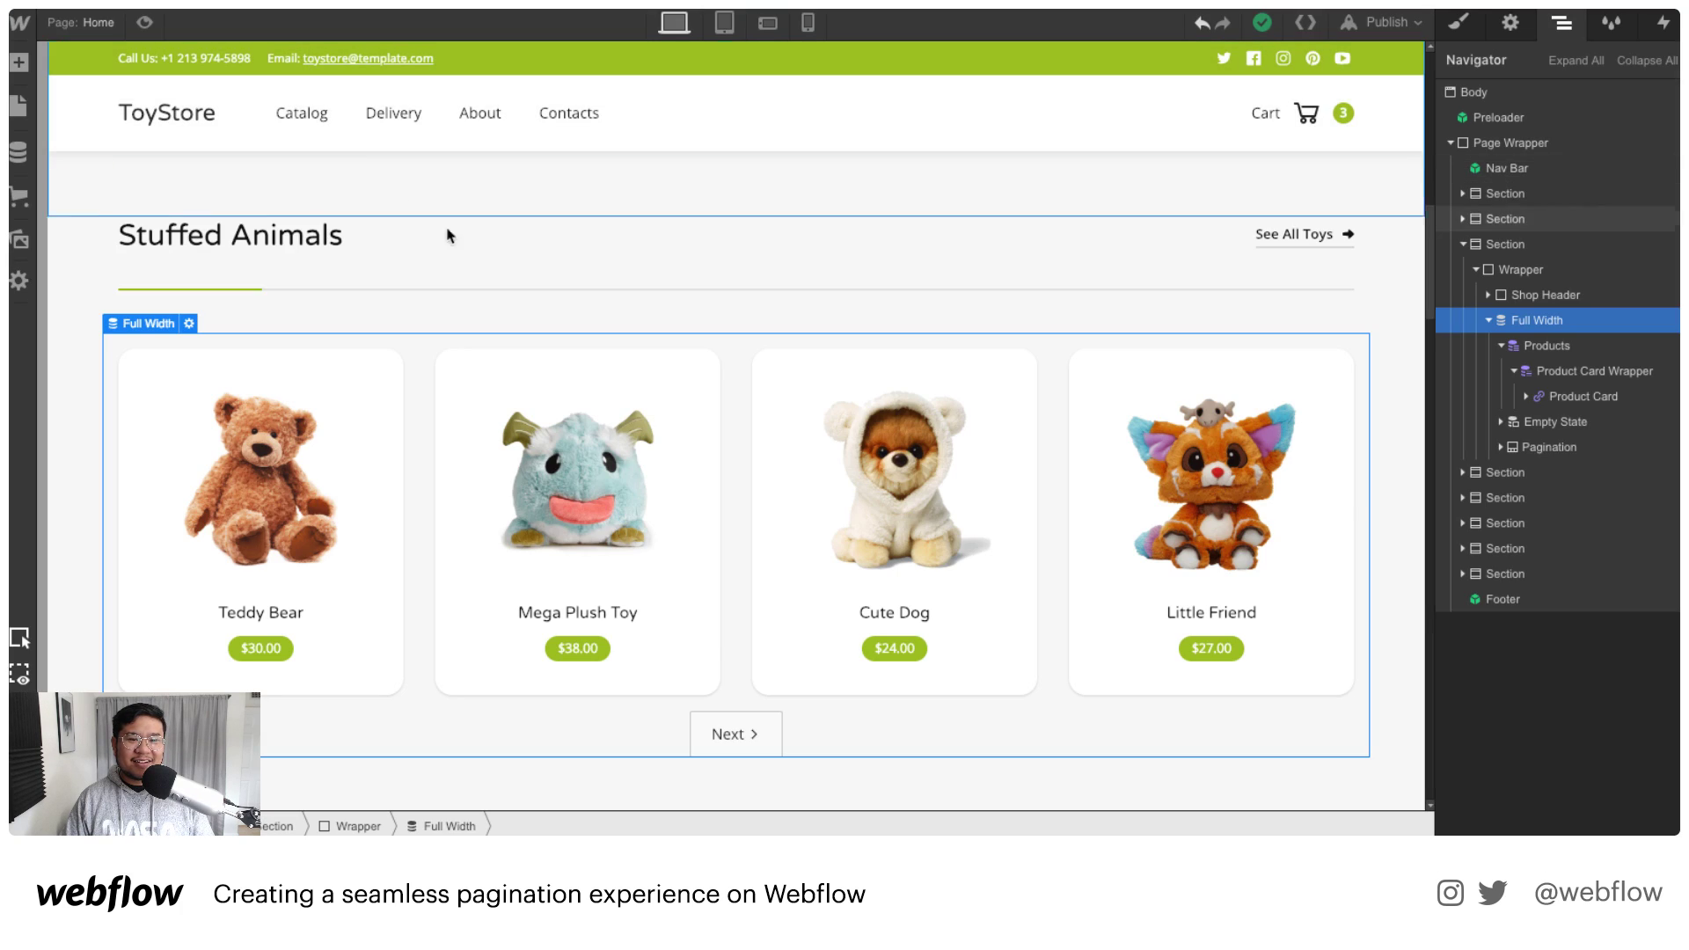
Step: Inspect the interactions of the Product Card Wrapper in the Stuffed Animals list of the Home page in Webflow
click(1654, 28)
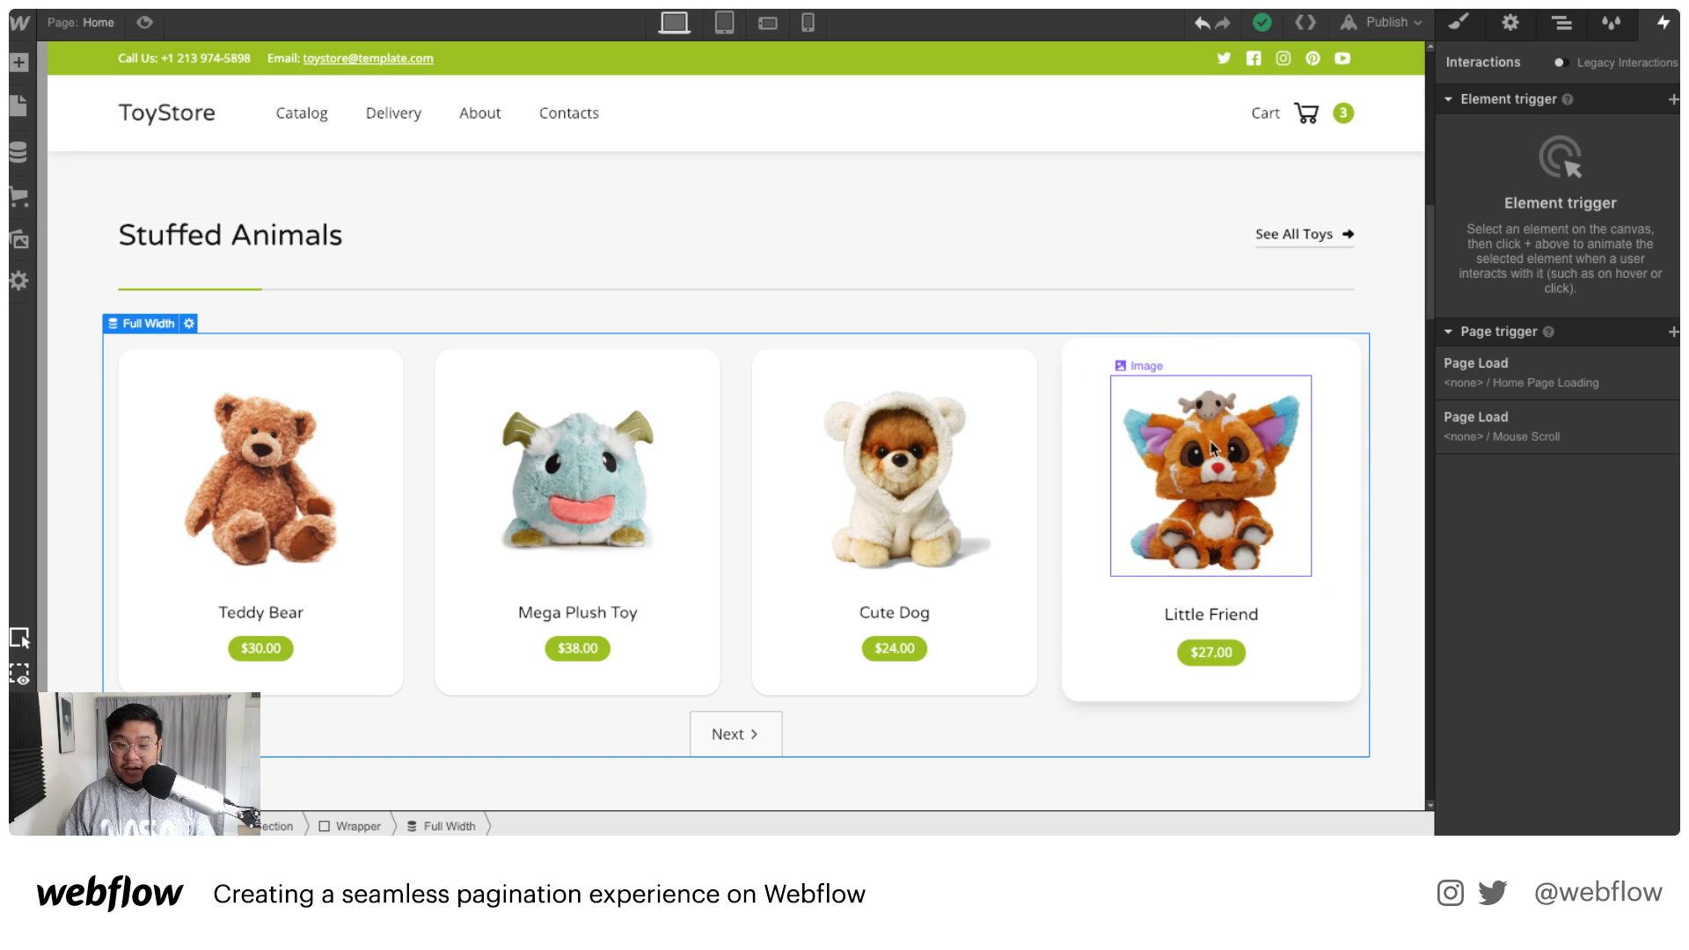
click(1060, 422)
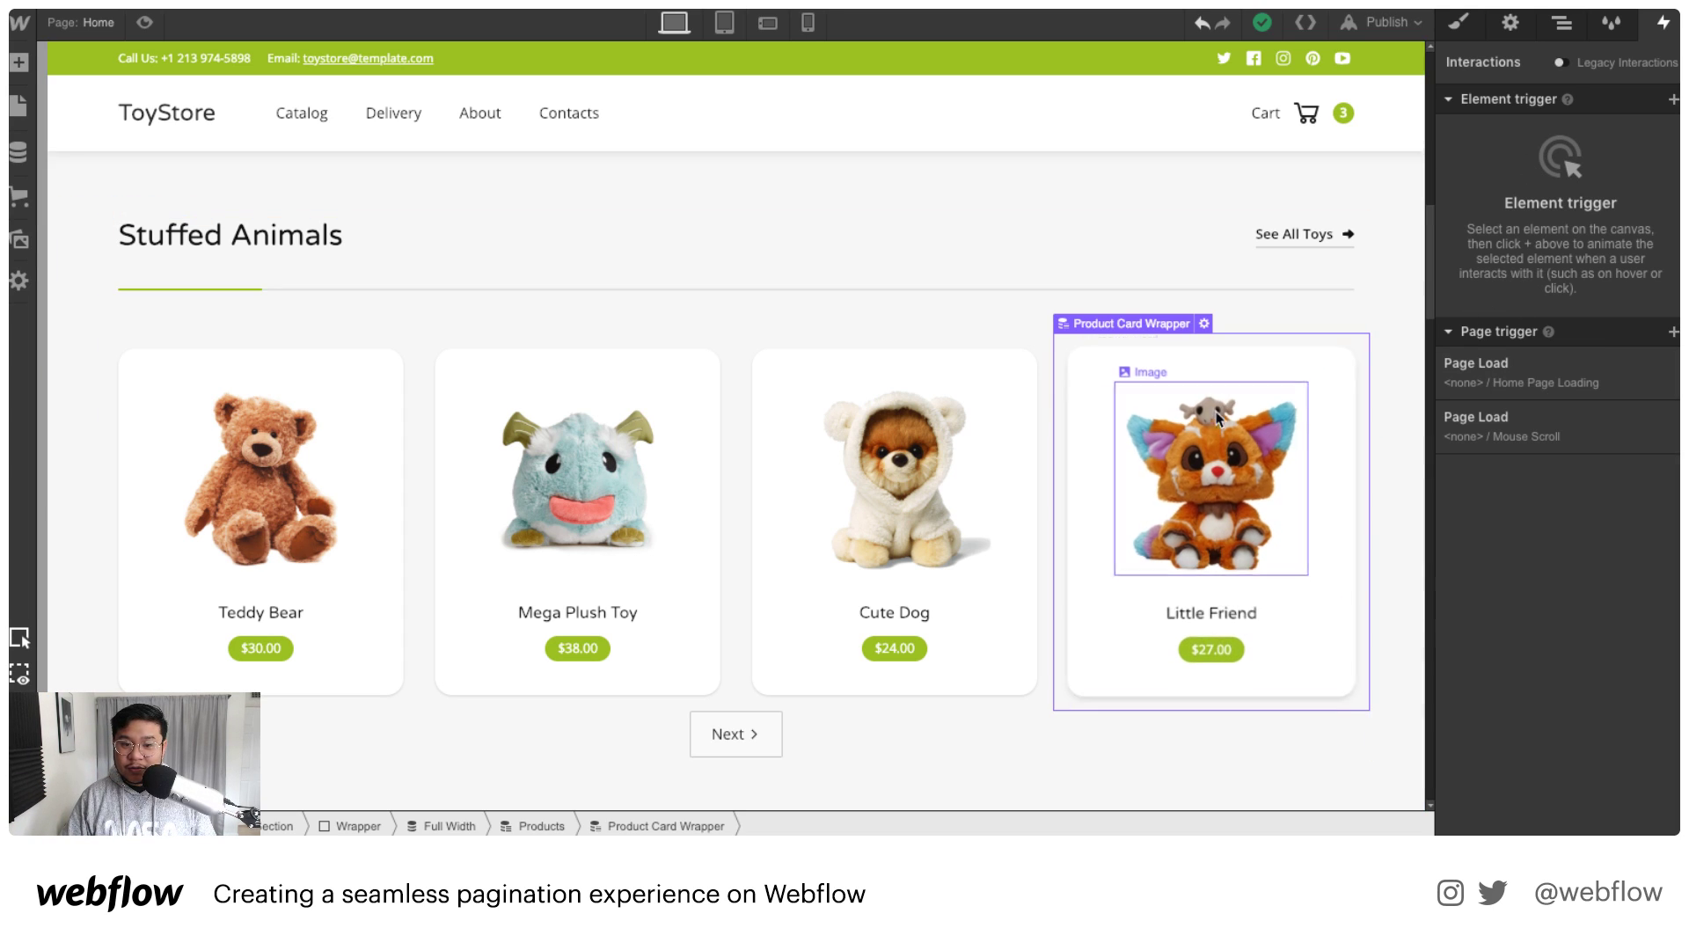
scroll(1185, 569, up, 1)
scroll(1210, 559, down, 3)
scroll(1211, 559, up, 15)
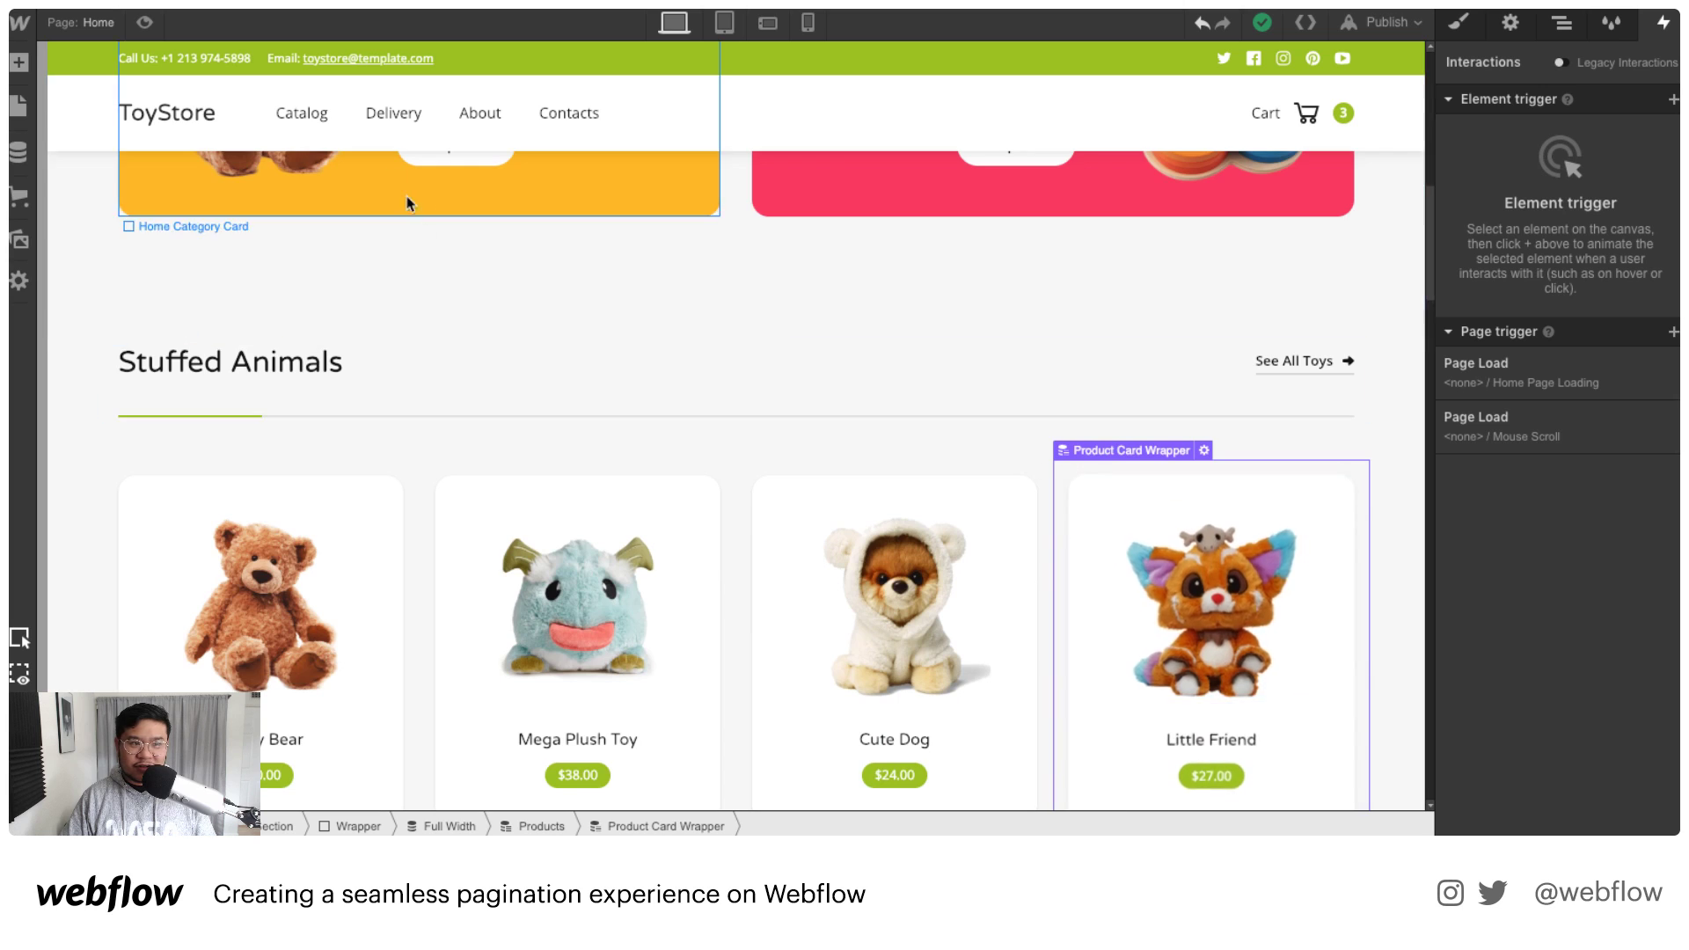
Step: Preview the Home page and check how the Stuffed Animals and Wooden Toys cards load
key(ctrl+shift+p)
scroll(554, 458, down, 6)
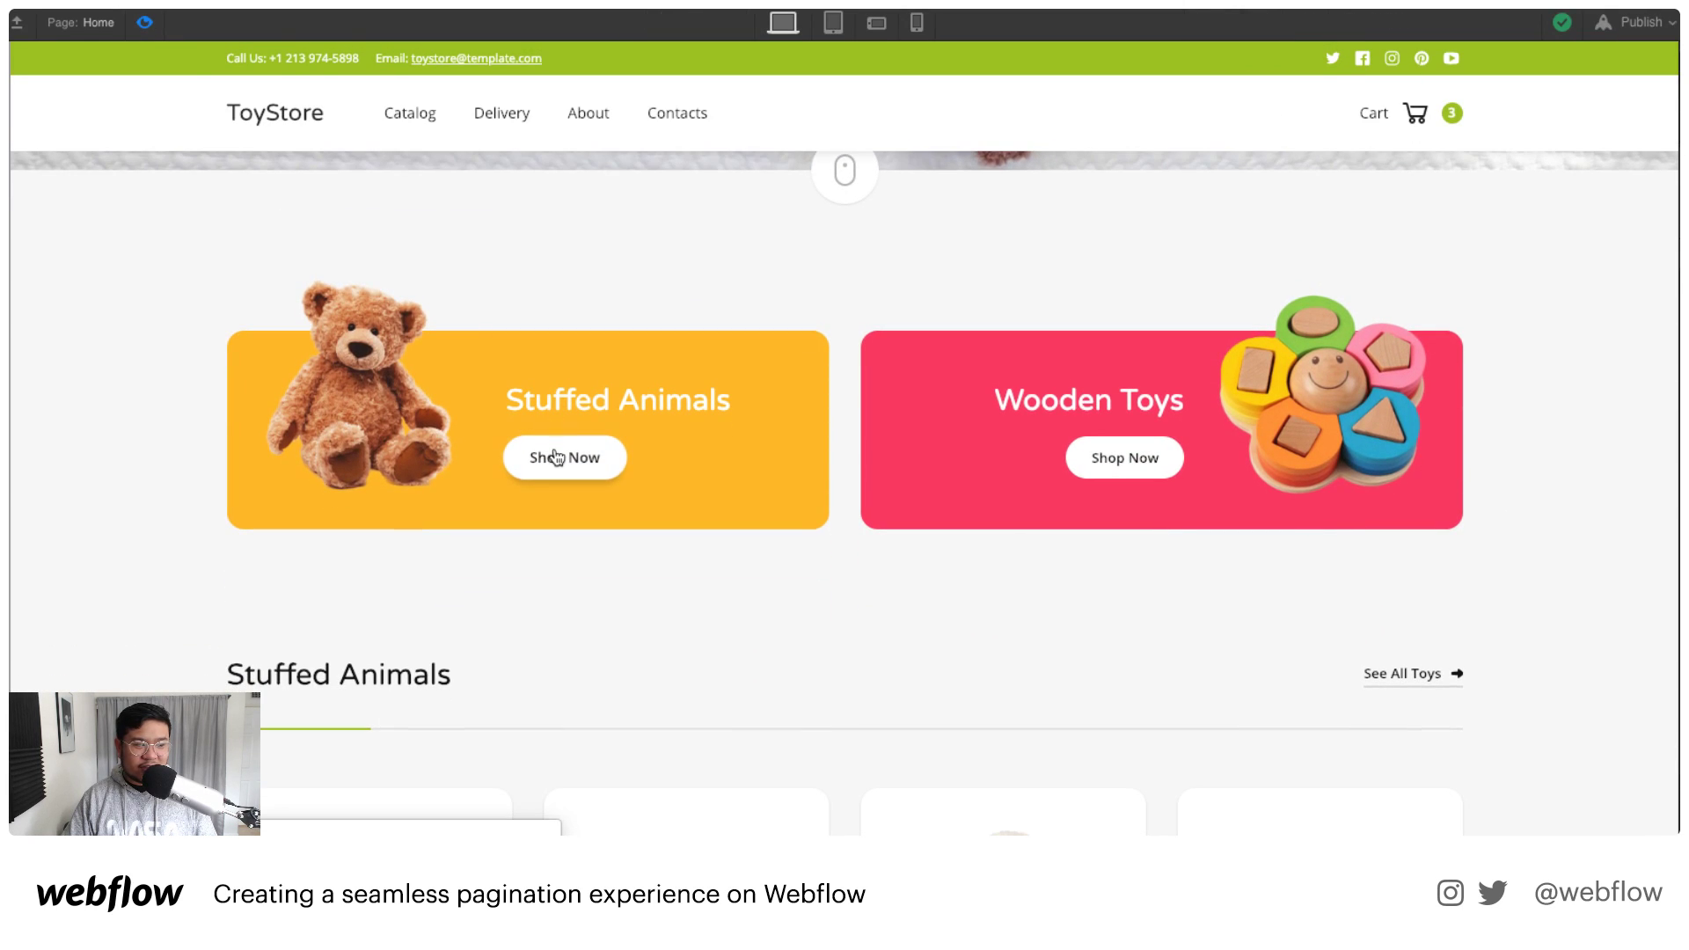
scroll(804, 544, down, 1)
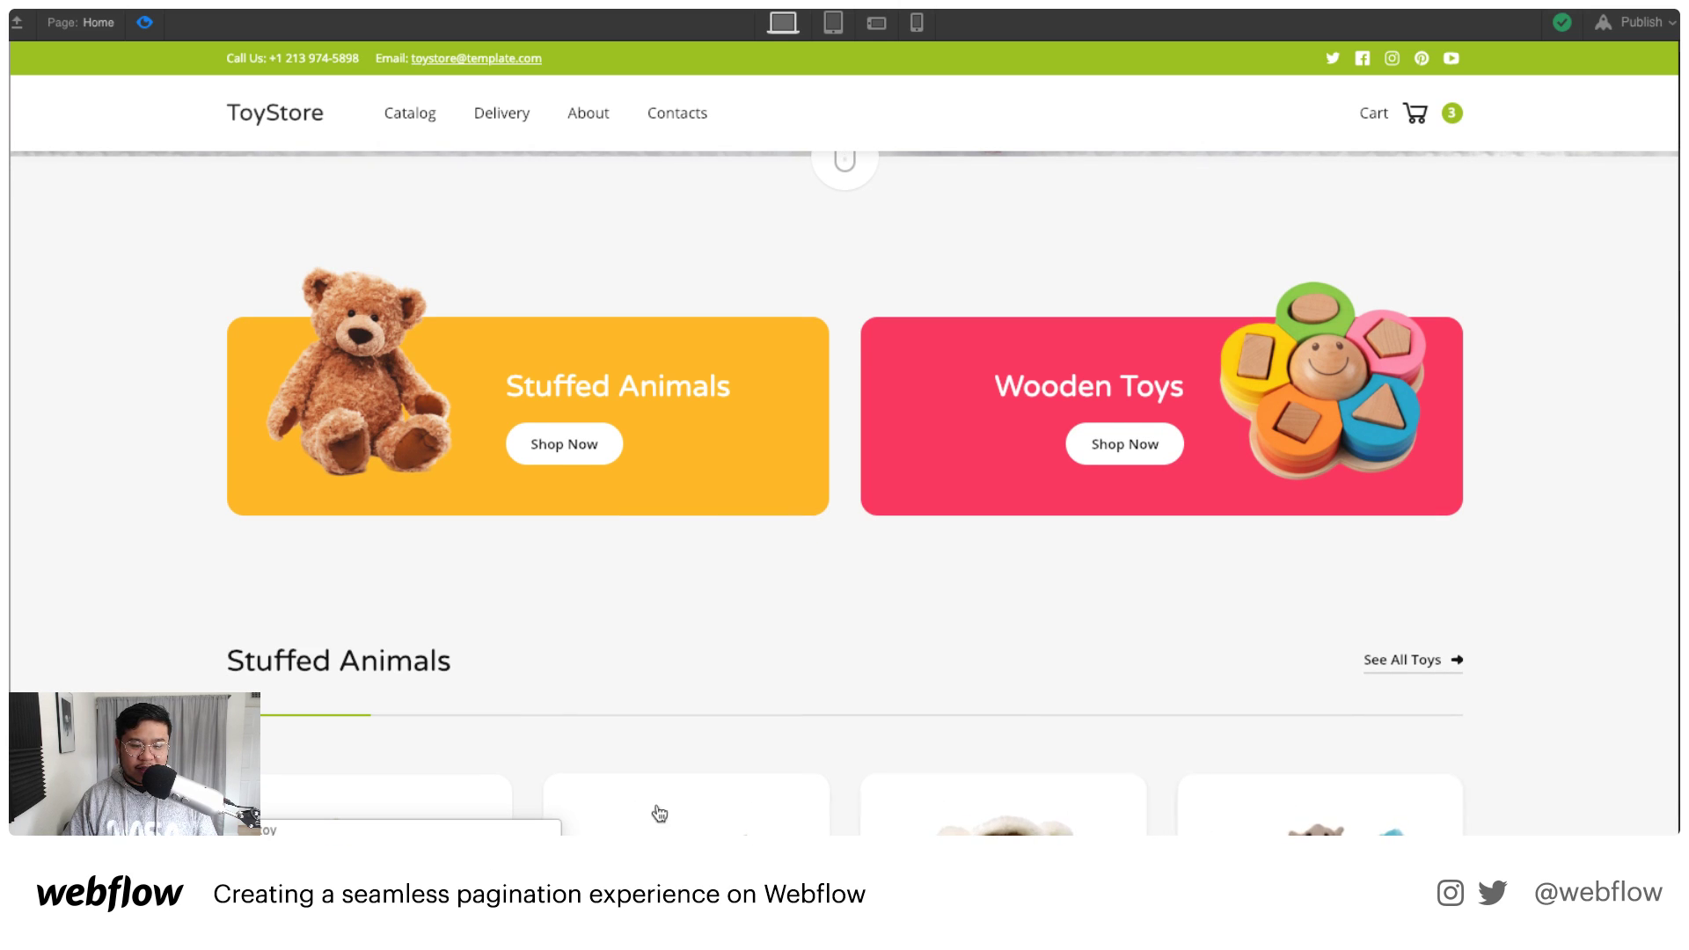
scroll(1000, 553, down, 10)
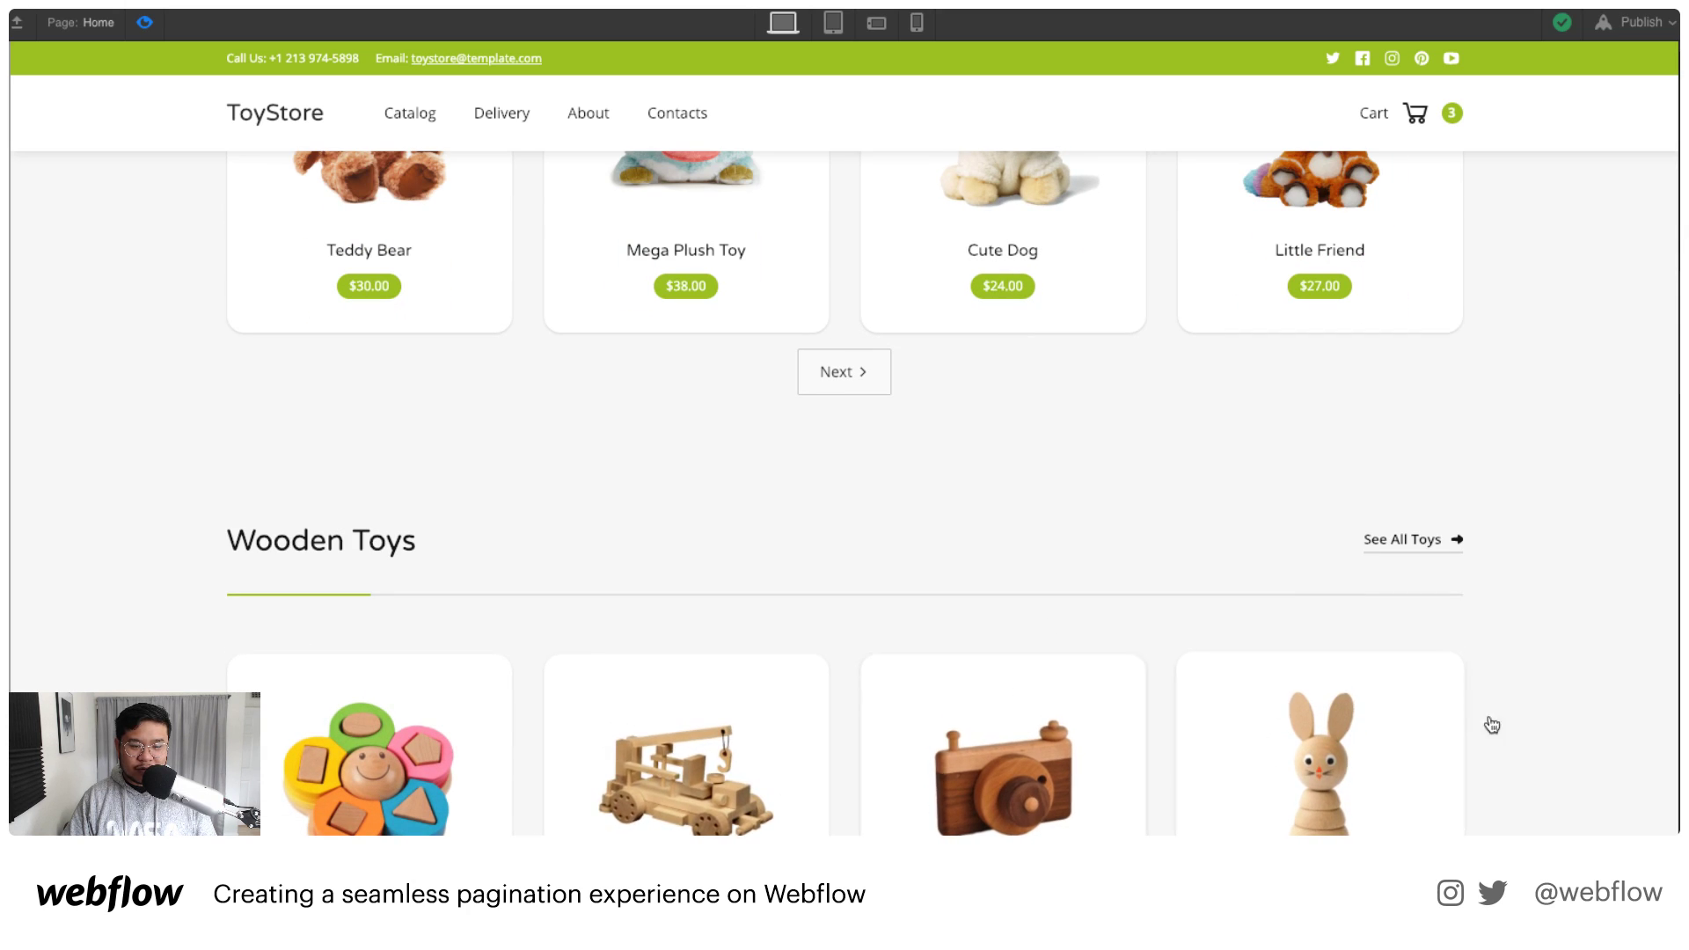
scroll(1094, 701, up, 5)
scroll(1093, 704, up, 1)
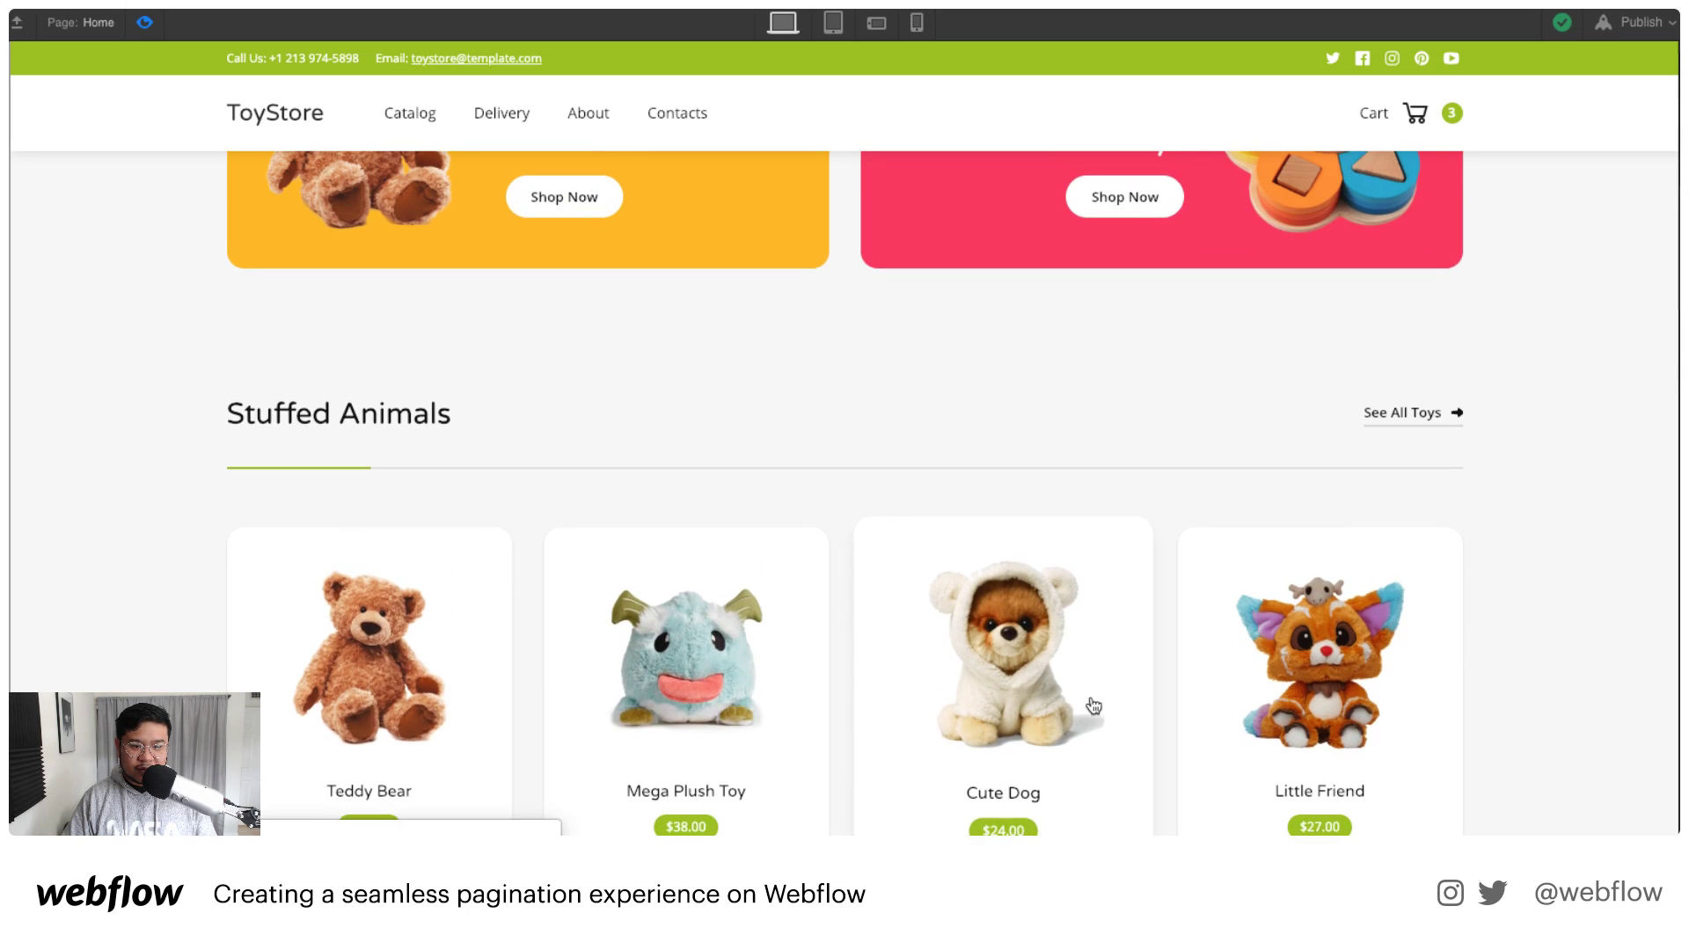
click(145, 22)
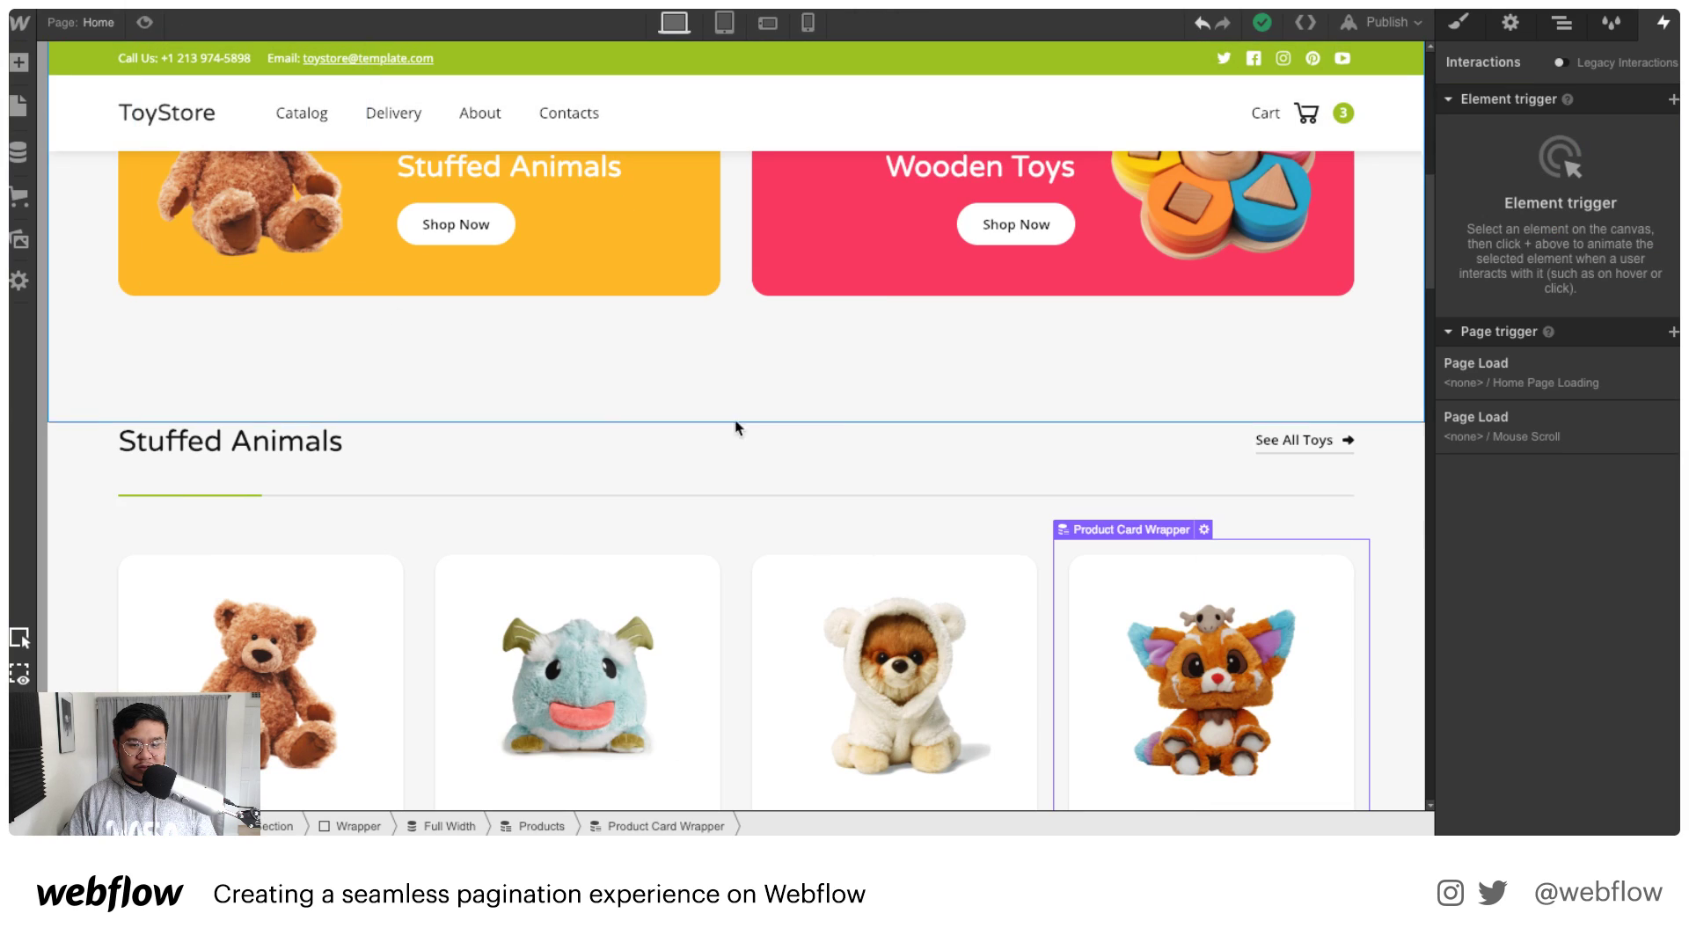
Step: Delete the Scroll Into View interaction from the Product Card Wrapper in the Wooden Toys list
scroll(1324, 594, down, 8)
click(1320, 552)
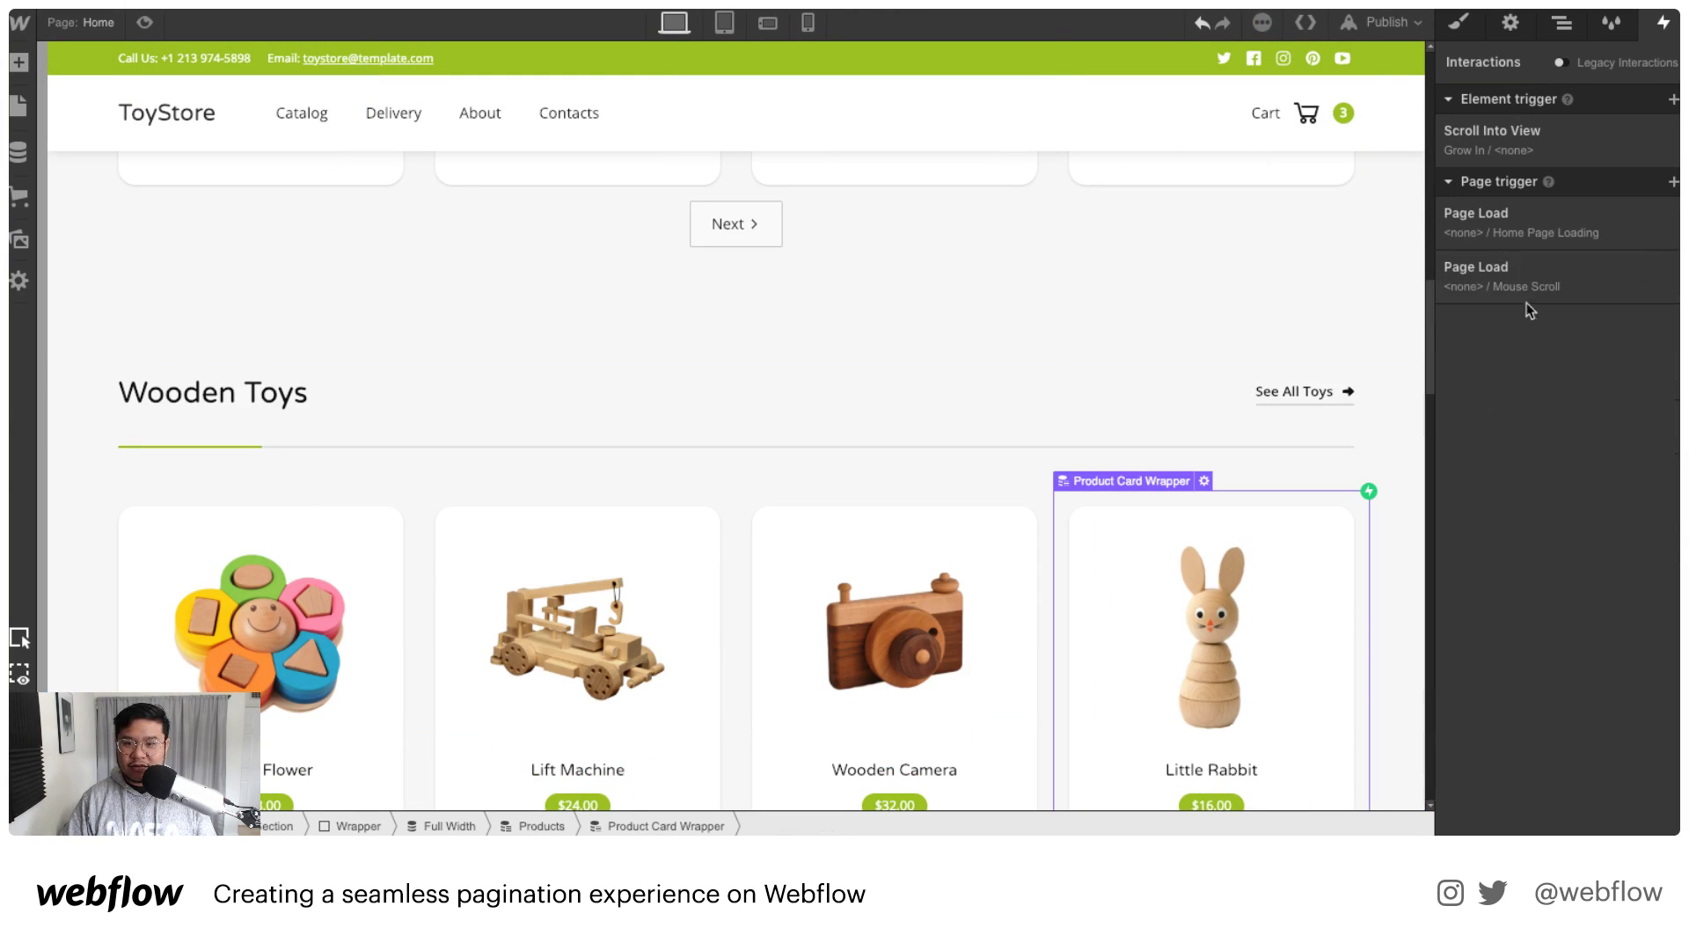
click(1670, 136)
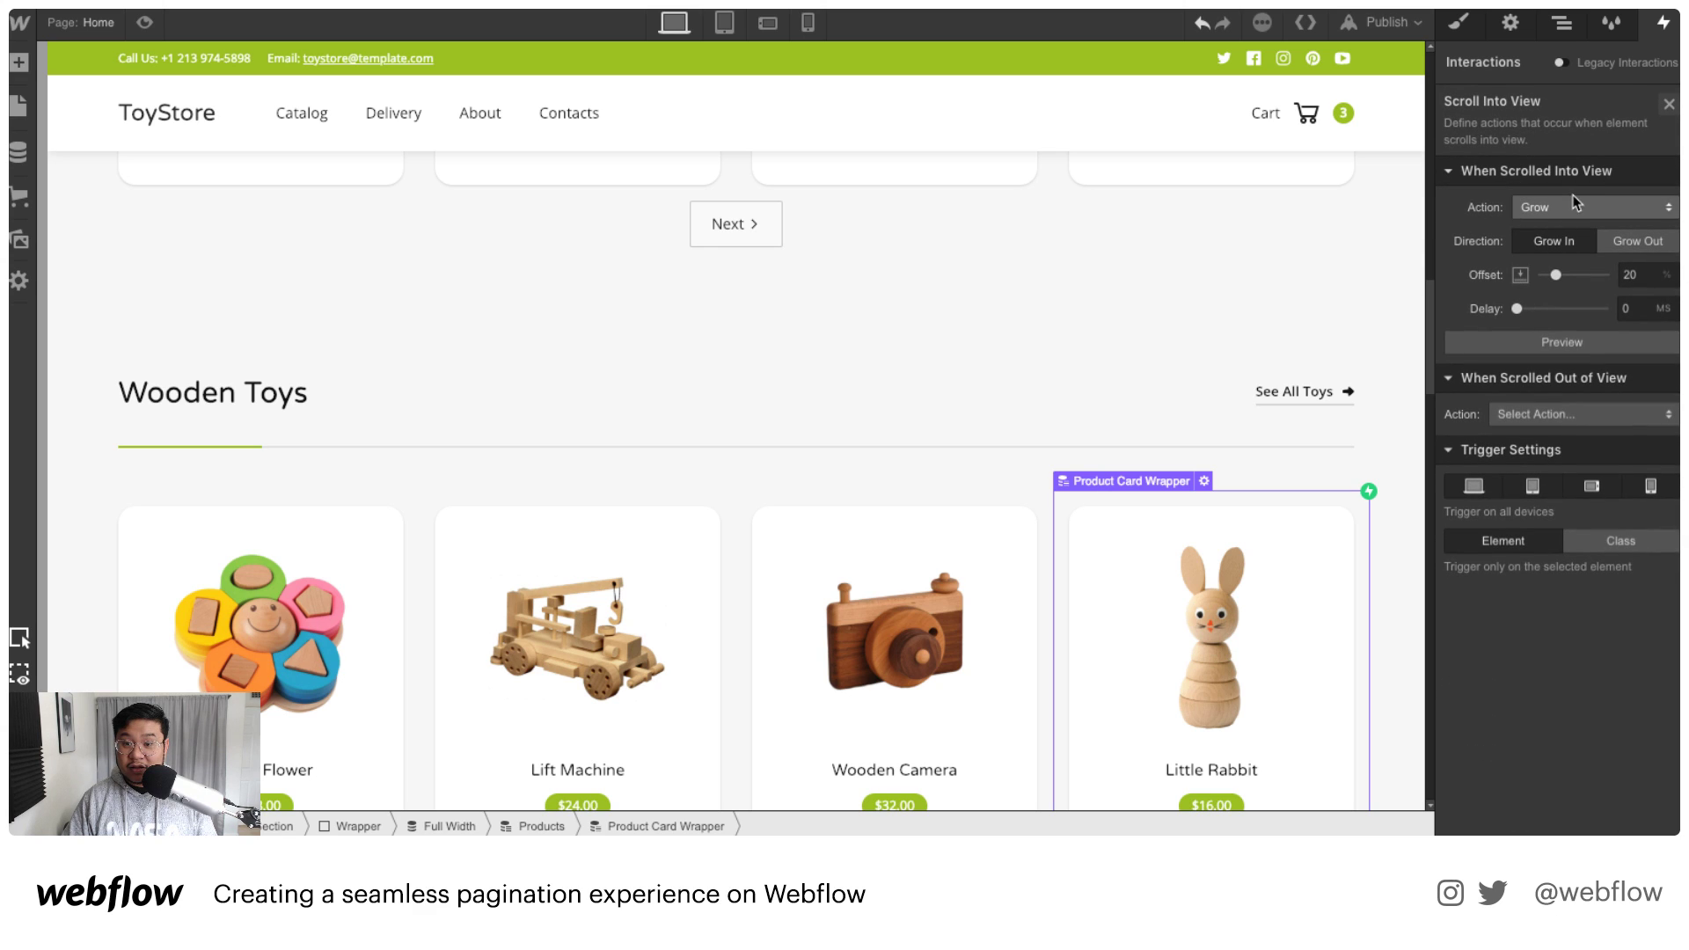
click(1666, 104)
click(1673, 137)
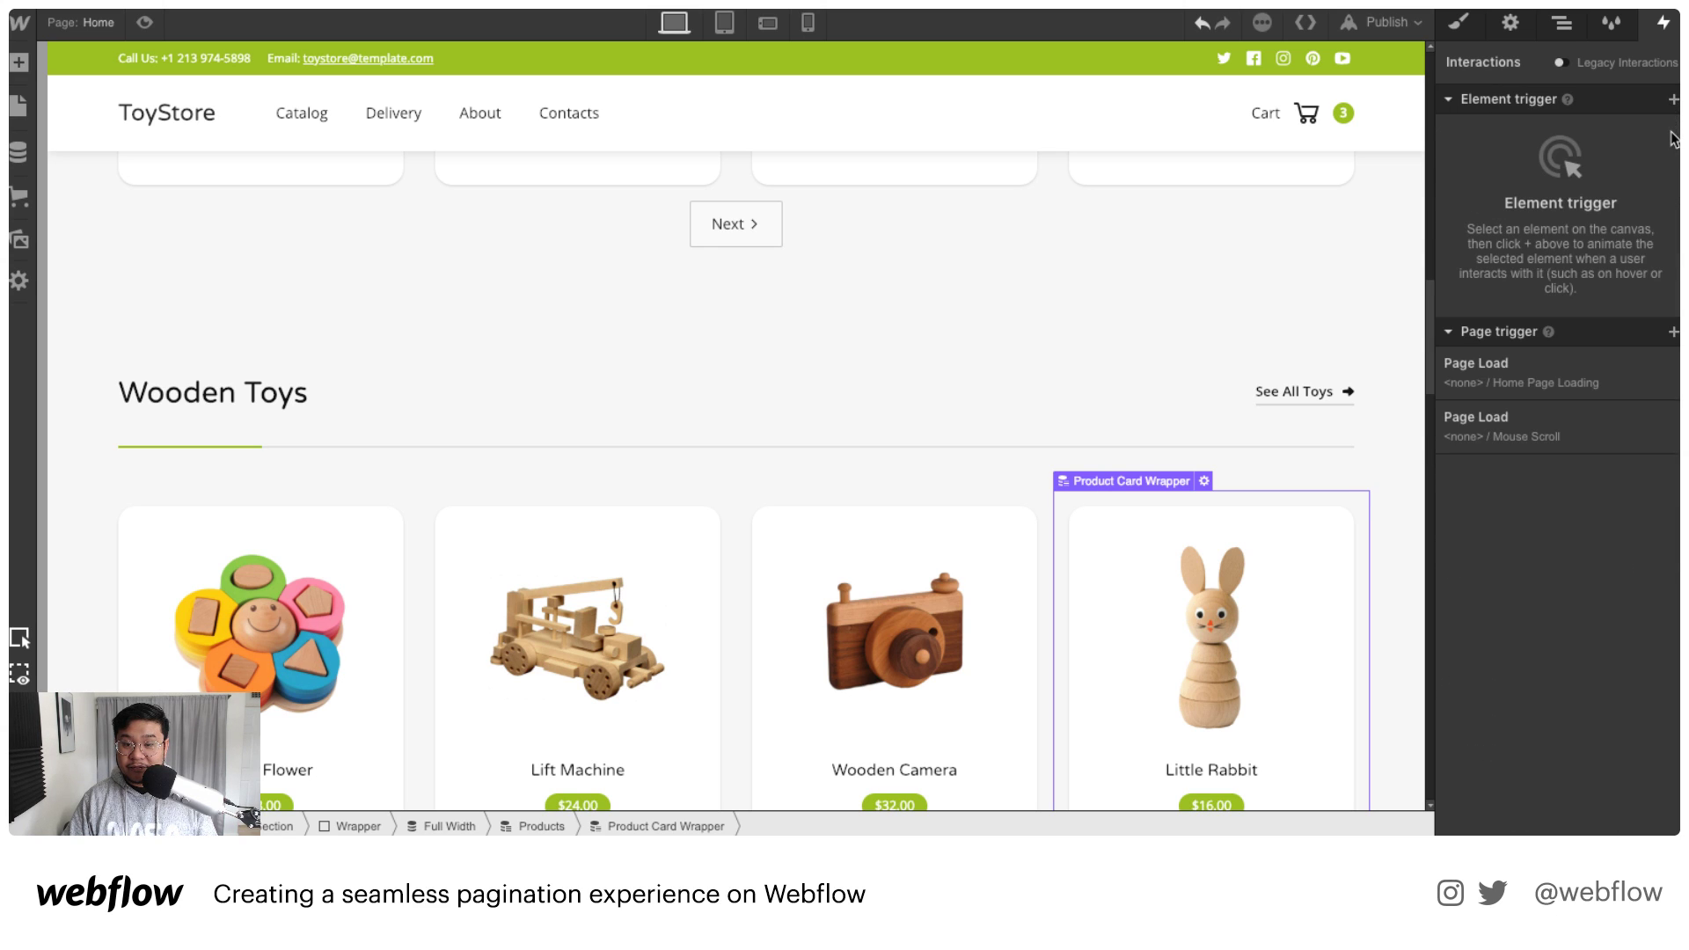
Step: Publish the site to the selected webflow.io domain and open the live site
click(1379, 29)
click(1160, 224)
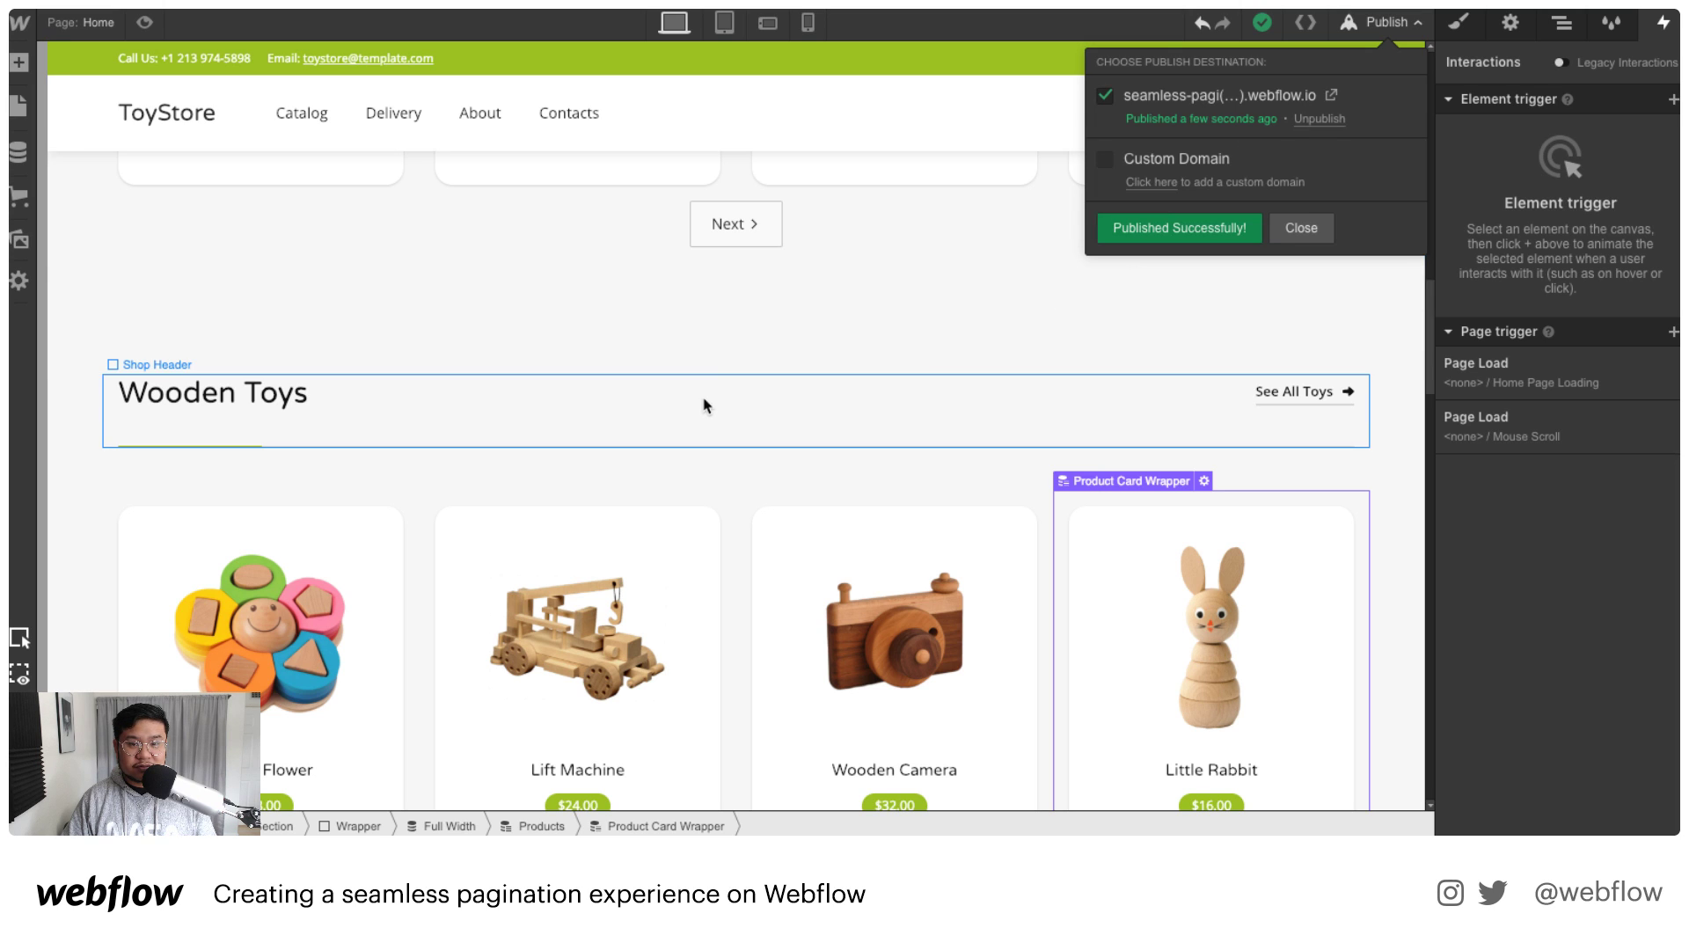
scroll(592, 404, up, 10)
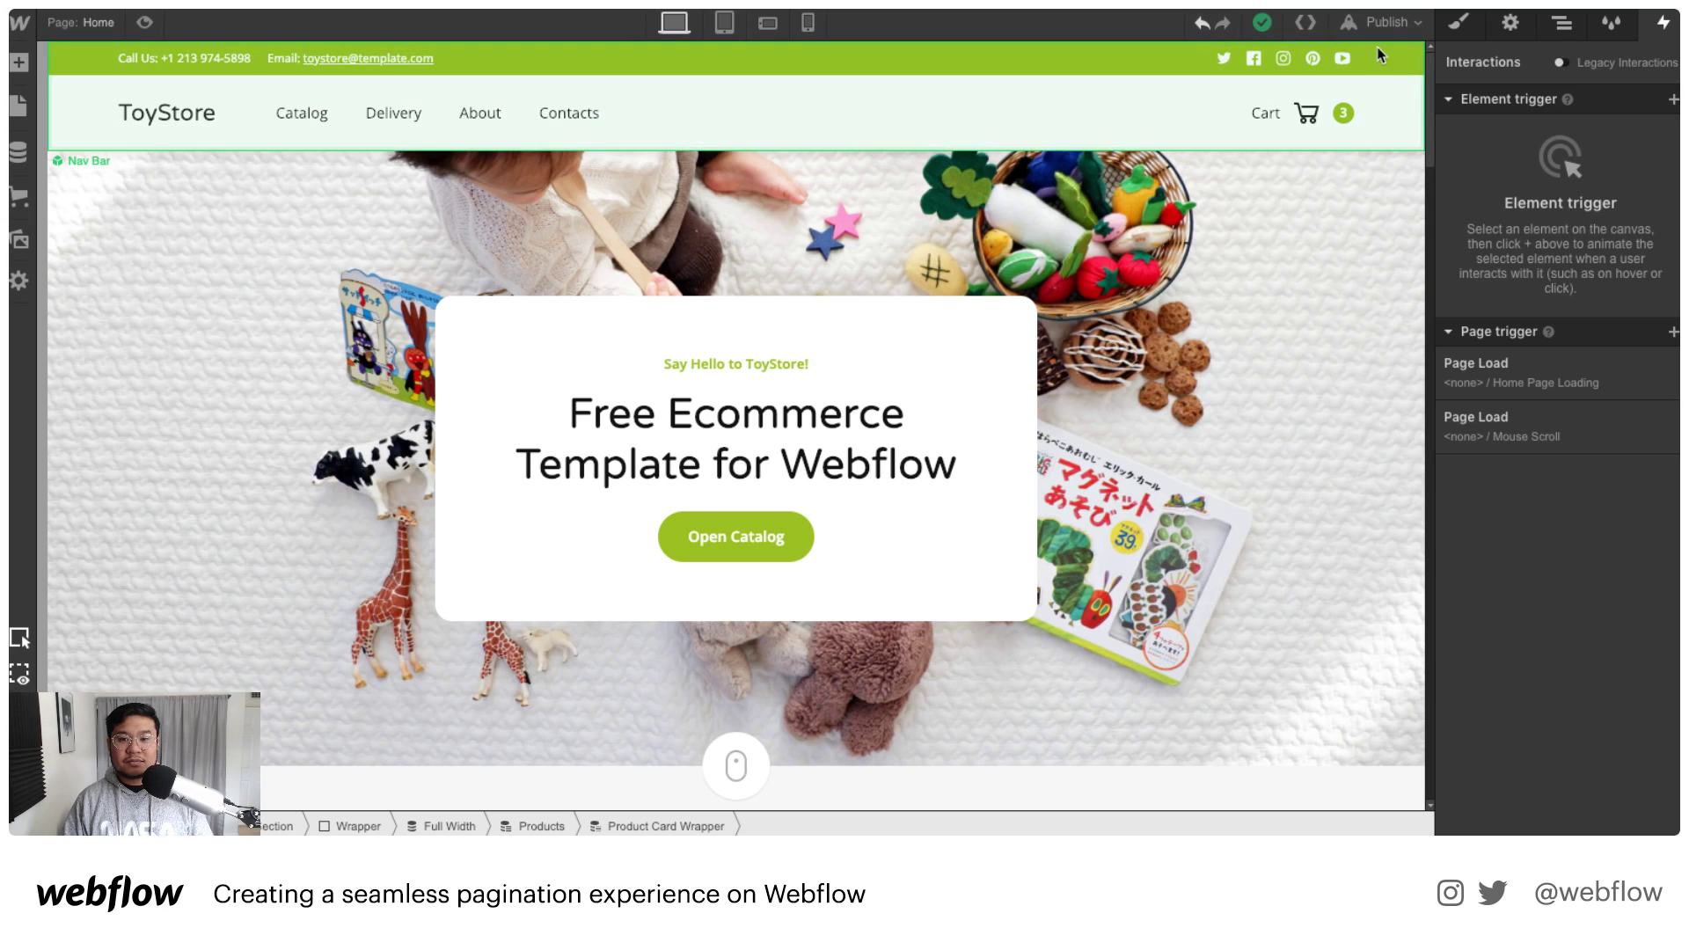
click(1383, 22)
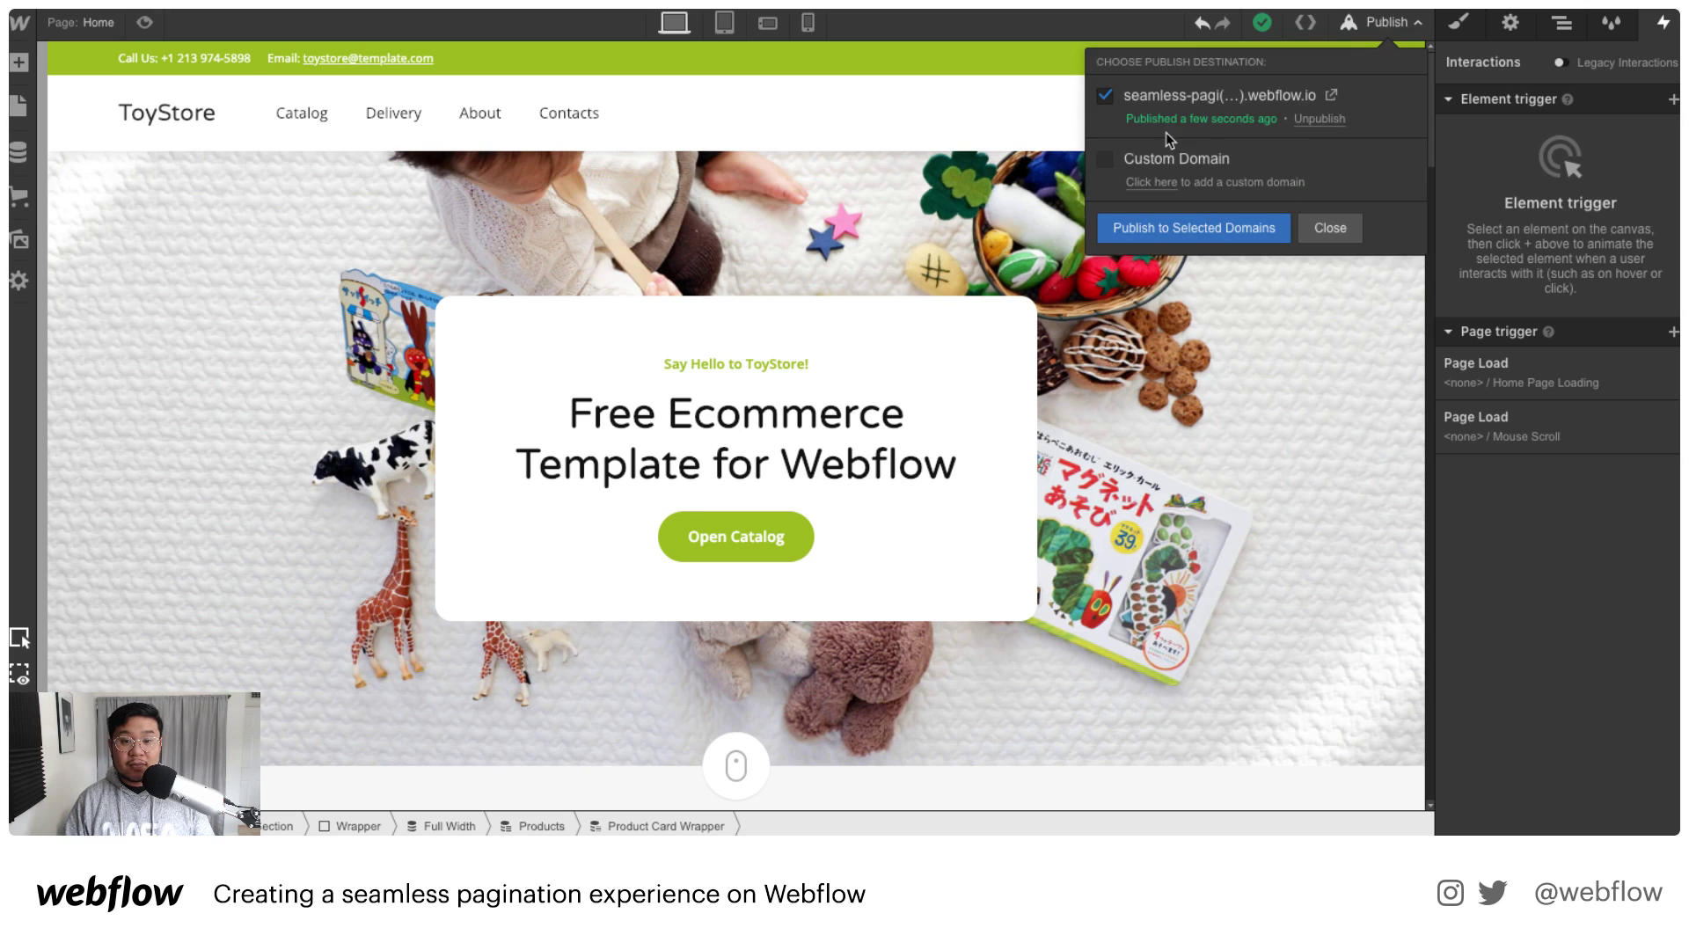
click(1335, 94)
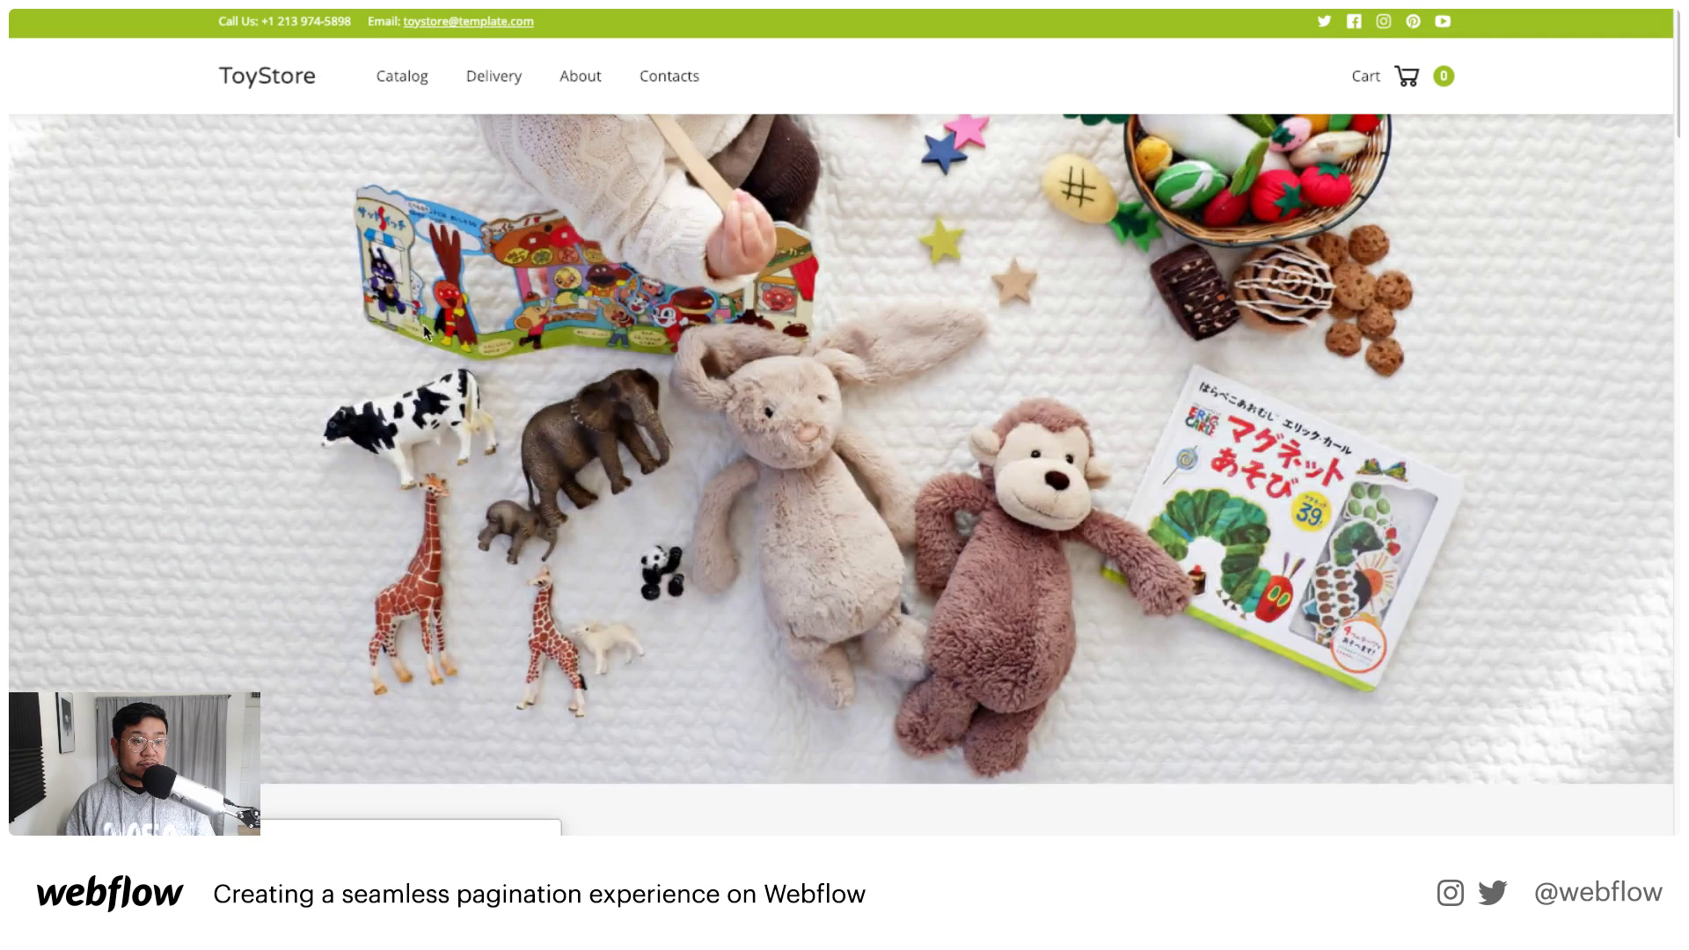
Step: Test the Stuffed Animals pagination on the live site by repeatedly switching between its next and previous pages
scroll(464, 517, down, 5)
scroll(463, 516, up, 8)
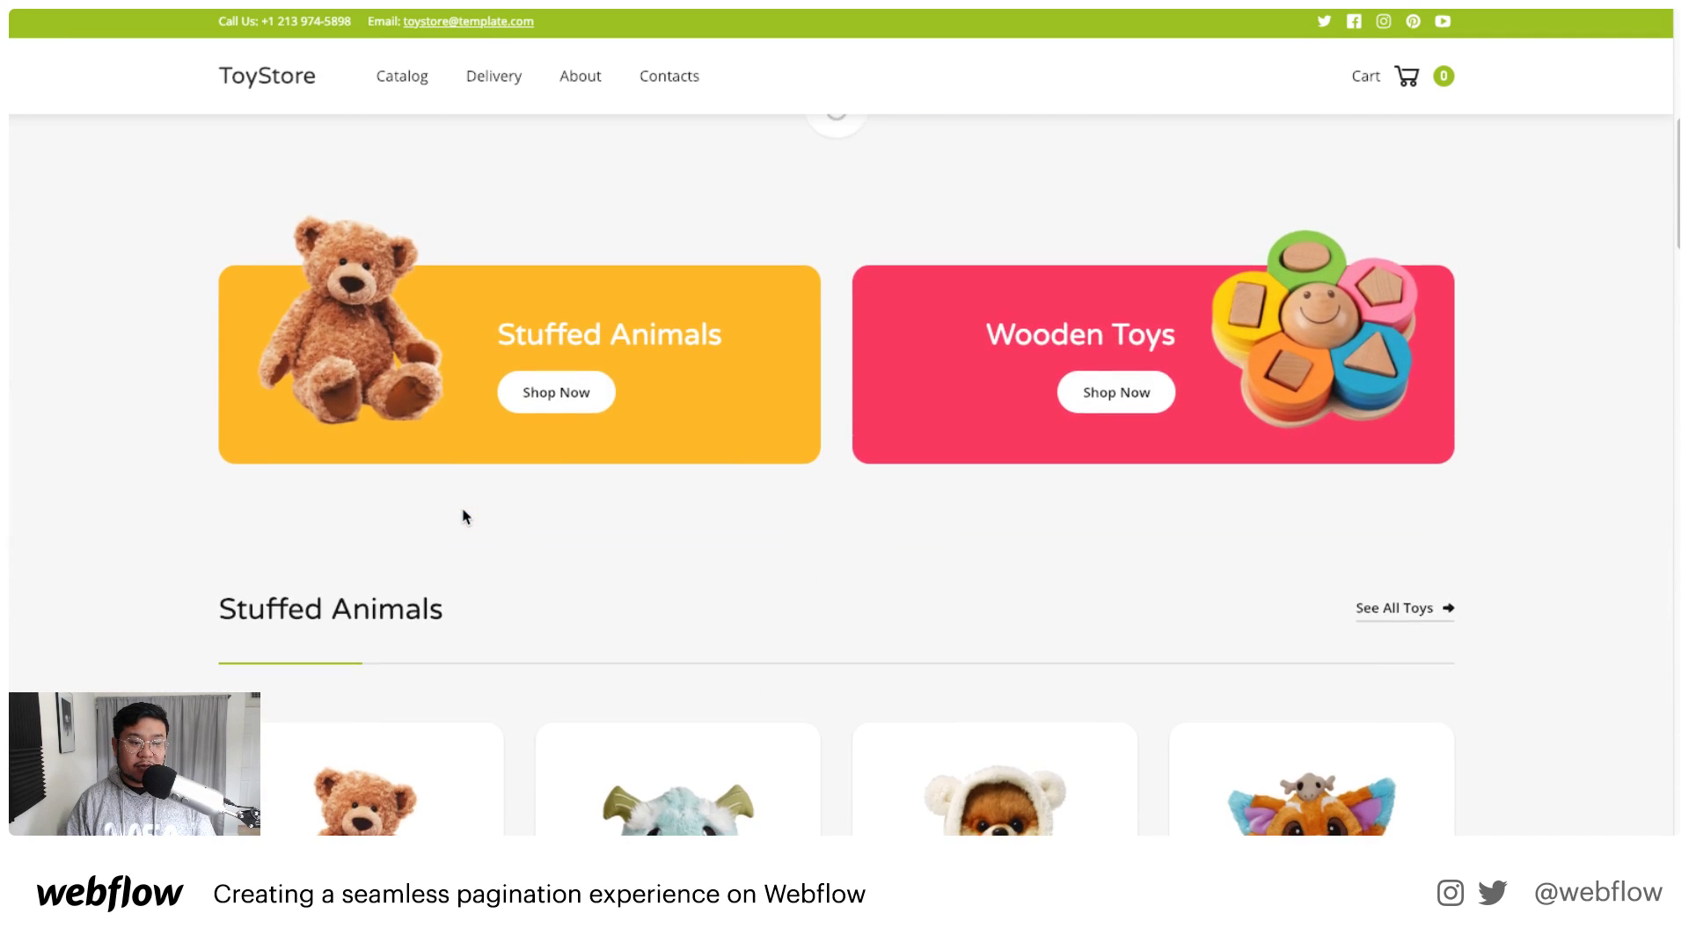
scroll(464, 515, down, 5)
scroll(464, 515, down, 6)
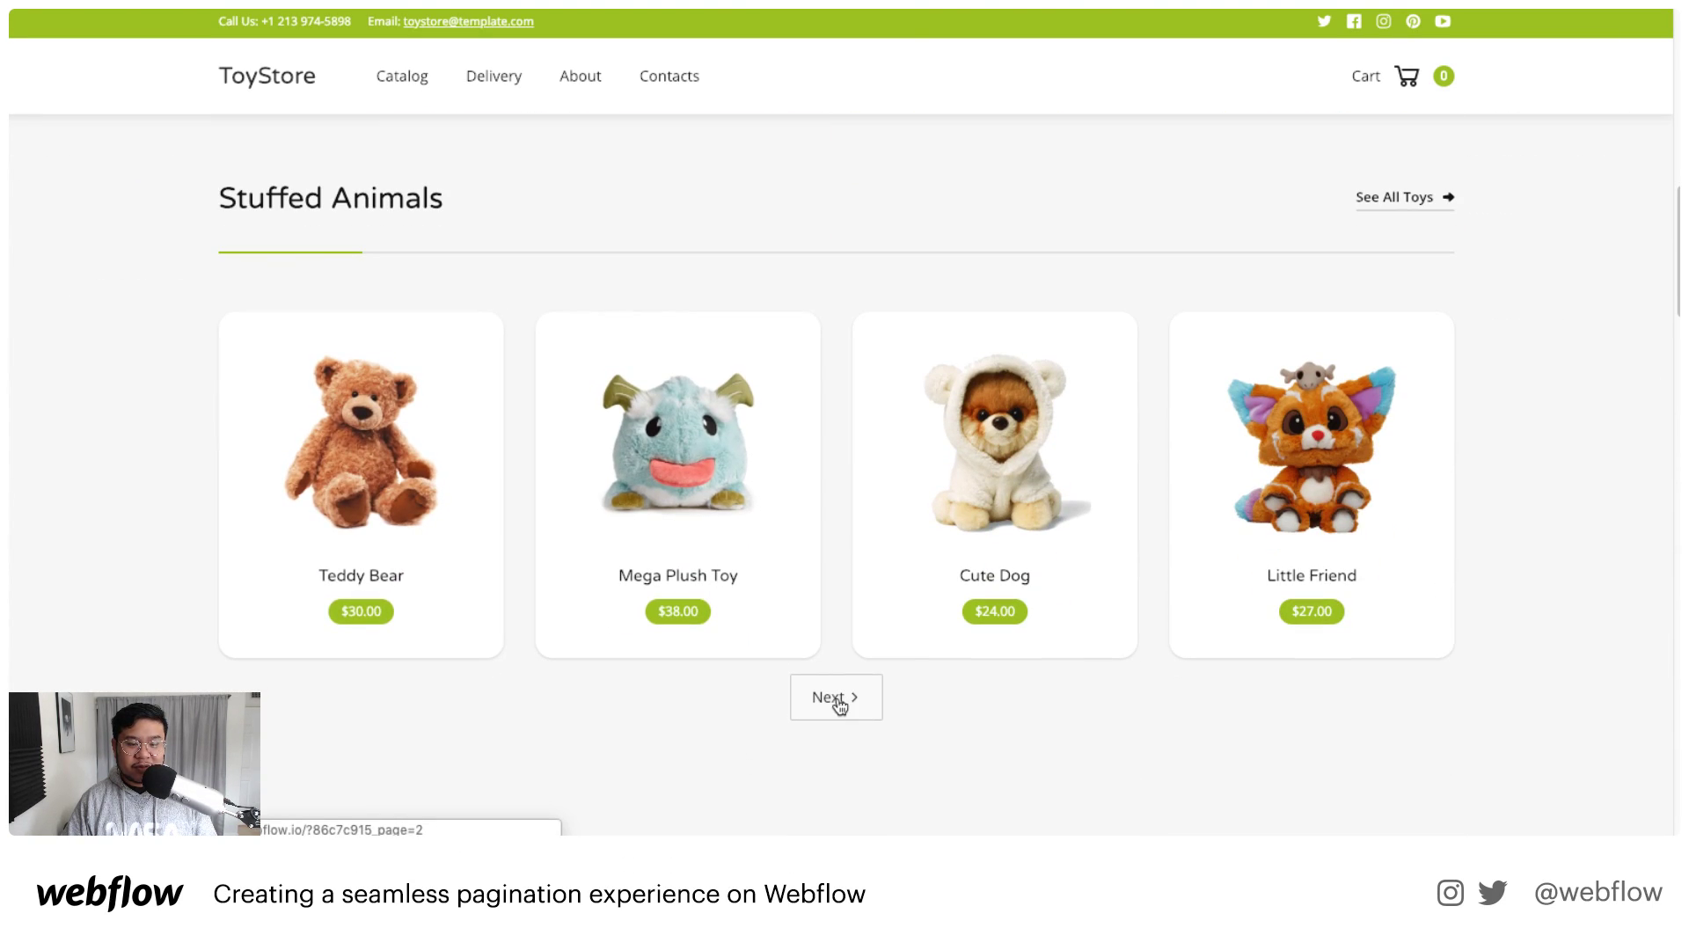
click(838, 704)
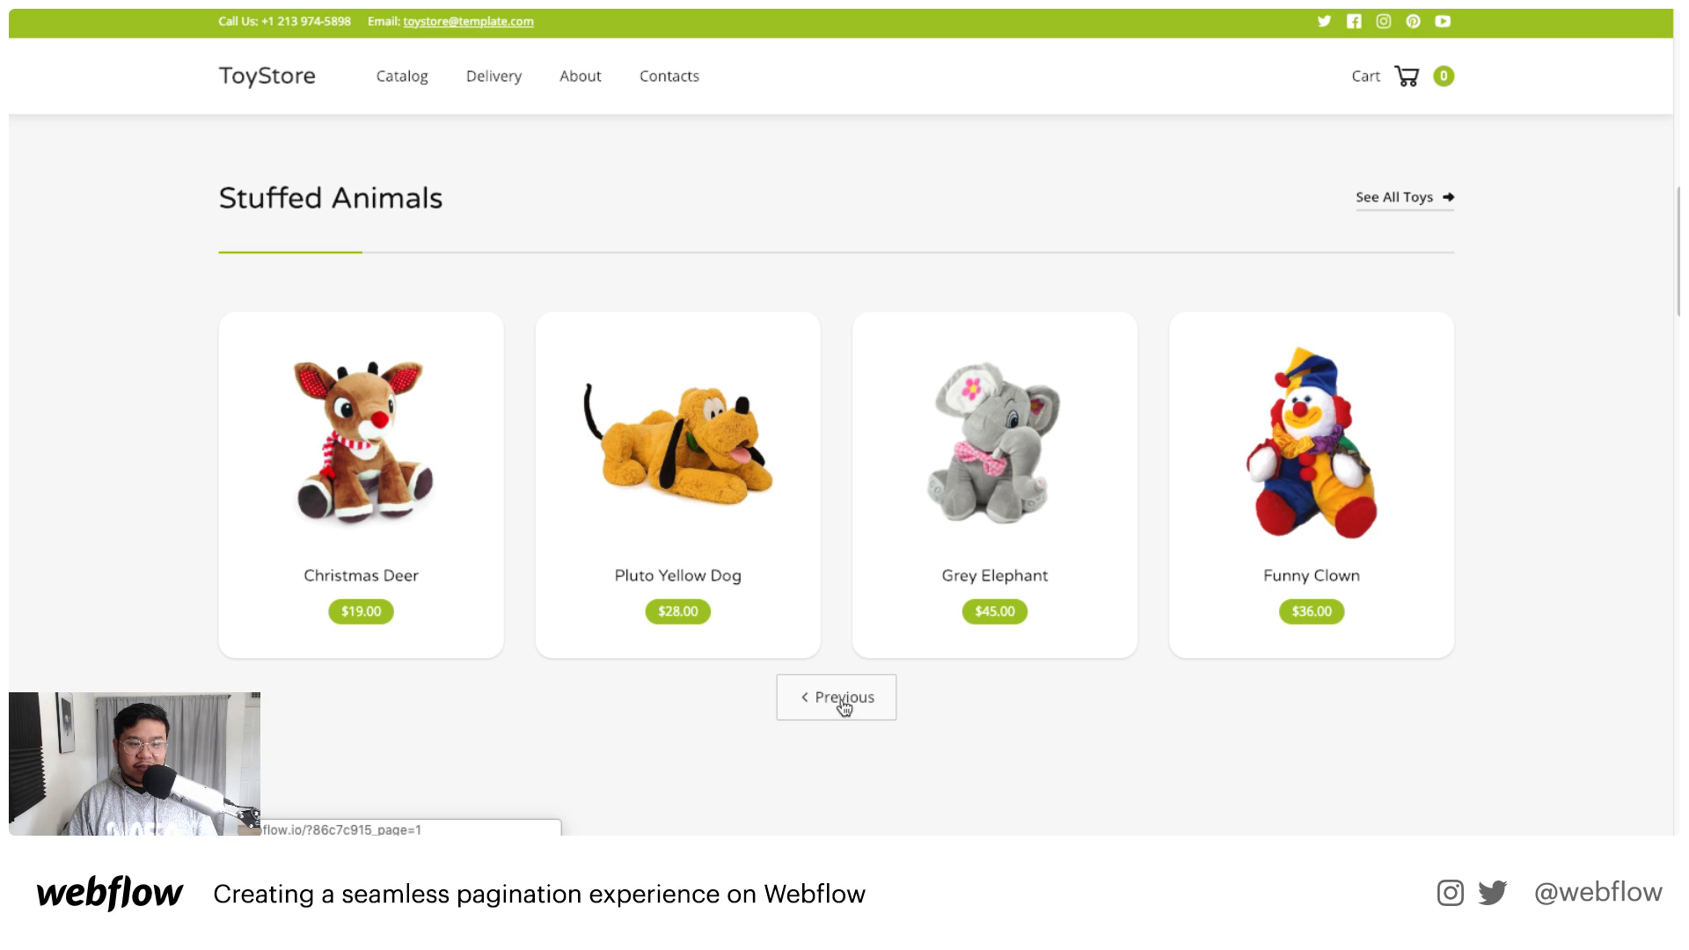
click(843, 704)
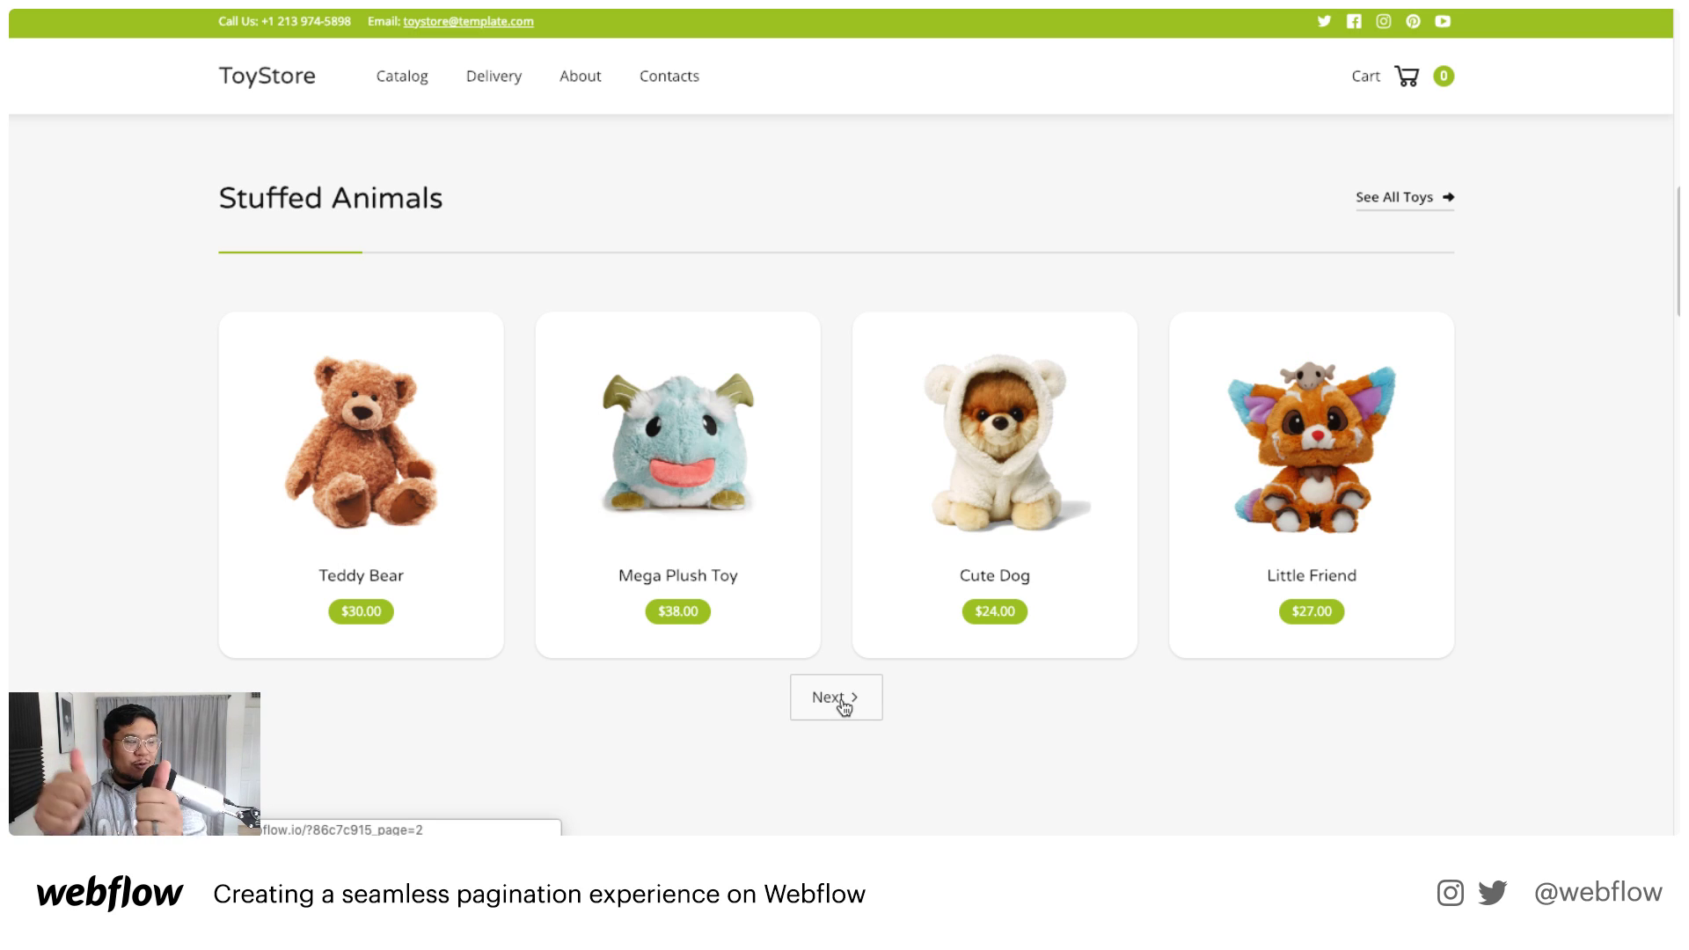
click(843, 700)
click(843, 700)
click(843, 699)
click(843, 699)
click(843, 700)
click(843, 700)
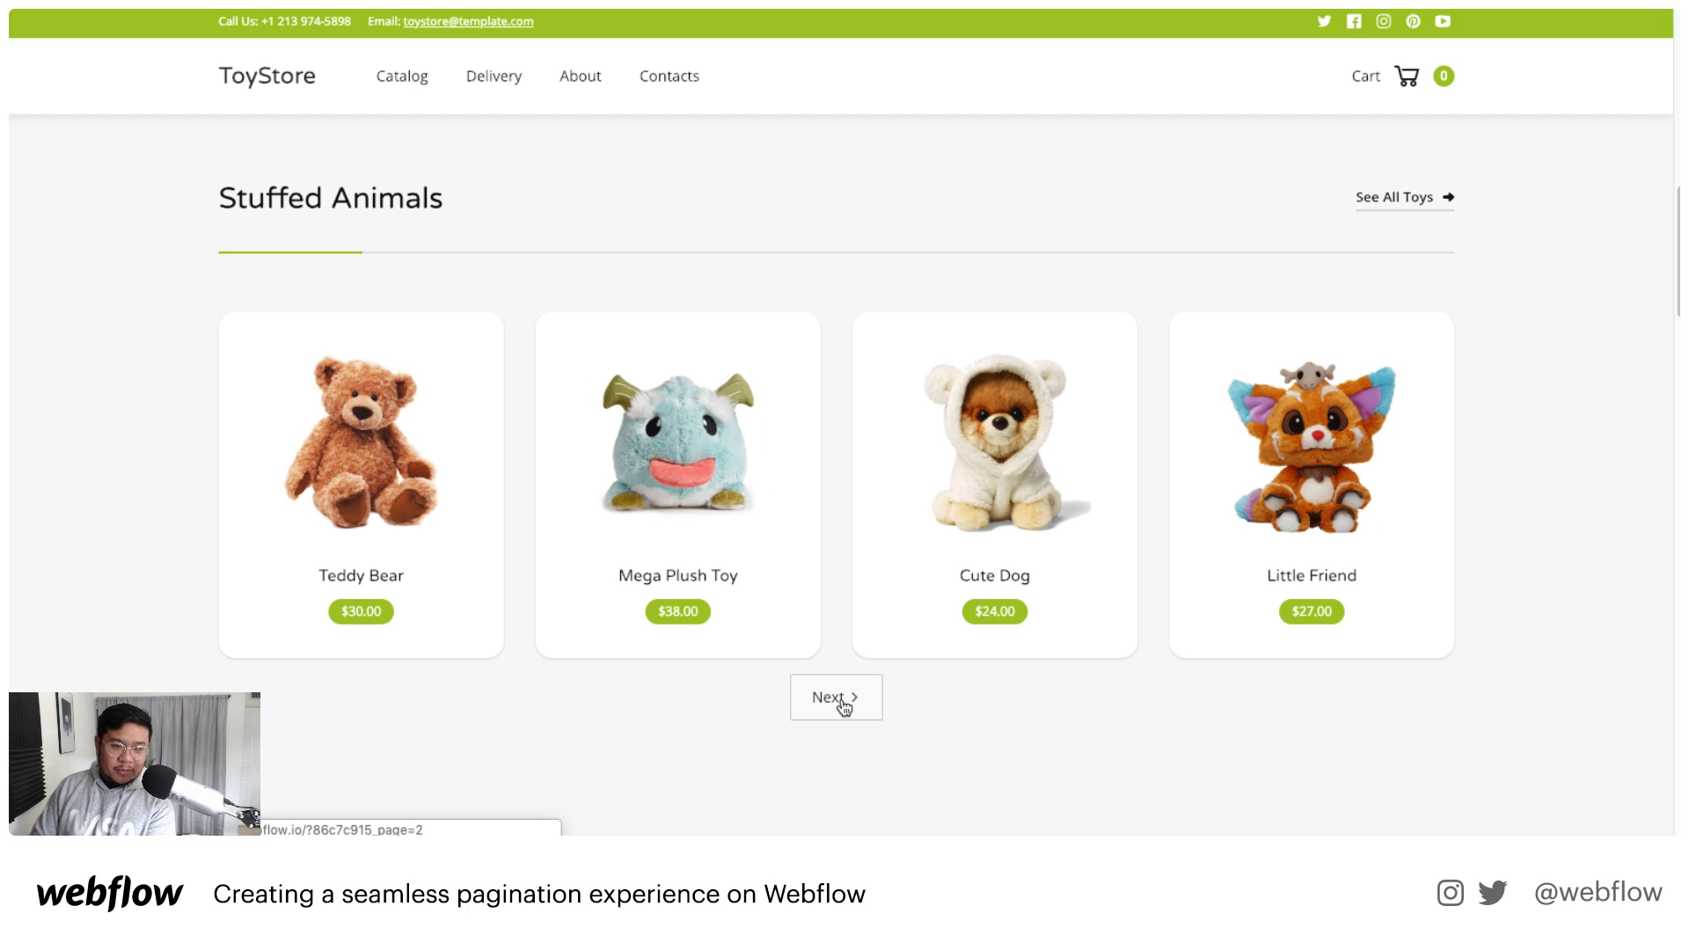
click(843, 699)
click(843, 699)
click(843, 699)
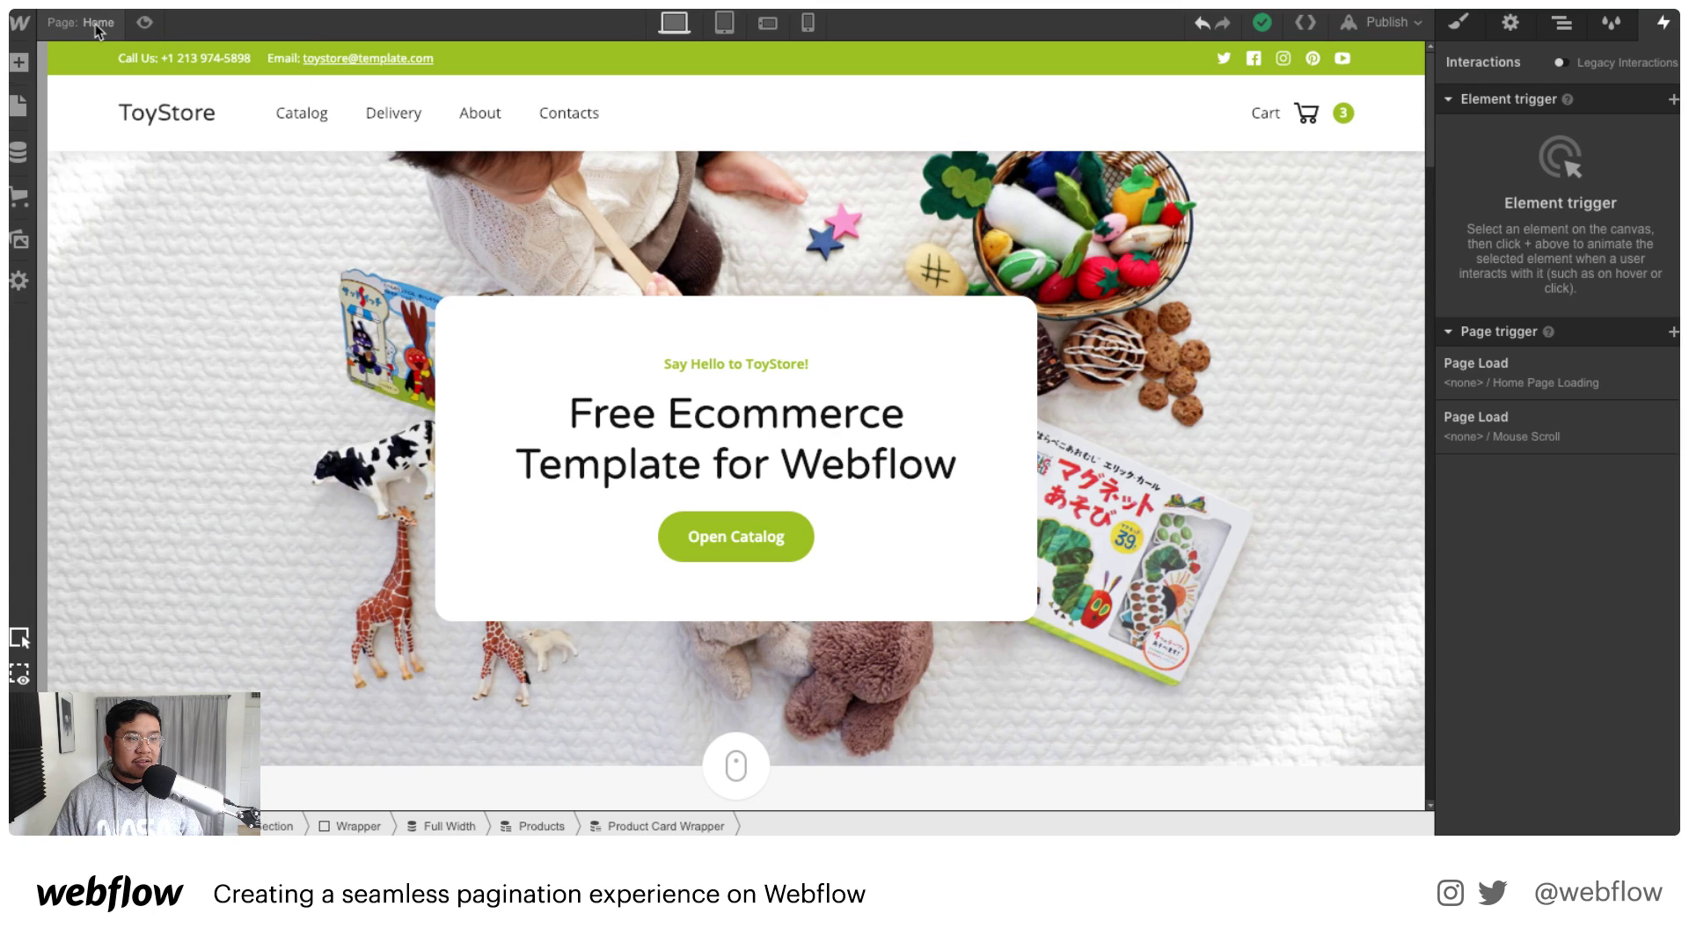
Step: Open the Home page settings in Webflow and expand the Custom Code section
click(81, 22)
click(280, 182)
click(396, 467)
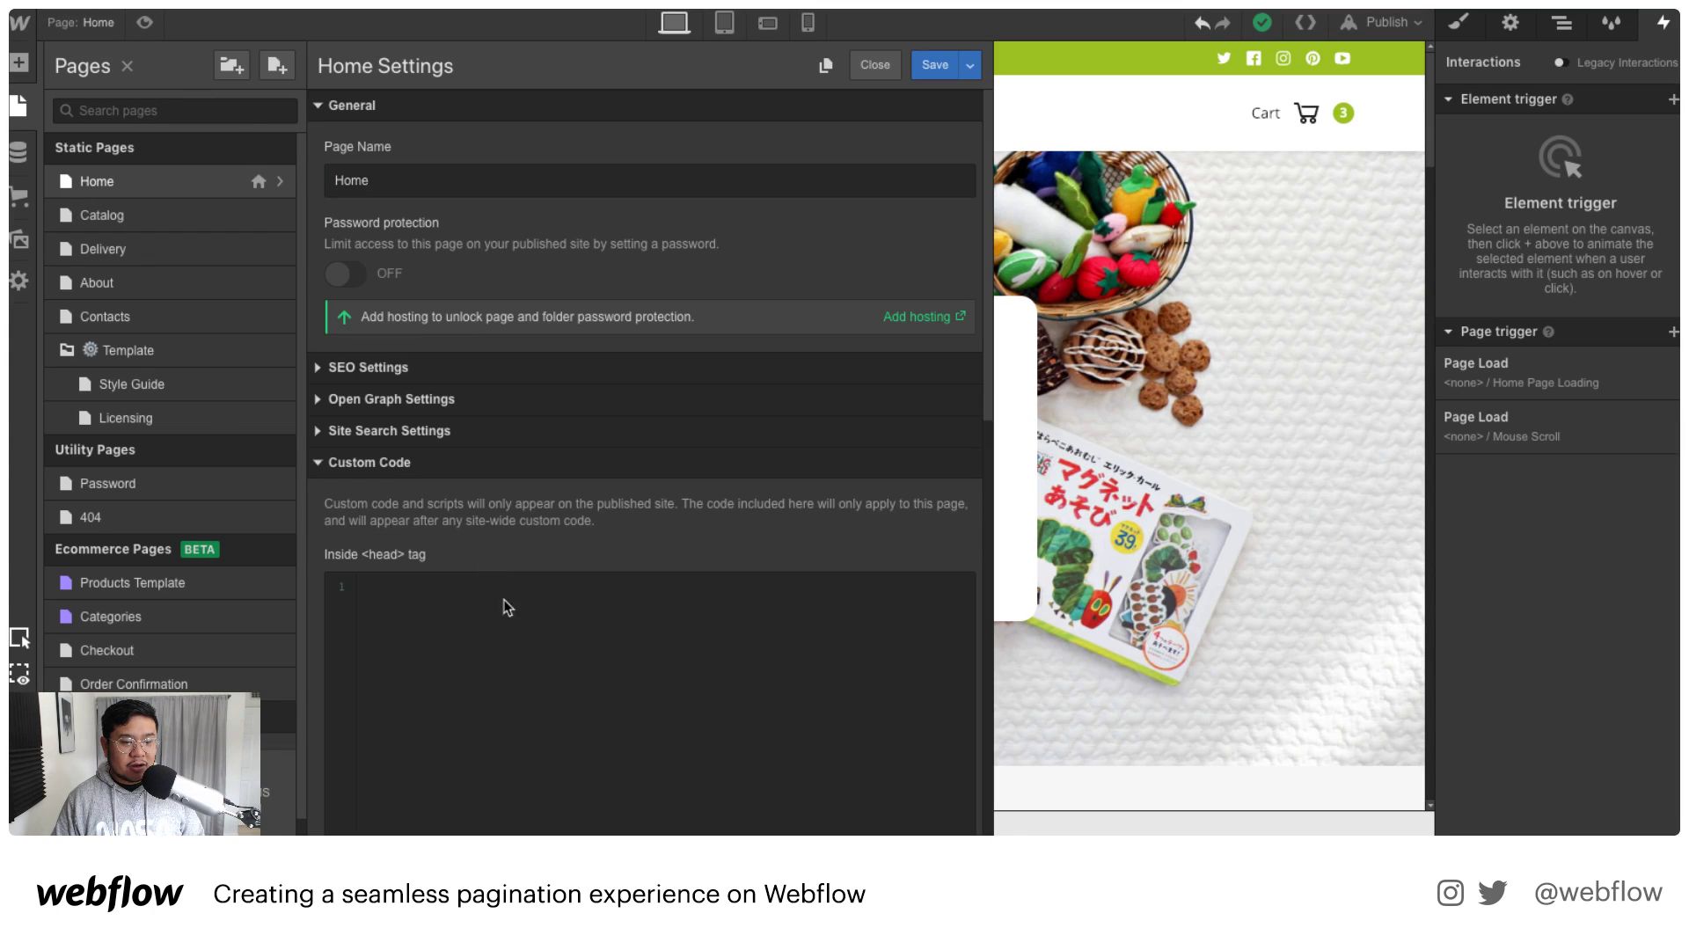
Step: Review the seamless-replace container selector in the Home page's before-body code, and close the page settings
scroll(501, 592, down, 5)
scroll(536, 722, down, 3)
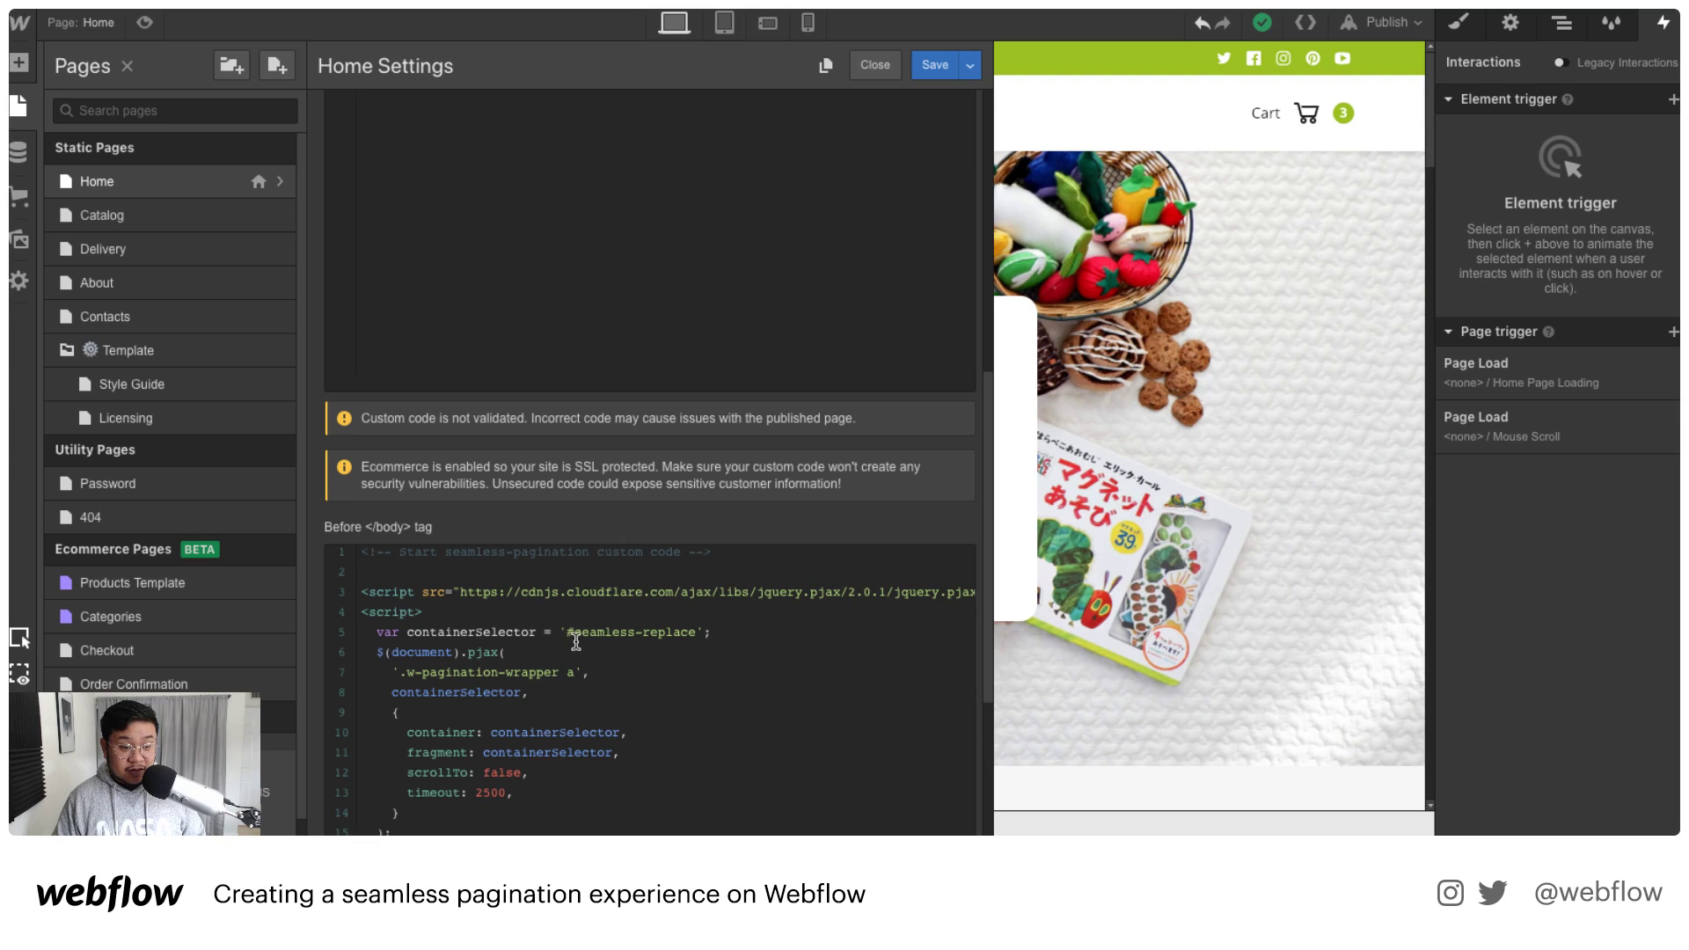
drag(574, 633, 692, 633)
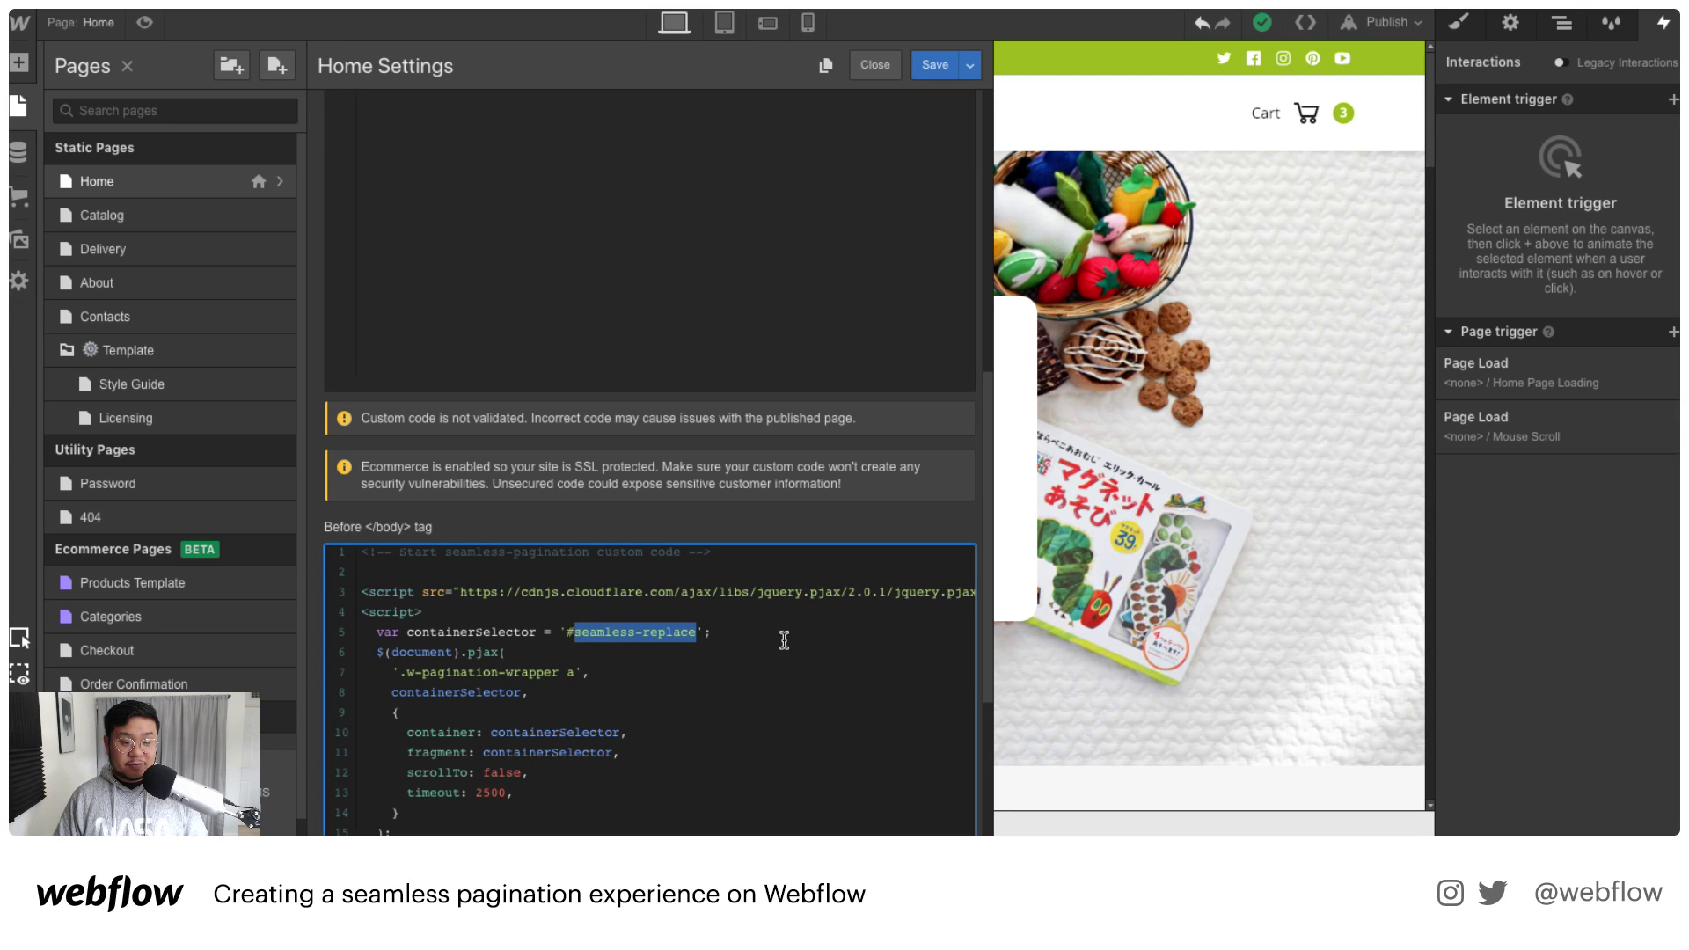
click(875, 64)
Step: Select the Stuffed Animals Wrapper and check its settings and extent relative to the Wooden Toys section
click(1562, 22)
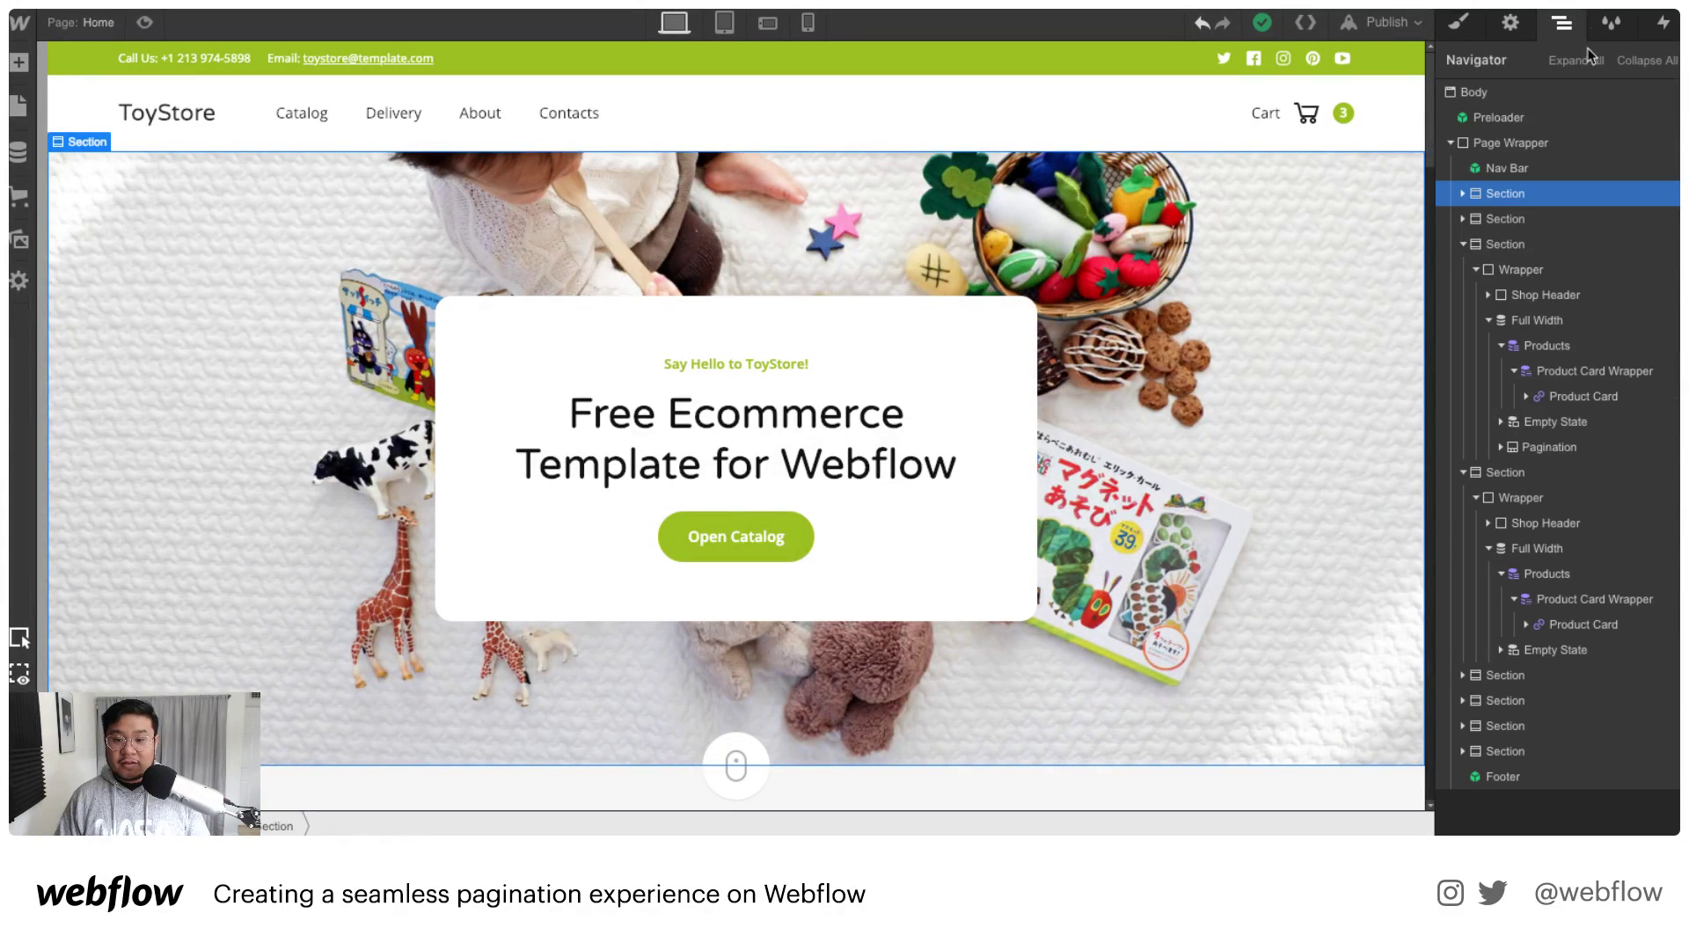
click(1522, 270)
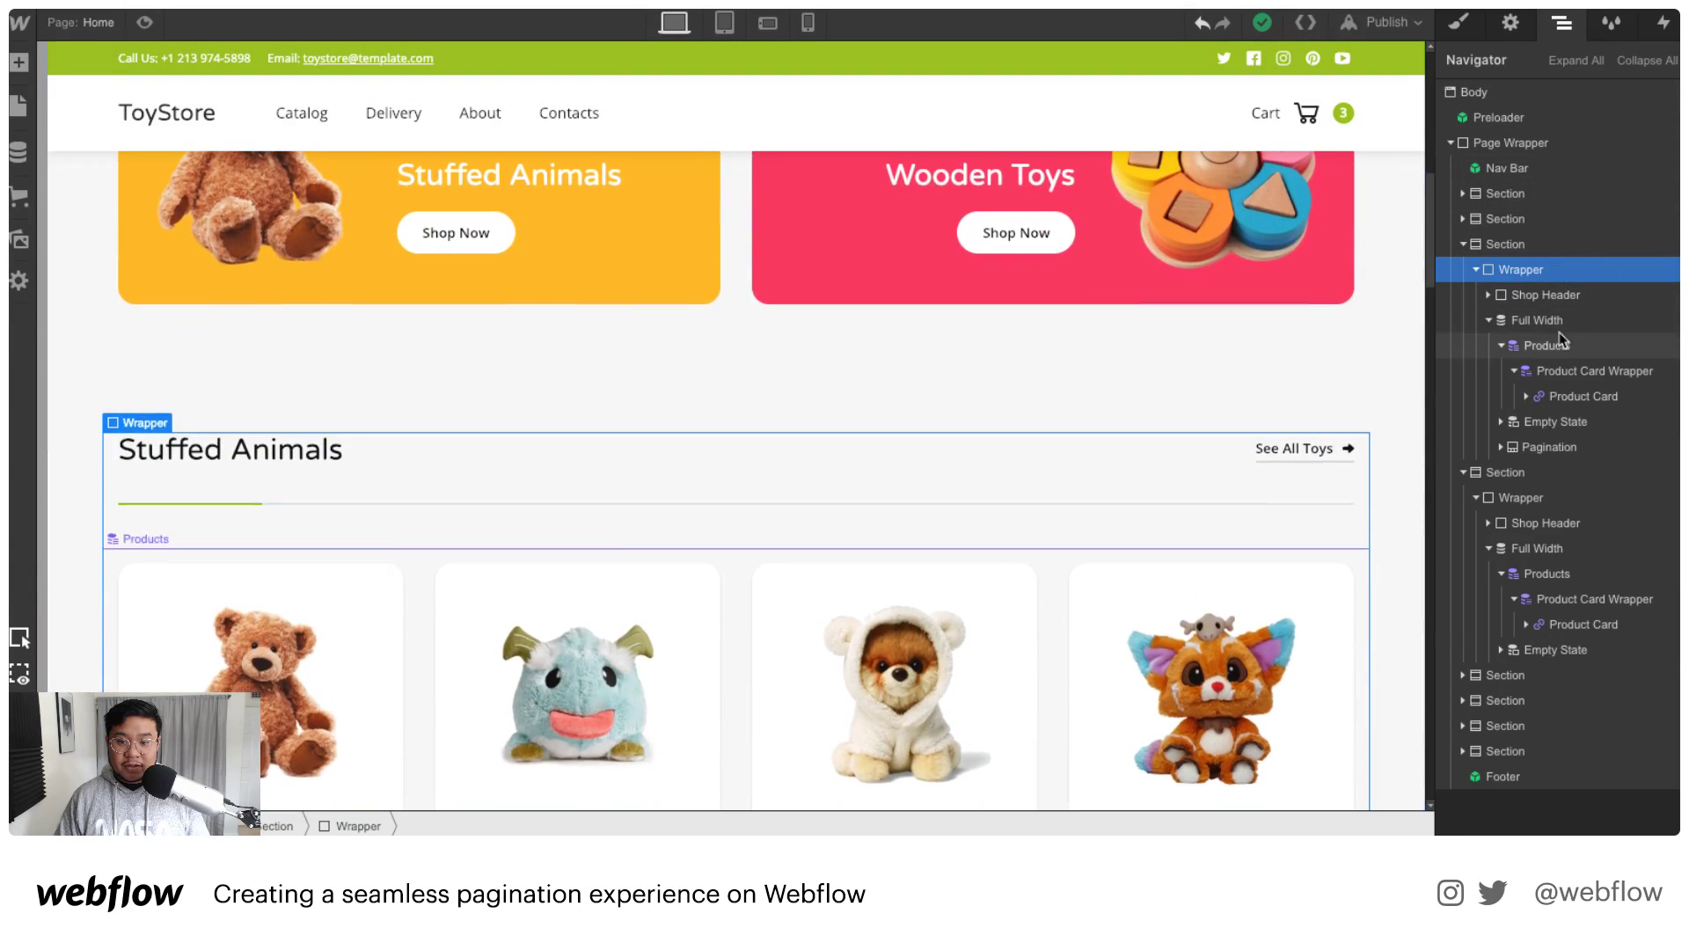
click(1489, 324)
click(1511, 22)
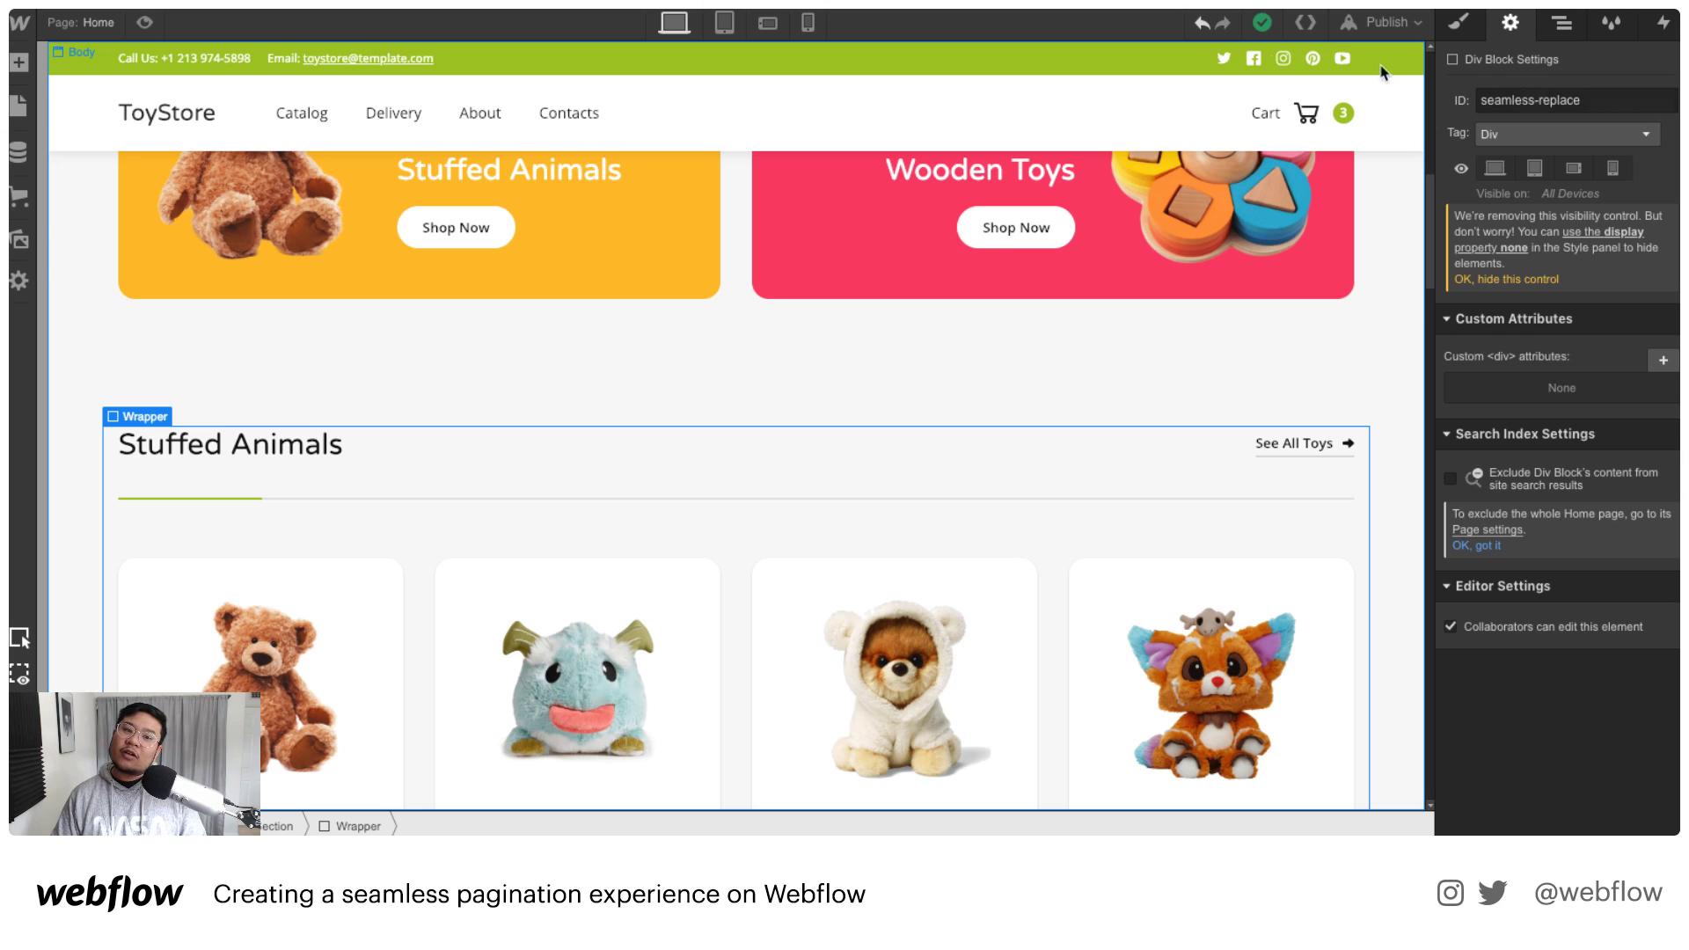
scroll(765, 668, down, 10)
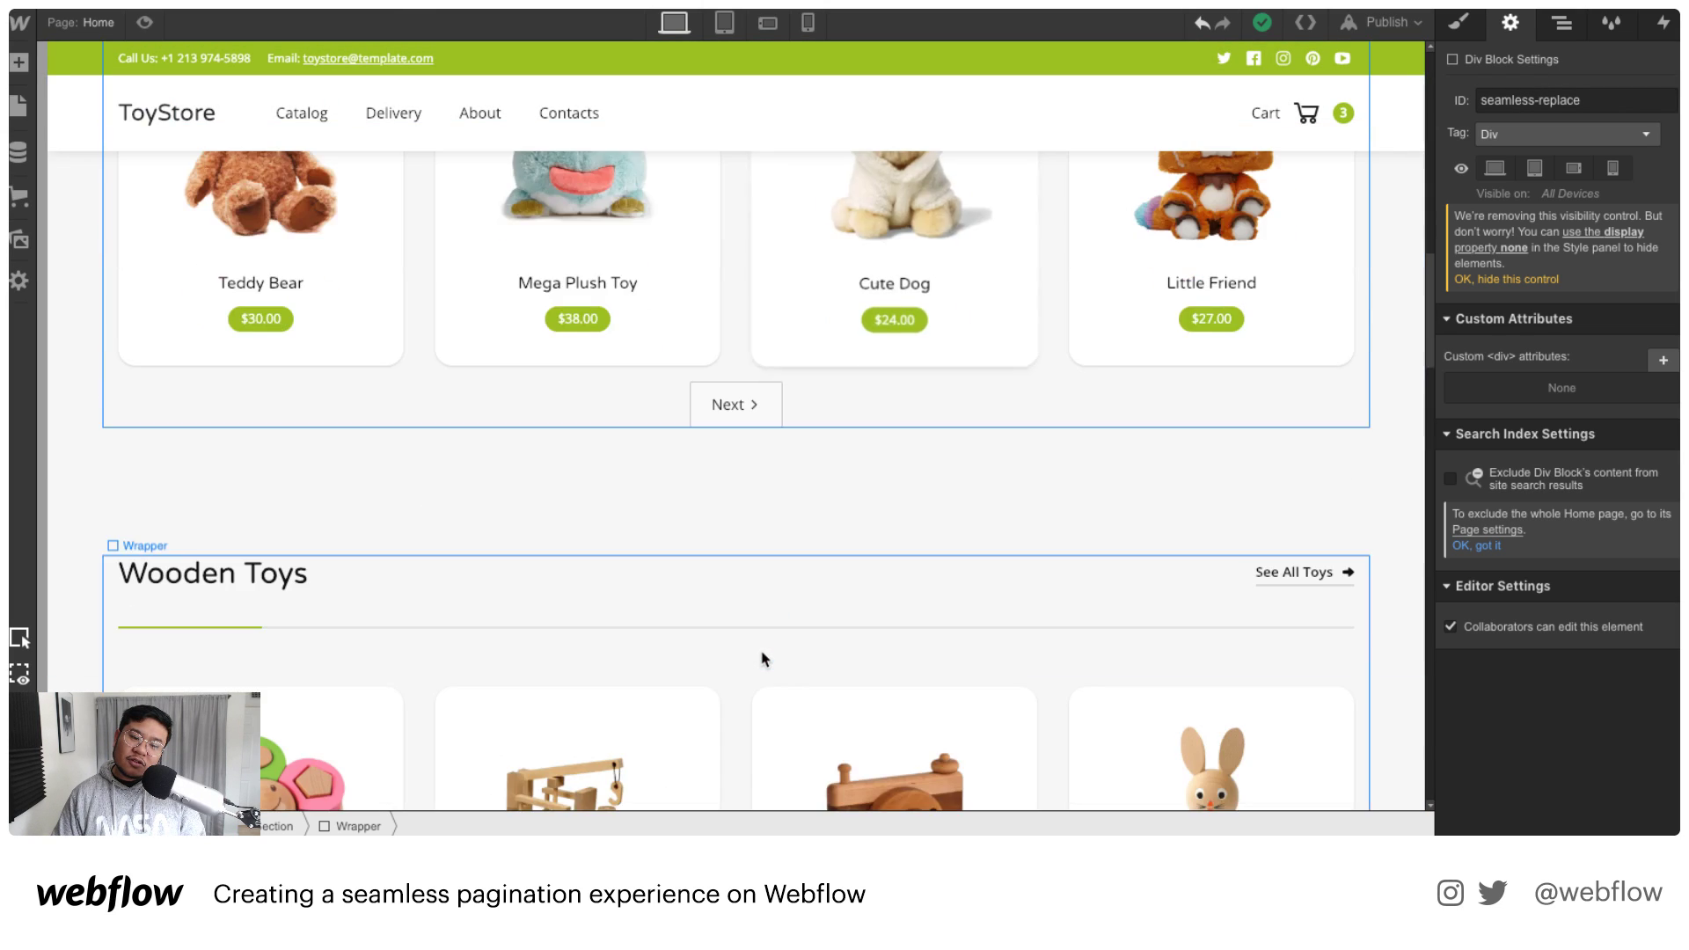
scroll(767, 698, down, 5)
scroll(715, 568, up, 9)
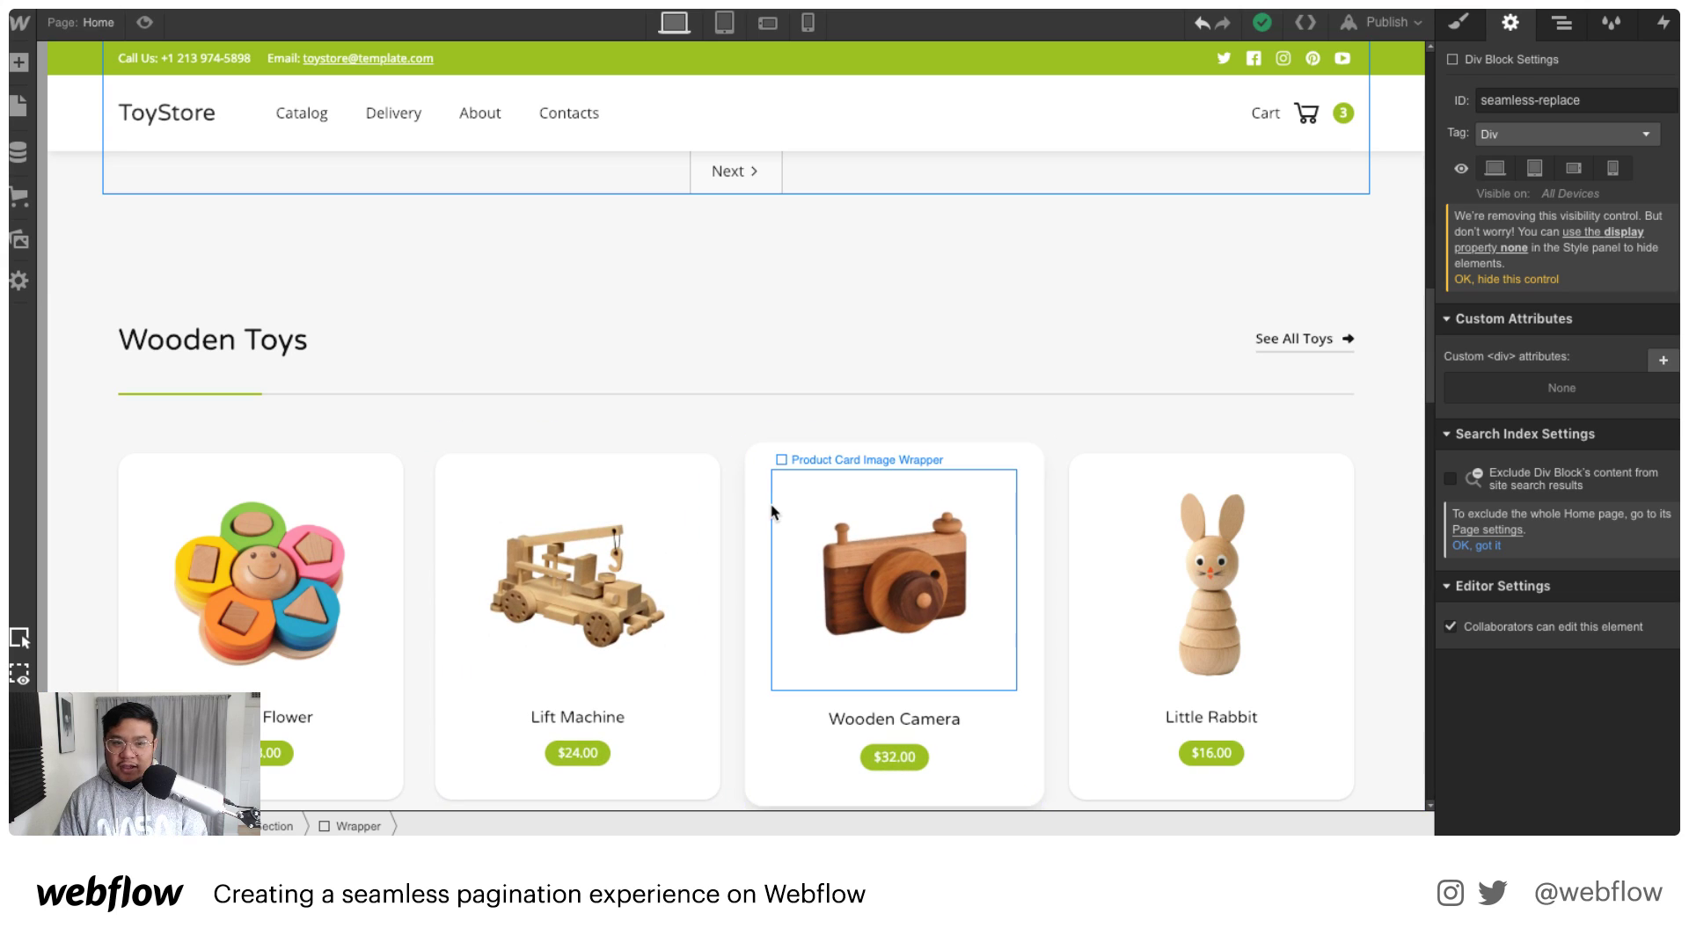
scroll(773, 510, up, 5)
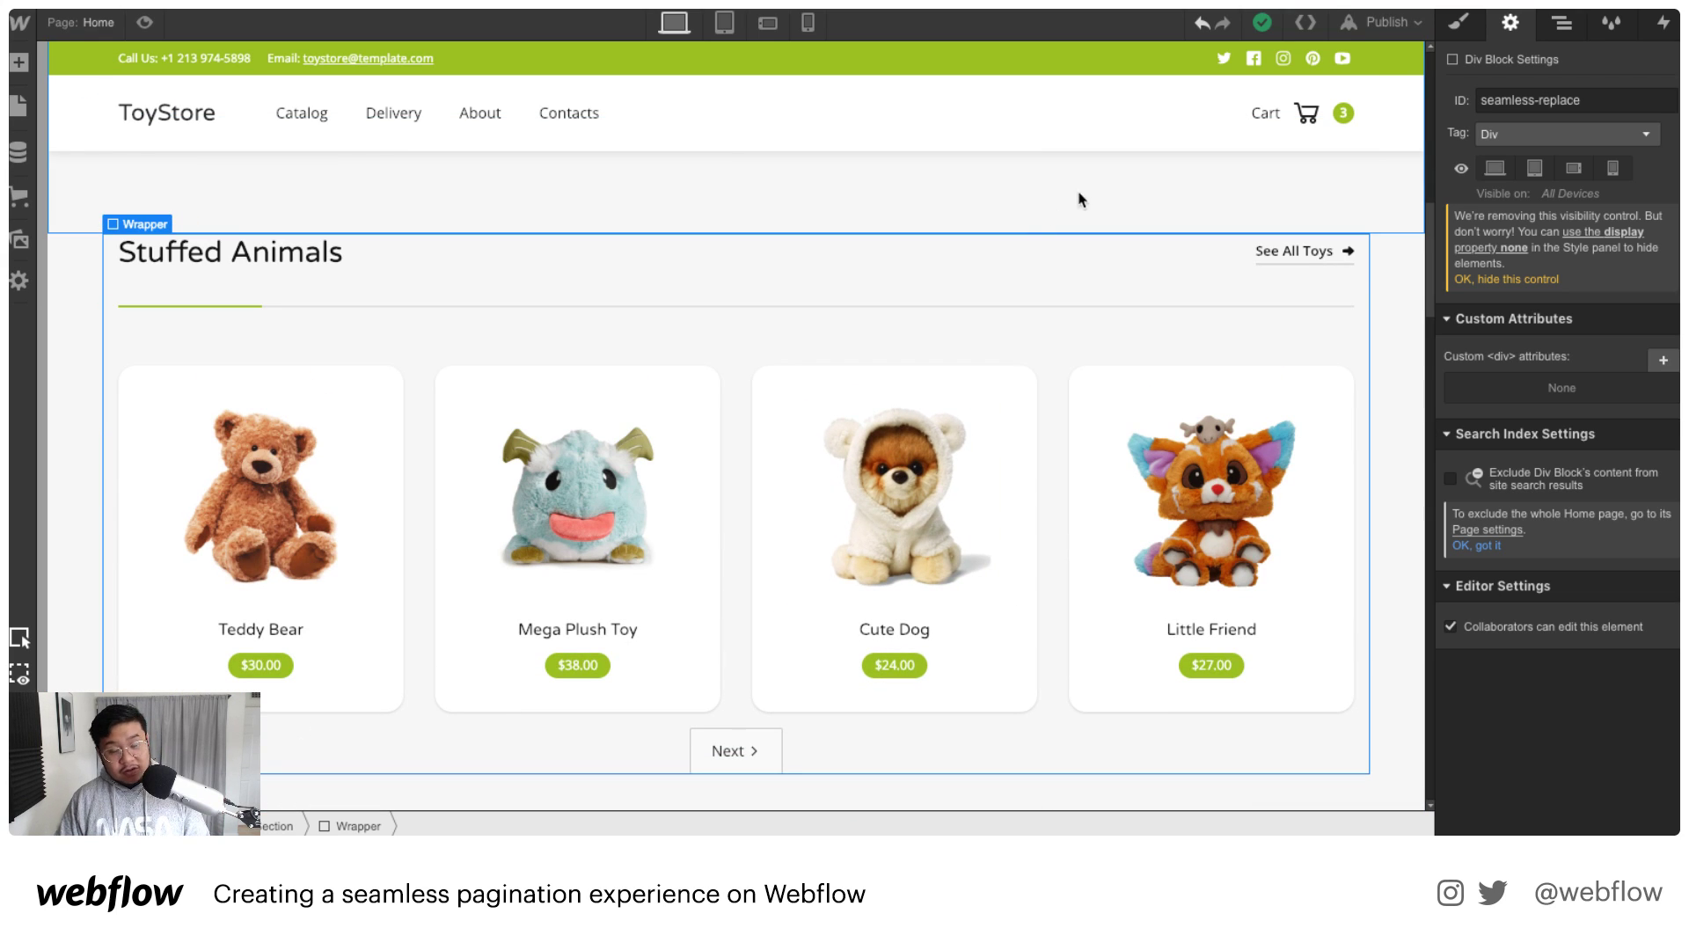
Step: Cut the seamless-replace ID from the Stuffed Animals Wrapper
click(1597, 99)
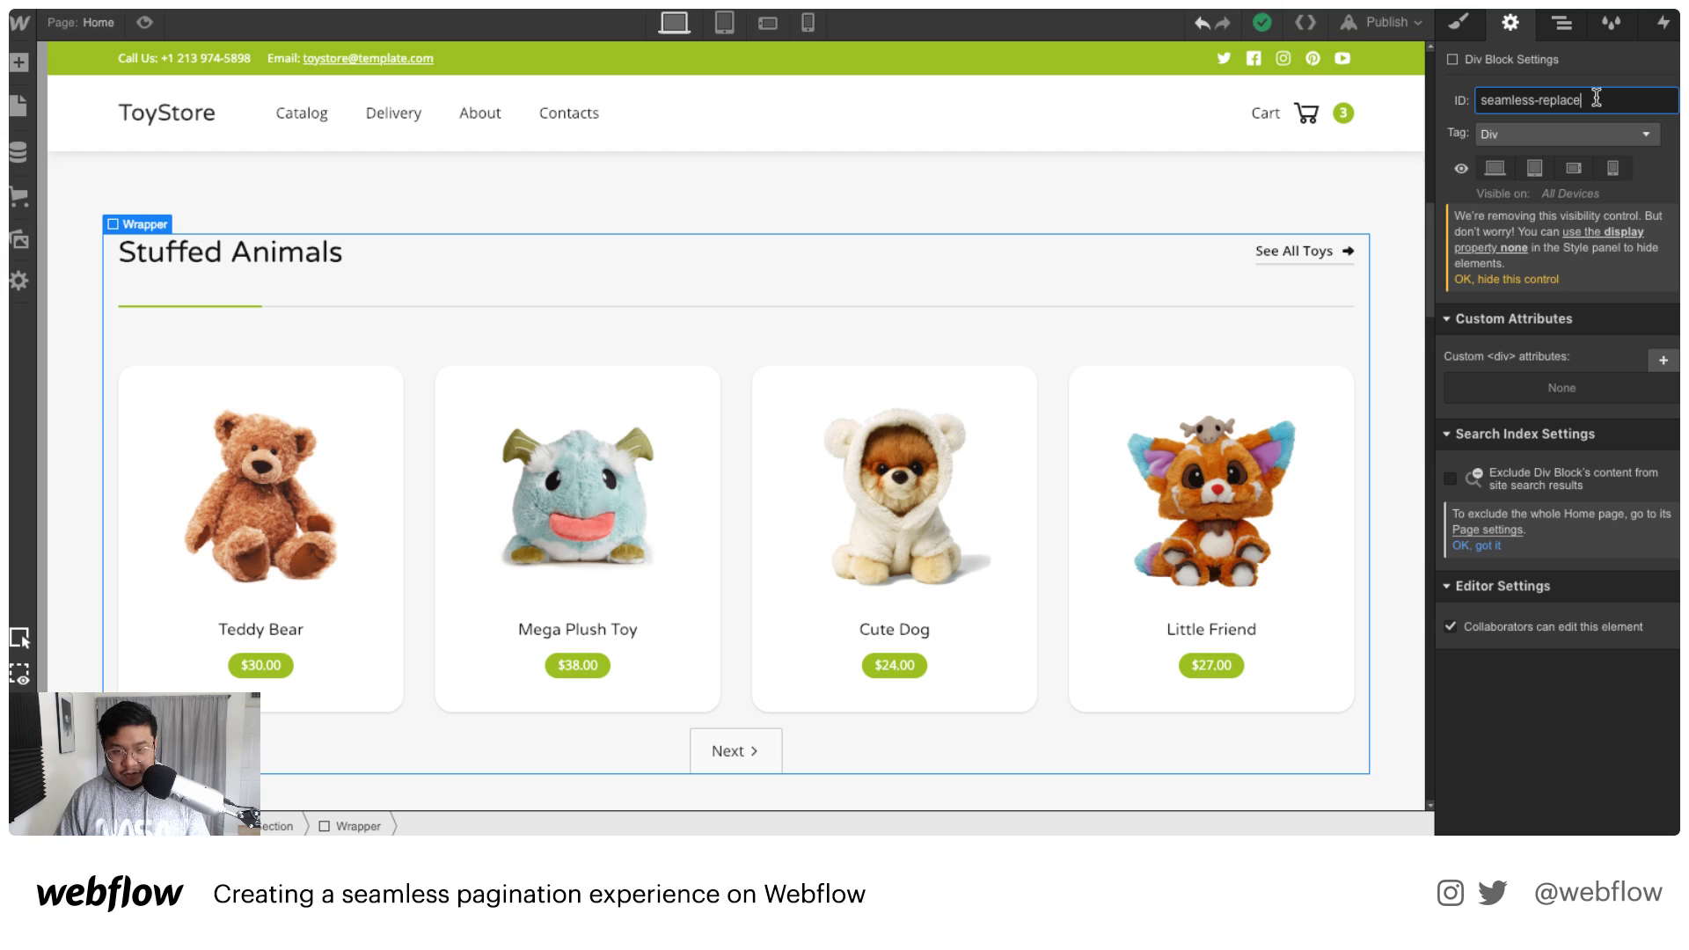
key(super+a)
key(ctrl+c)
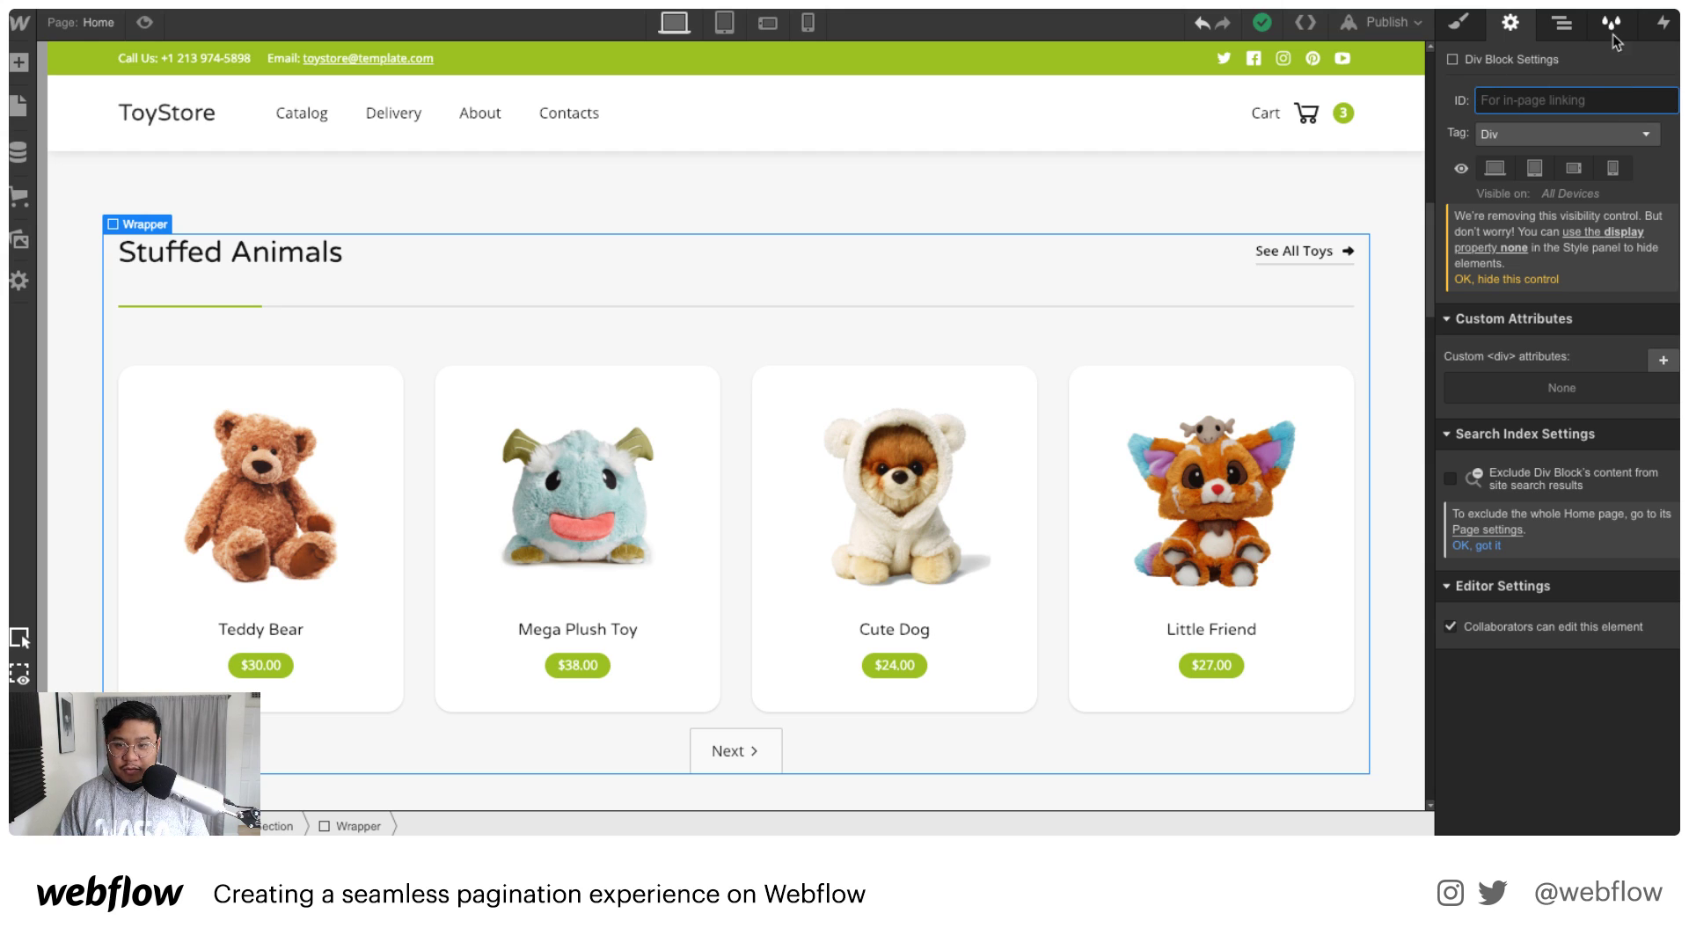
Step: Collapse the Wooden Toys list and examine both toy lists and their sections in the element hierarchy for a common parent
click(1562, 22)
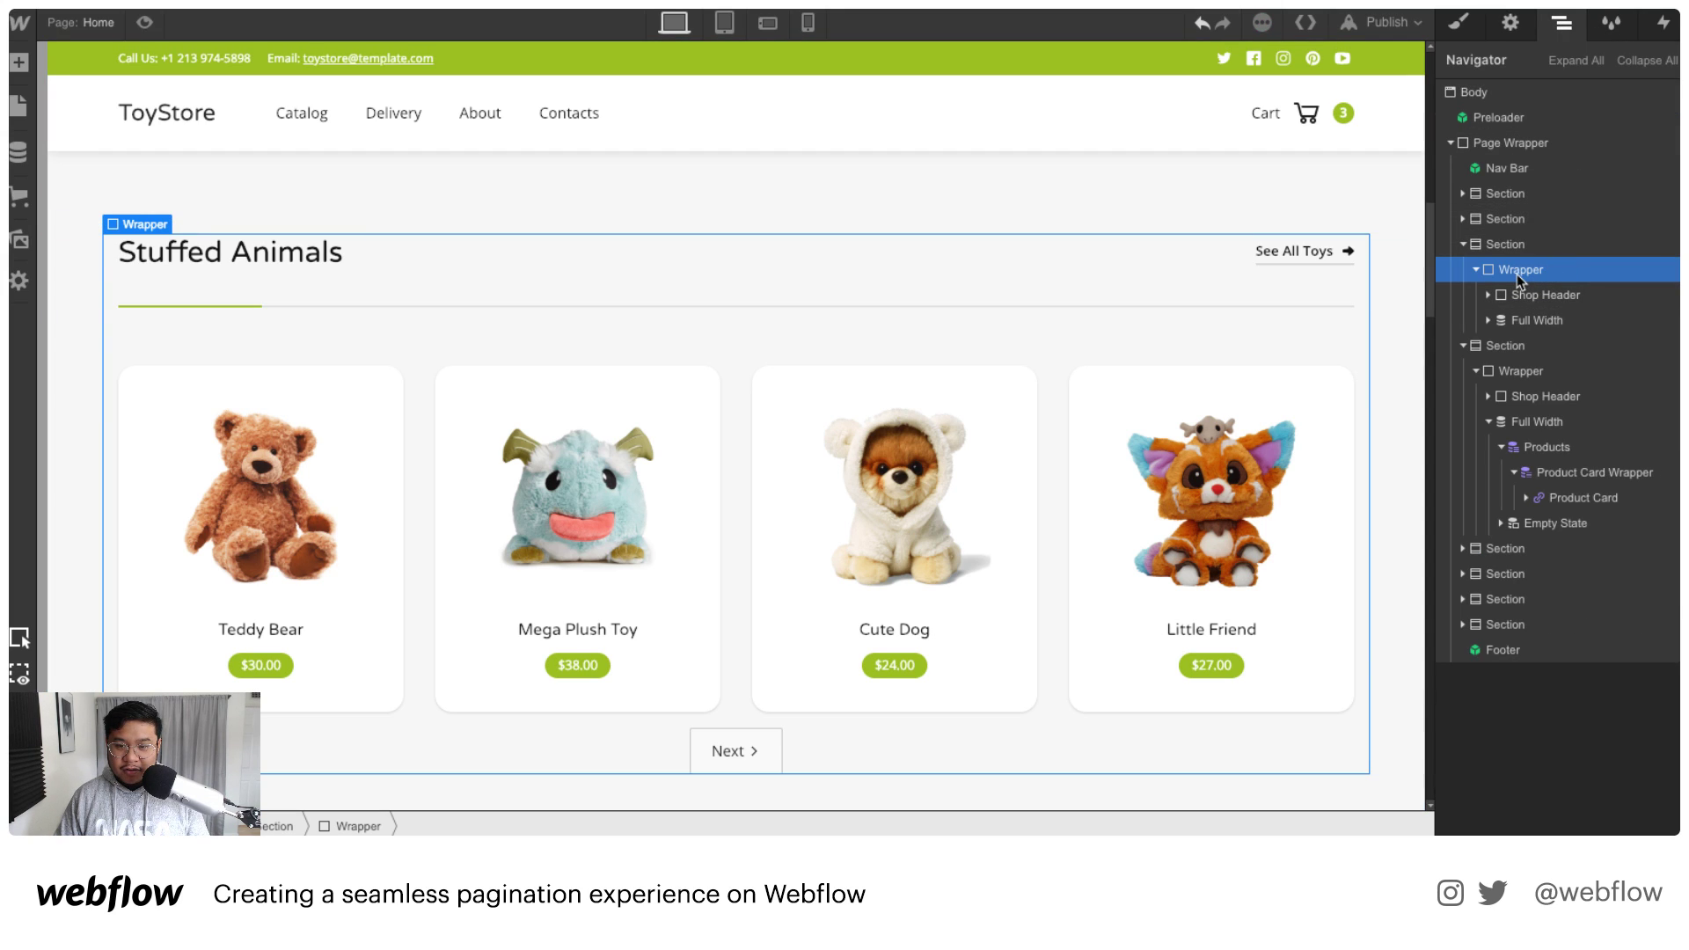
click(1489, 421)
click(1492, 422)
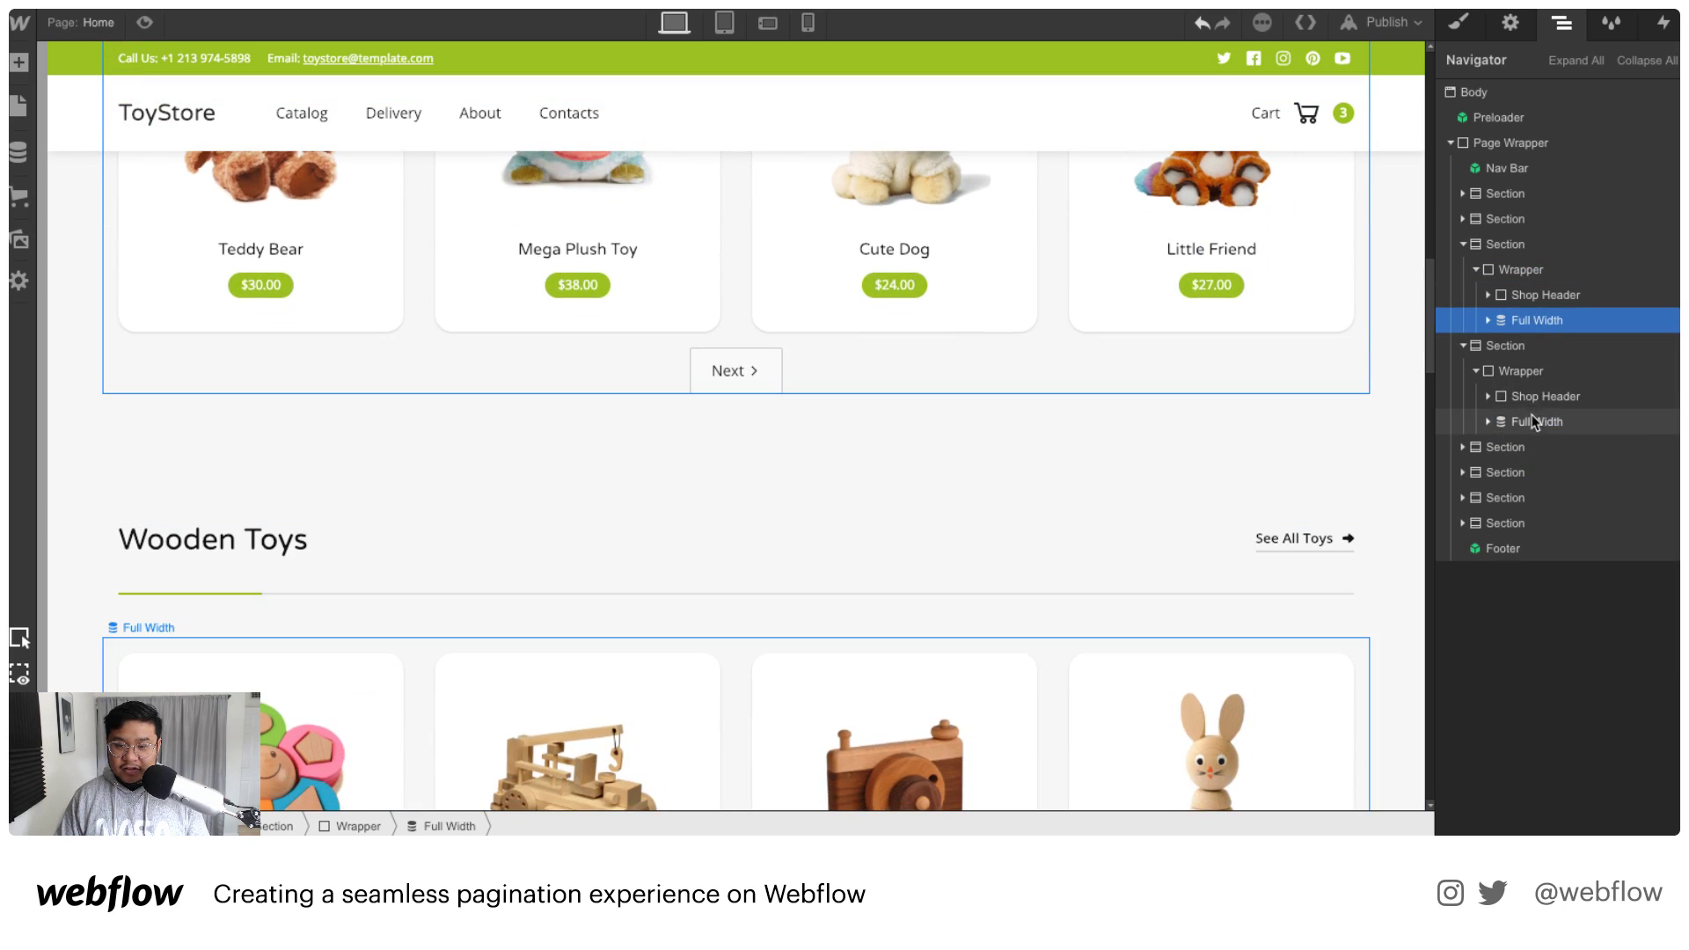
click(1529, 321)
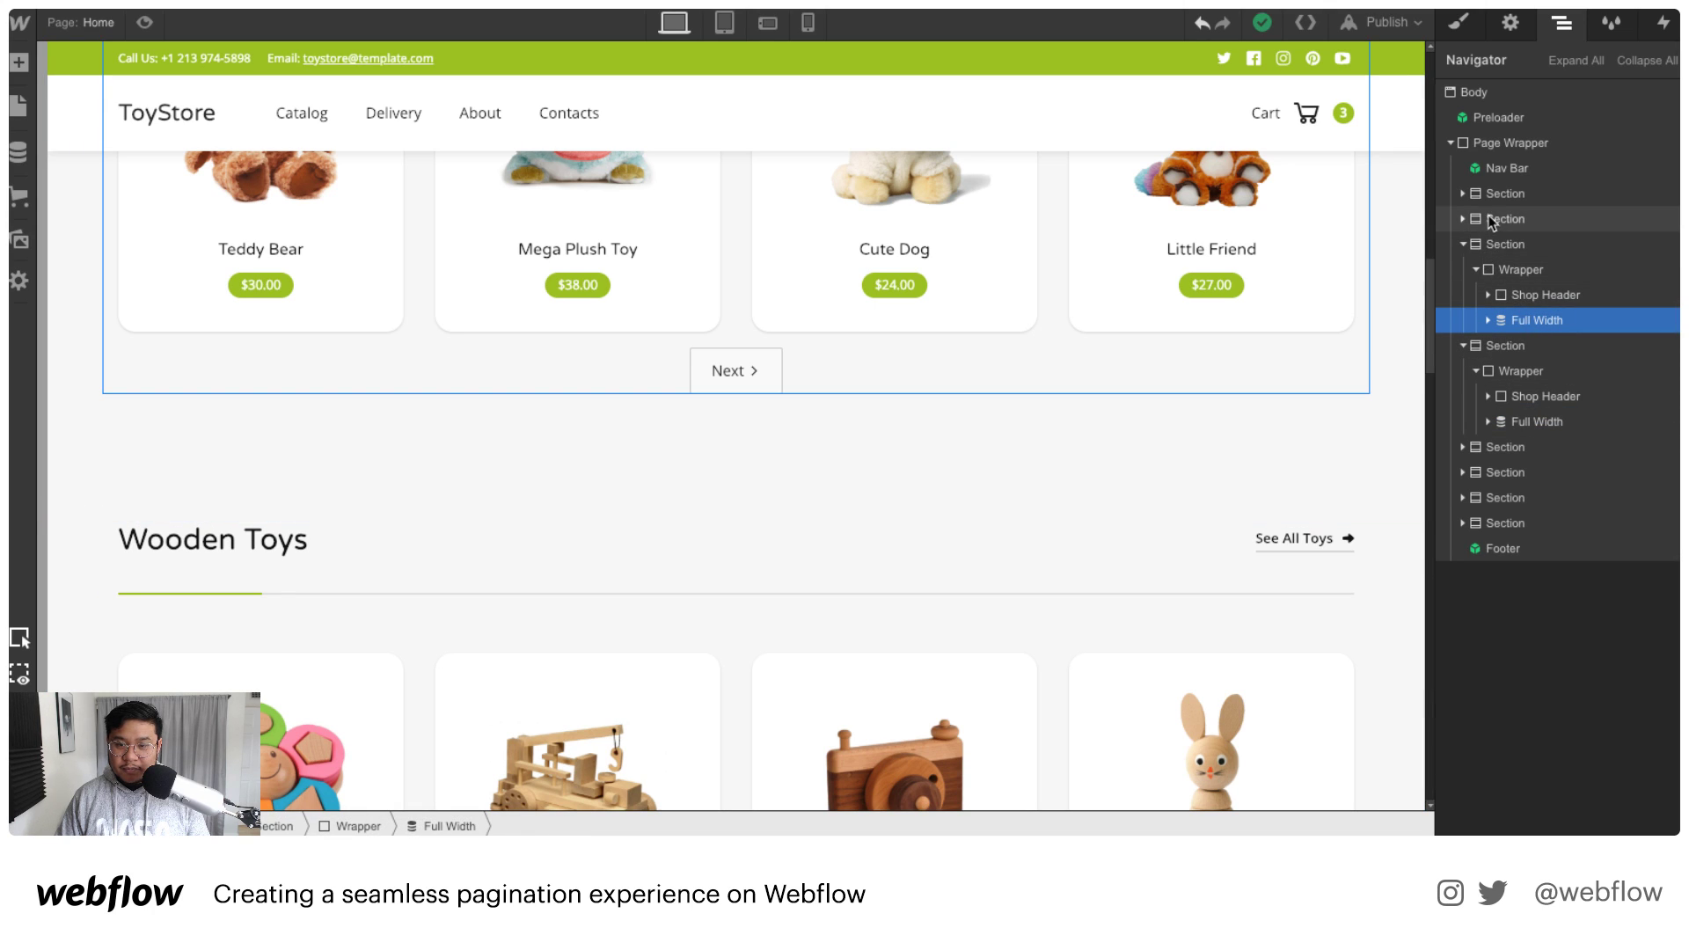
click(1508, 247)
click(1494, 344)
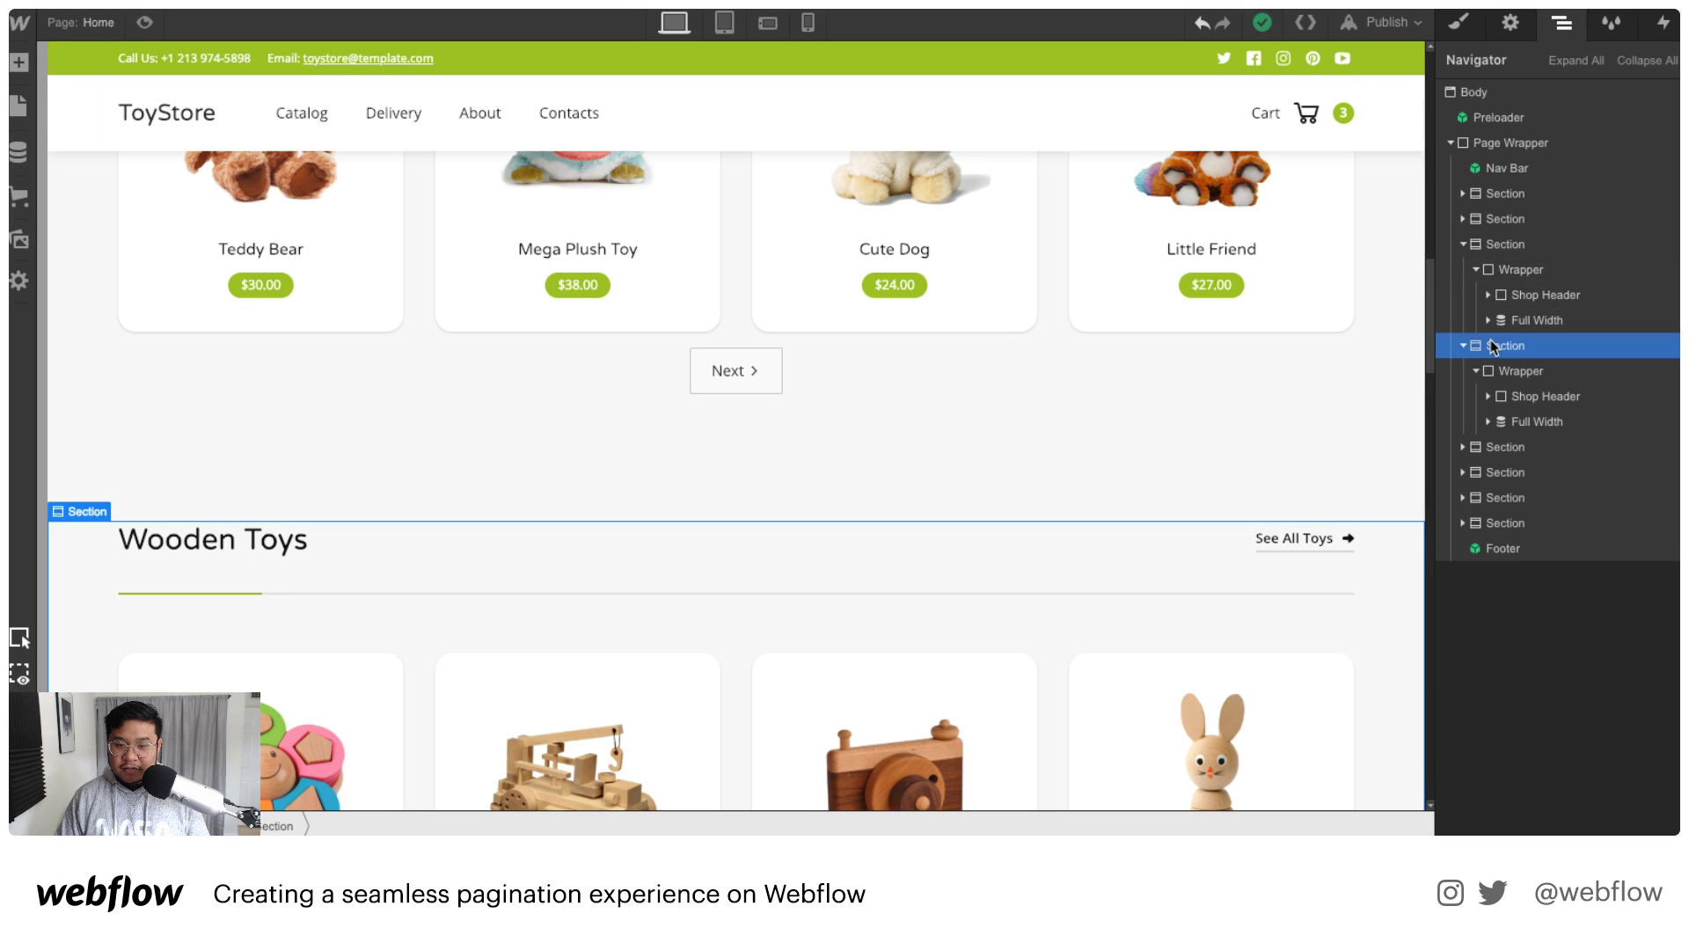
Step: Set the ID of the Page Wrapper that contains both toy lists to seamless-replace
click(1603, 148)
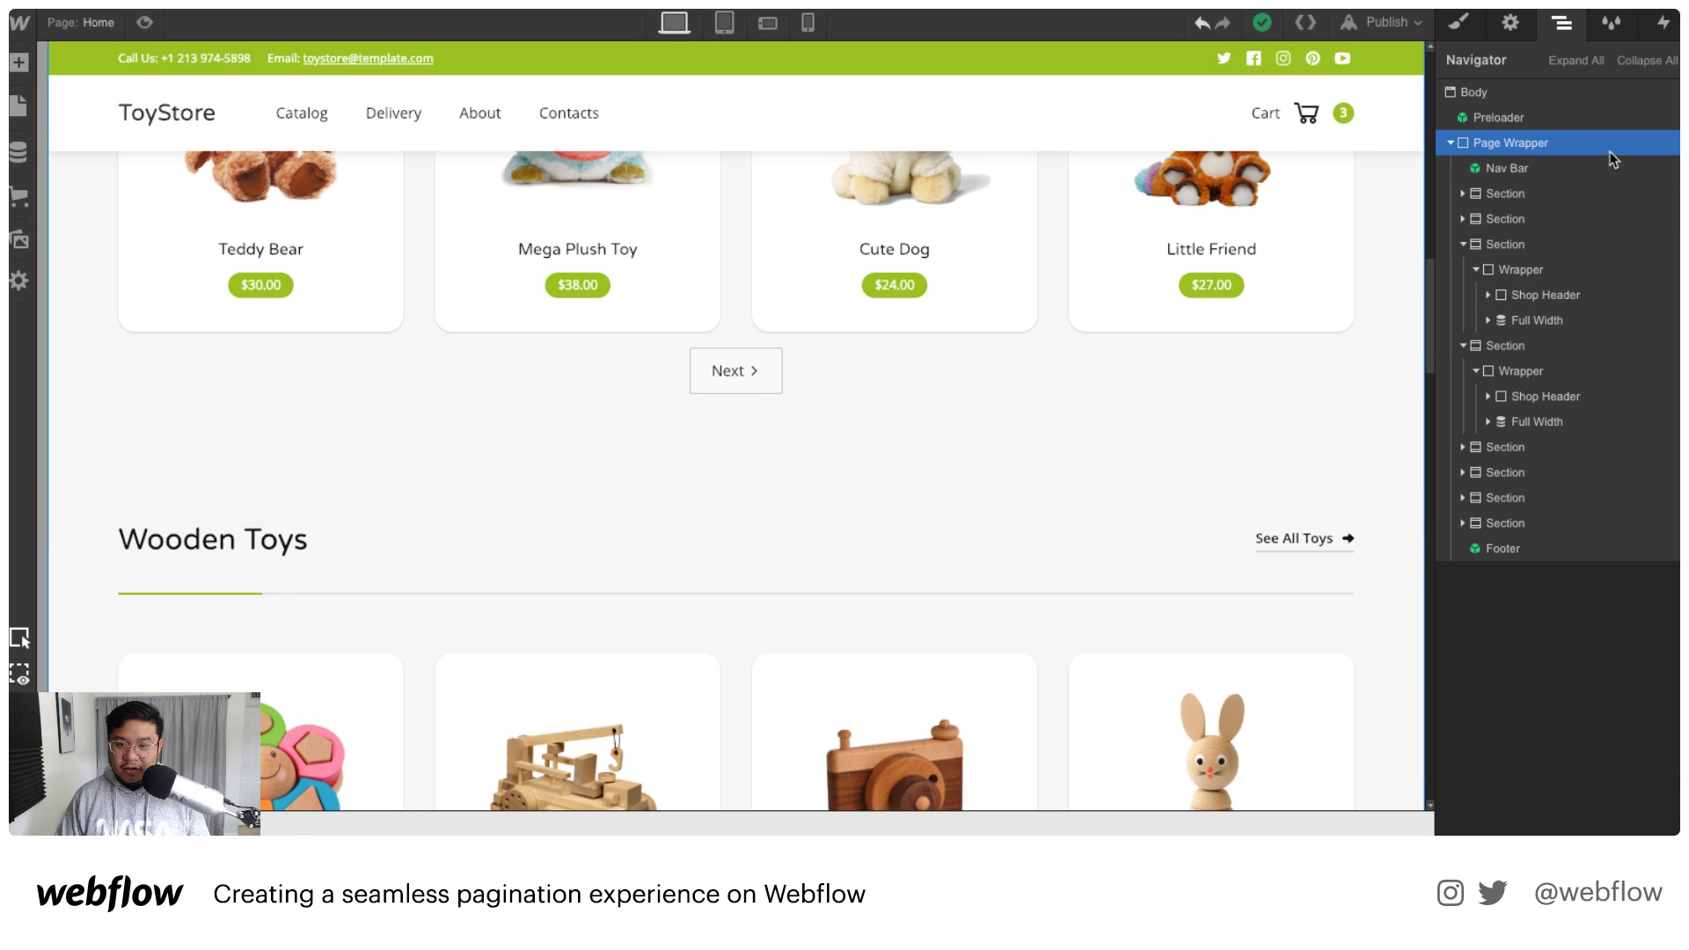
key(d)
click(1524, 102)
key(ctrl+v)
key(Return)
key(z)
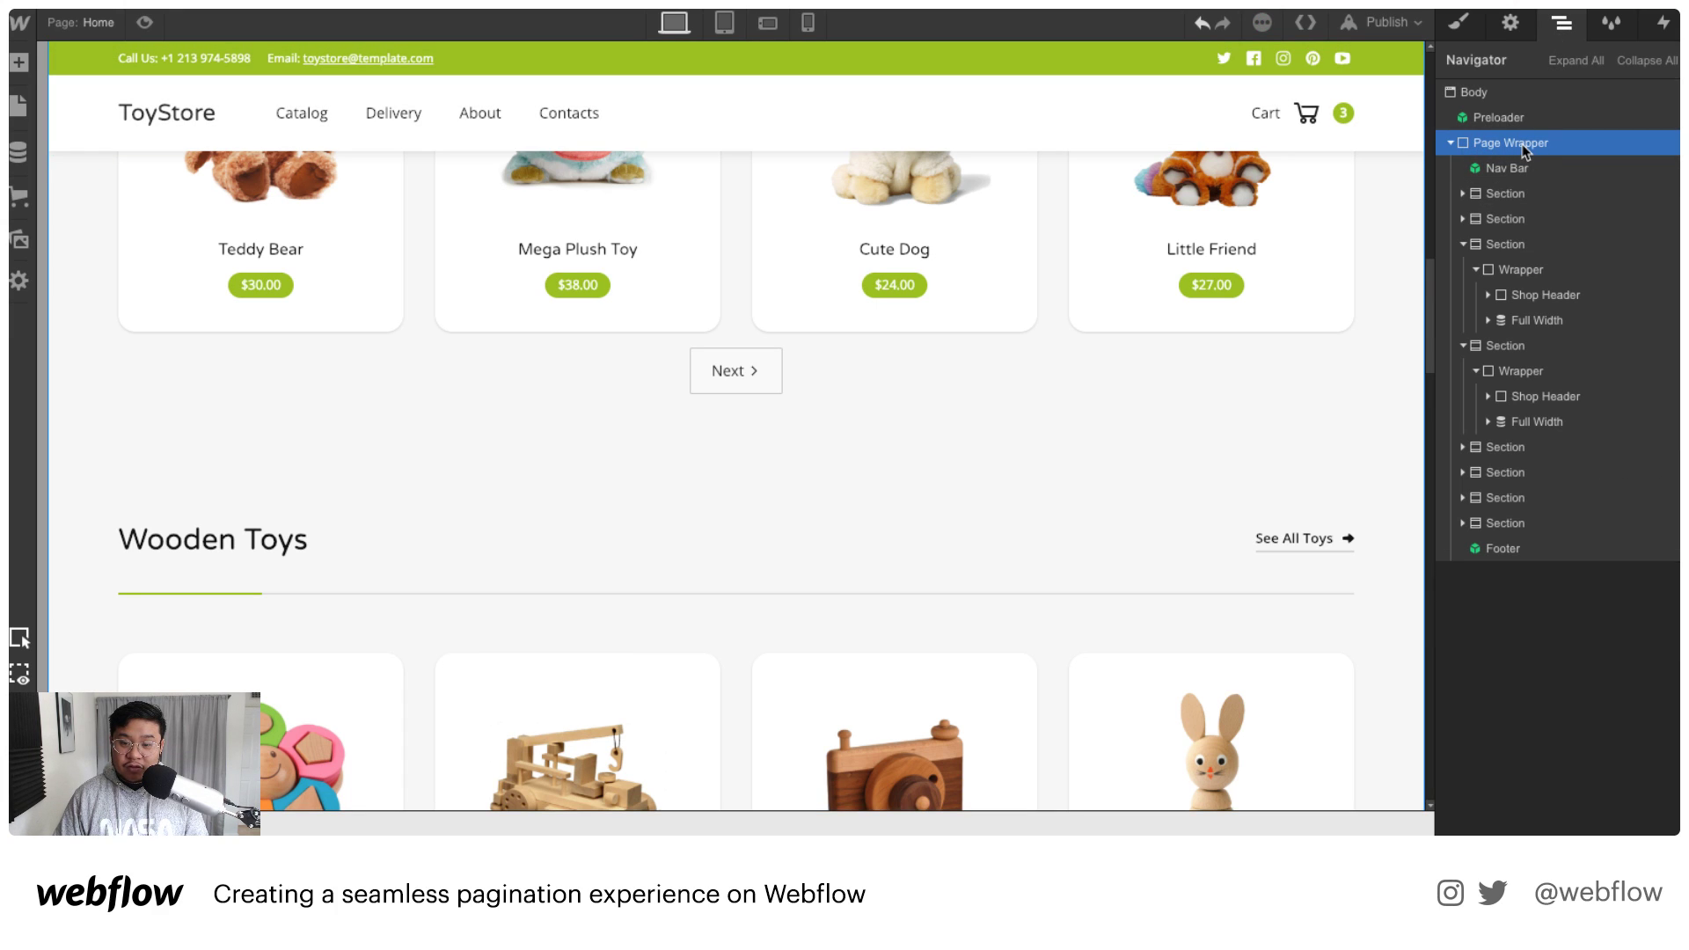
Step: Turn off the item limit on the Wooden Toys collection list and paginate it with 4 items per page
click(1531, 422)
click(1512, 23)
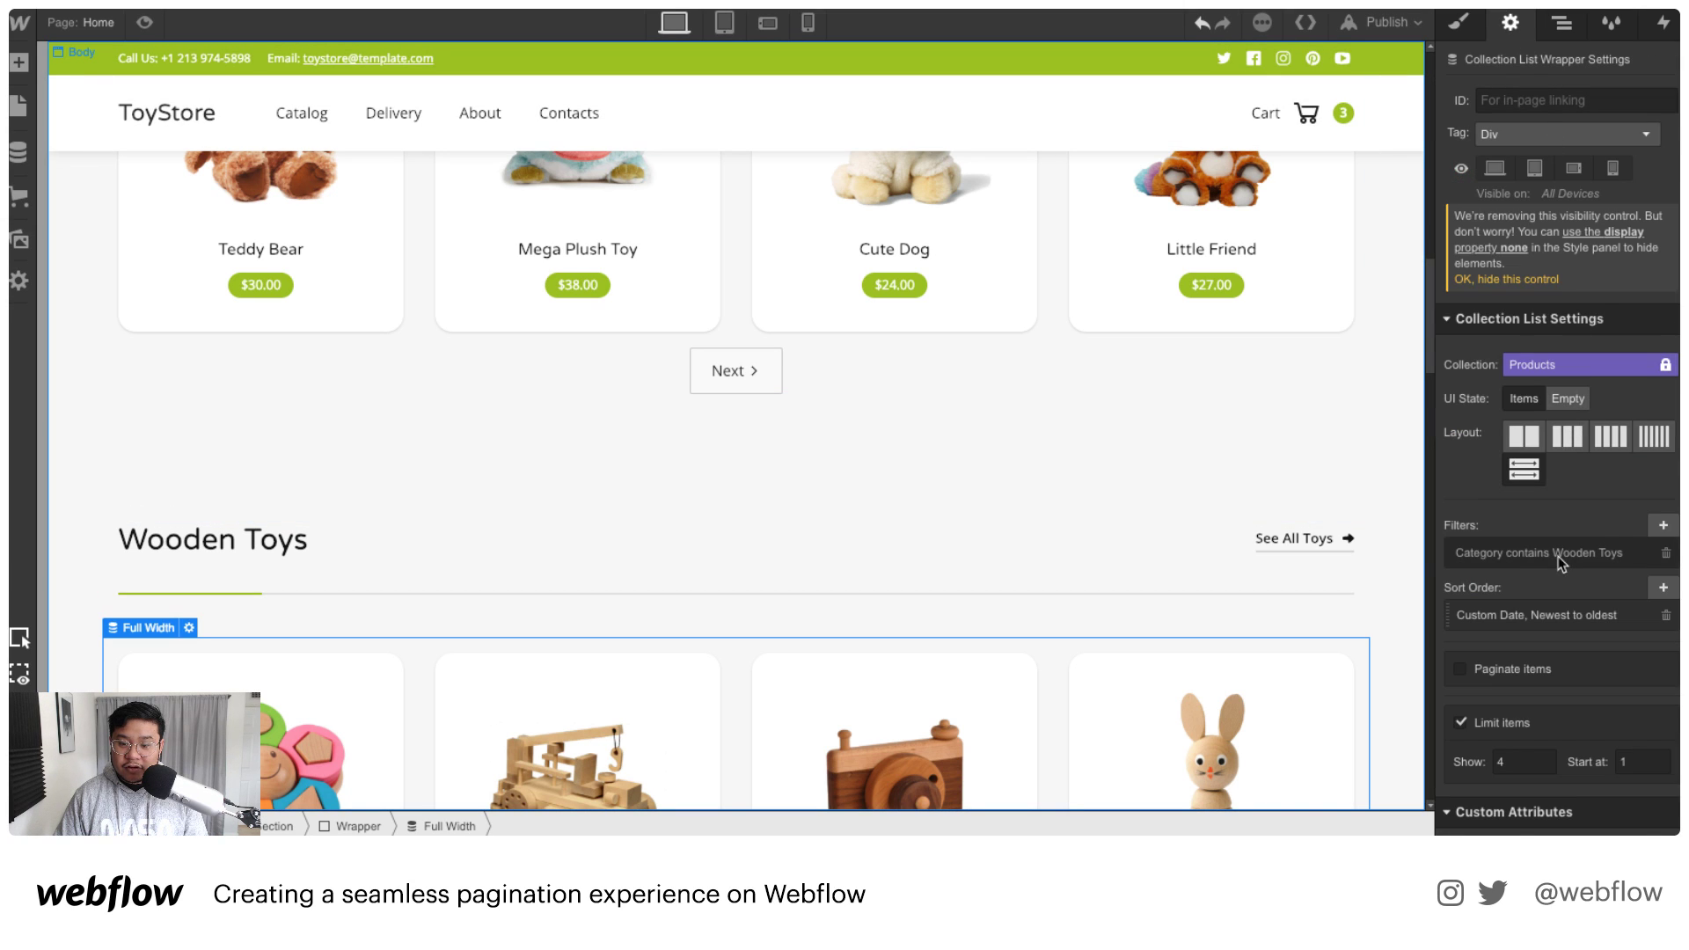
scroll(1559, 556, down, 1)
scroll(1252, 610, down, 4)
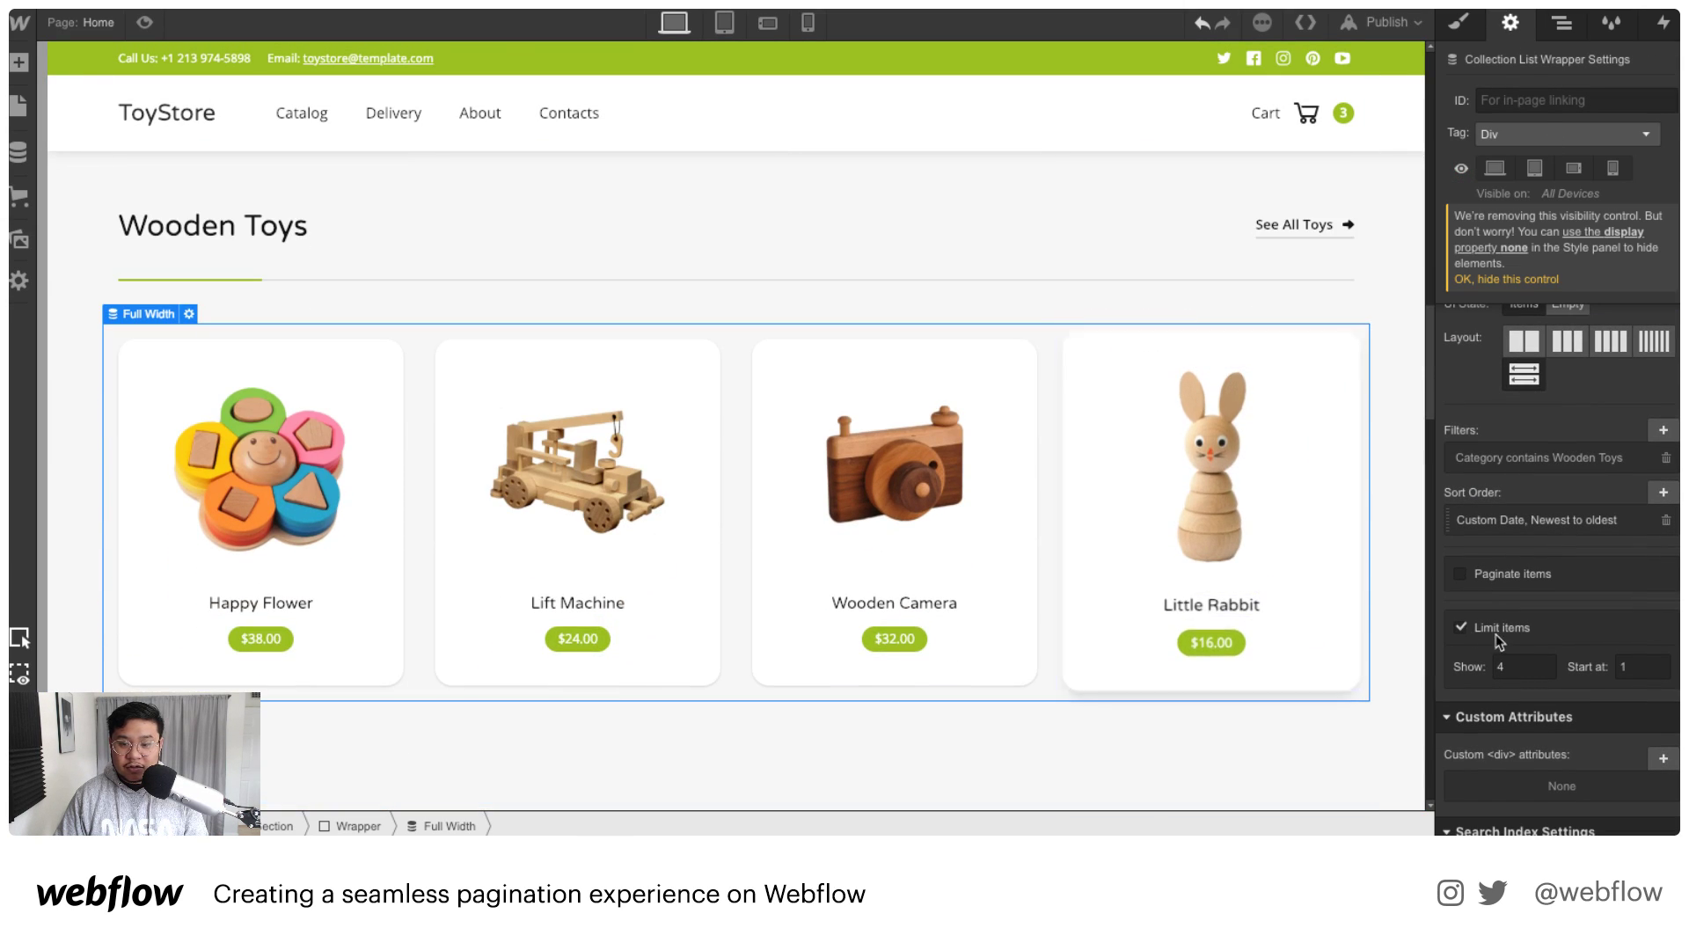
click(1479, 633)
scroll(1559, 630, down, 1)
click(1531, 530)
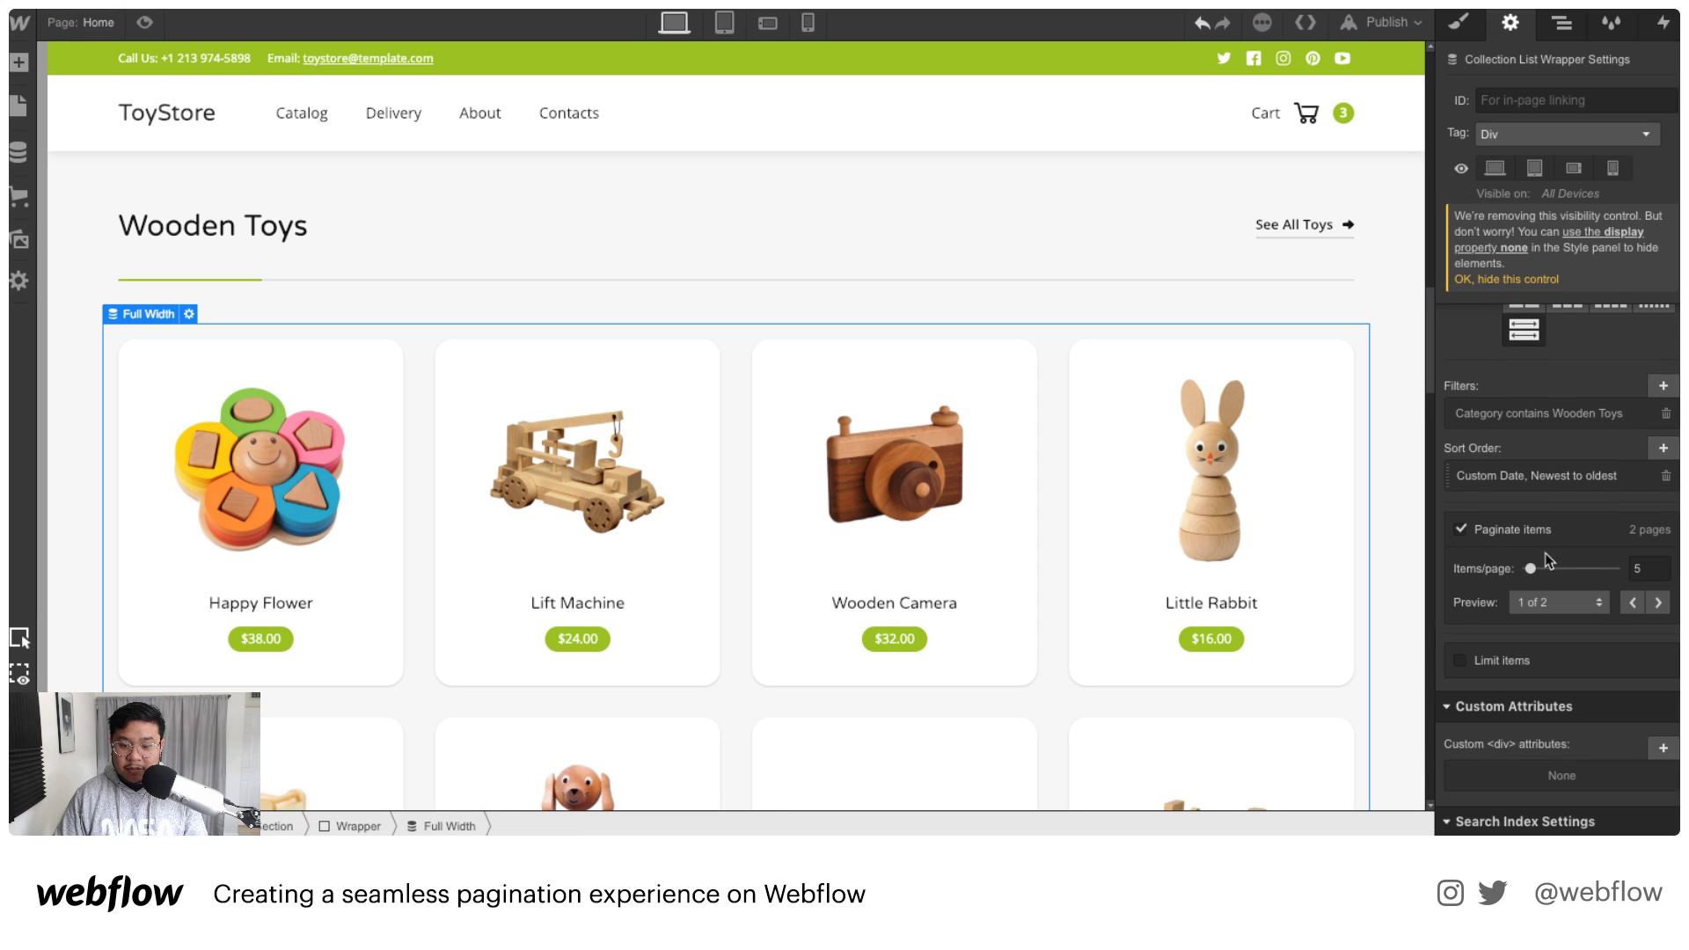
click(1647, 569)
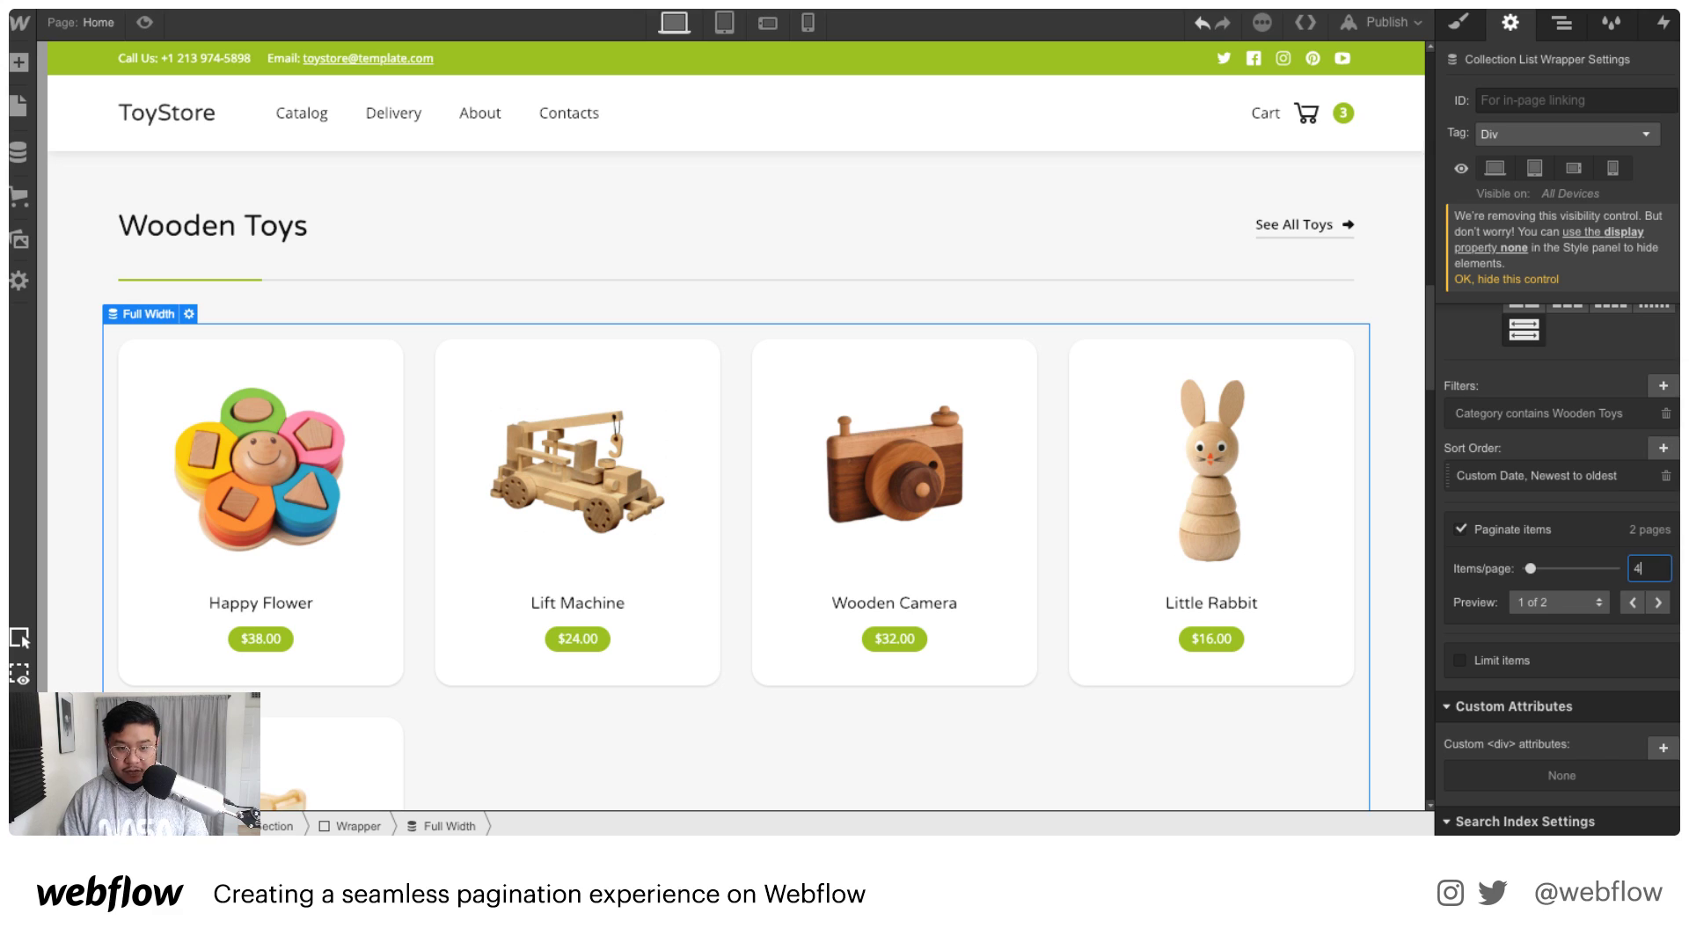
text(4)
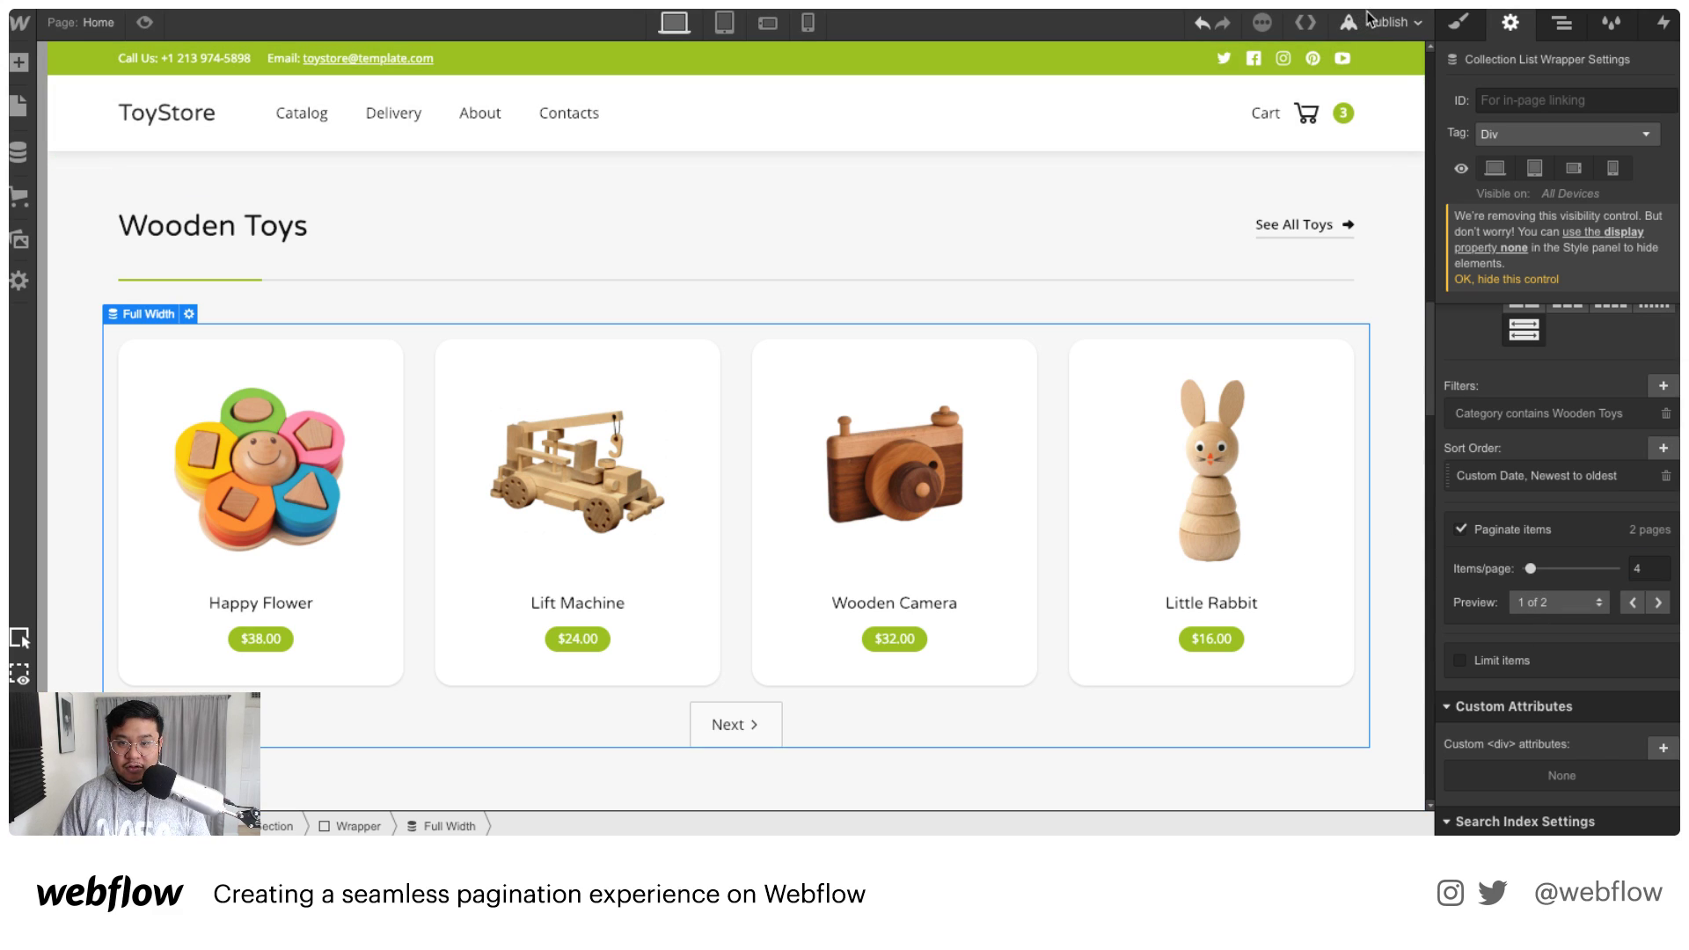
Step: Publish the site and reload the live ToyStore home page
click(1386, 22)
click(1187, 220)
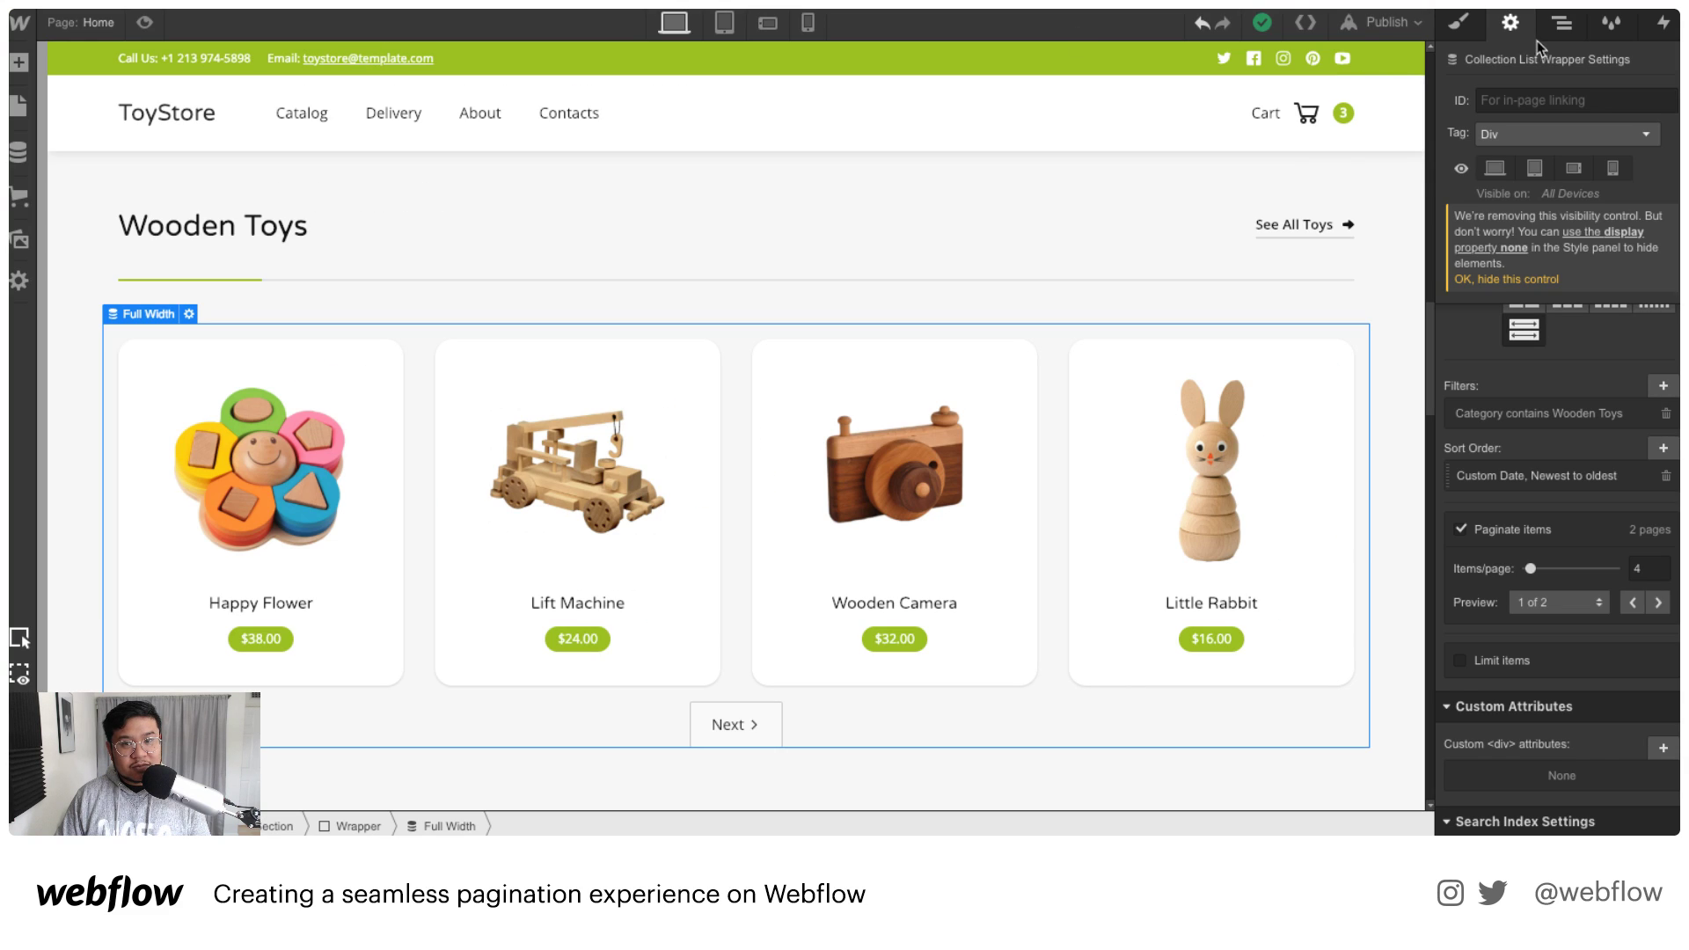
click(1355, 23)
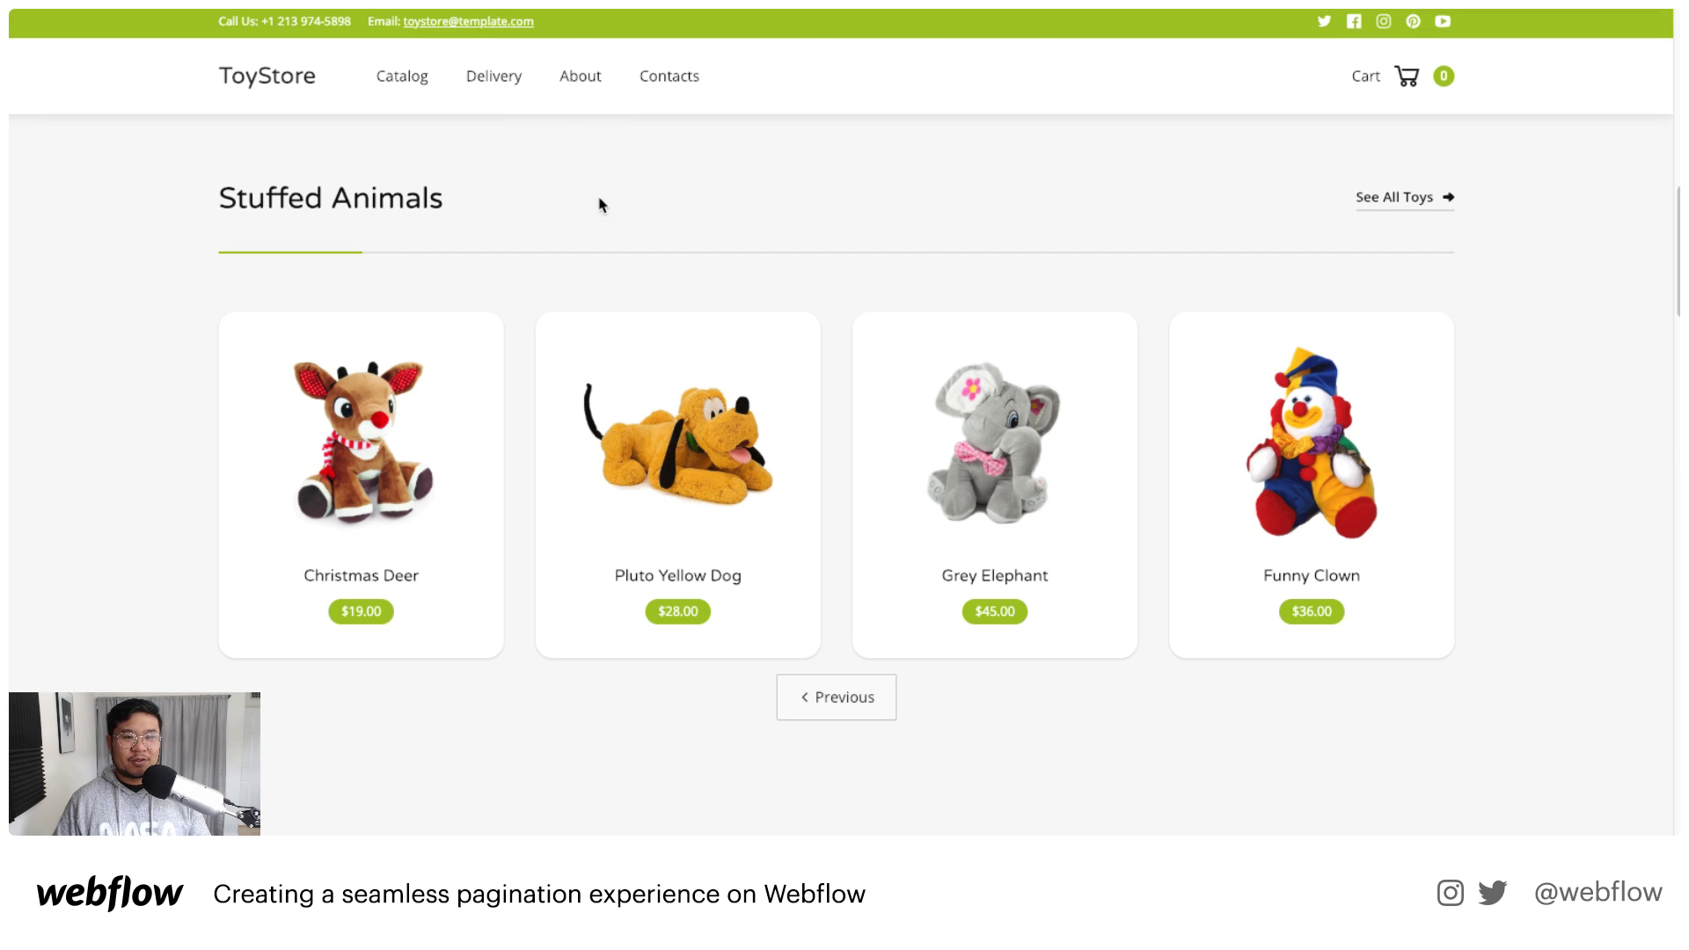
scroll(597, 211, up, 10)
key(super+r)
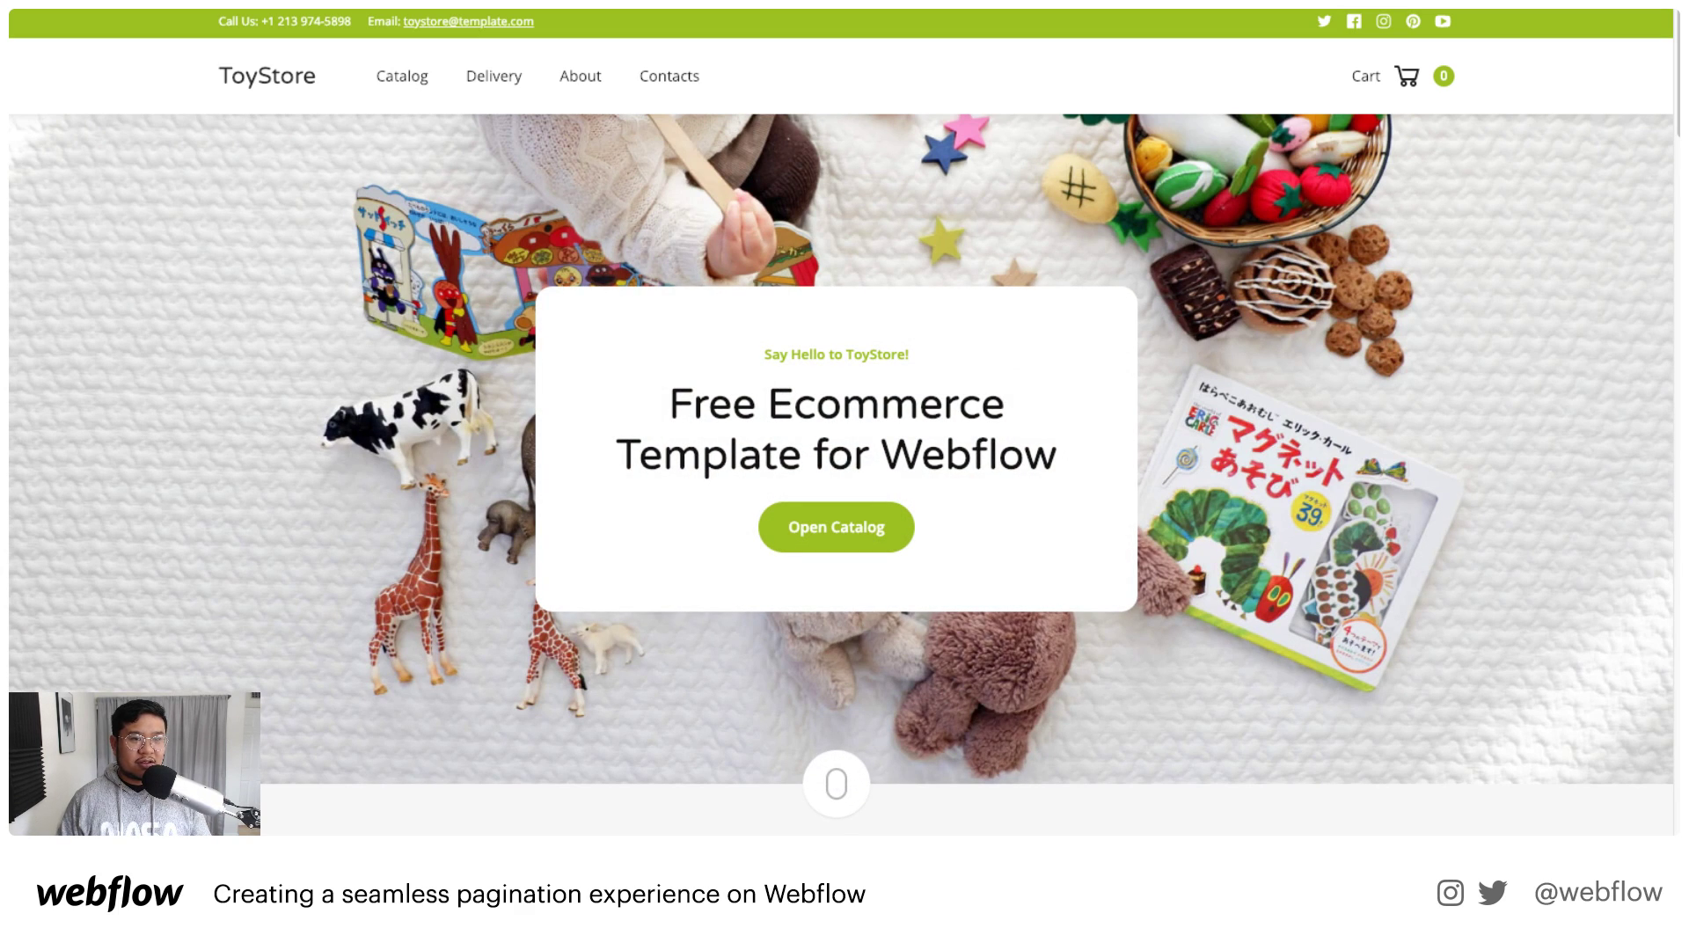
key(BackSpace)
key(Return)
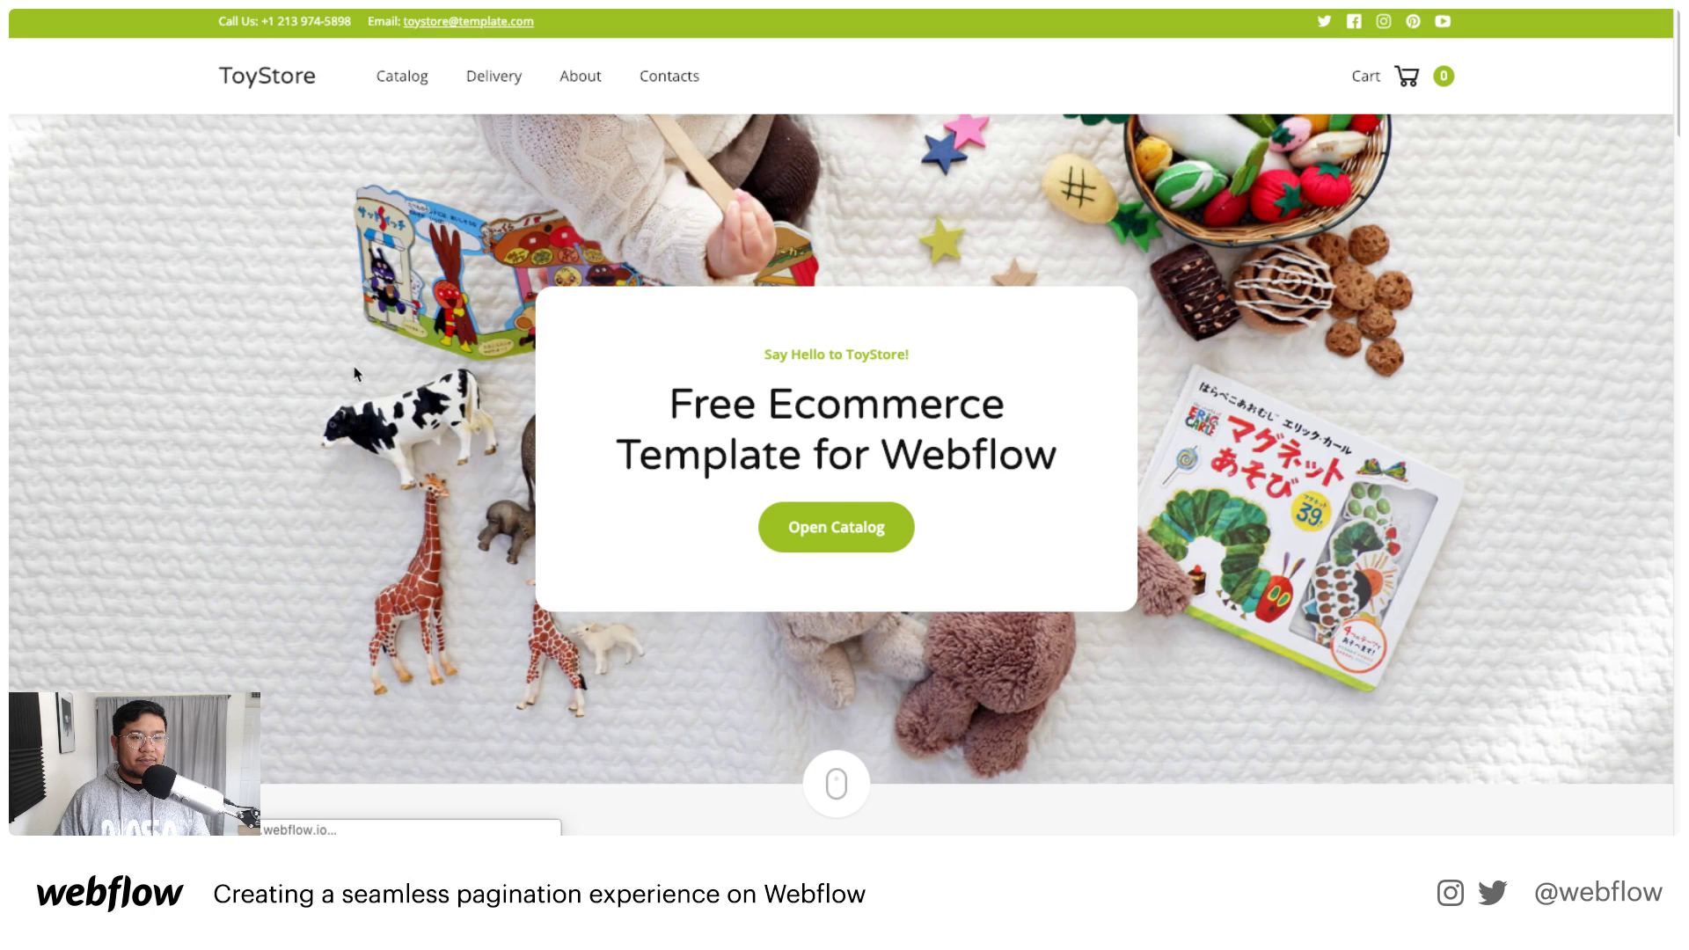
Step: Test the live pagination by advancing the Stuffed Animals list and switching the Wooden Toys list between its next and previous pages
scroll(356, 378, down, 10)
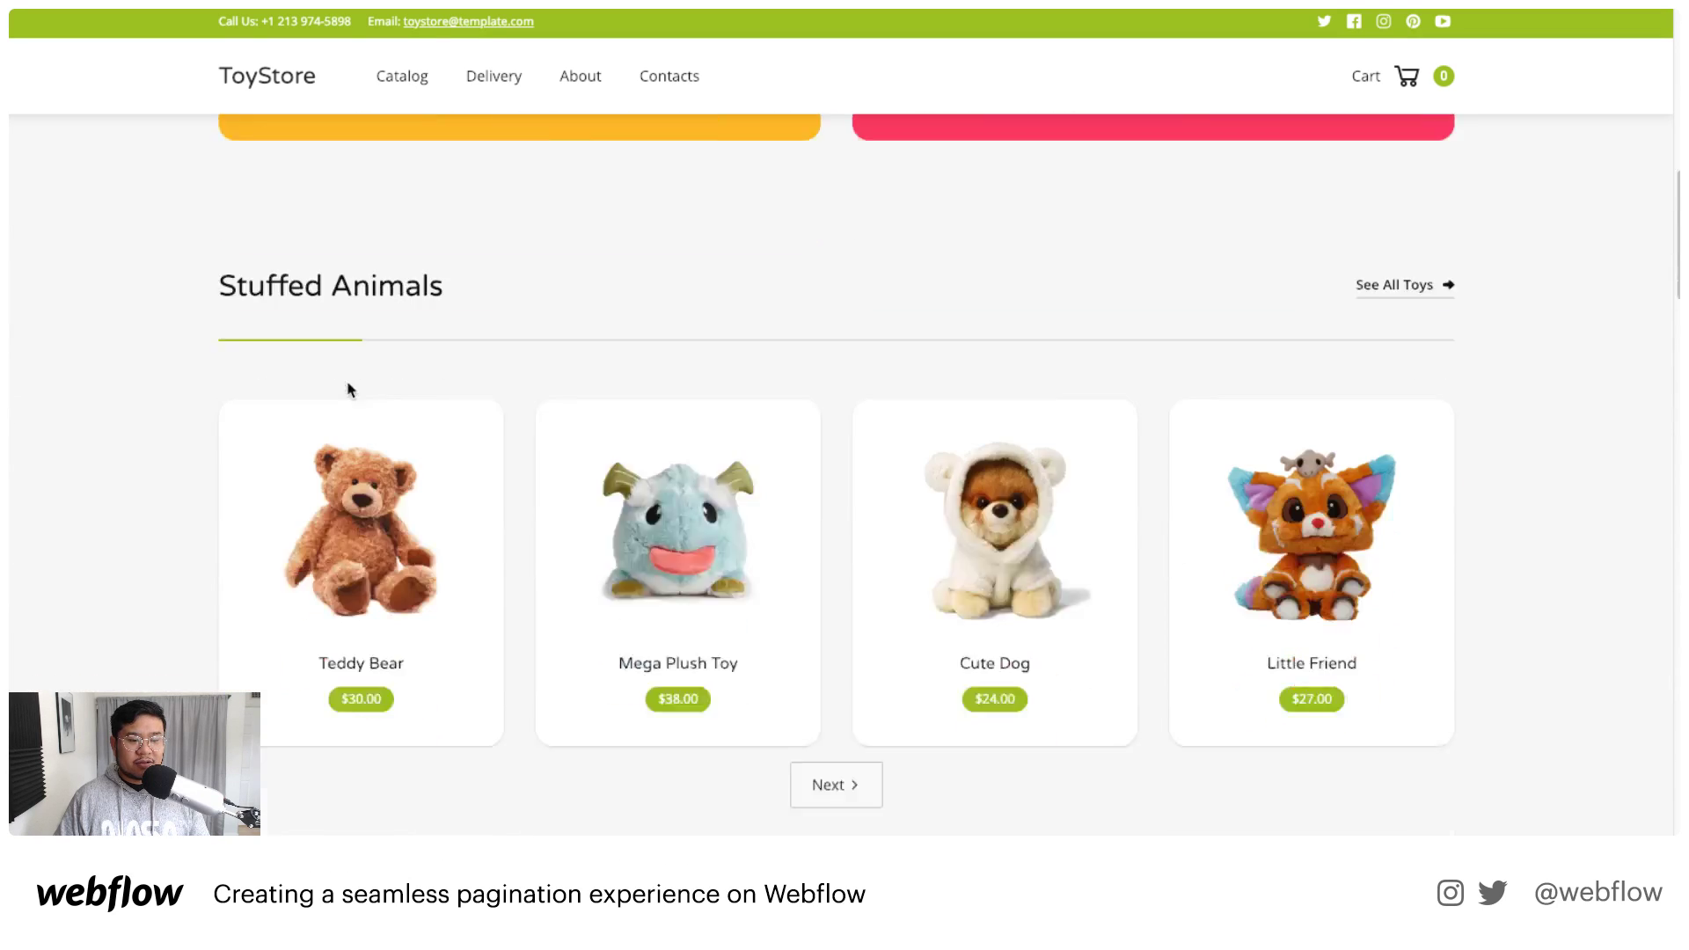
scroll(350, 390, down, 4)
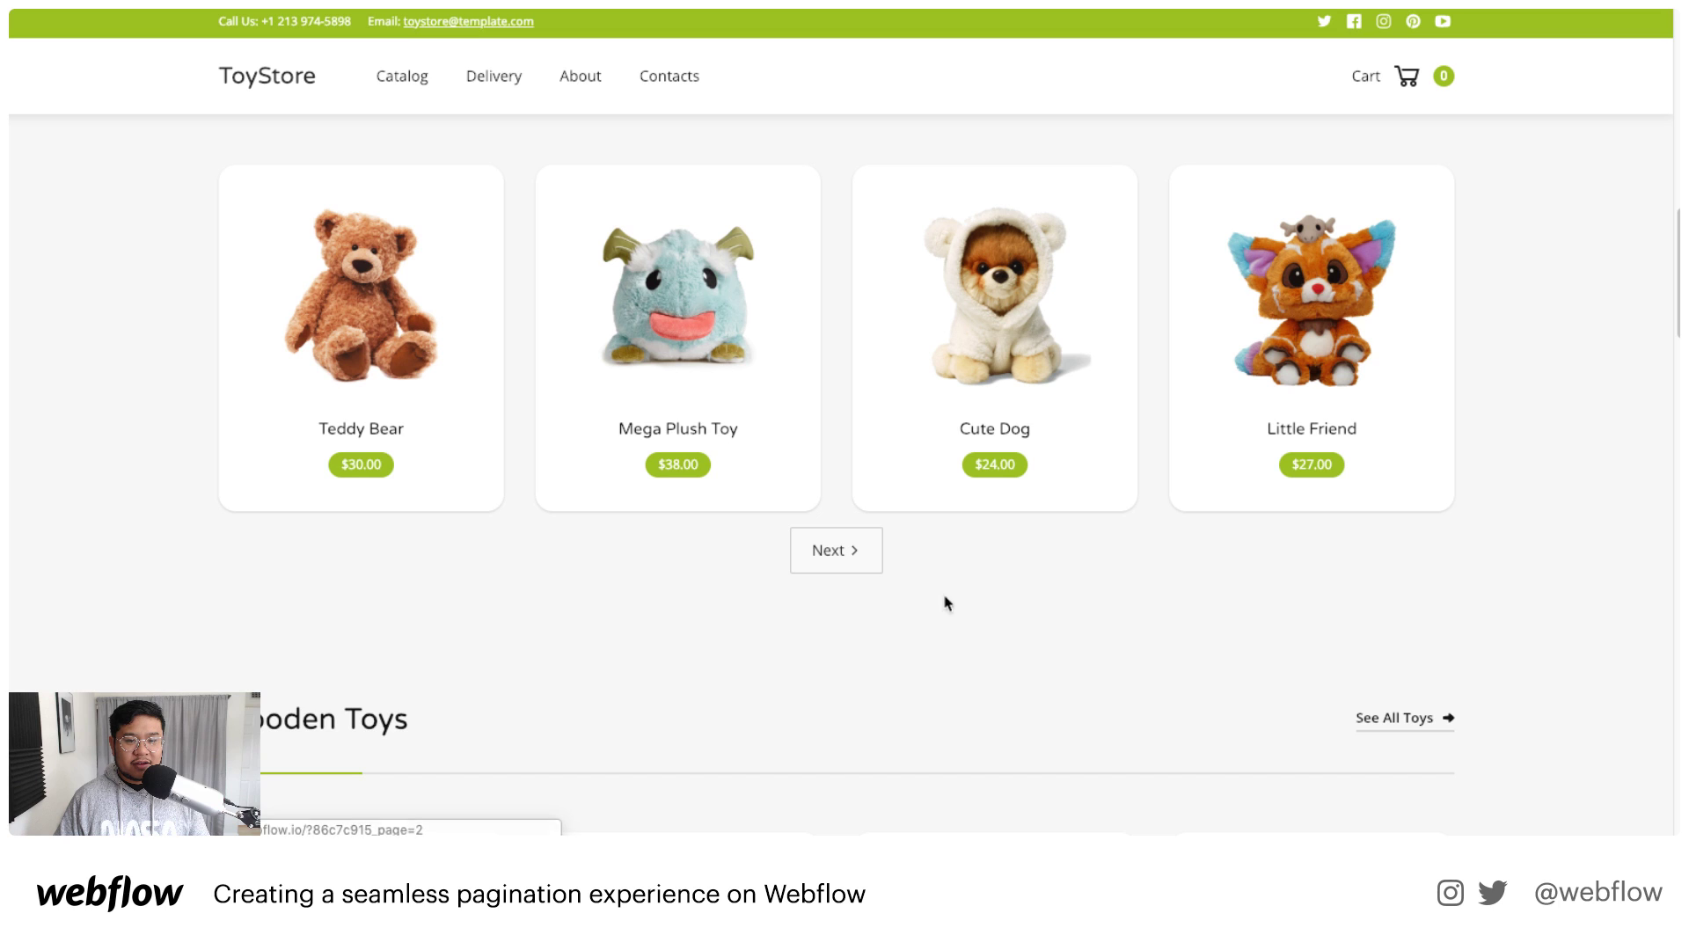
click(837, 551)
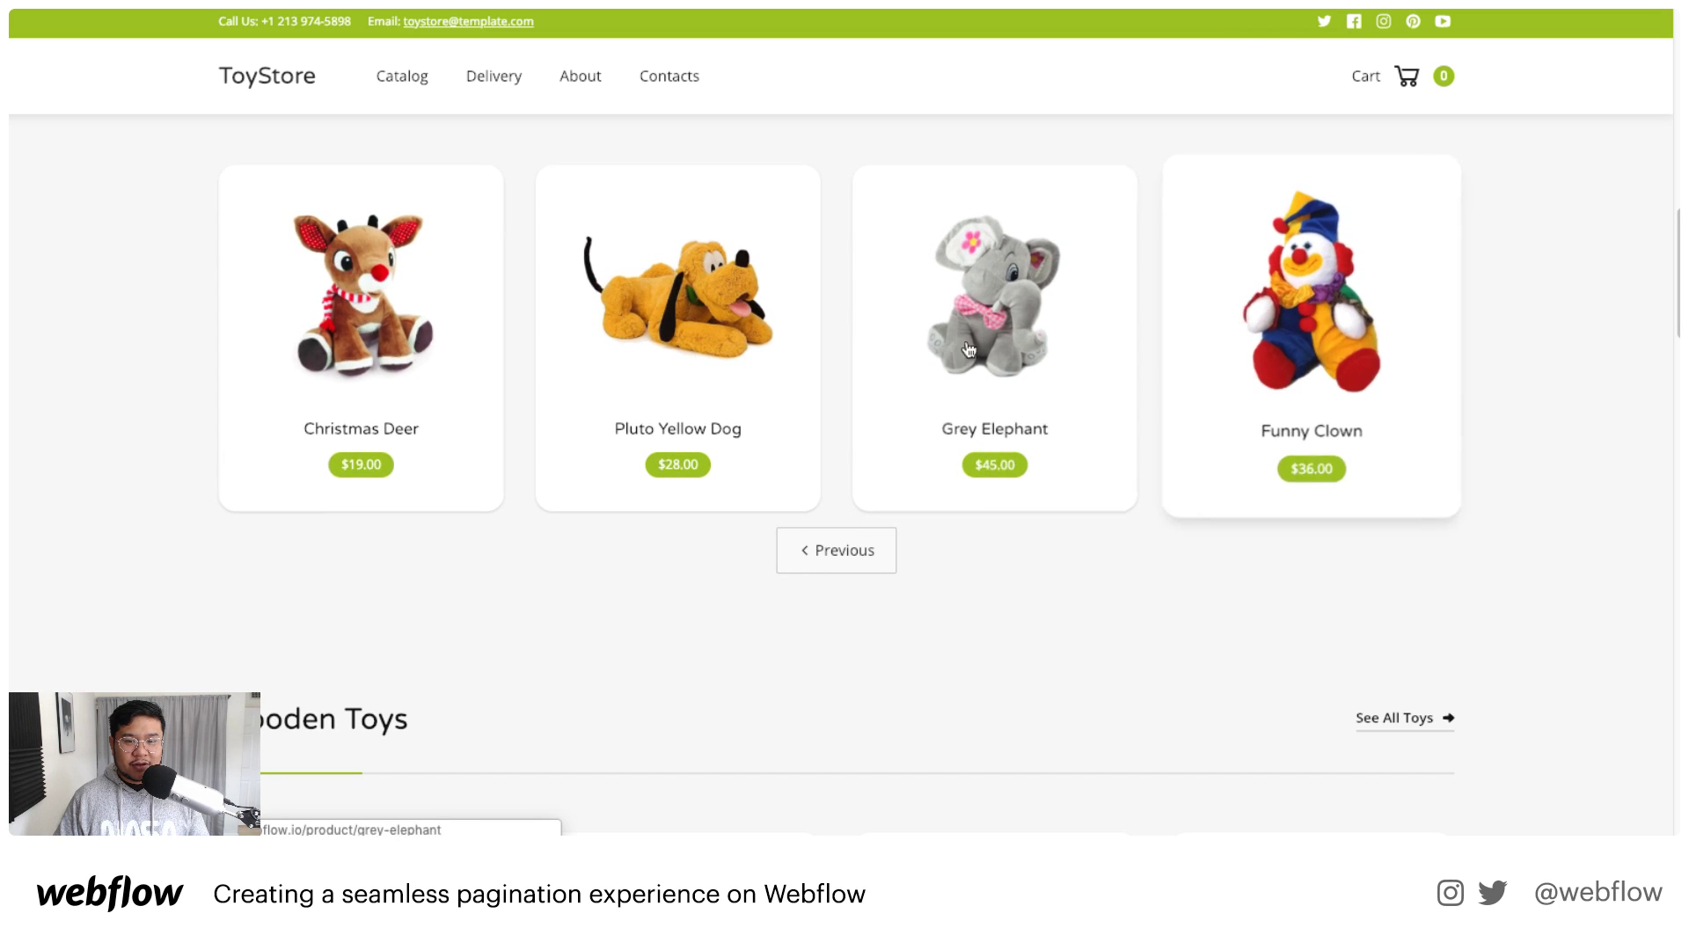
scroll(860, 417, down, 10)
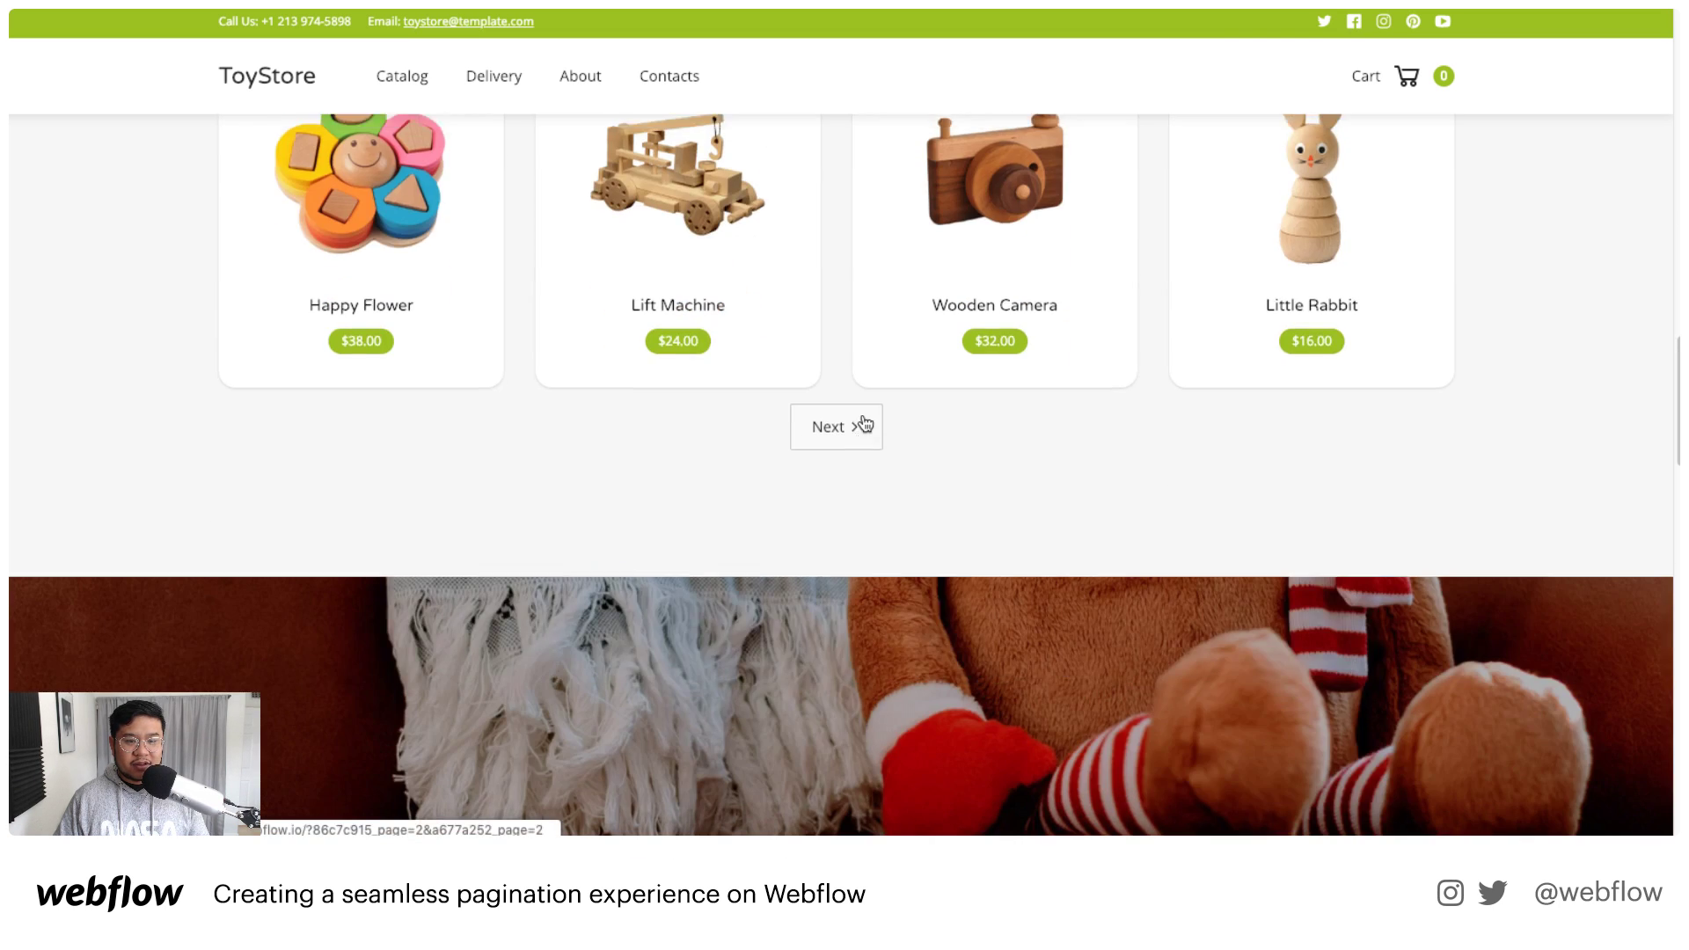
scroll(865, 425, up, 2)
click(857, 653)
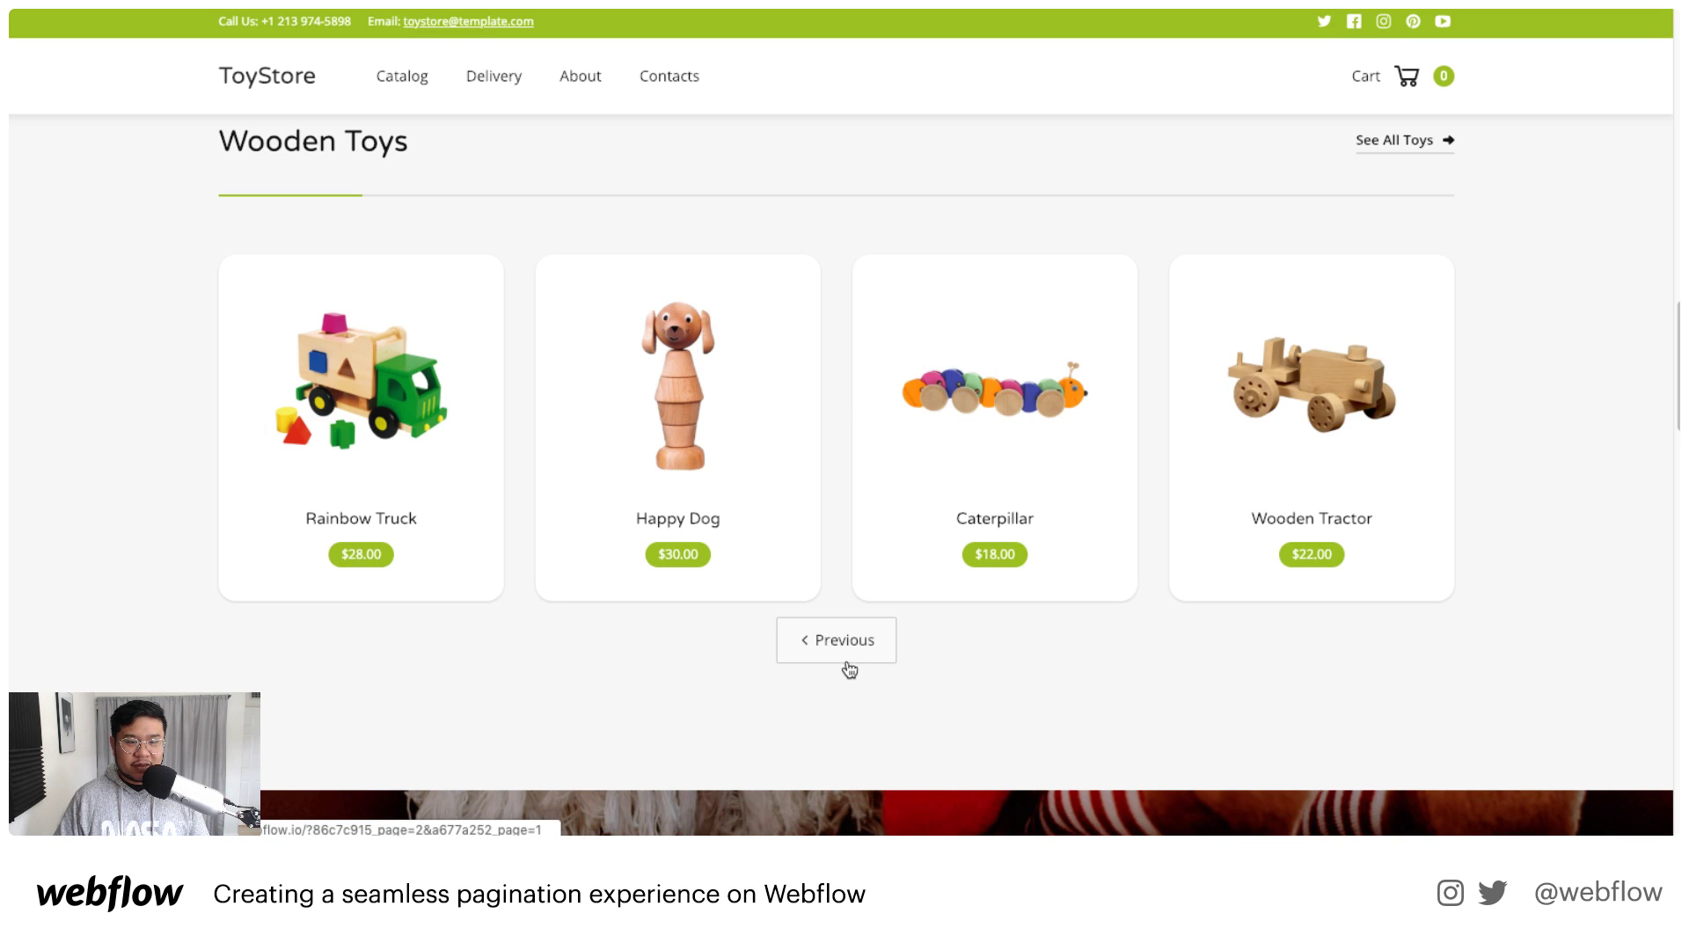
click(845, 652)
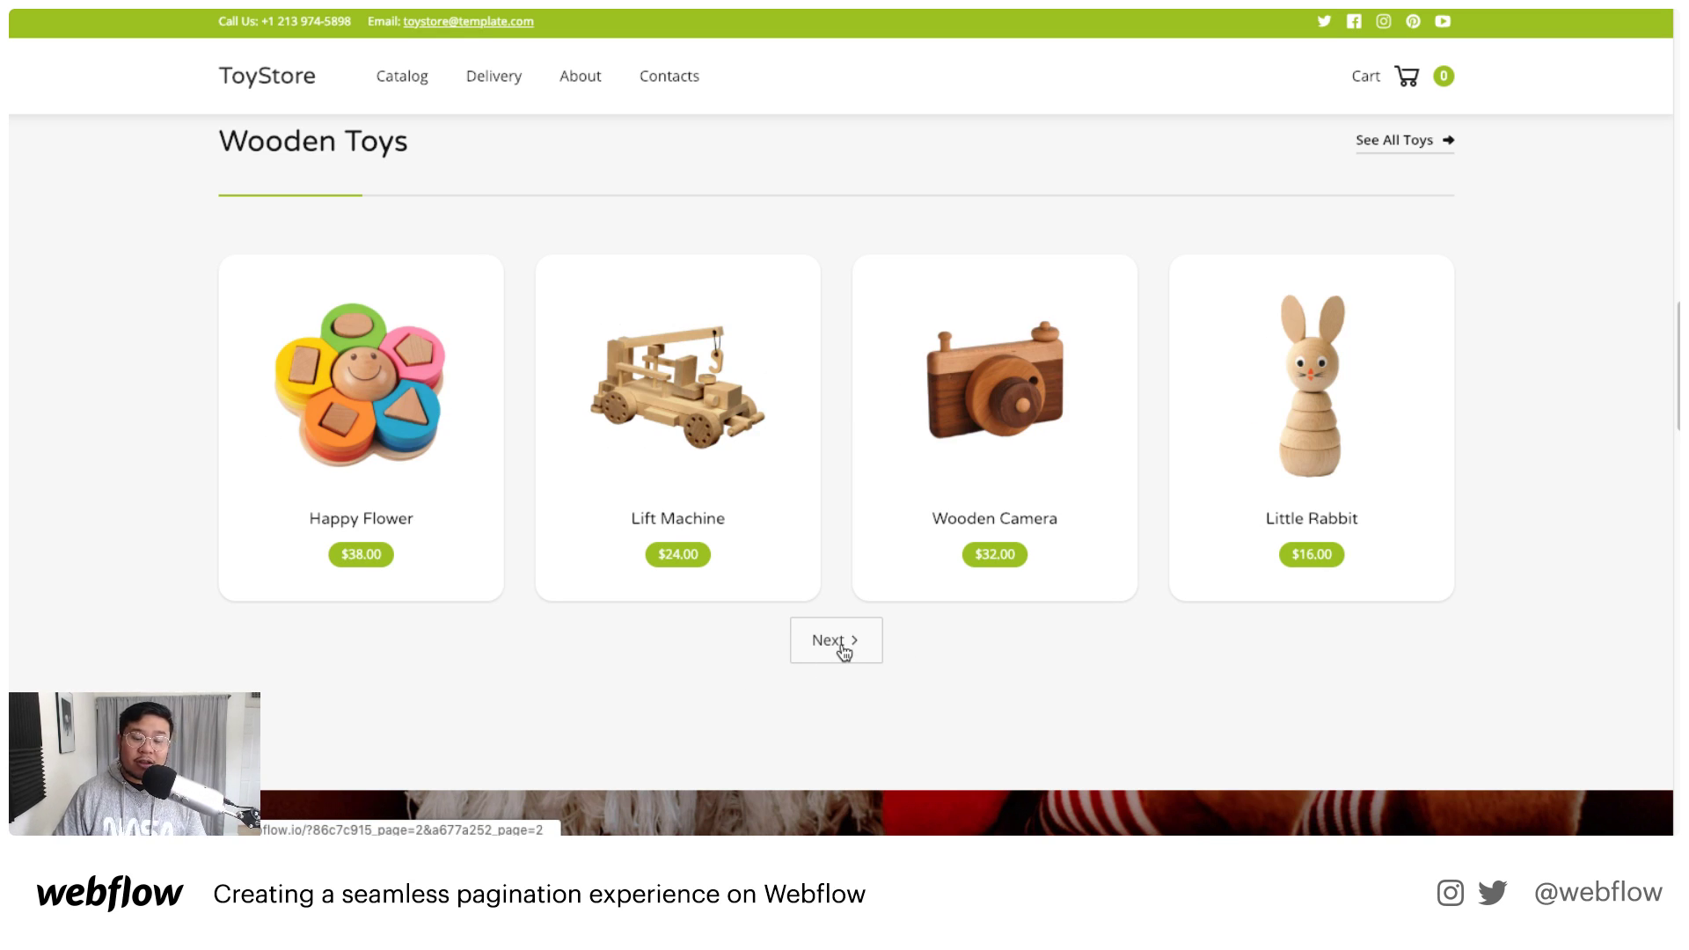
click(844, 652)
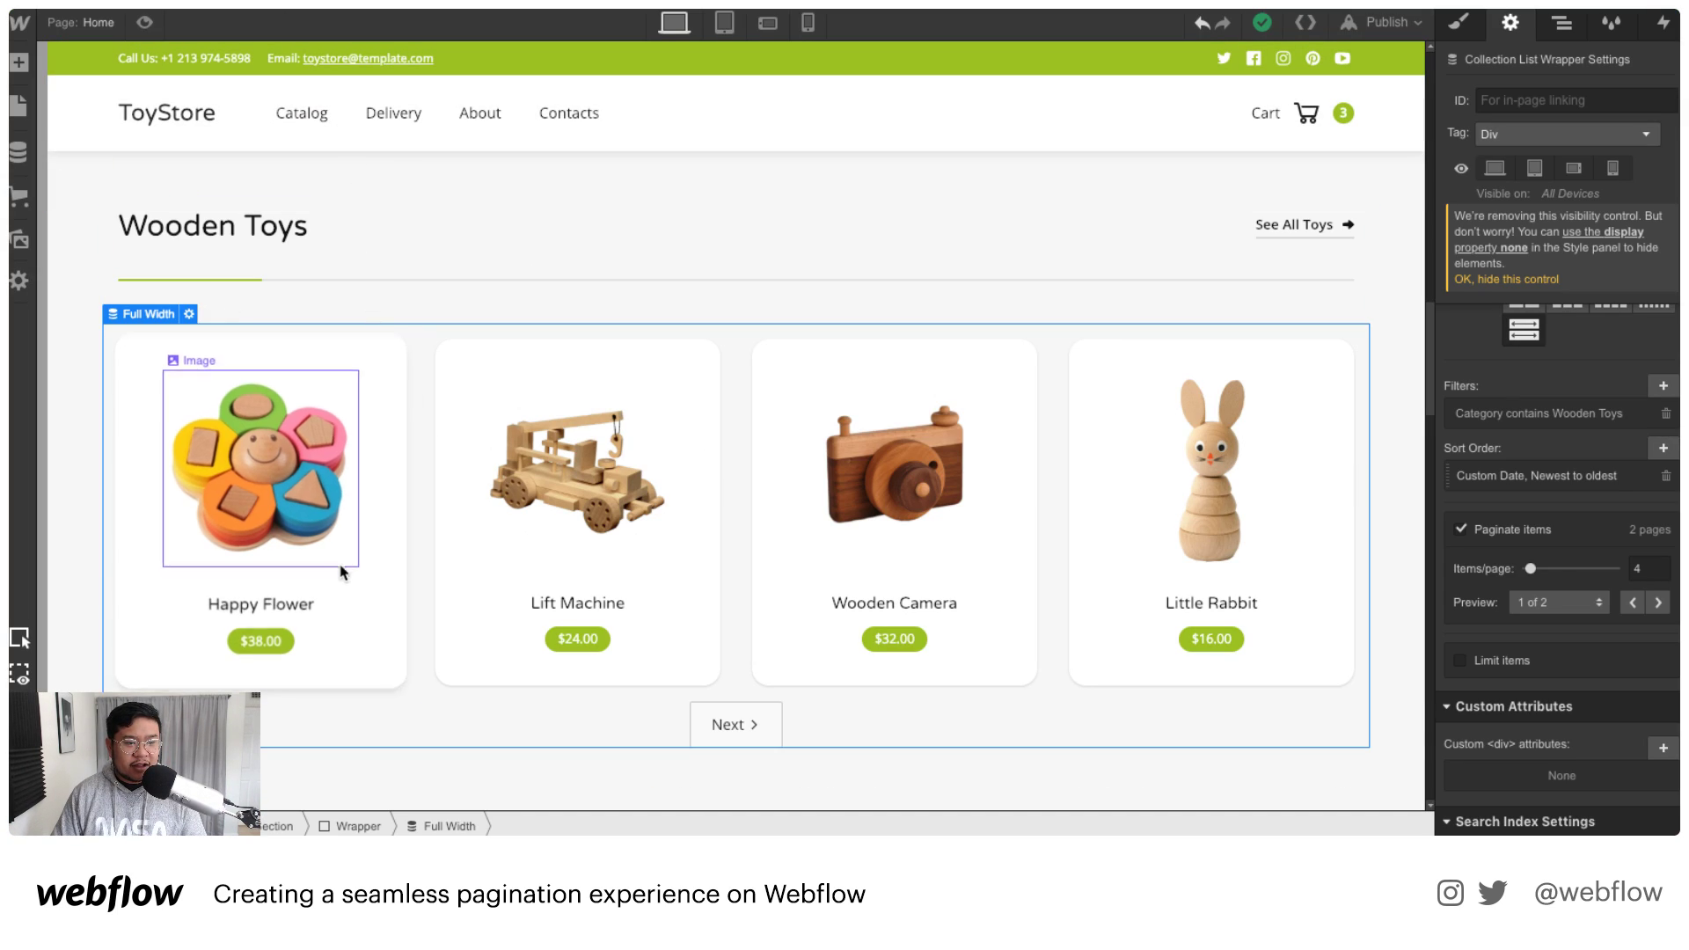
click(283, 647)
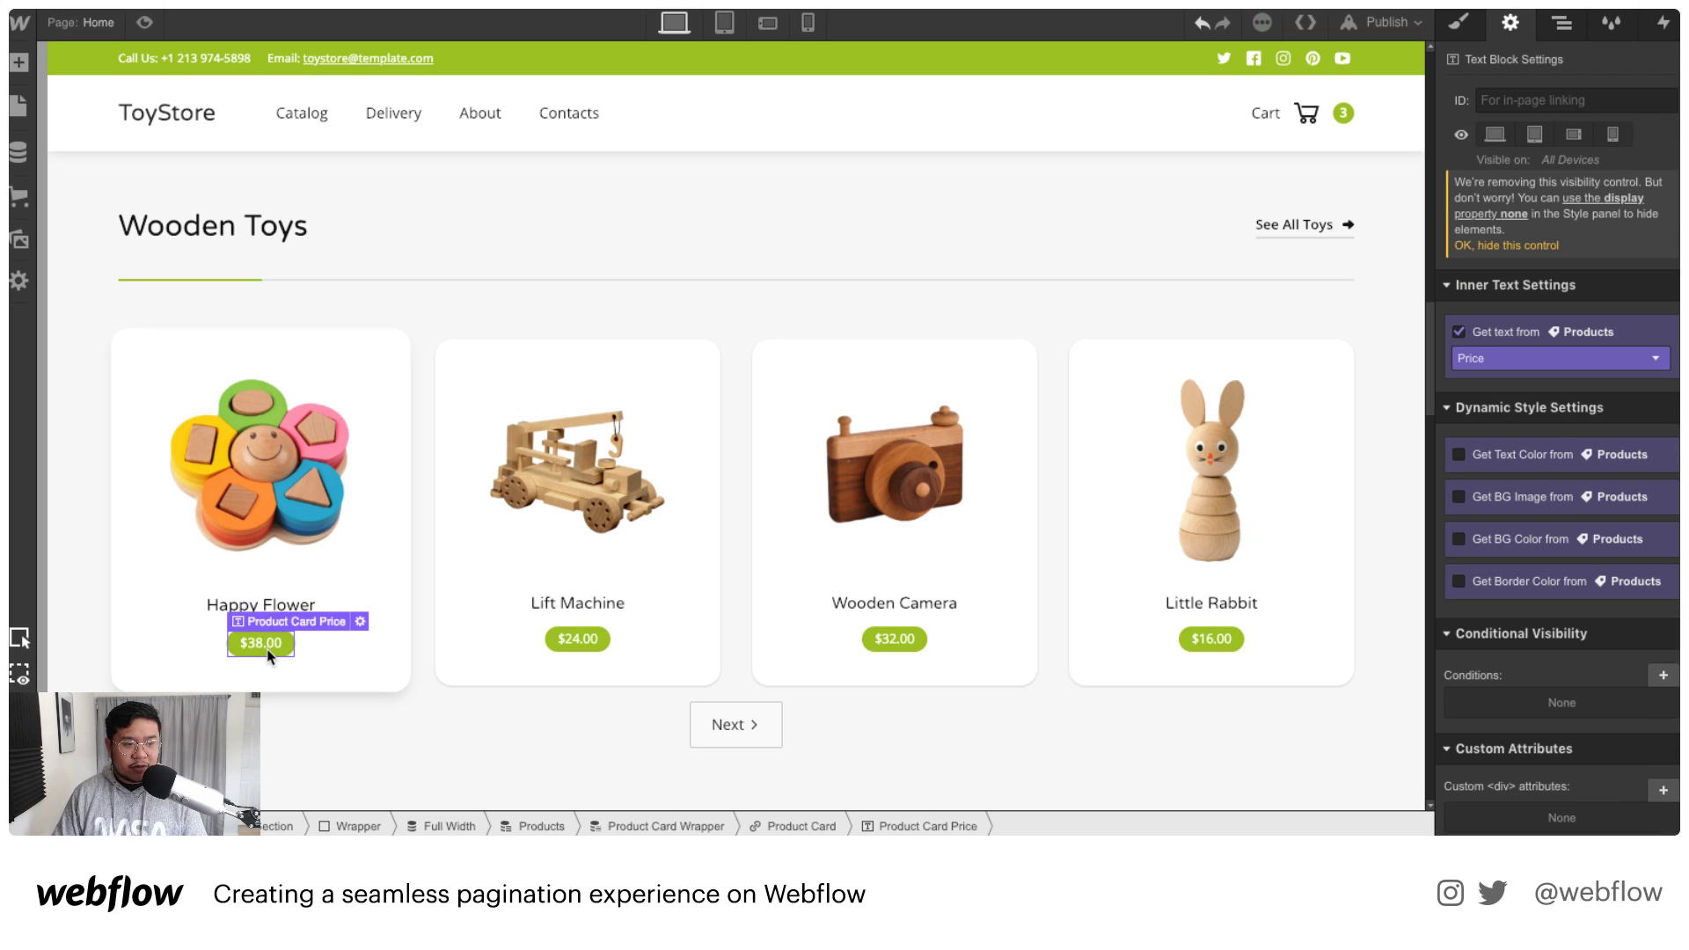
key(a)
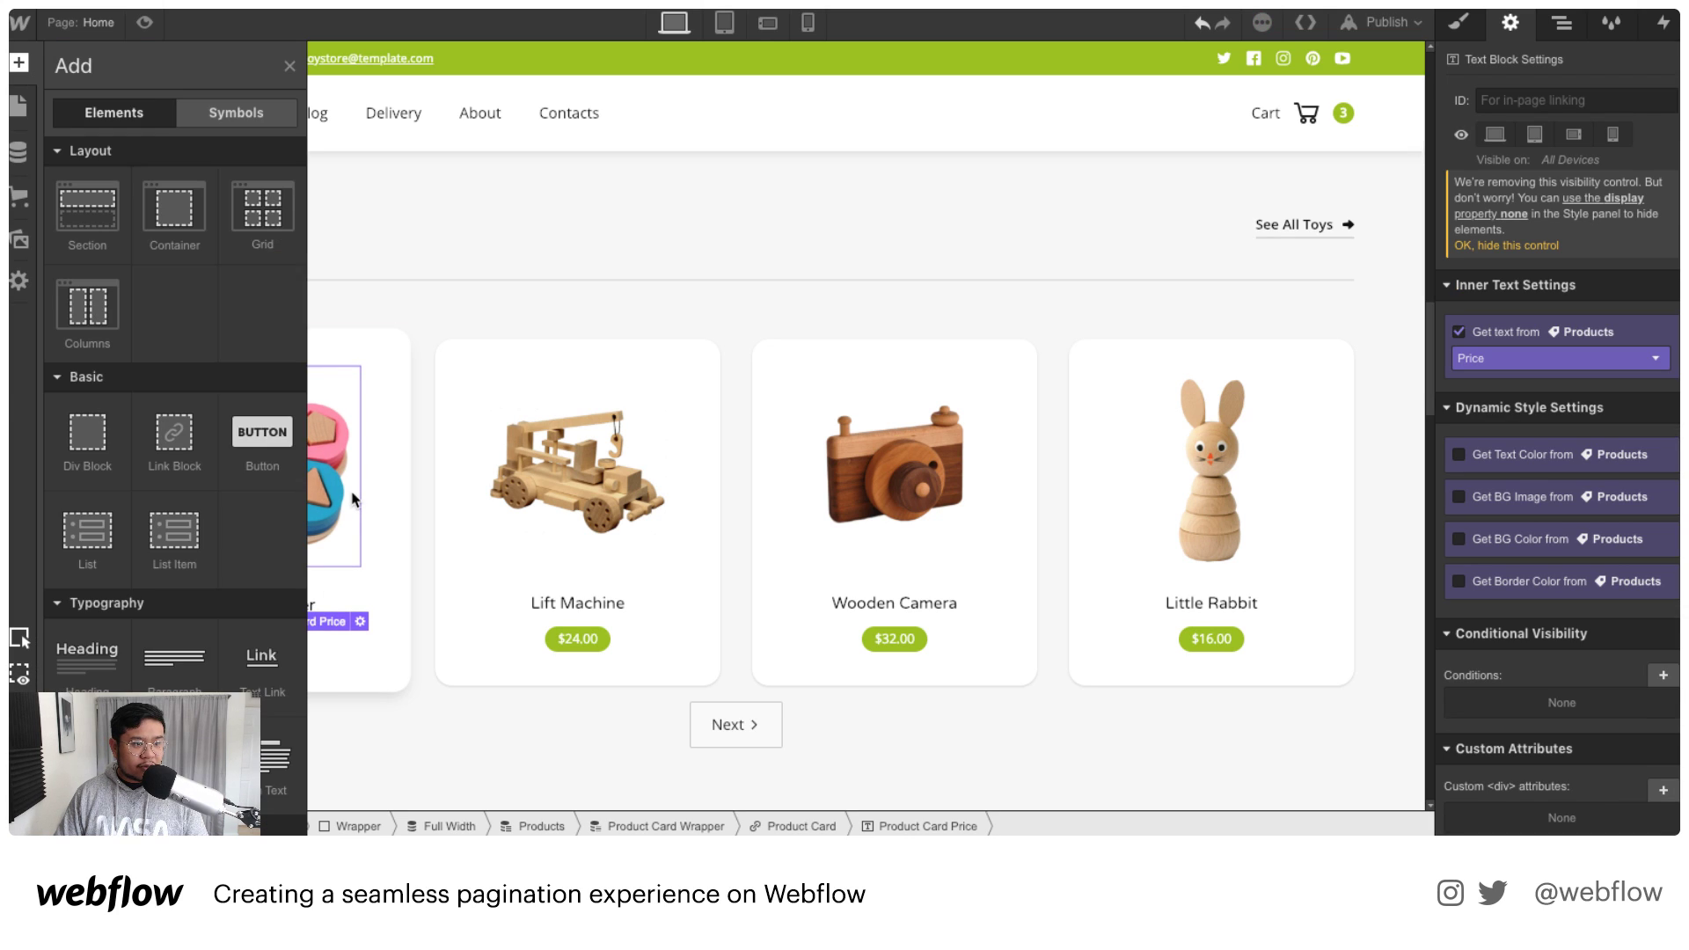
scroll(203, 572, down, 5)
scroll(204, 572, down, 1)
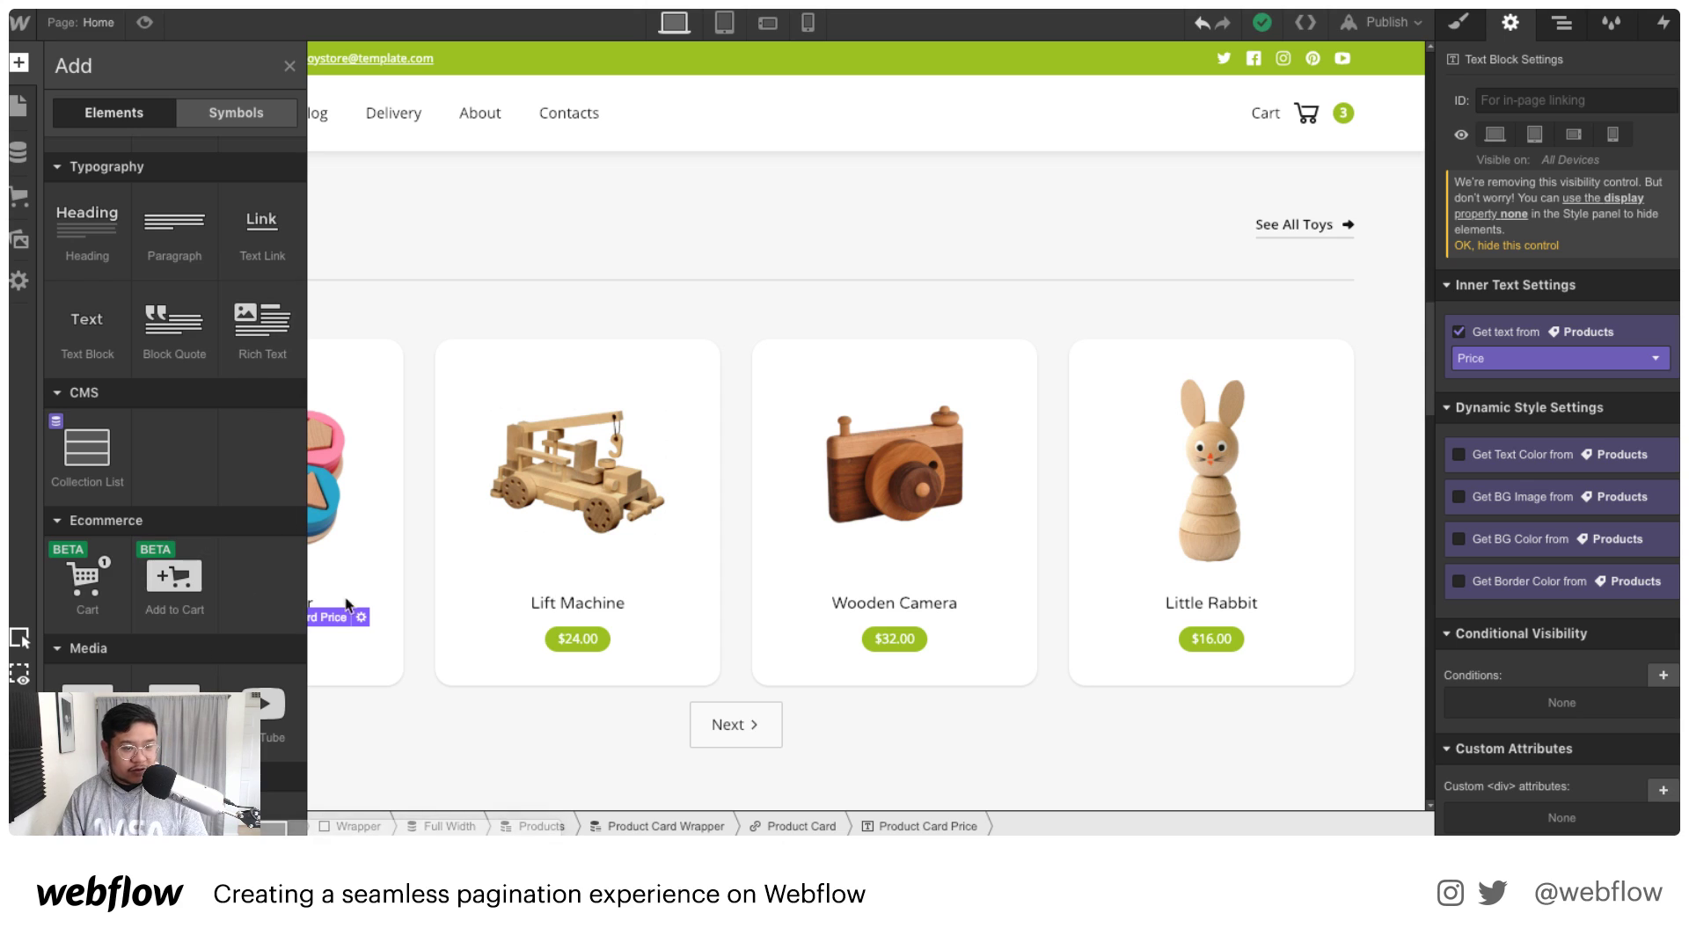
Step: Add an Add to Cart element beneath the product card inside each Wooden Toys collection item
click(370, 651)
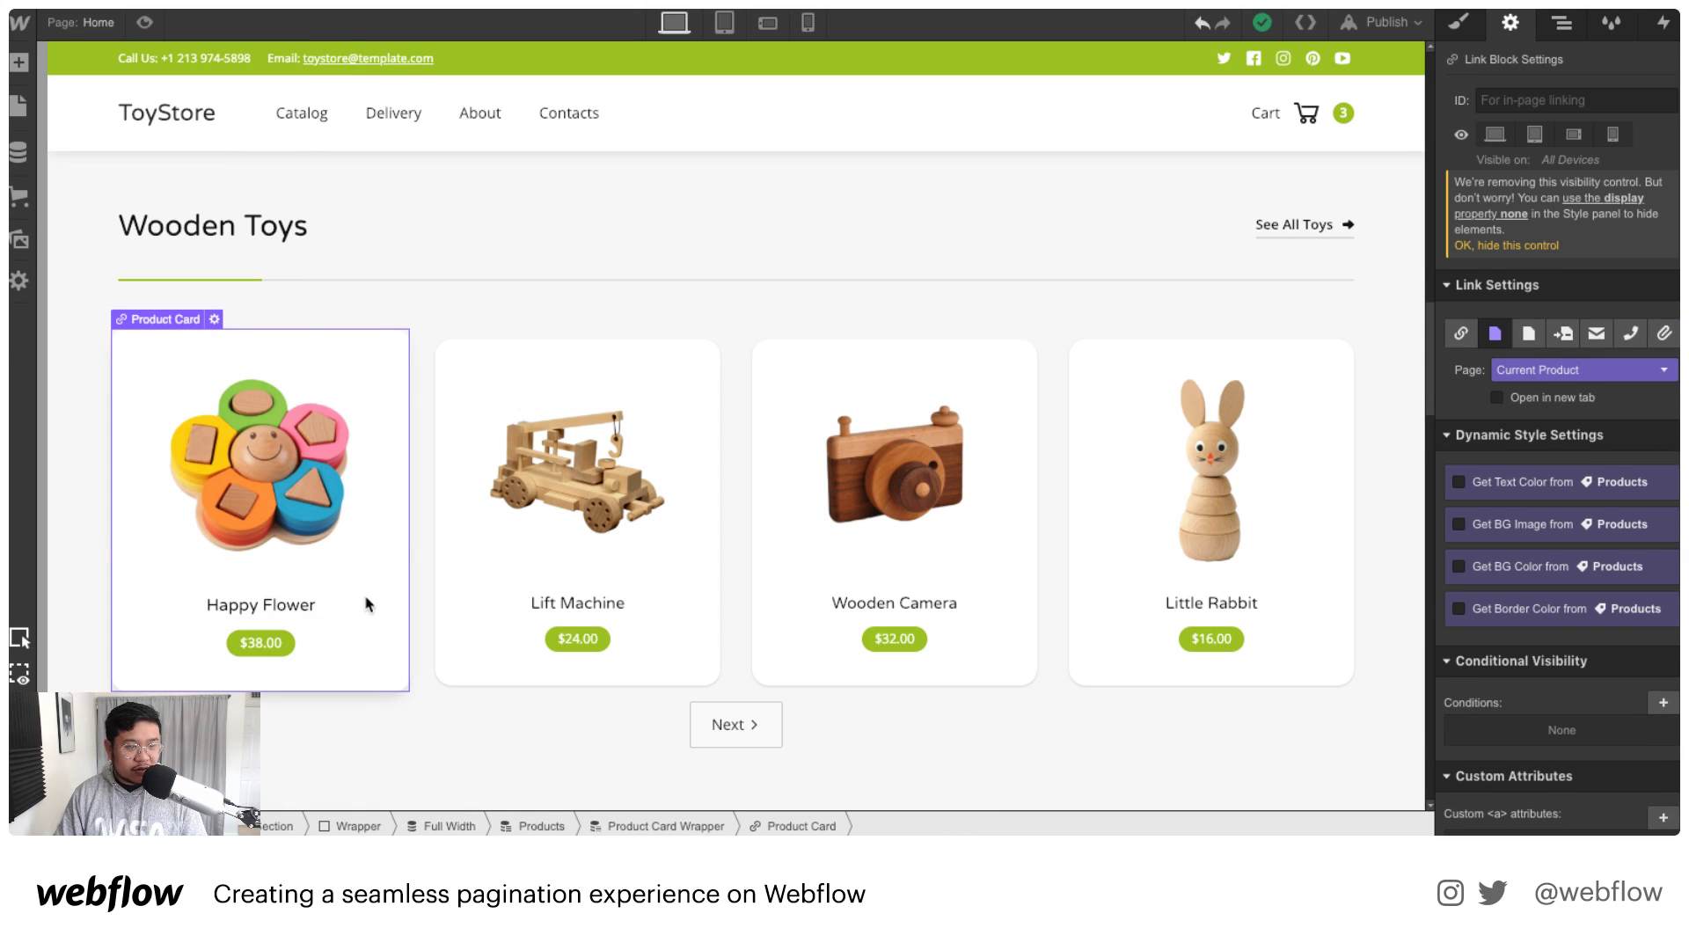
key(a)
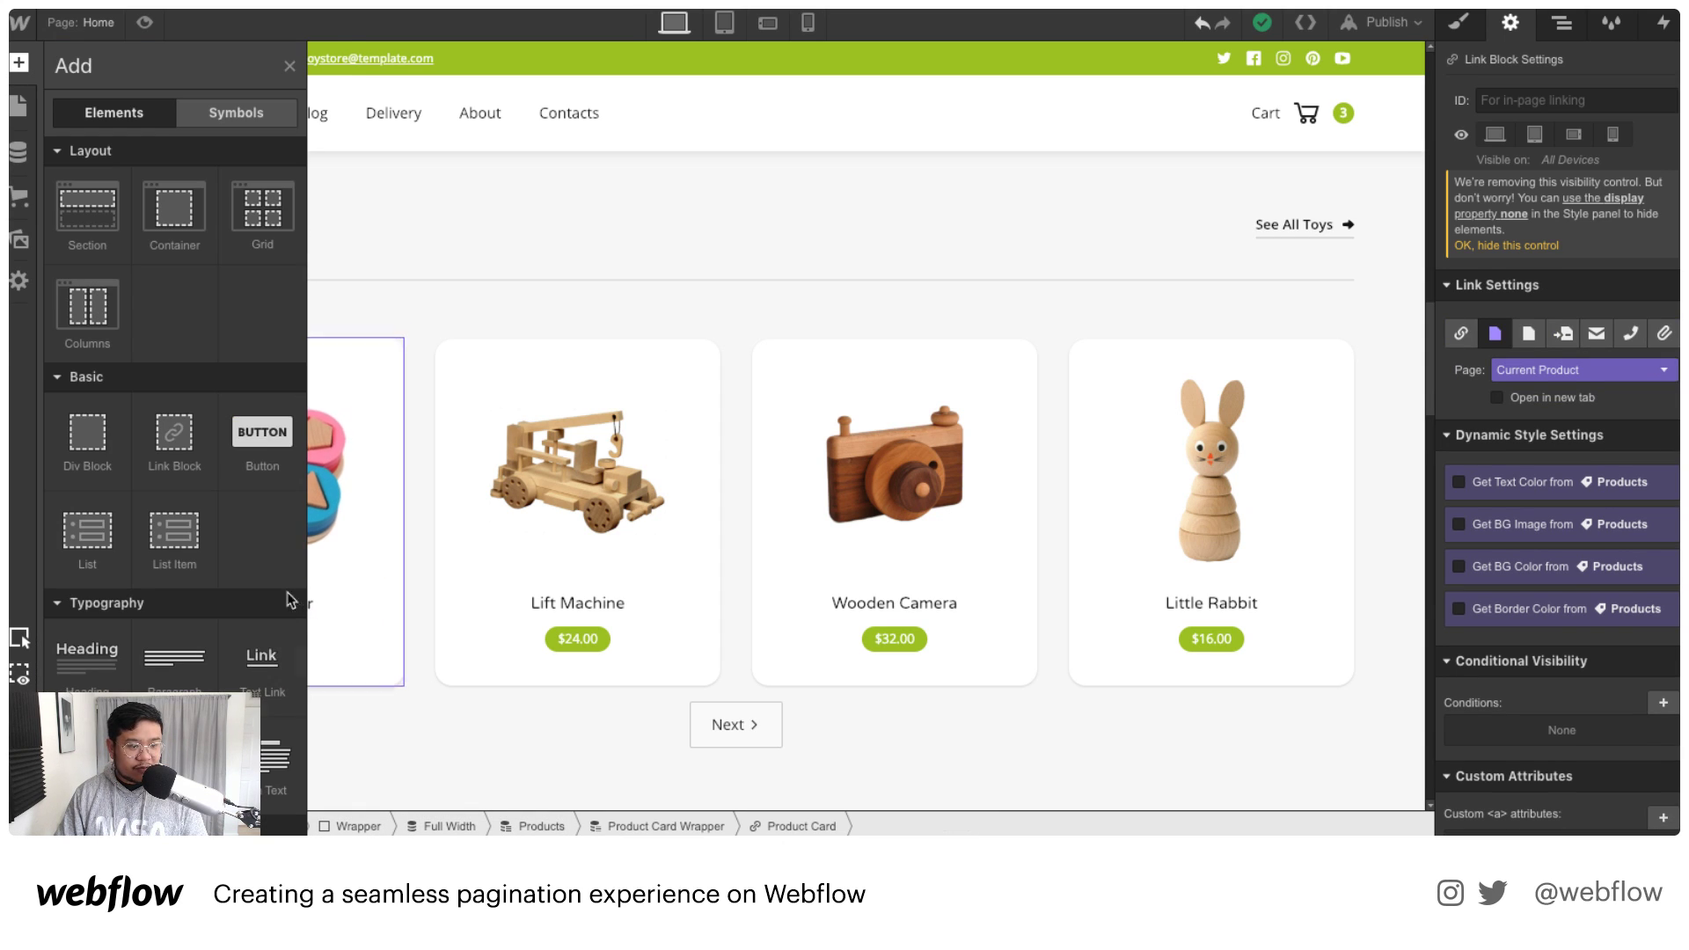
scroll(210, 616, down, 10)
scroll(216, 660, up, 1)
scroll(225, 668, down, 3)
scroll(225, 664, up, 5)
drag(174, 308, 285, 689)
scroll(283, 689, down, 3)
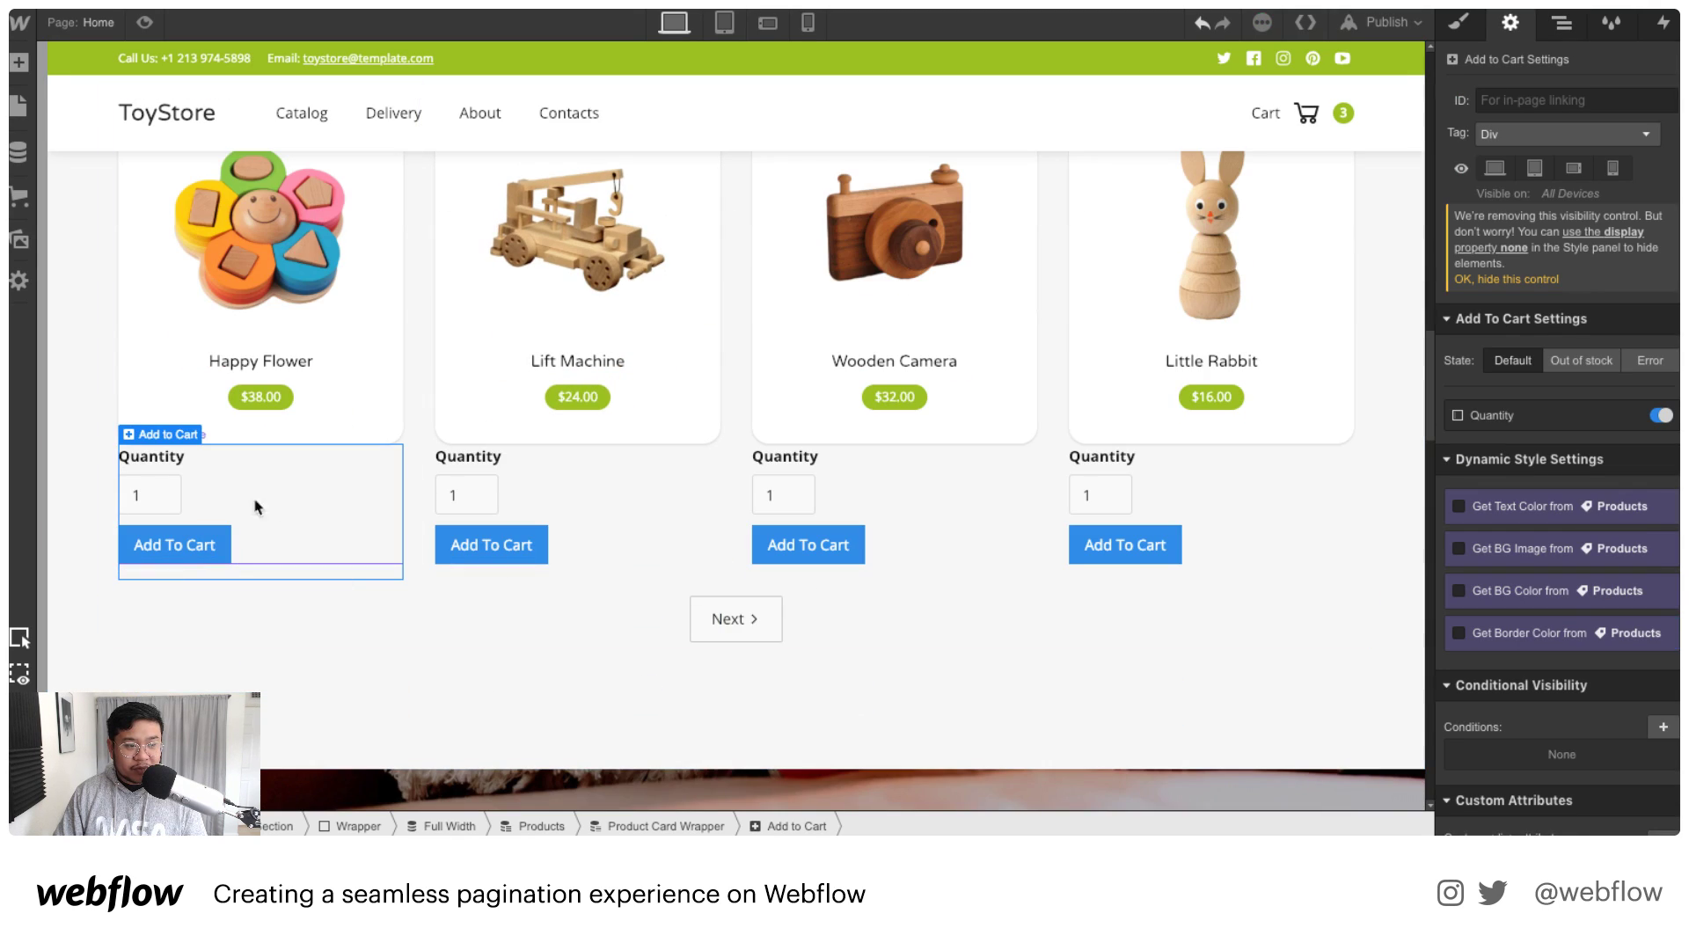
Step: Center-align the whole Add to Cart element within the Wooden Toys product card wrapper
click(336, 517)
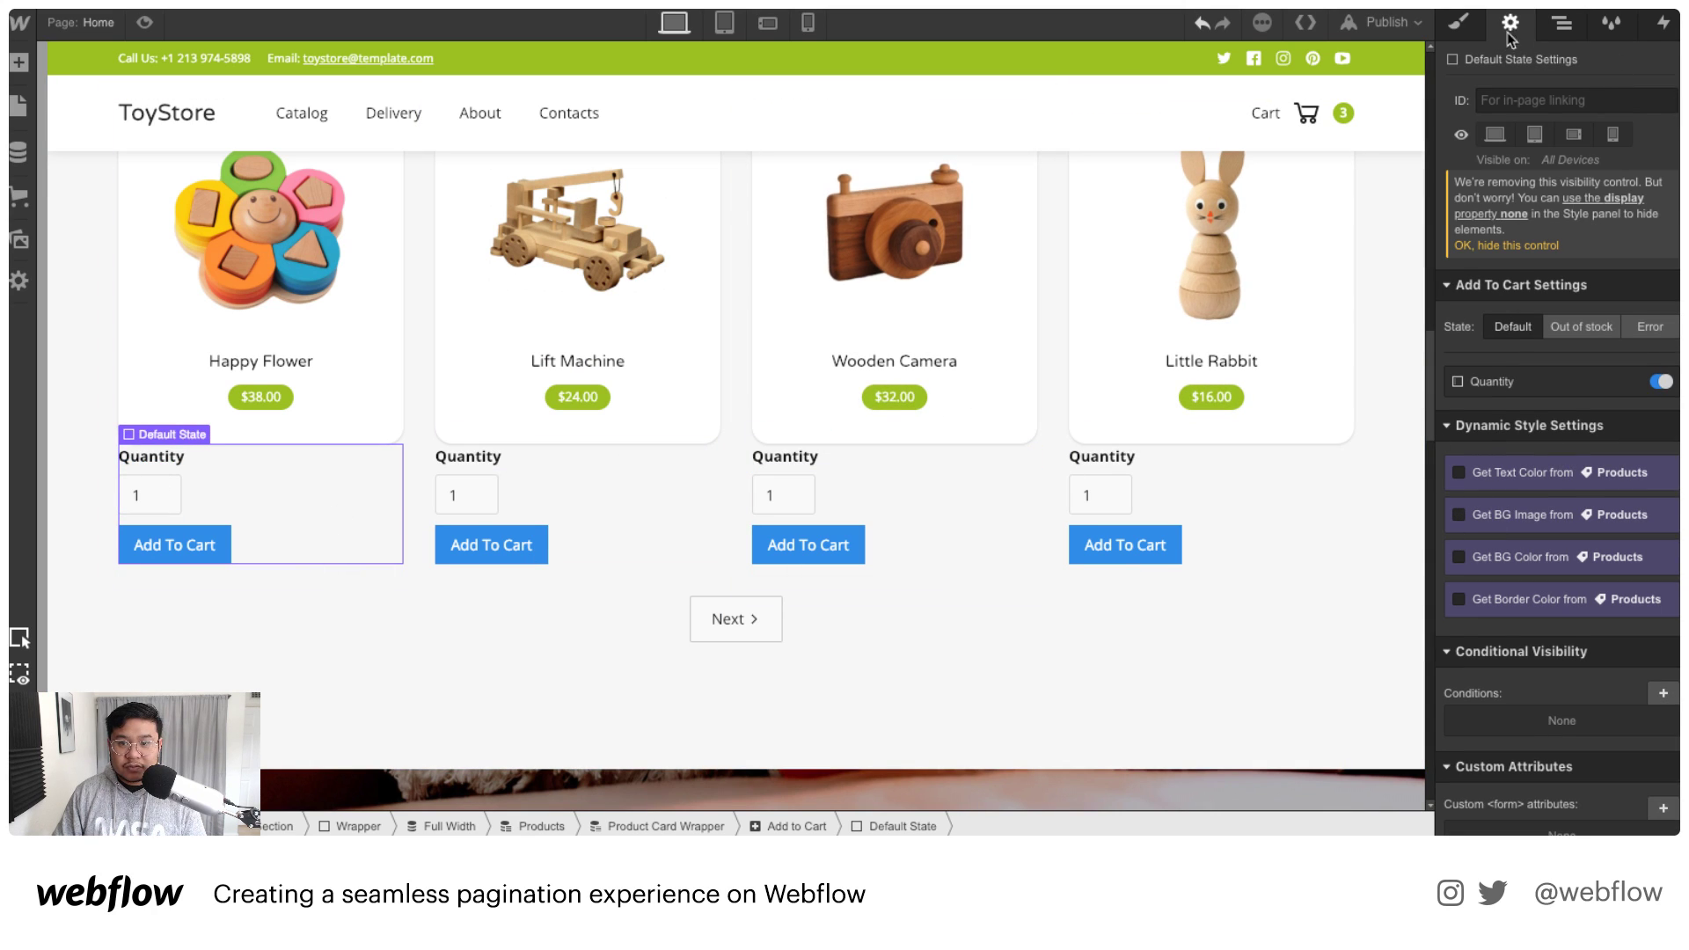
click(1563, 22)
click(1579, 624)
click(1458, 22)
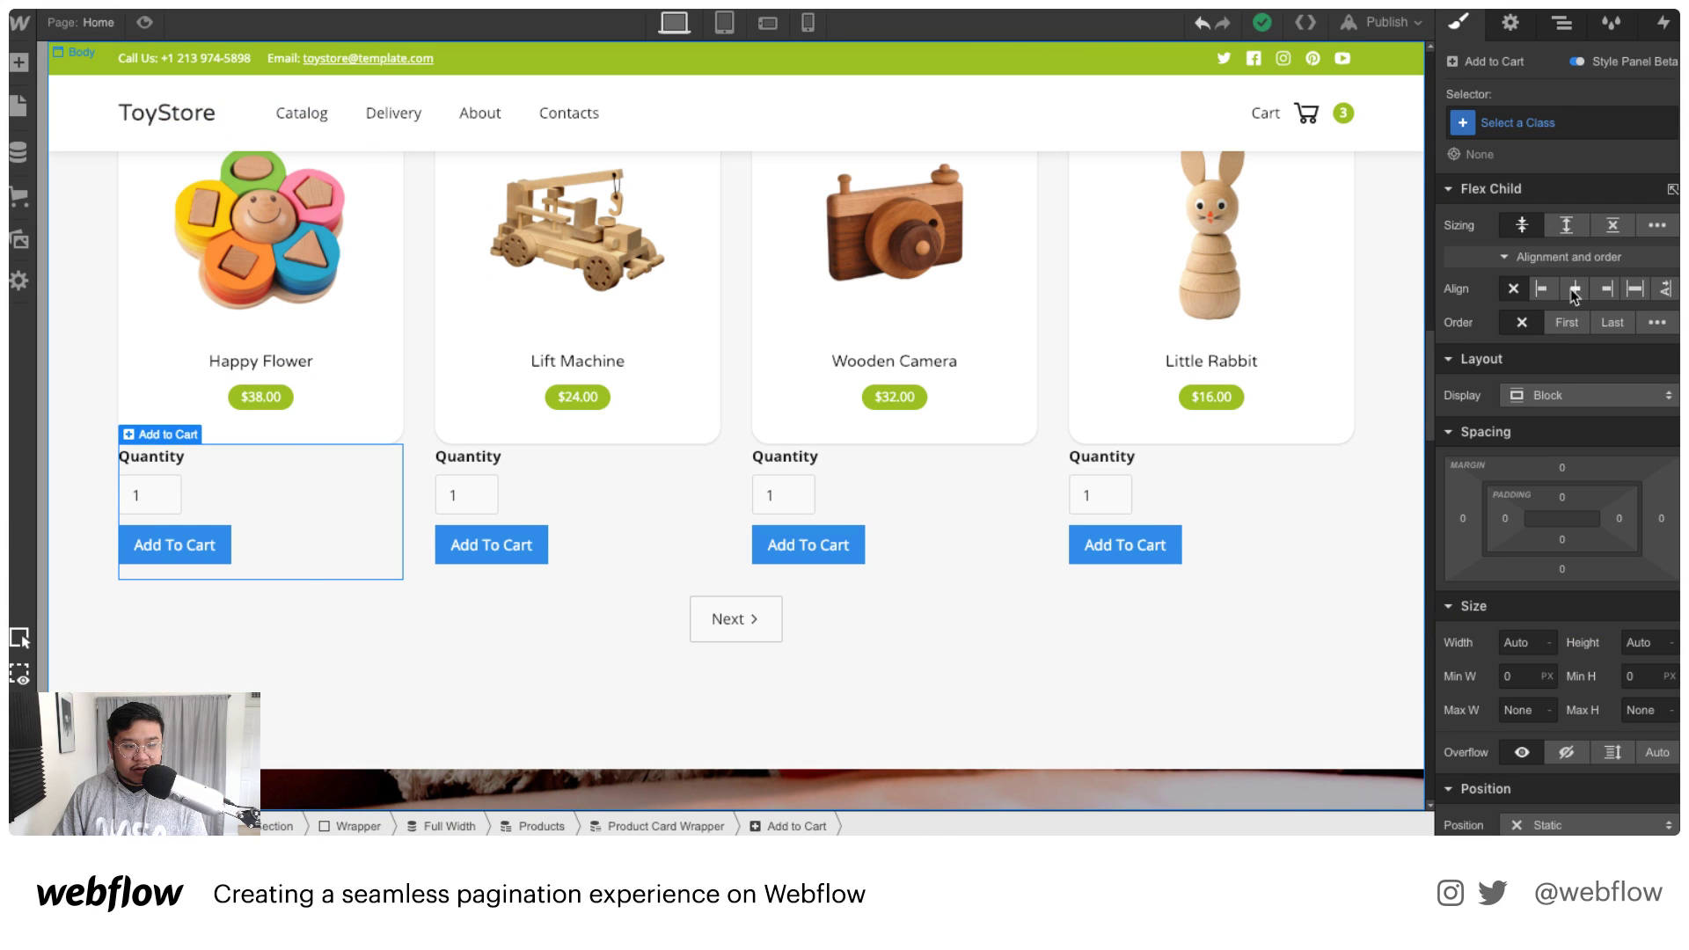
click(1575, 289)
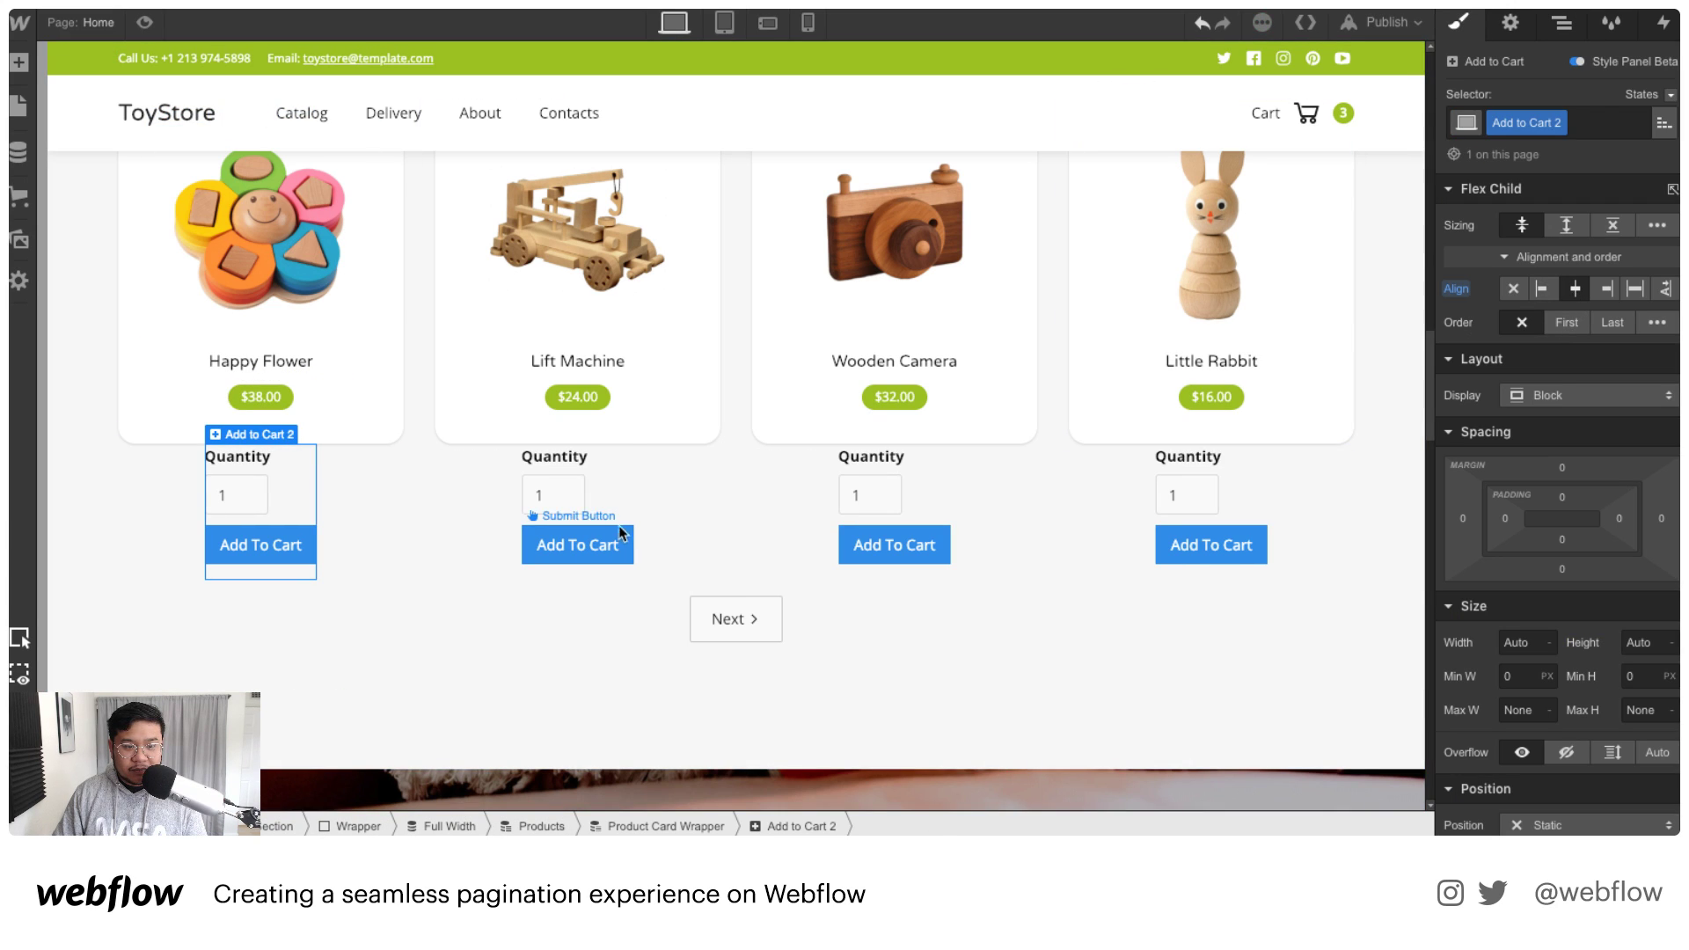
Step: Center the Quantity input by setting its left and right margins to Auto
click(563, 495)
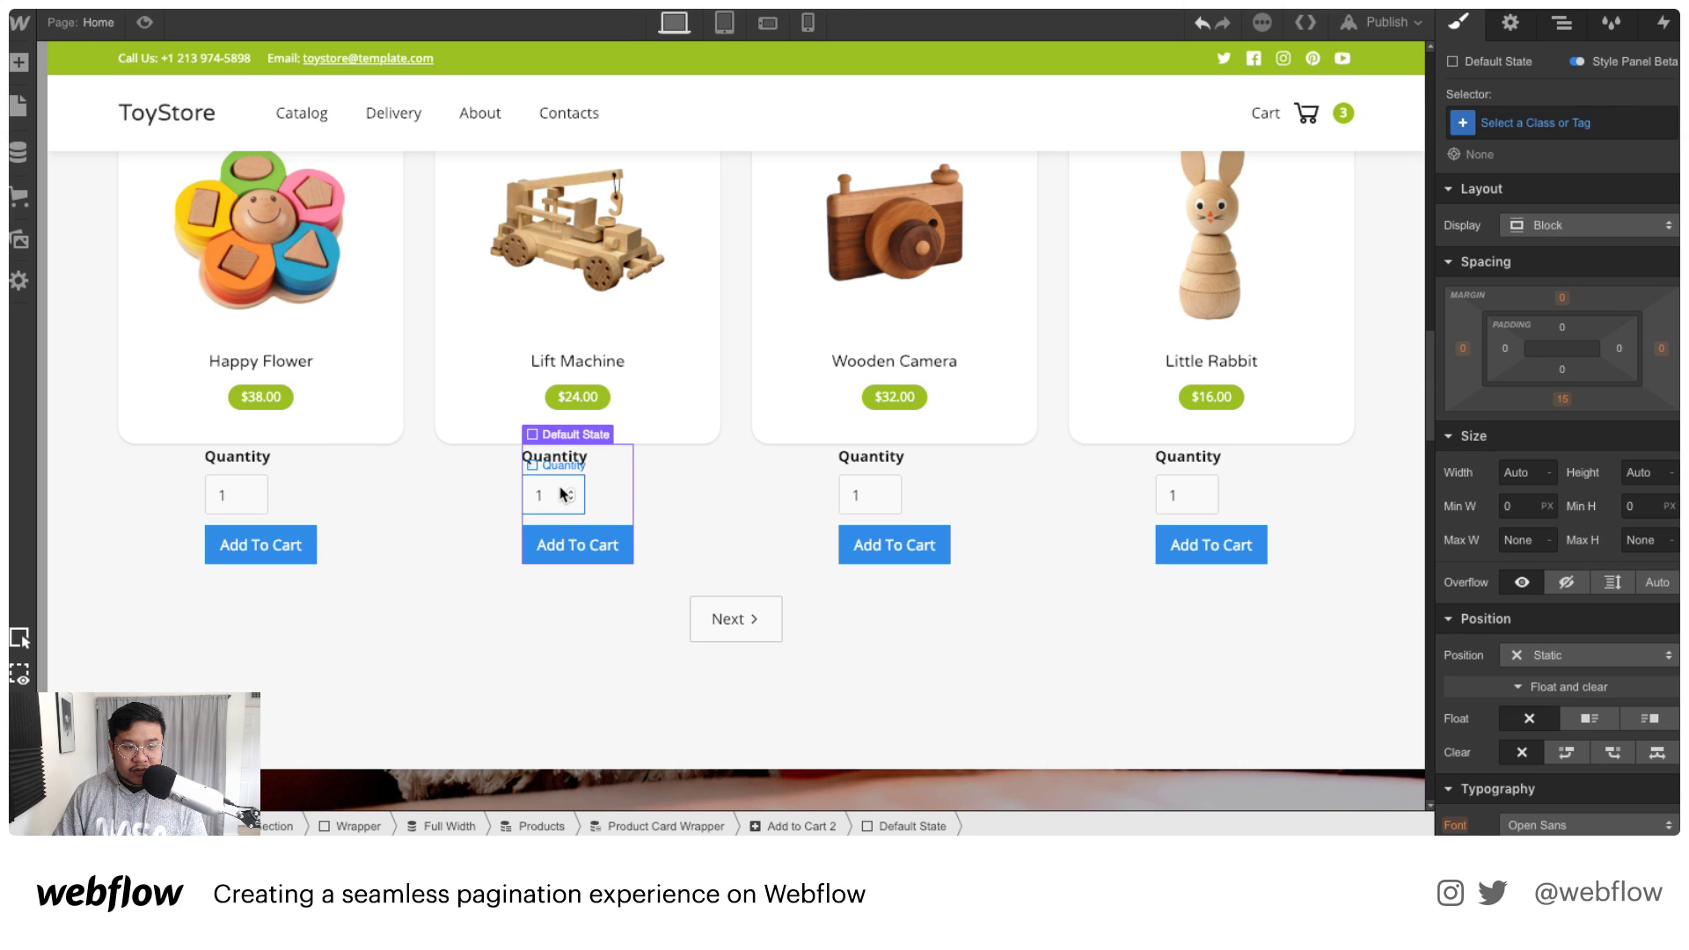
click(1464, 354)
click(1473, 429)
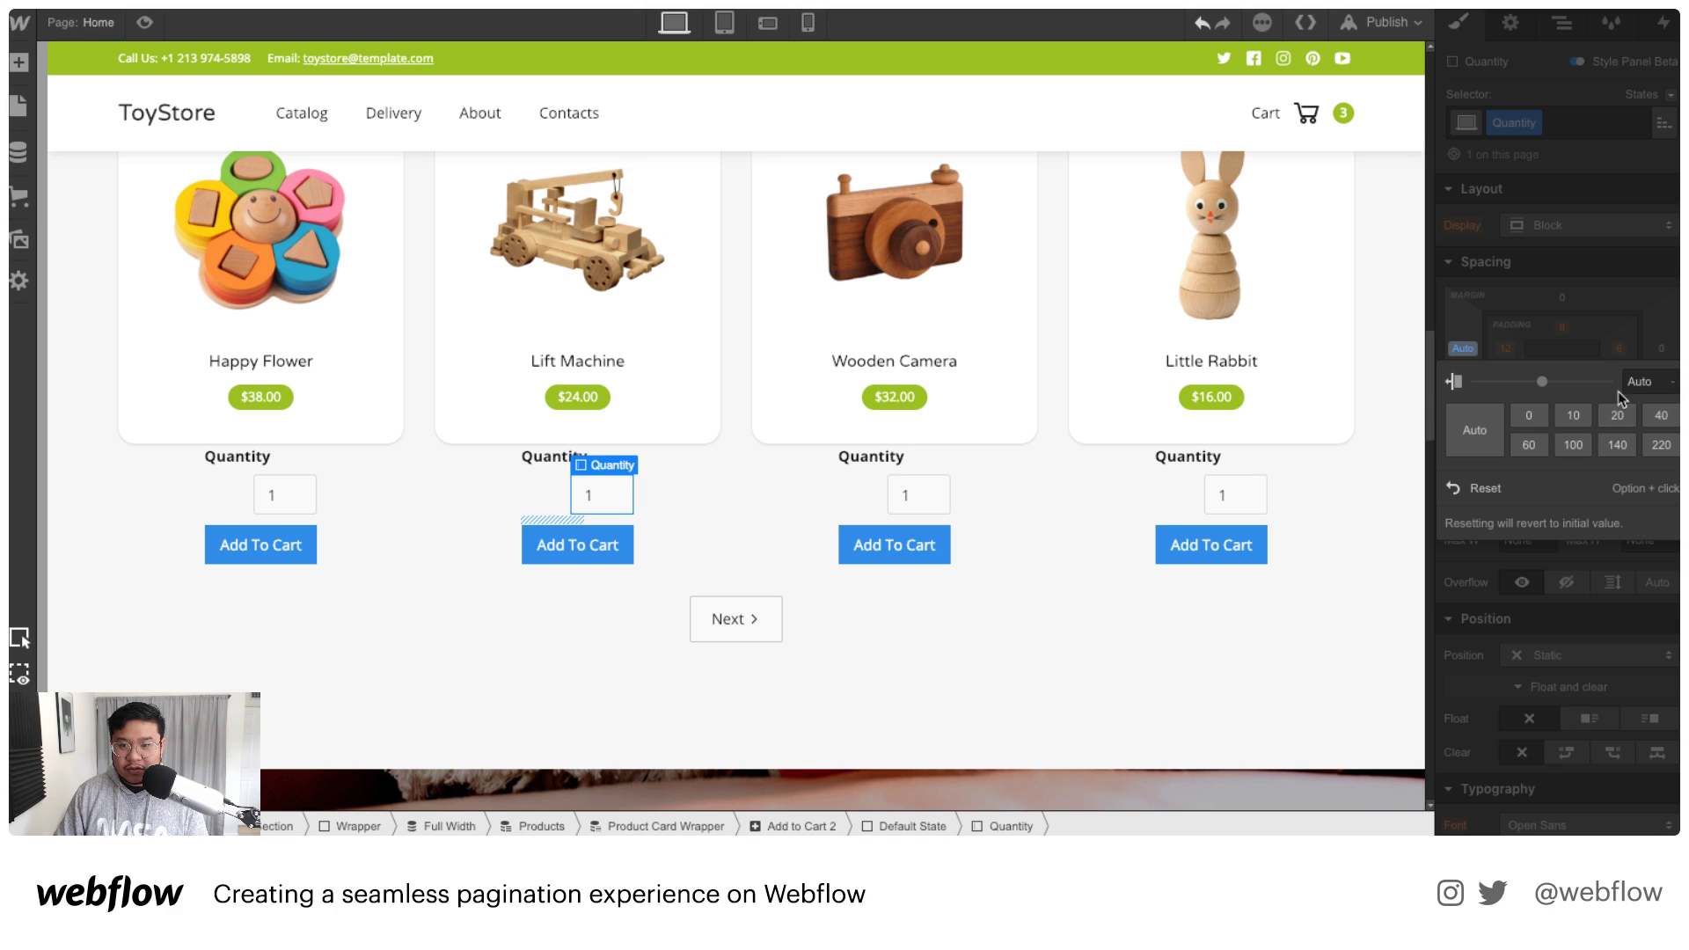
click(1663, 348)
click(1484, 435)
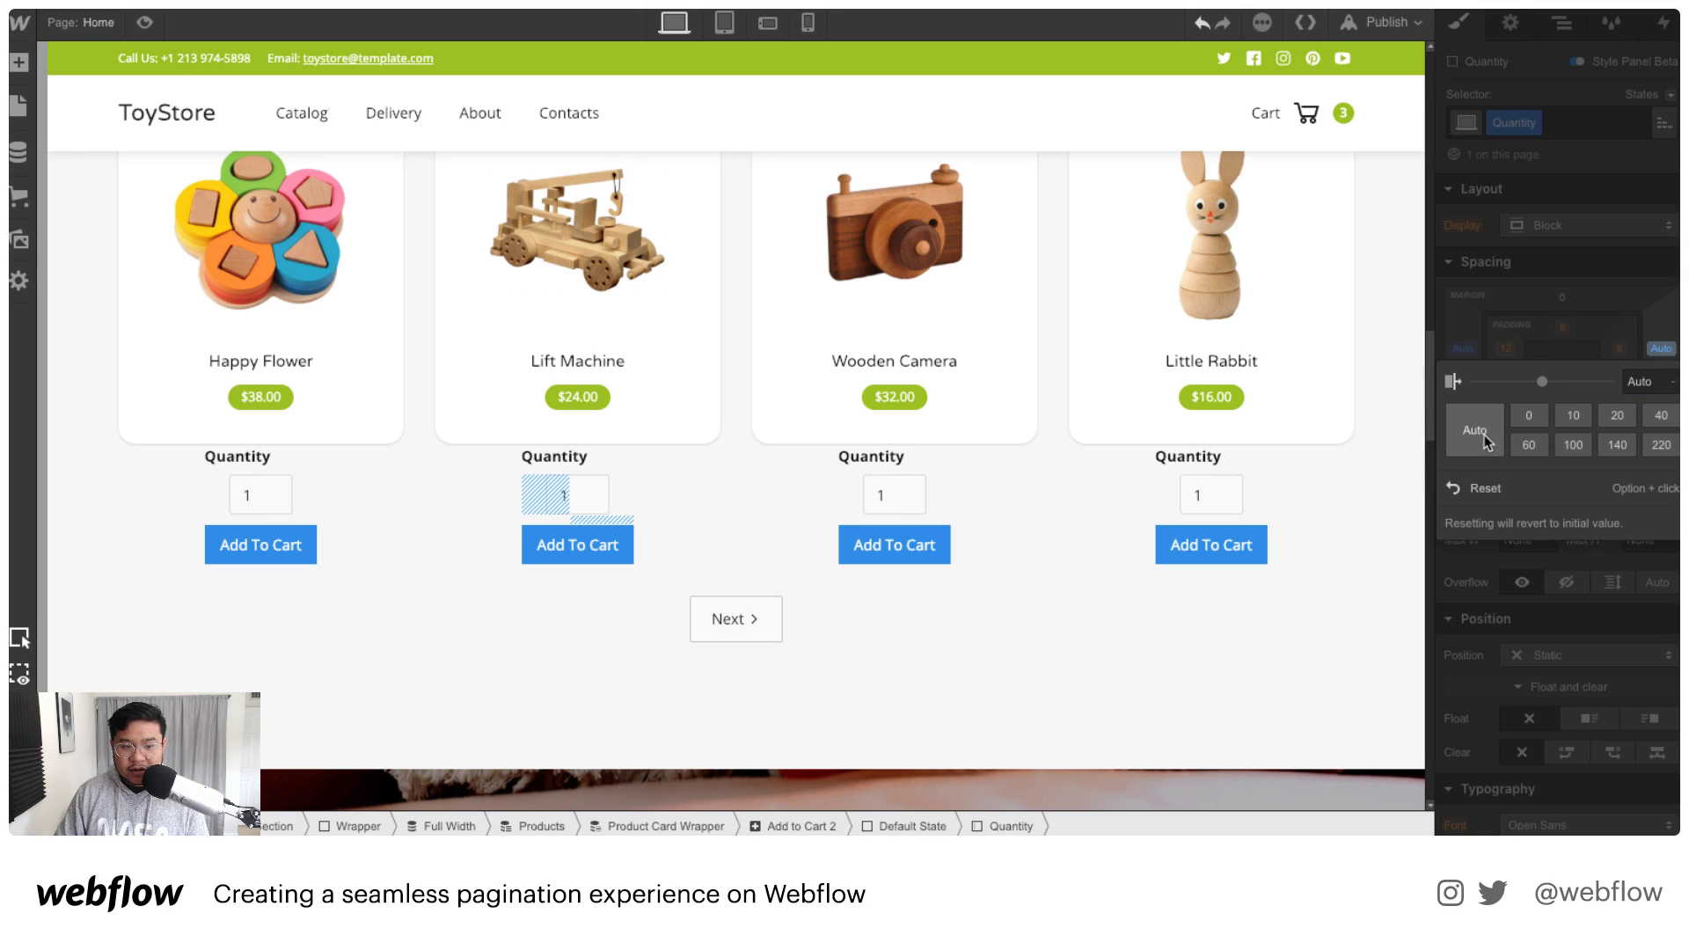
Step: Center the text of the Quantity field label above the input
click(598, 457)
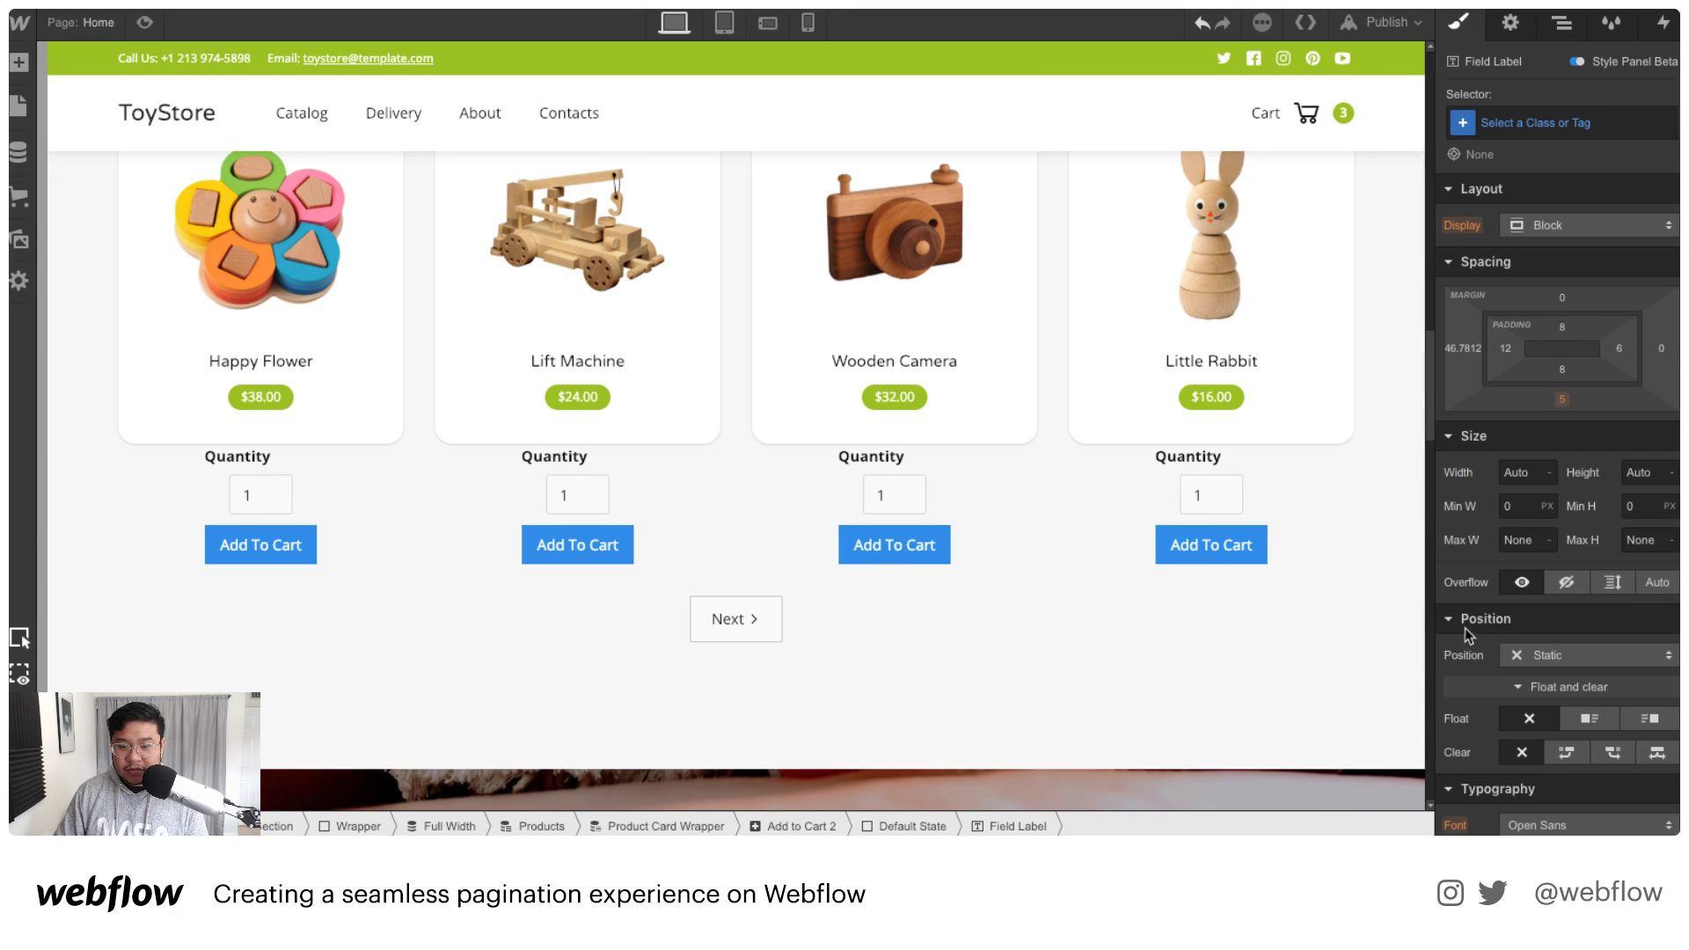
scroll(1561, 626, down, 3)
scroll(1562, 626, down, 3)
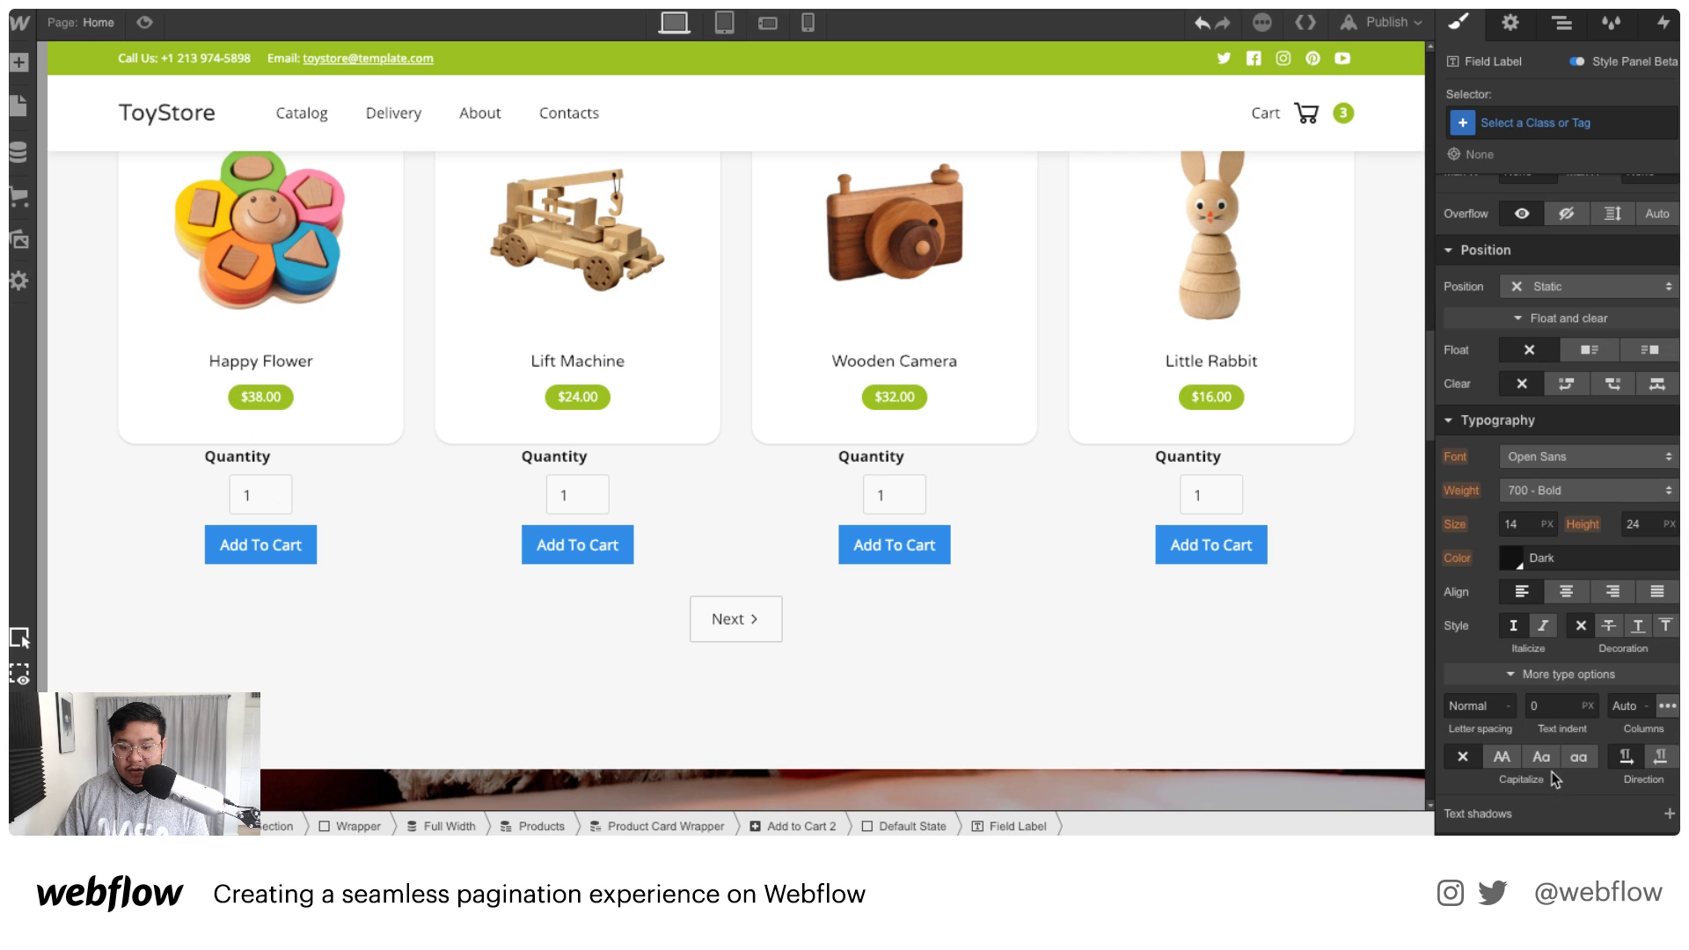
click(1567, 591)
Step: Clear the background color, corner radius and box shadow from the Product Card class
click(666, 423)
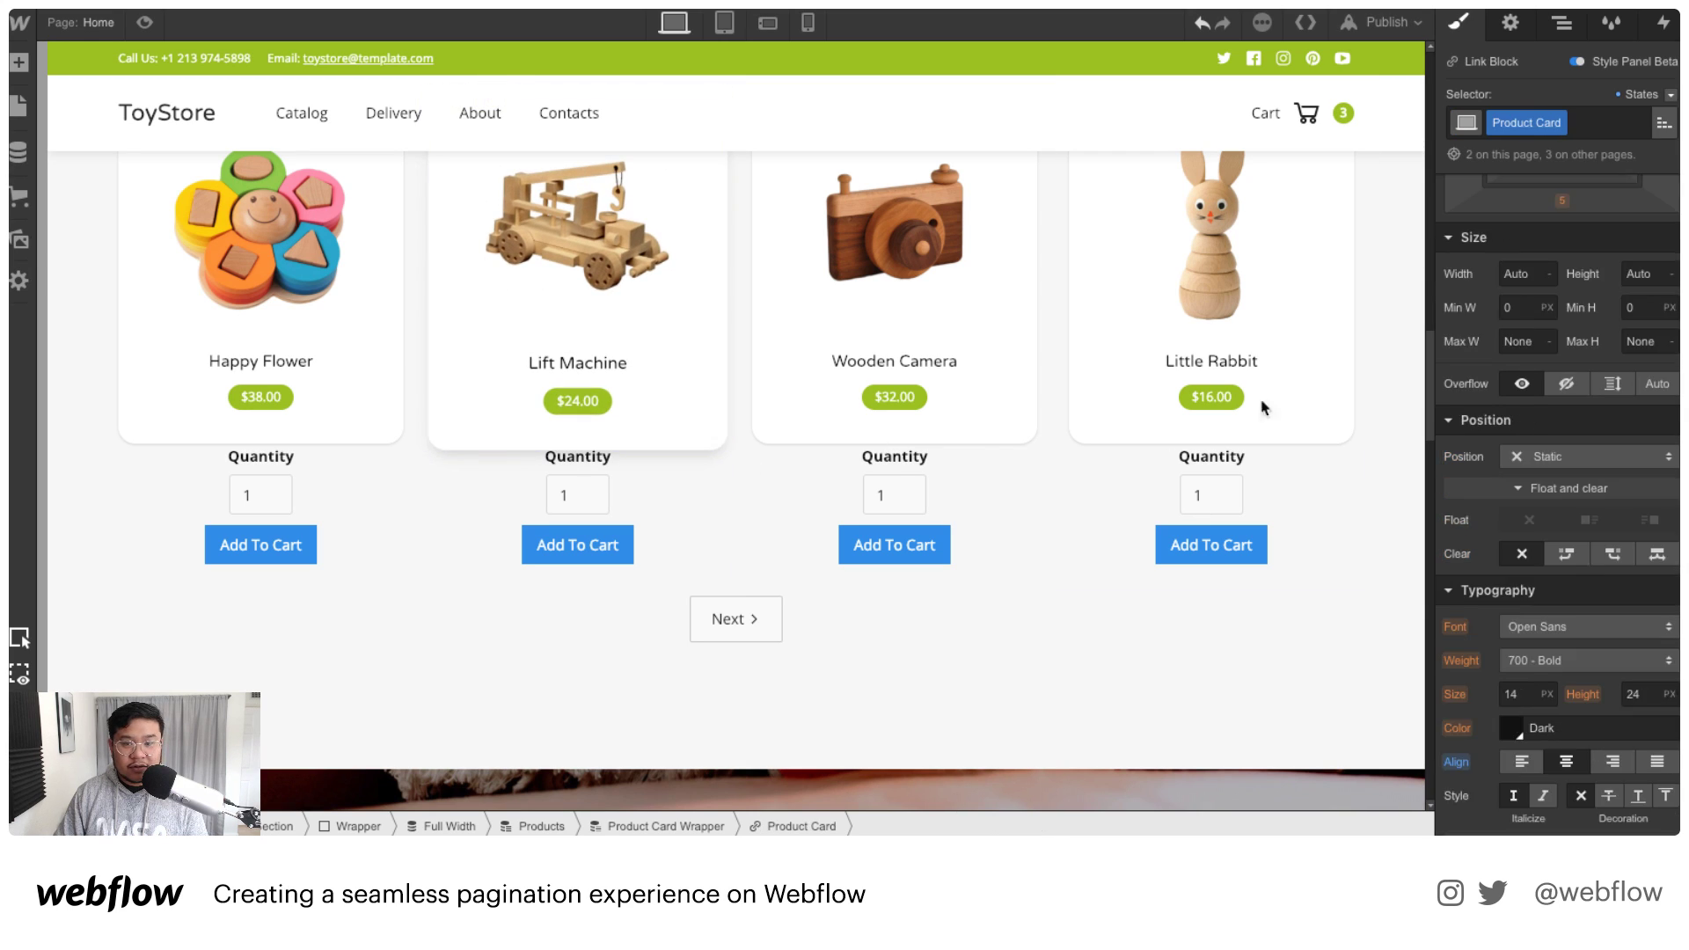
scroll(1551, 532, down, 7)
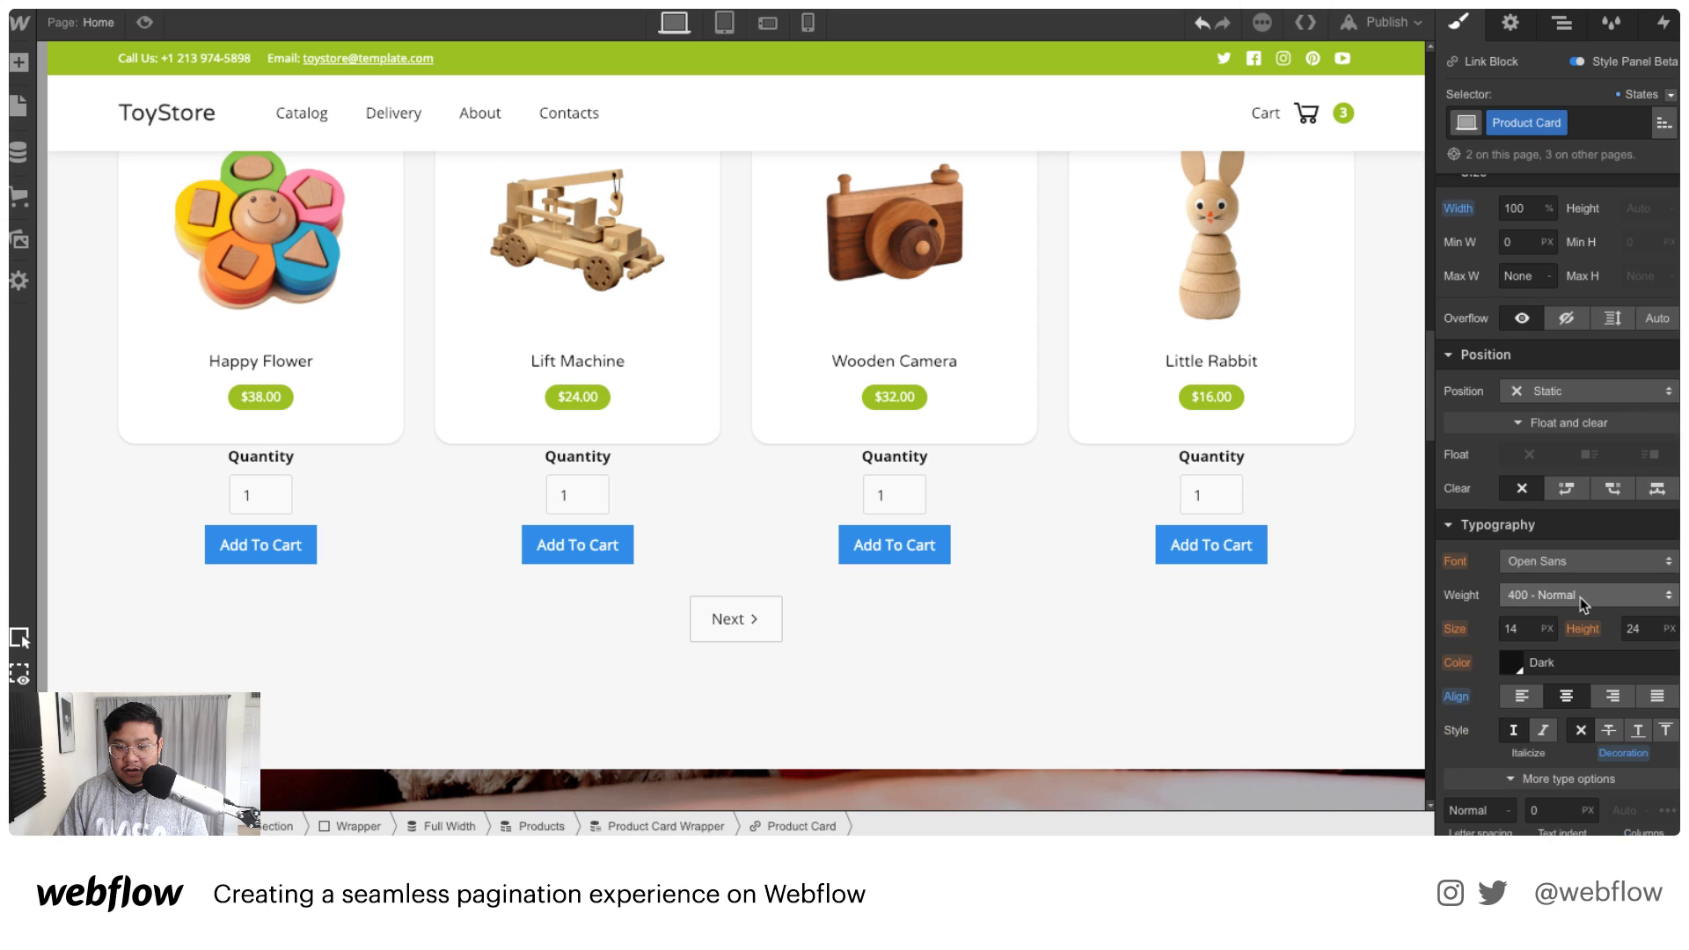
alt+click(1459, 656)
alt+click(1463, 729)
scroll(1553, 717, down, 4)
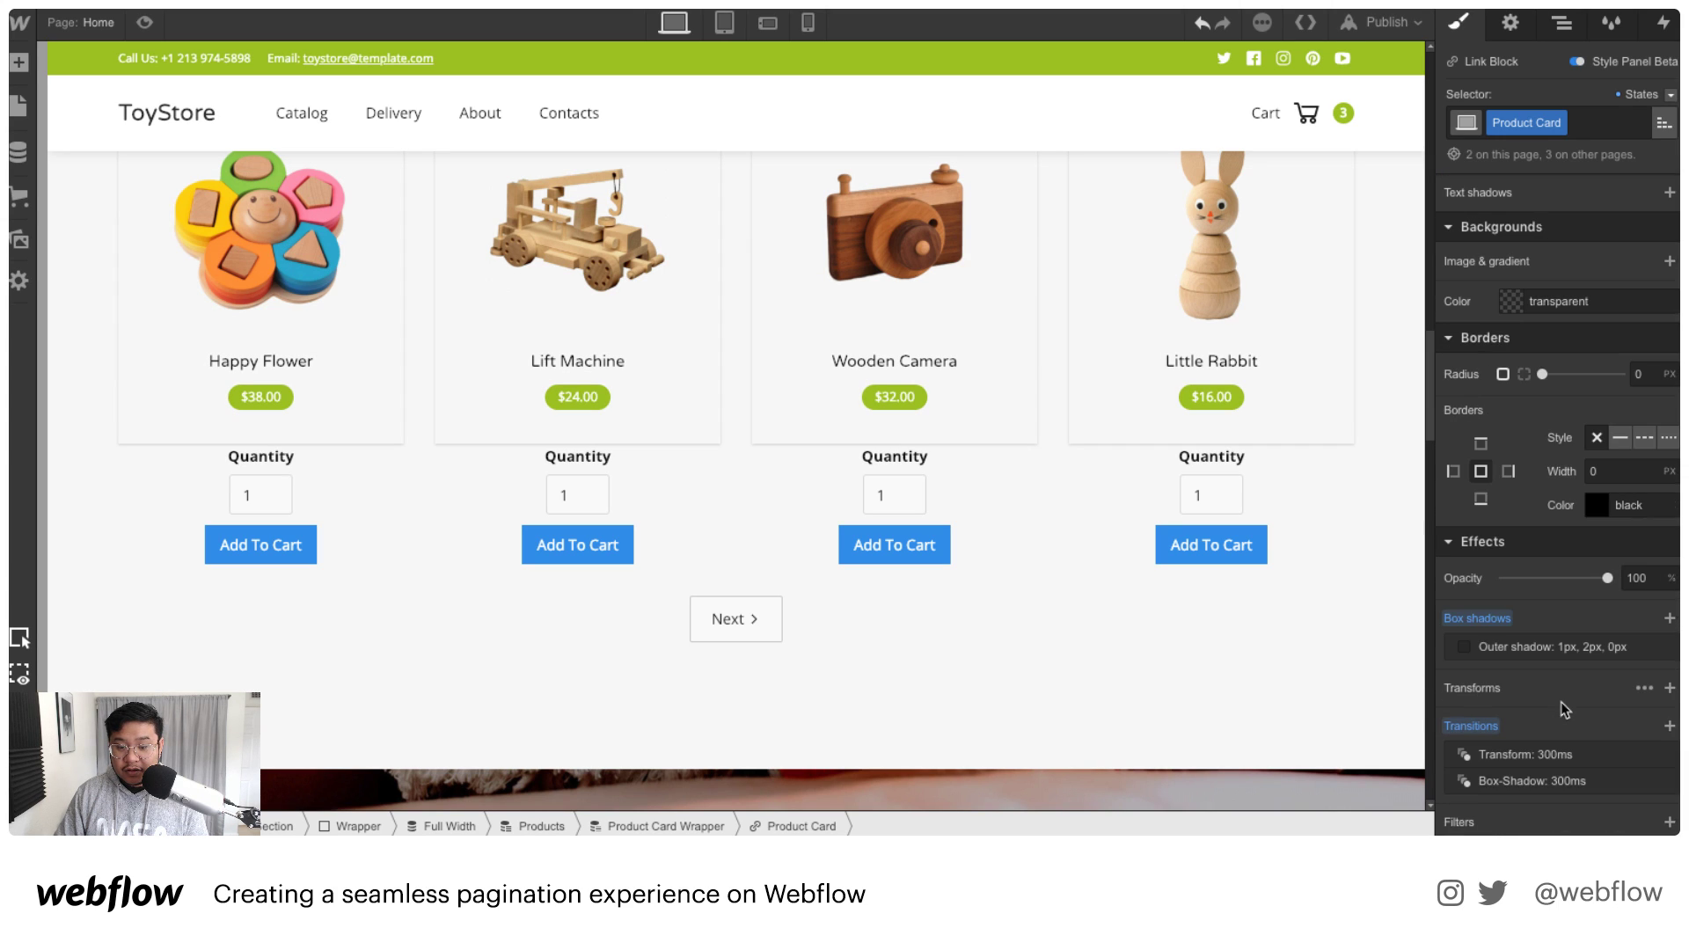
alt+click(1476, 618)
scroll(1295, 584, down, 4)
scroll(1200, 505, up, 5)
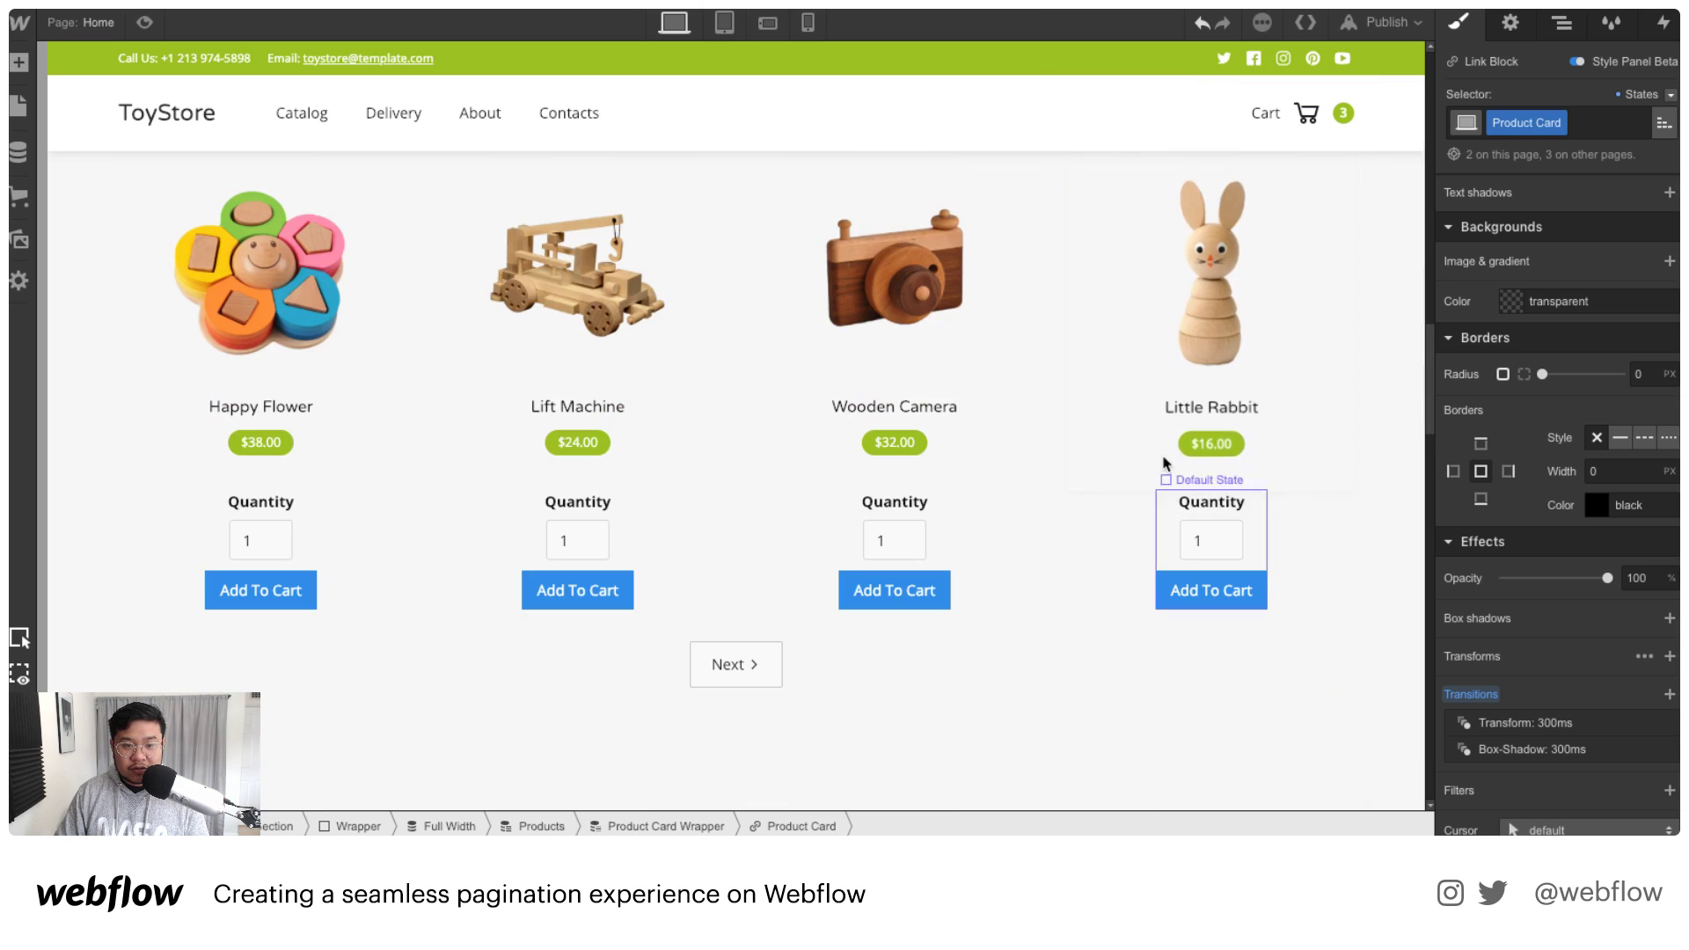
Step: Clear the transform and box shadow from the Product Card's Hover state, and return to its base style
click(1668, 99)
click(1629, 134)
alt+click(1474, 688)
alt+click(1477, 618)
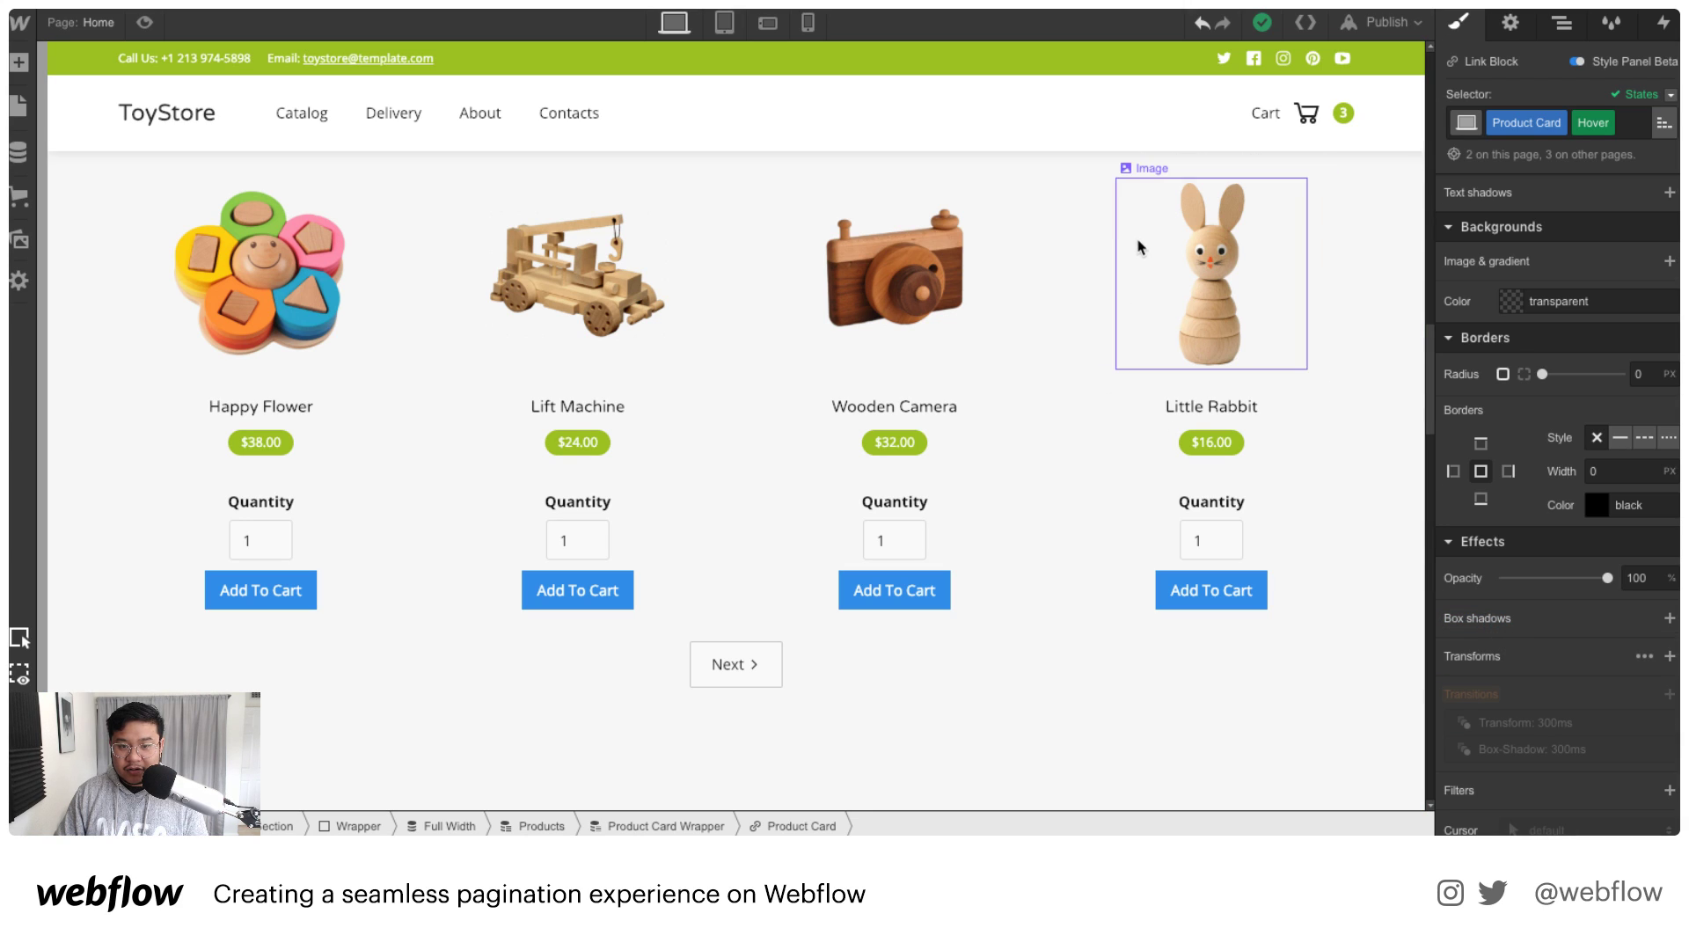
click(1663, 120)
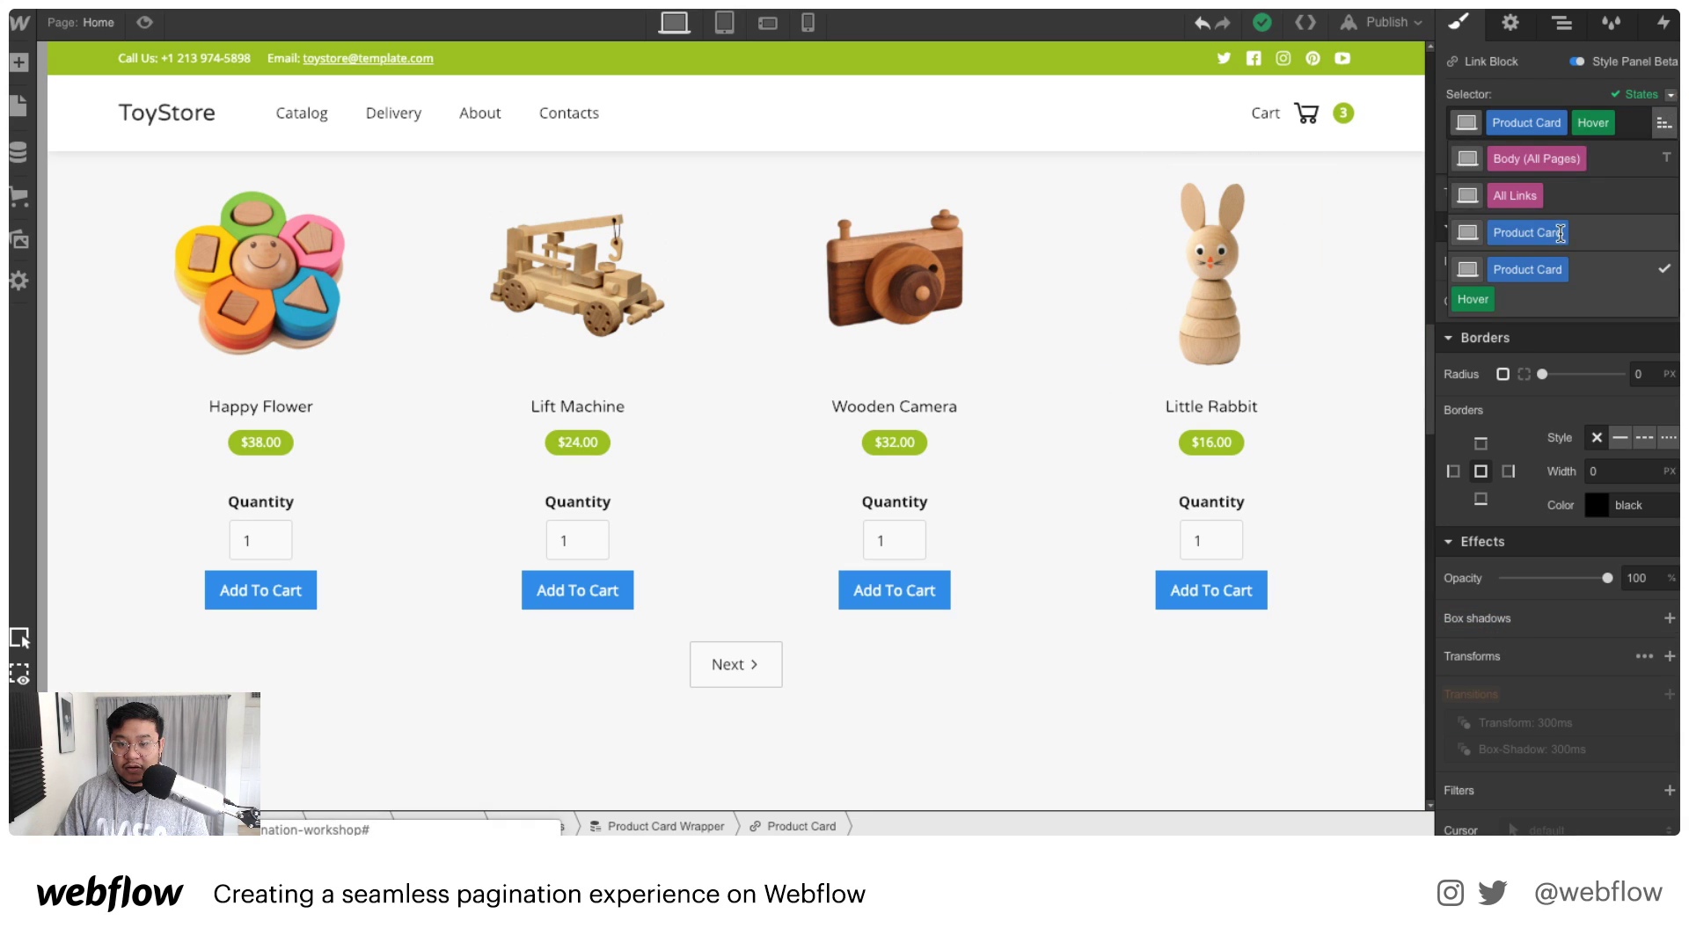
click(1527, 233)
Step: Give the Product Card Wrapper a 20 px corner radius and a white background
click(1562, 22)
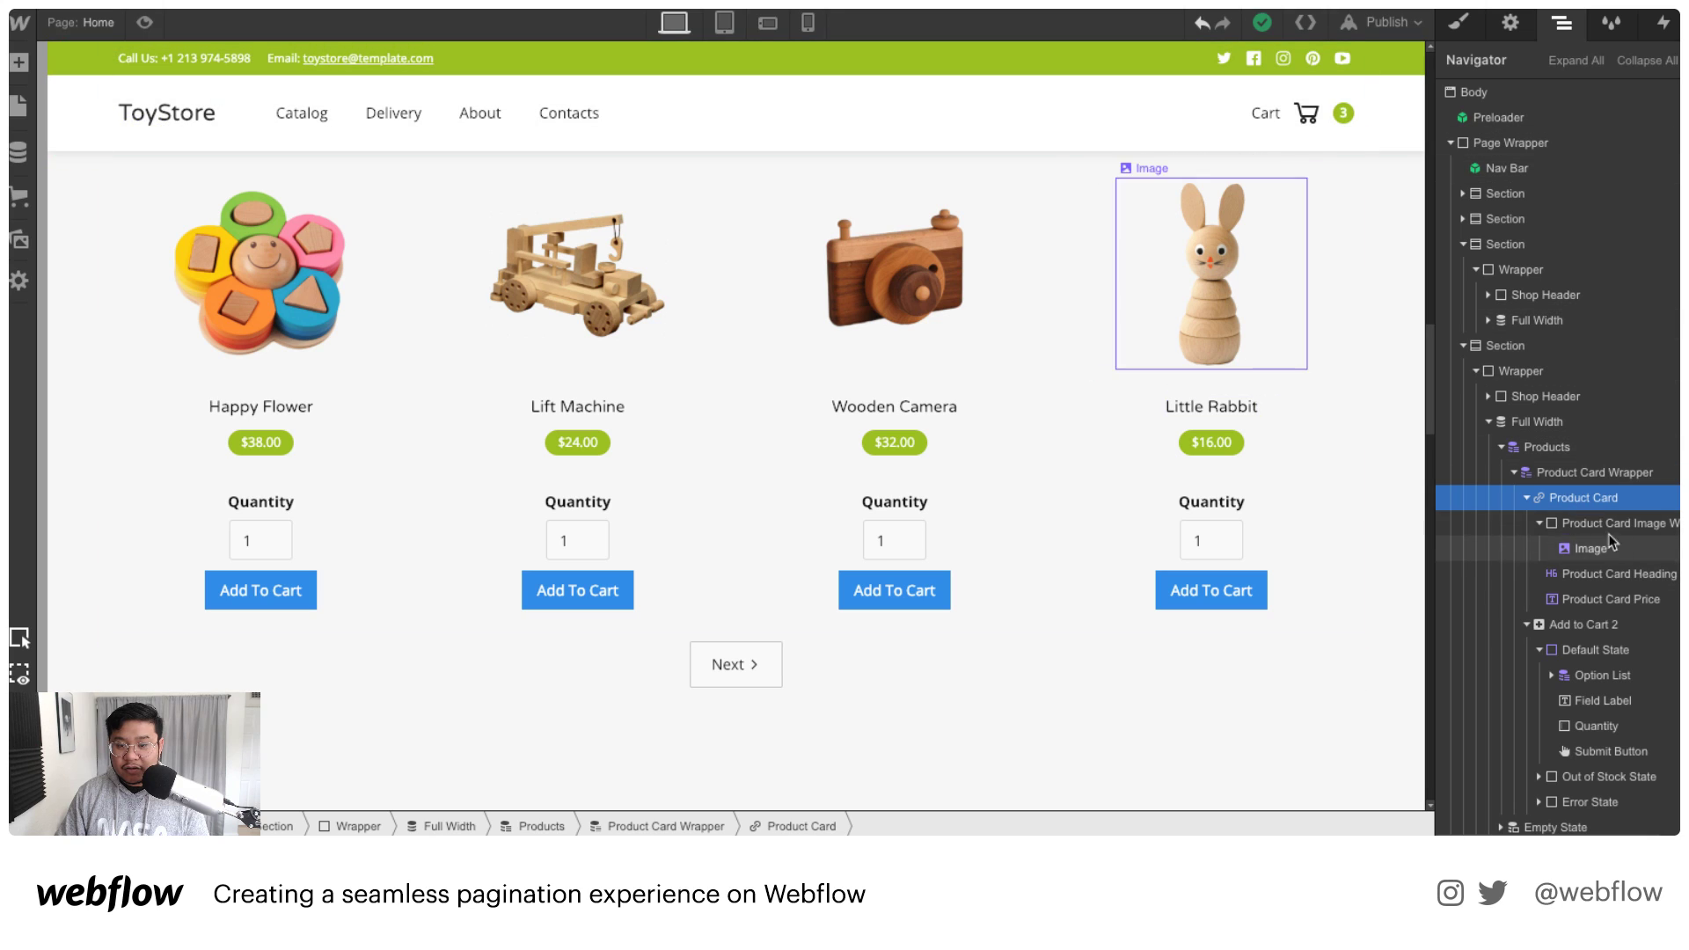
click(1596, 474)
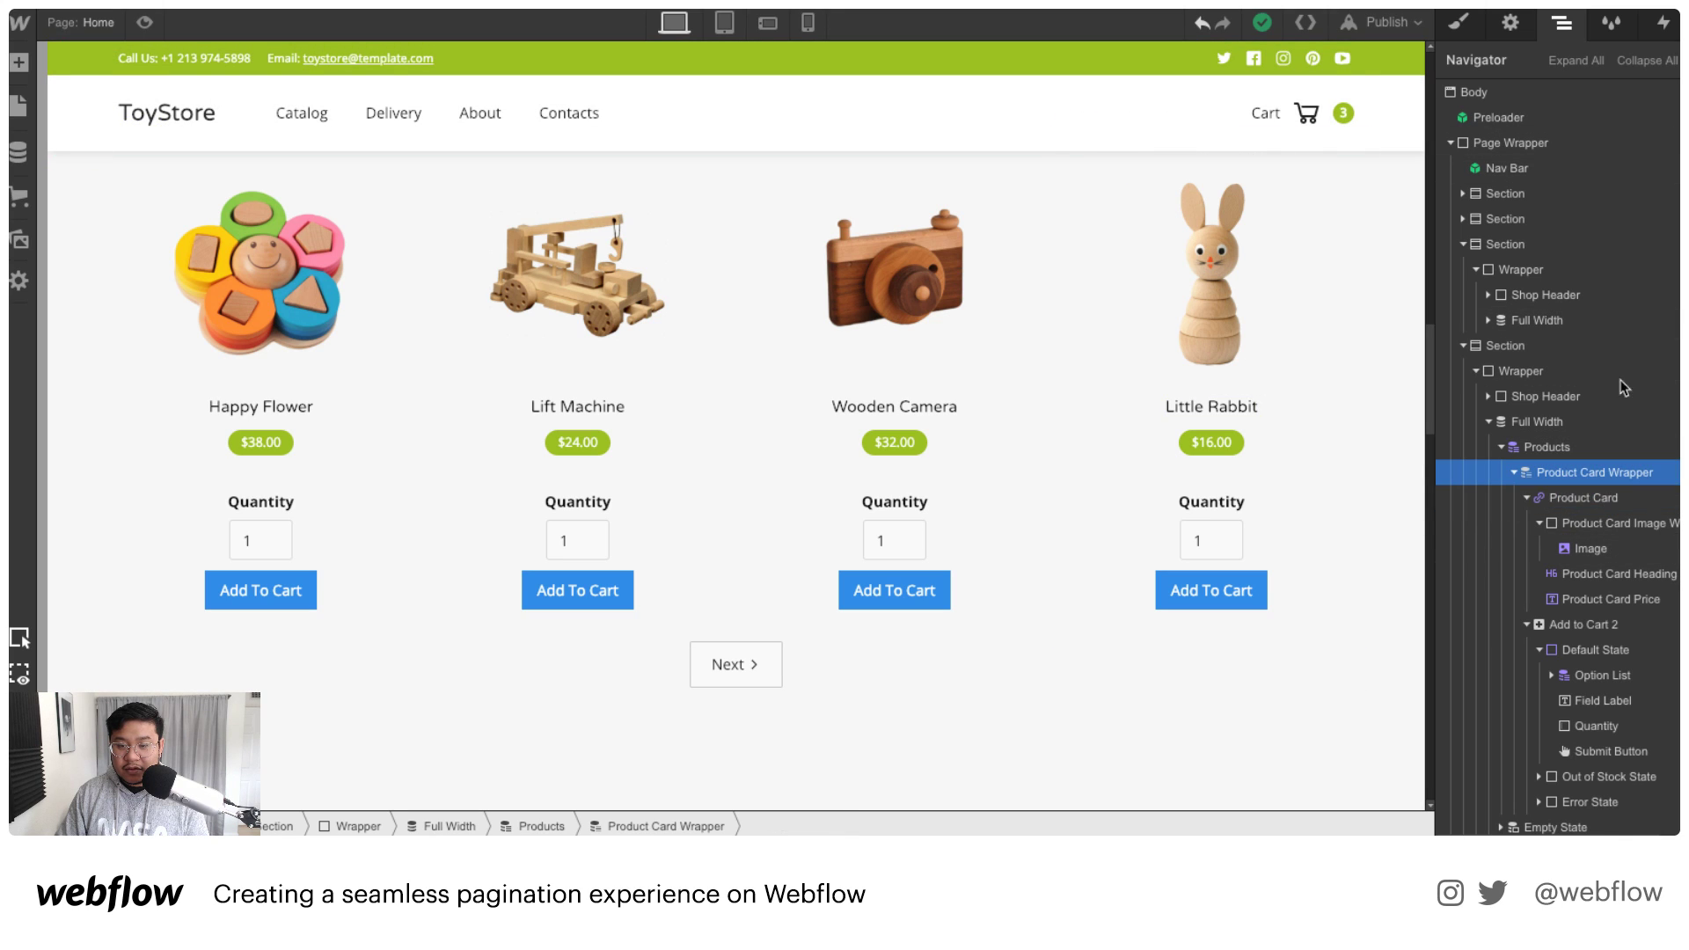
click(1458, 22)
scroll(1564, 604, down, 6)
scroll(1541, 660, down, 5)
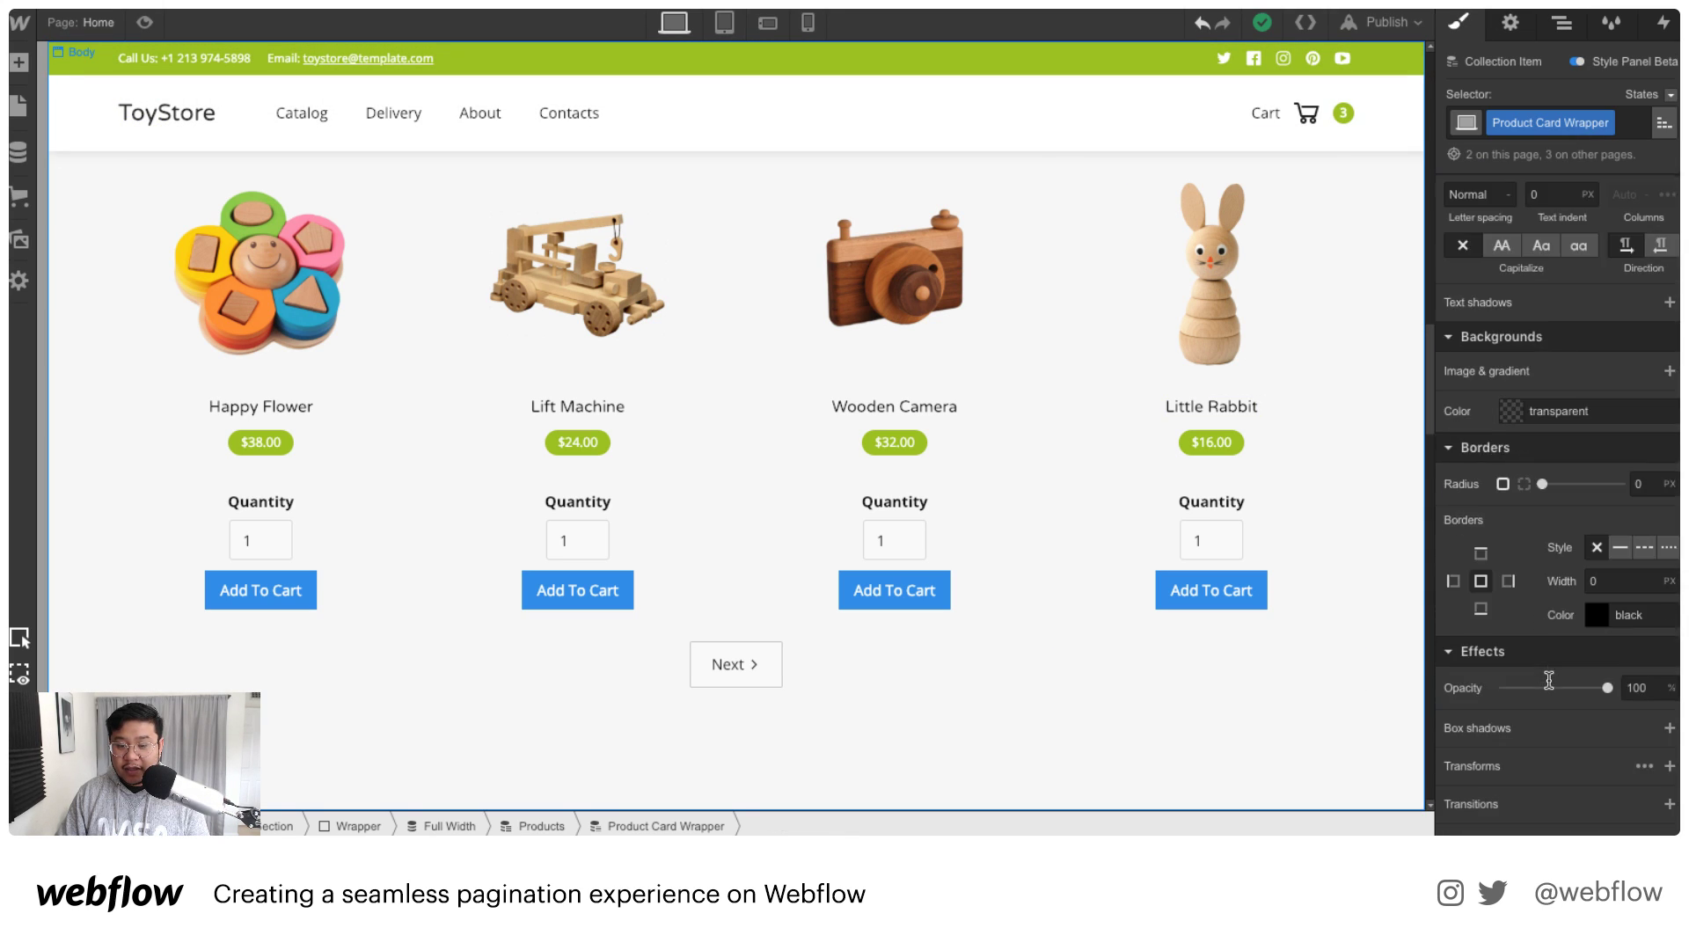
click(1648, 484)
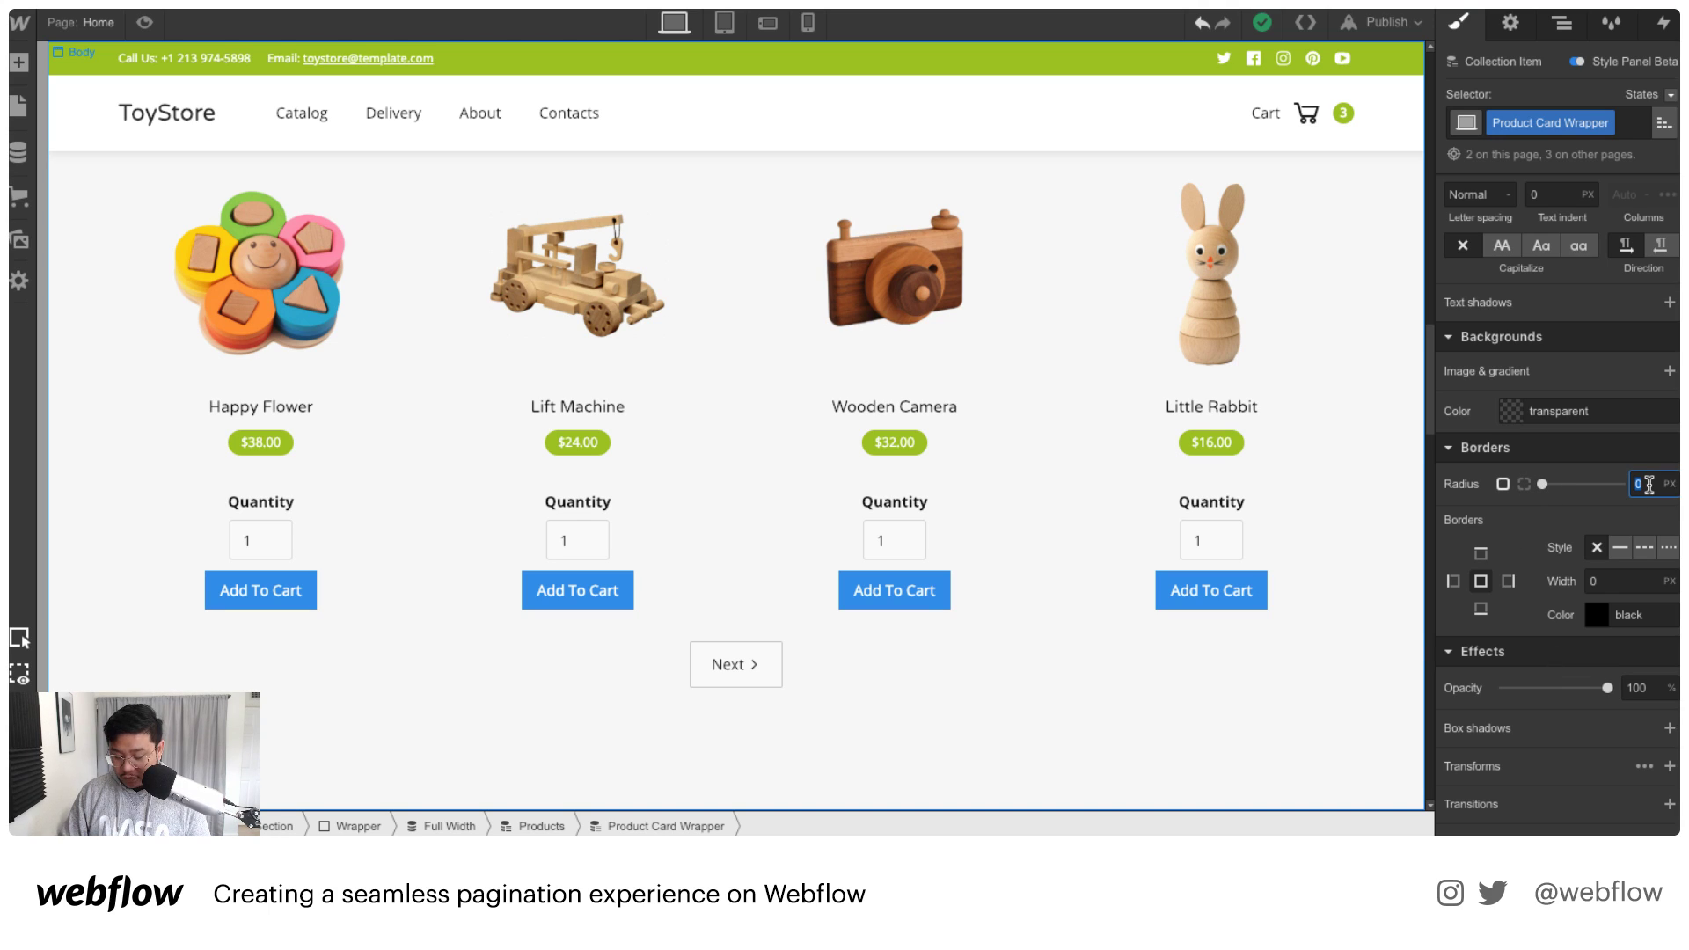
text(20)
click(1572, 411)
text(white)
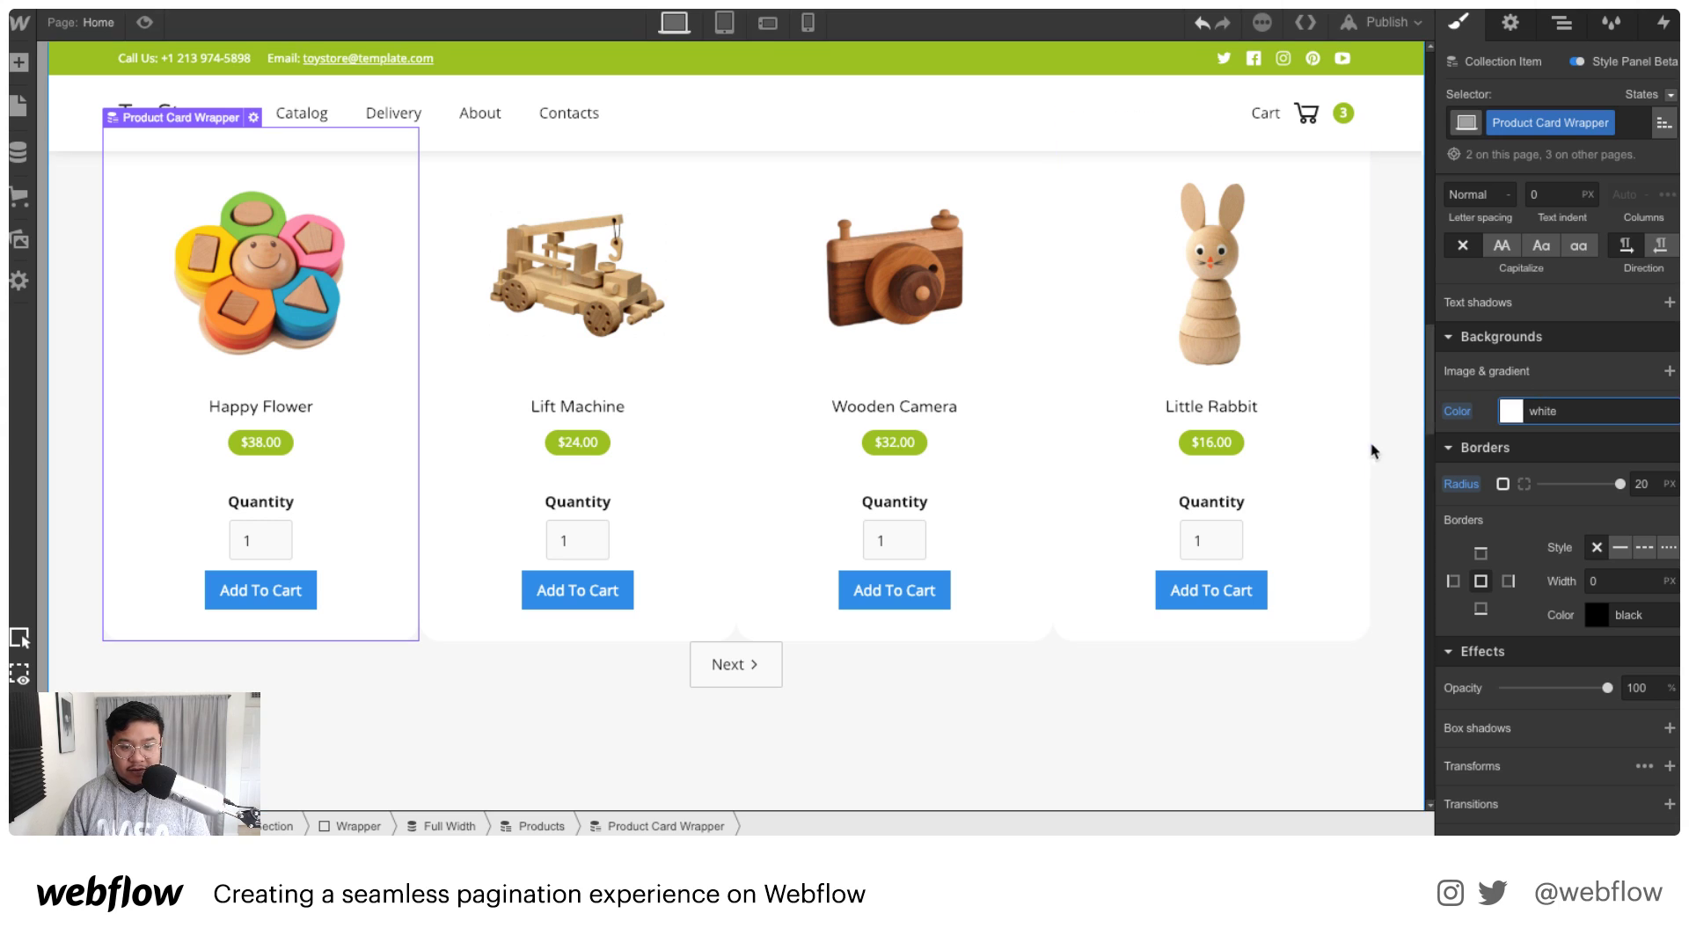
Step: Add a solid 1 px border in light gray #e7e7e7 around the Product Card Wrapper
scroll(1565, 667, down, 2)
click(1620, 476)
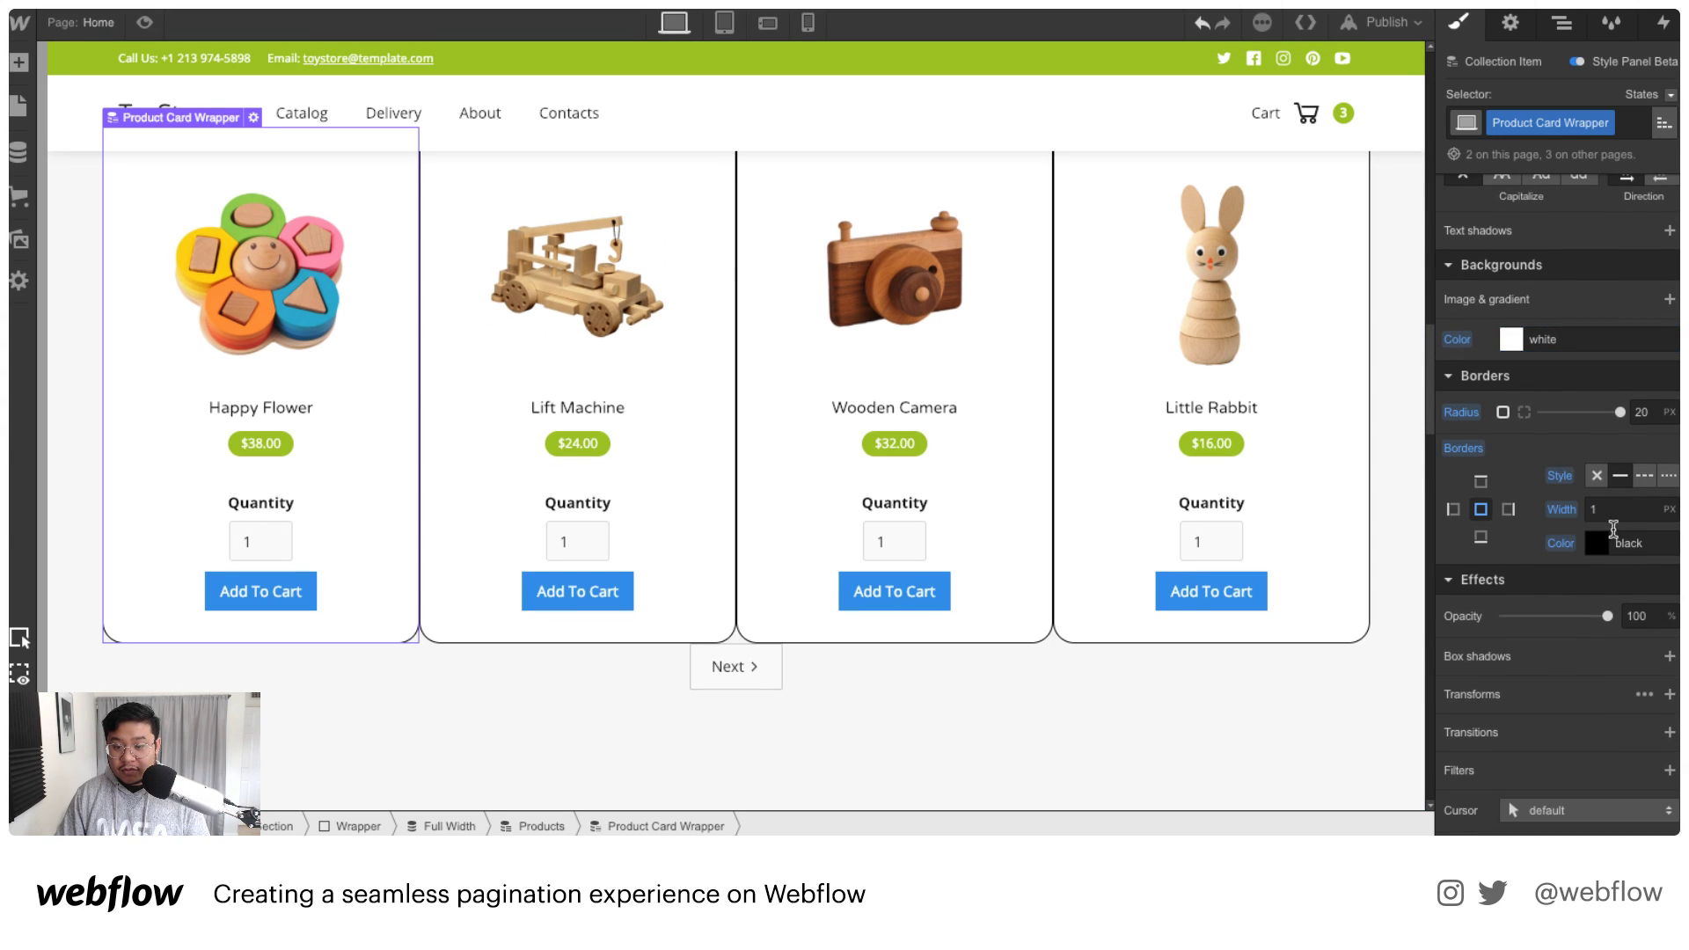
click(1596, 542)
drag(1489, 265, 1427, 190)
click(1407, 240)
scroll(1347, 403, up, 3)
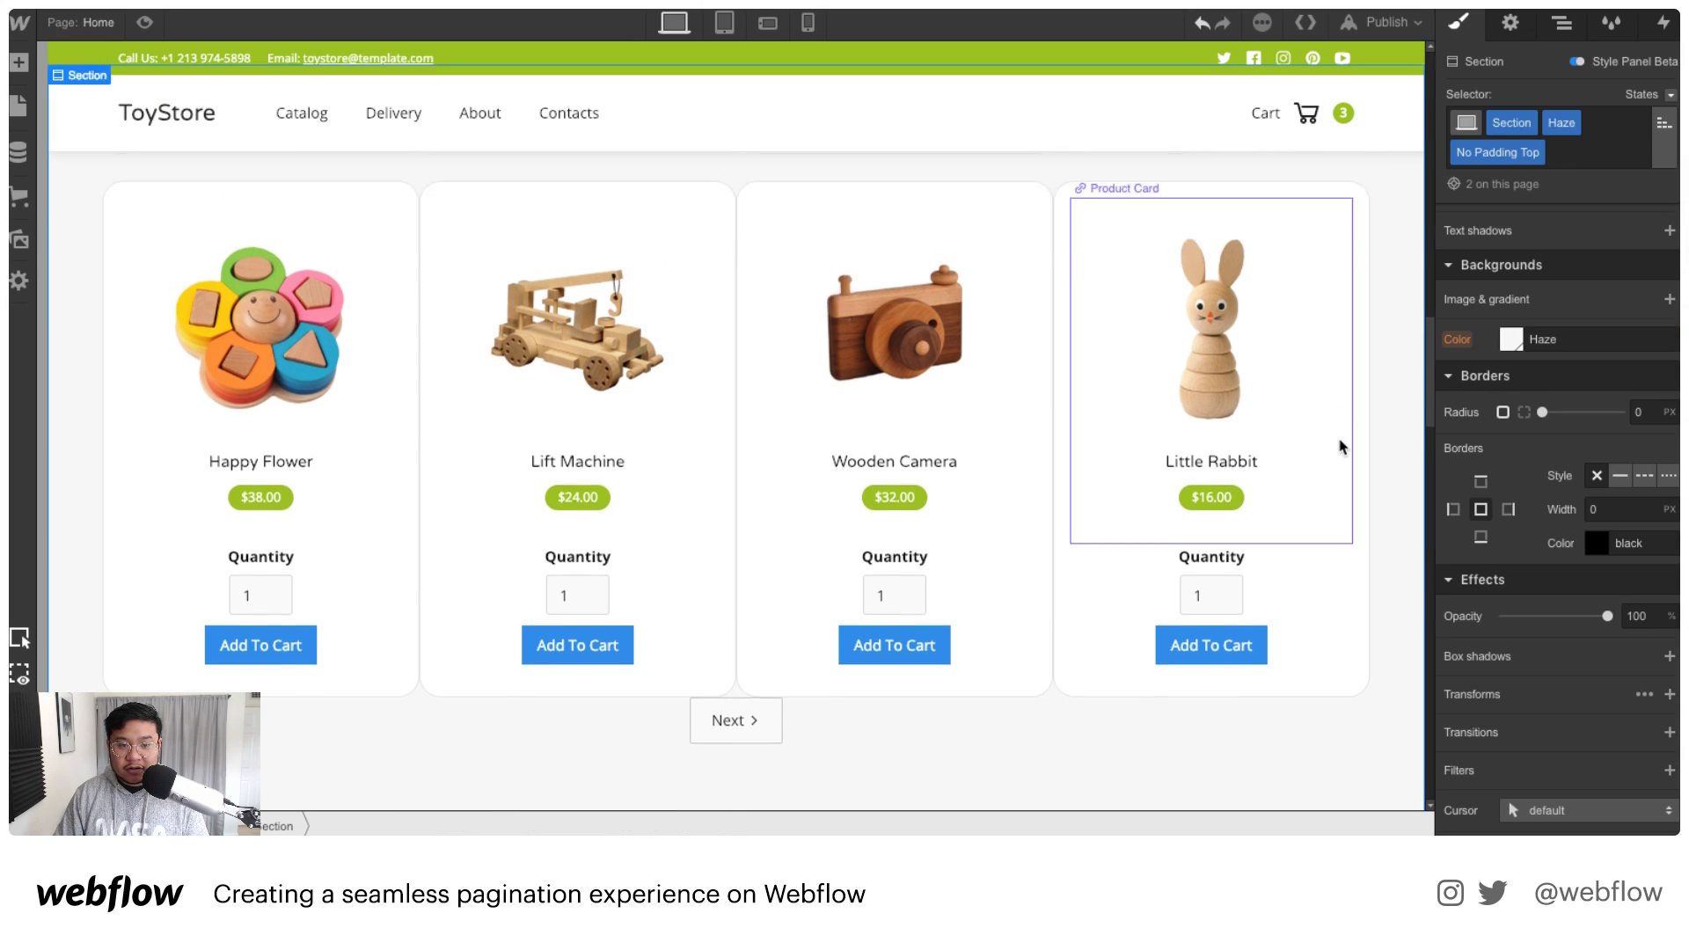
Step: Set a 6 px margin on all sides of the Product Card Wrapper and check the layout of both toy lists
click(1368, 410)
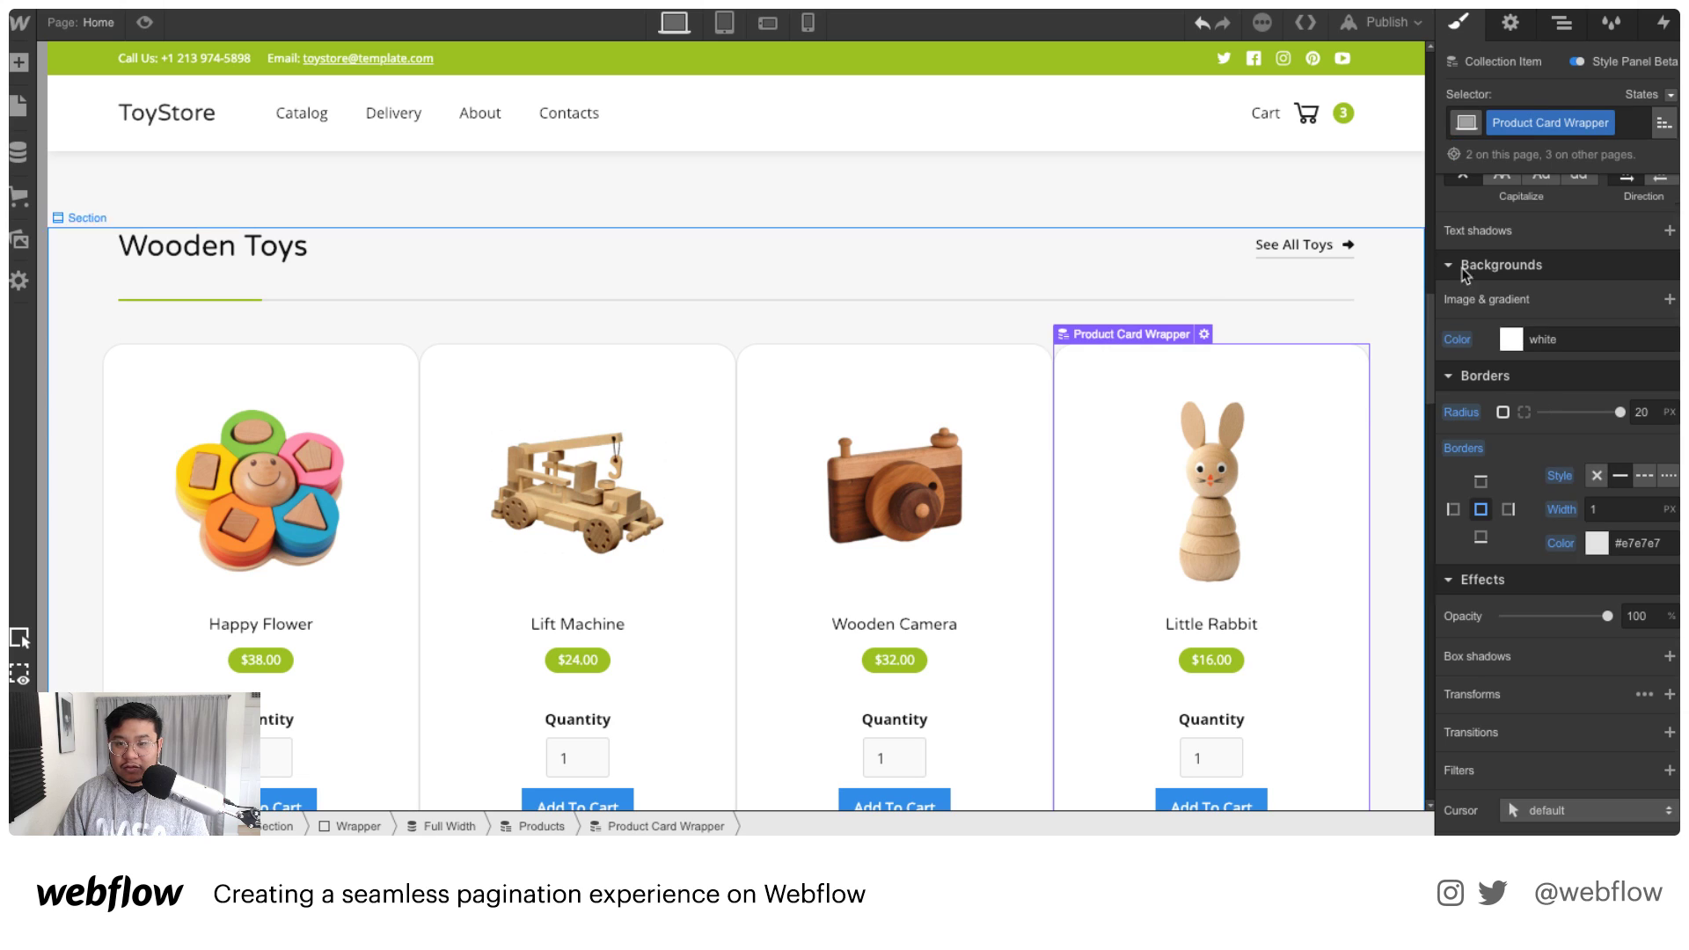
click(1563, 22)
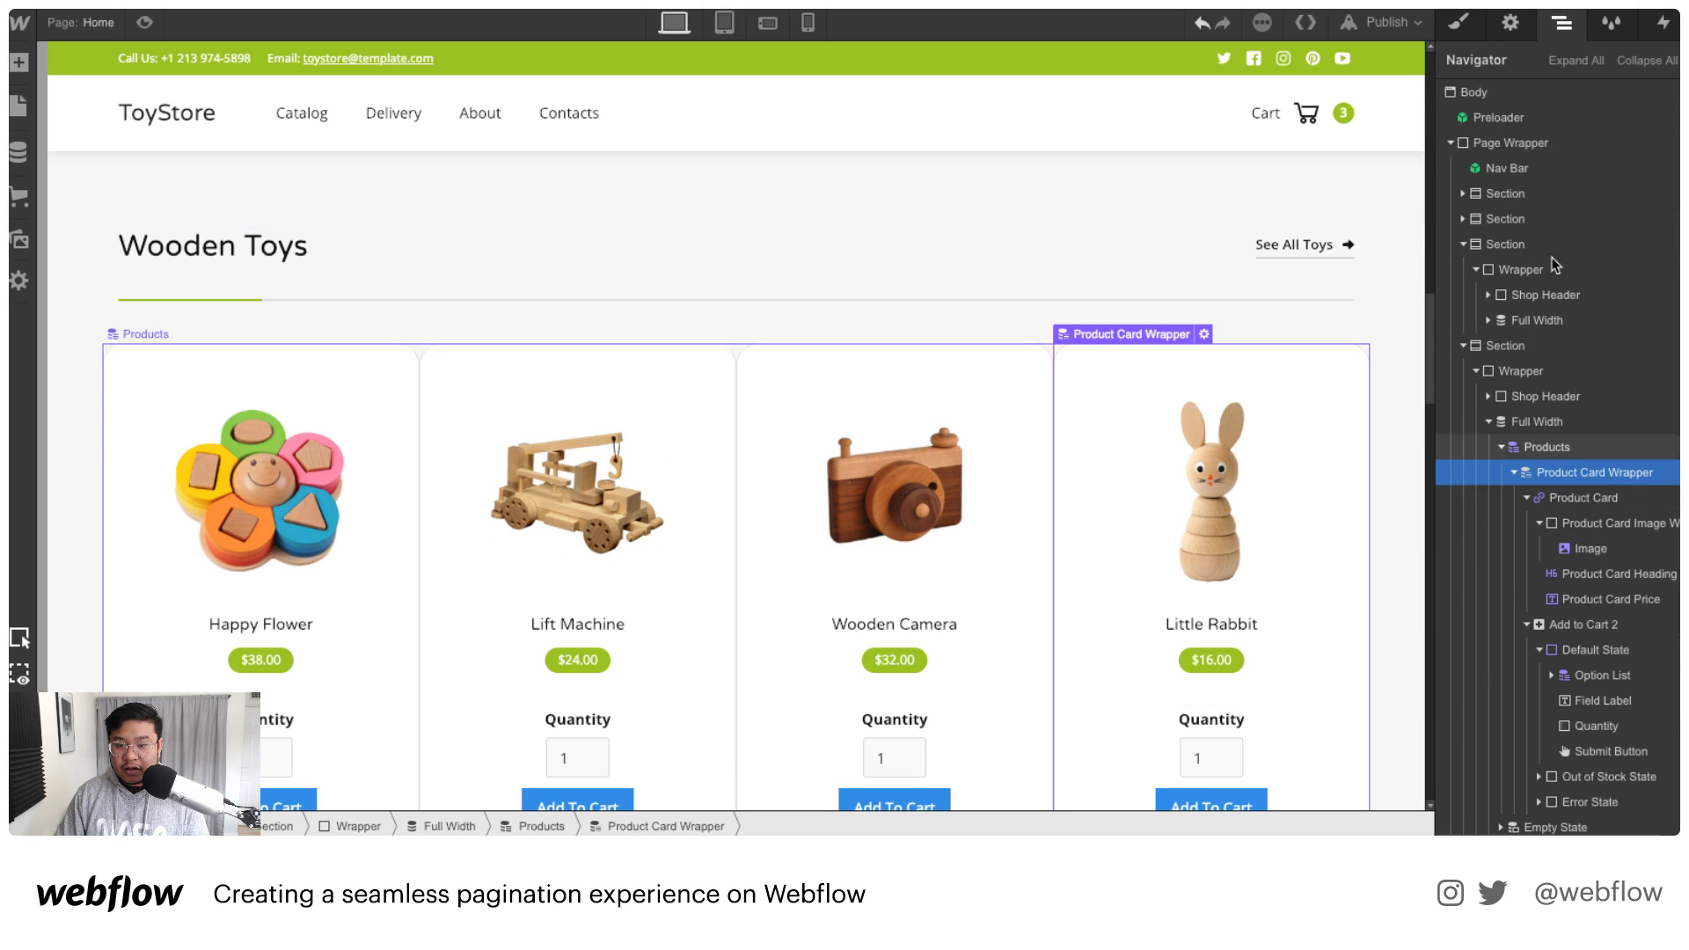
click(1458, 22)
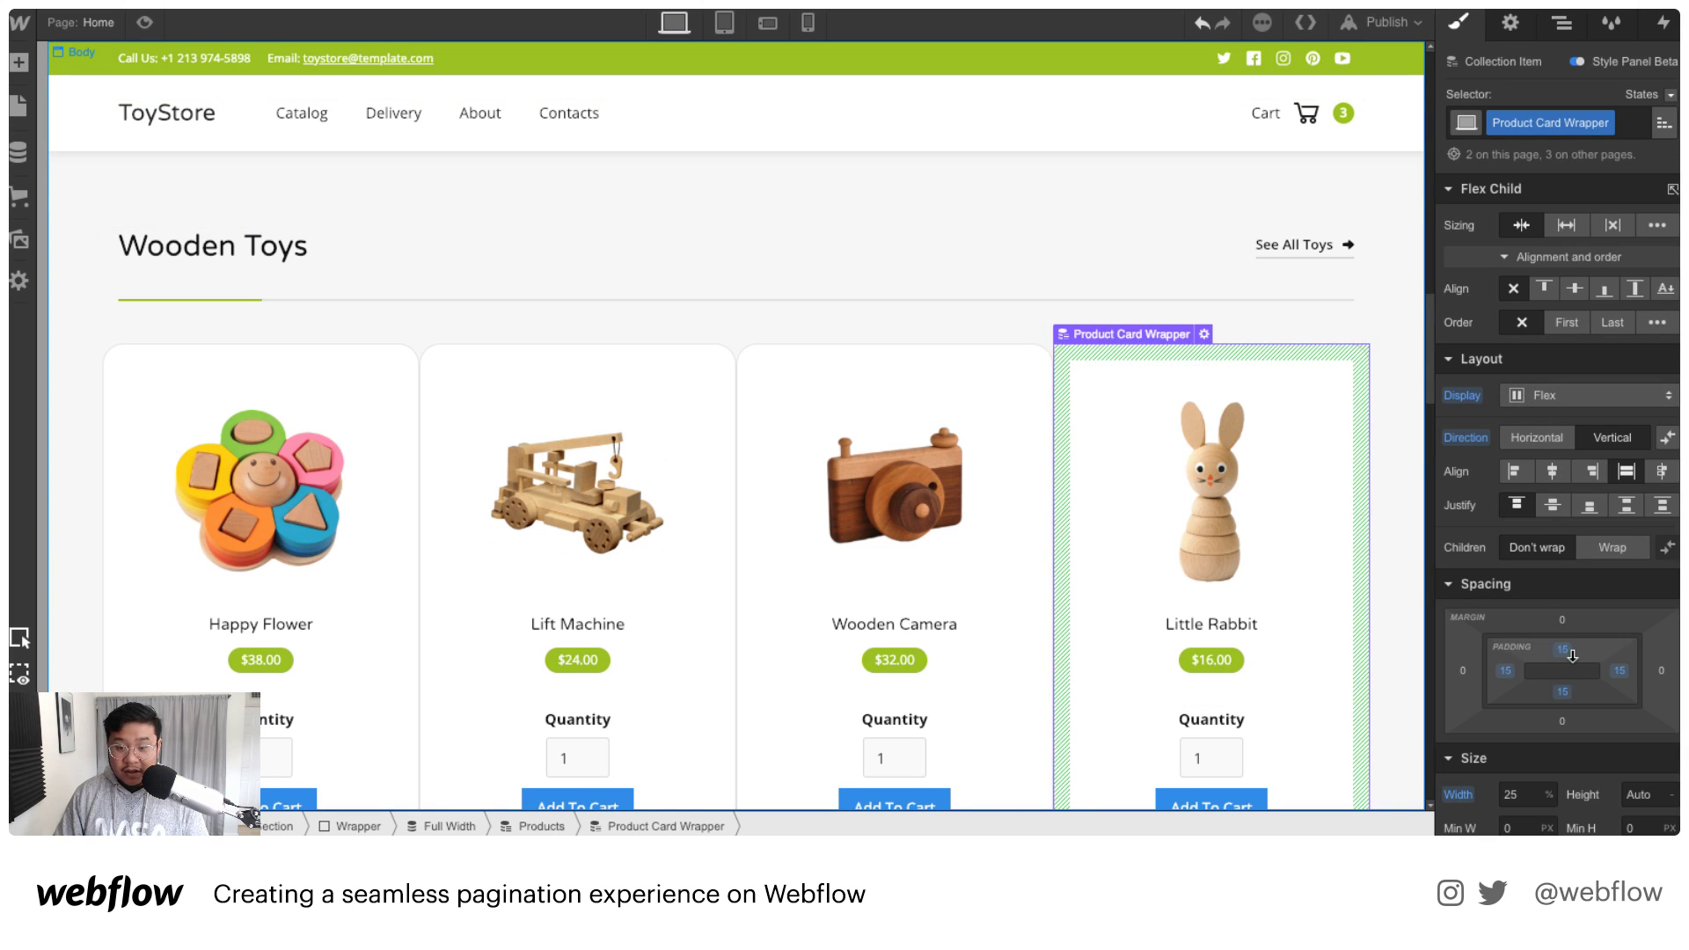
drag(1563, 620, 1569, 607)
scroll(1148, 471, up, 5)
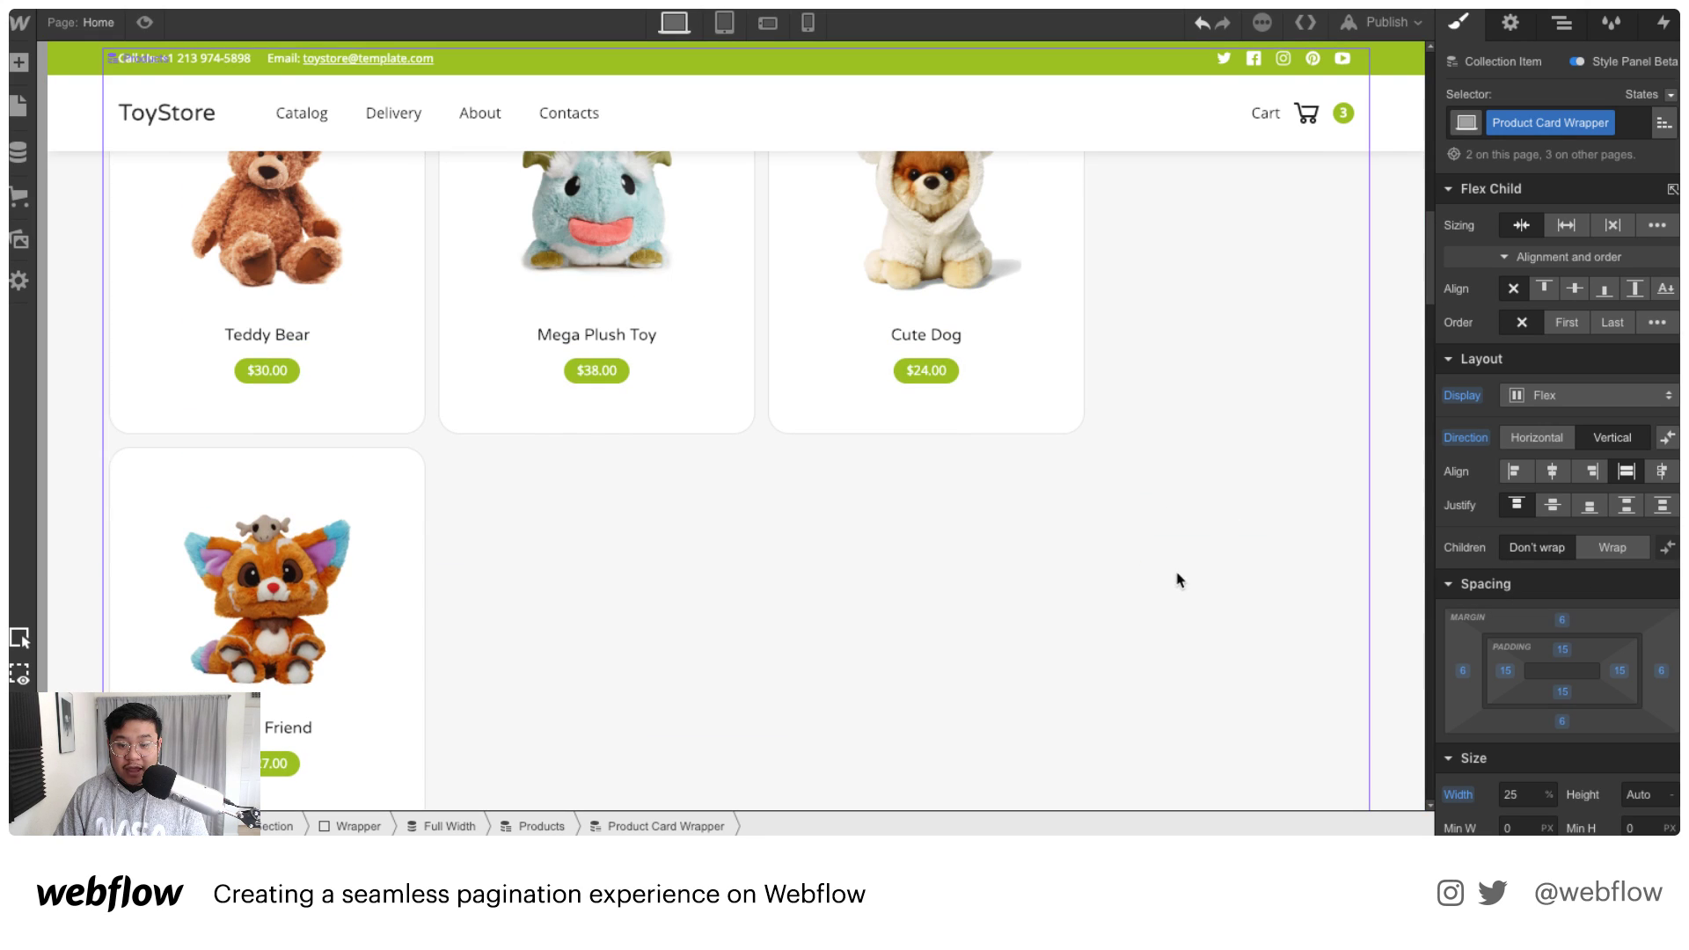
scroll(1179, 586, up, 2)
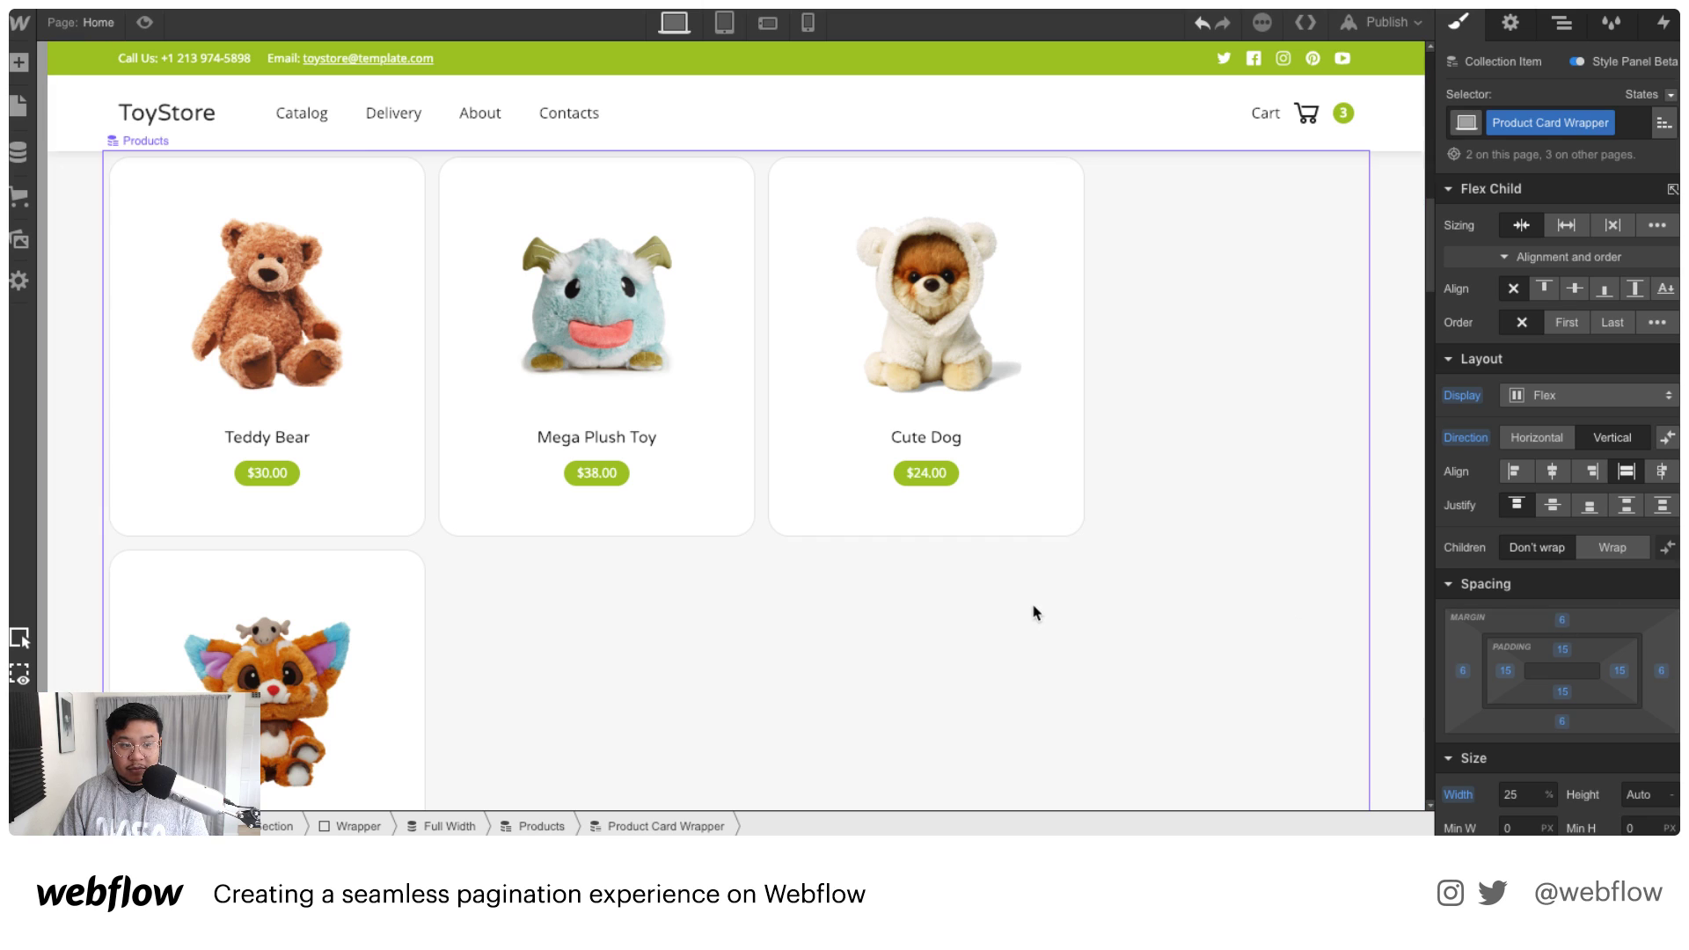
scroll(1036, 610, up, 2)
scroll(1036, 610, down, 8)
scroll(1036, 611, up, 3)
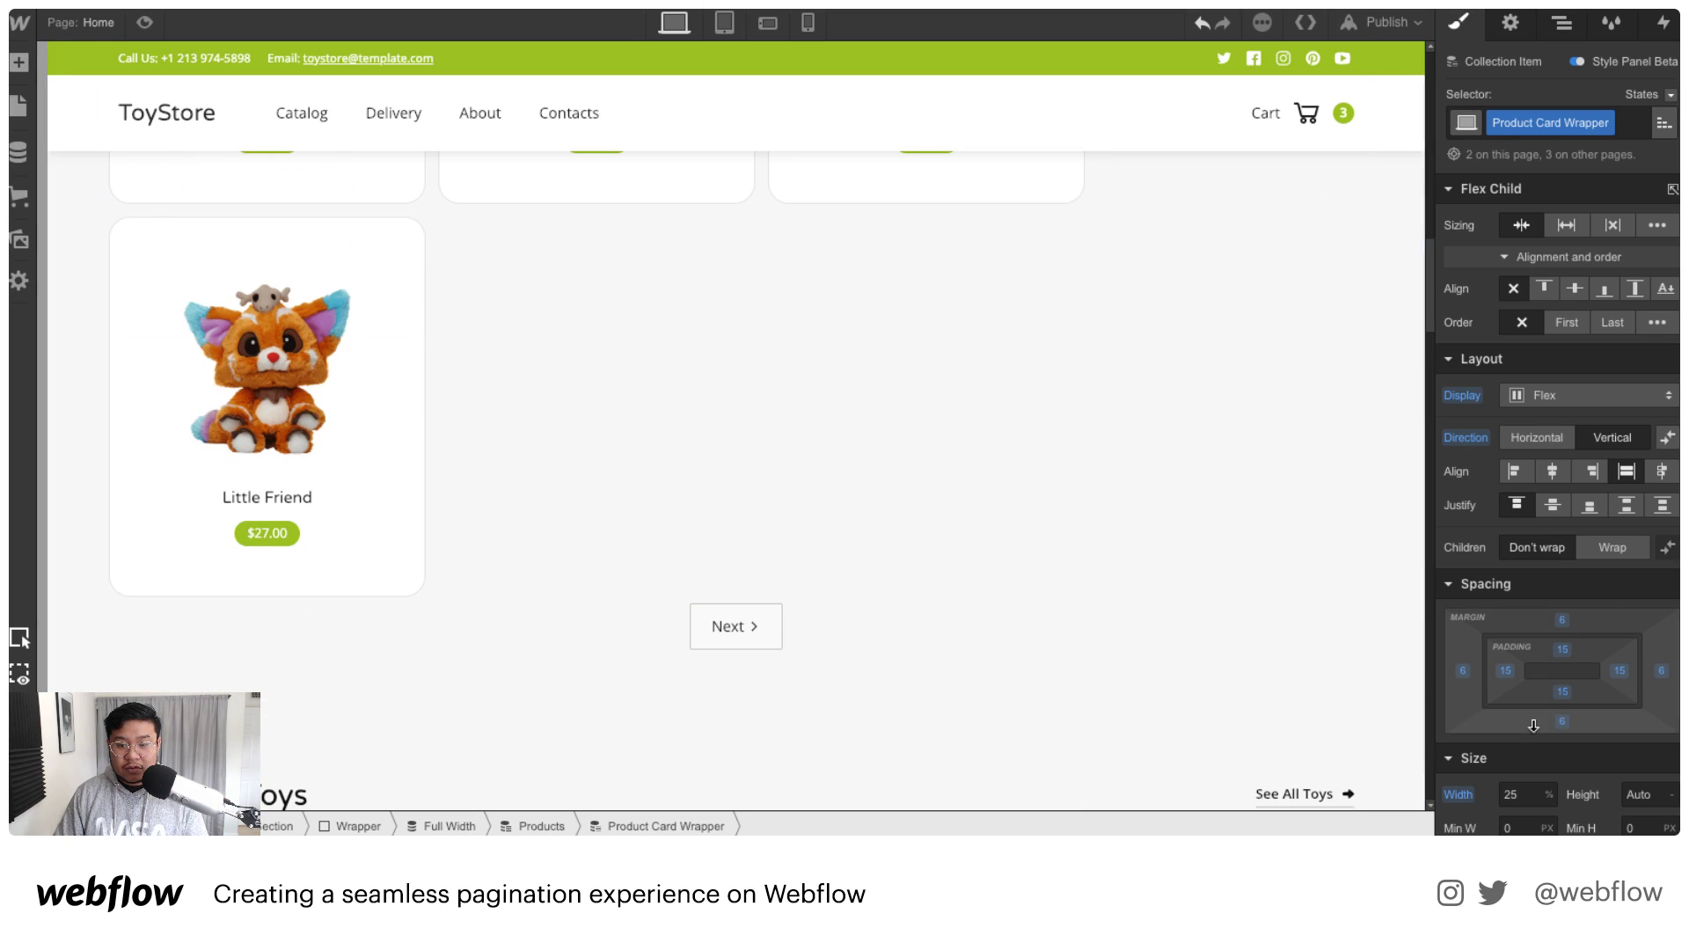
Step: Remove the padding from all four sides of the Product Card Wrapper and check both toy lists
alt+click(1563, 650)
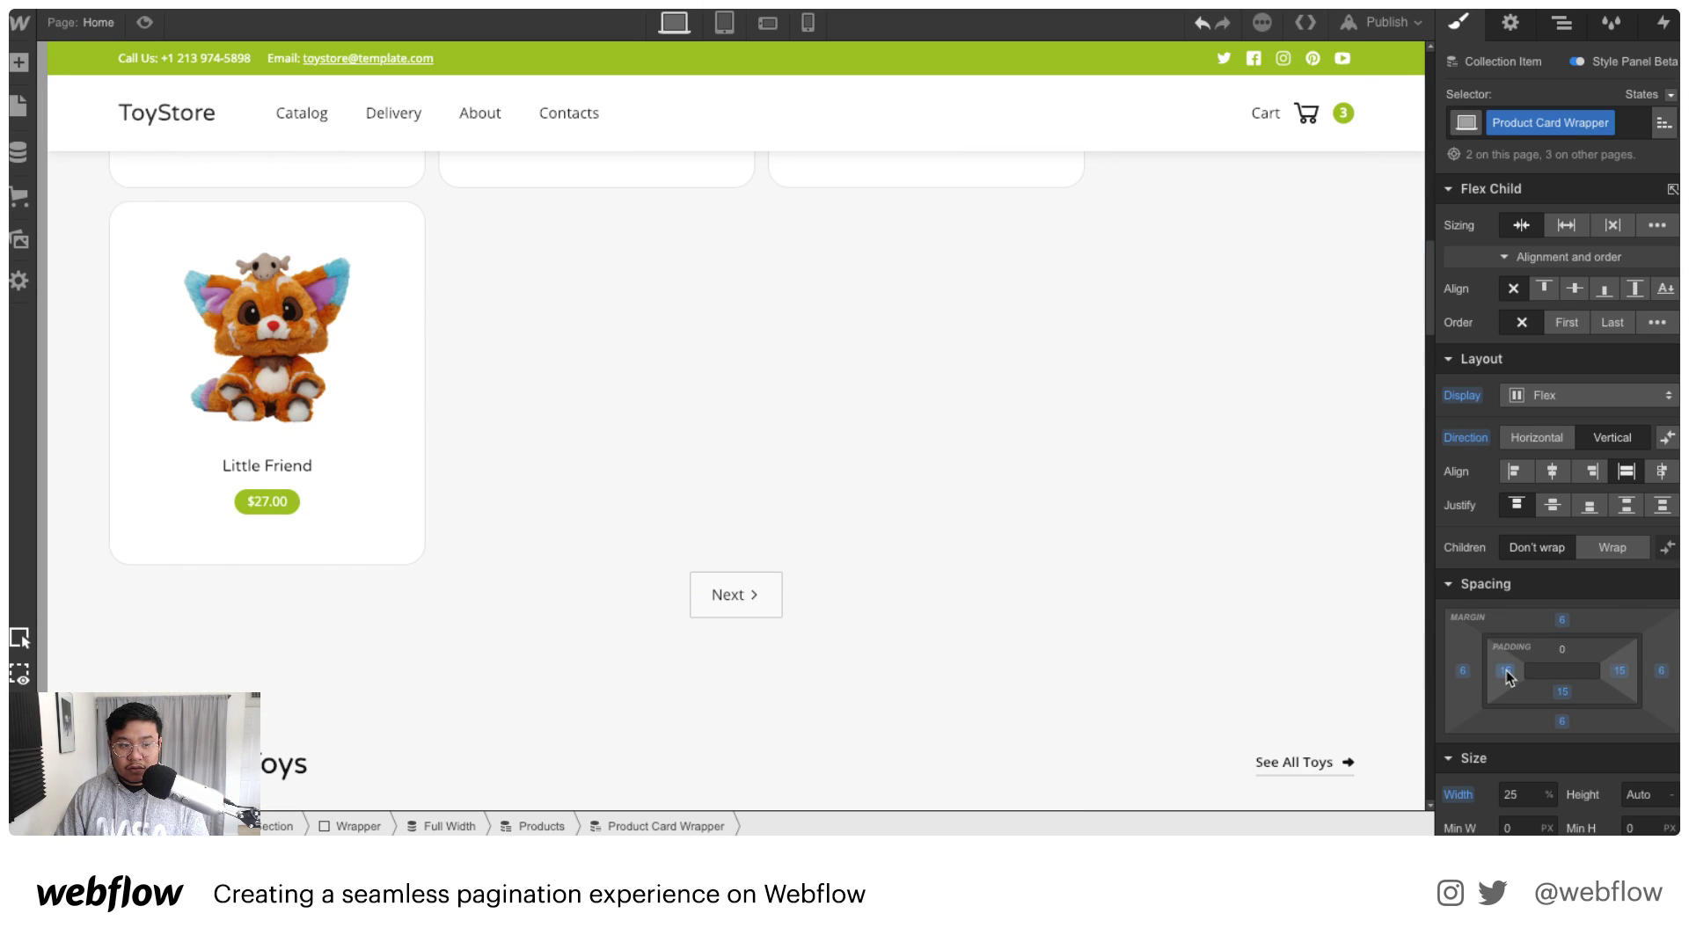
alt+click(1506, 673)
alt+click(1561, 693)
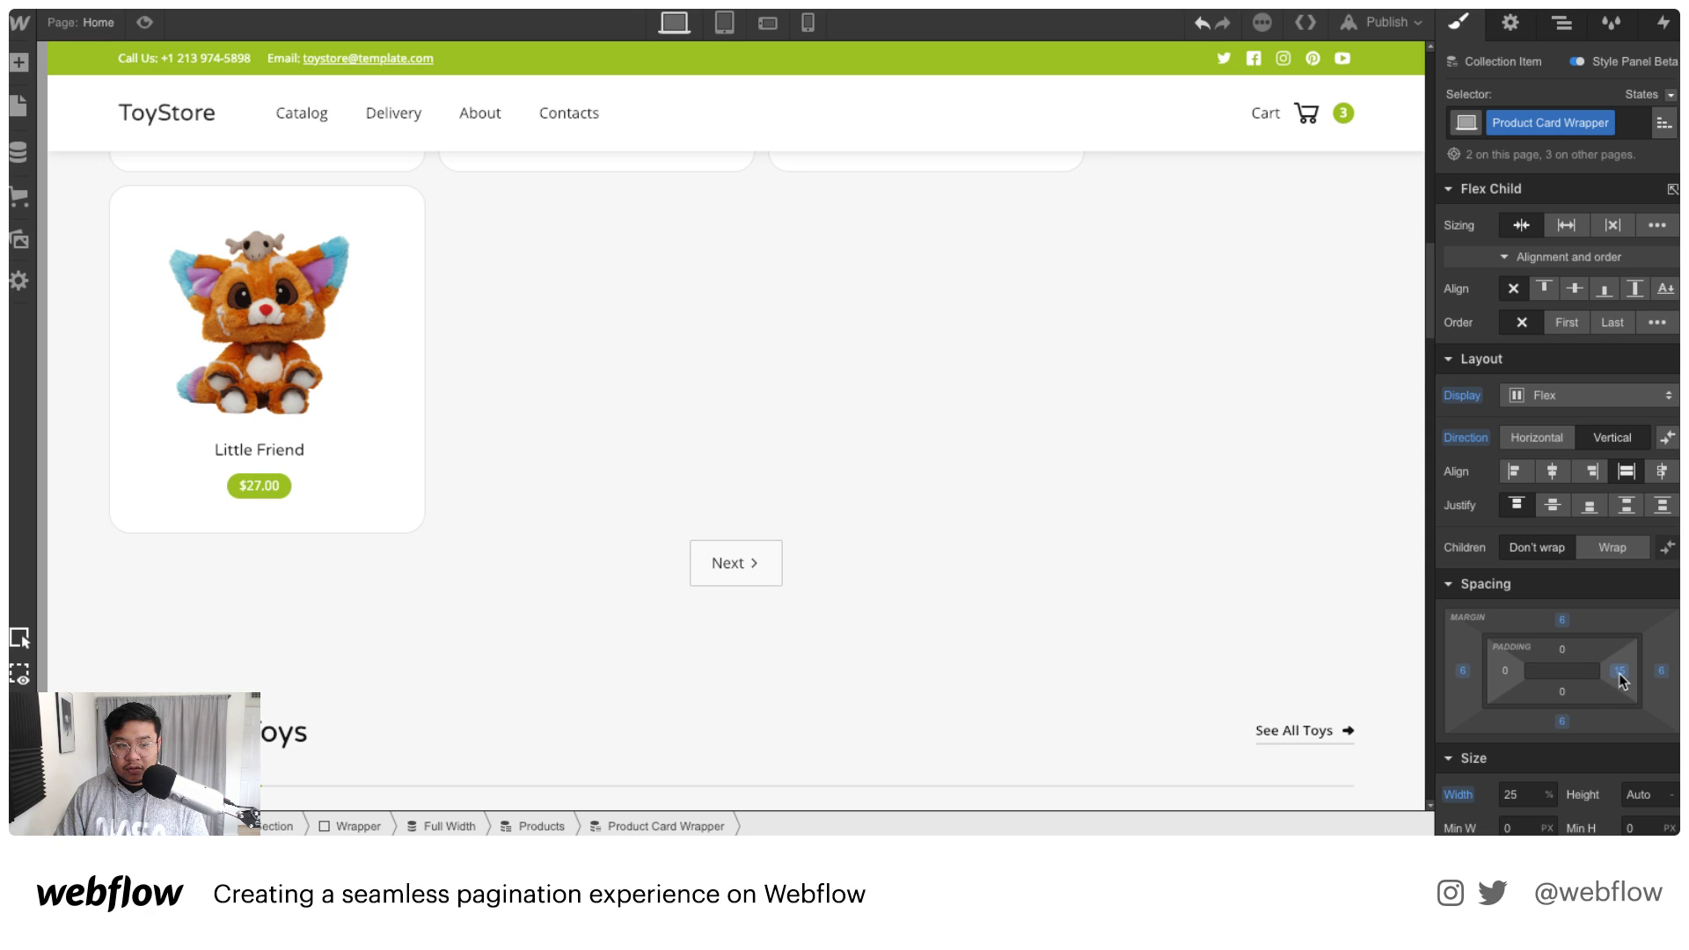
alt+click(1619, 672)
scroll(1202, 550, up, 1)
scroll(1202, 547, up, 5)
scroll(1196, 572, down, 13)
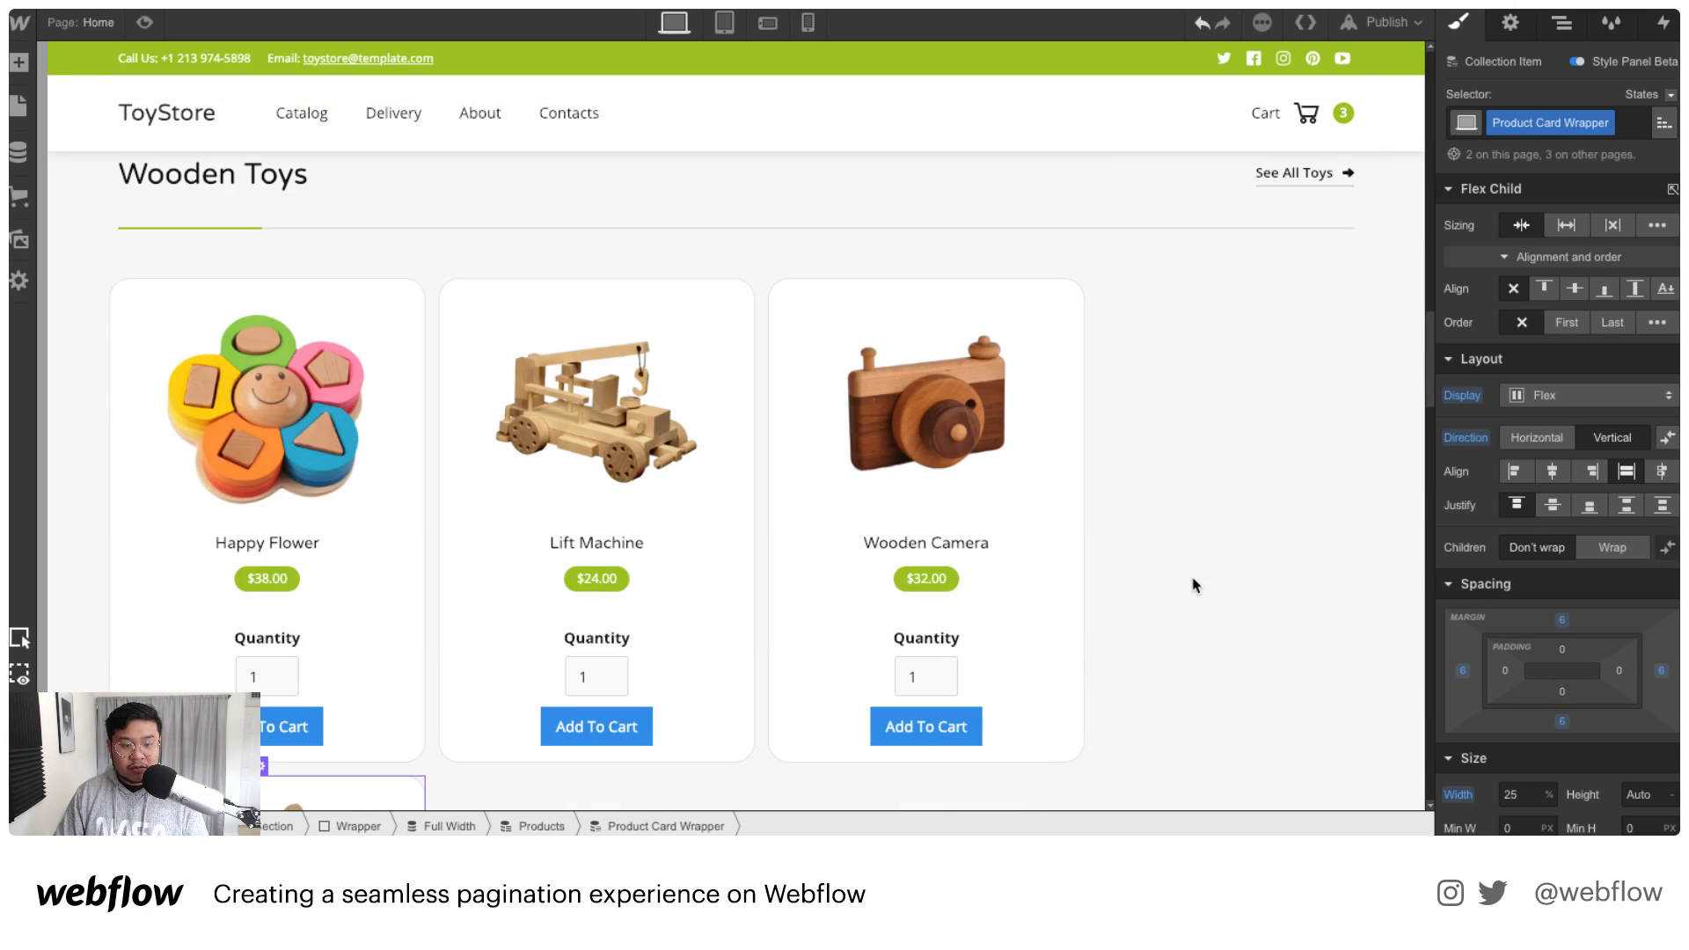
scroll(637, 633, down, 1)
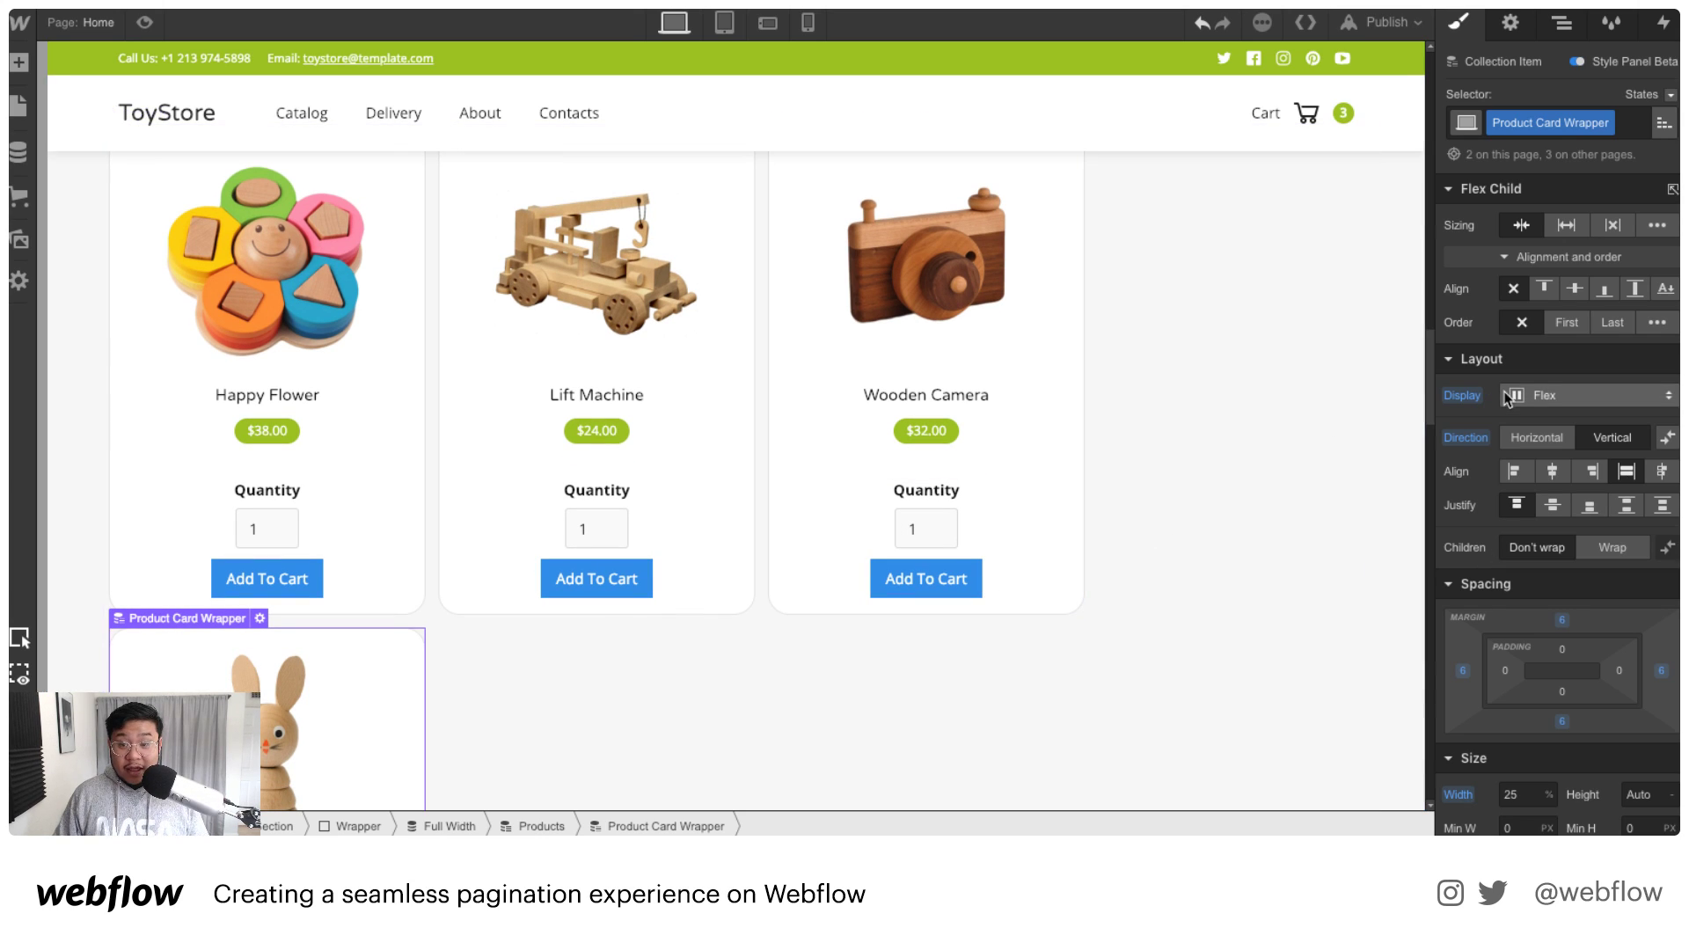
Step: Set the Product Card Wrapper's flex basis to 24% so four cards fit in each row
click(1659, 227)
click(1645, 255)
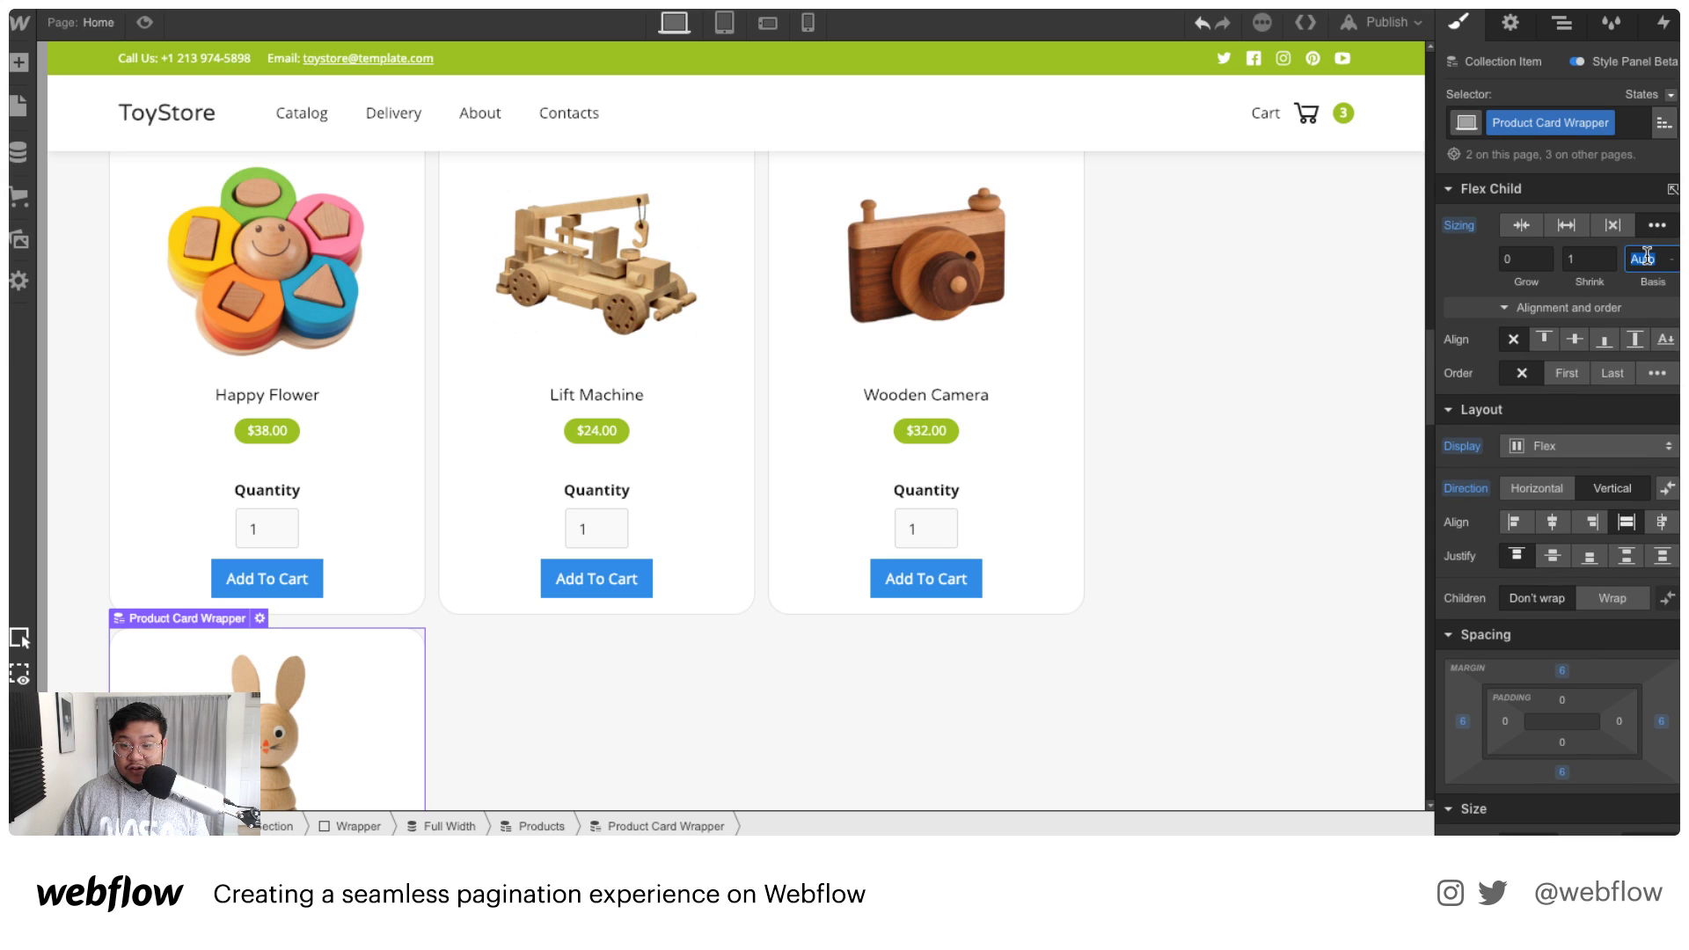
text(20%)
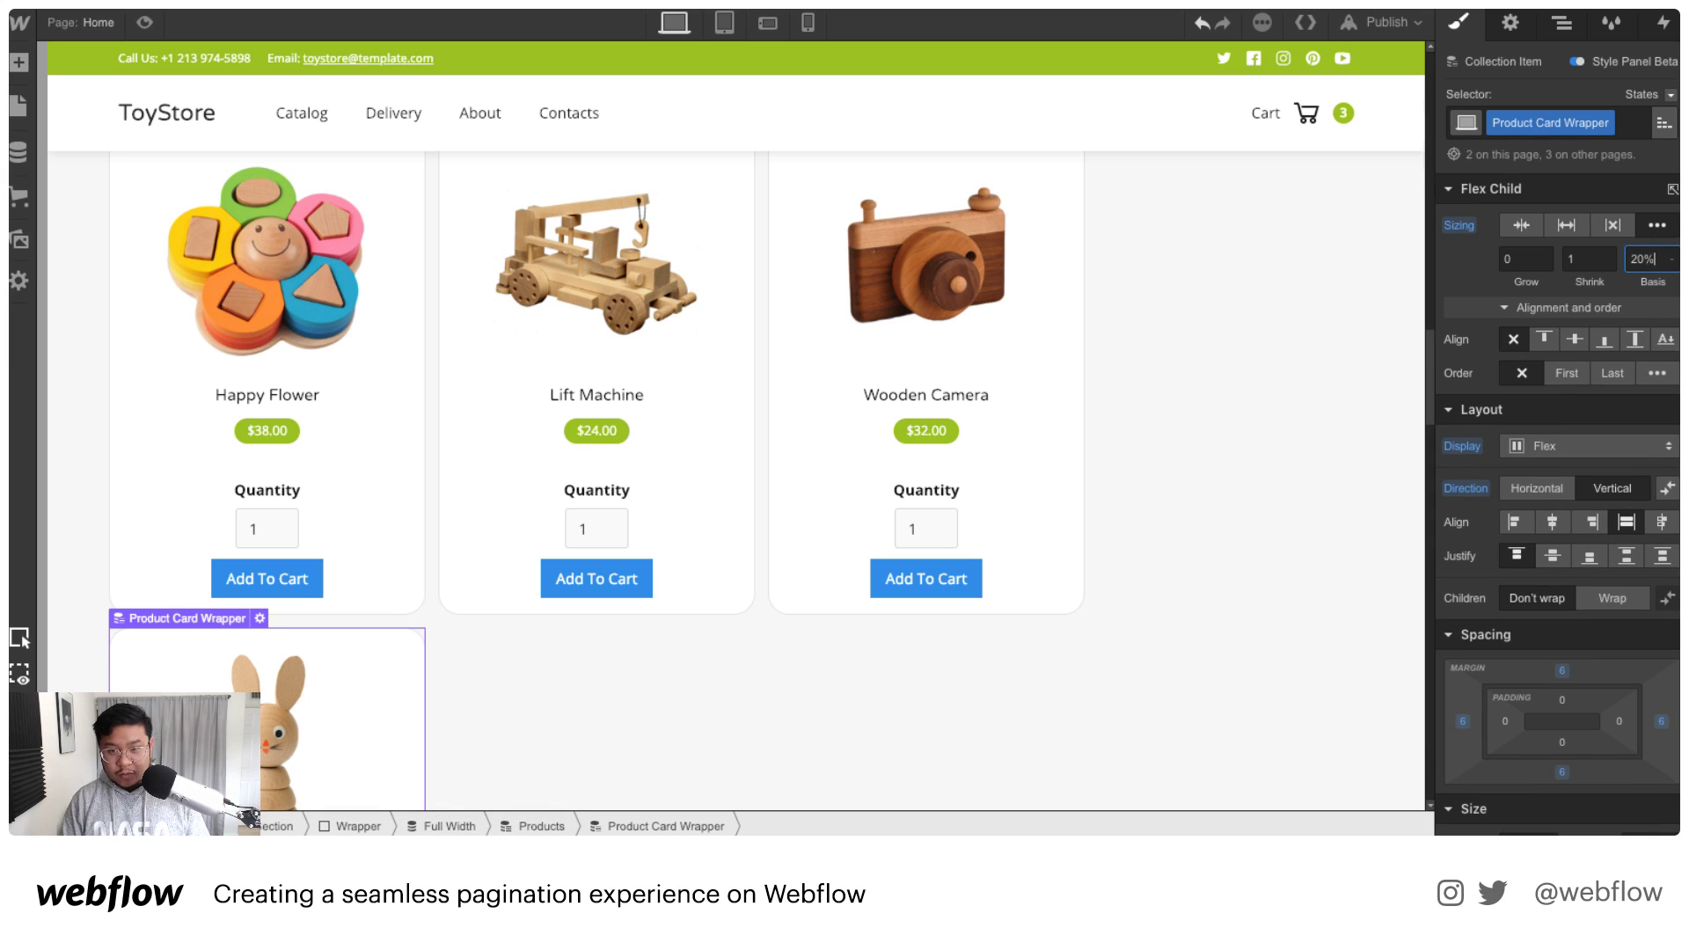
key(Up)
key(Up)
key(Up)
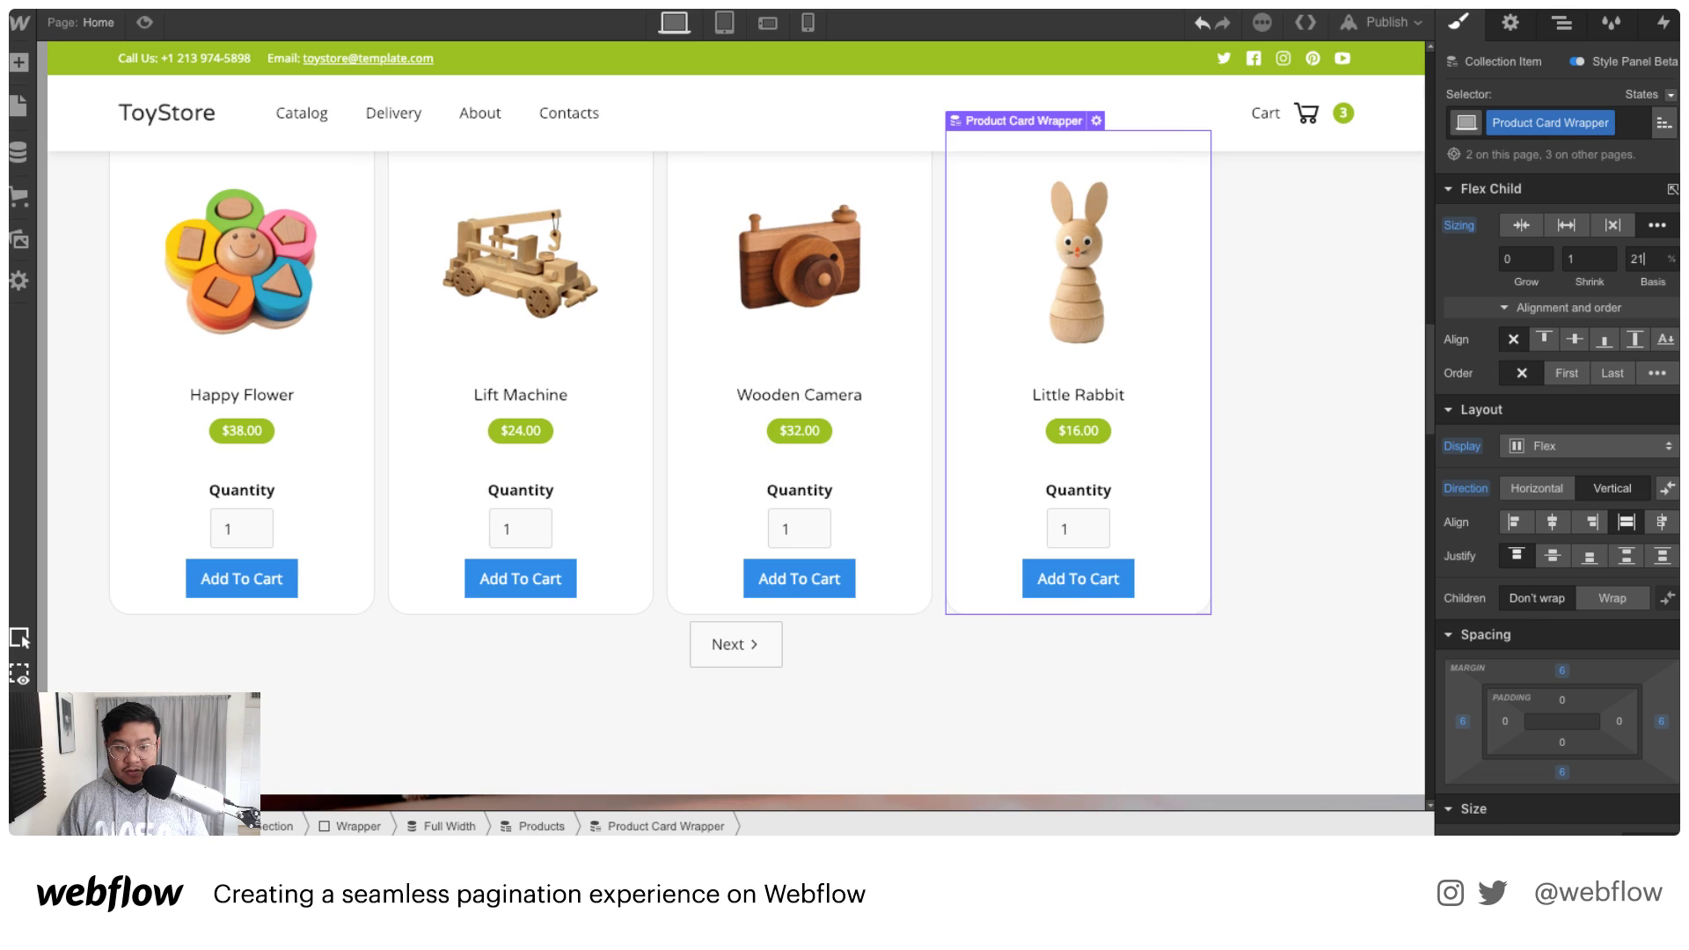
key(Up)
key(Up)
key(Down)
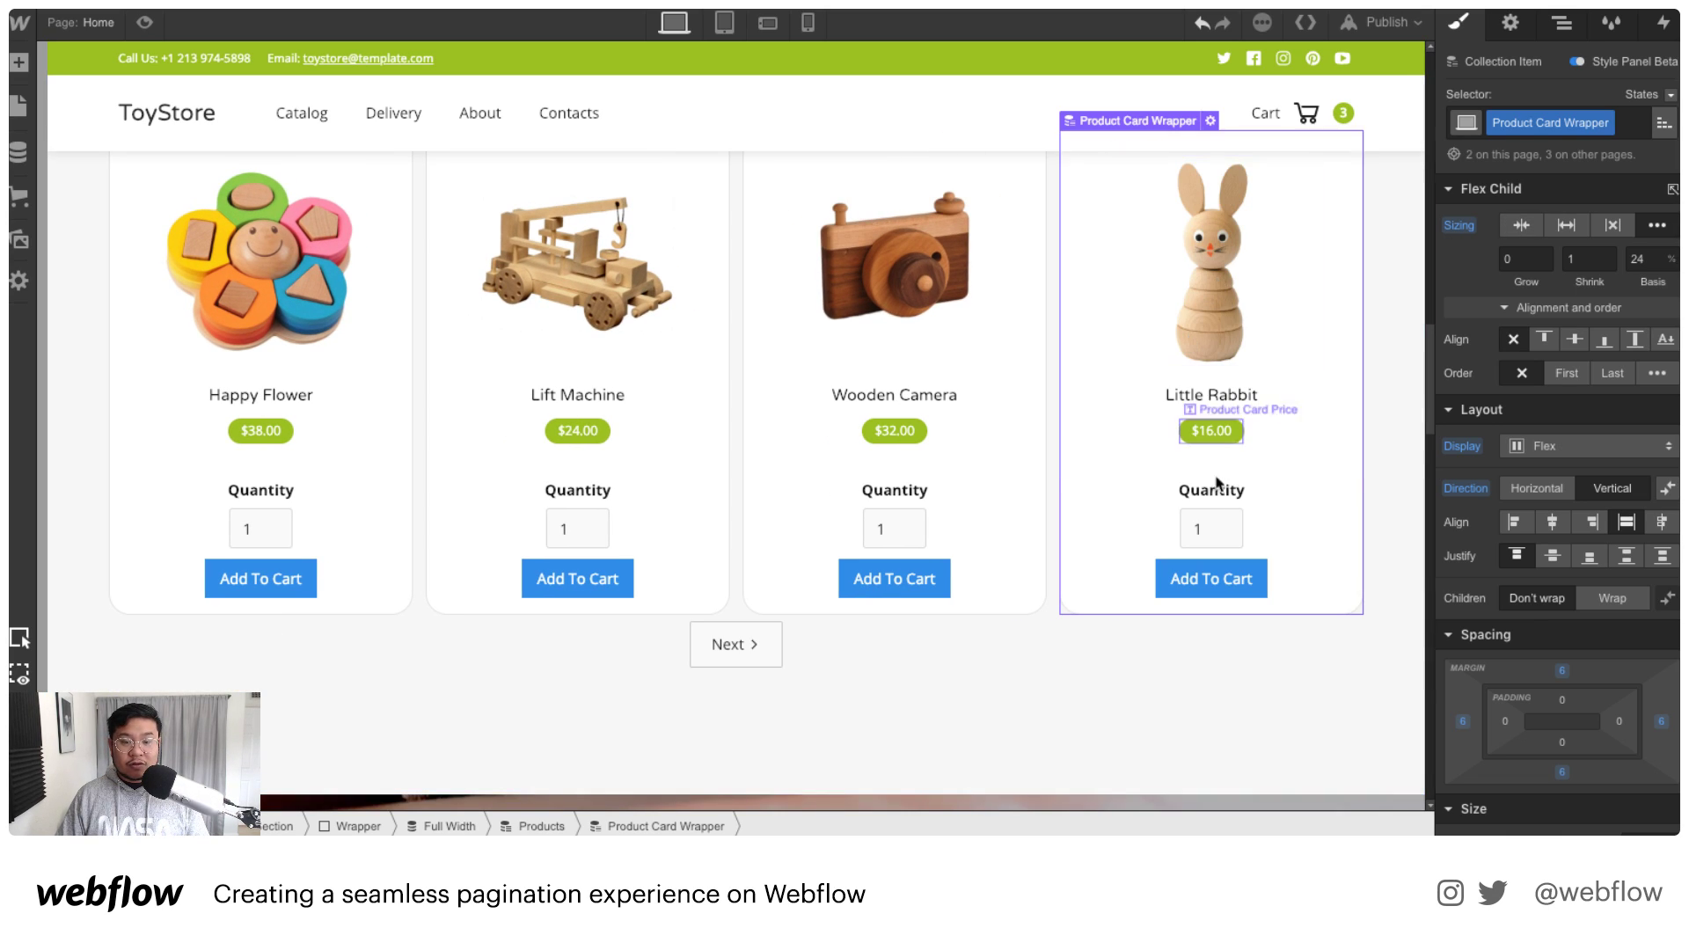
scroll(1196, 527, up, 2)
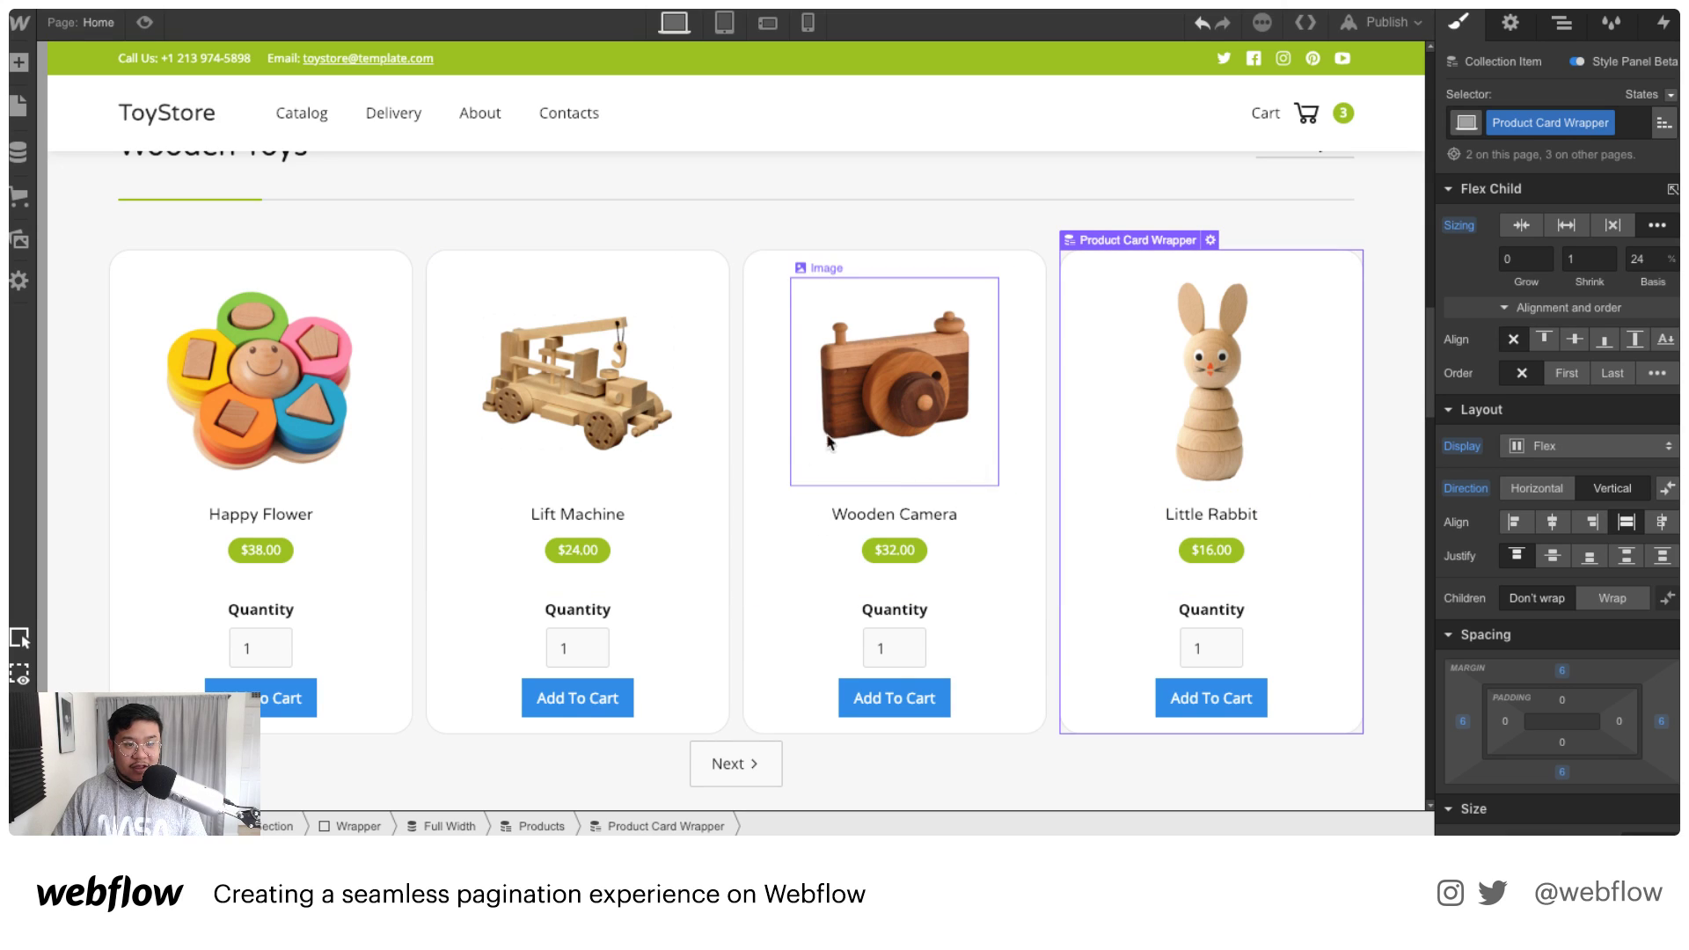
Step: Clear the text color, background color and corner radius from the Product Card Price
click(895, 549)
scroll(1601, 625, down, 5)
scroll(1600, 629, down, 2)
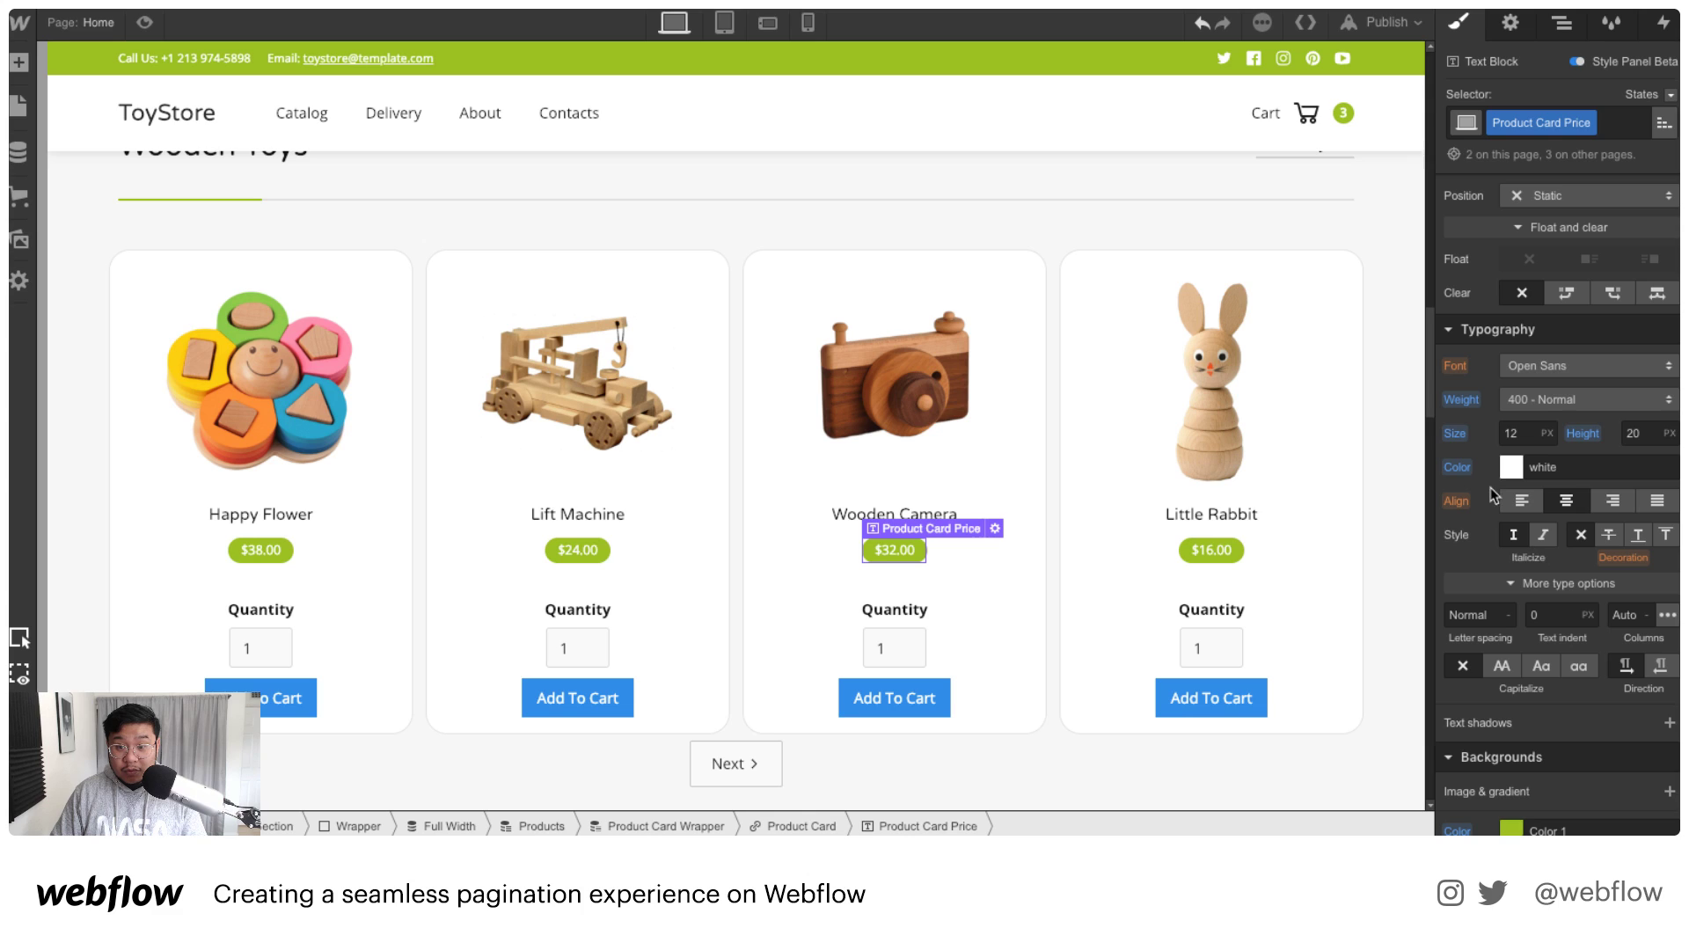
alt+click(1457, 468)
scroll(1517, 626, down, 2)
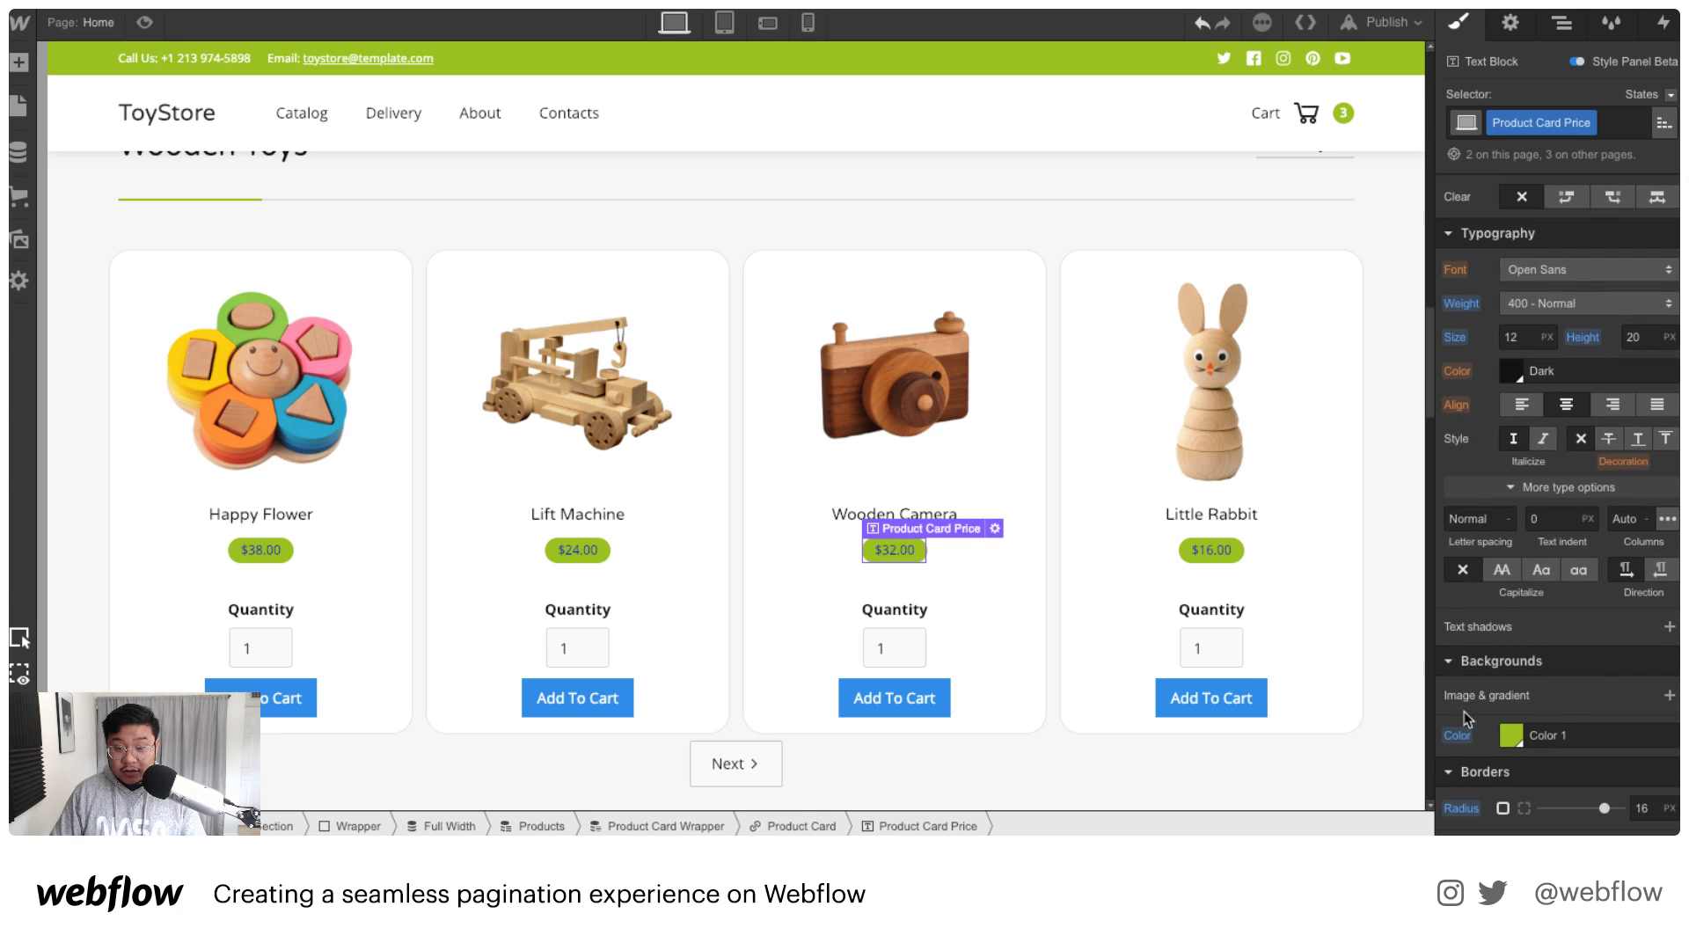
alt+click(1458, 739)
scroll(1508, 673, down, 2)
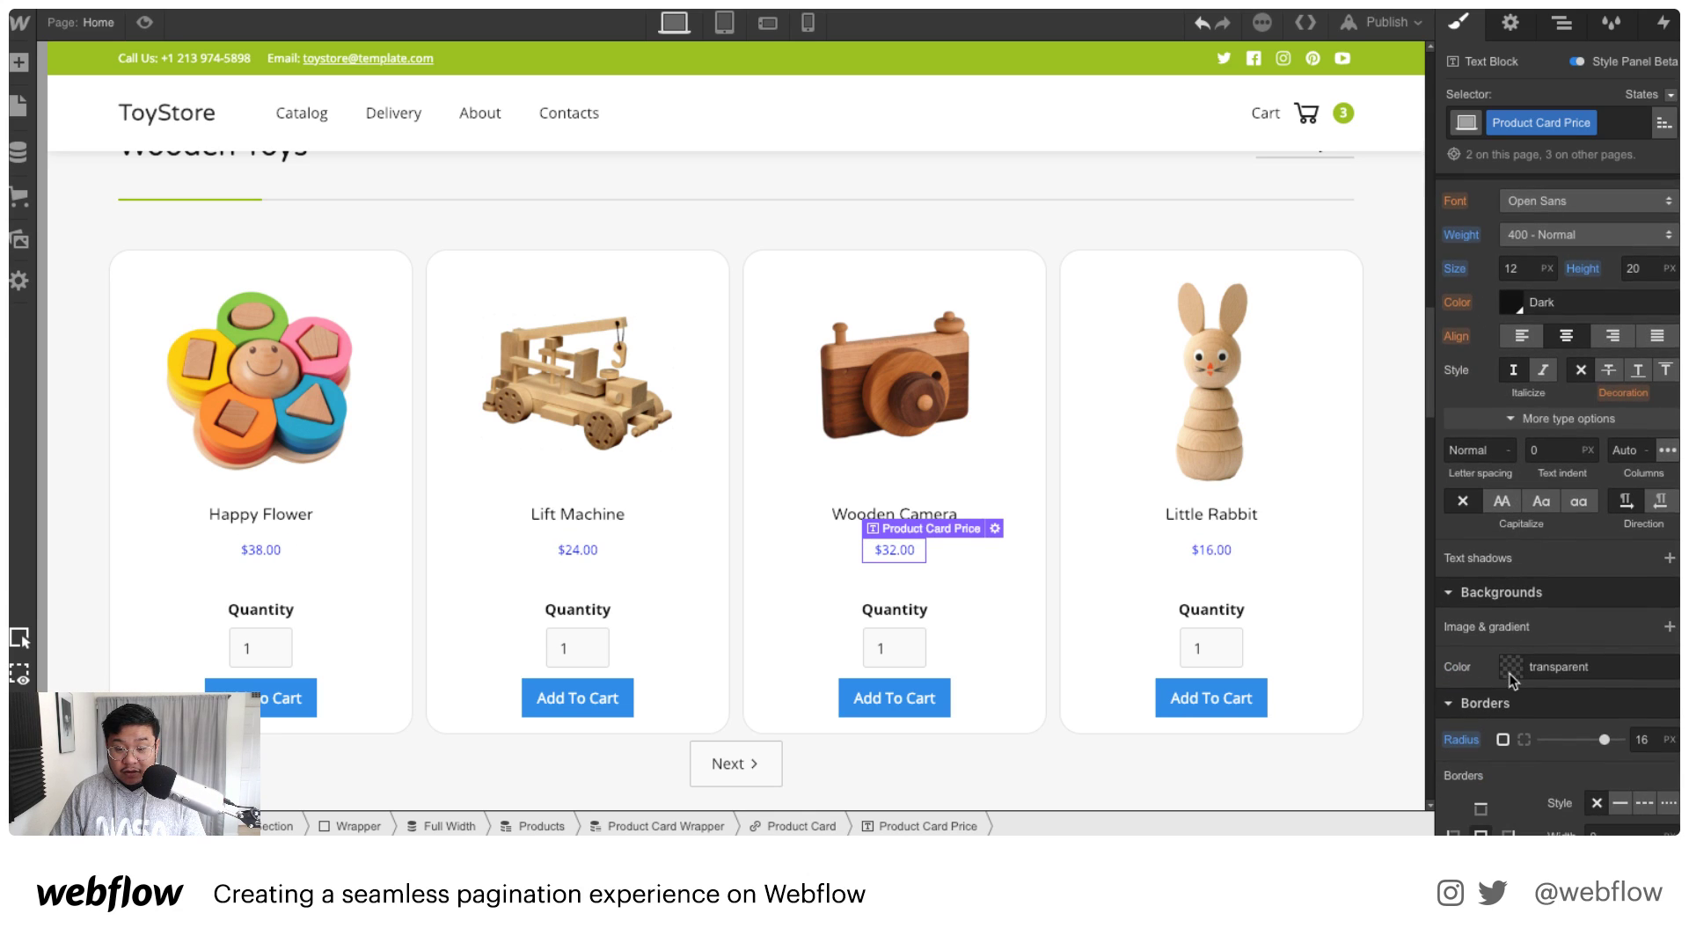
alt+click(1460, 739)
scroll(1275, 690, down, 1)
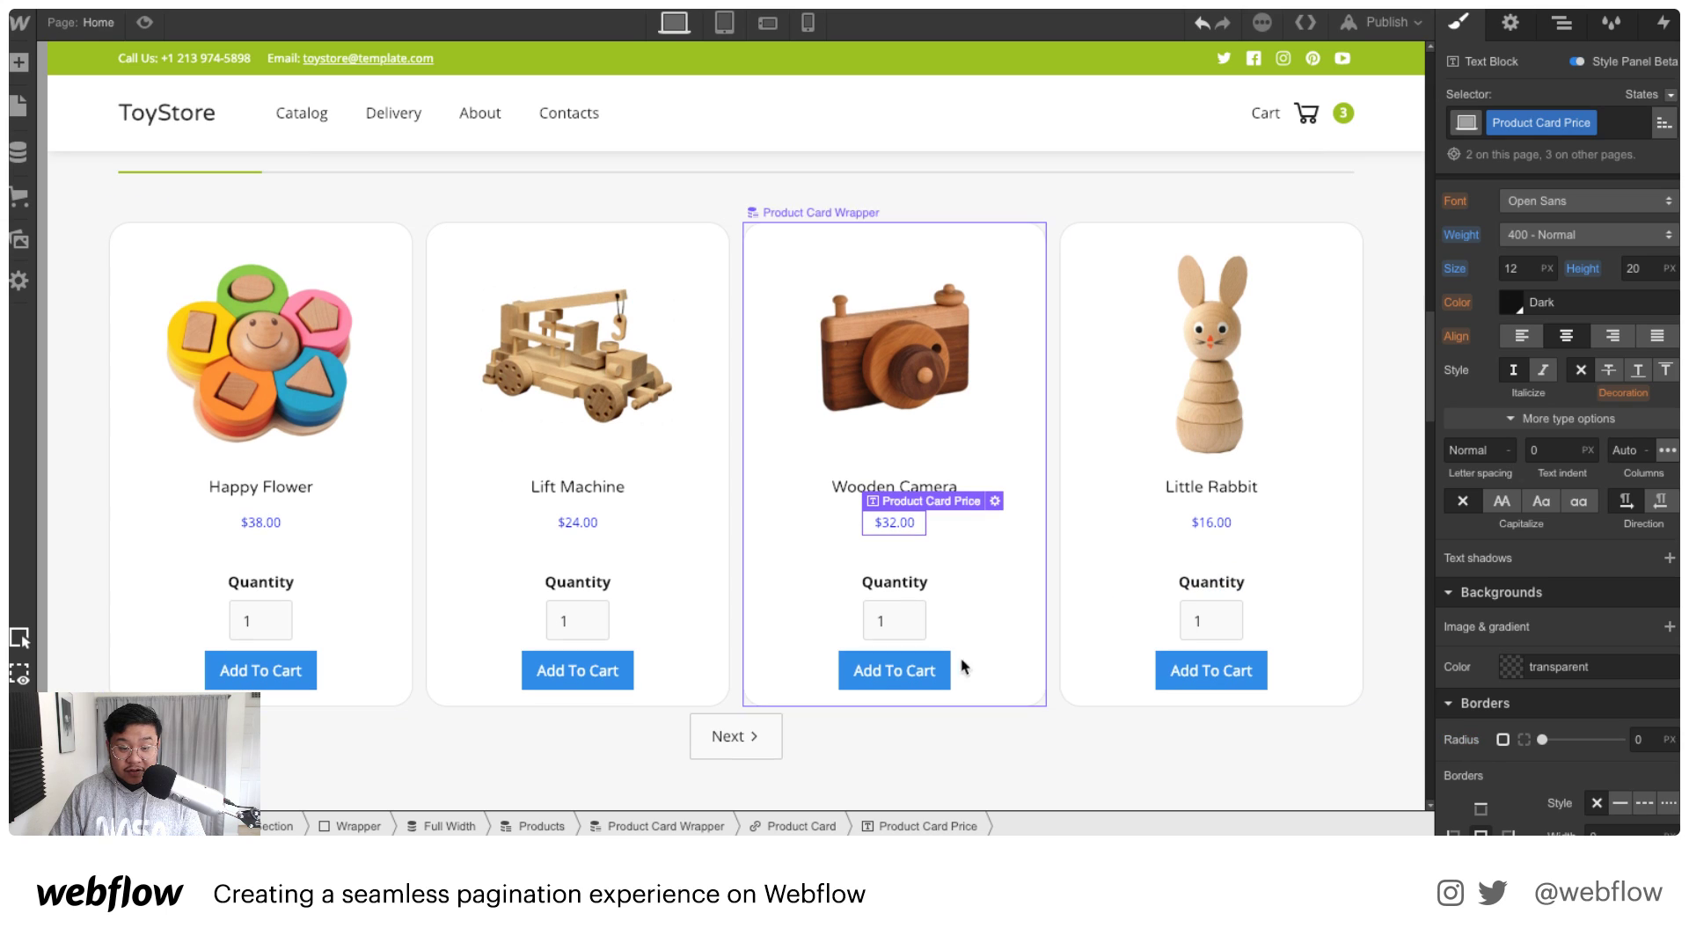
Step: Style the Add To Cart button with the green Color 1 swatch as its background and a 20 px corner radius
click(894, 671)
scroll(1560, 637, down, 1)
click(1511, 652)
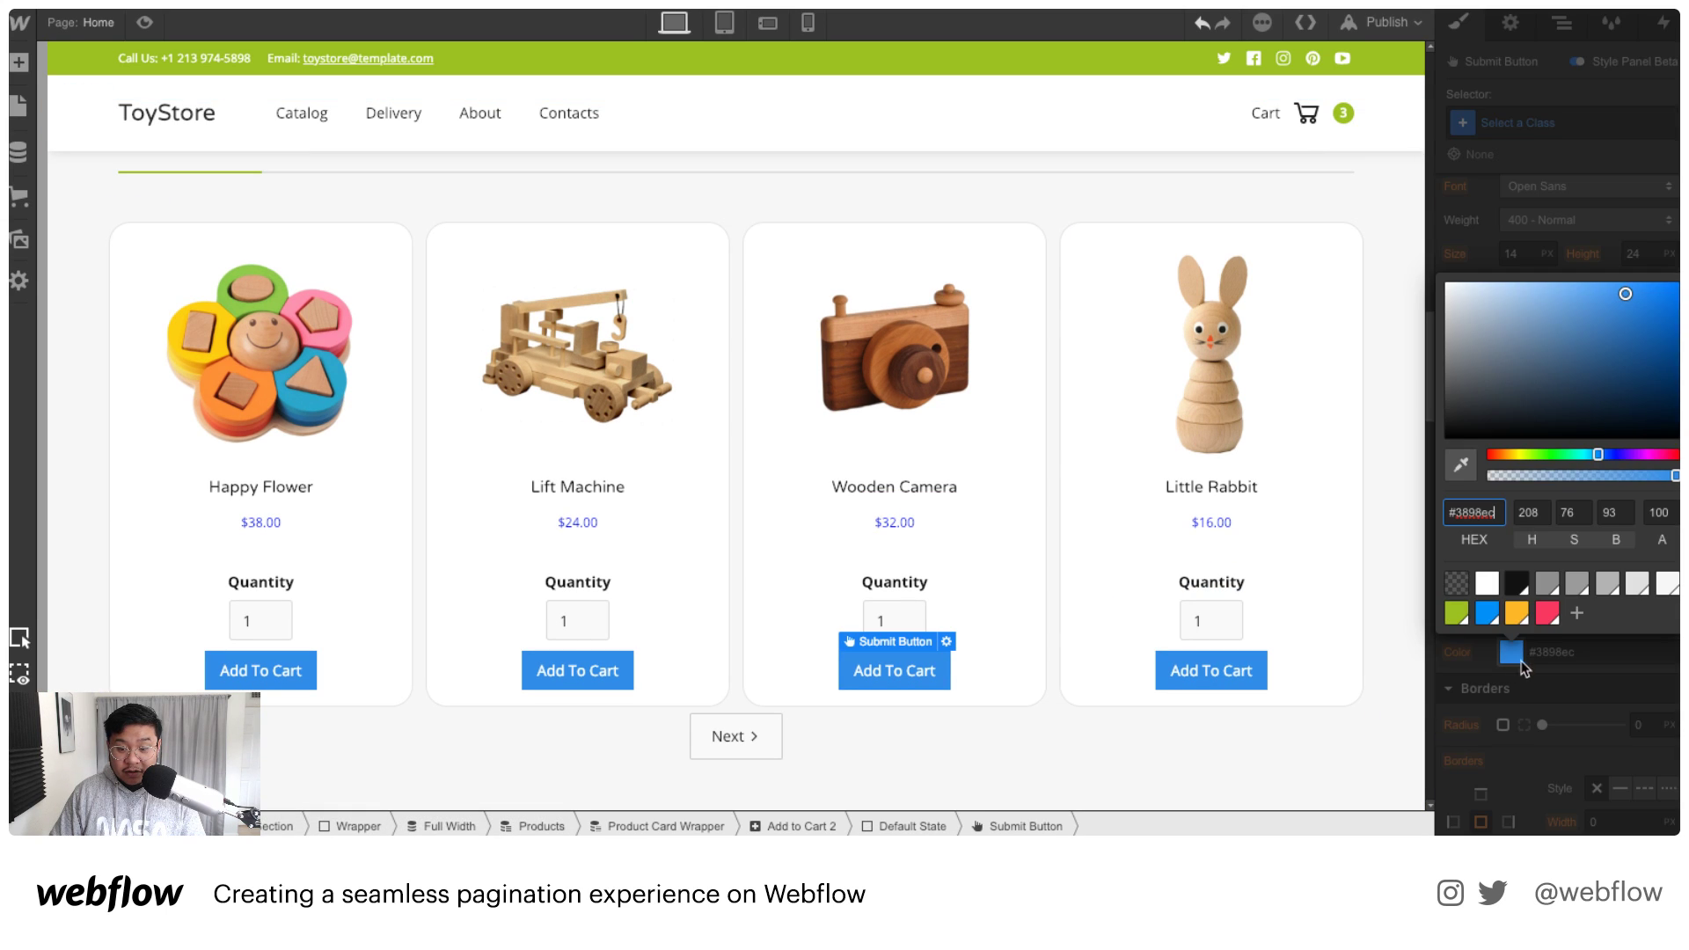
click(1456, 613)
click(1529, 690)
click(1641, 725)
text(20)
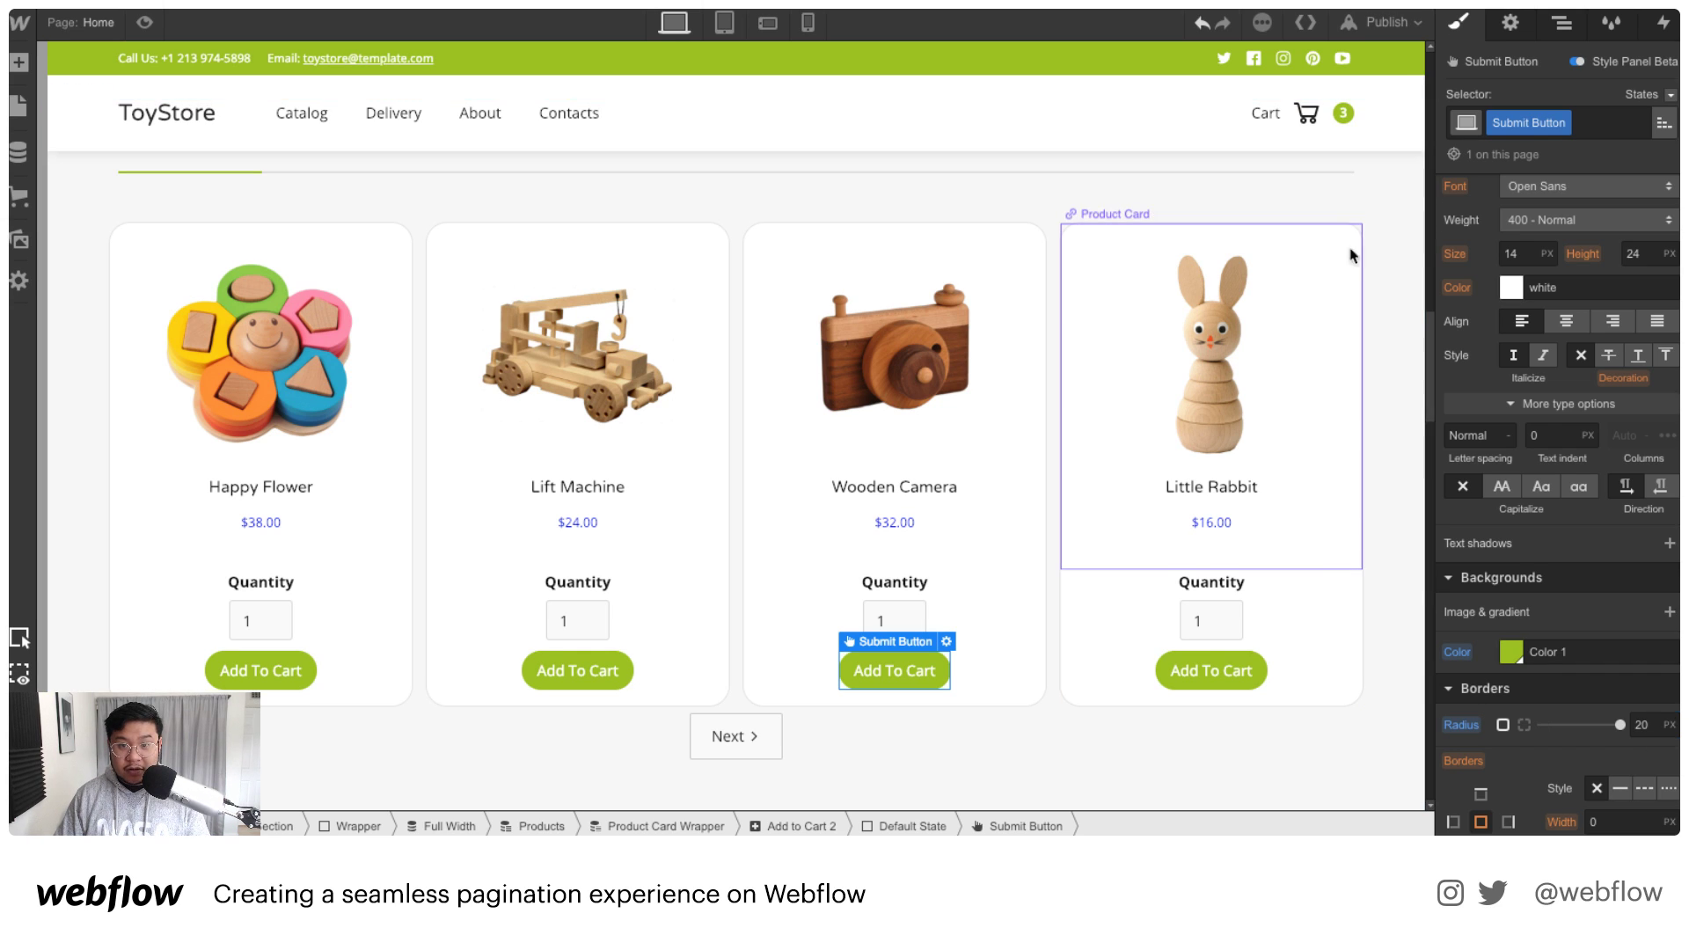
scroll(1222, 314, up, 5)
scroll(1222, 314, down, 5)
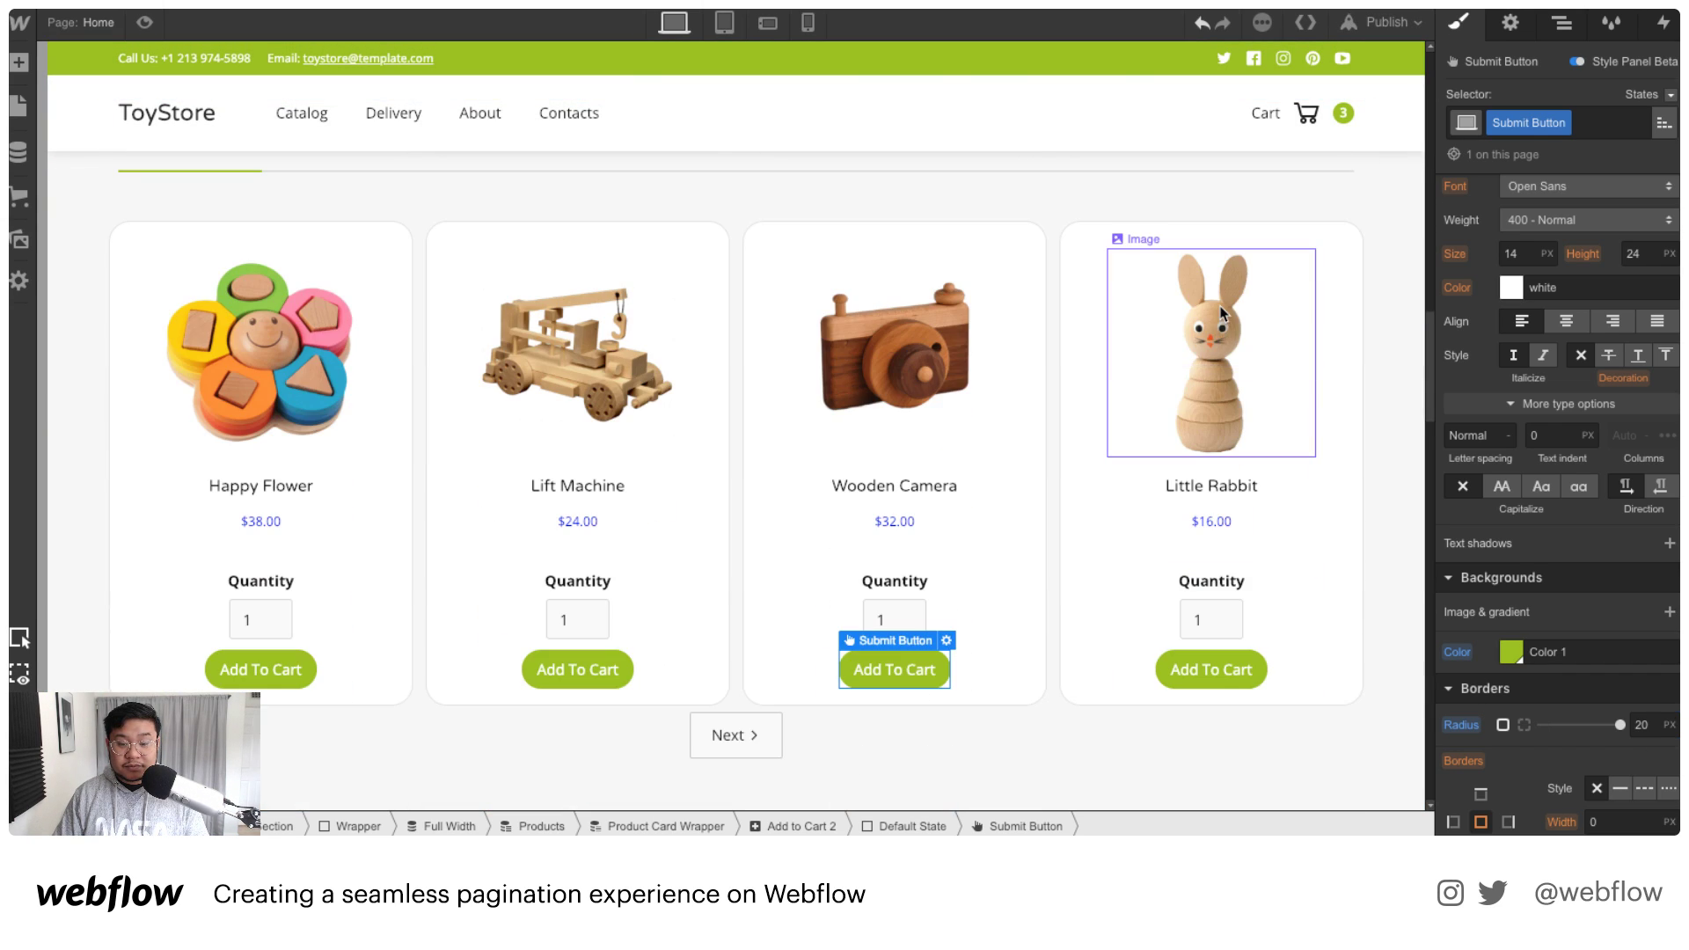
Step: Check the restyled cards in the Stuffed Animals list and publish the site to the selected webflow.io domain
click(1264, 648)
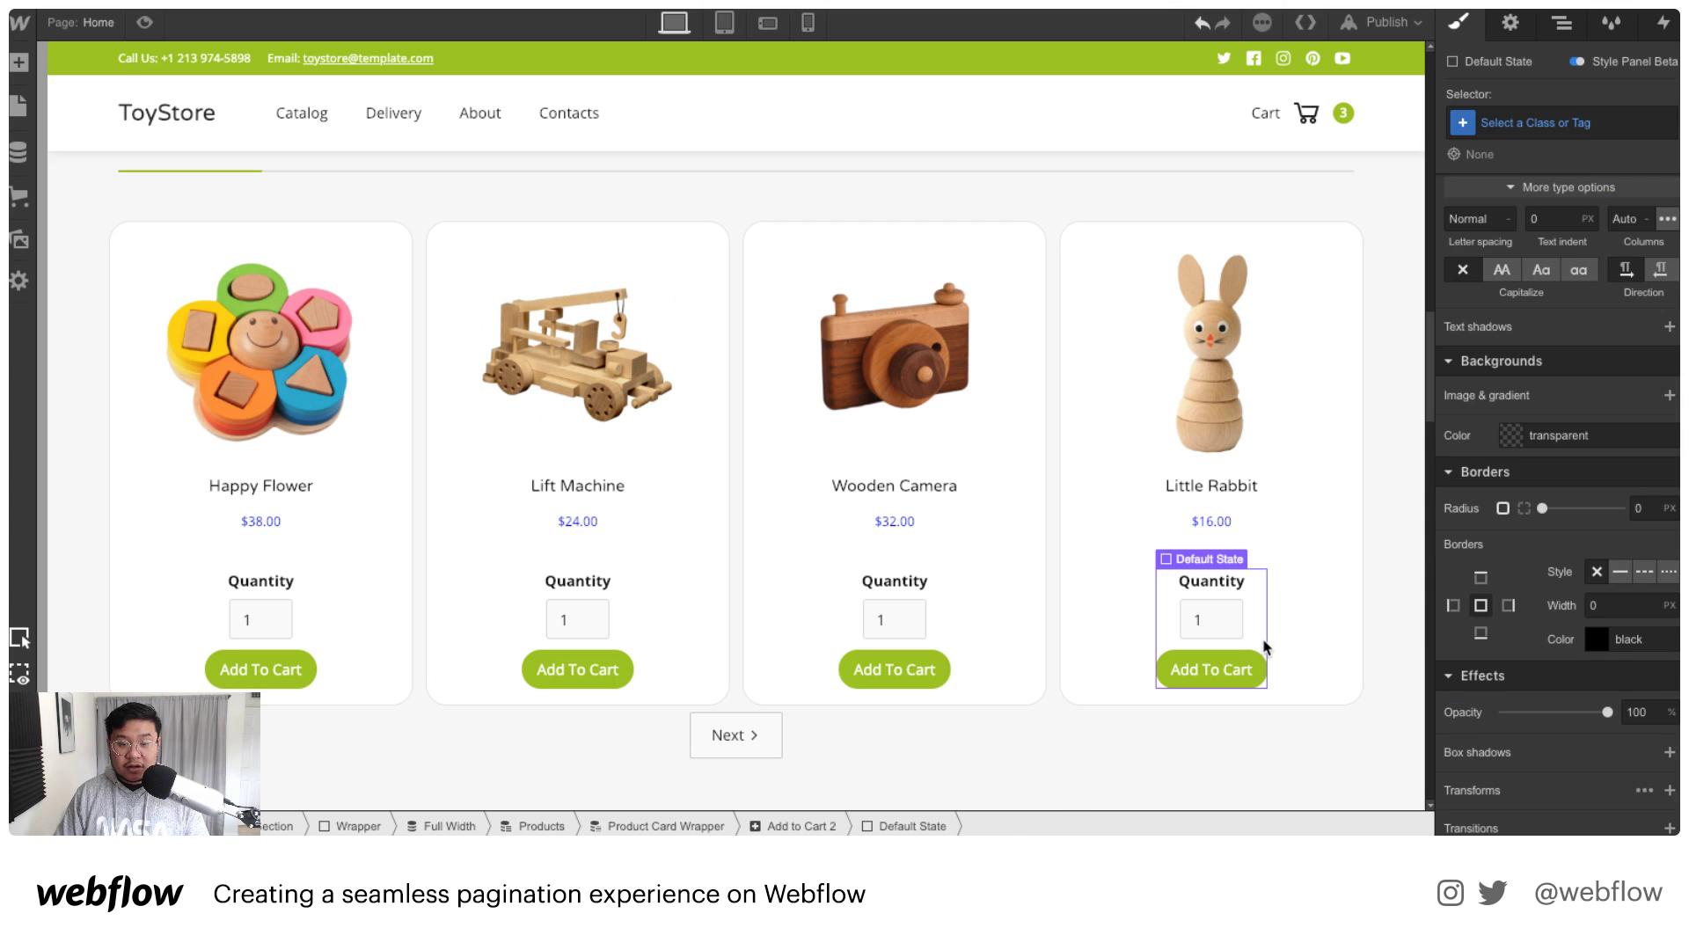
scroll(1265, 648, up, 5)
click(1352, 446)
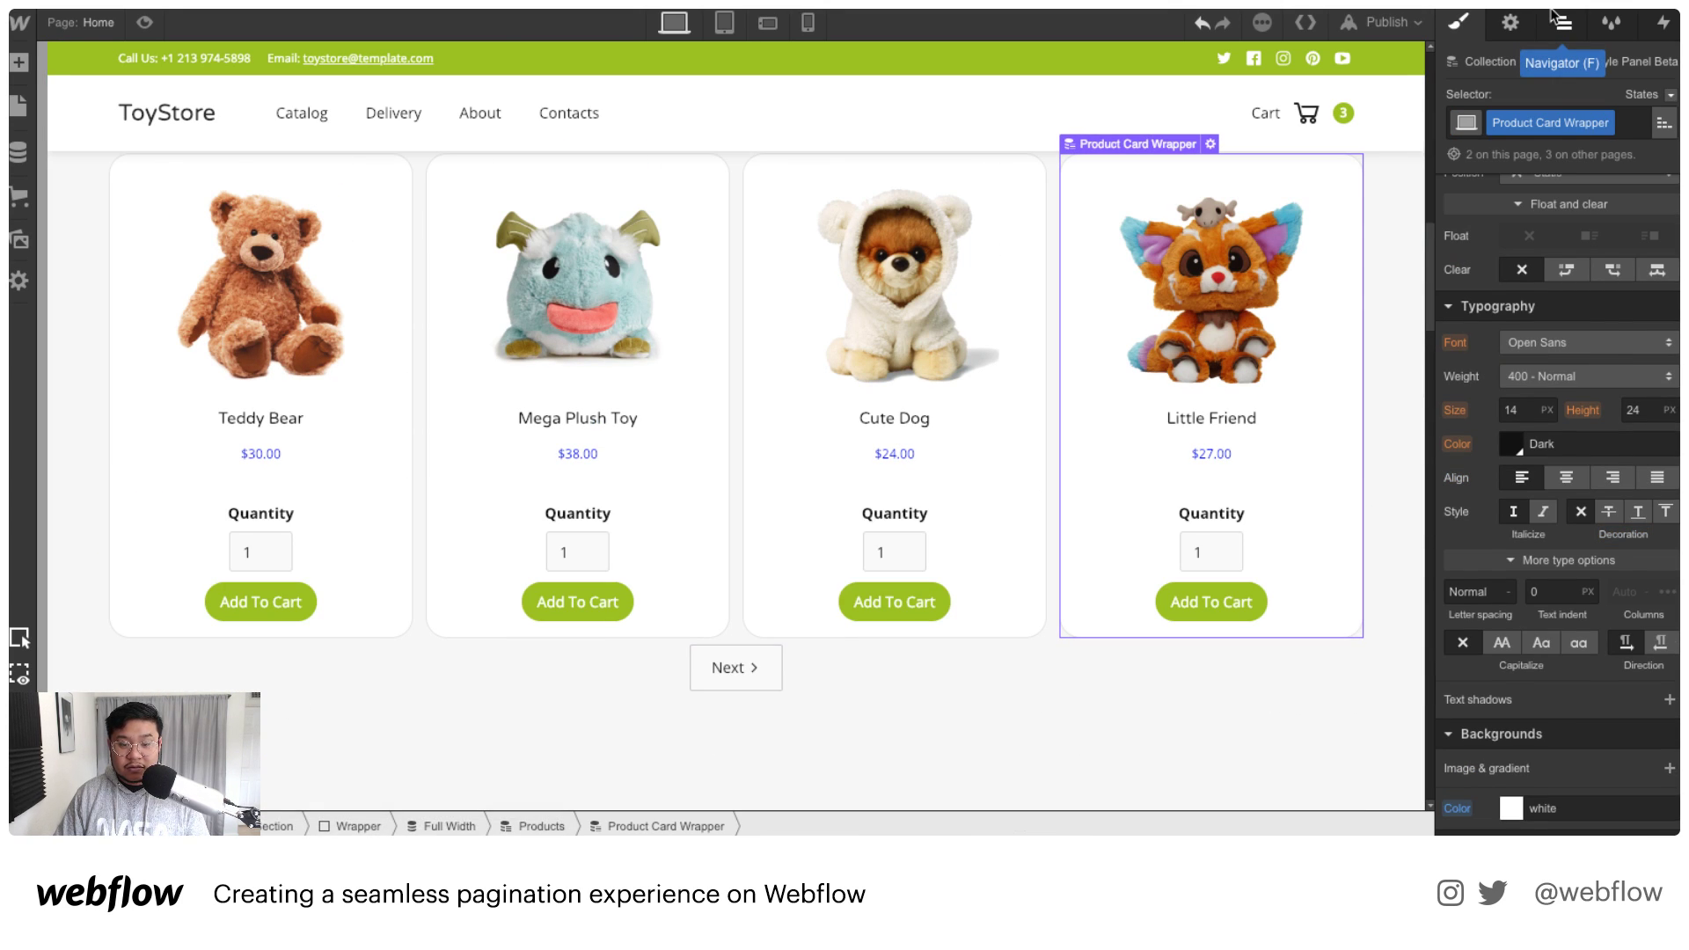
click(1385, 25)
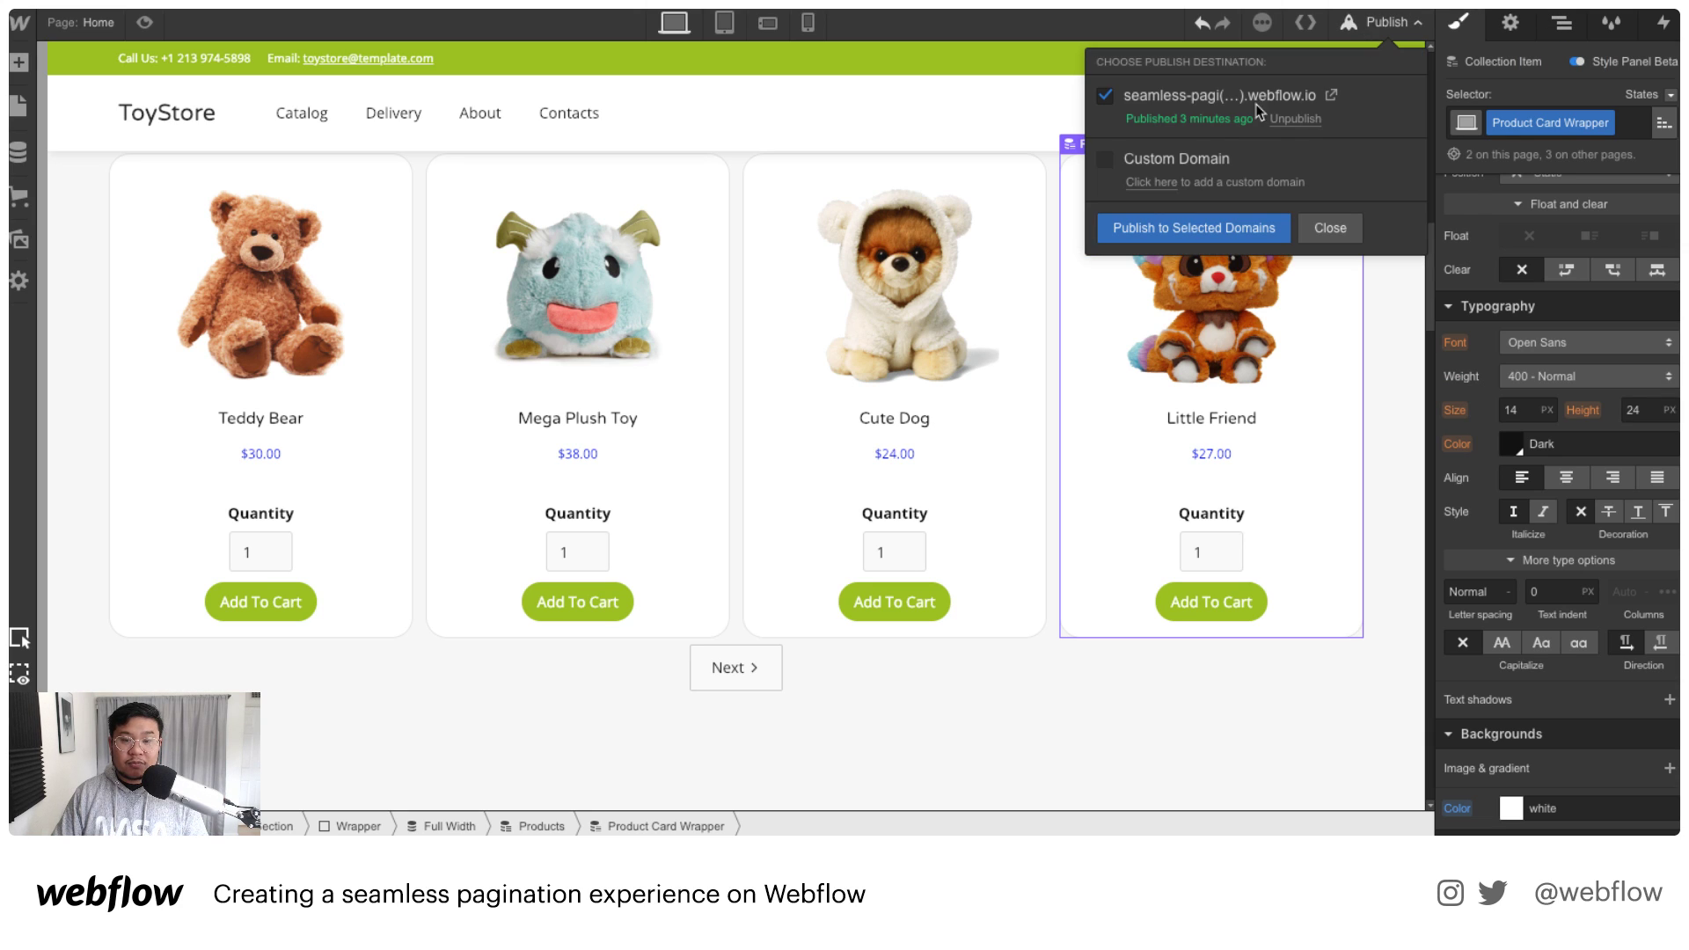
click(1153, 230)
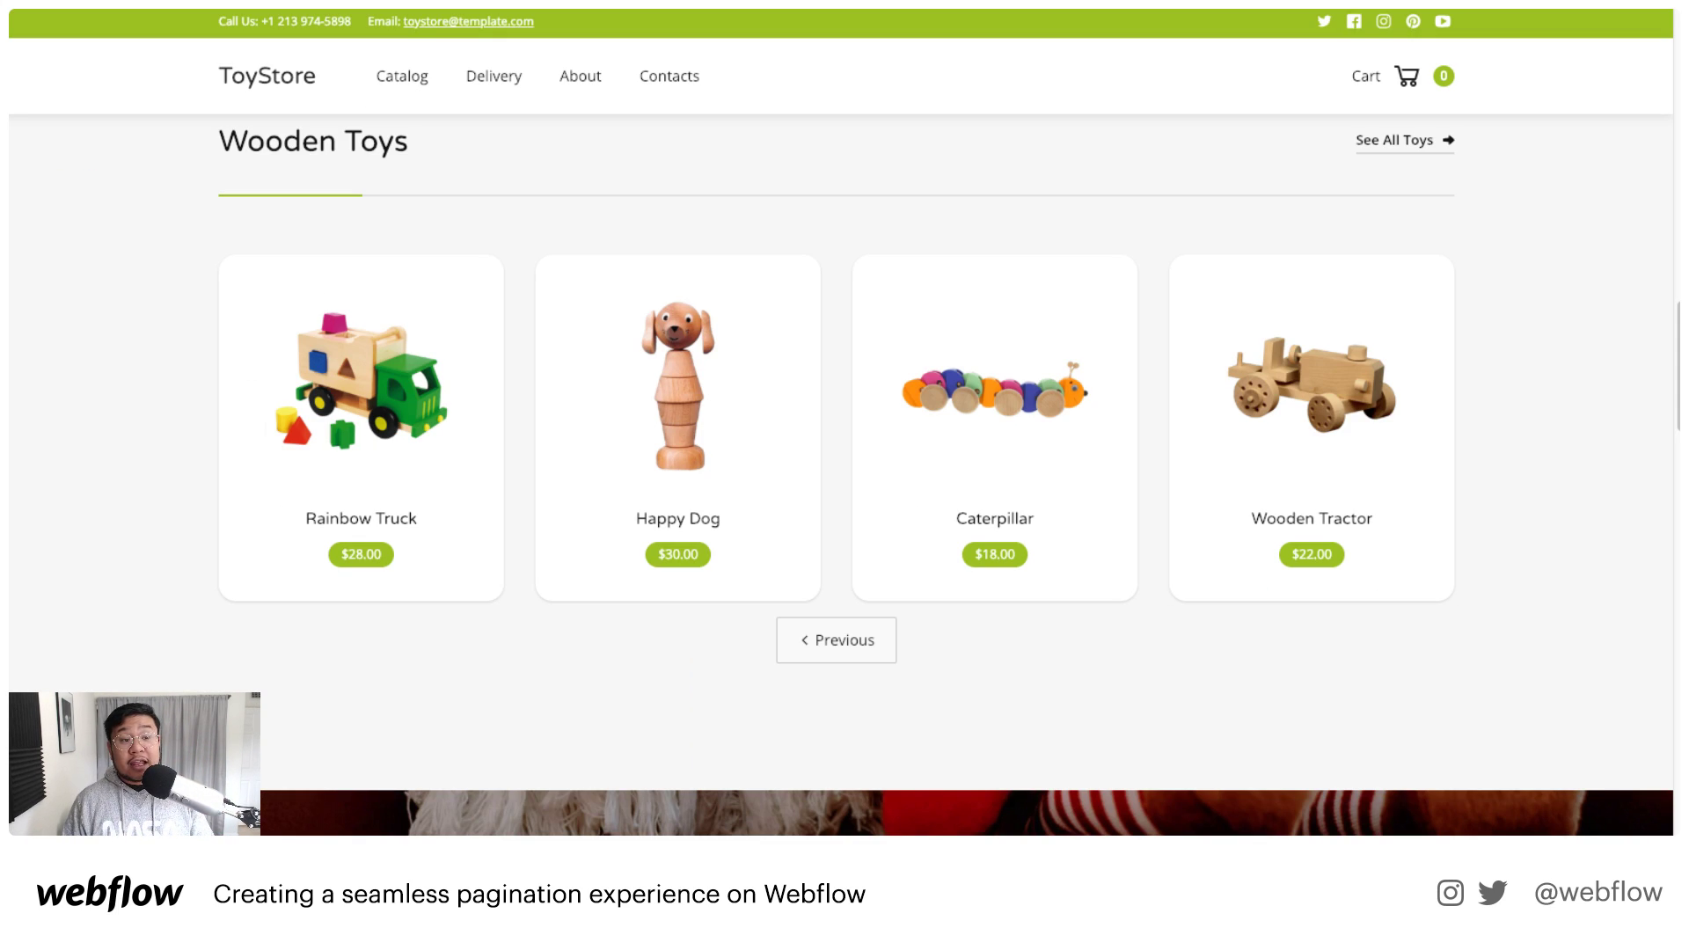
Step: Test pagination on the published ToyStore page, switching the Stuffed Animals list repeatedly between its previous and next pages
click(835, 639)
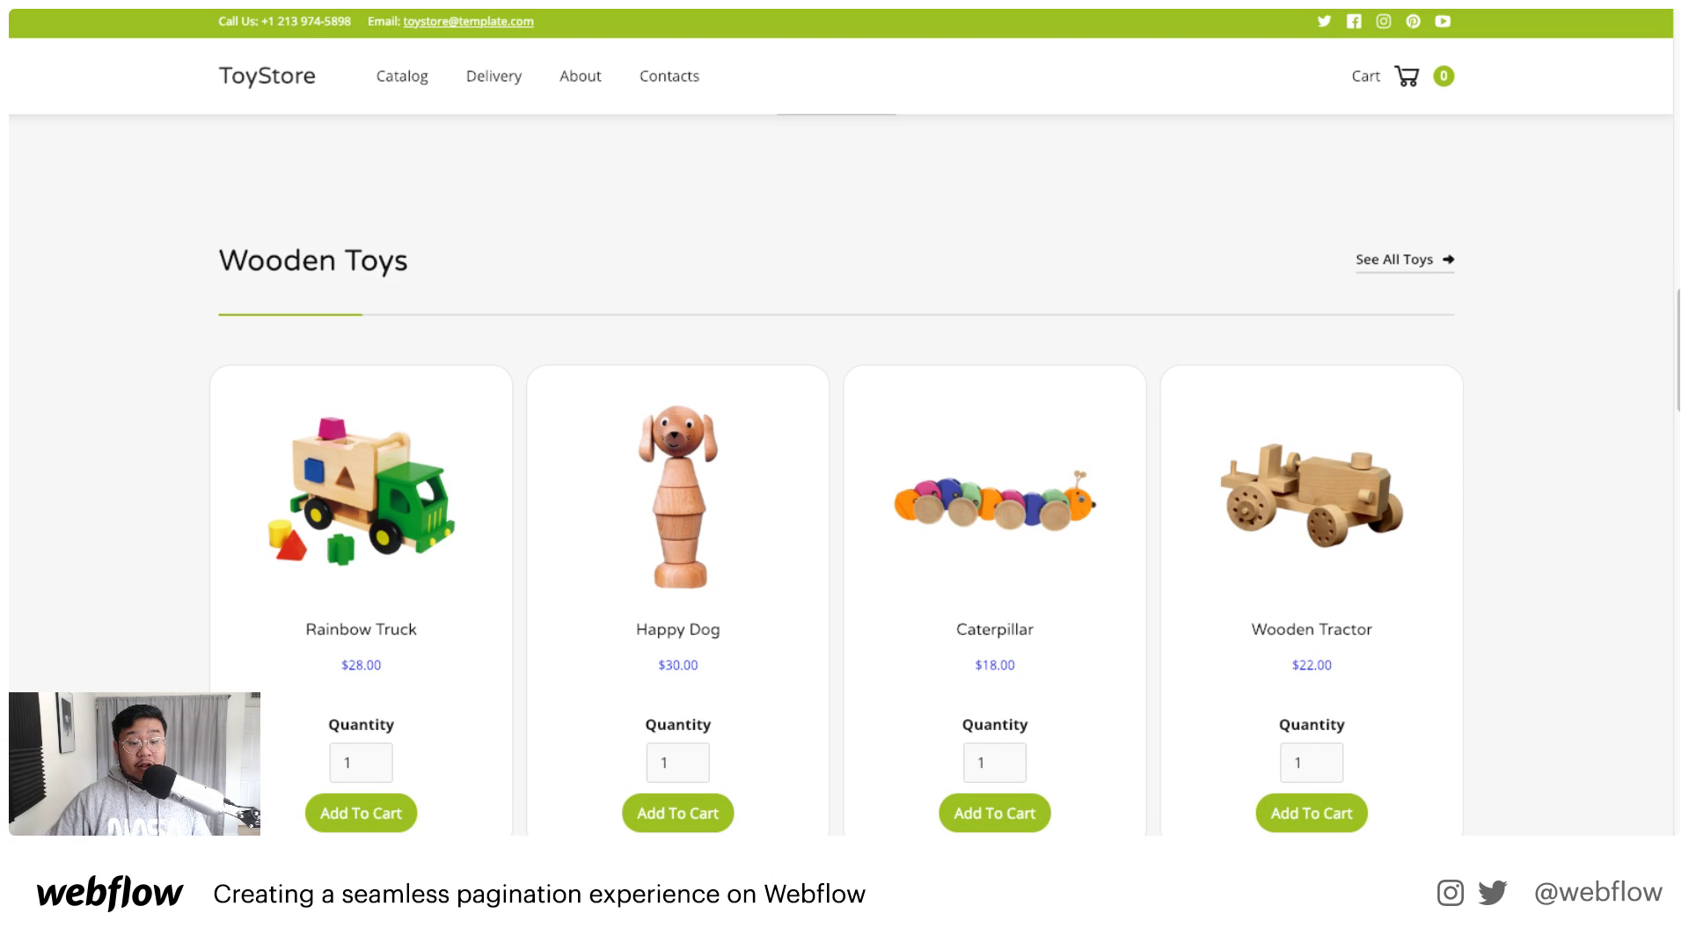
scroll(599, 272, up, 4)
scroll(596, 272, down, 1)
scroll(633, 287, up, 4)
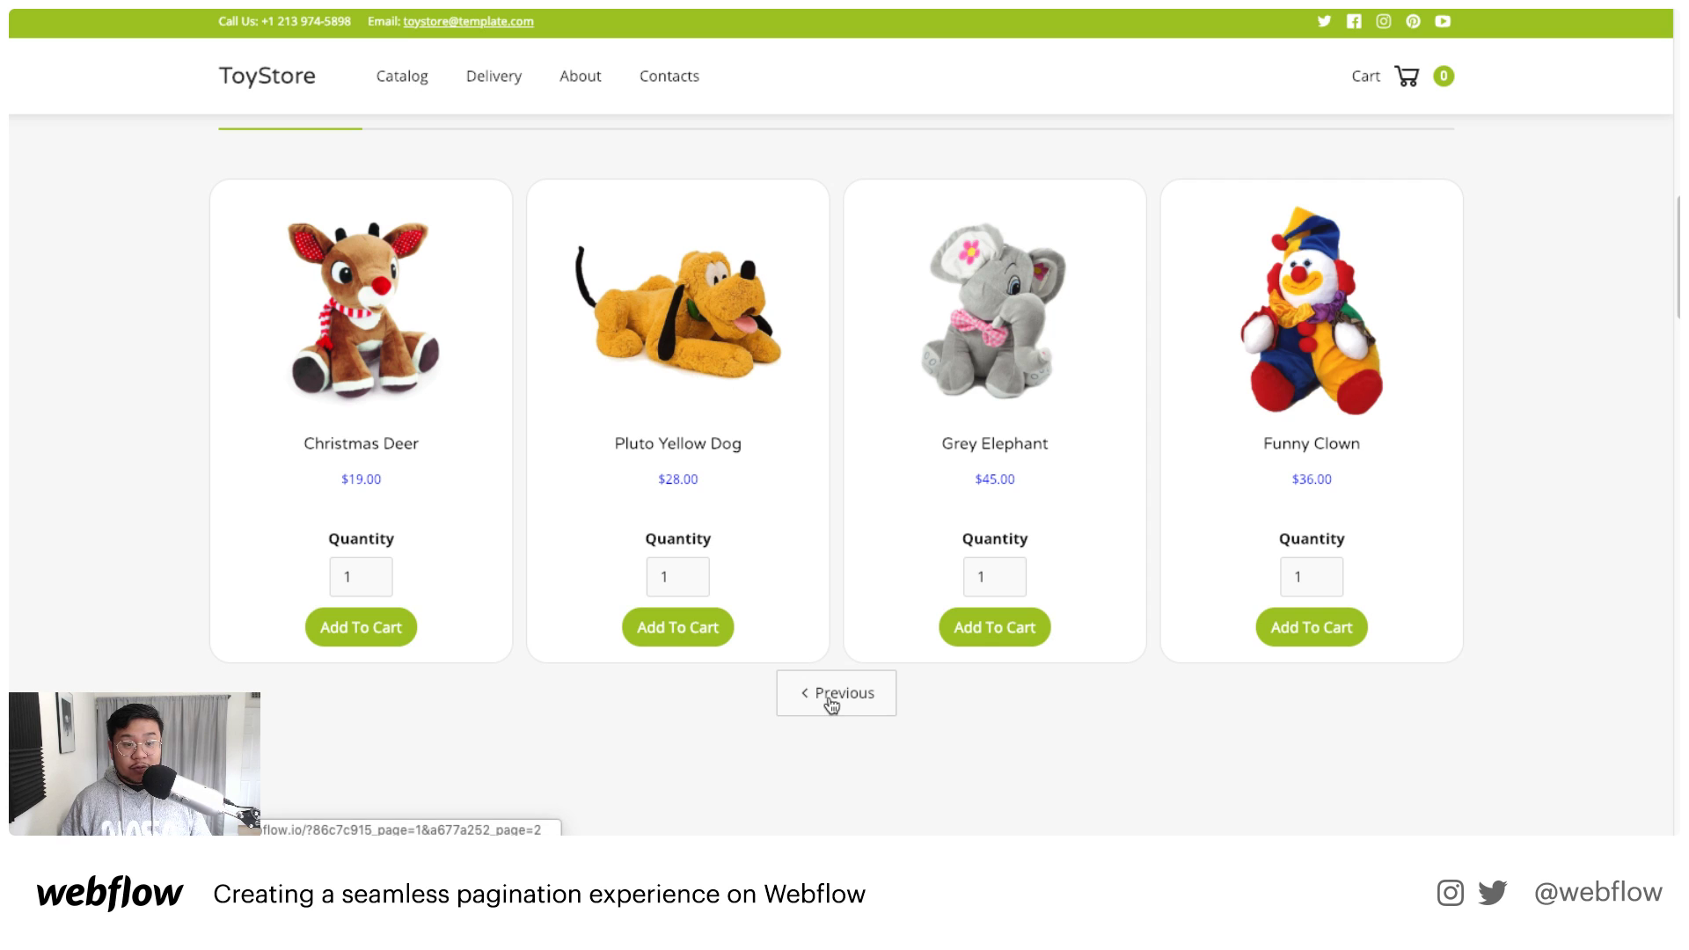
click(831, 697)
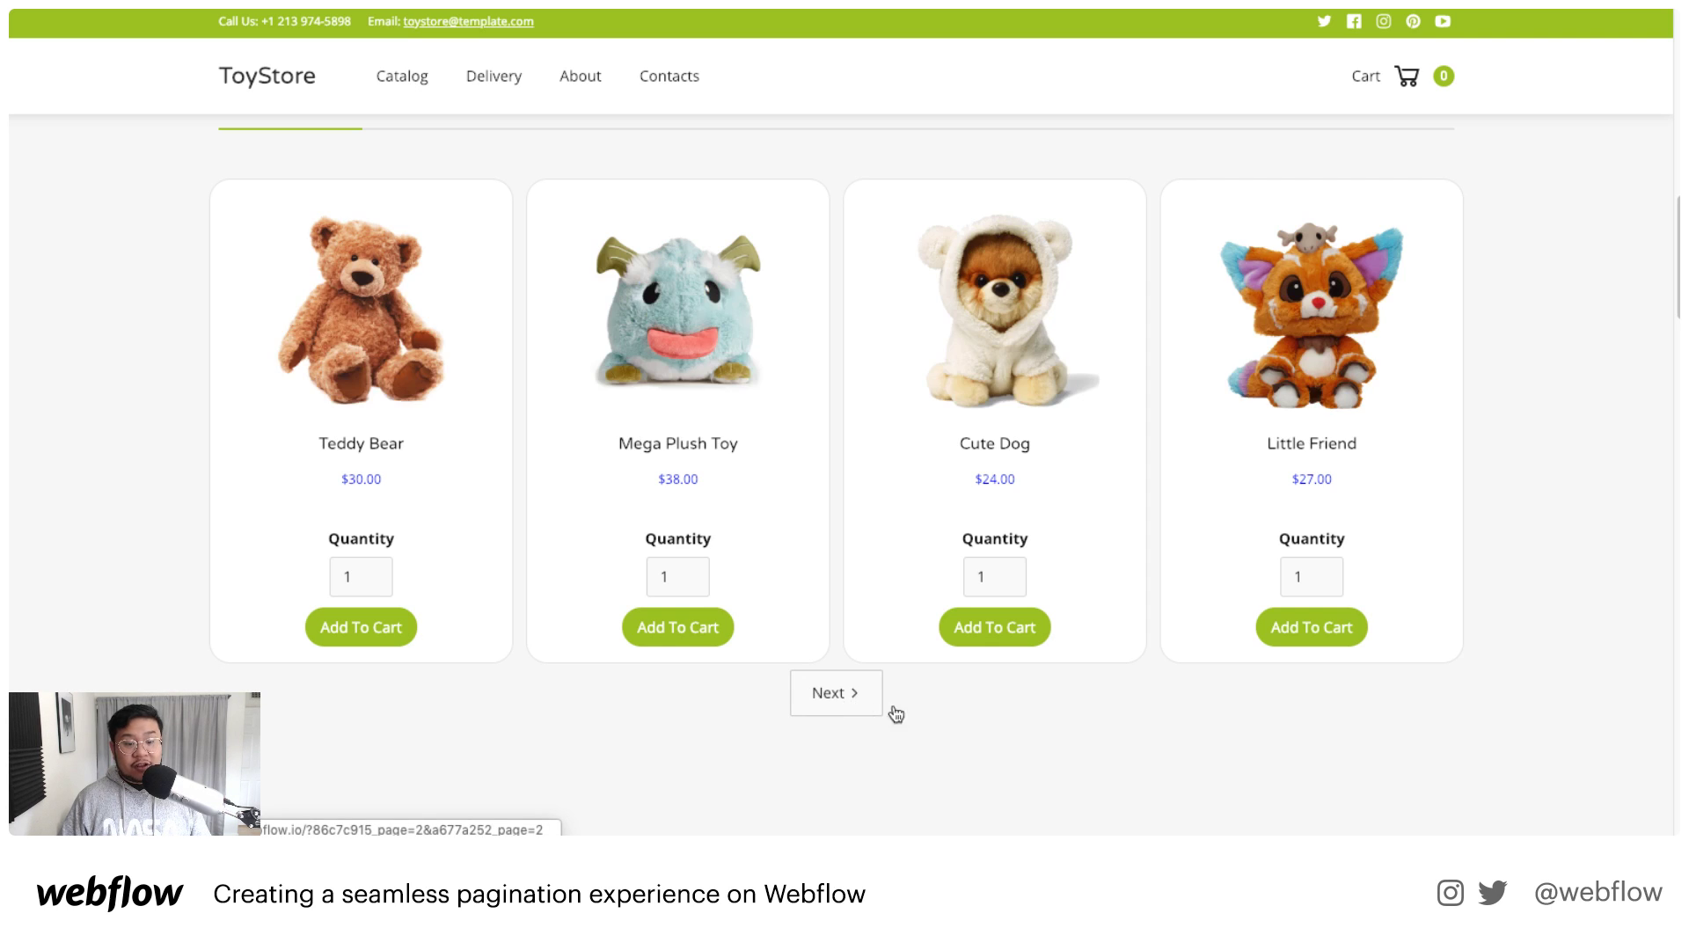
click(841, 703)
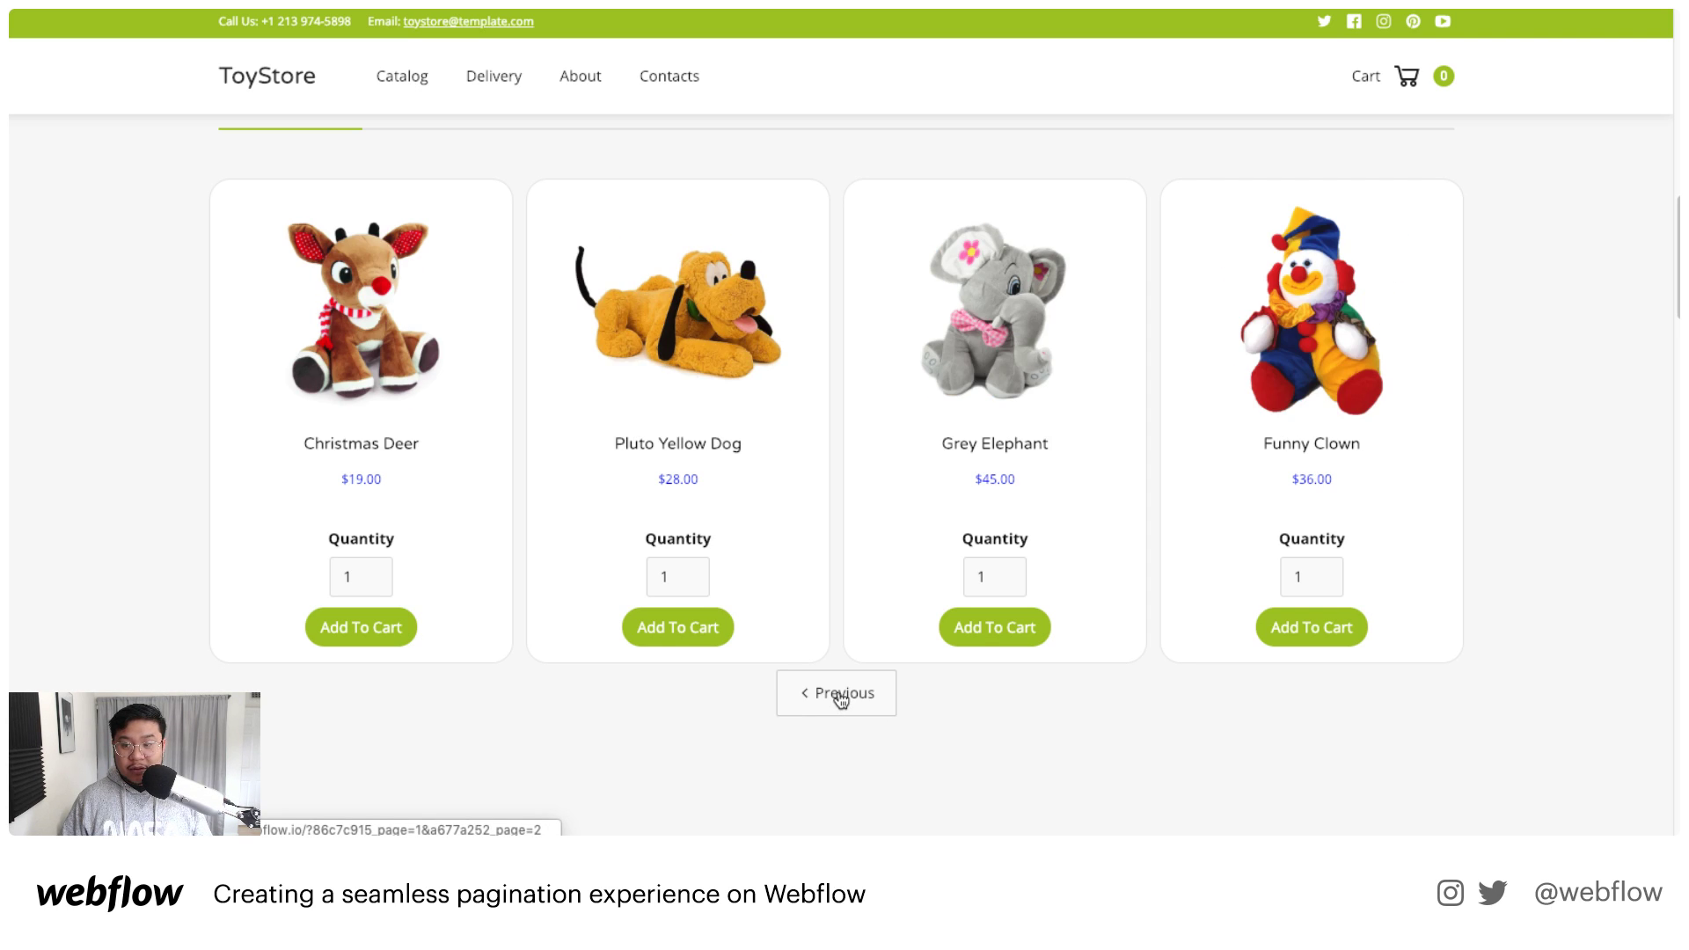
click(840, 700)
click(839, 697)
click(836, 695)
click(837, 695)
Step: Test the cart by adding the Grey Elephant, then remove it and close the cart
click(970, 630)
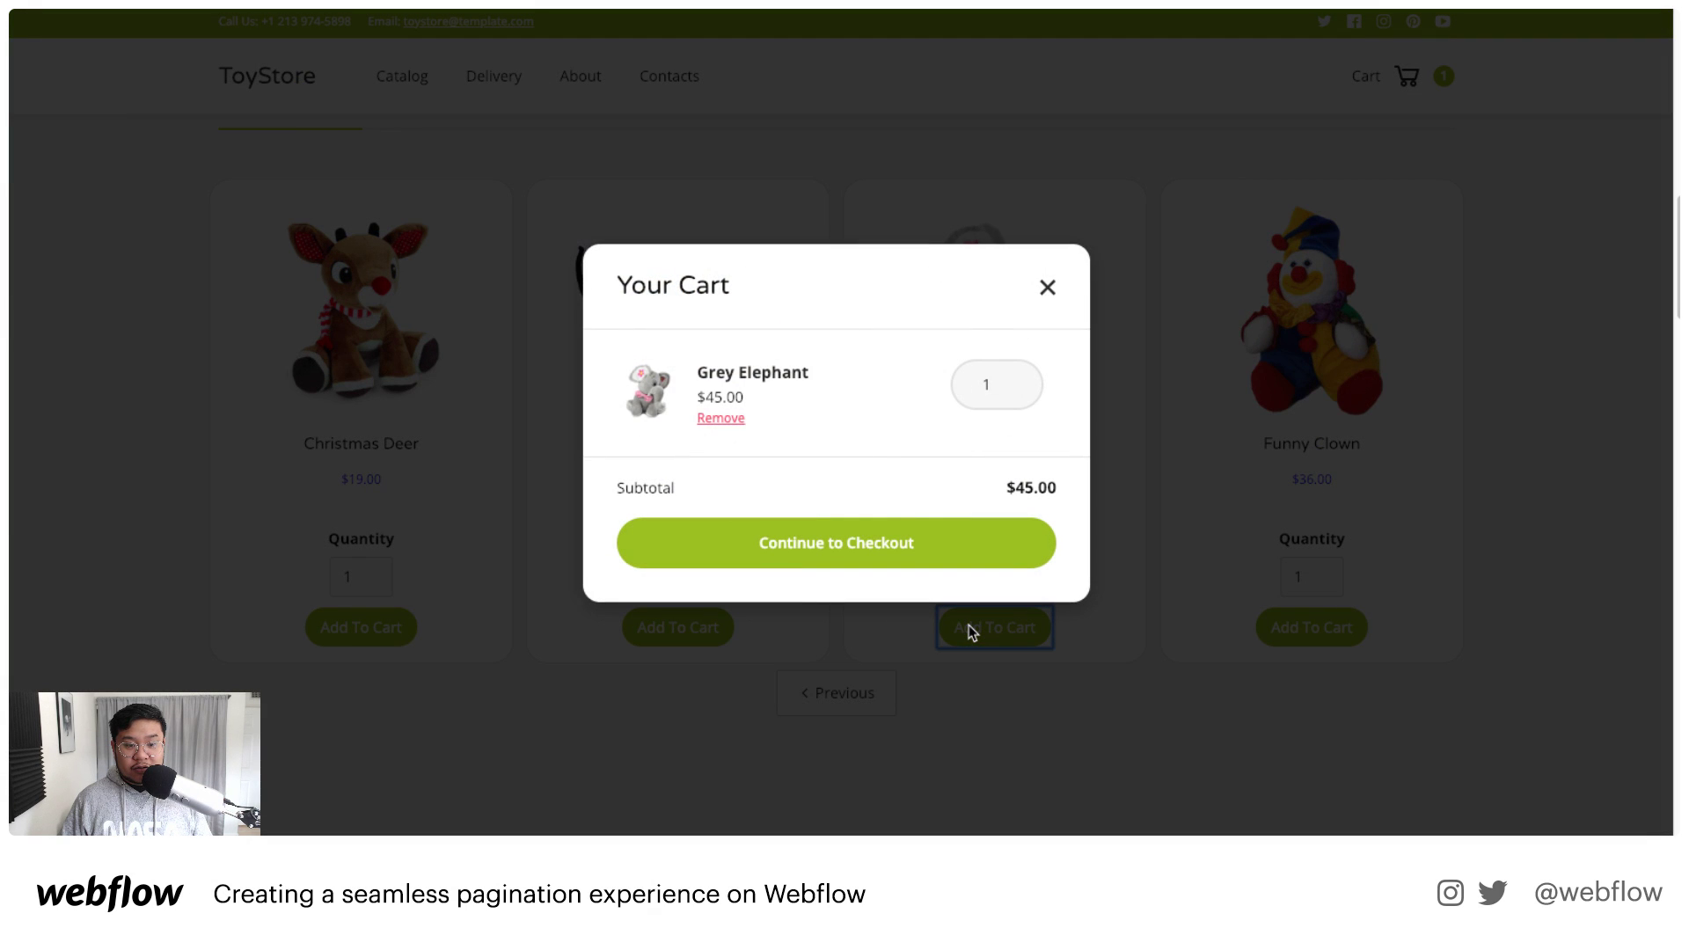
click(734, 422)
click(1048, 290)
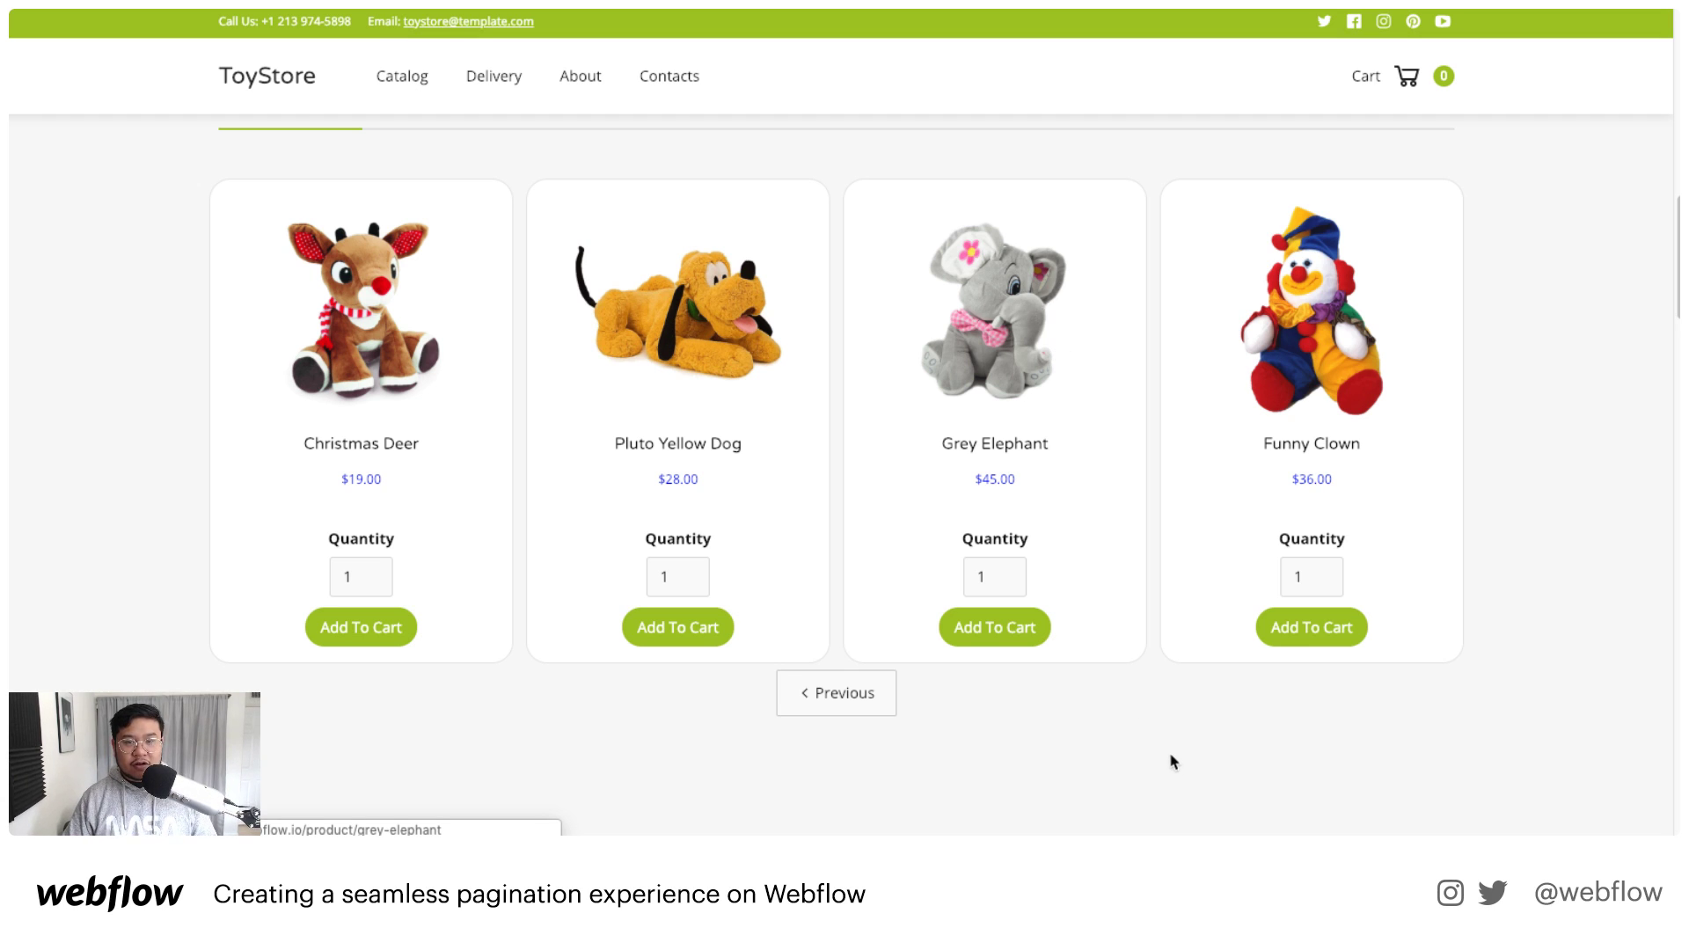
scroll(1064, 581, down, 4)
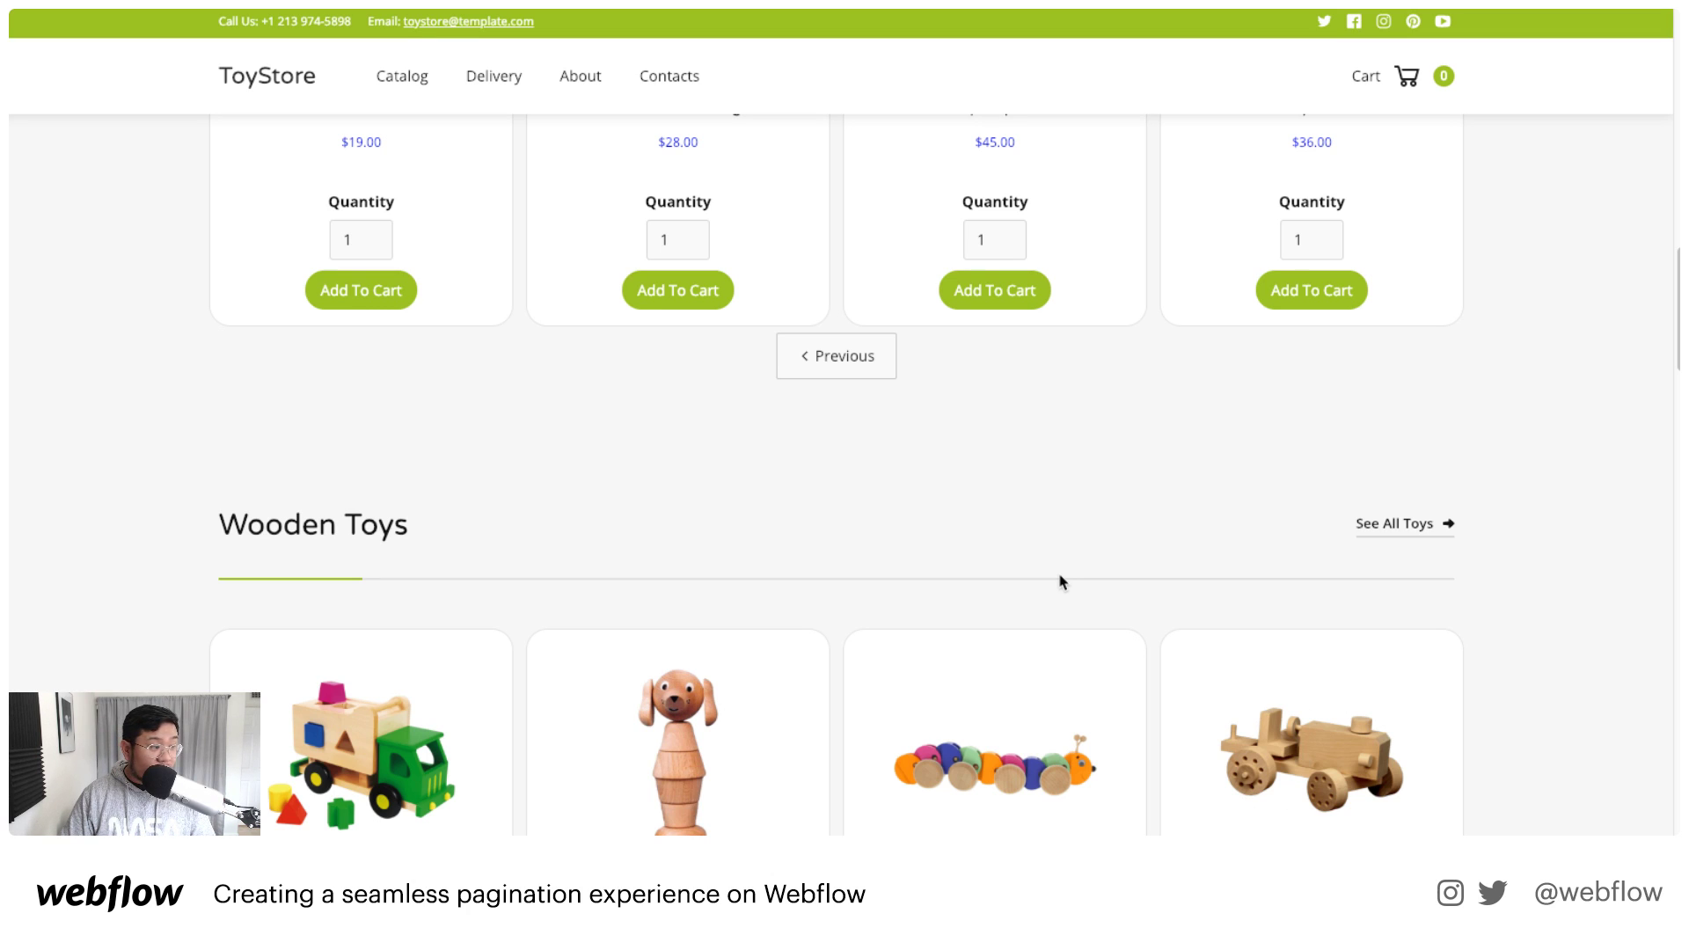
scroll(938, 413, up, 8)
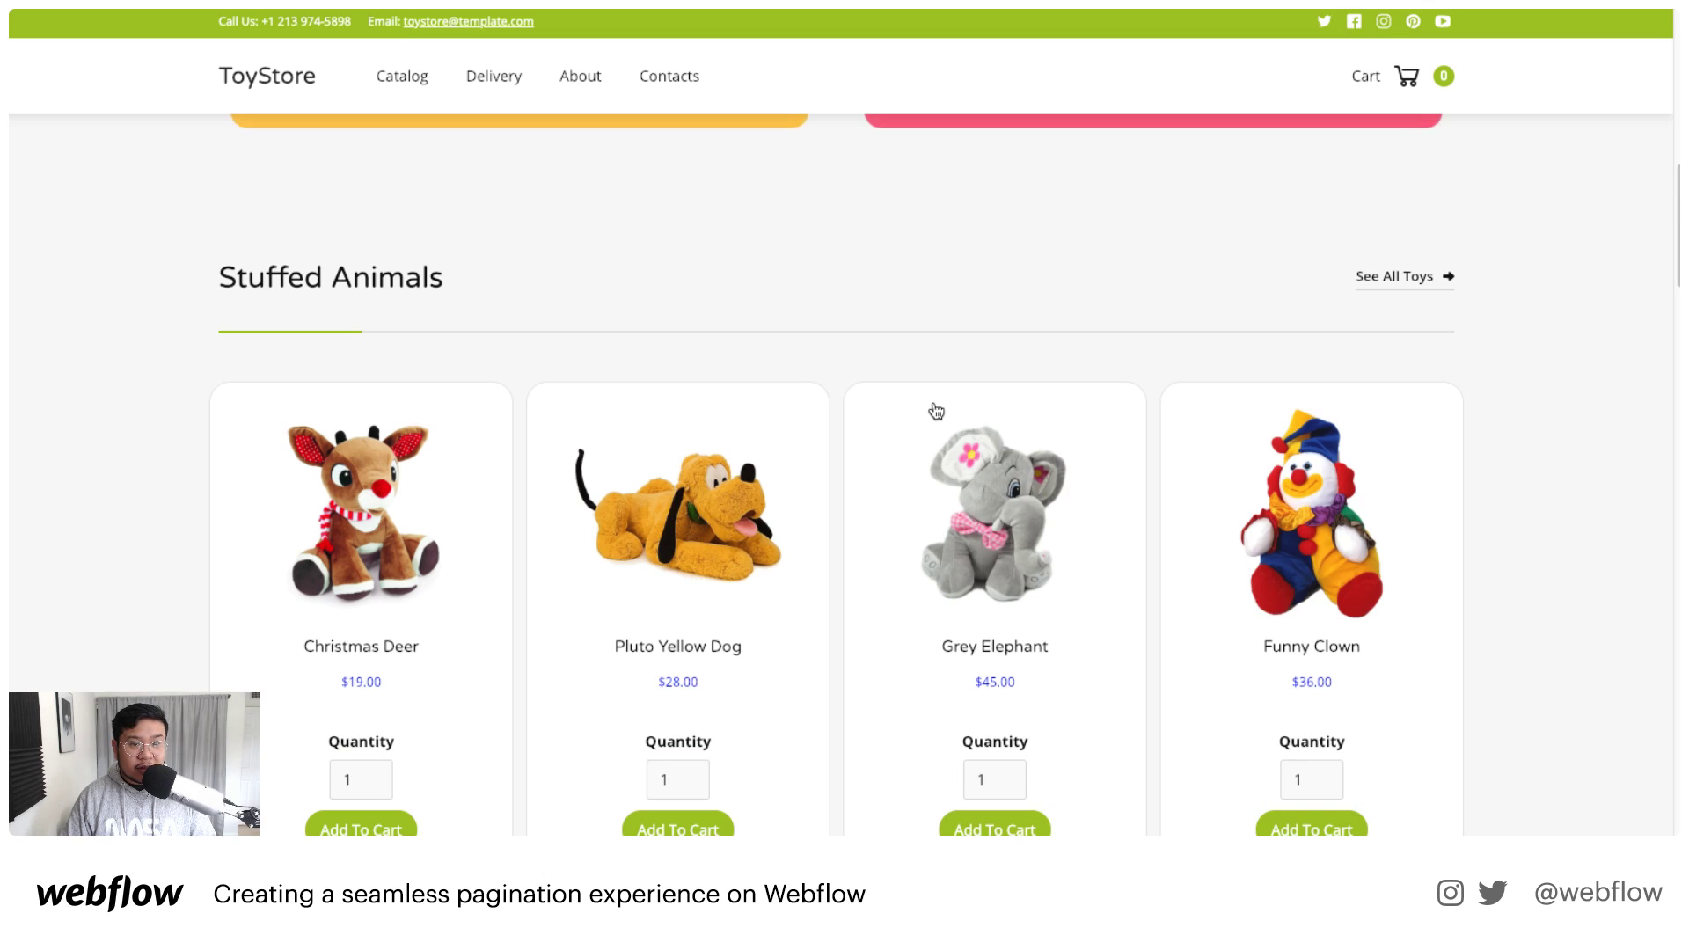
scroll(936, 407, up, 9)
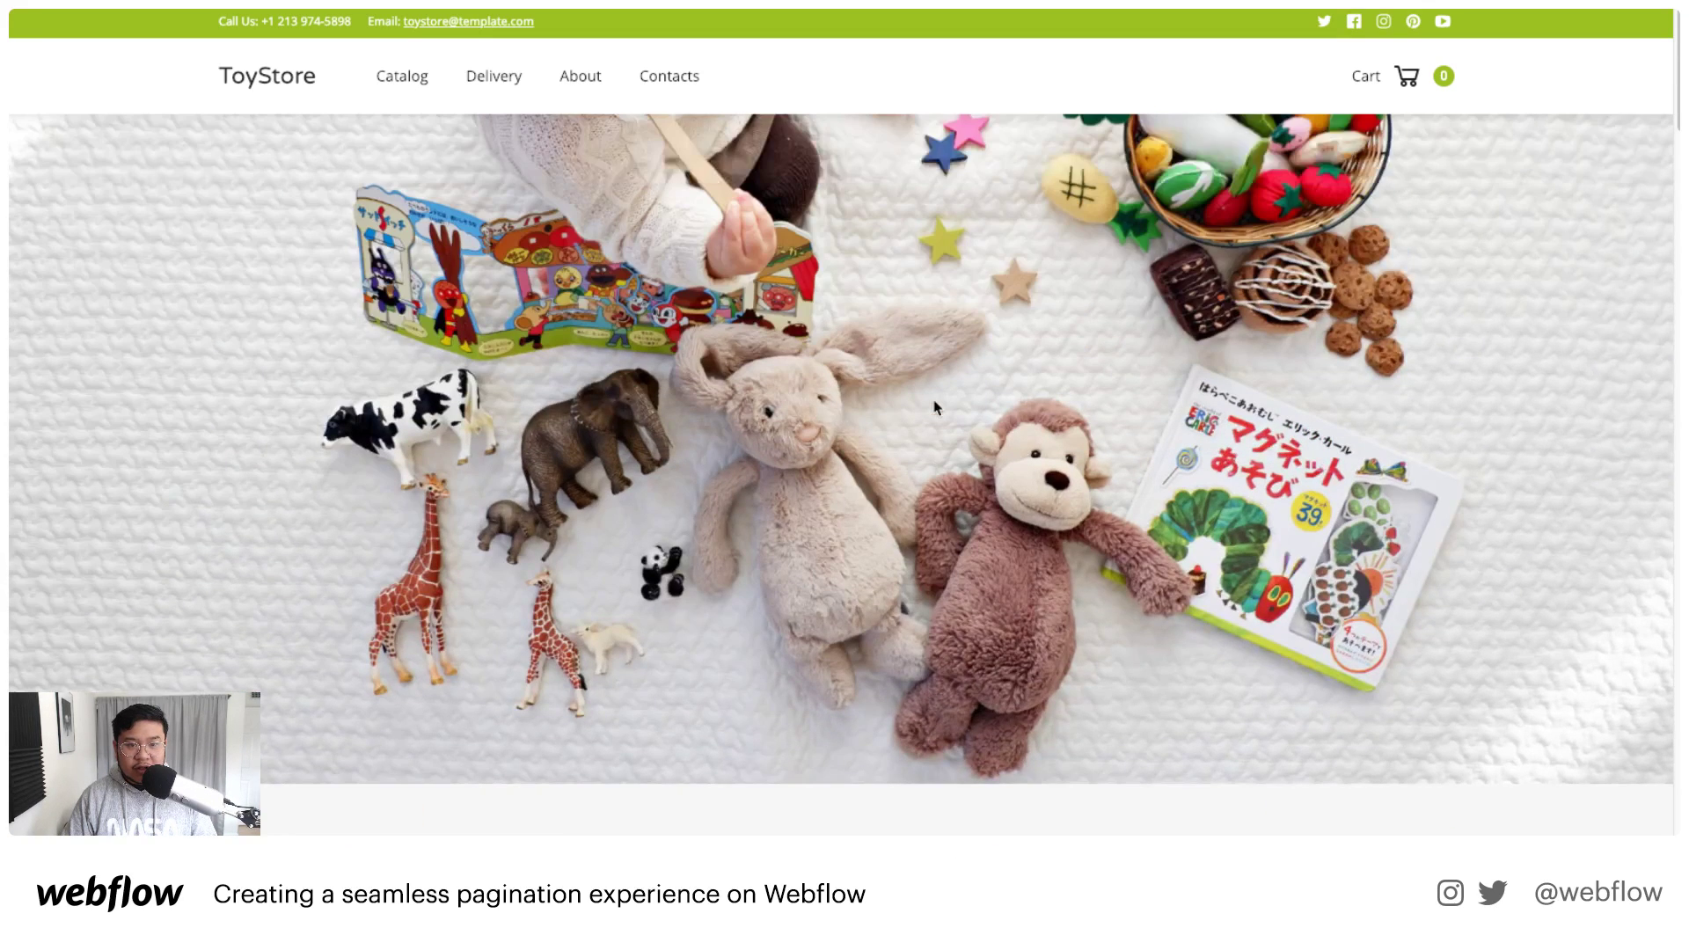
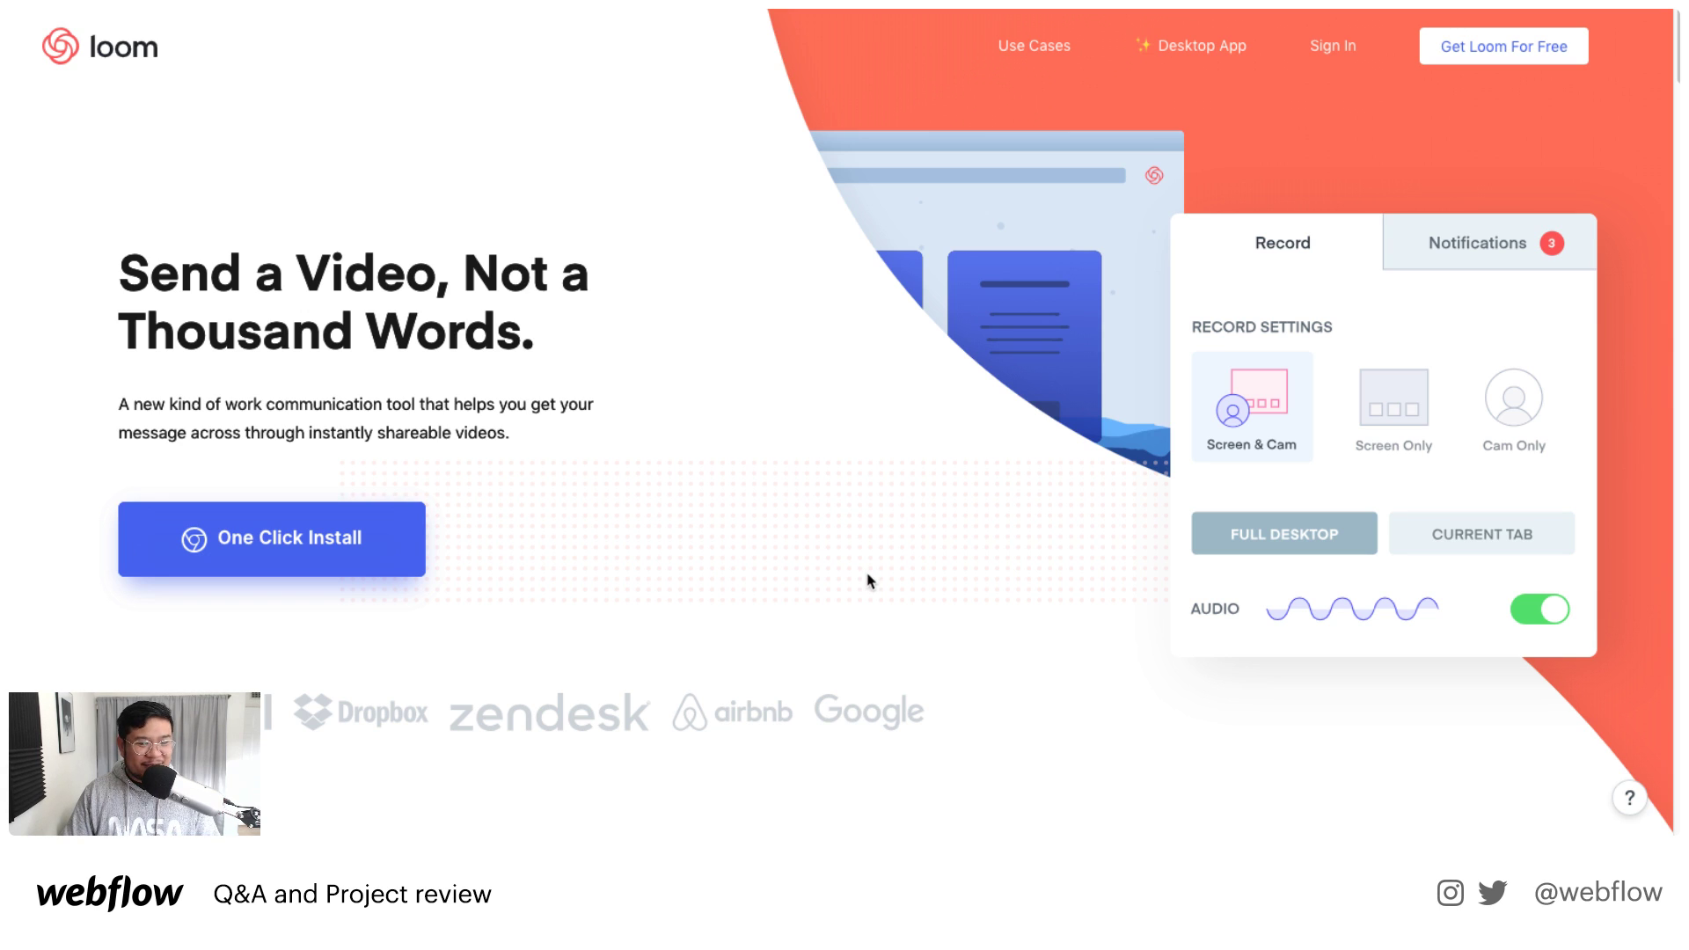
Step: Examine the Loom homepage's header transition and the scroll animation from the hero to the Record section
scroll(870, 587, down, 1)
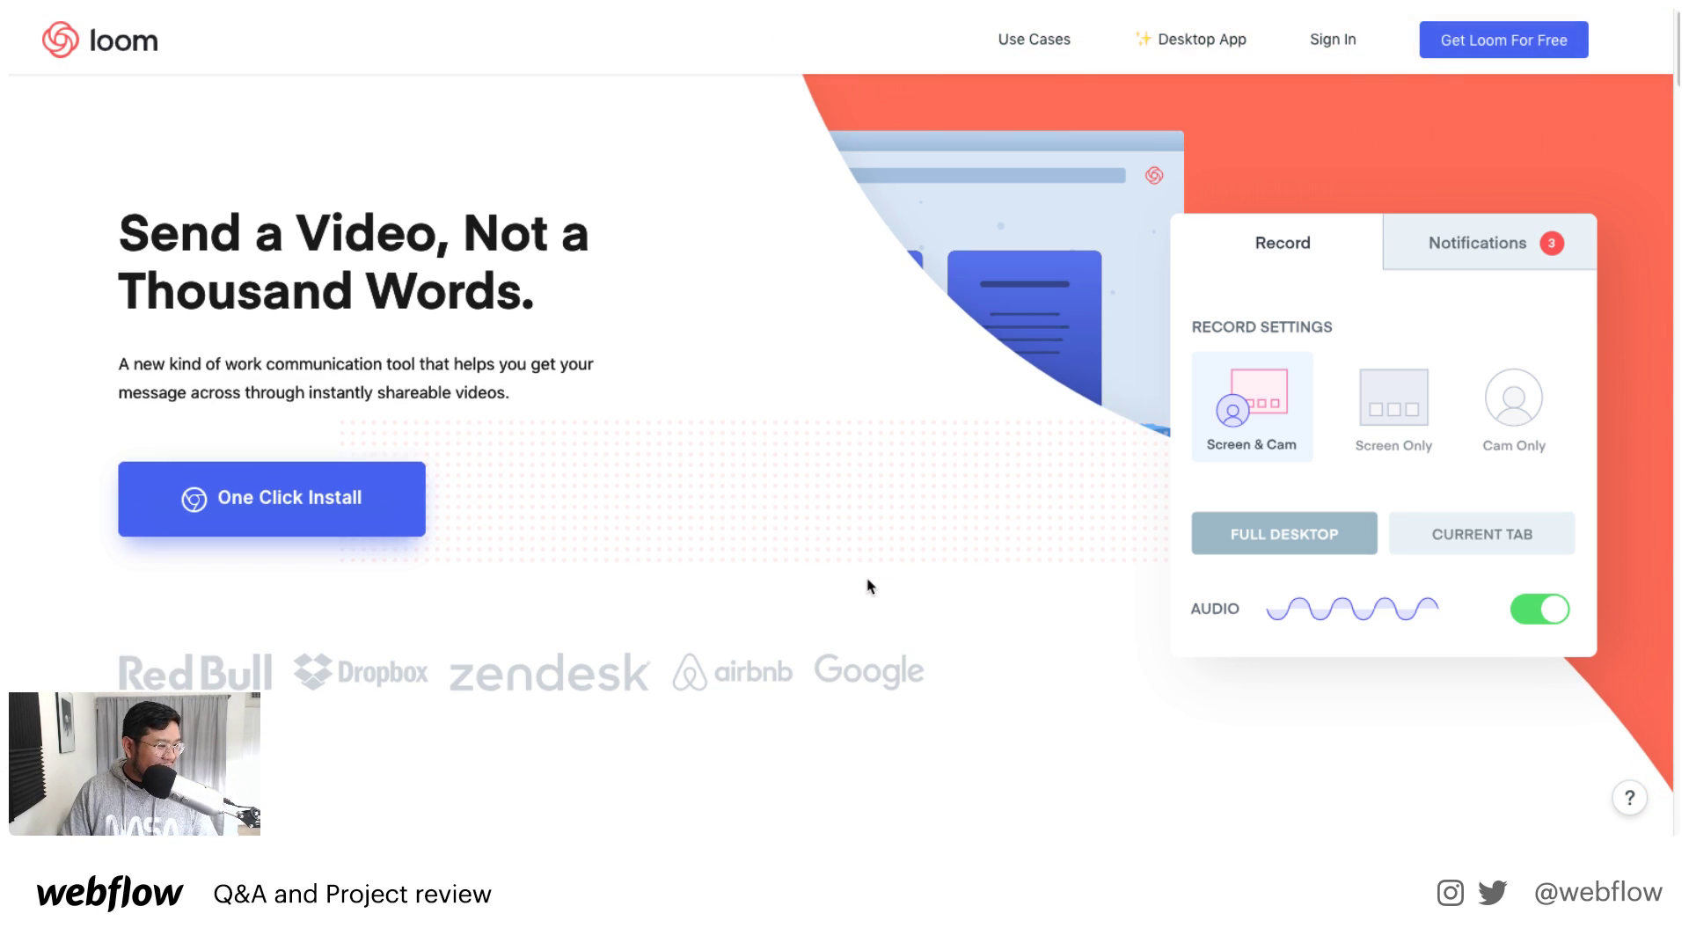
scroll(869, 587, up, 1)
scroll(869, 587, down, 1)
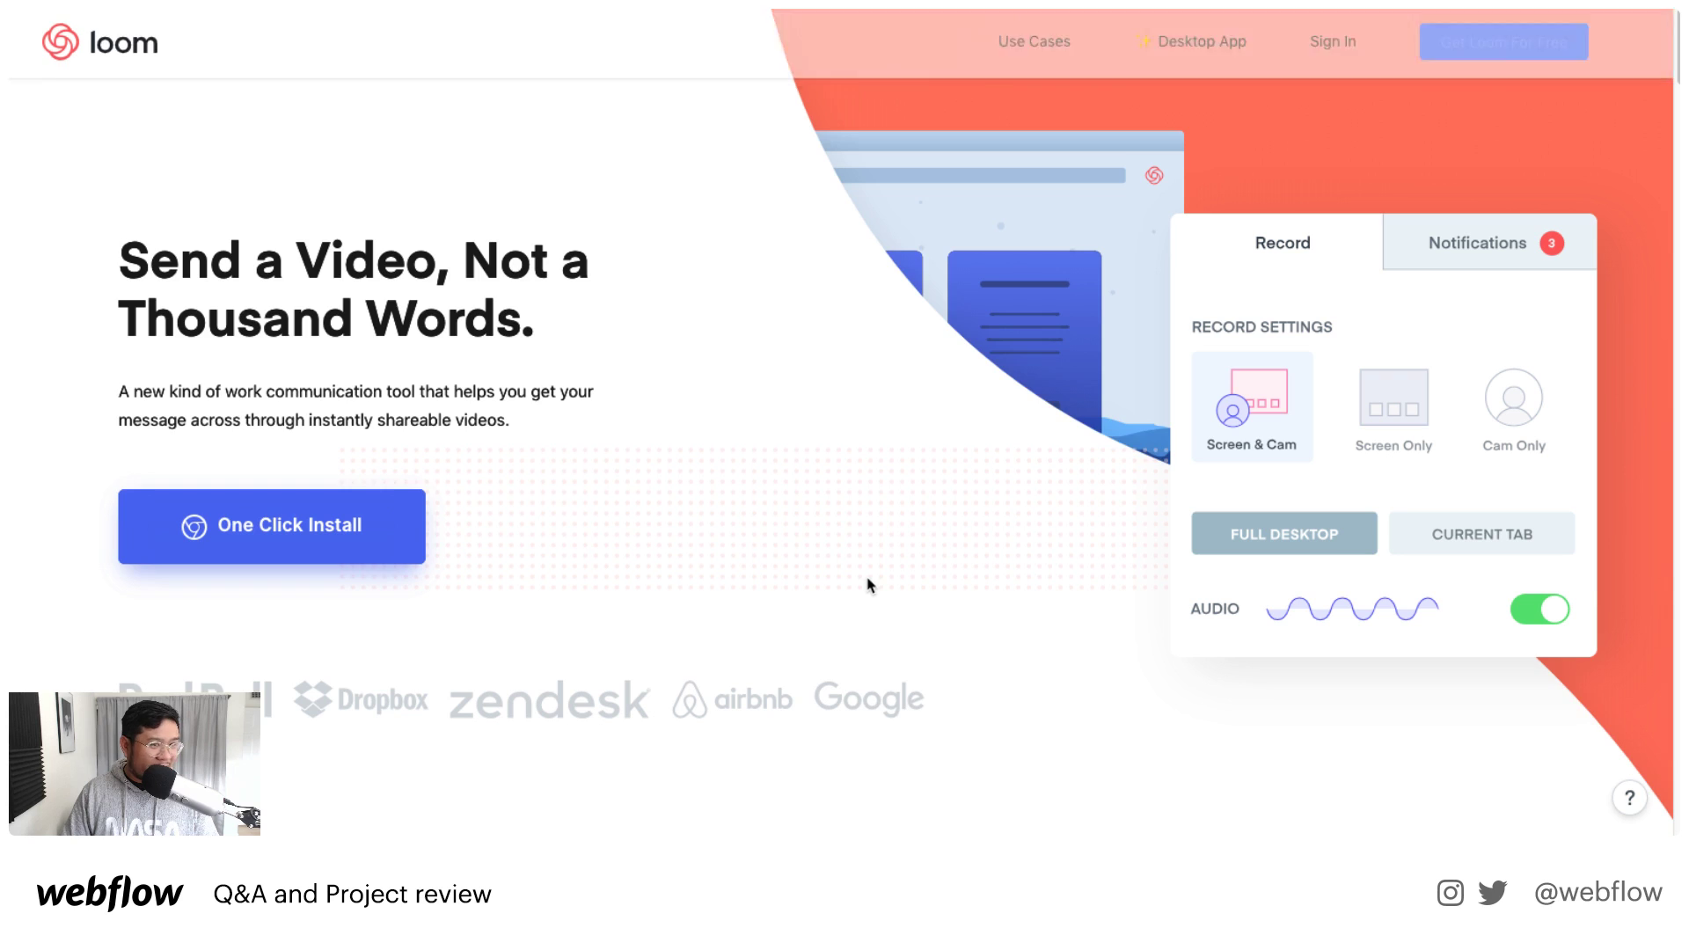
scroll(869, 587, up, 1)
scroll(870, 587, down, 1)
scroll(869, 586, down, 5)
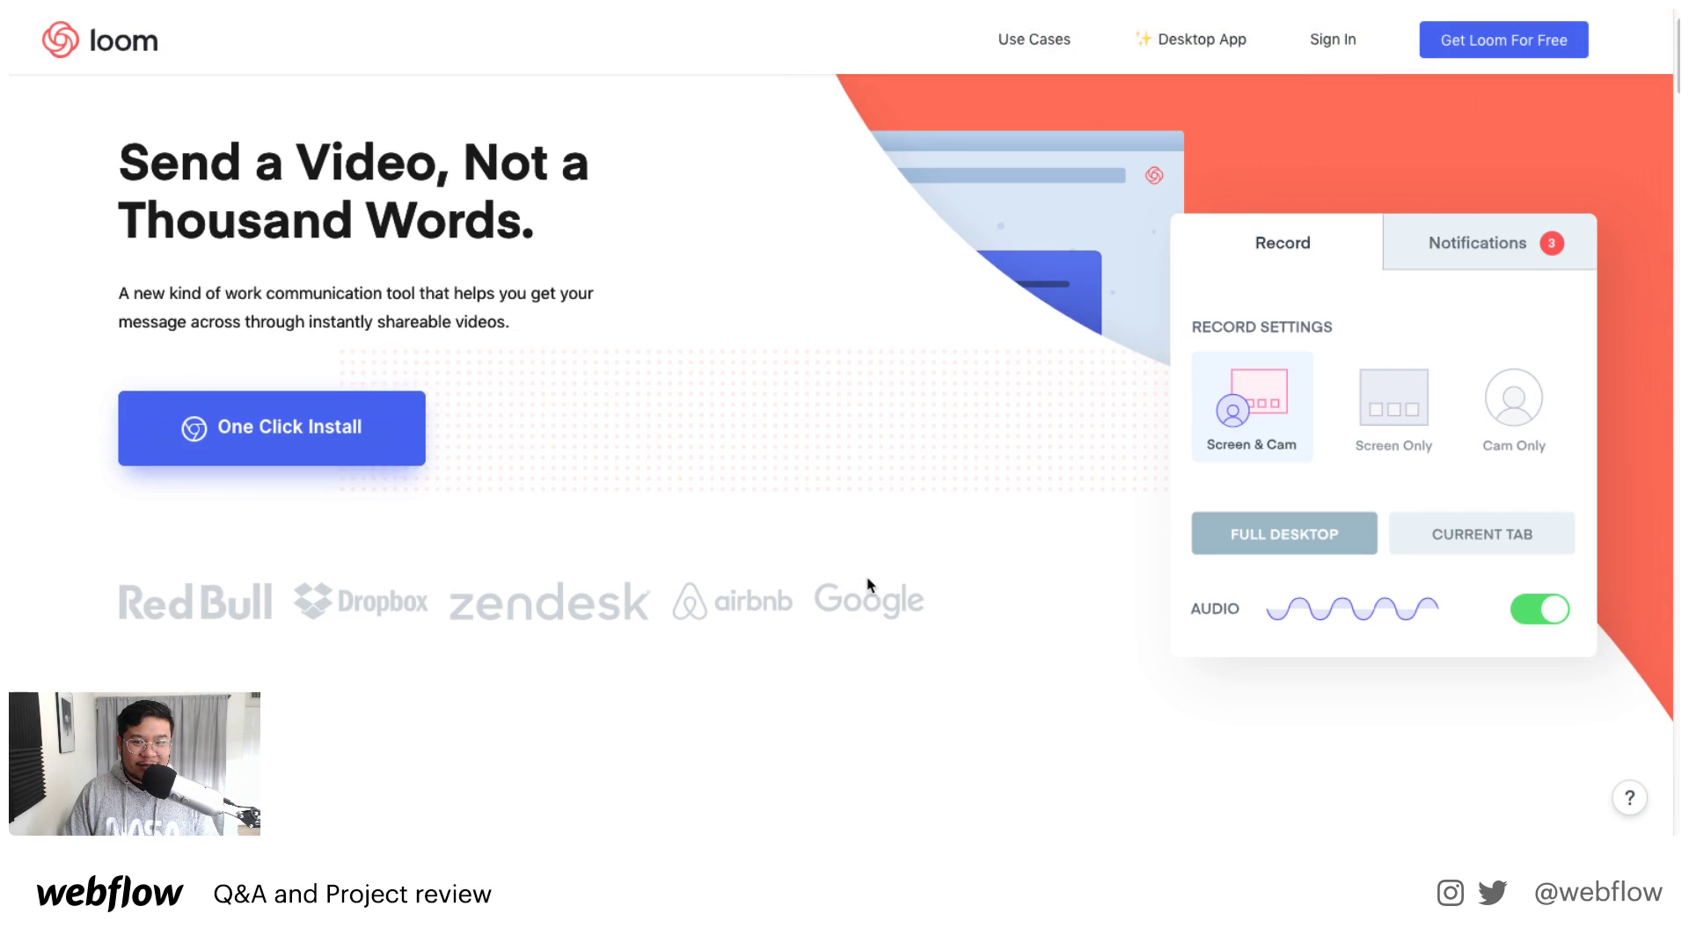
scroll(869, 585, down, 10)
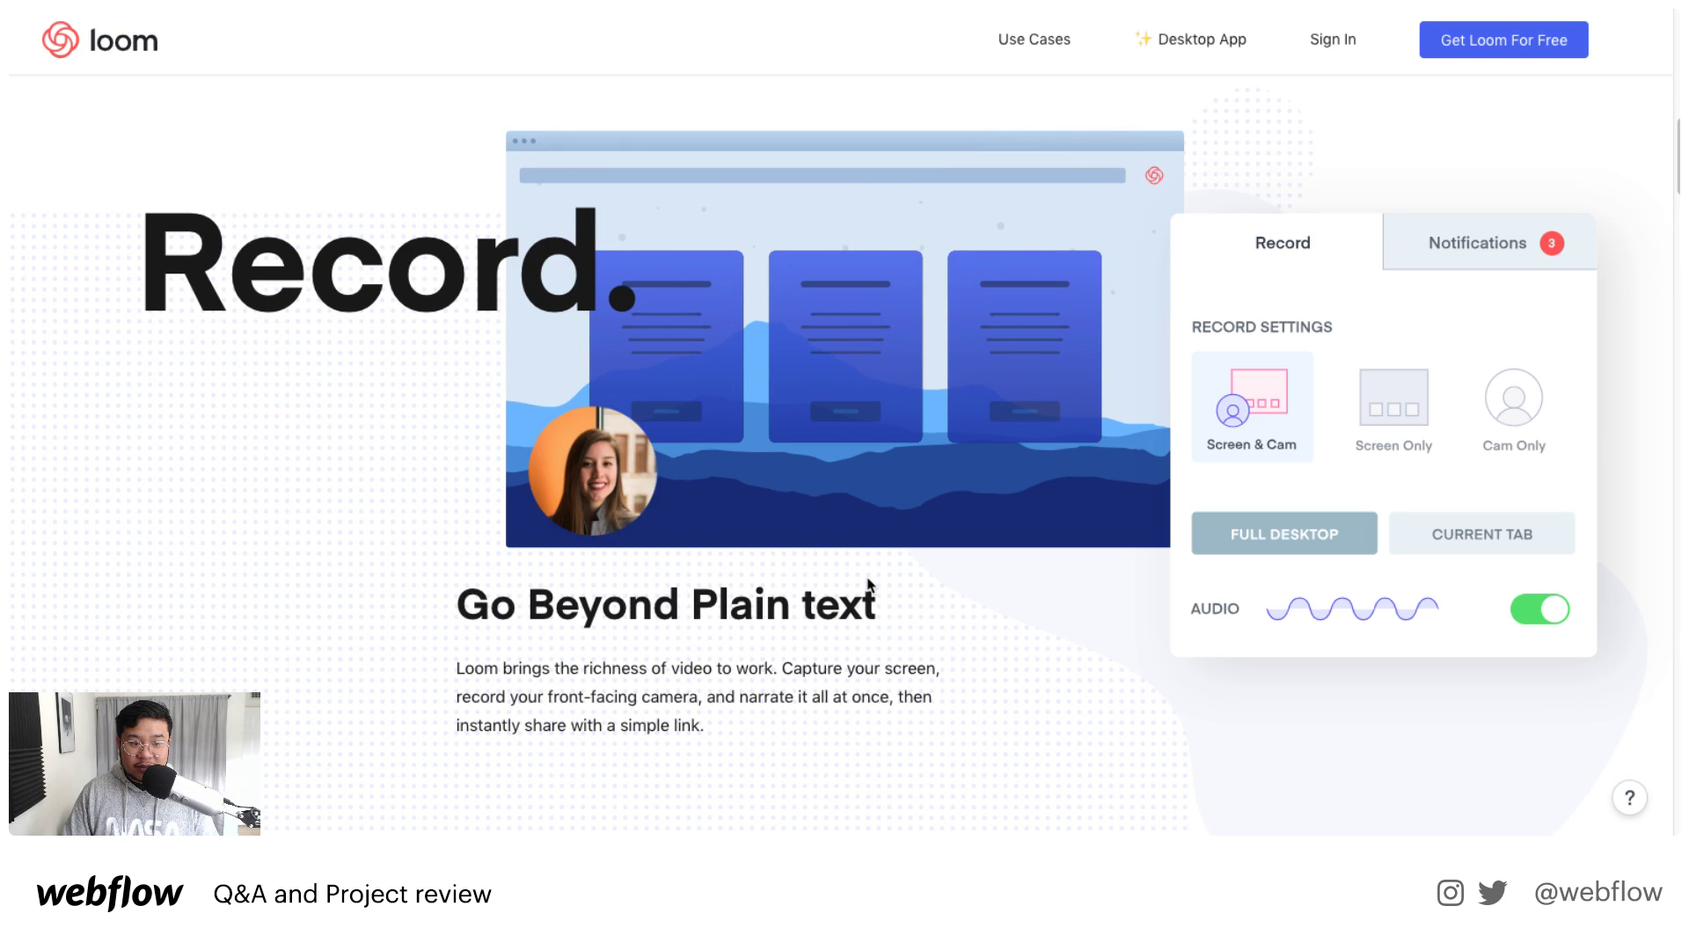
scroll(869, 586, up, 10)
scroll(870, 585, down, 10)
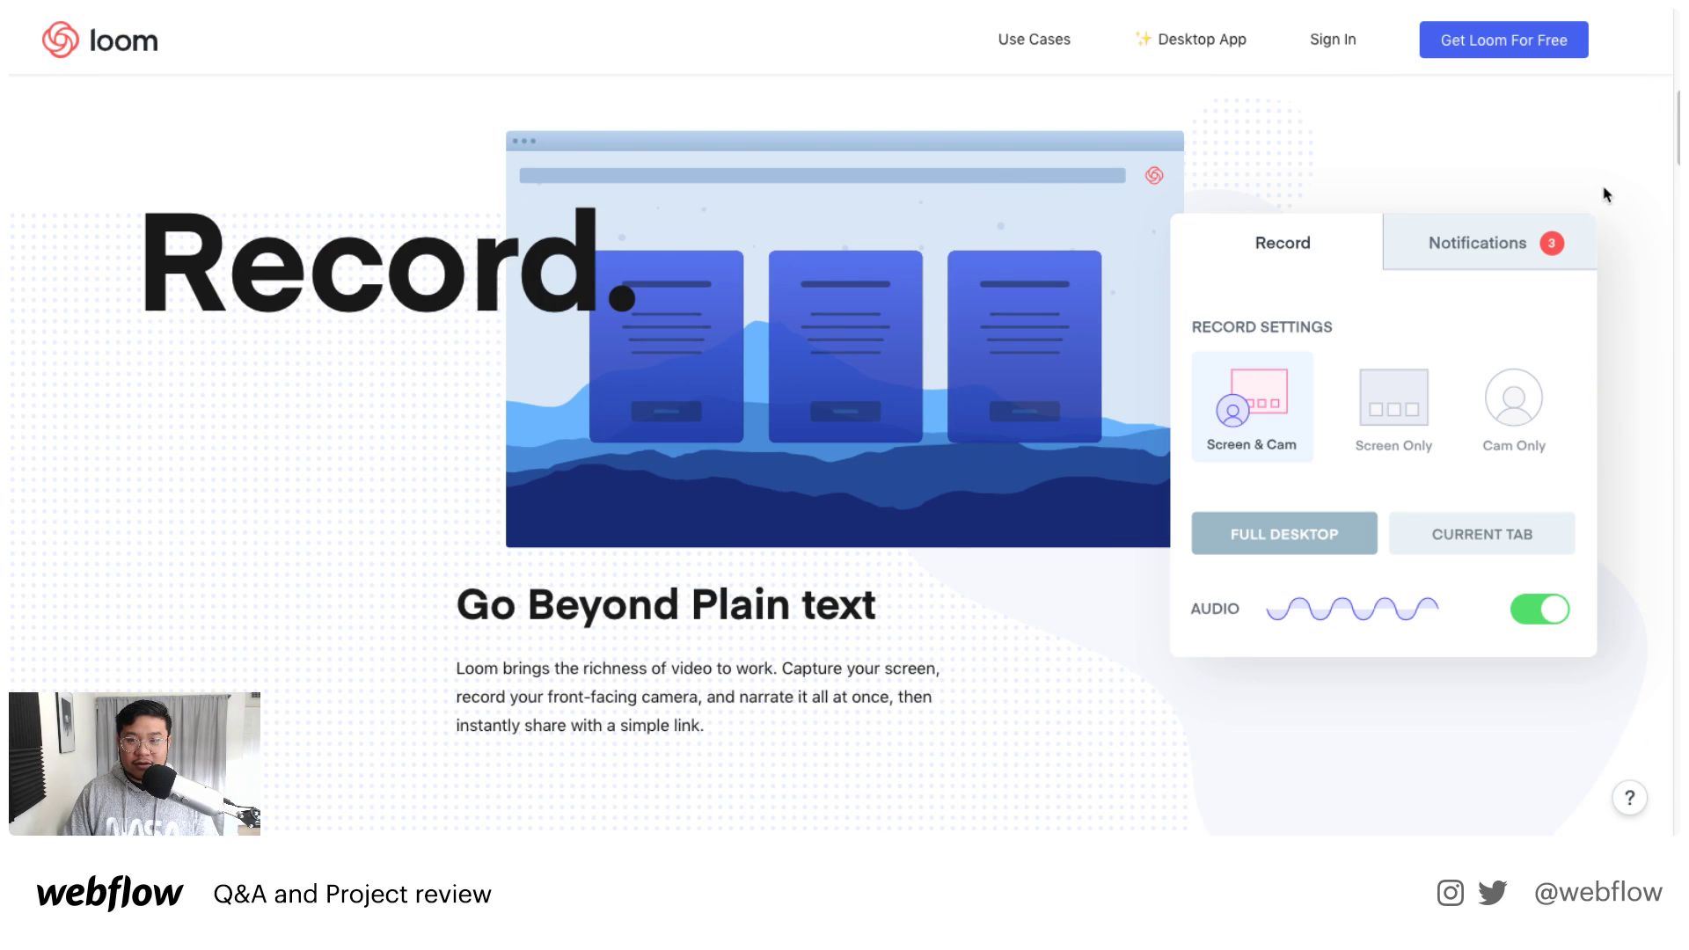
Step: Replay the Loom homepage's hero-to-Record scroll transition in both directions and examine how the illustration is revealed
scroll(869, 585, up, 15)
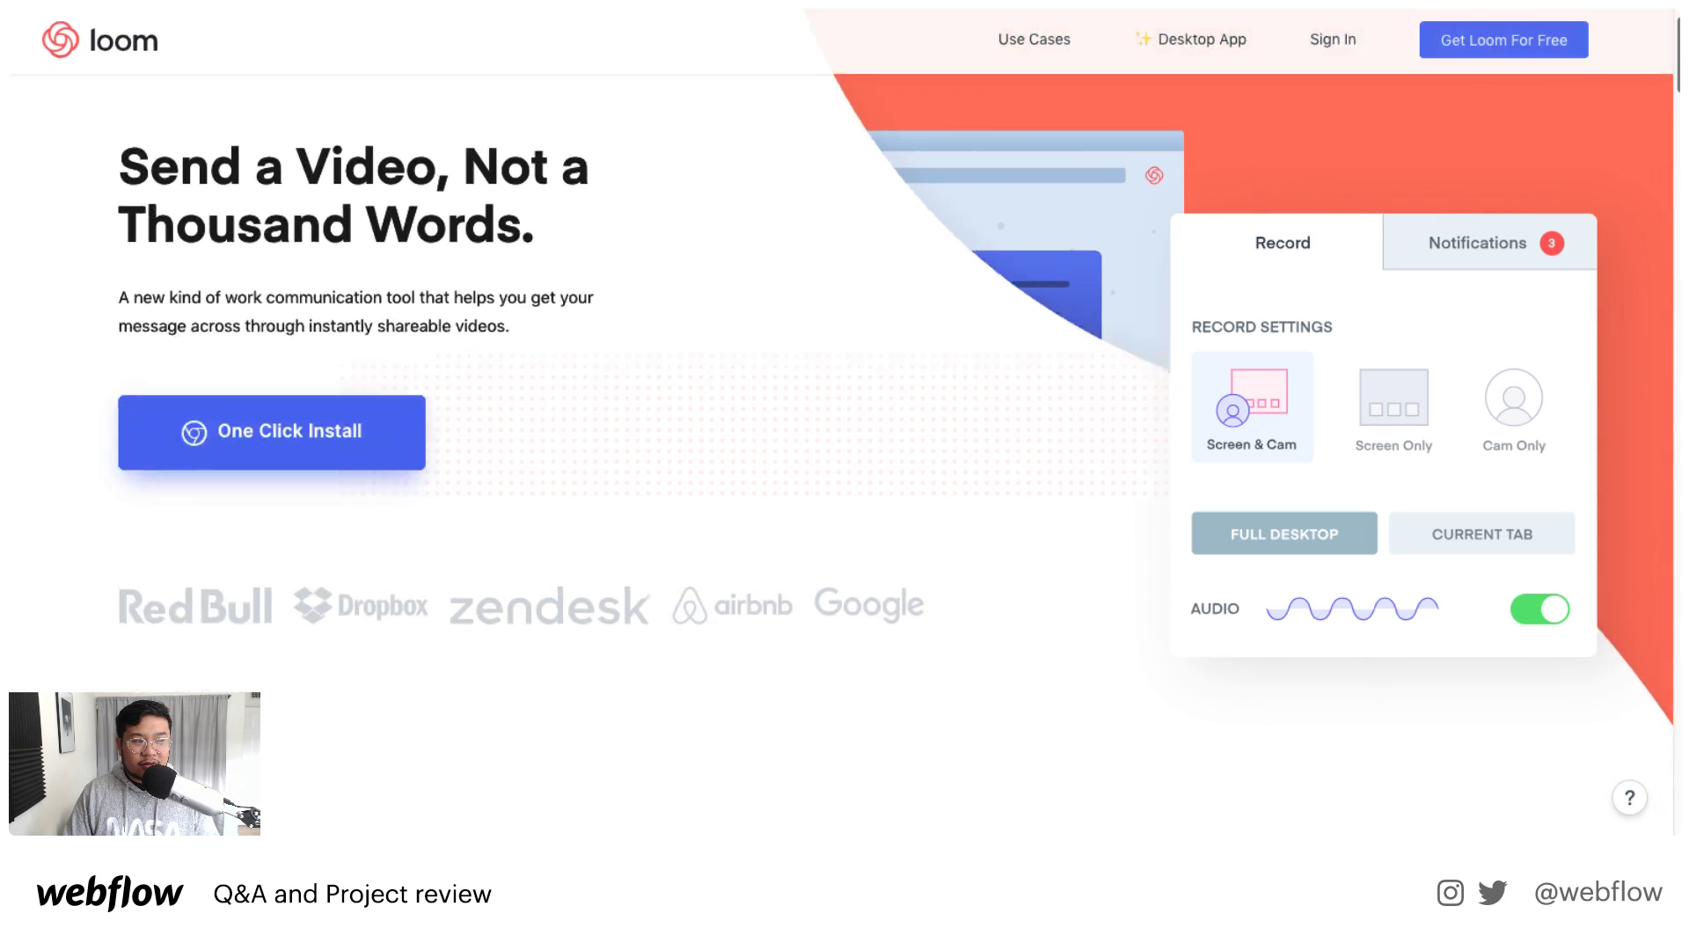
scroll(869, 585, down, 6)
scroll(869, 585, down, 5)
scroll(870, 585, up, 5)
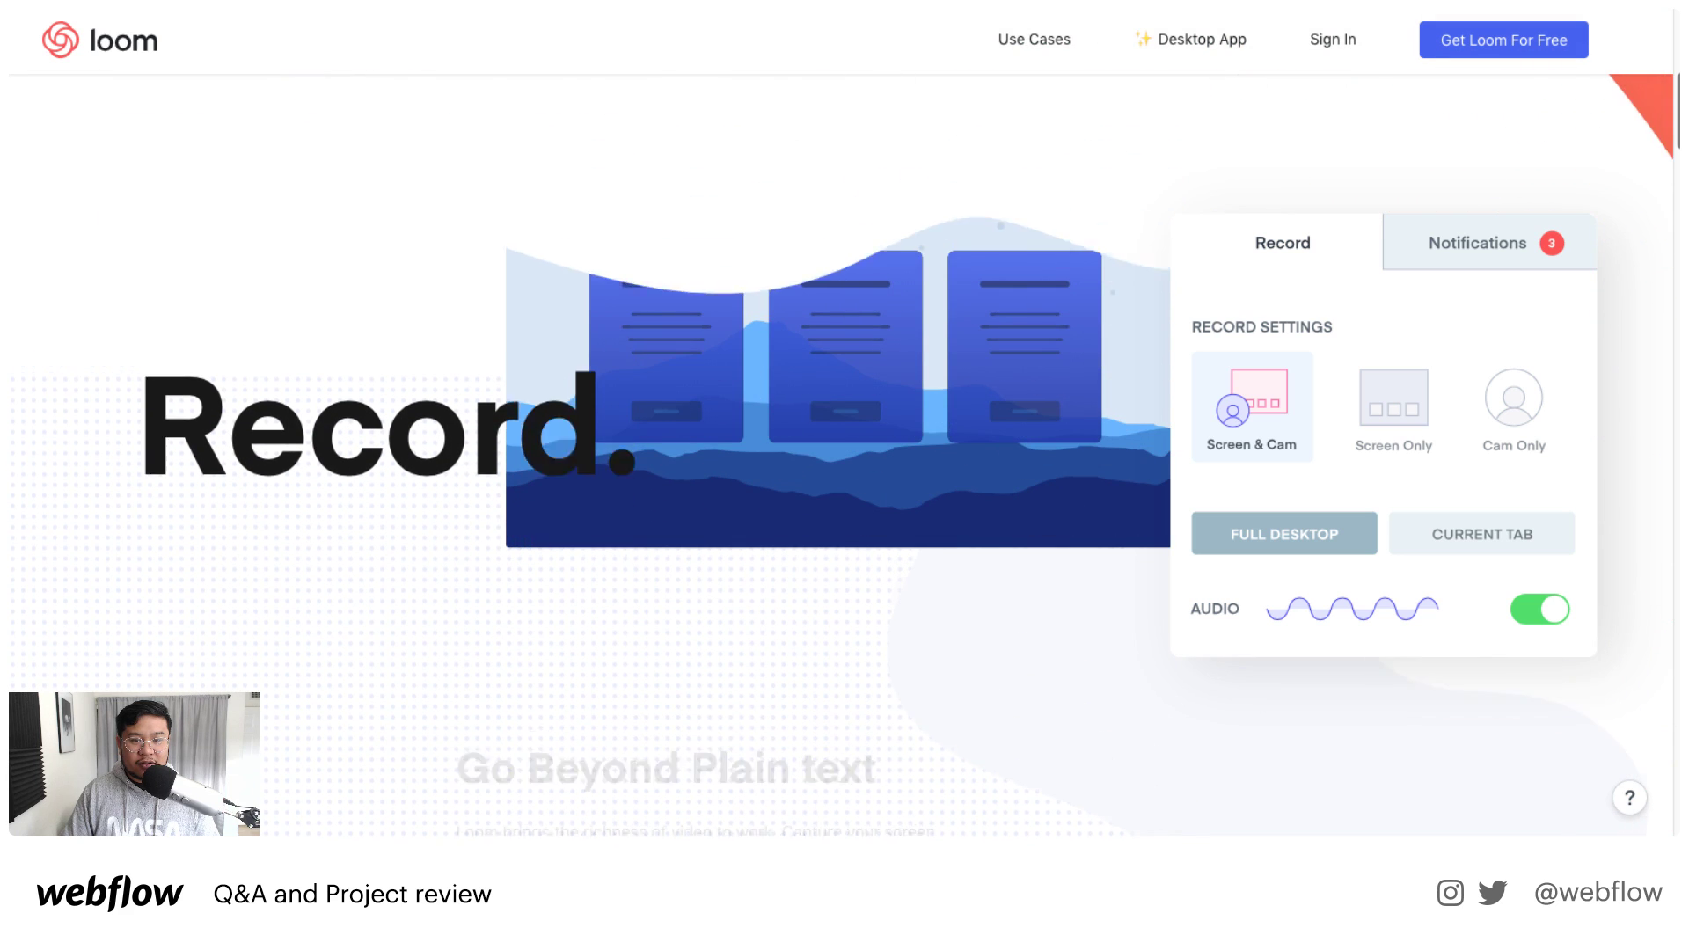
scroll(870, 586, up, 6)
scroll(869, 585, down, 7)
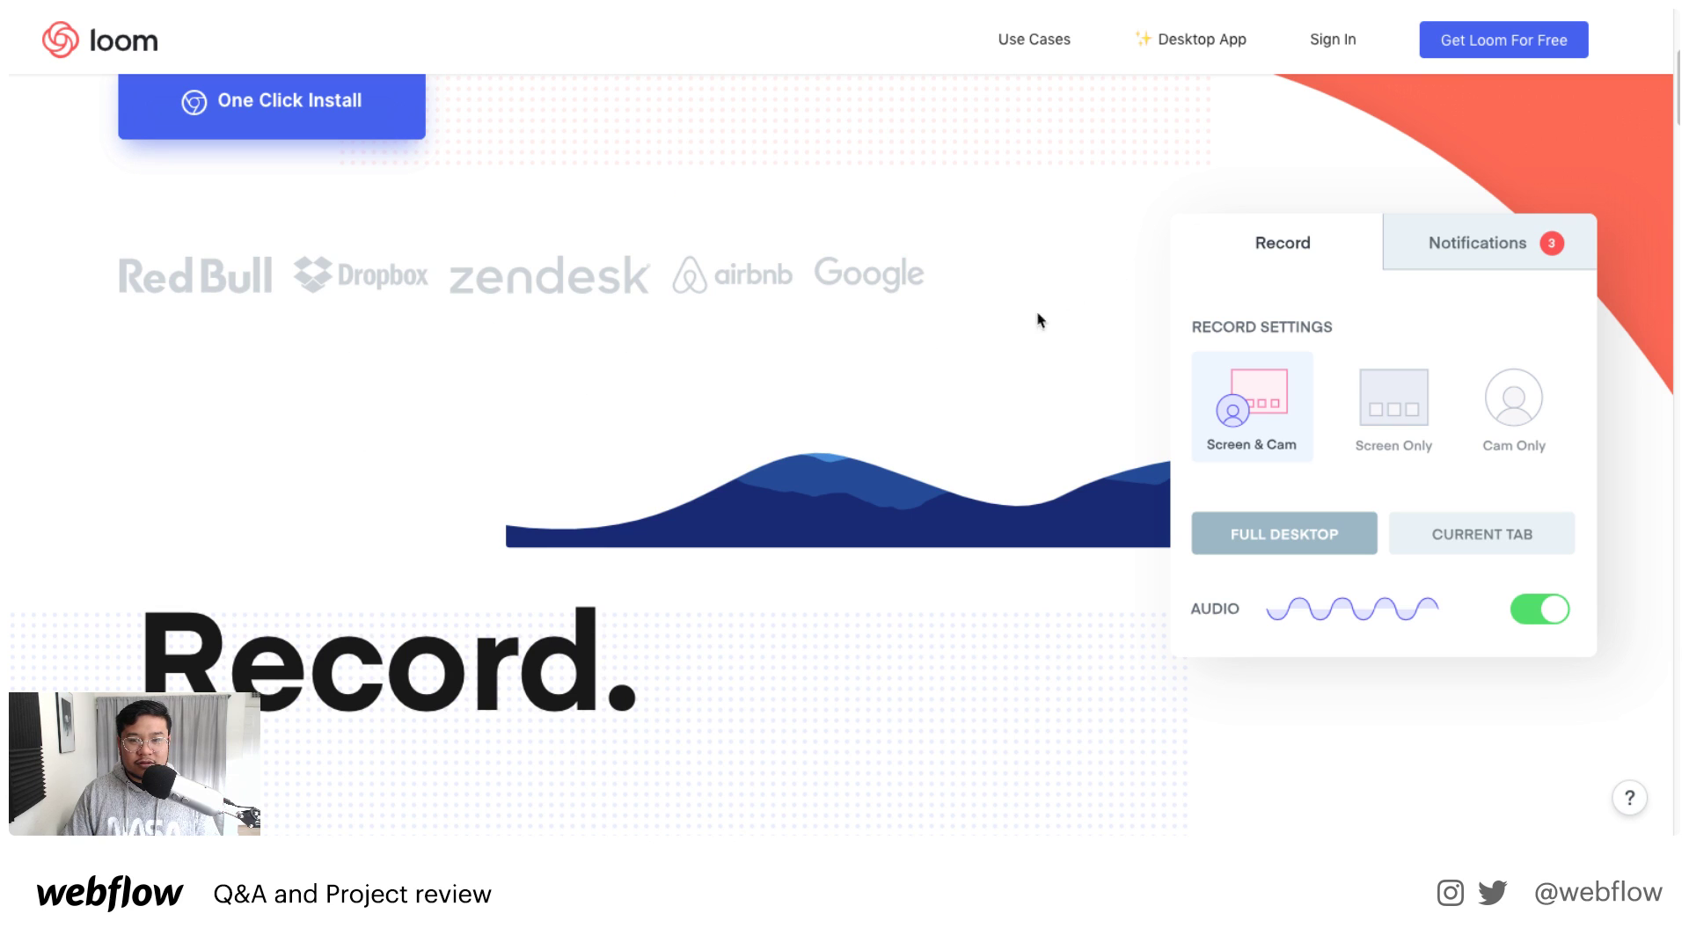
scroll(1002, 396, up, 2)
scroll(1002, 395, up, 2)
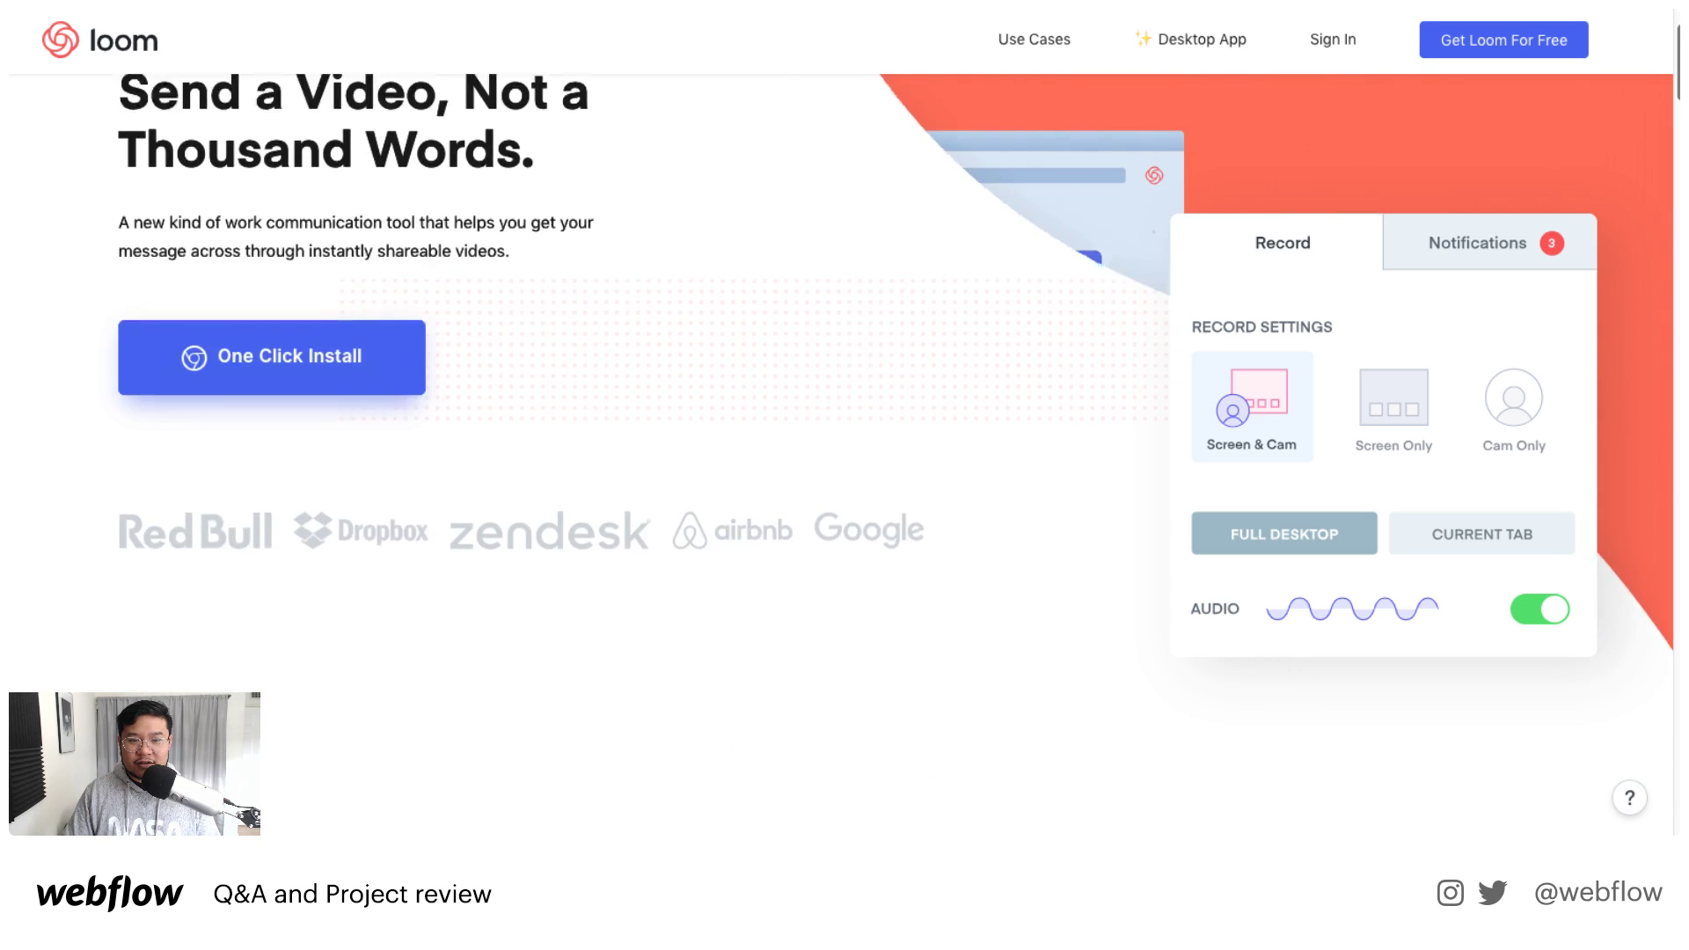
scroll(1002, 396, down, 5)
scroll(844, 396, down, 3)
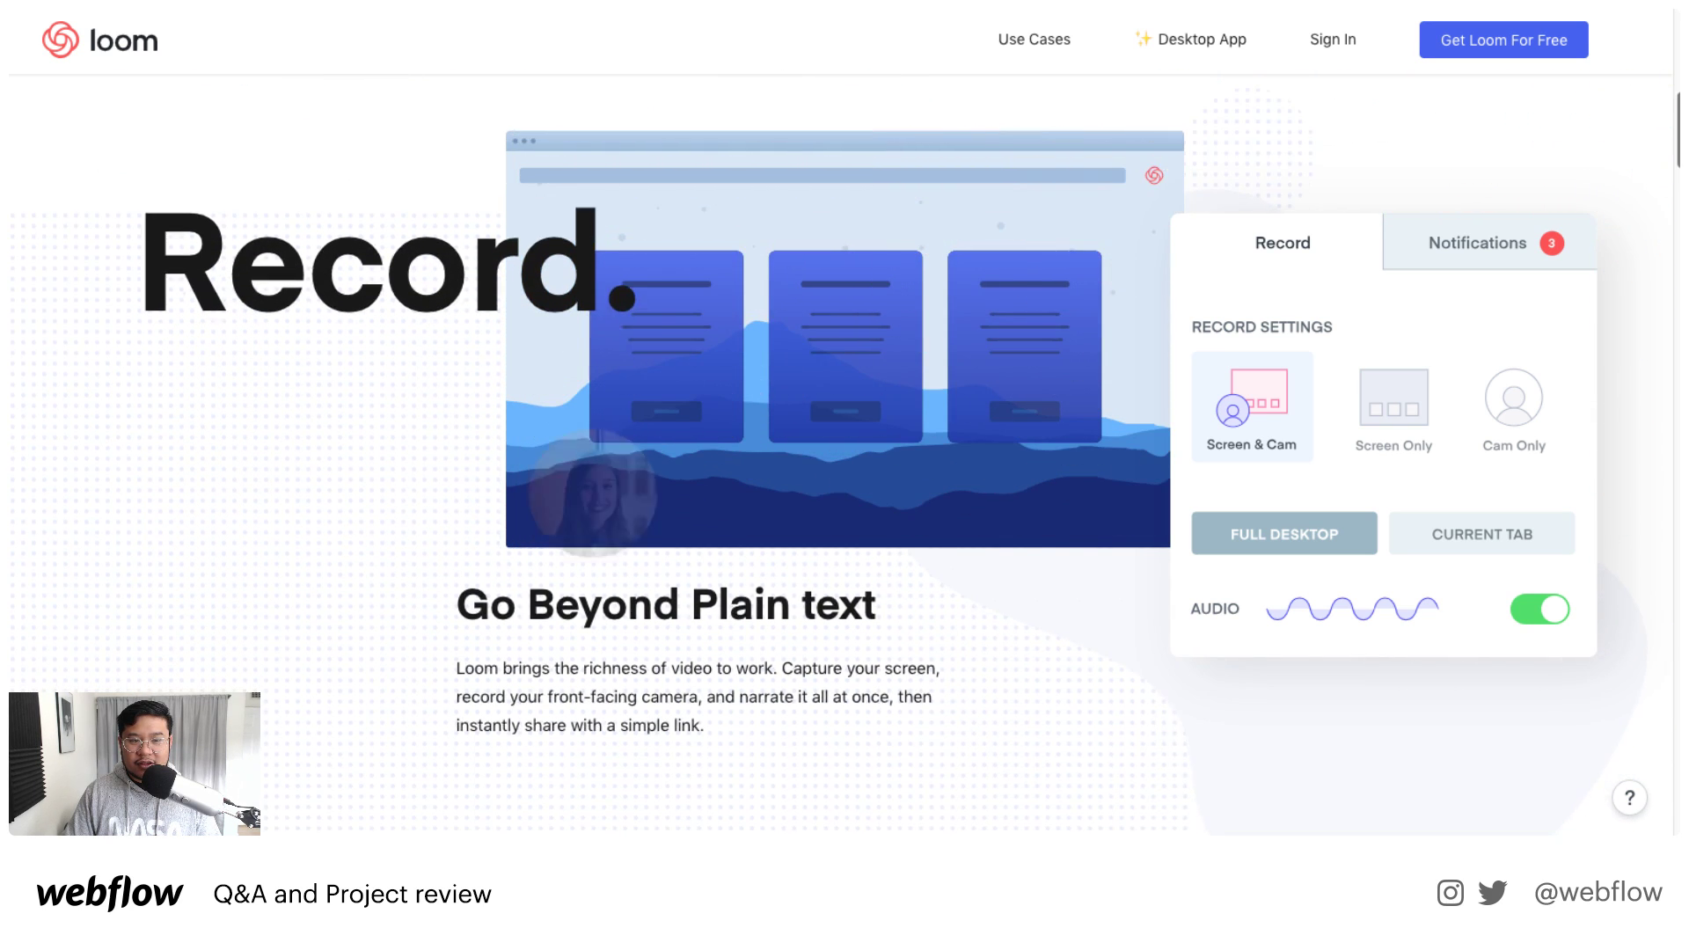
Step: Examine the scroll animation from Loom's Record section through the Share section, and return to the start of the page
scroll(845, 396, down, 3)
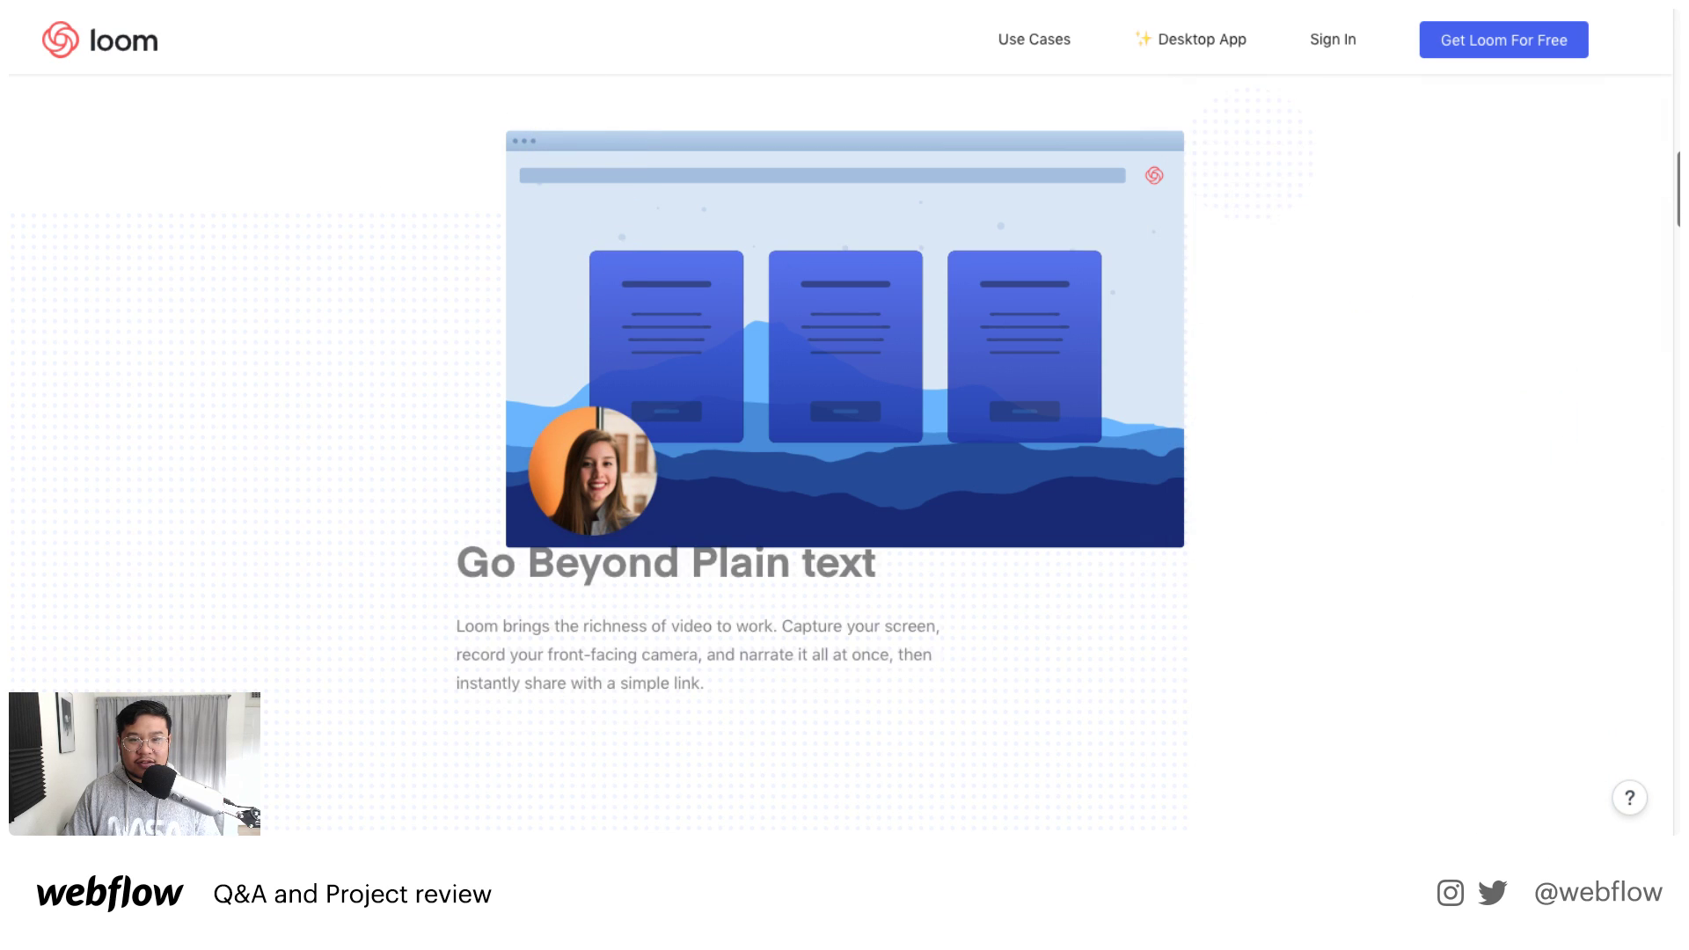
scroll(845, 396, up, 6)
scroll(1647, 171, down, 2)
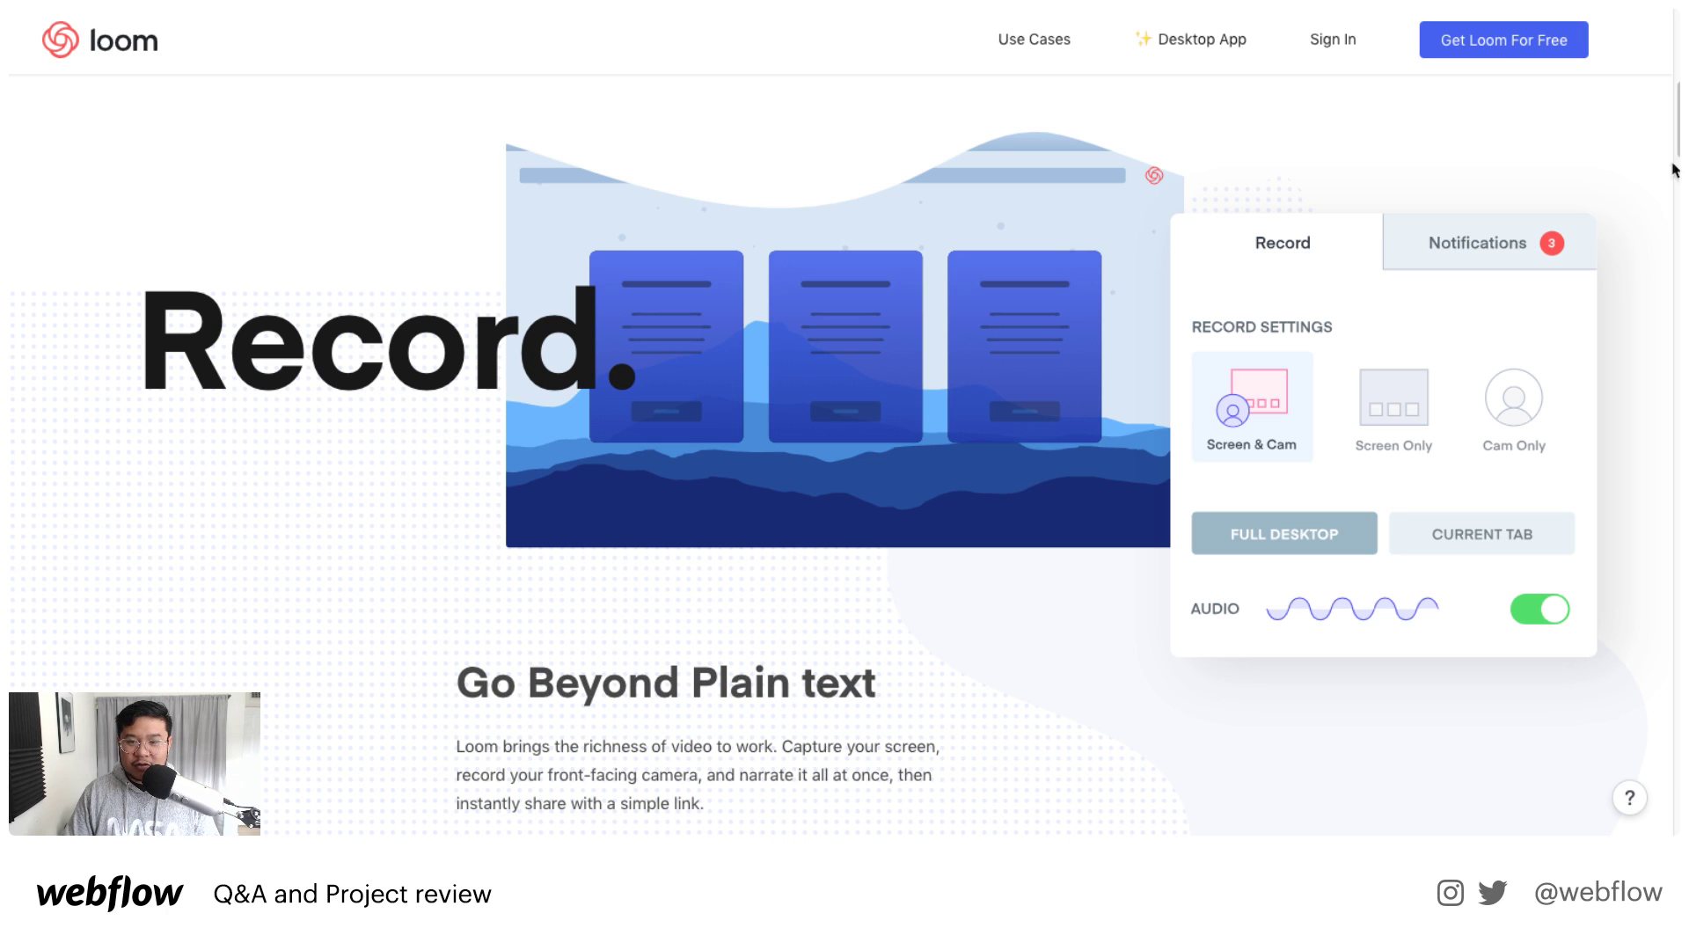
scroll(1647, 171, down, 5)
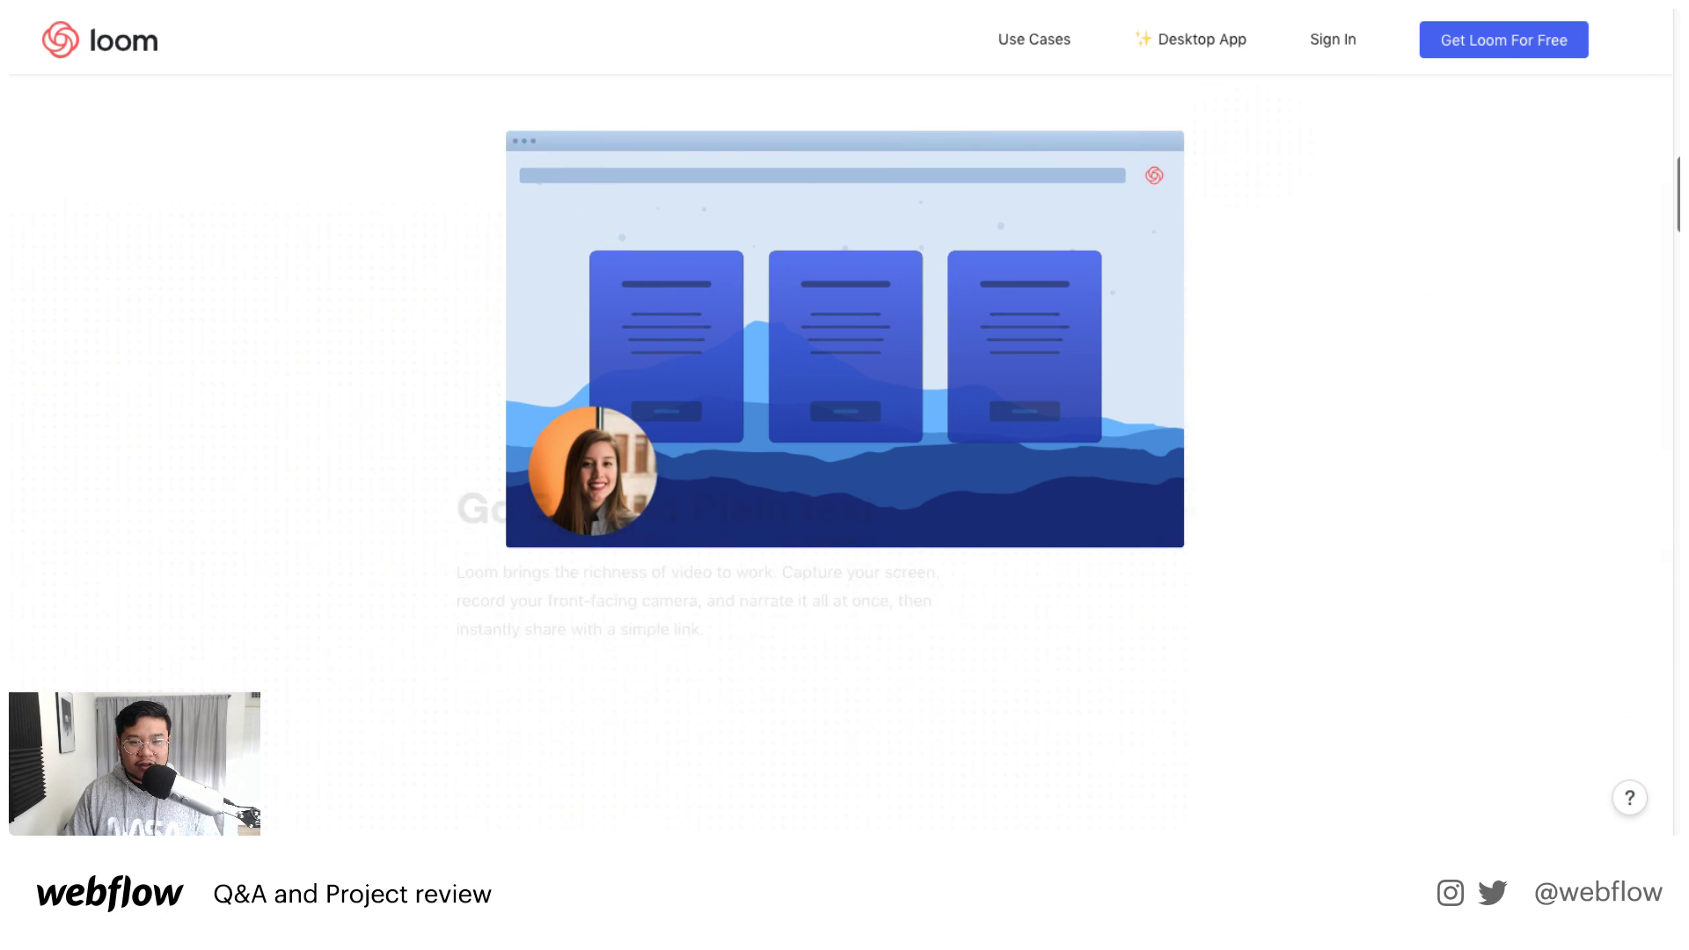
scroll(844, 440, down, 5)
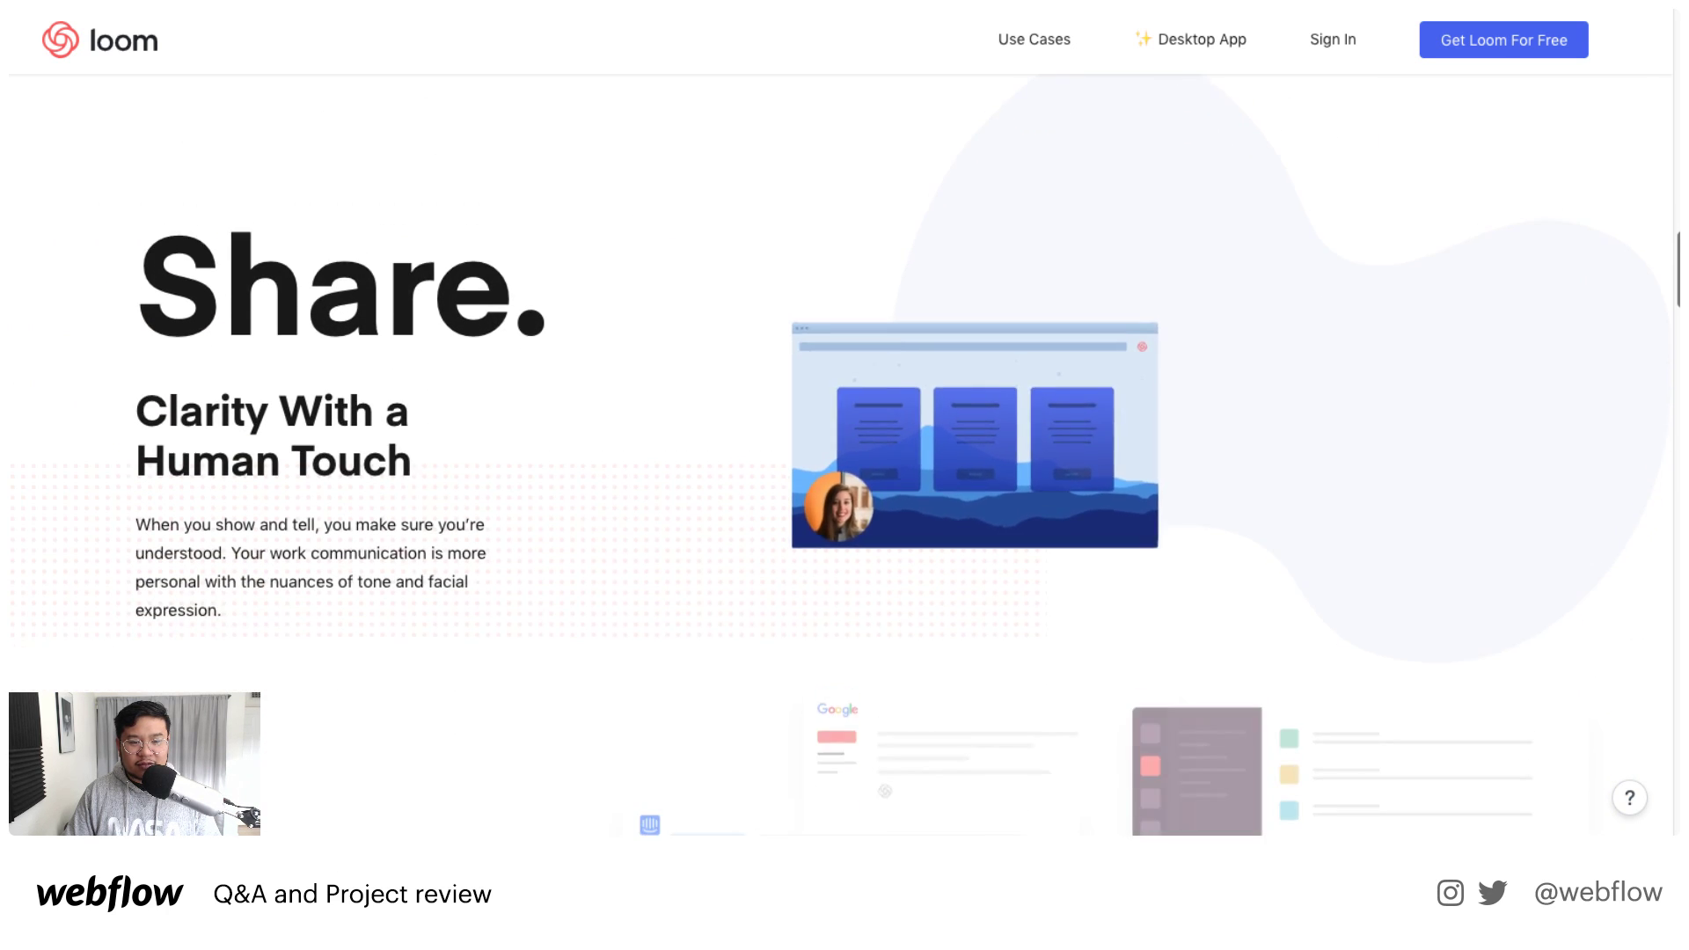
scroll(844, 440, down, 5)
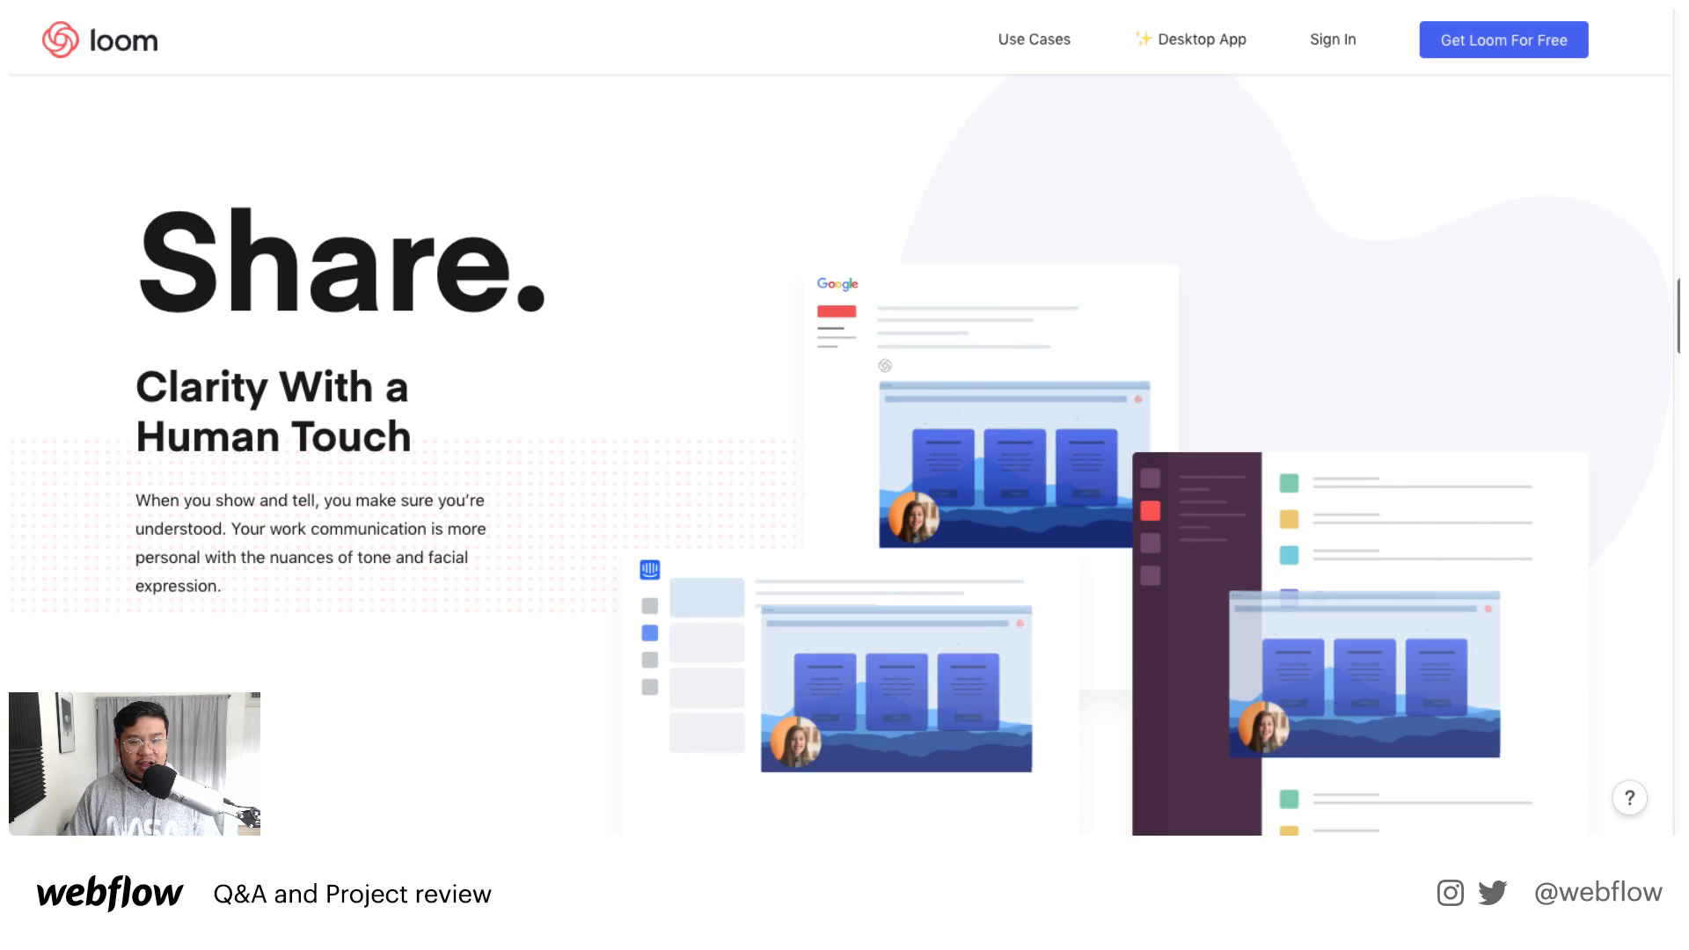
scroll(845, 440, down, 5)
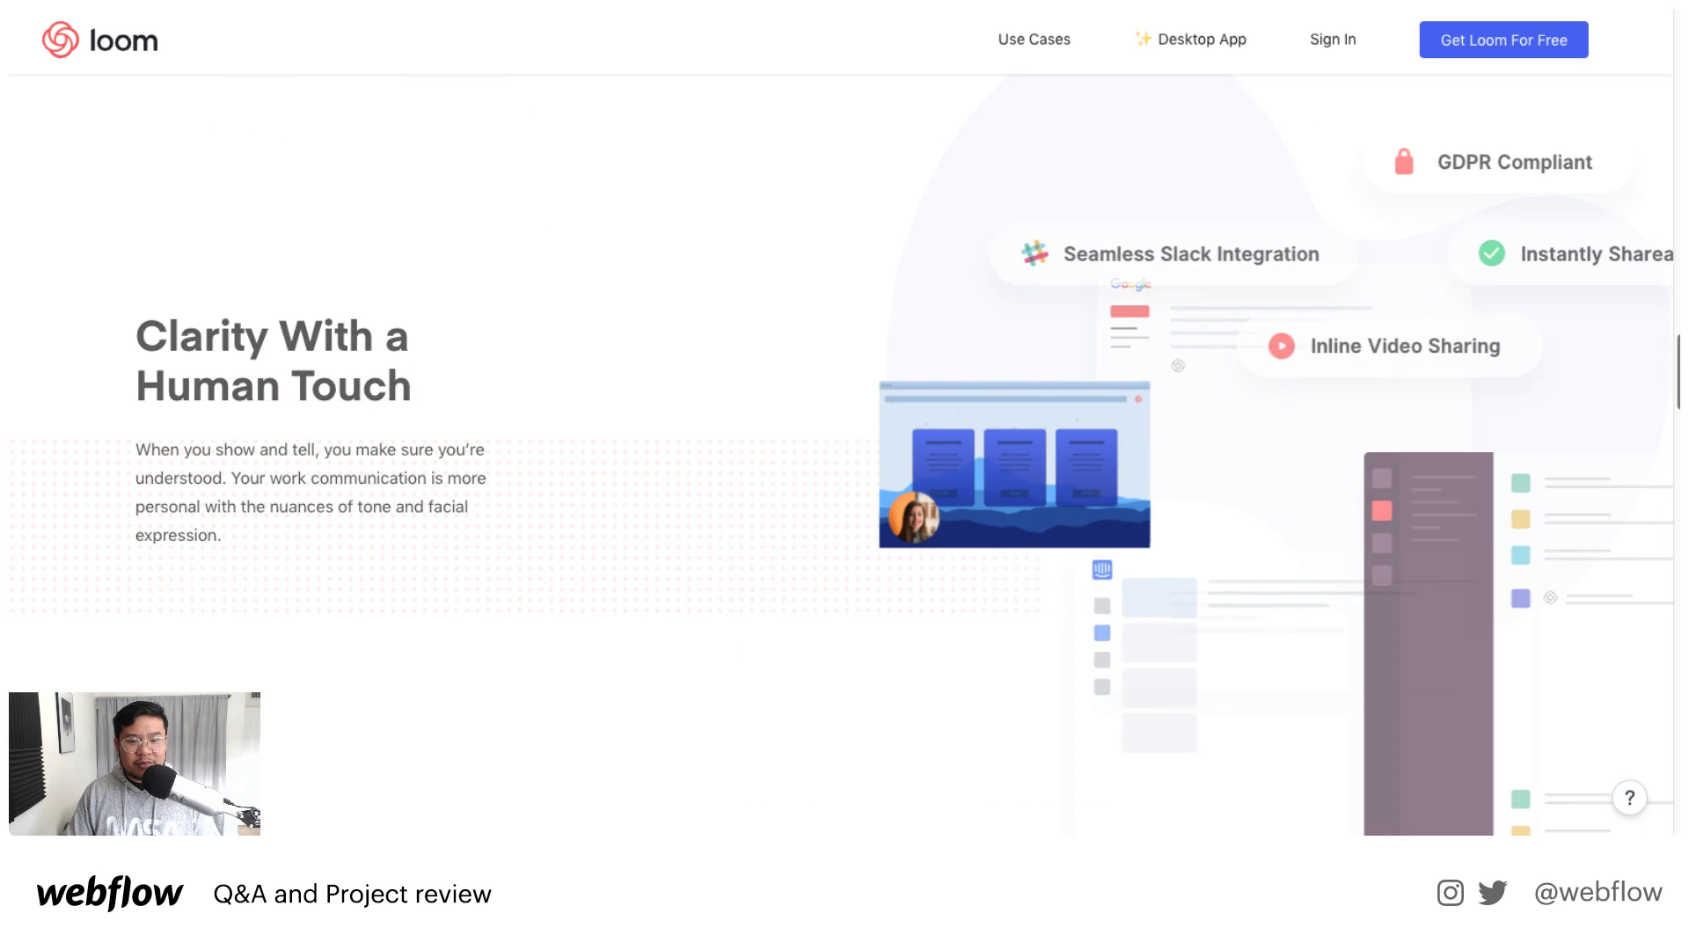
drag(1676, 413, 1654, 16)
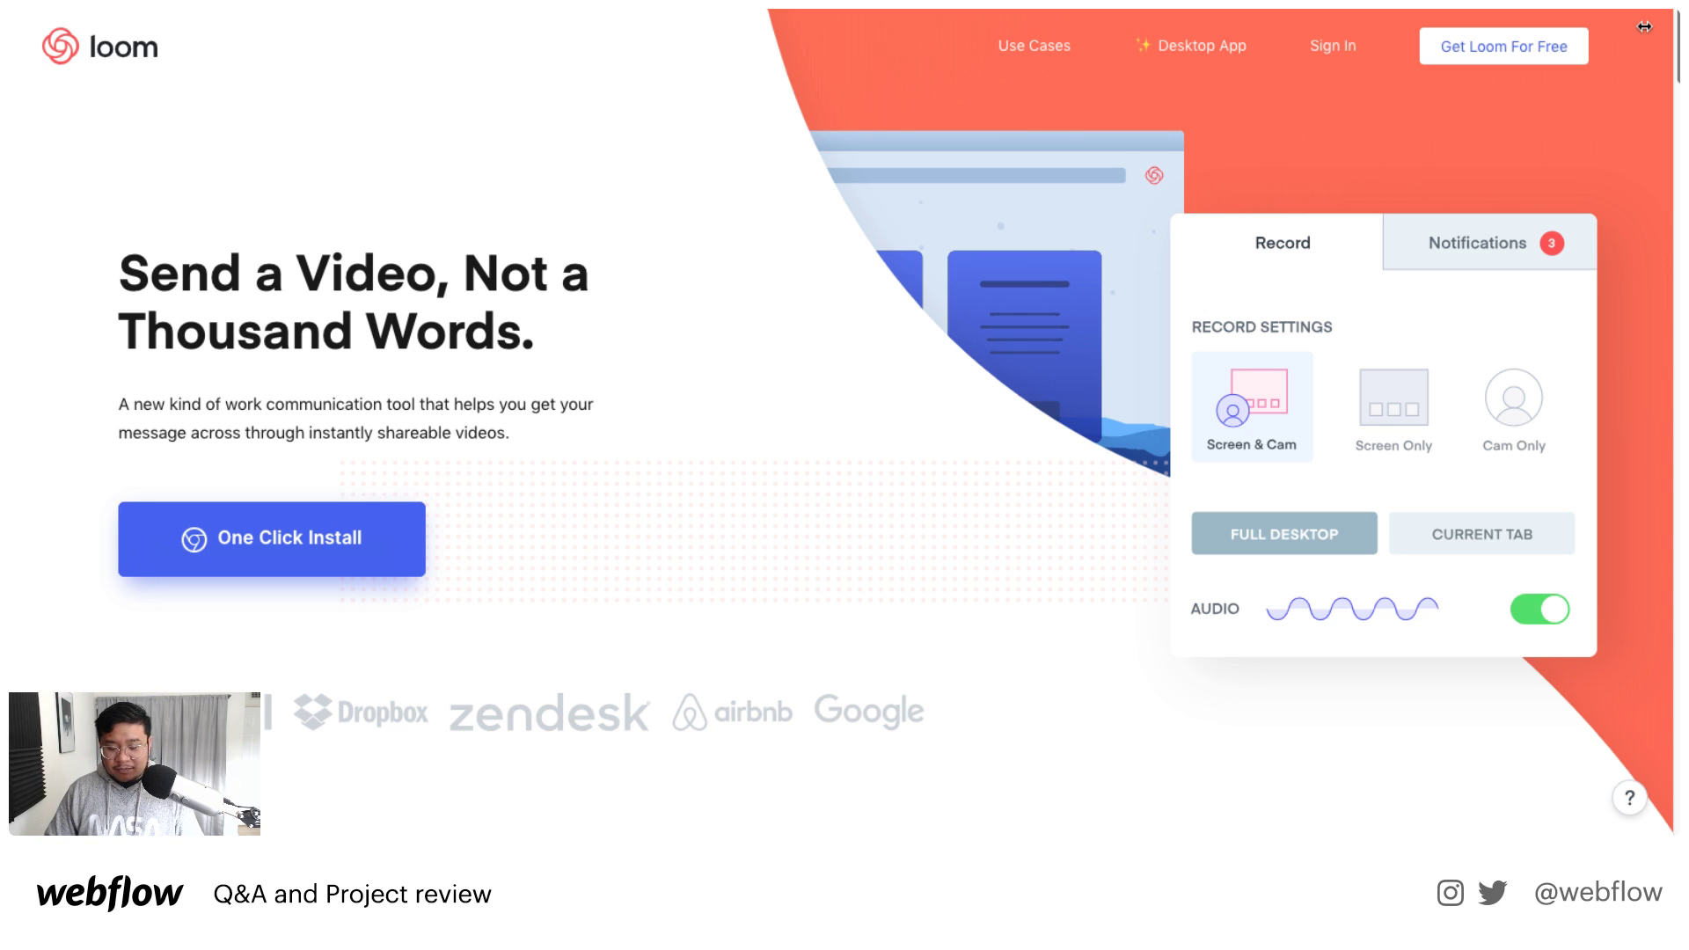
drag(1644, 27, 1606, 17)
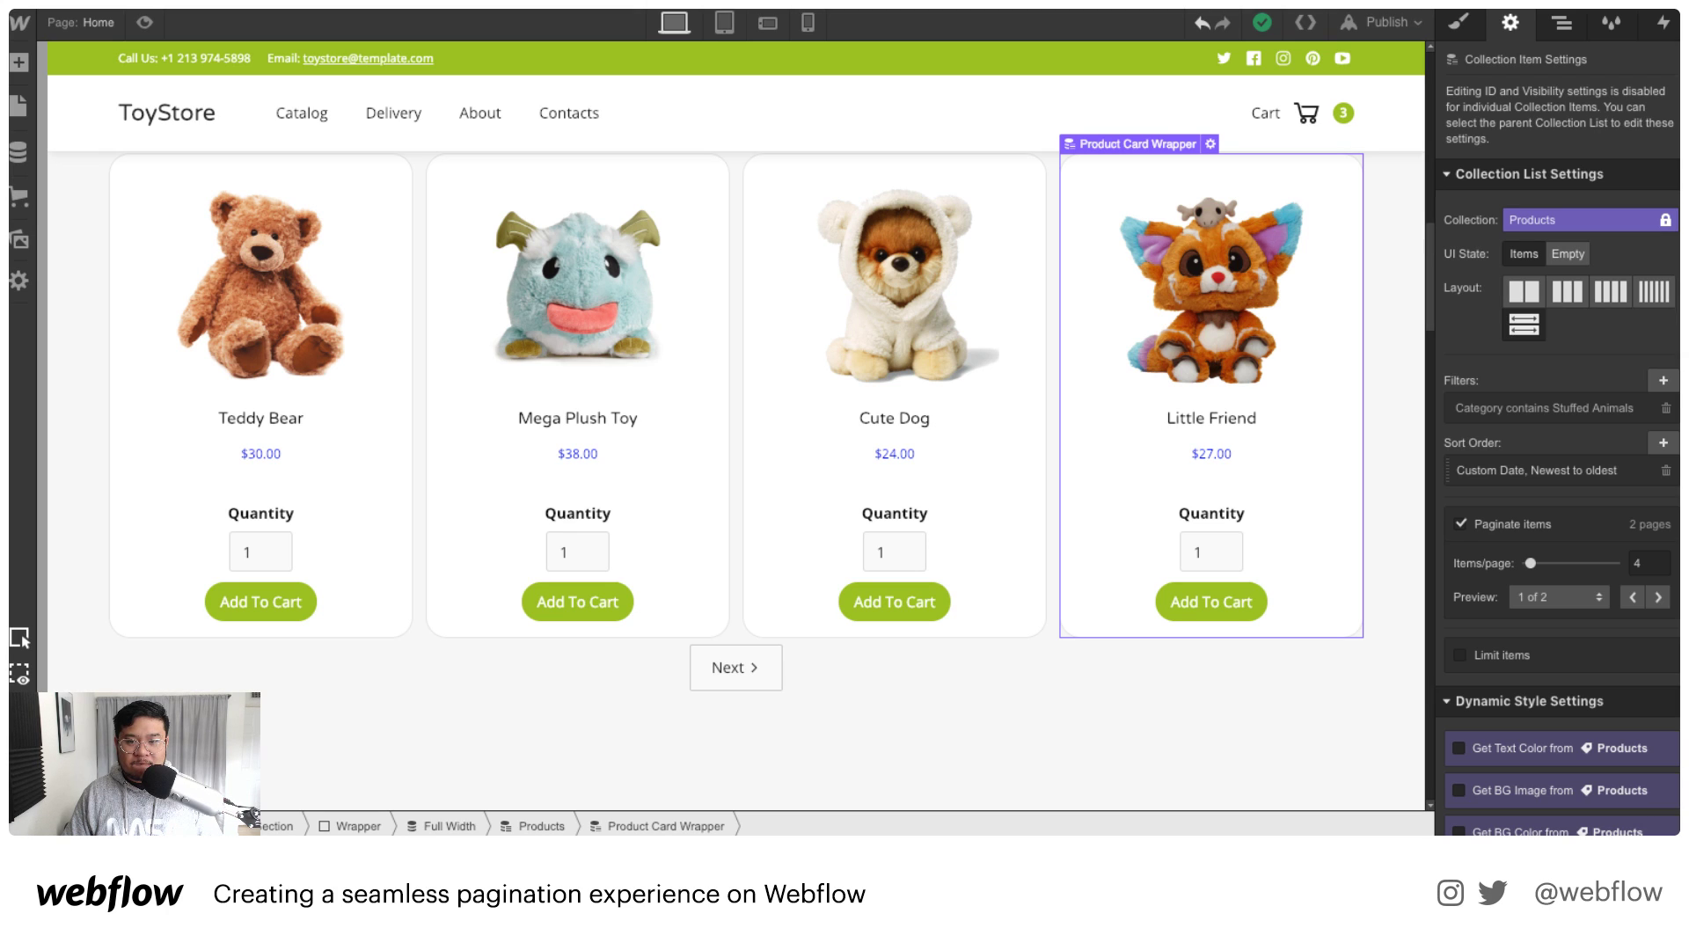
Step: Locate the Stuffed Animals list's Next and Previous pagination elements in the page's element hierarchy
click(734, 668)
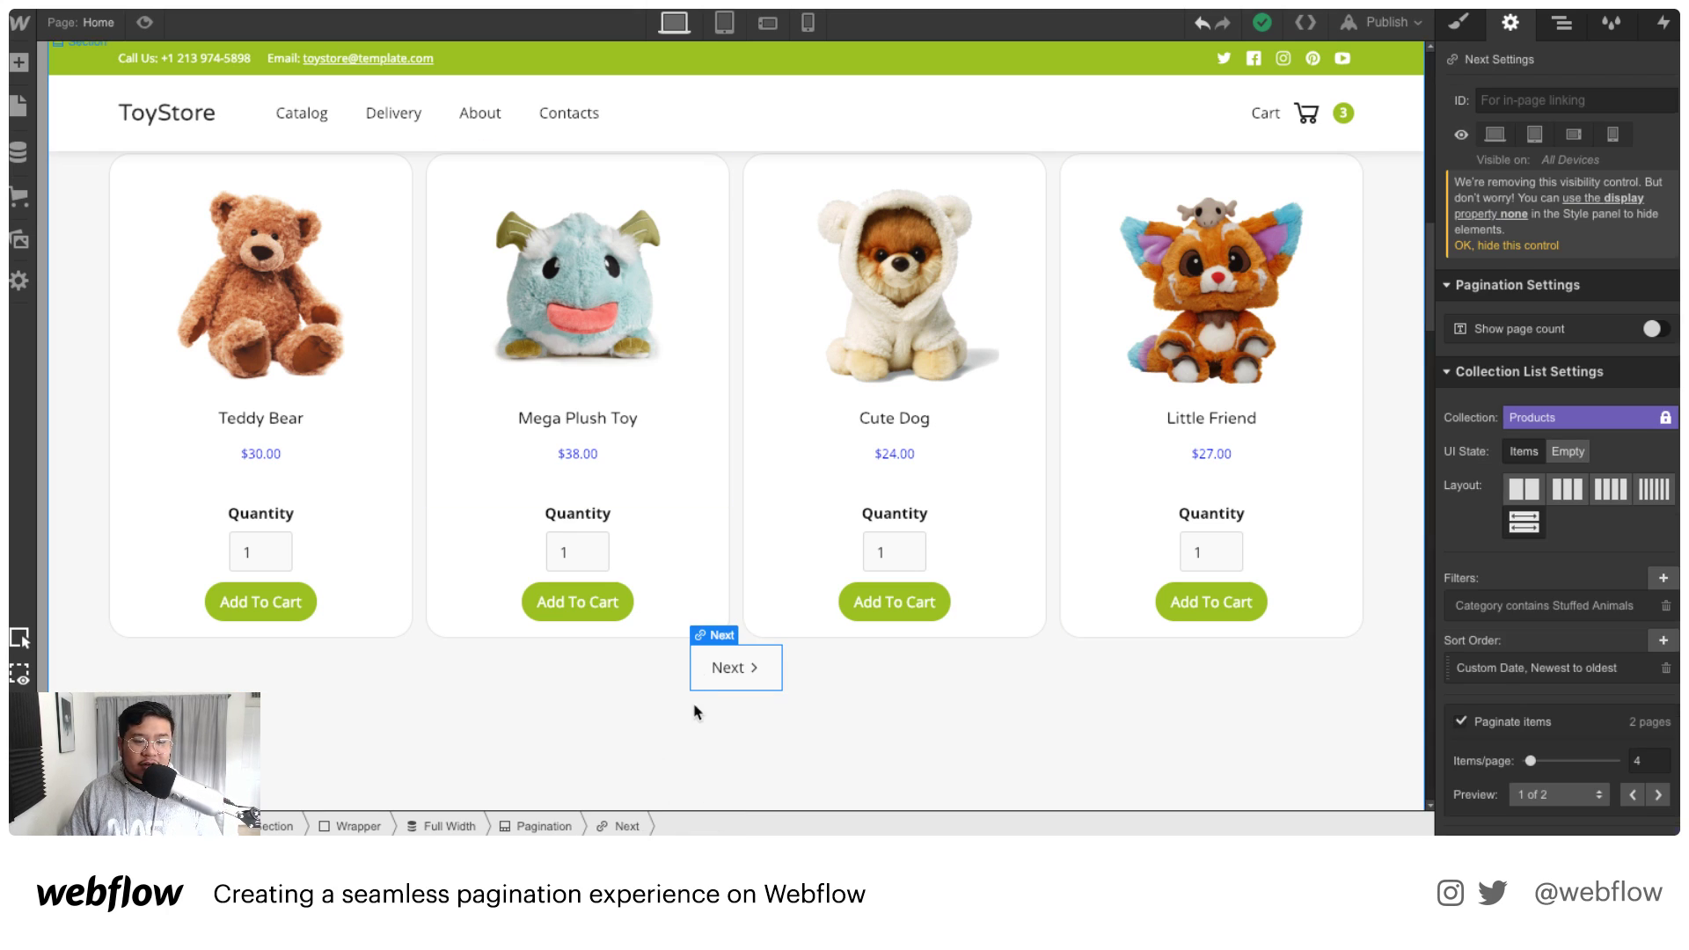
click(1562, 24)
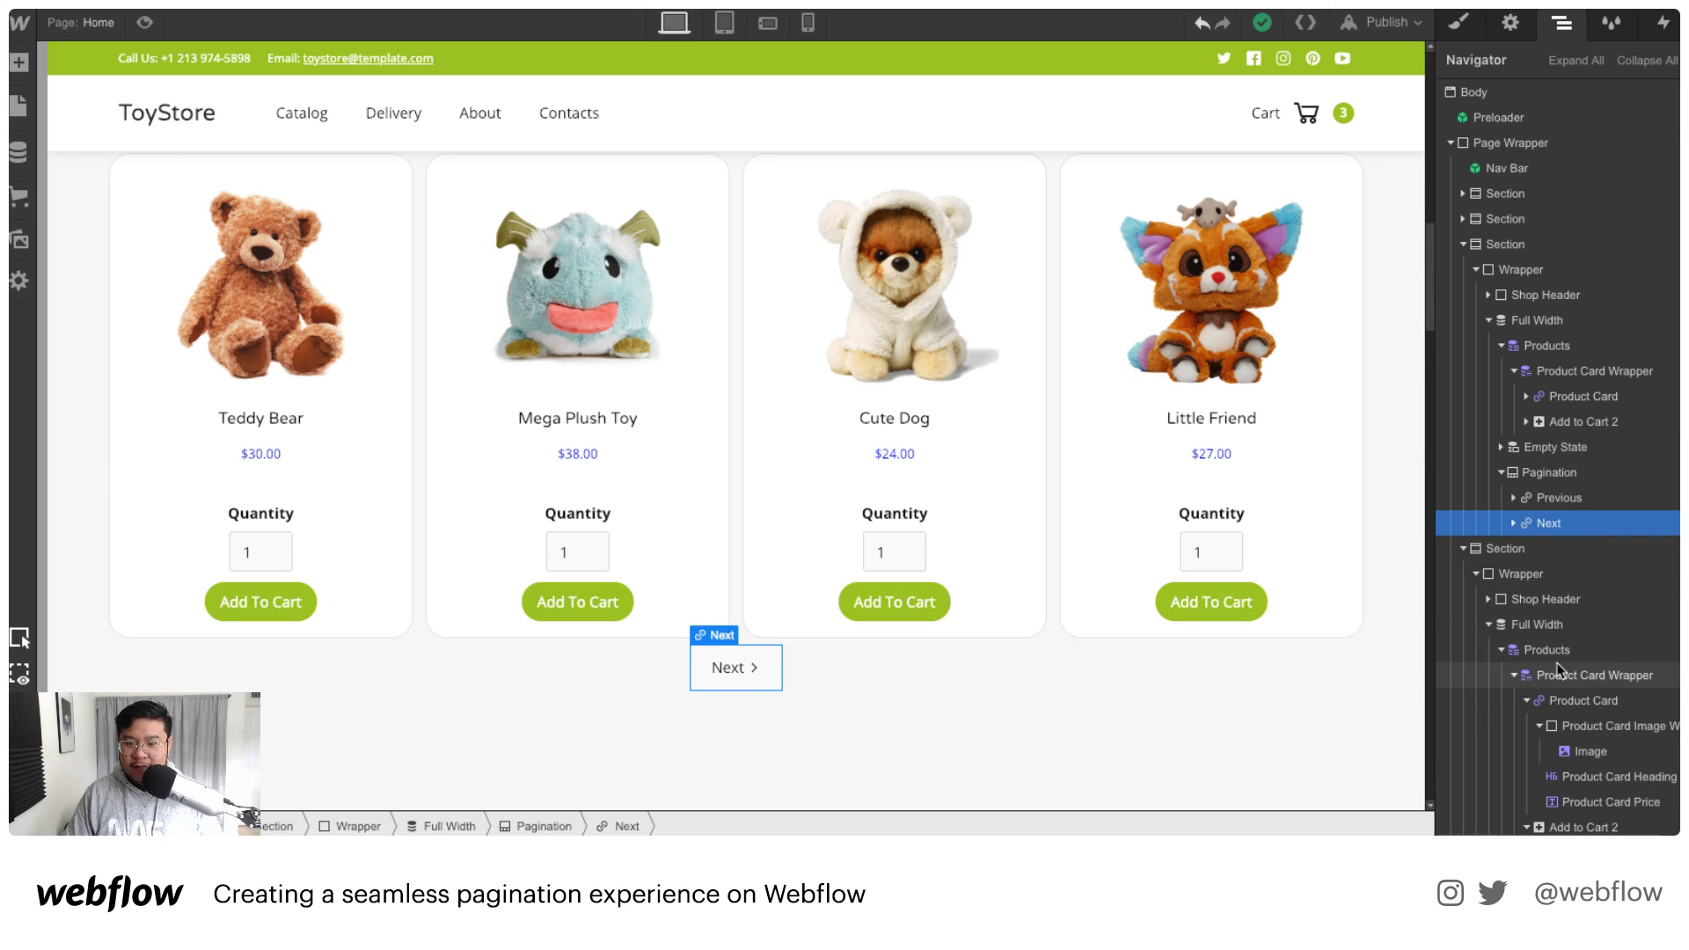
click(1560, 498)
click(1555, 522)
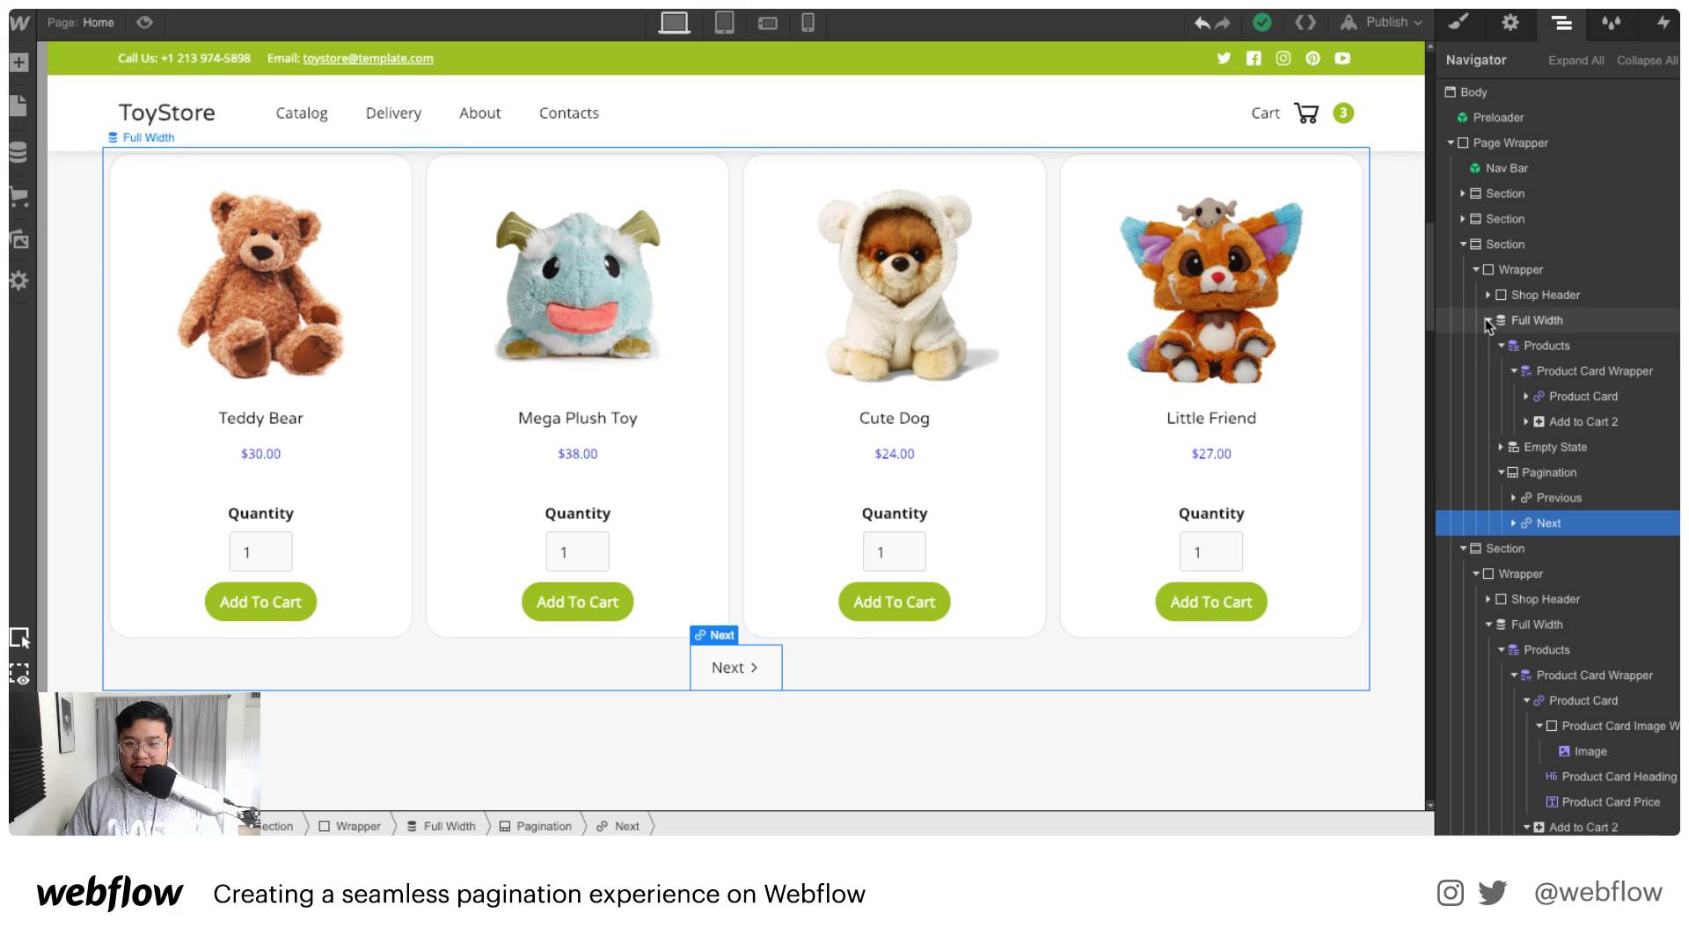
Step: Collapse the Pagination and Products branches of the Stuffed Animals list in the element hierarchy and inspect the Pagination element
click(1502, 473)
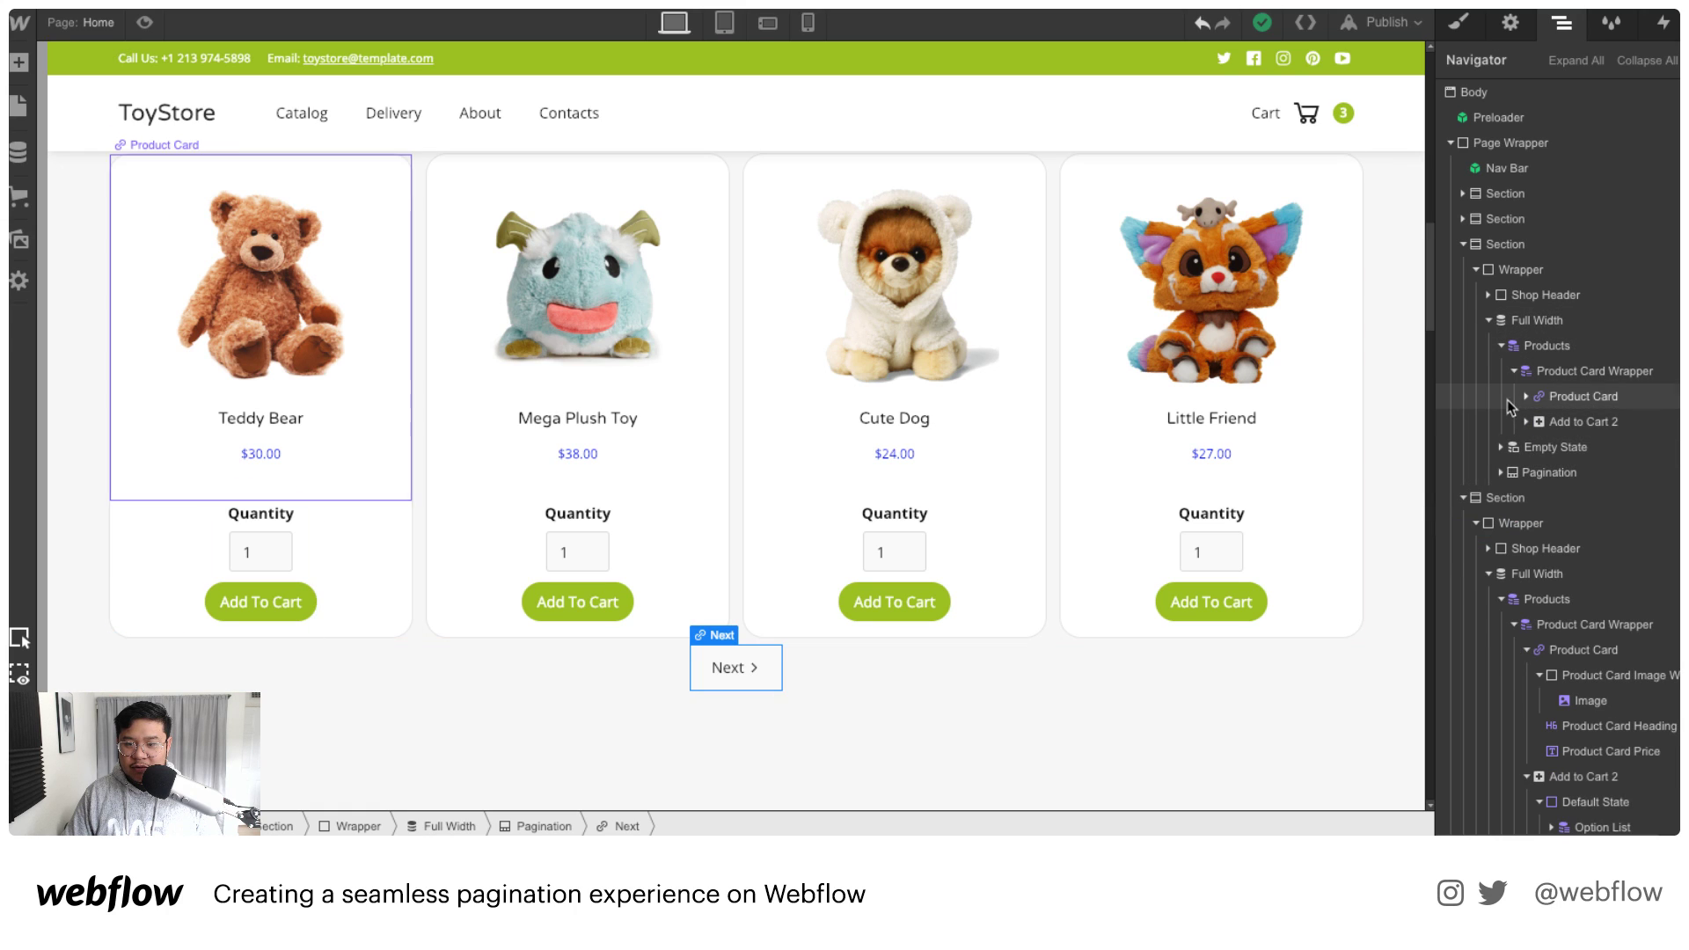
click(1502, 346)
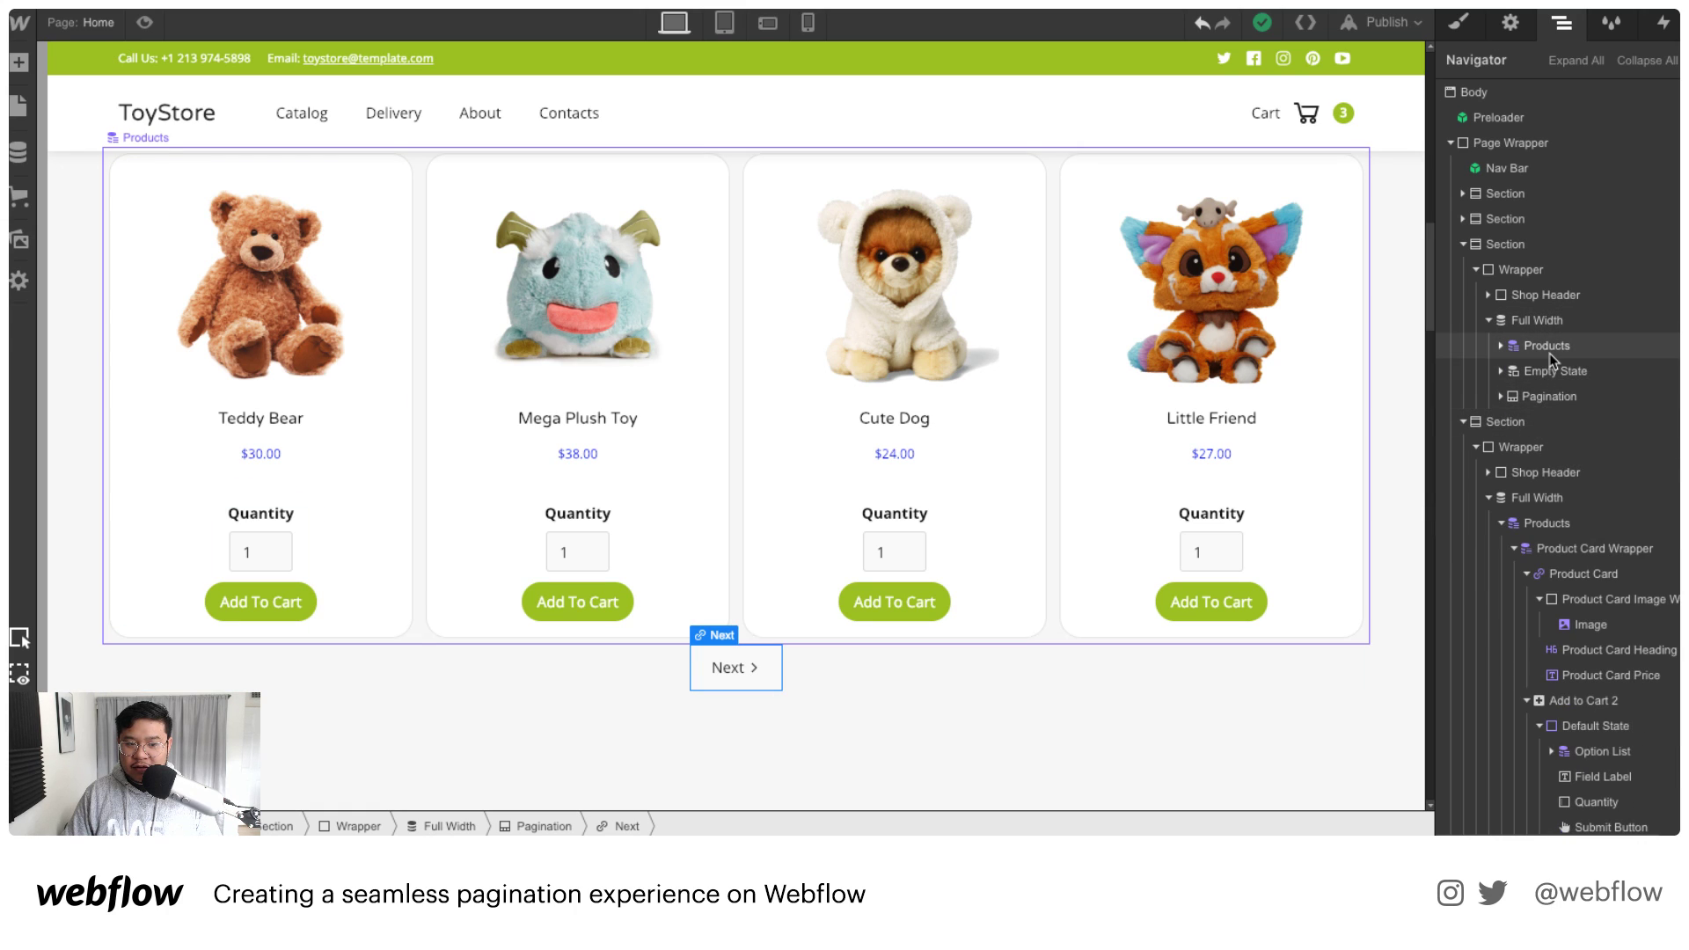
click(1542, 396)
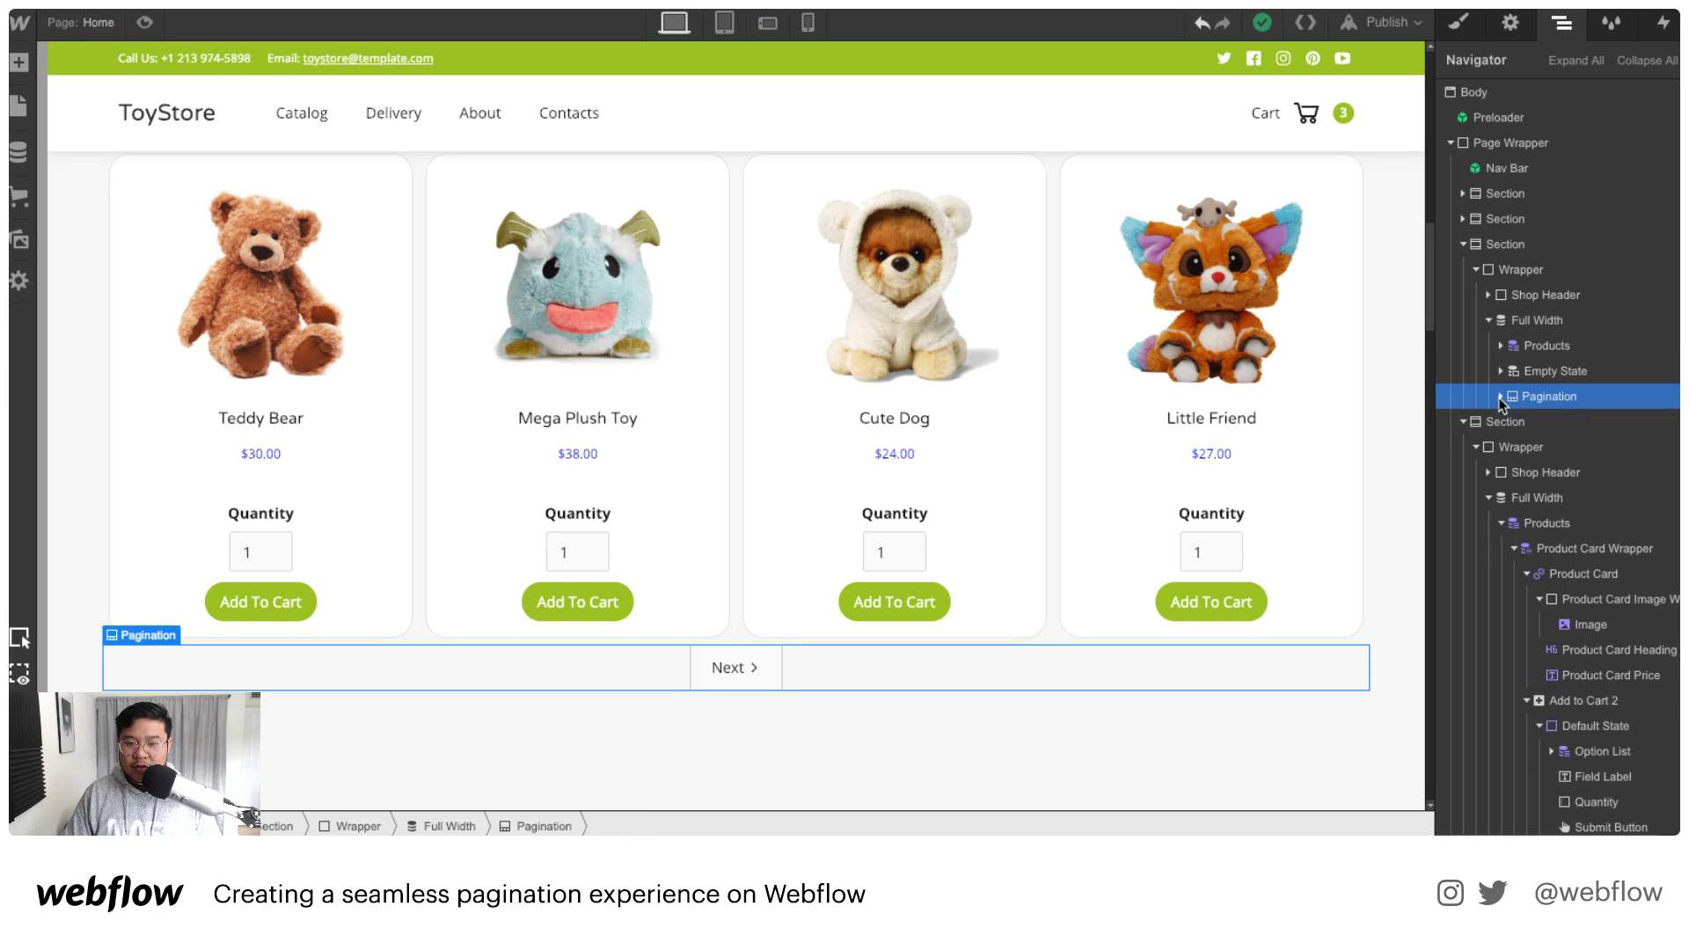
click(1501, 397)
click(1501, 397)
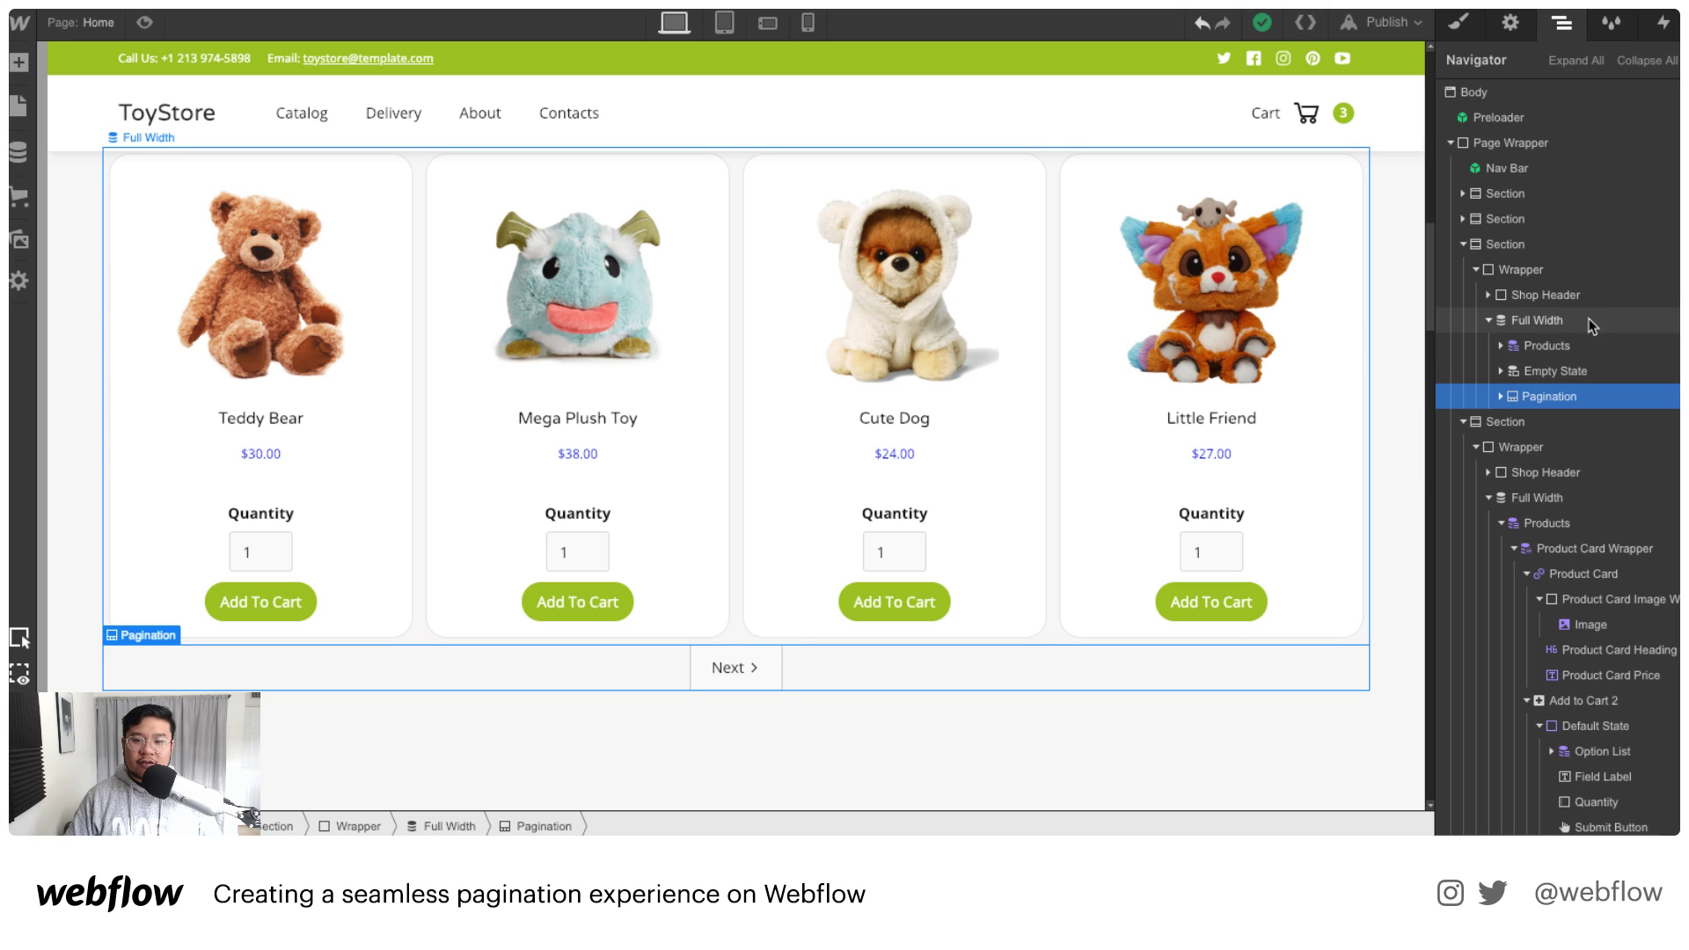
Step: Give the Pagination element a Mouse Click (Tap) trigger whose first click starts a new timed animation named "change page"
click(1566, 348)
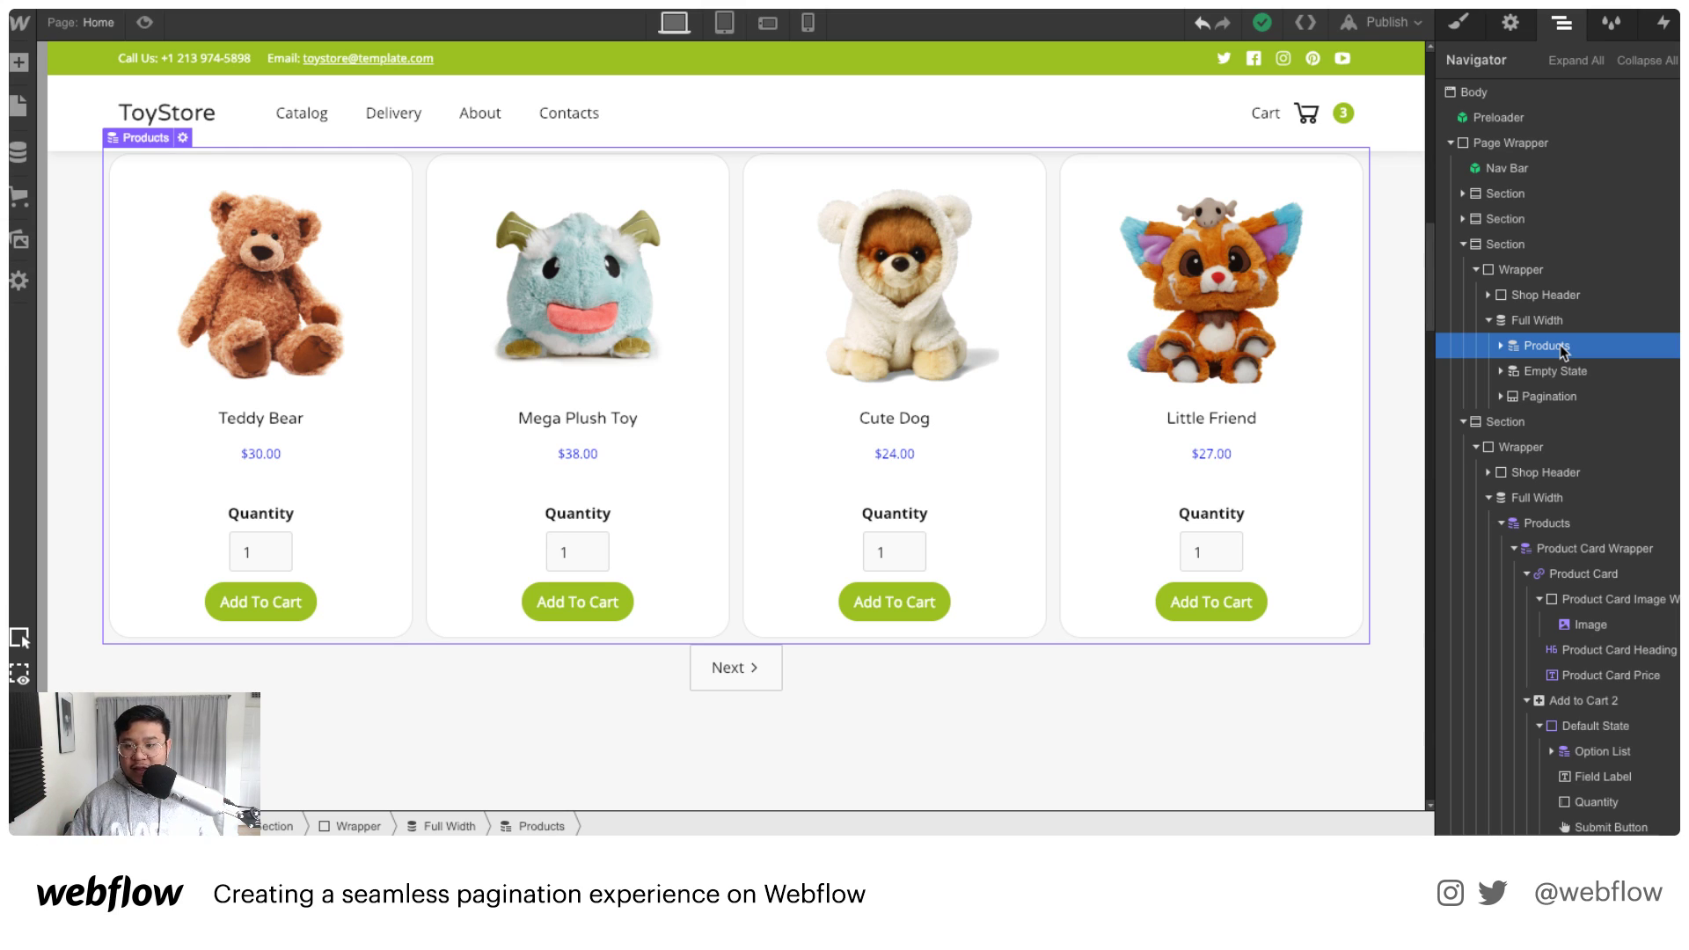
click(1547, 397)
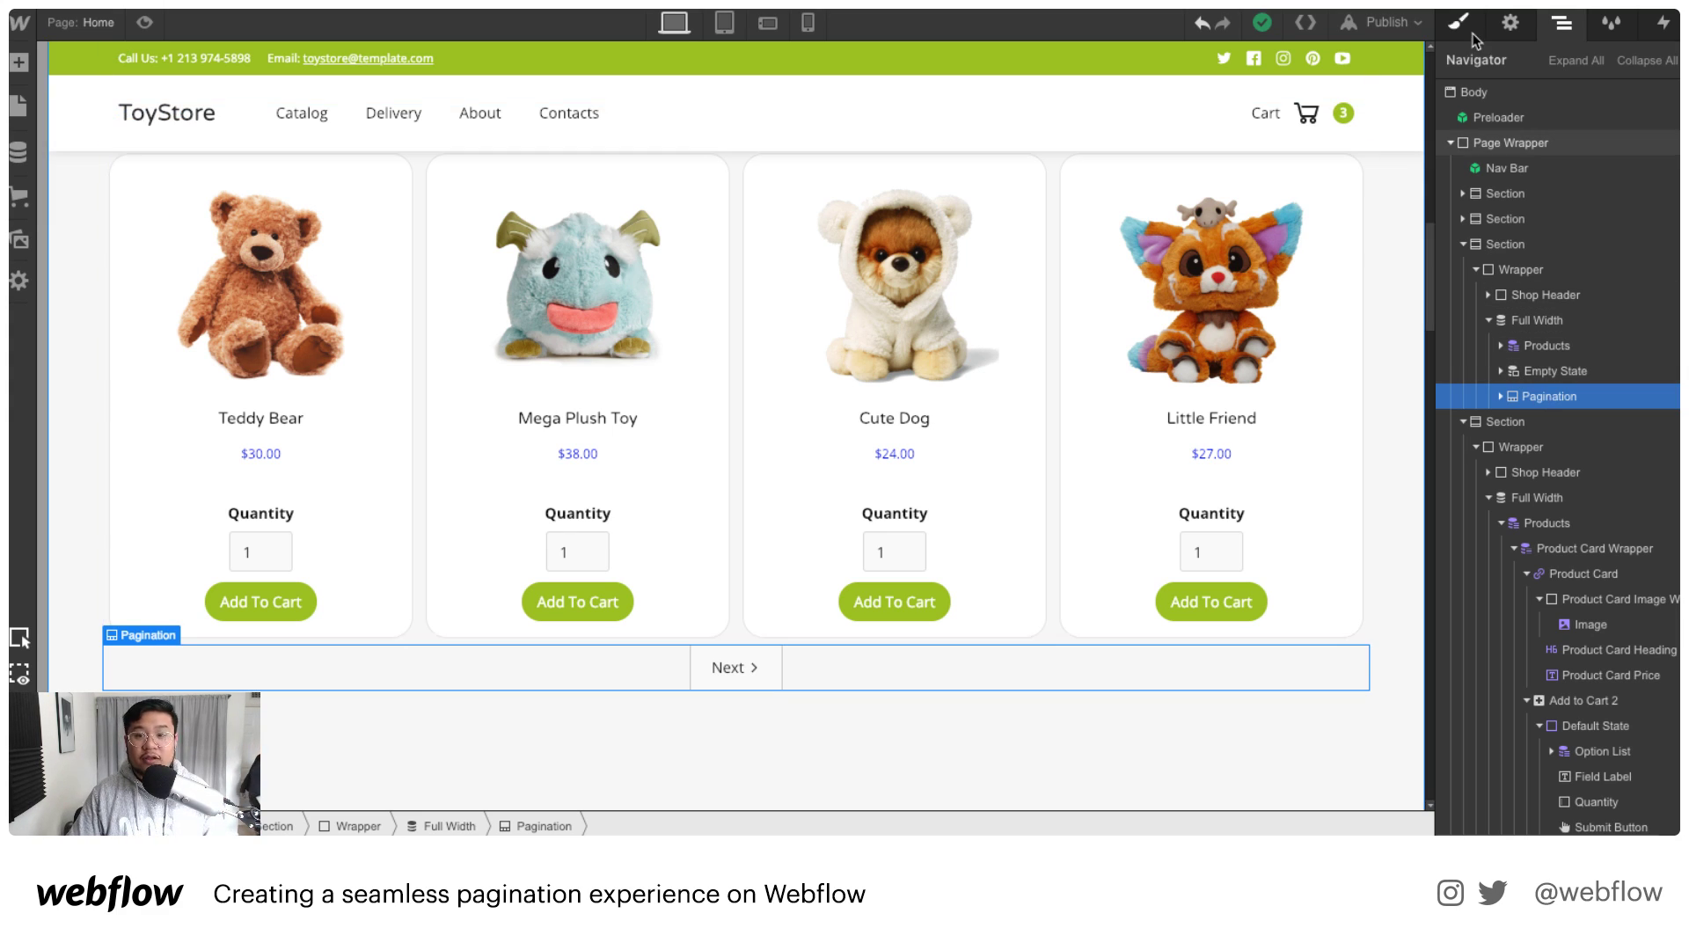
click(1663, 22)
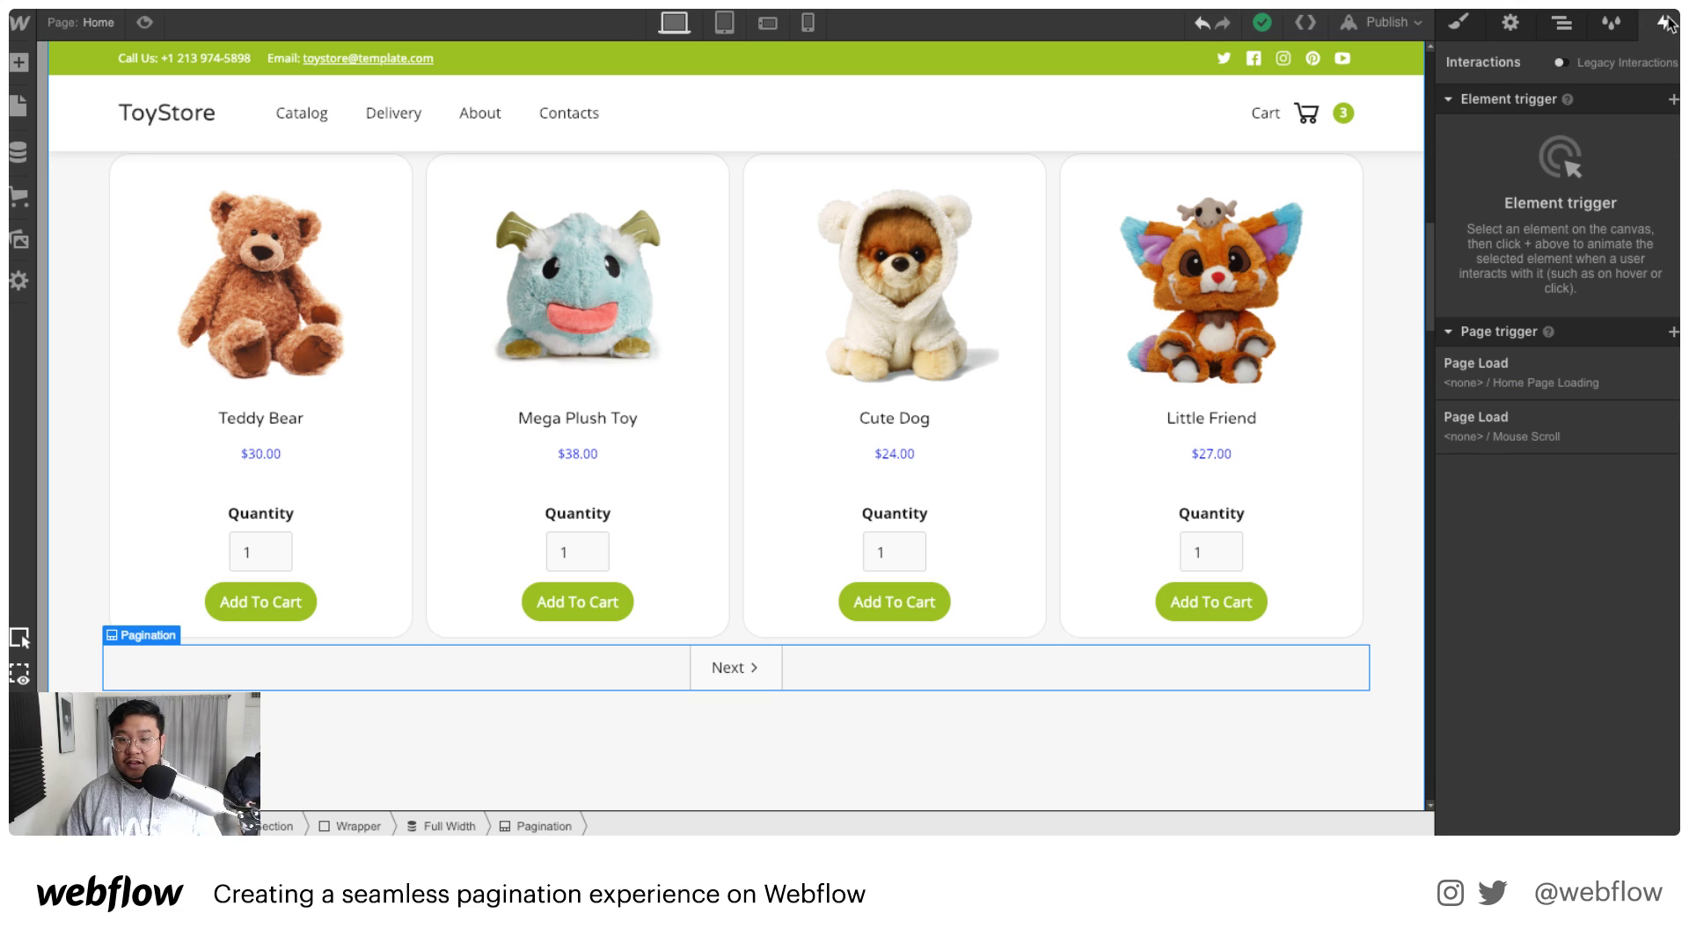
click(1674, 99)
click(1500, 130)
click(1561, 210)
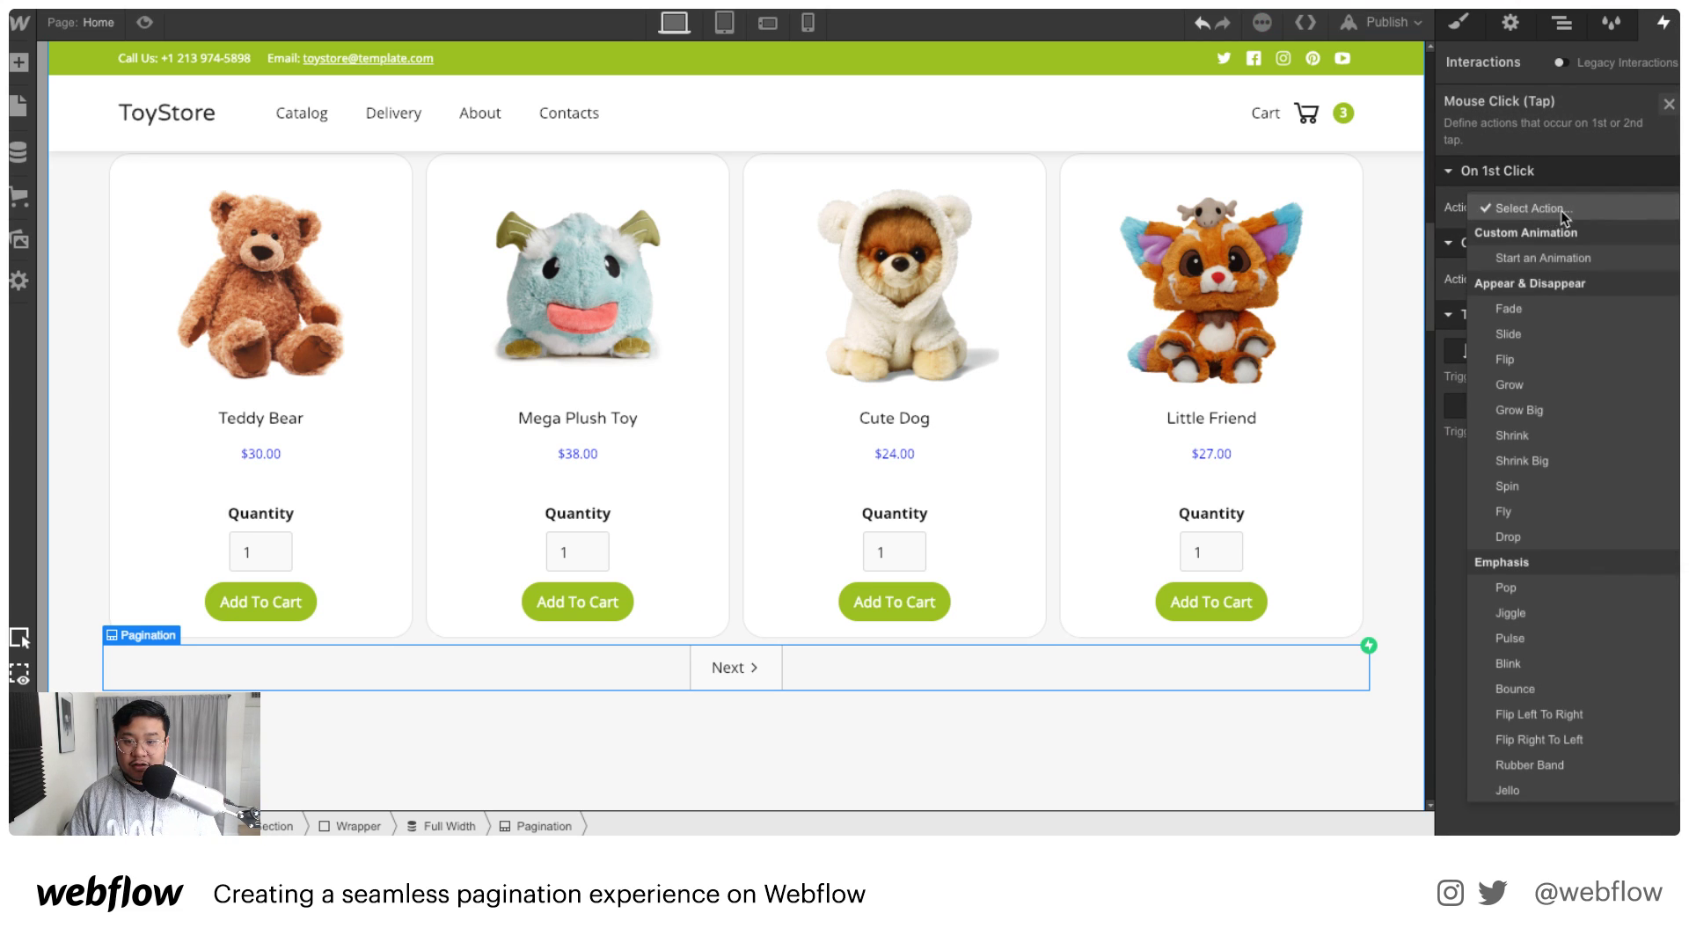
click(1549, 264)
click(1667, 240)
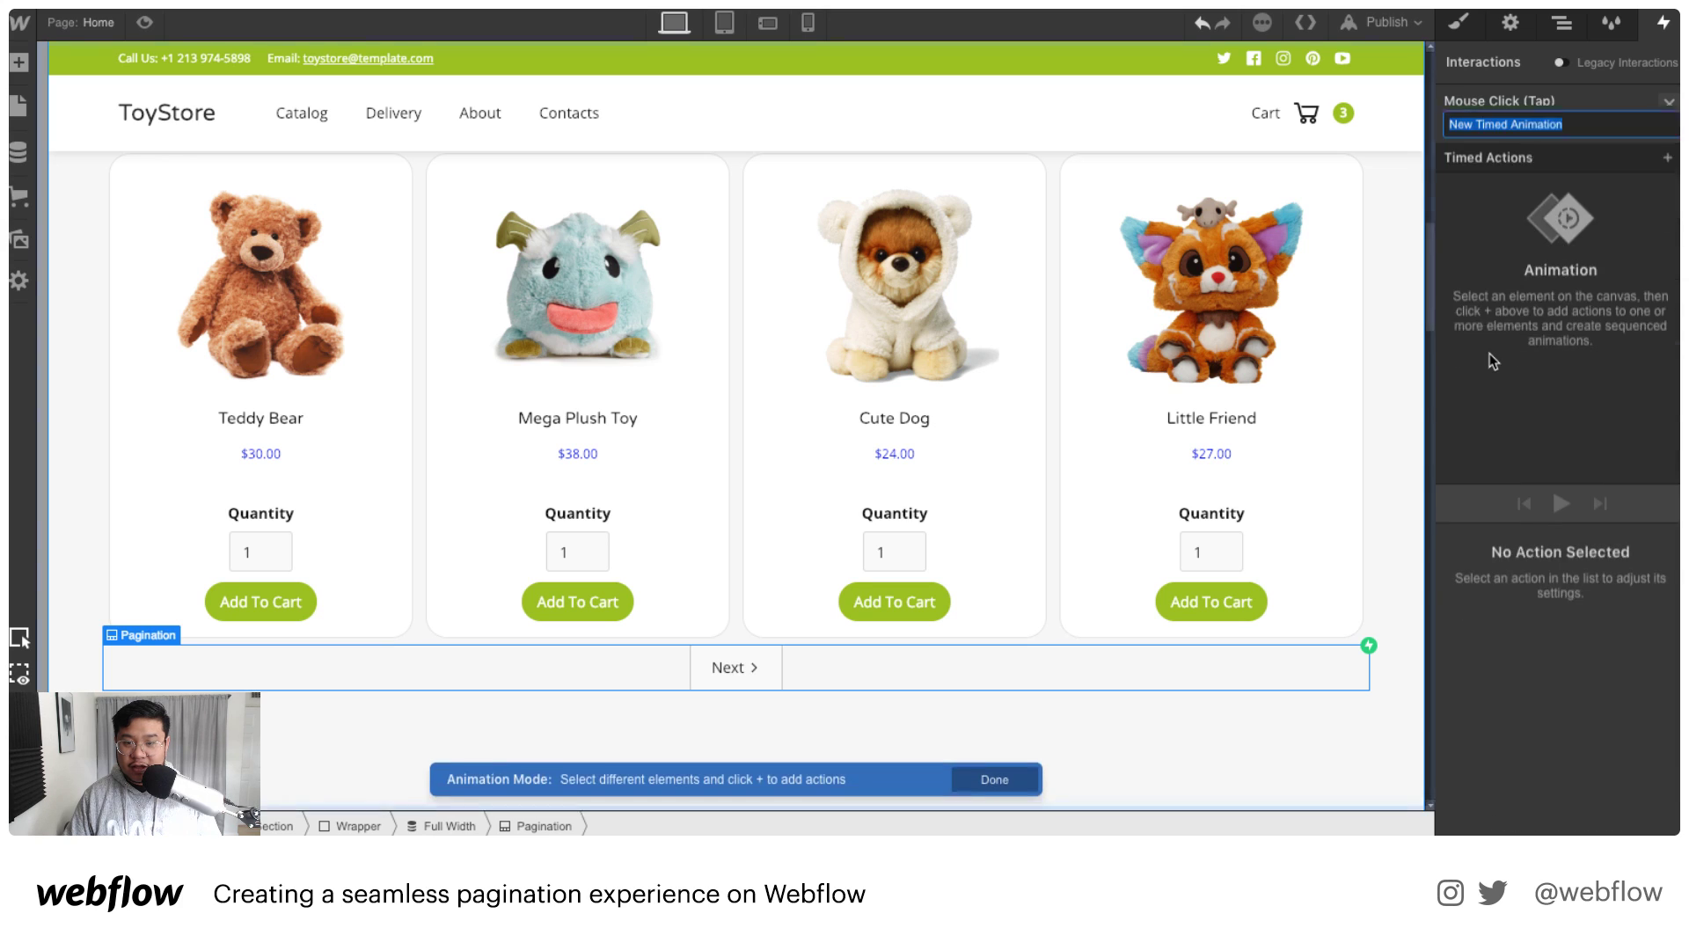
text(change page)
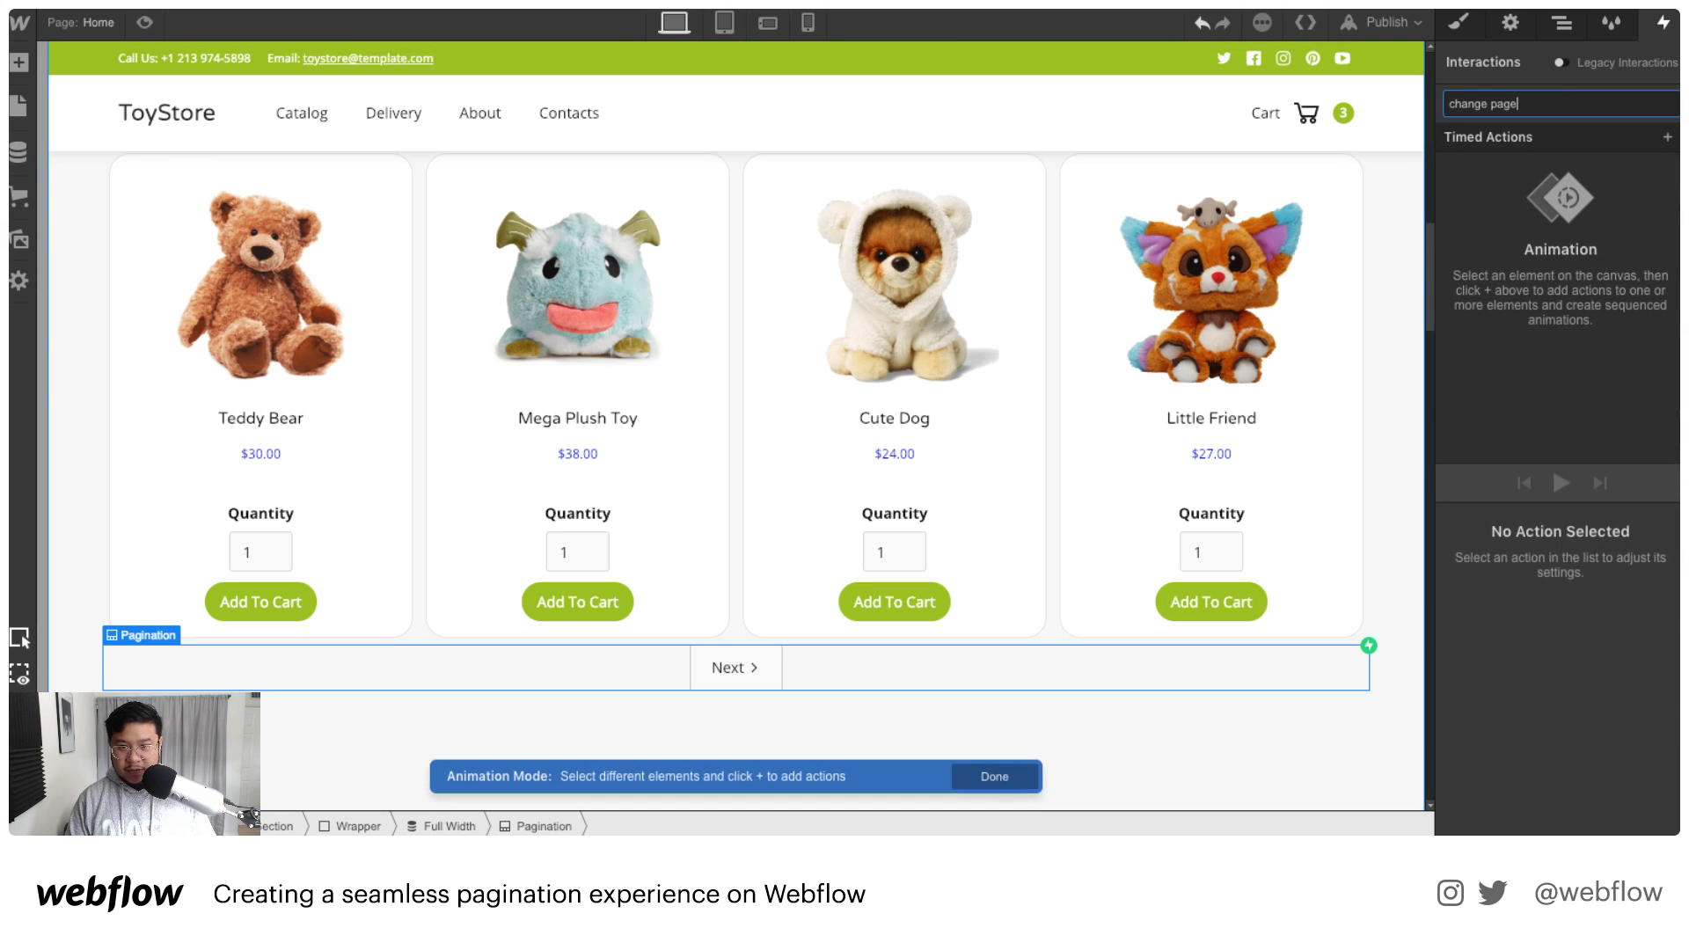
Step: Add an Opacity action for the Products list to the change page animation, with opacity set to 0%
click(1562, 23)
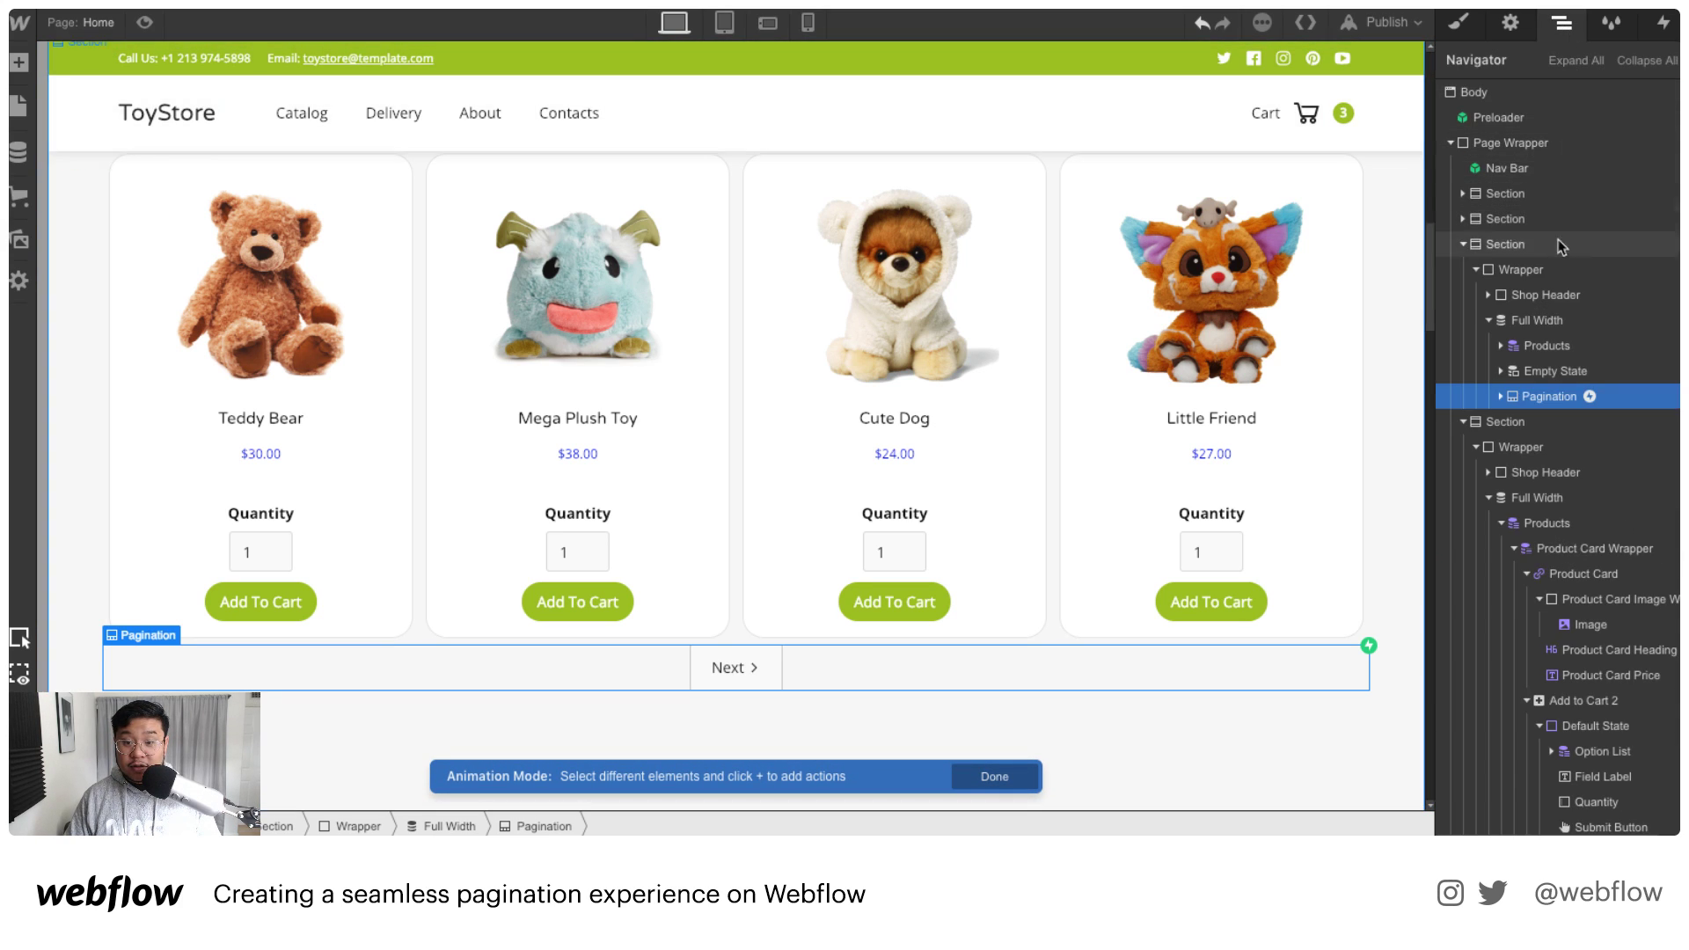
click(1547, 344)
click(1665, 24)
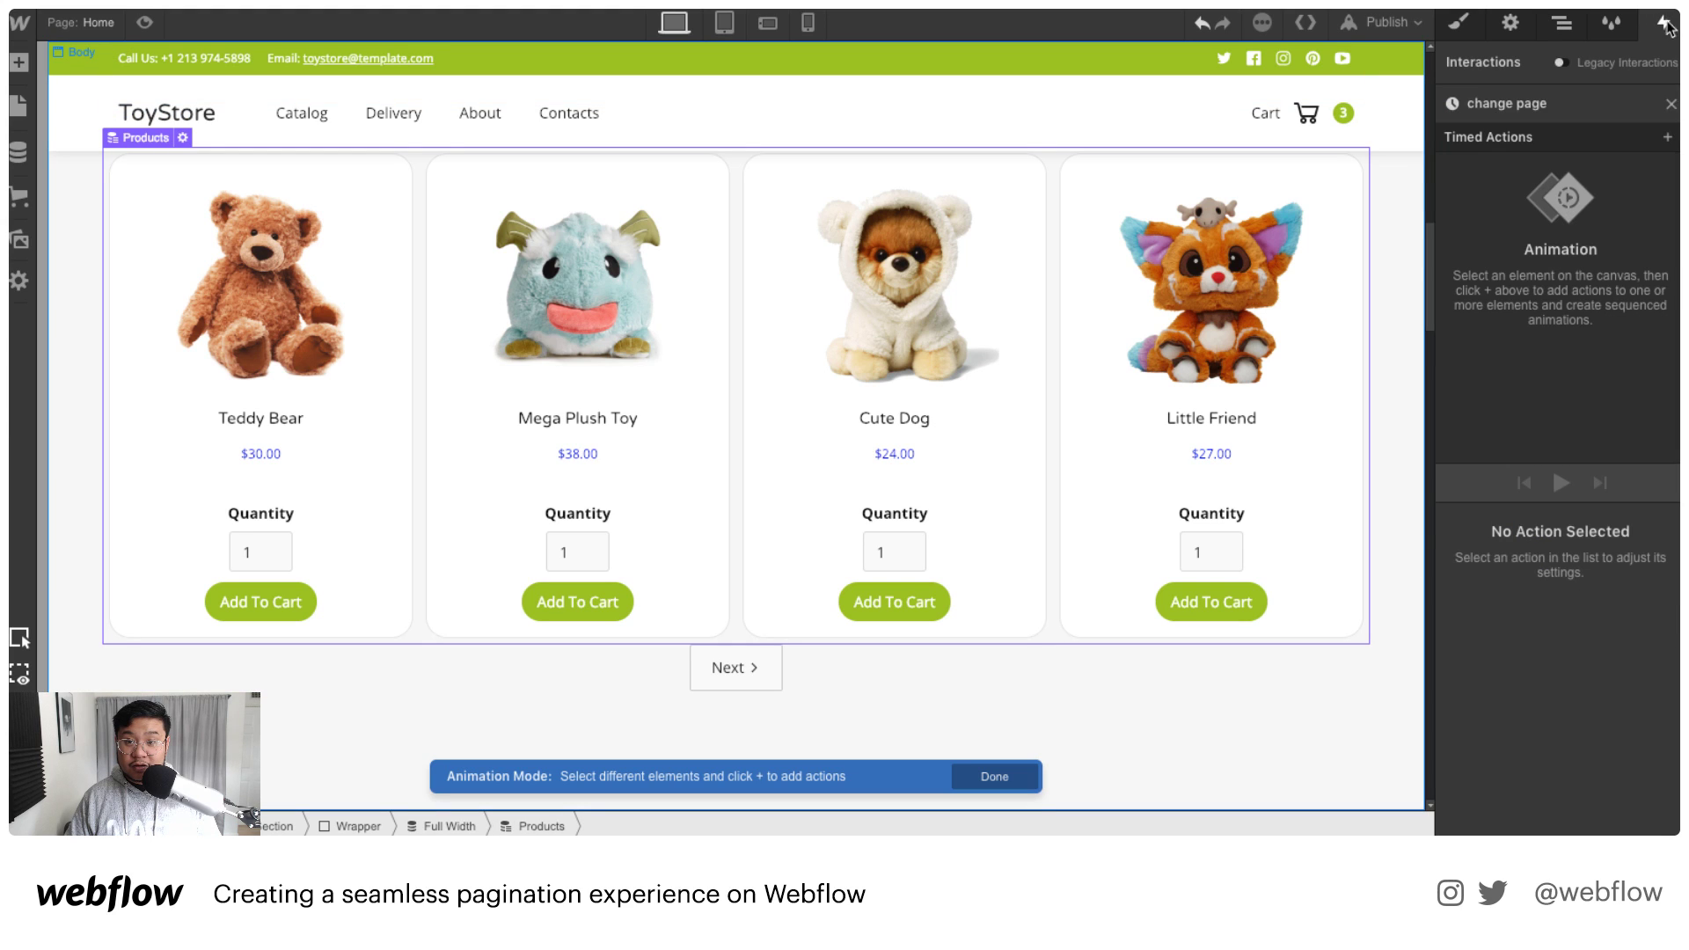
click(1667, 137)
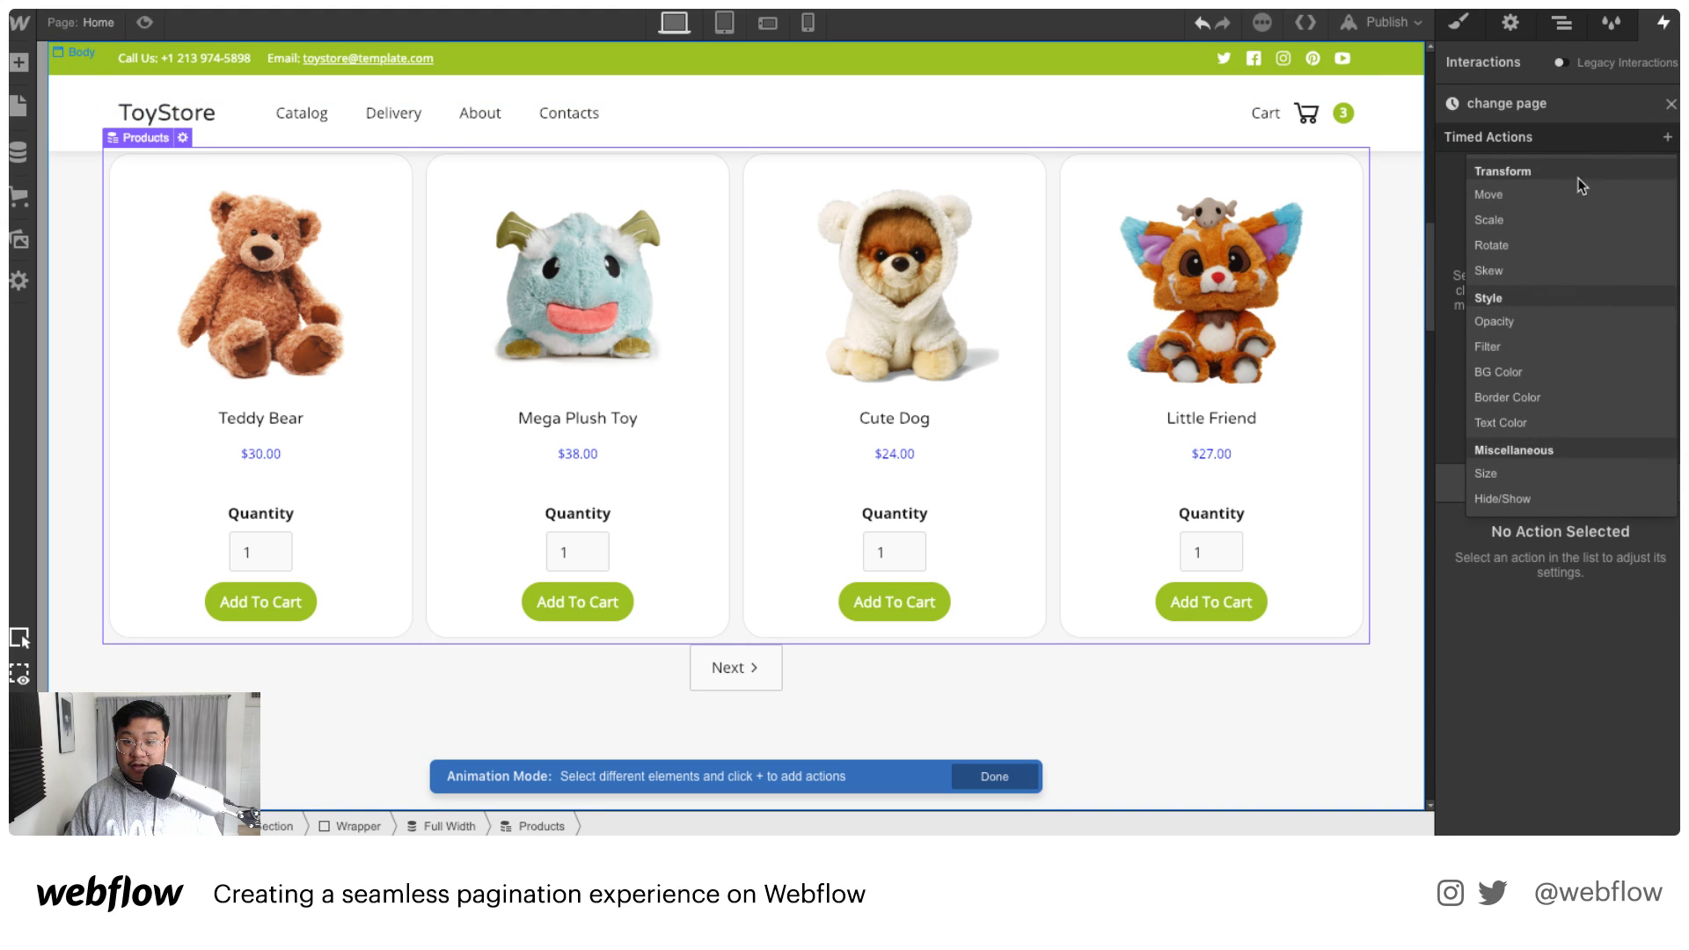
click(1529, 322)
click(1622, 745)
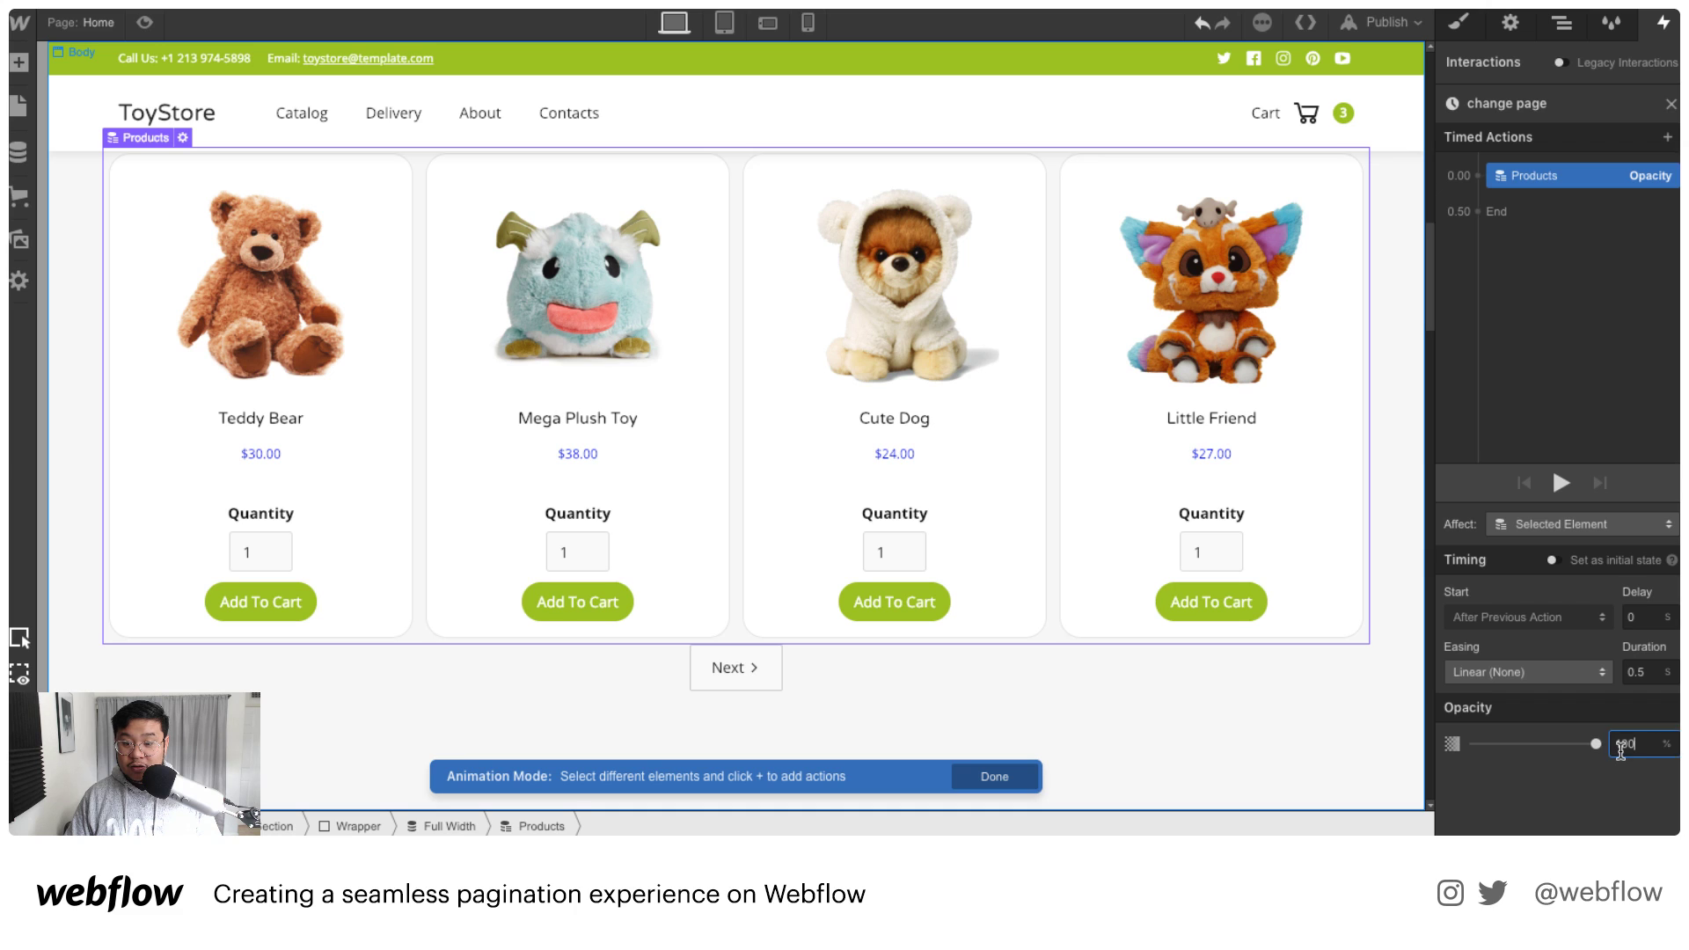
text(0)
Step: Set the Products opacity action's easing to Ease and its duration to 0.2 s
click(1512, 669)
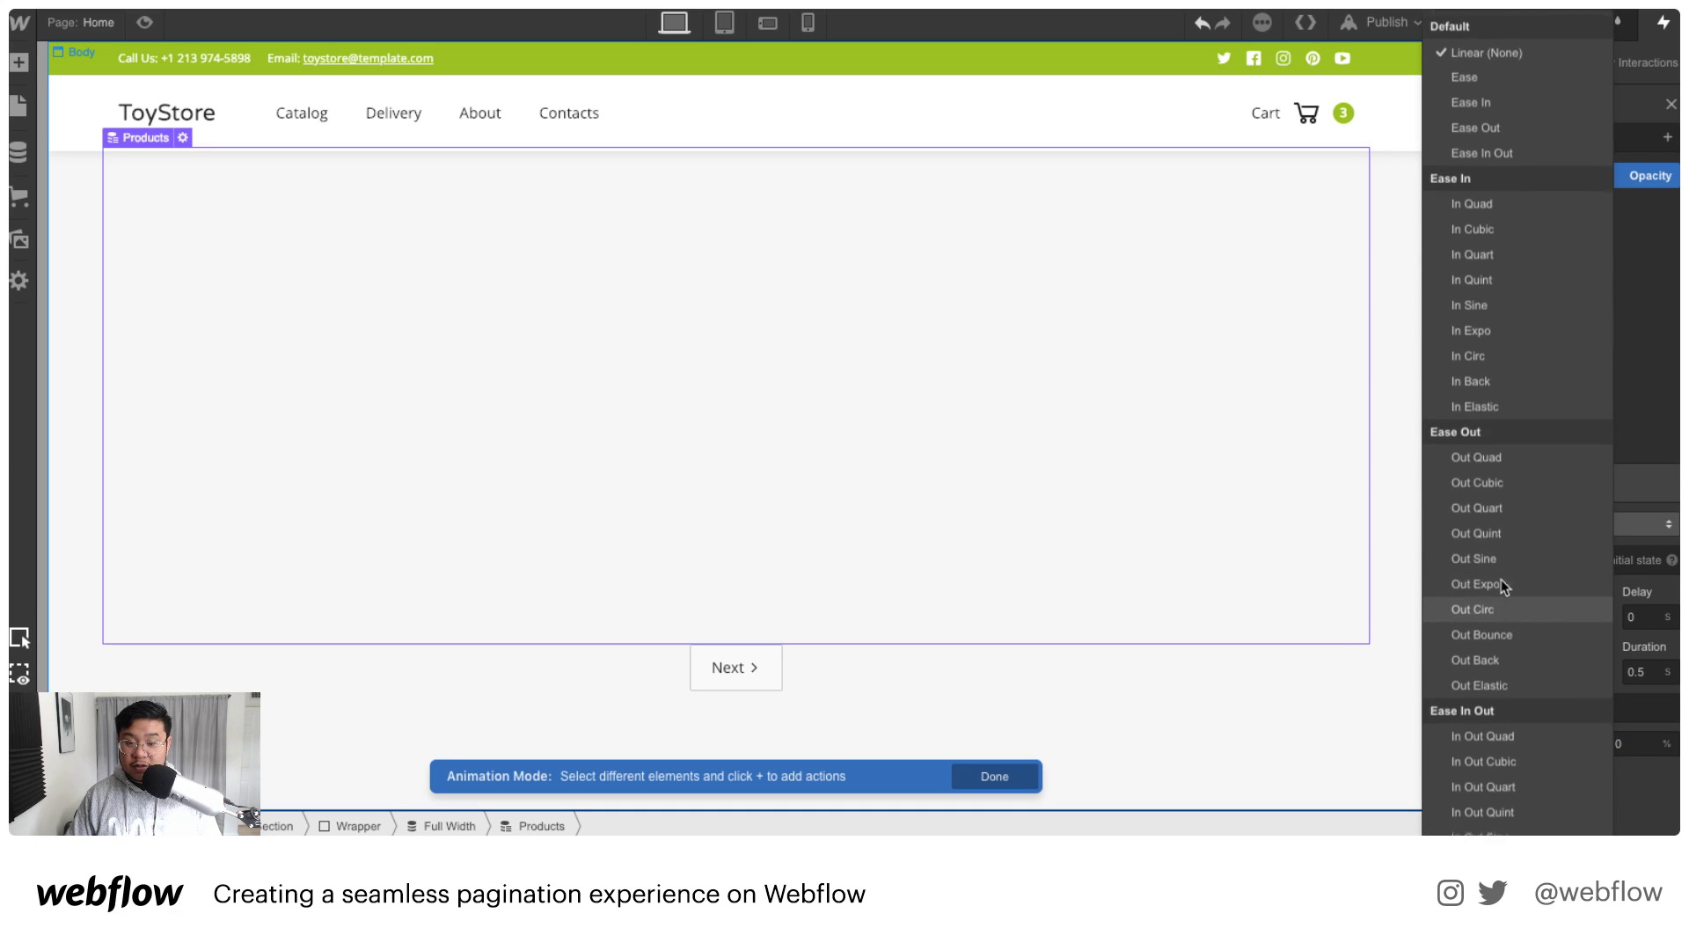
click(1502, 74)
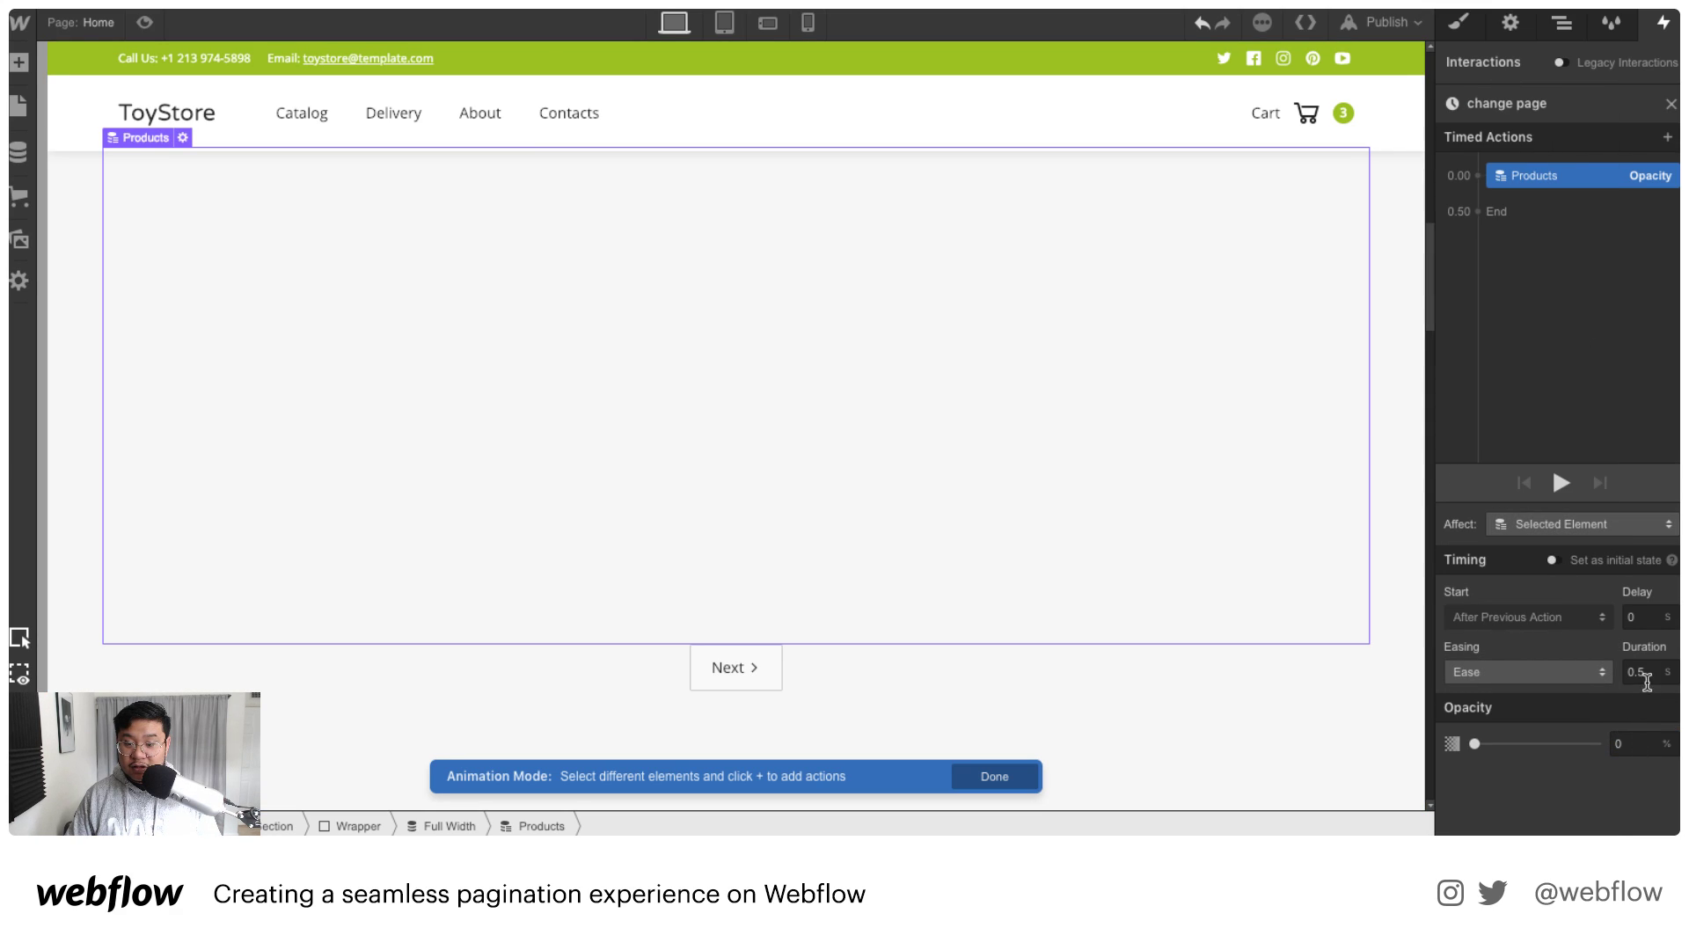
click(1647, 672)
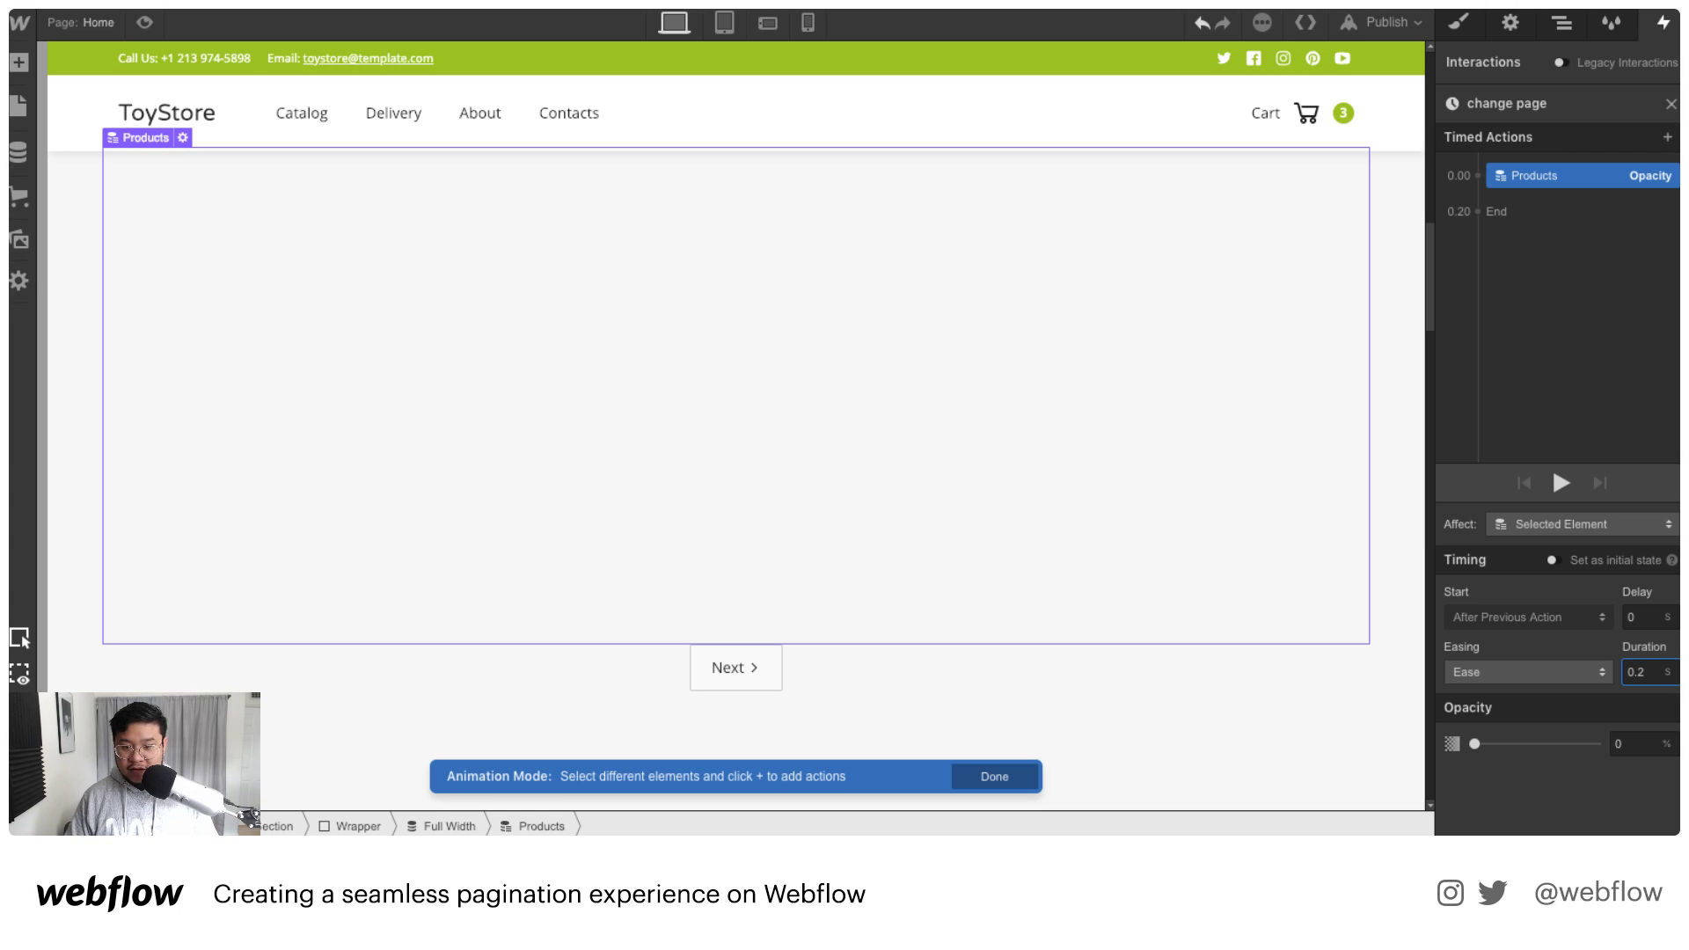
text(0.2)
Step: Make the Products opacity action affect the class, limited to only siblings with this class
click(1555, 525)
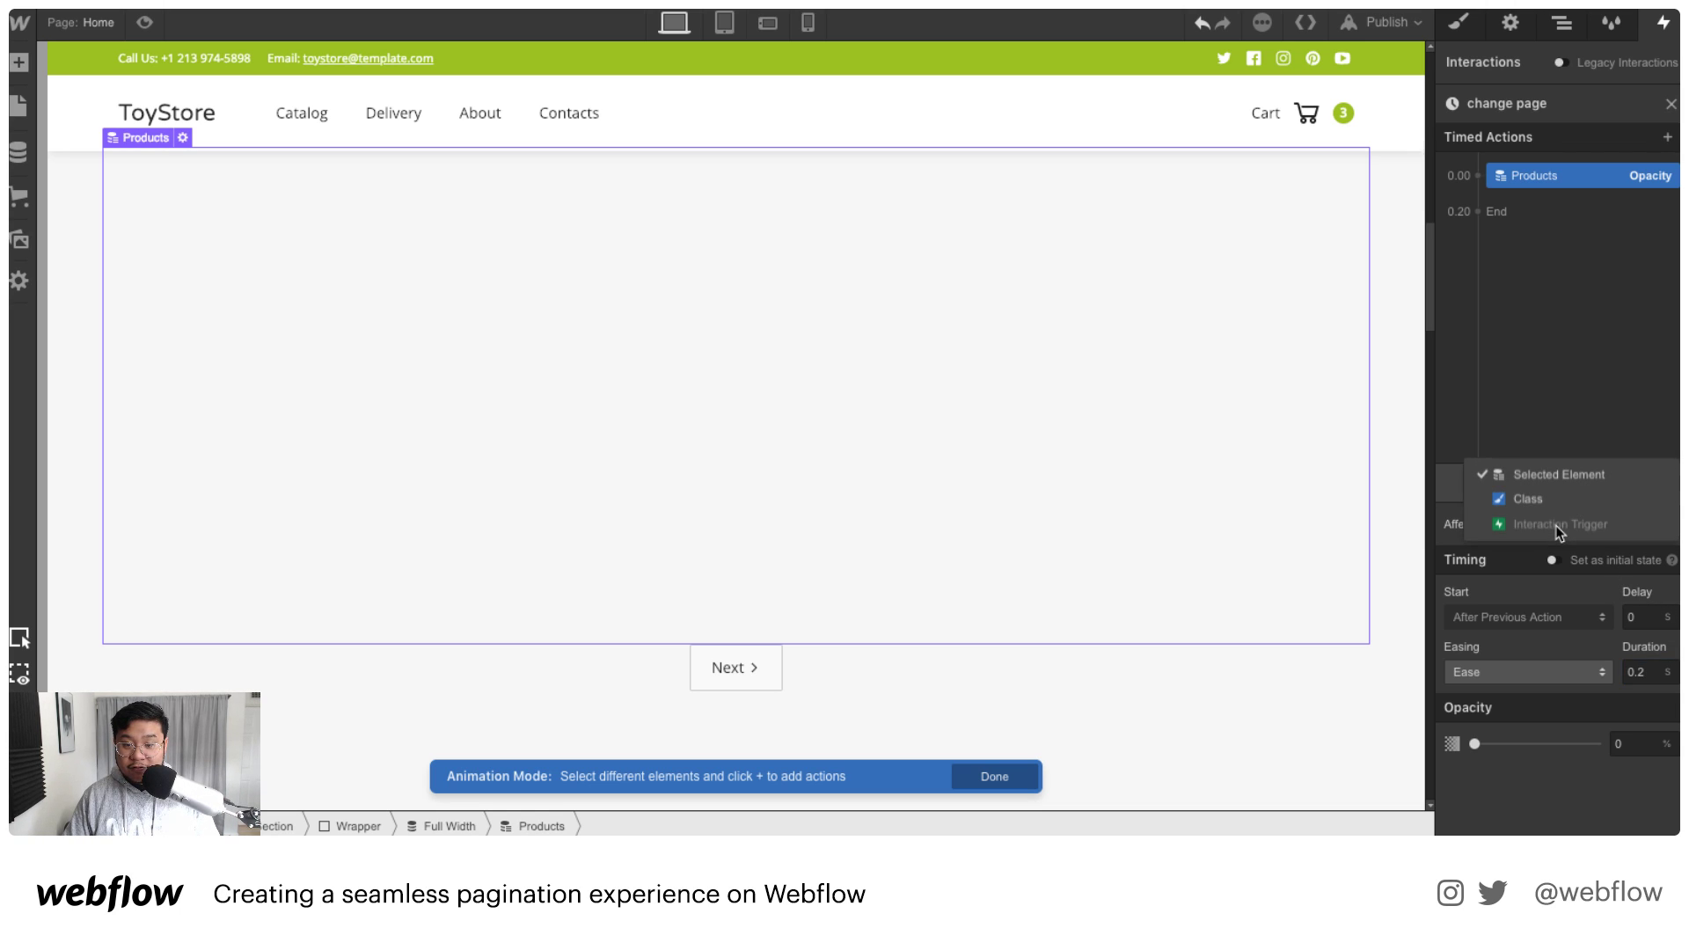
click(1564, 499)
click(1561, 558)
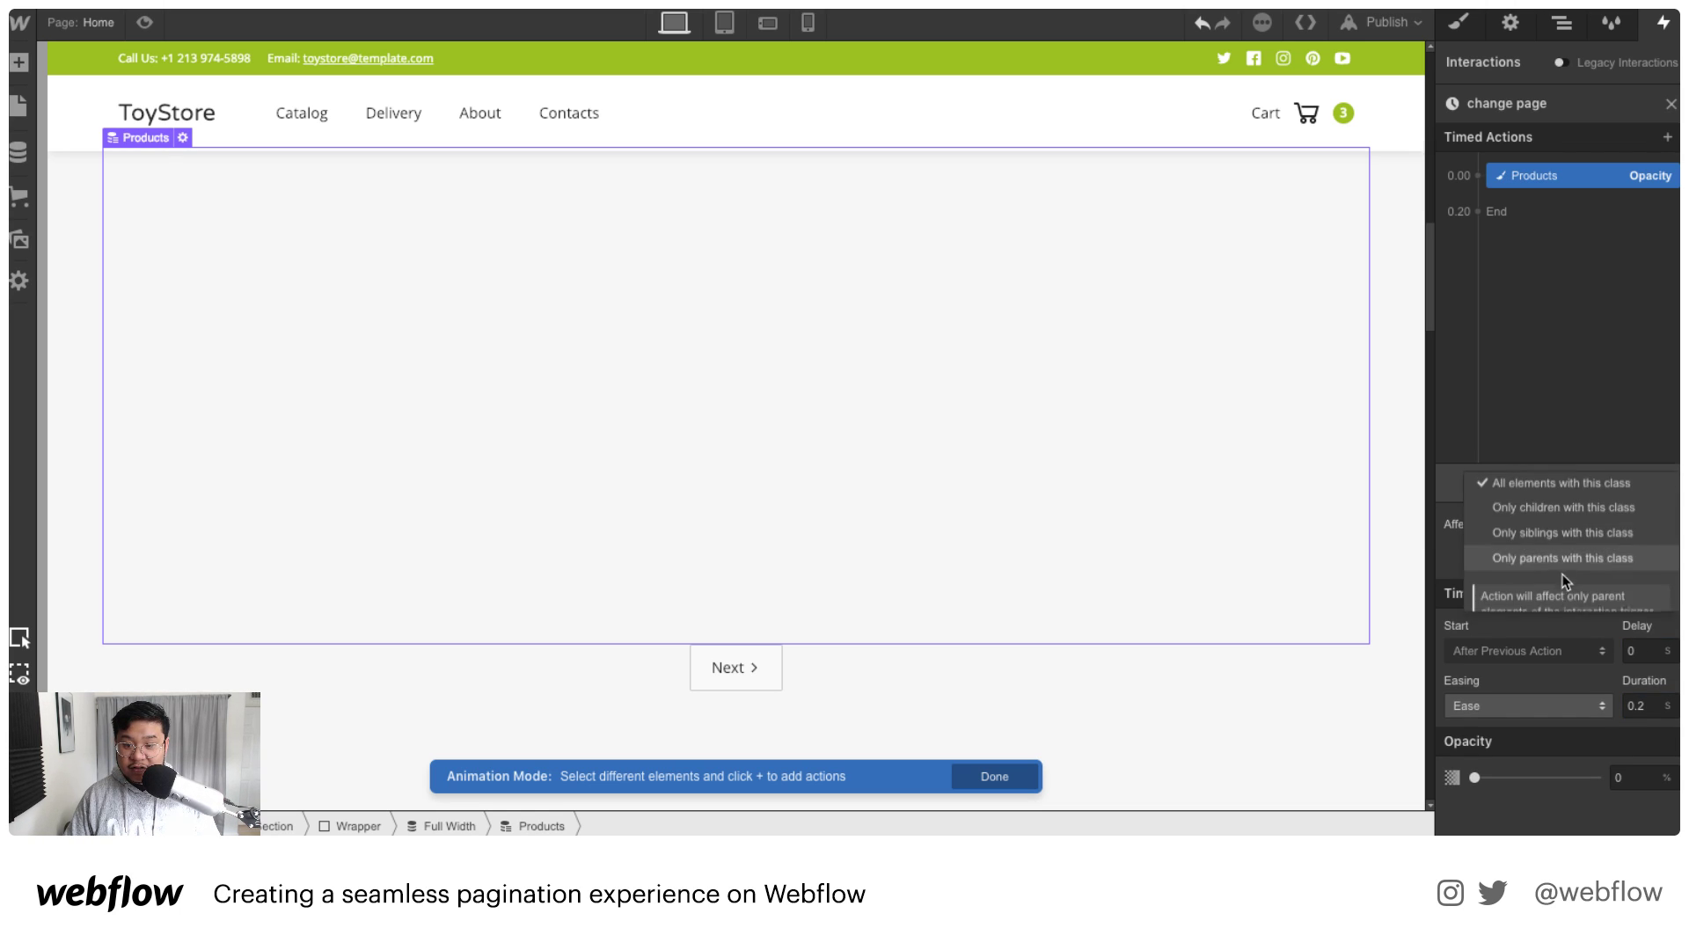
click(1609, 534)
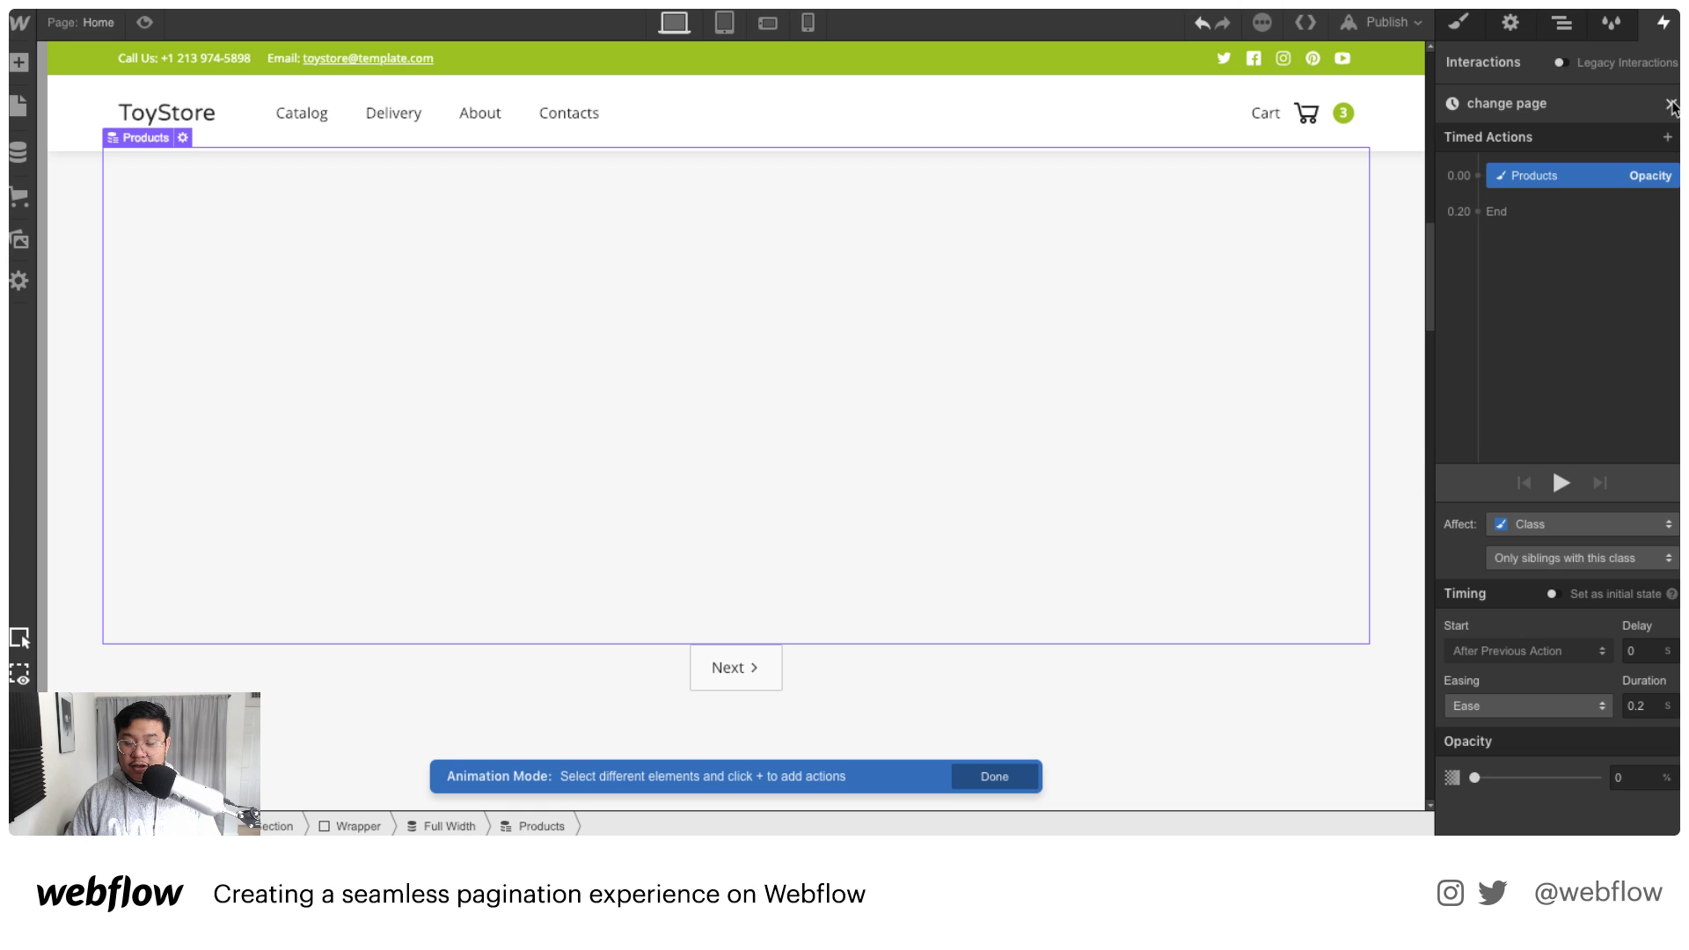
Step: Add a second Products Opacity action at 100% after the first, with Ease easing and a duration of 0.2 s
click(1480, 212)
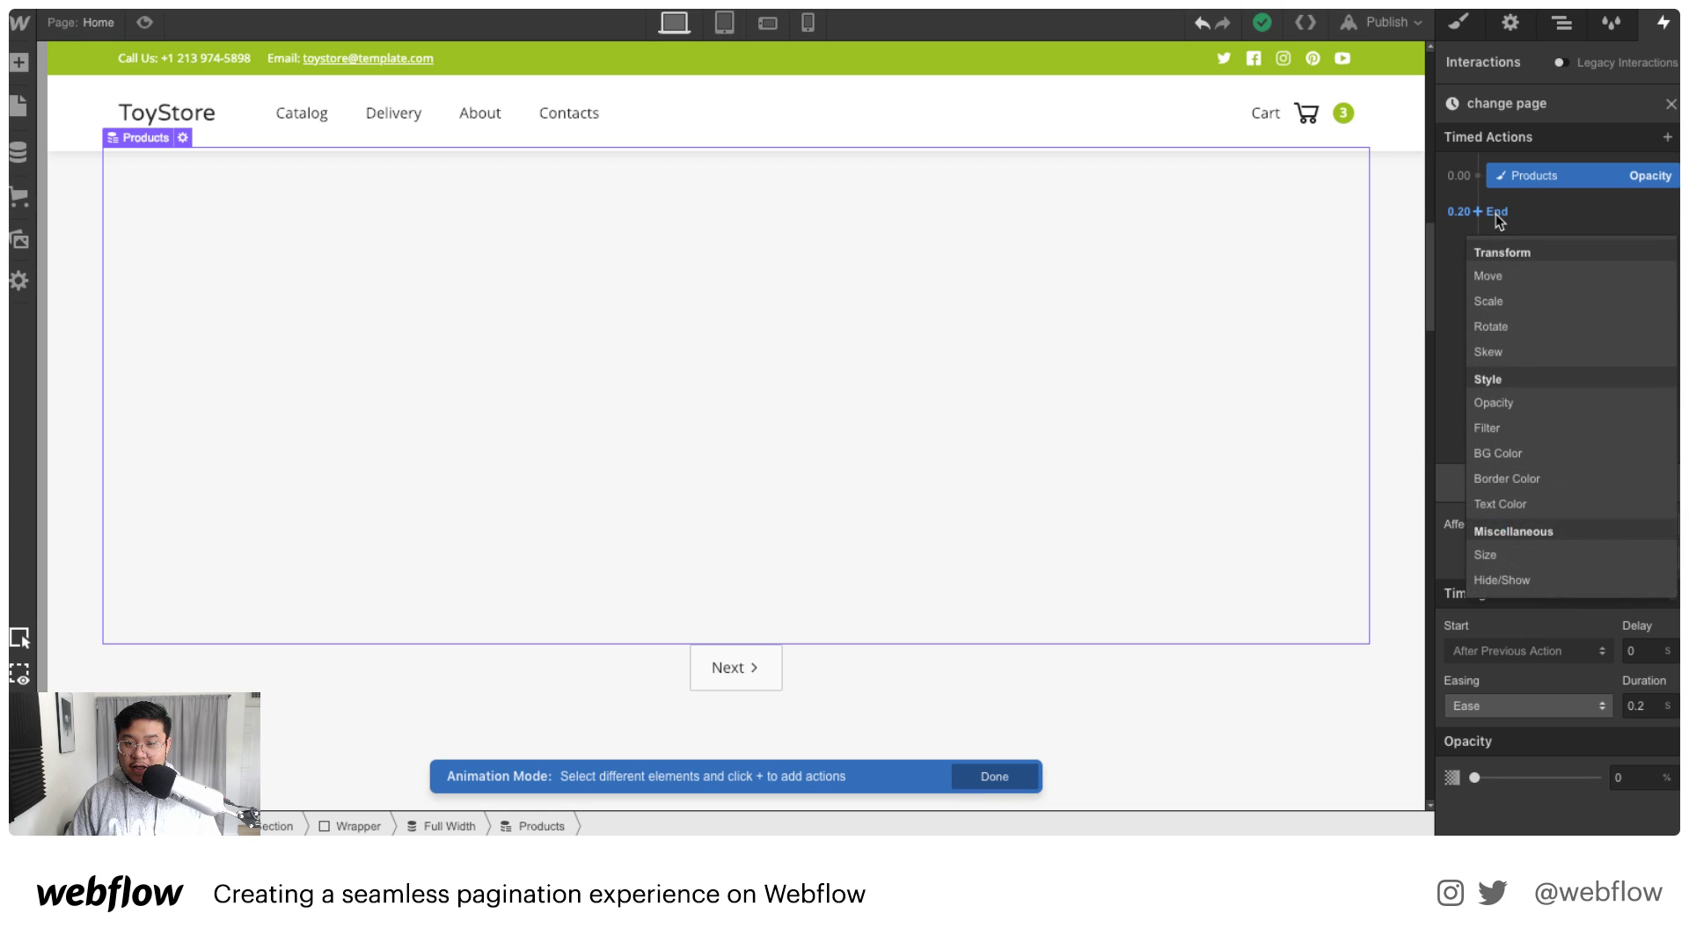
click(1494, 402)
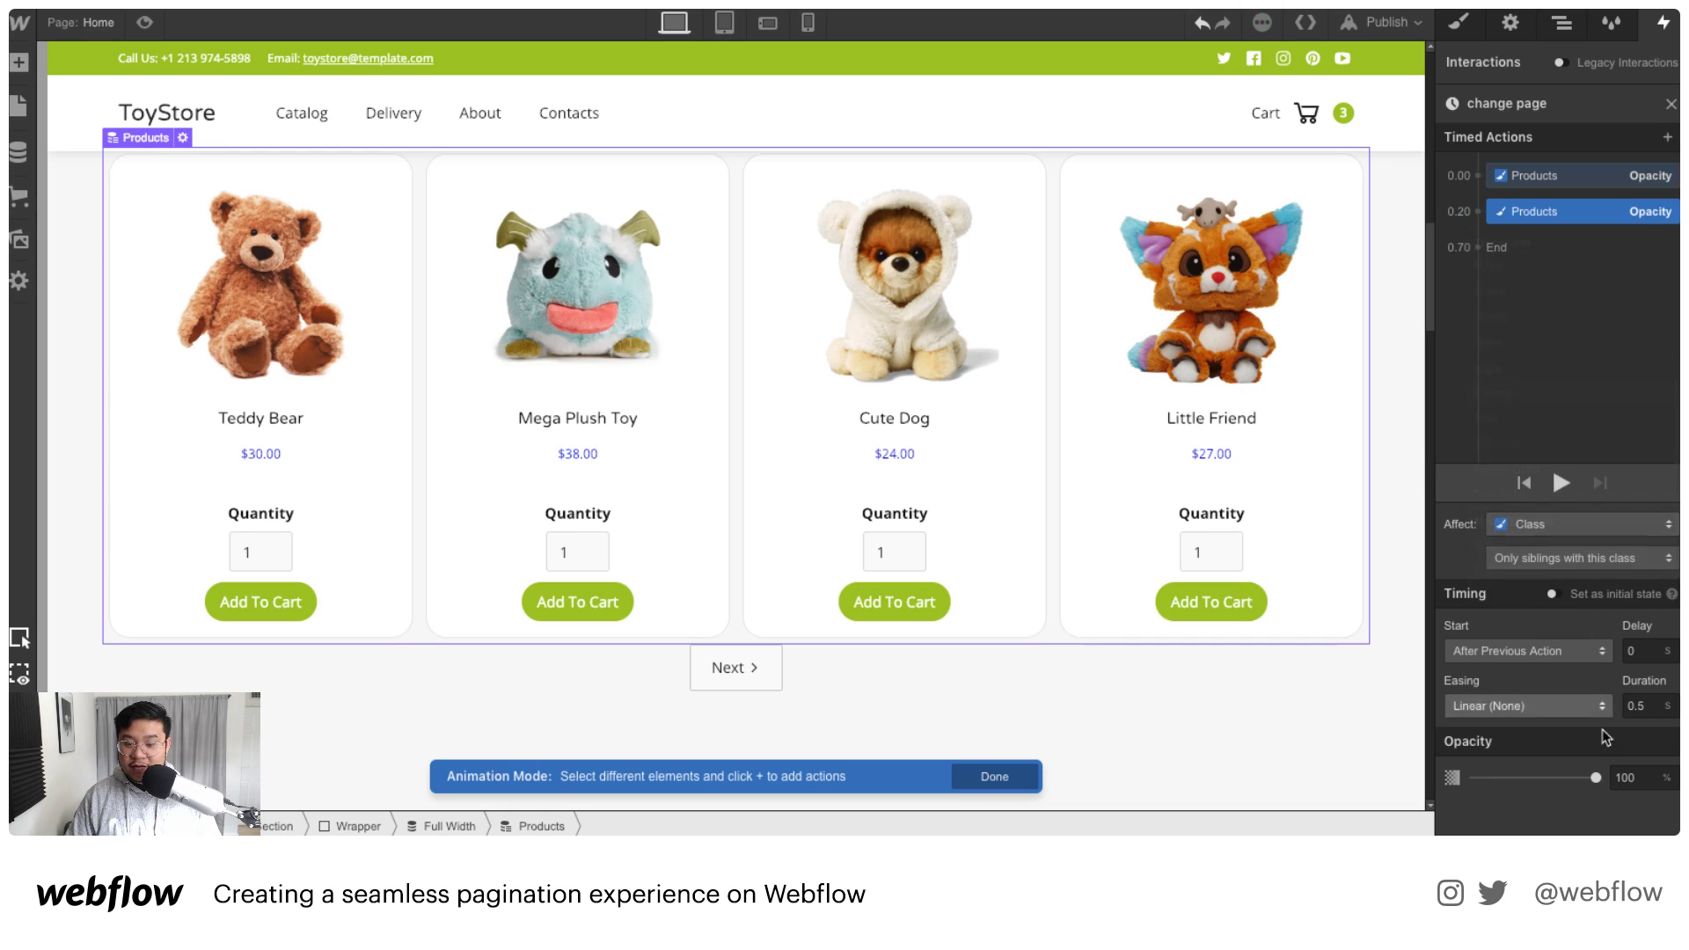
click(1541, 707)
click(1464, 72)
click(1647, 706)
key(BackSpace)
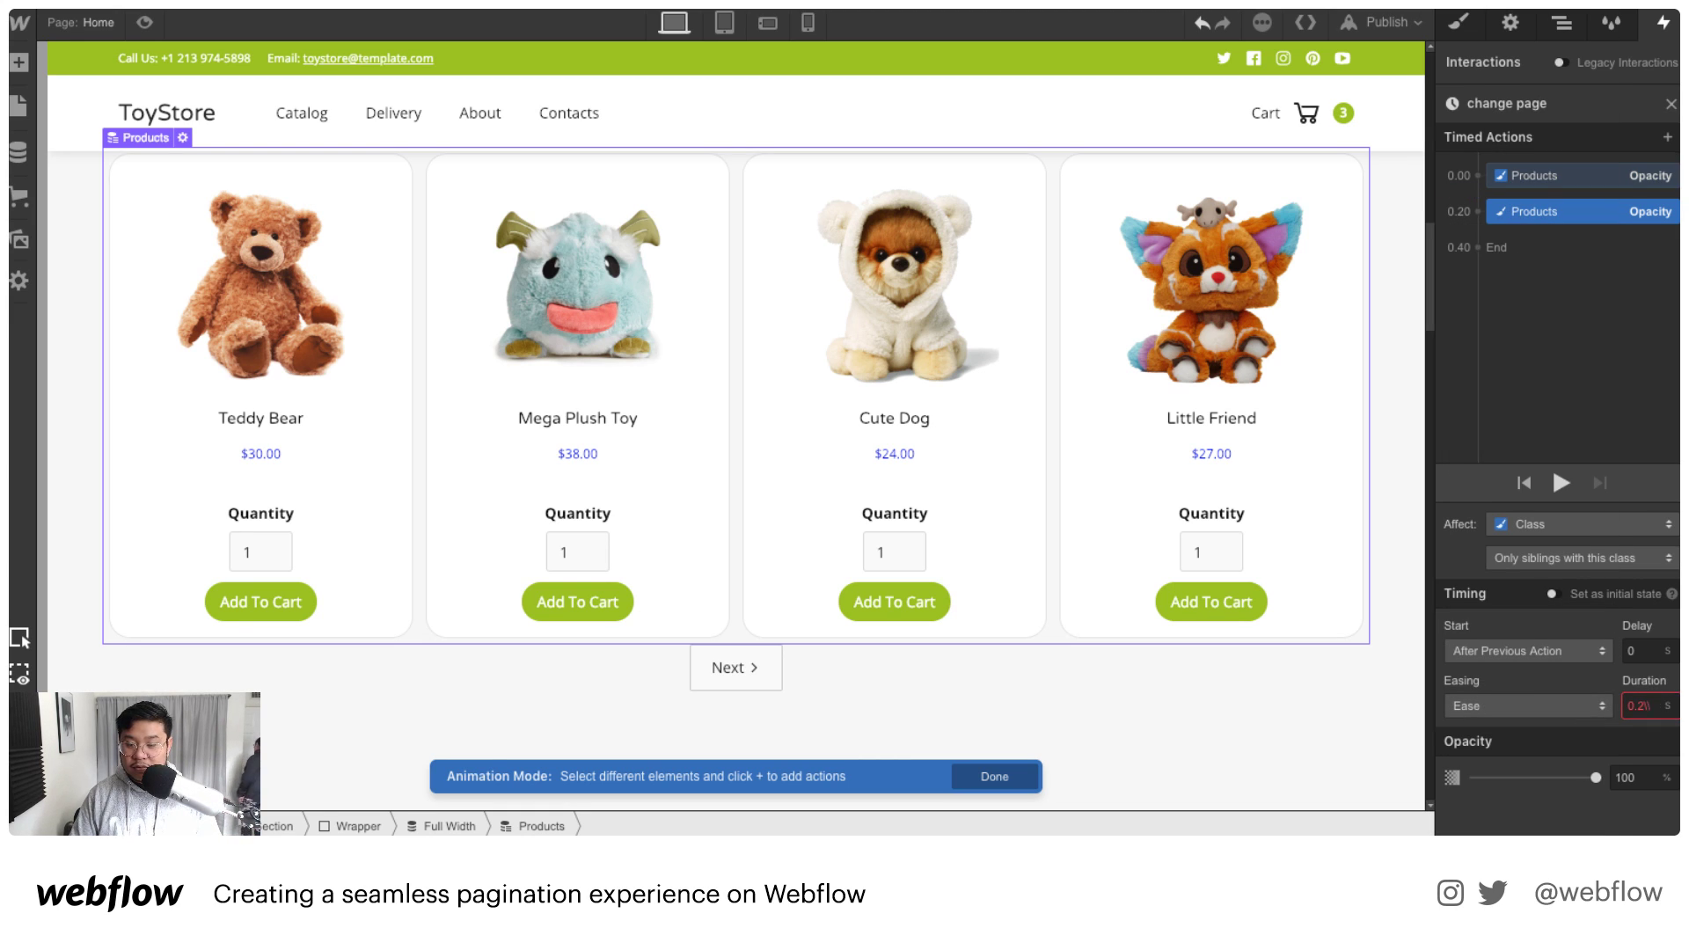
text(2)
key(Return)
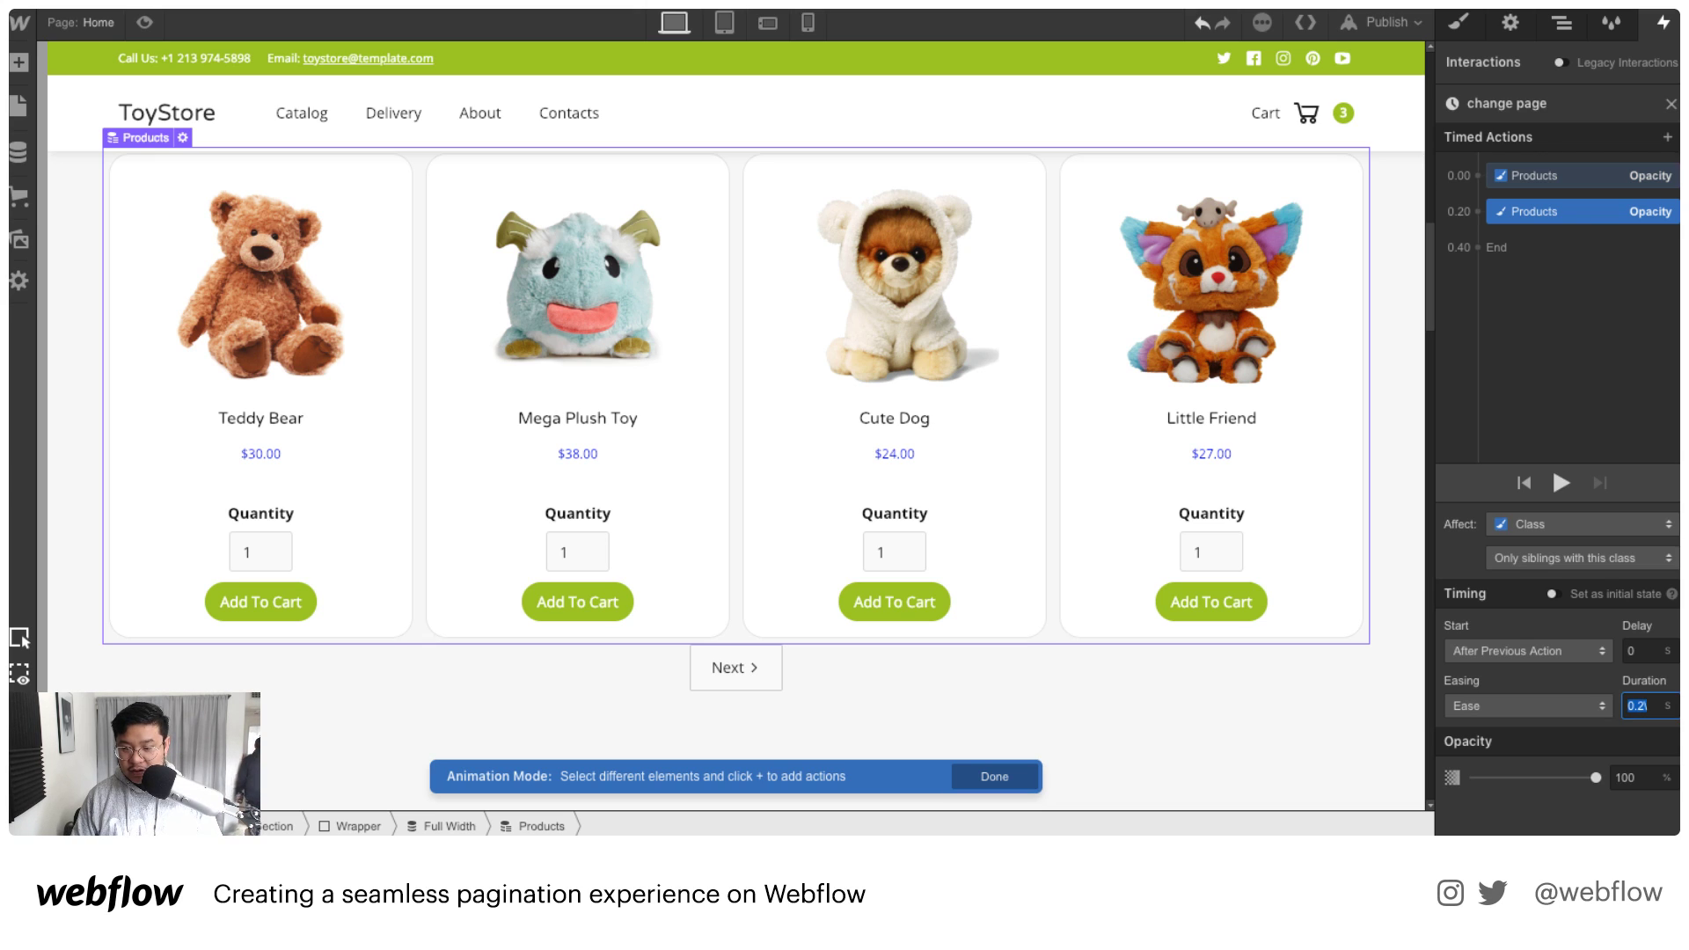
text(.)
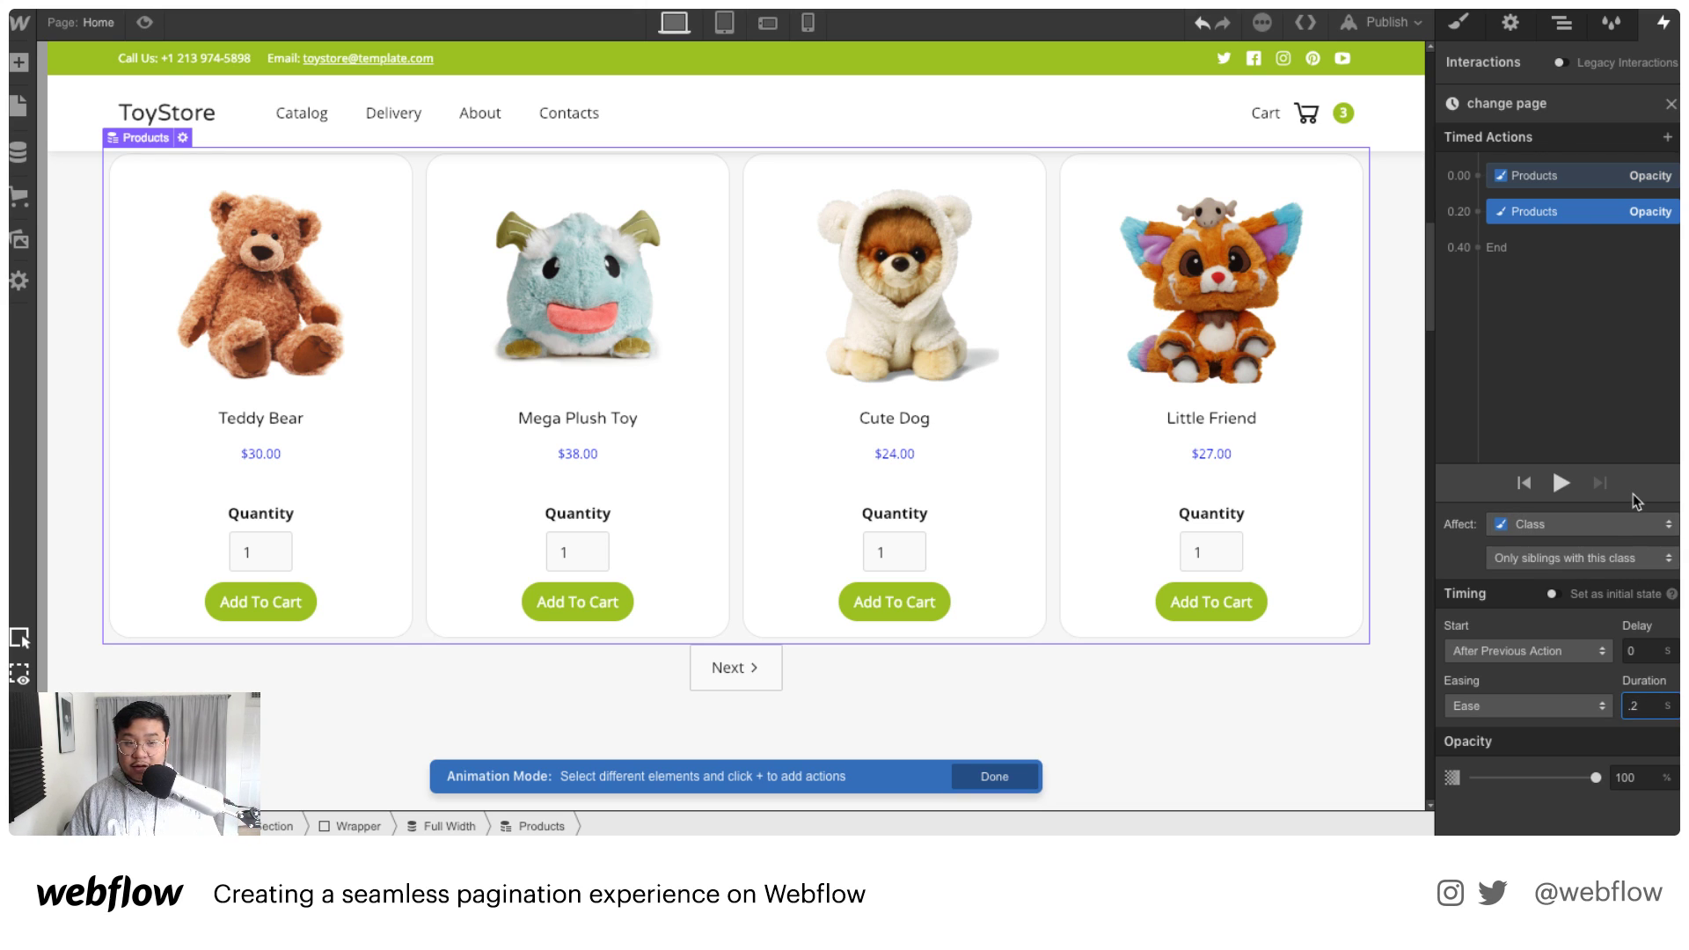
Step: Play back the change page animation in the designer and publish the site
click(1563, 483)
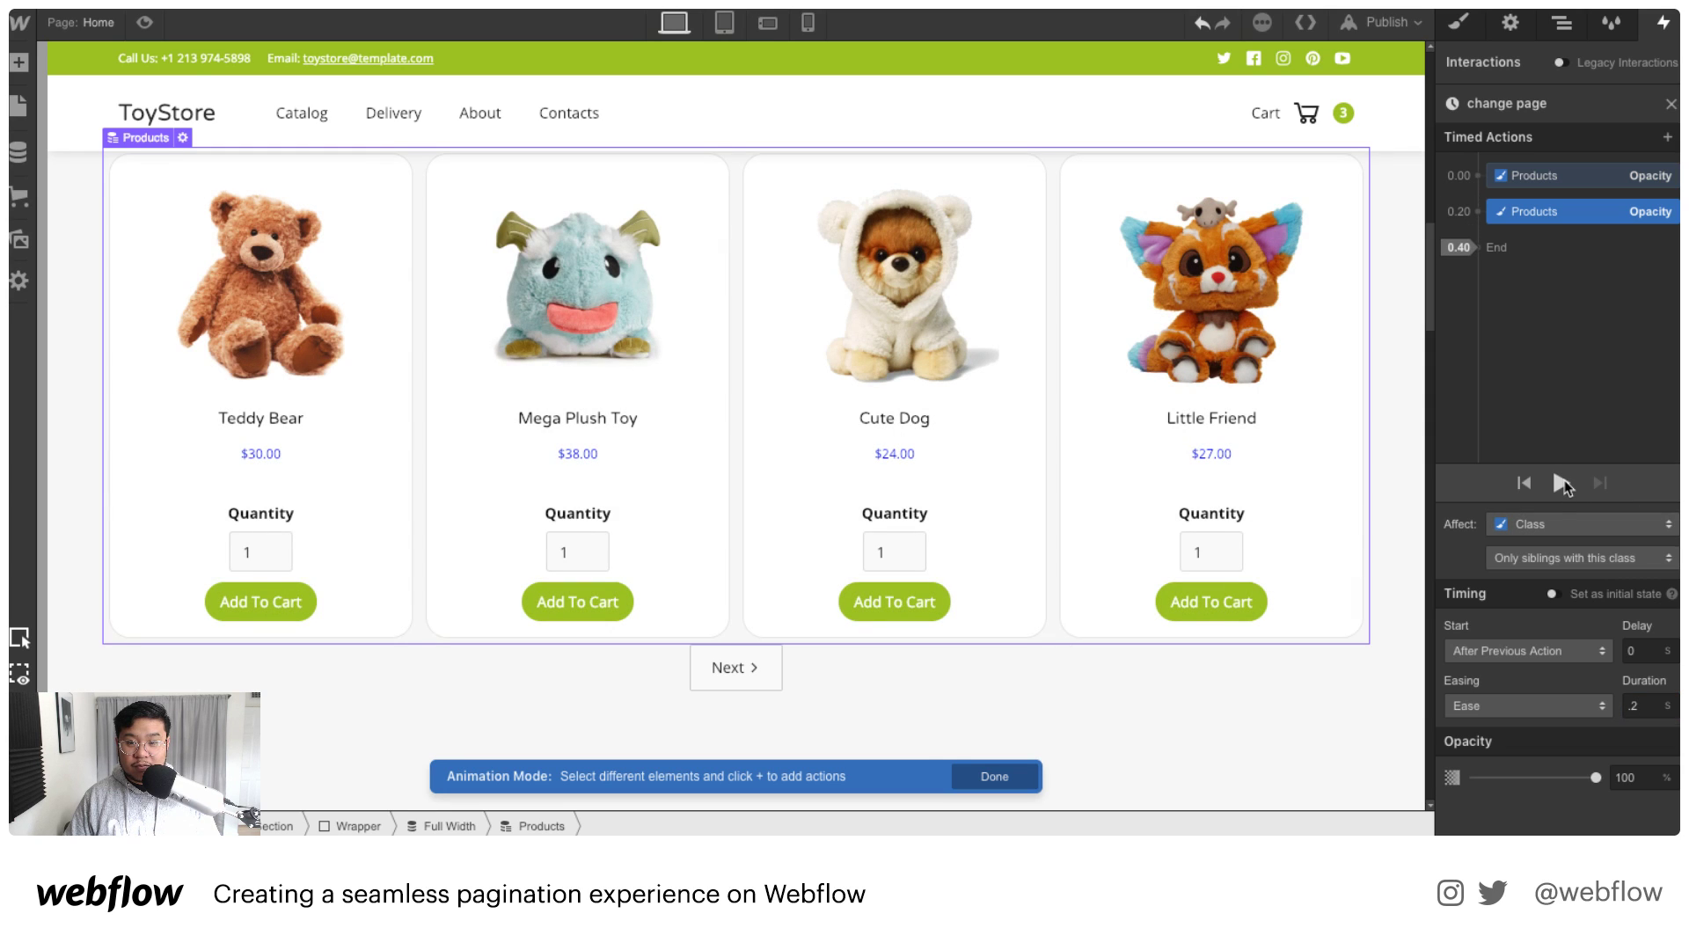
click(1562, 483)
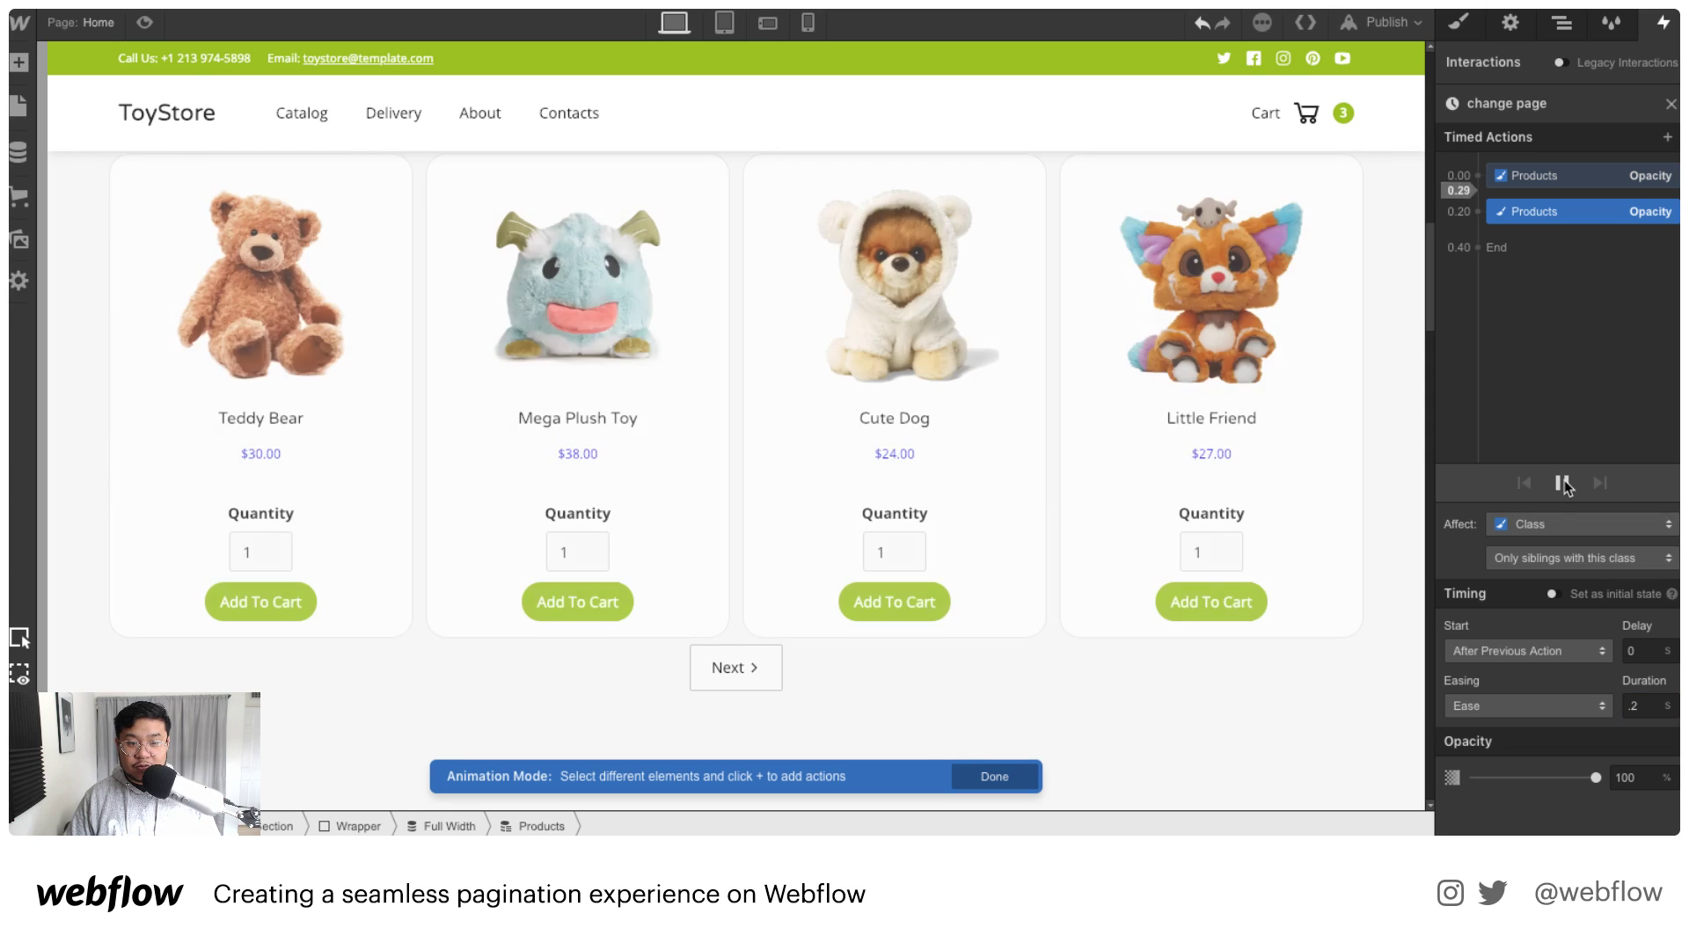
click(1387, 23)
click(1212, 231)
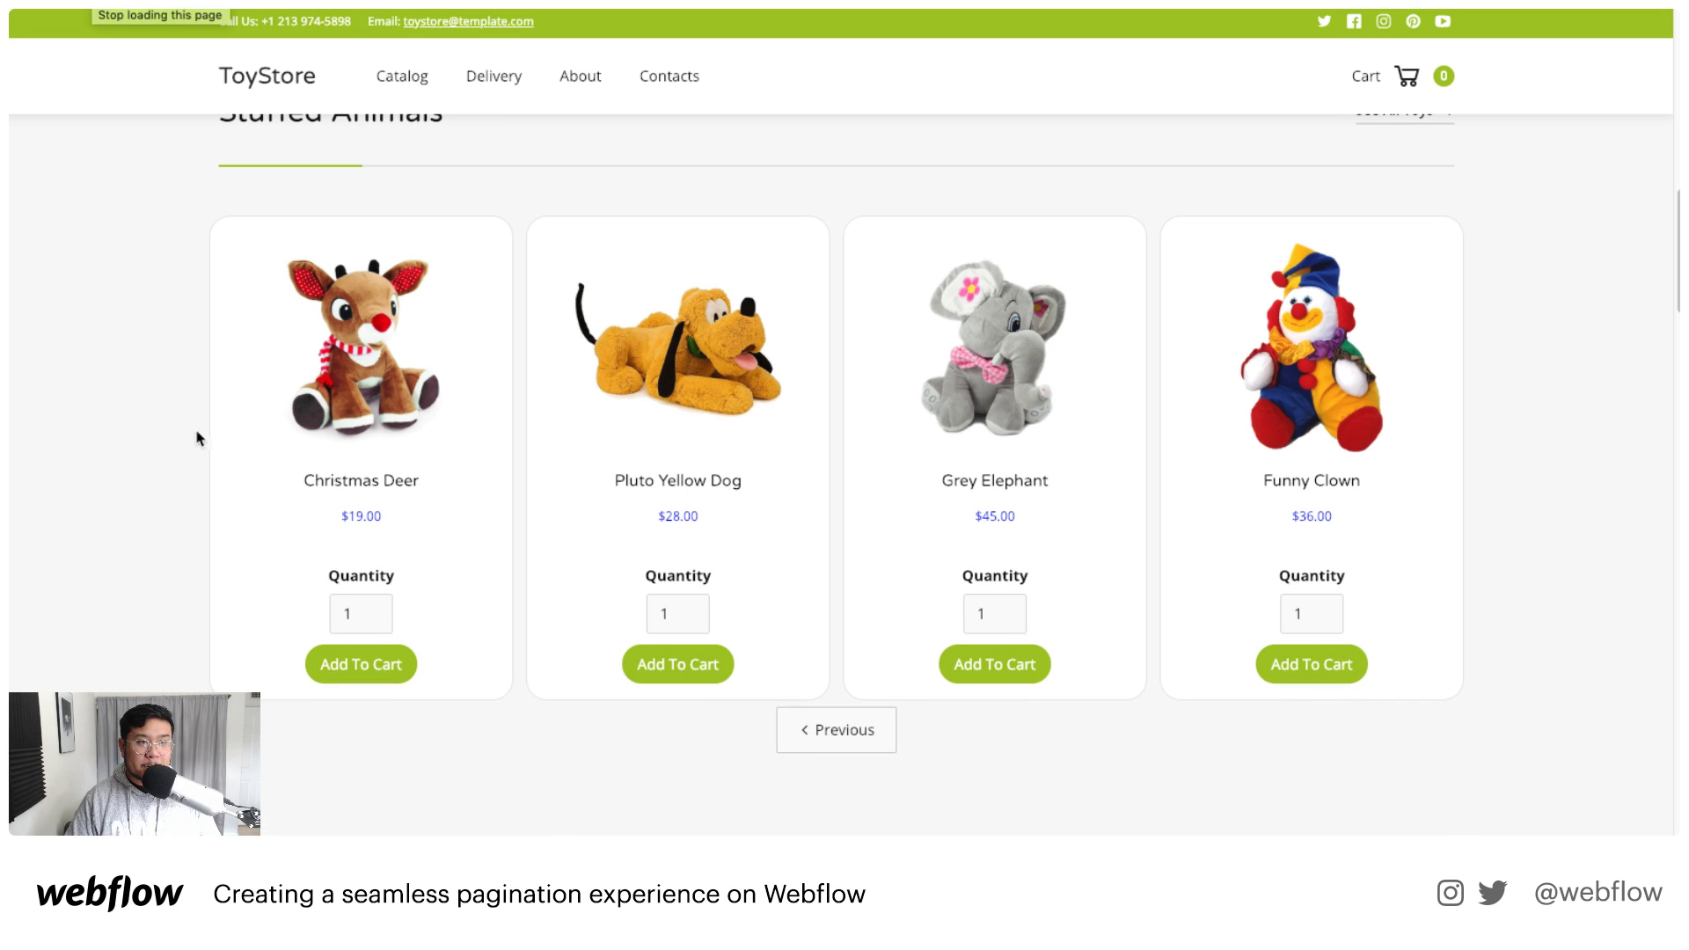
Step: Test the fade on the published ToyStore page by paging back and forth through the Stuffed Animals products
click(860, 744)
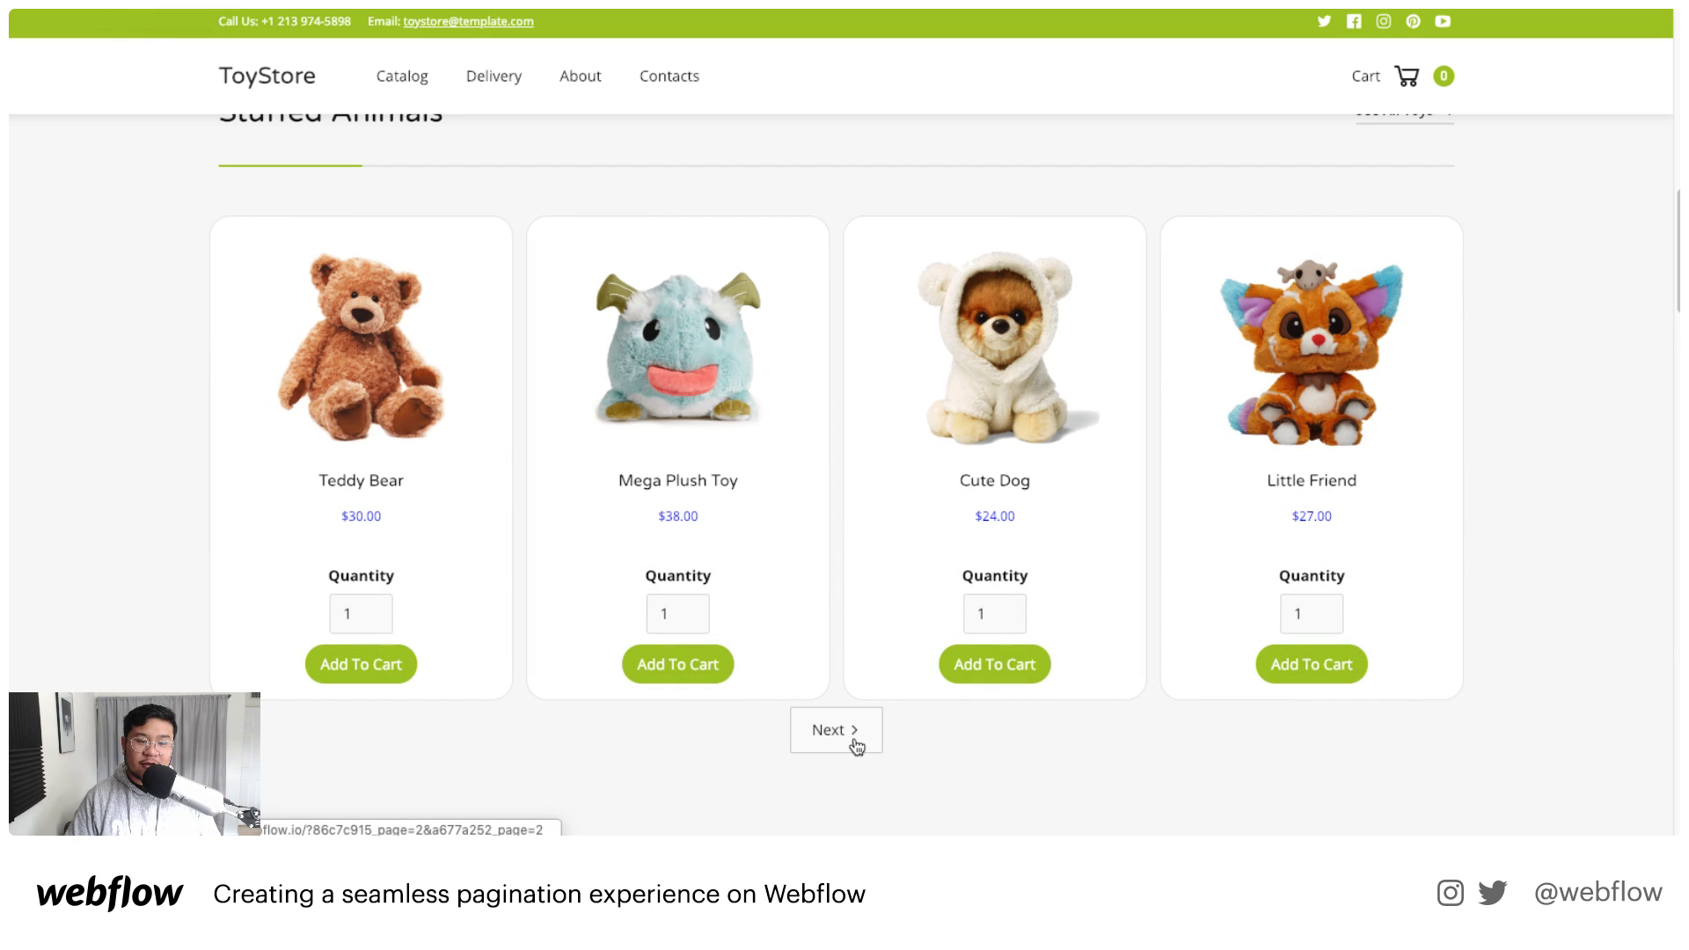
click(853, 745)
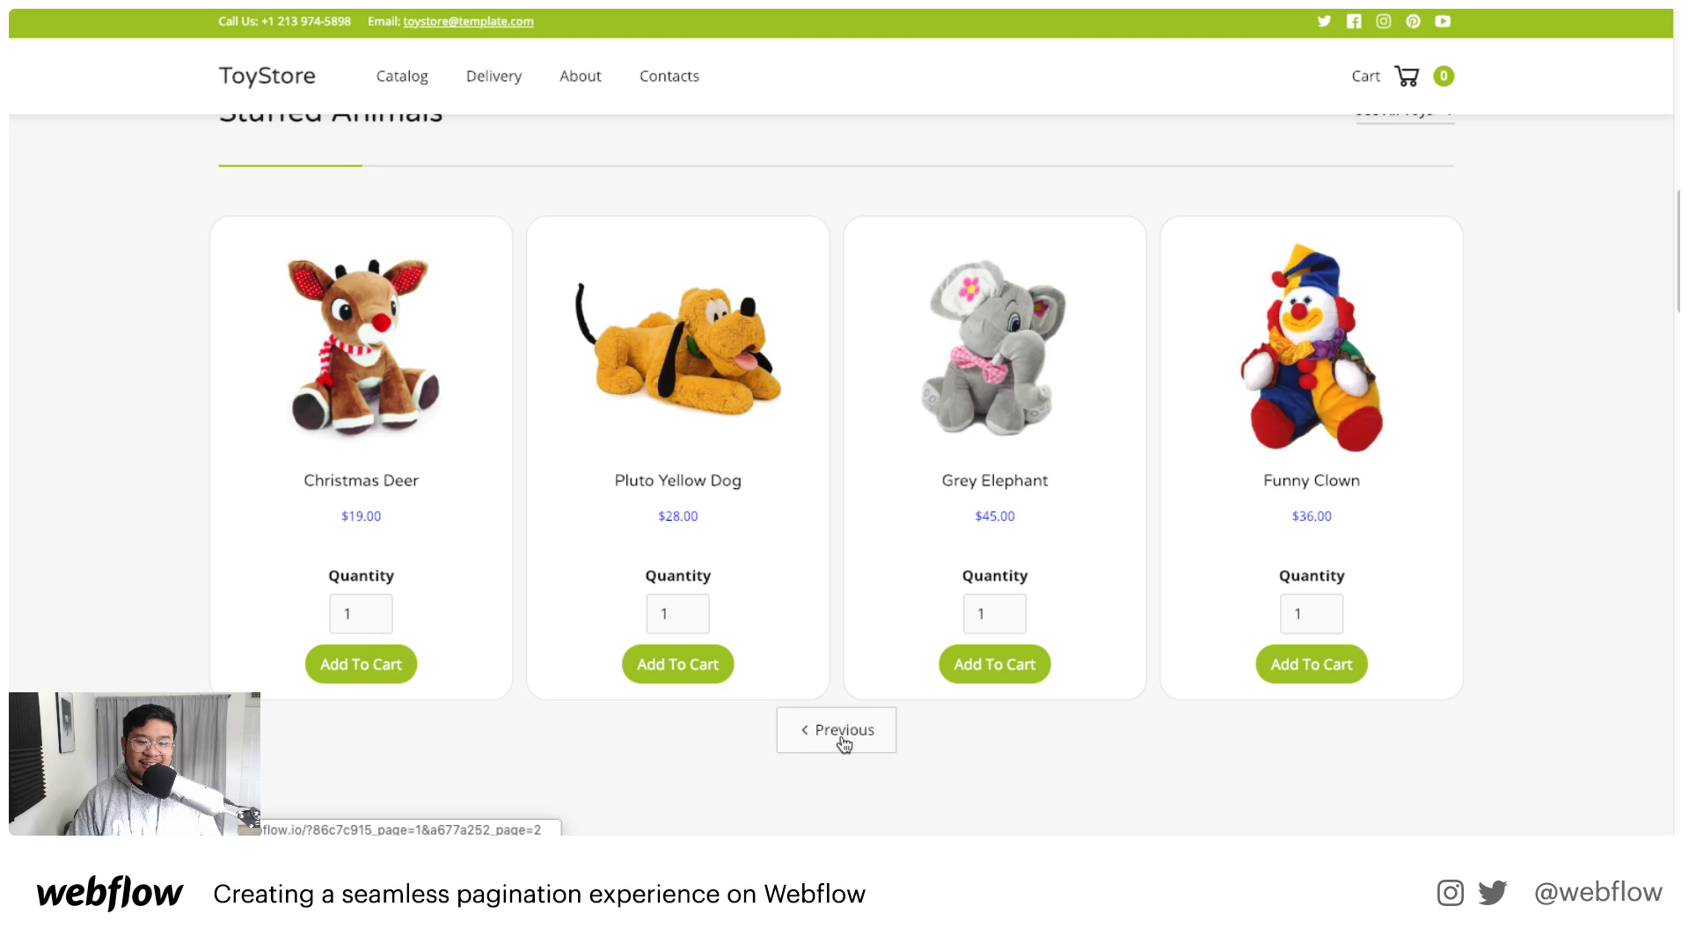
click(843, 744)
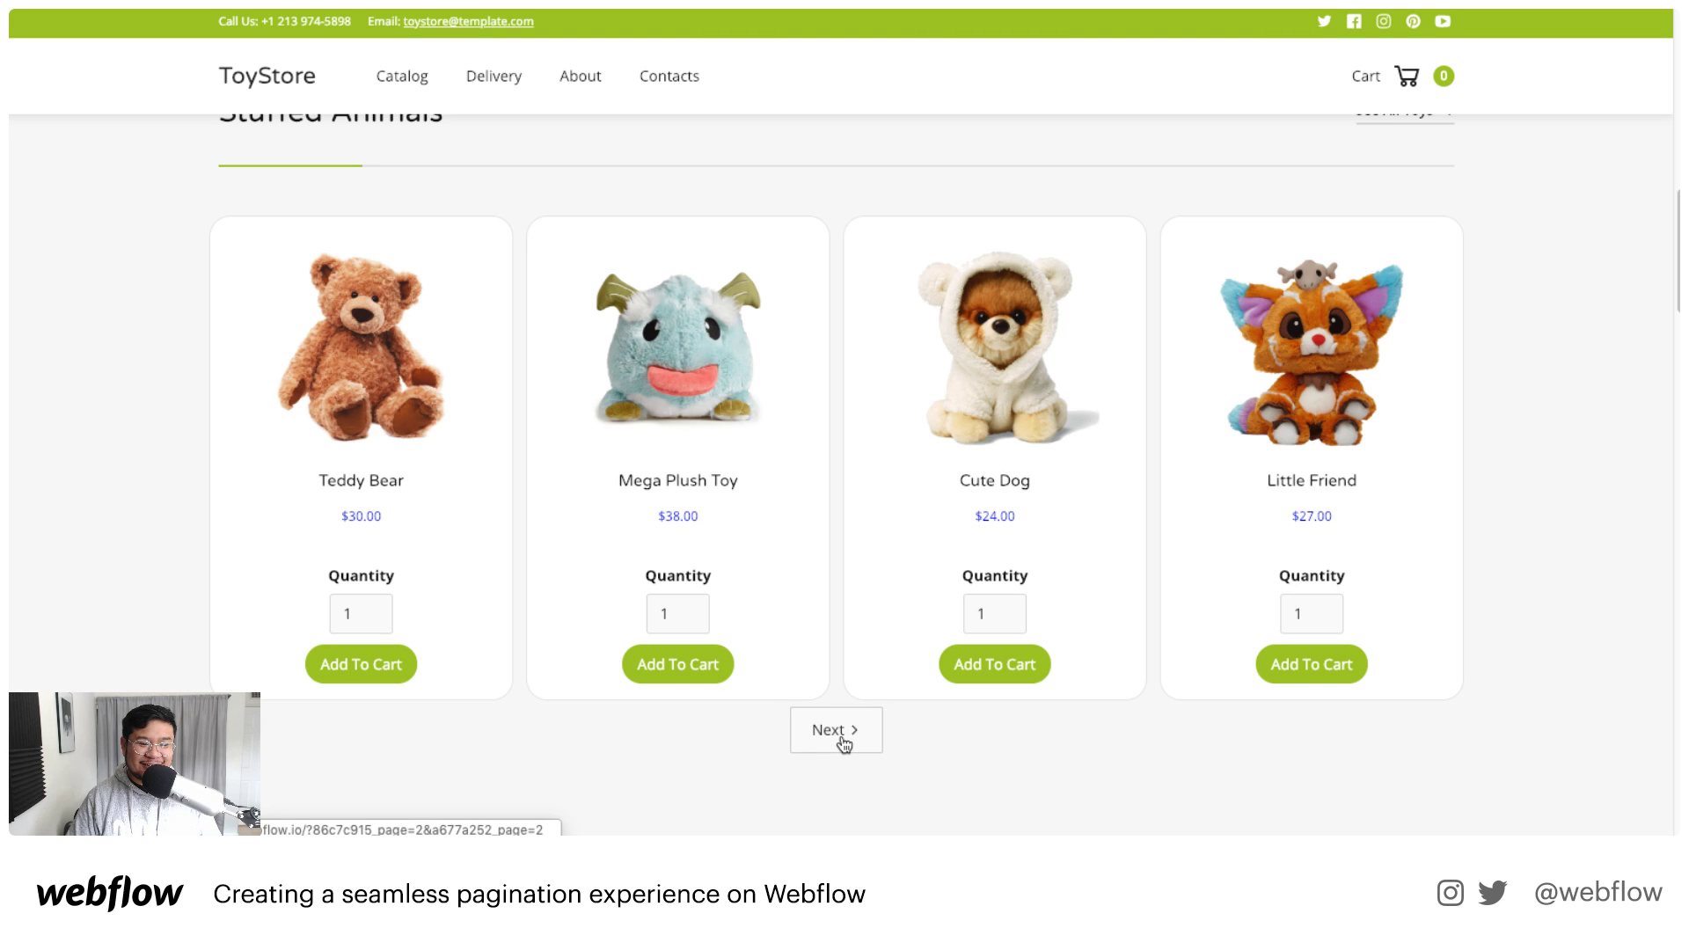
click(843, 745)
click(842, 744)
click(843, 744)
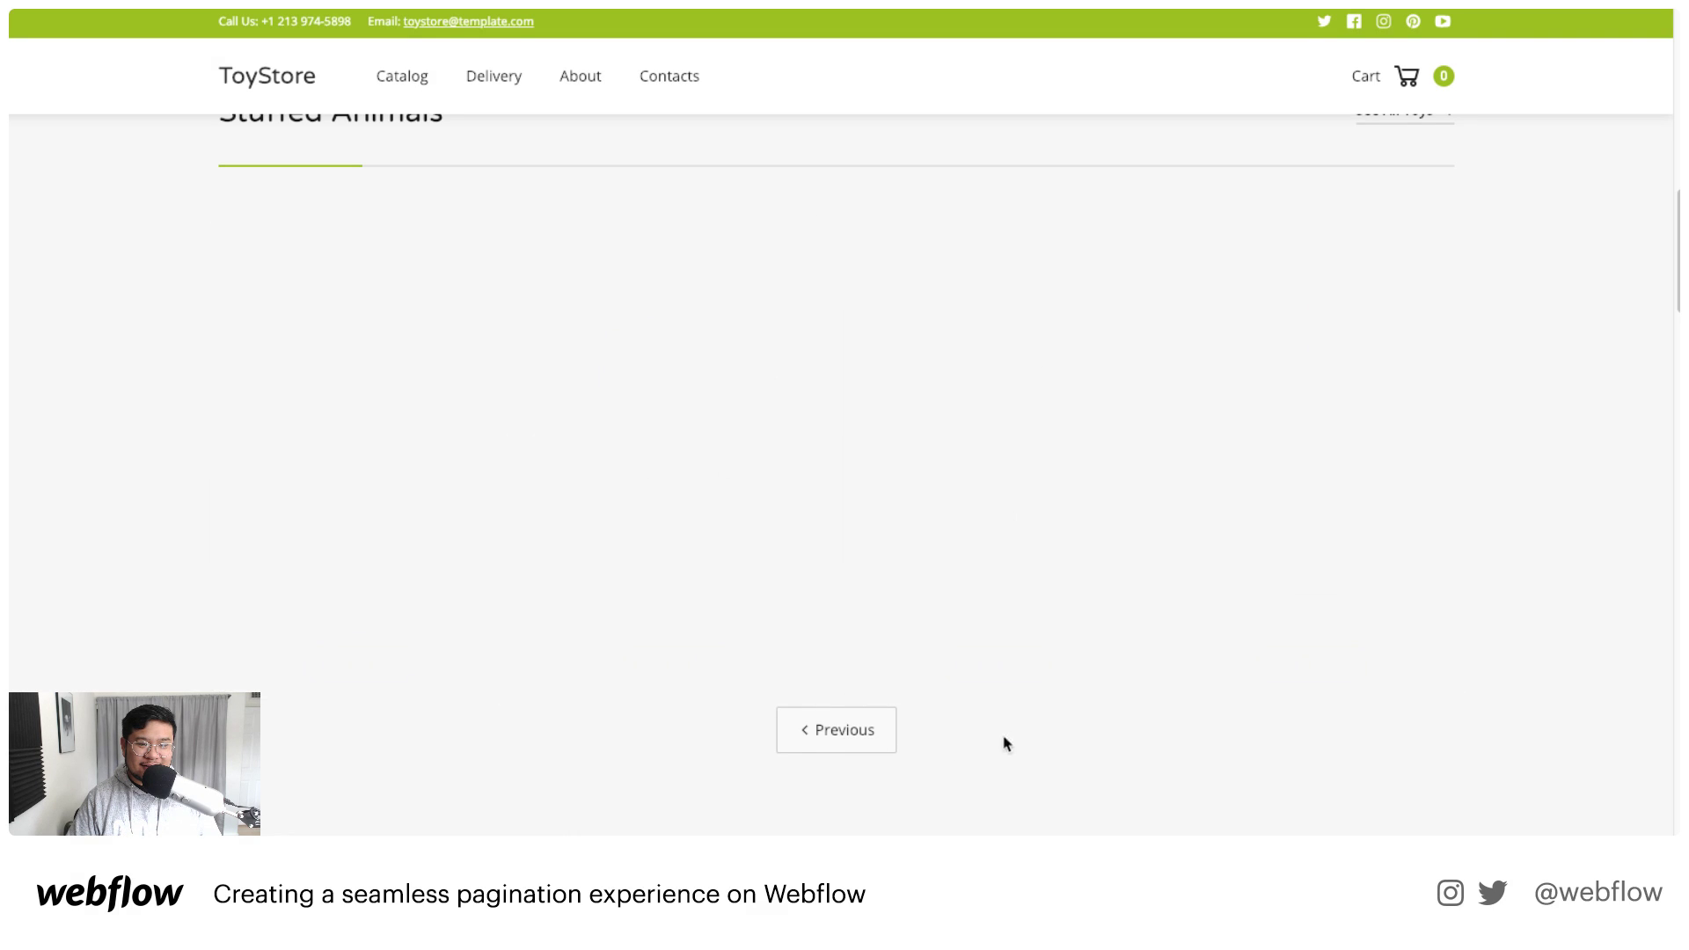
click(800, 732)
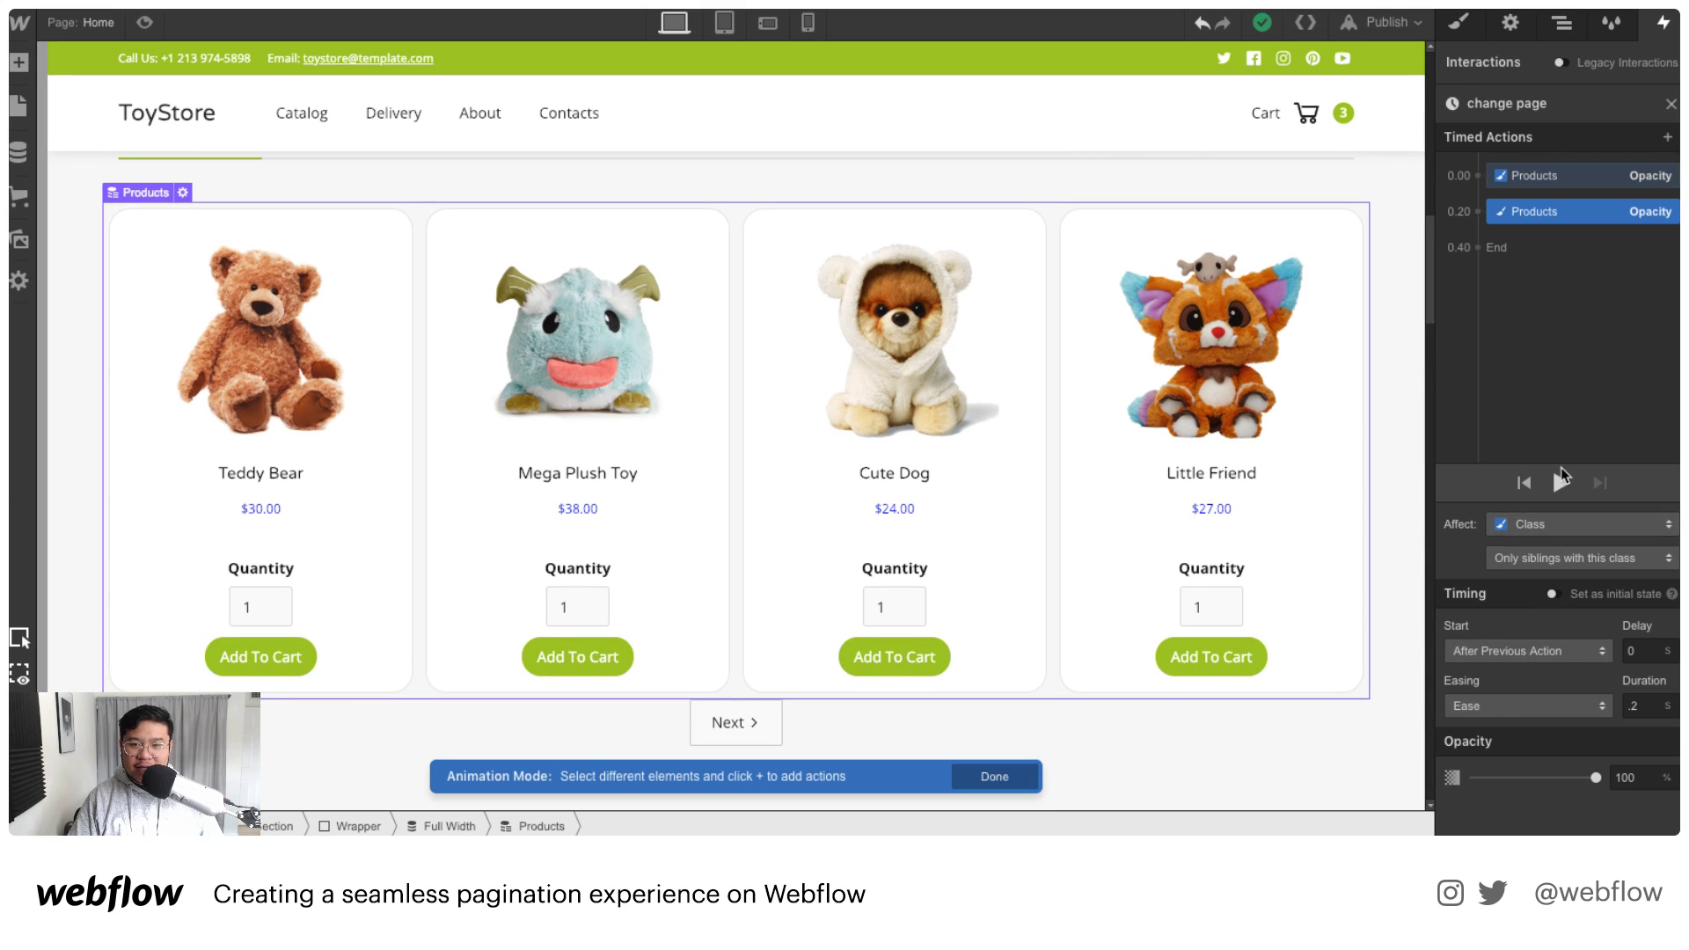
Step: Return to the Webflow Designer and delete the change page animation from the Pagination element's Mouse Click (Tap) trigger
click(1561, 473)
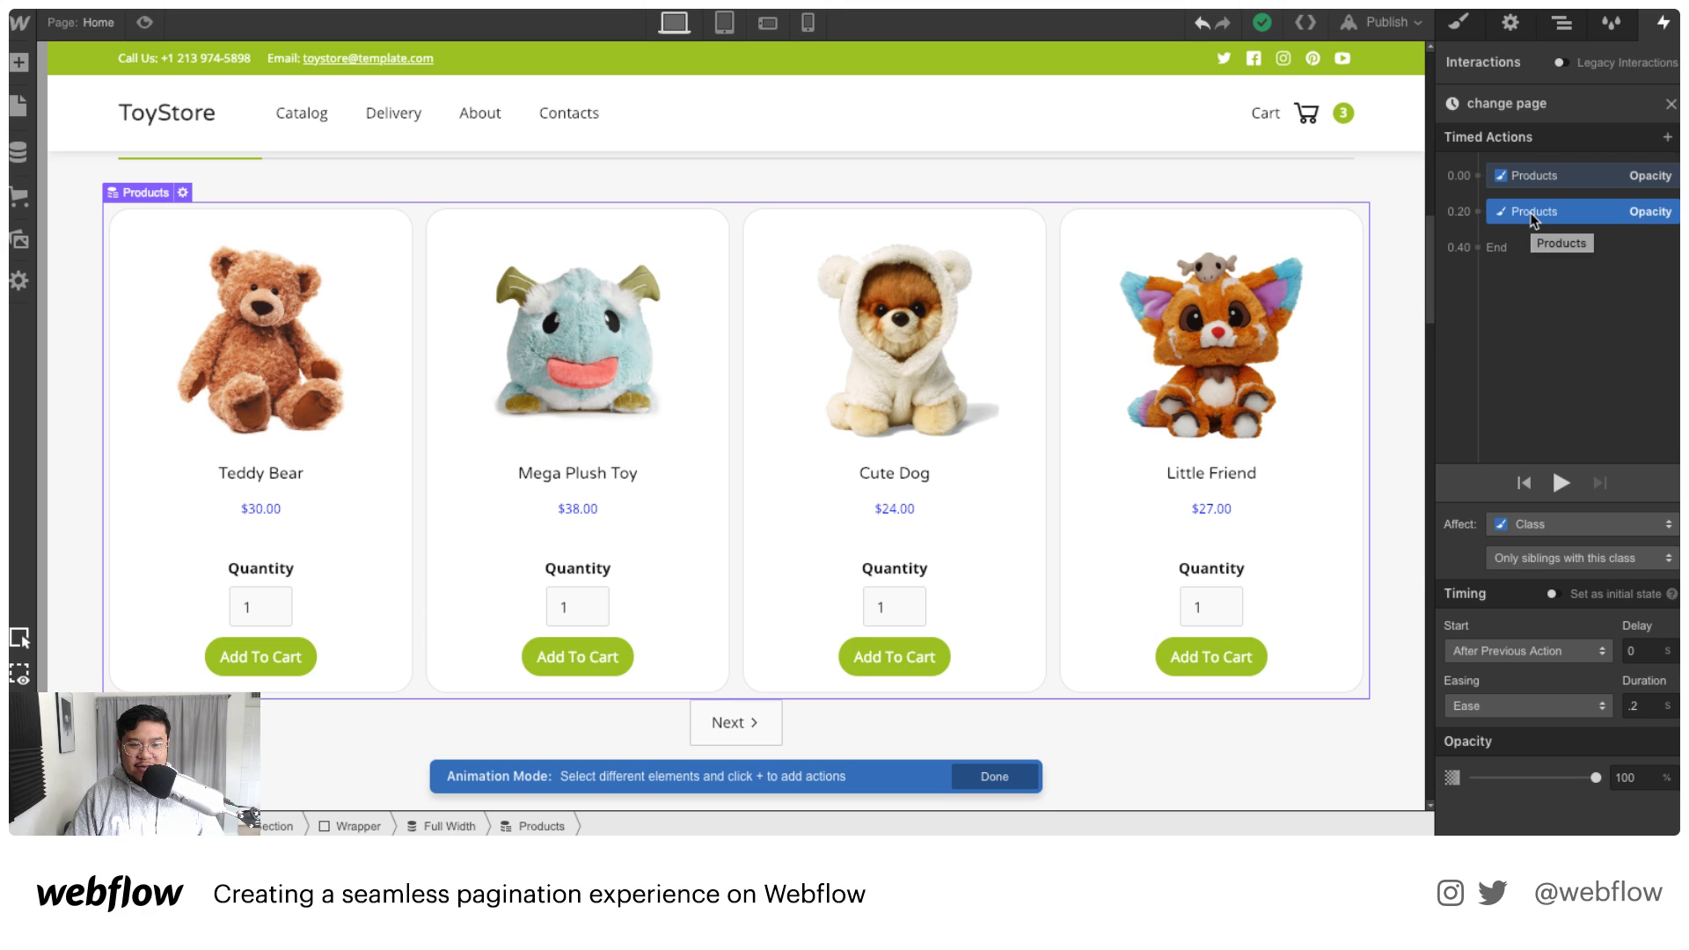
click(1561, 23)
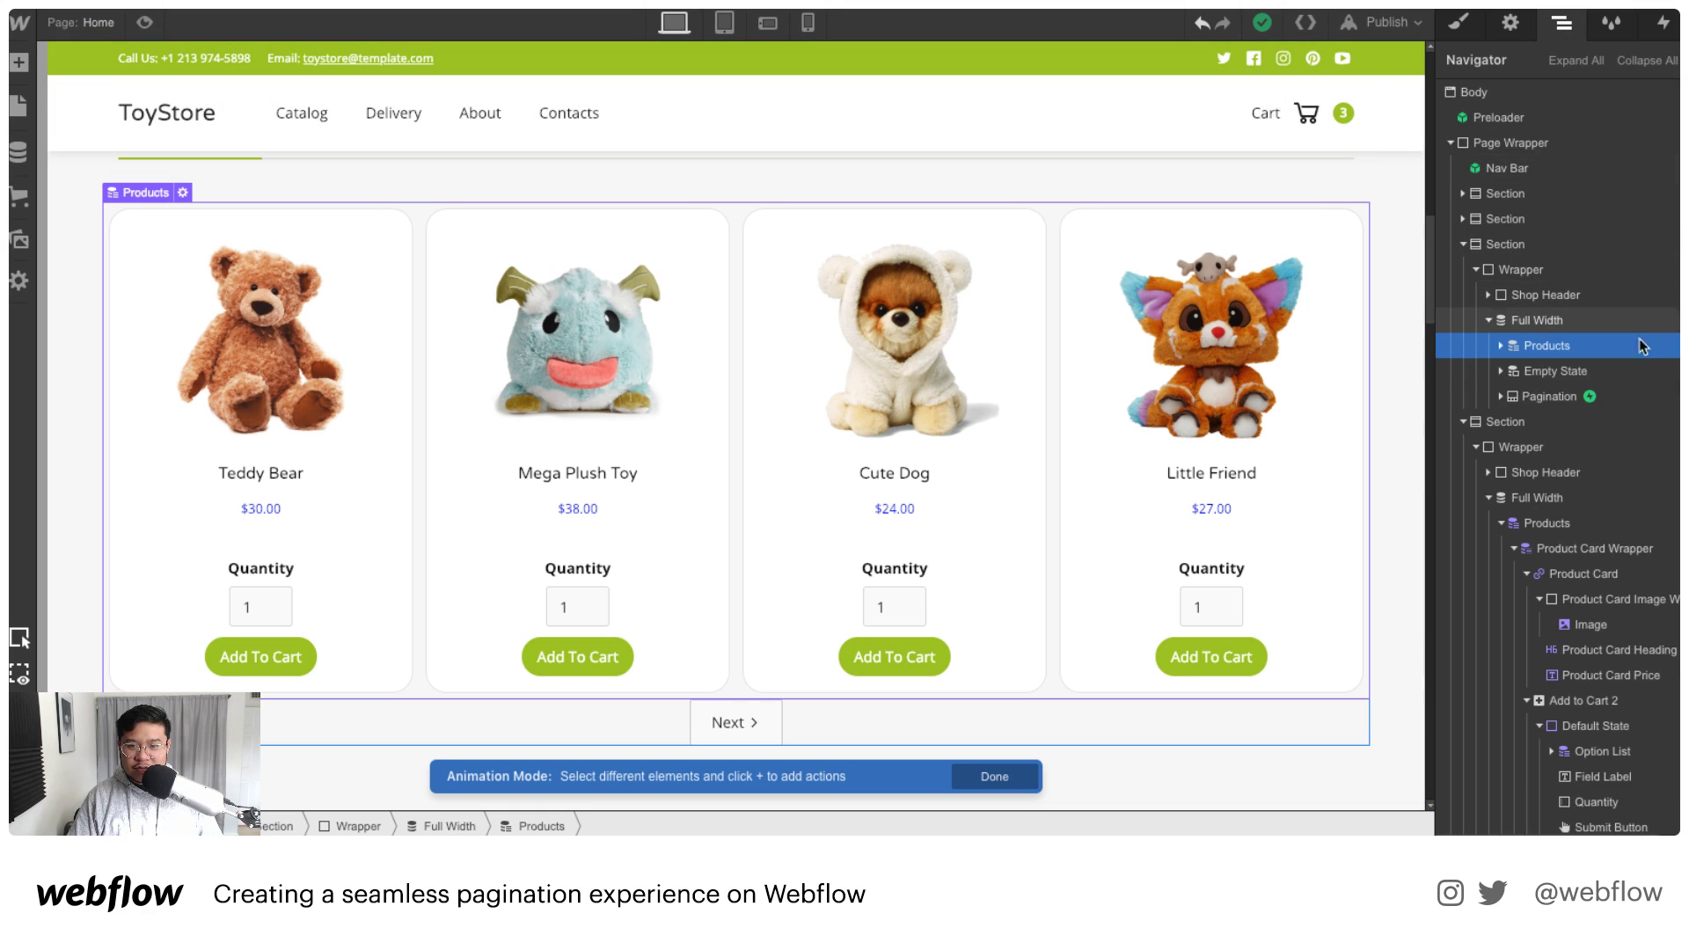
click(1555, 390)
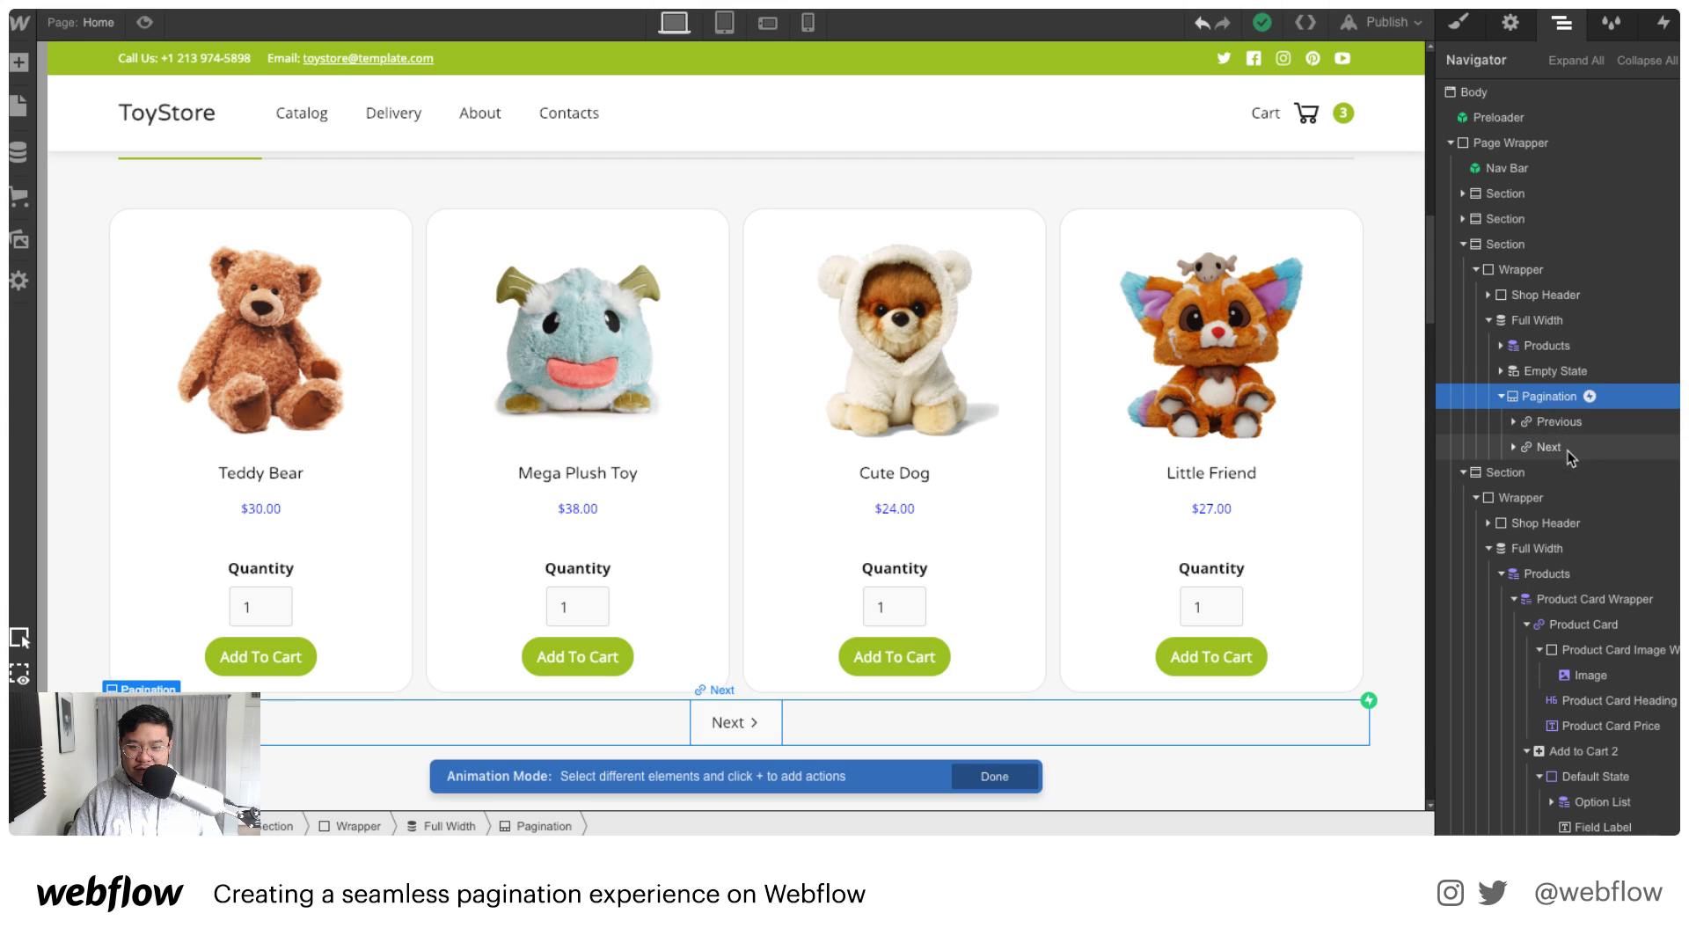
click(1663, 22)
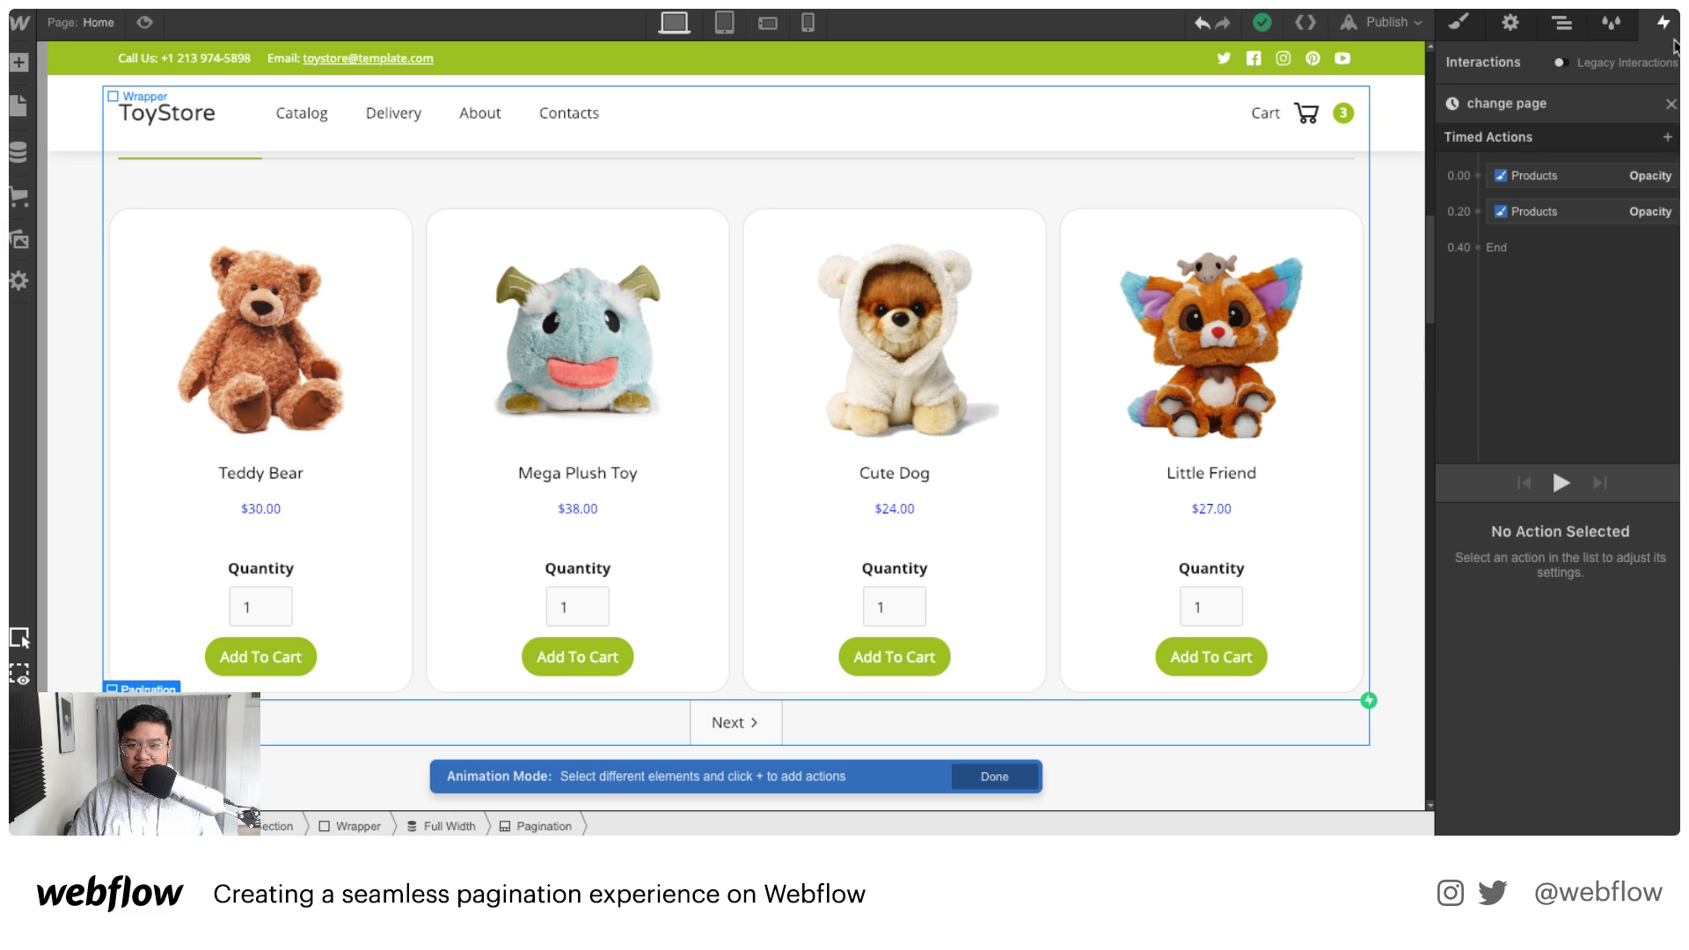
click(1671, 105)
mouse_move(1662, 364)
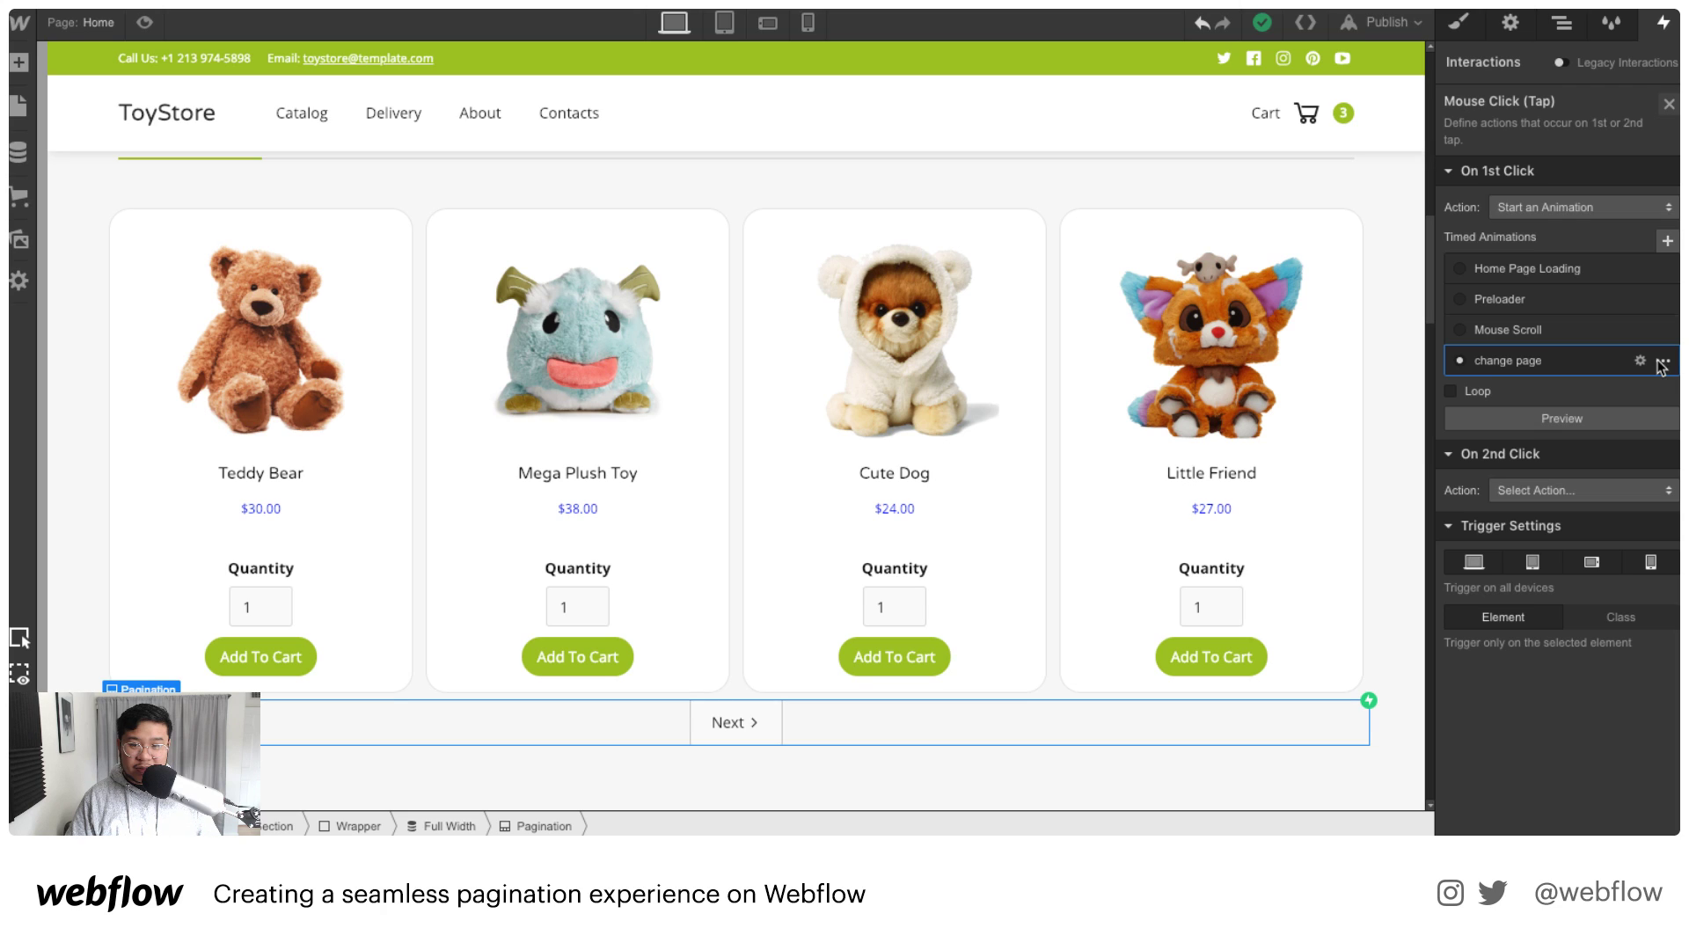
click(1662, 364)
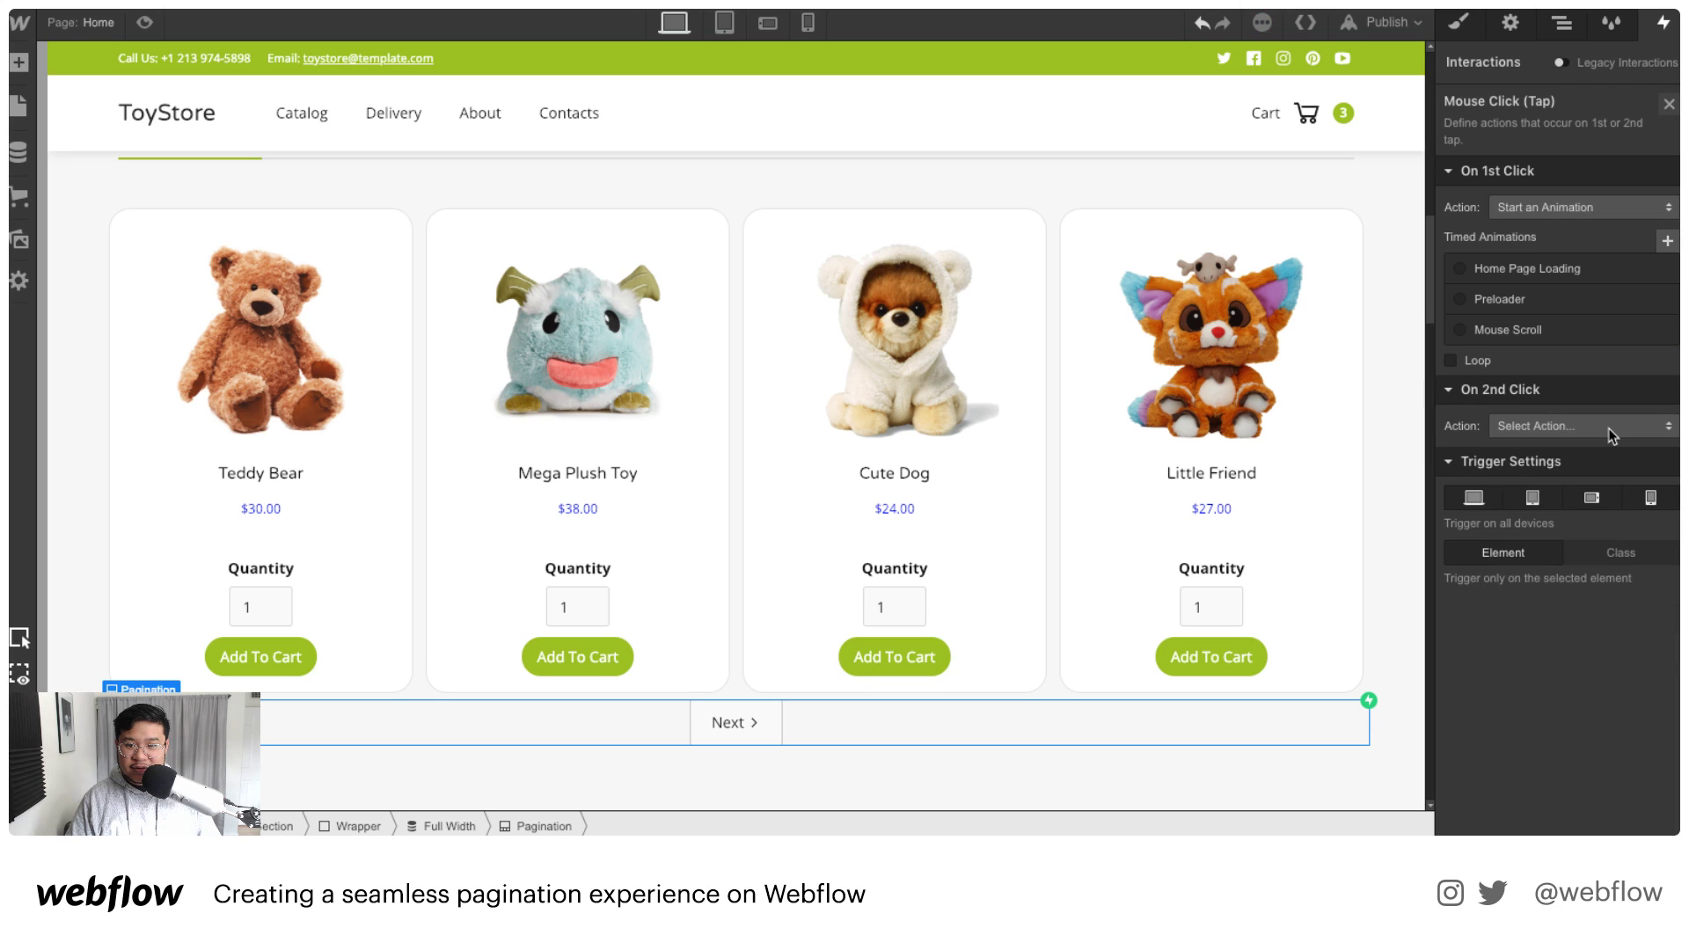
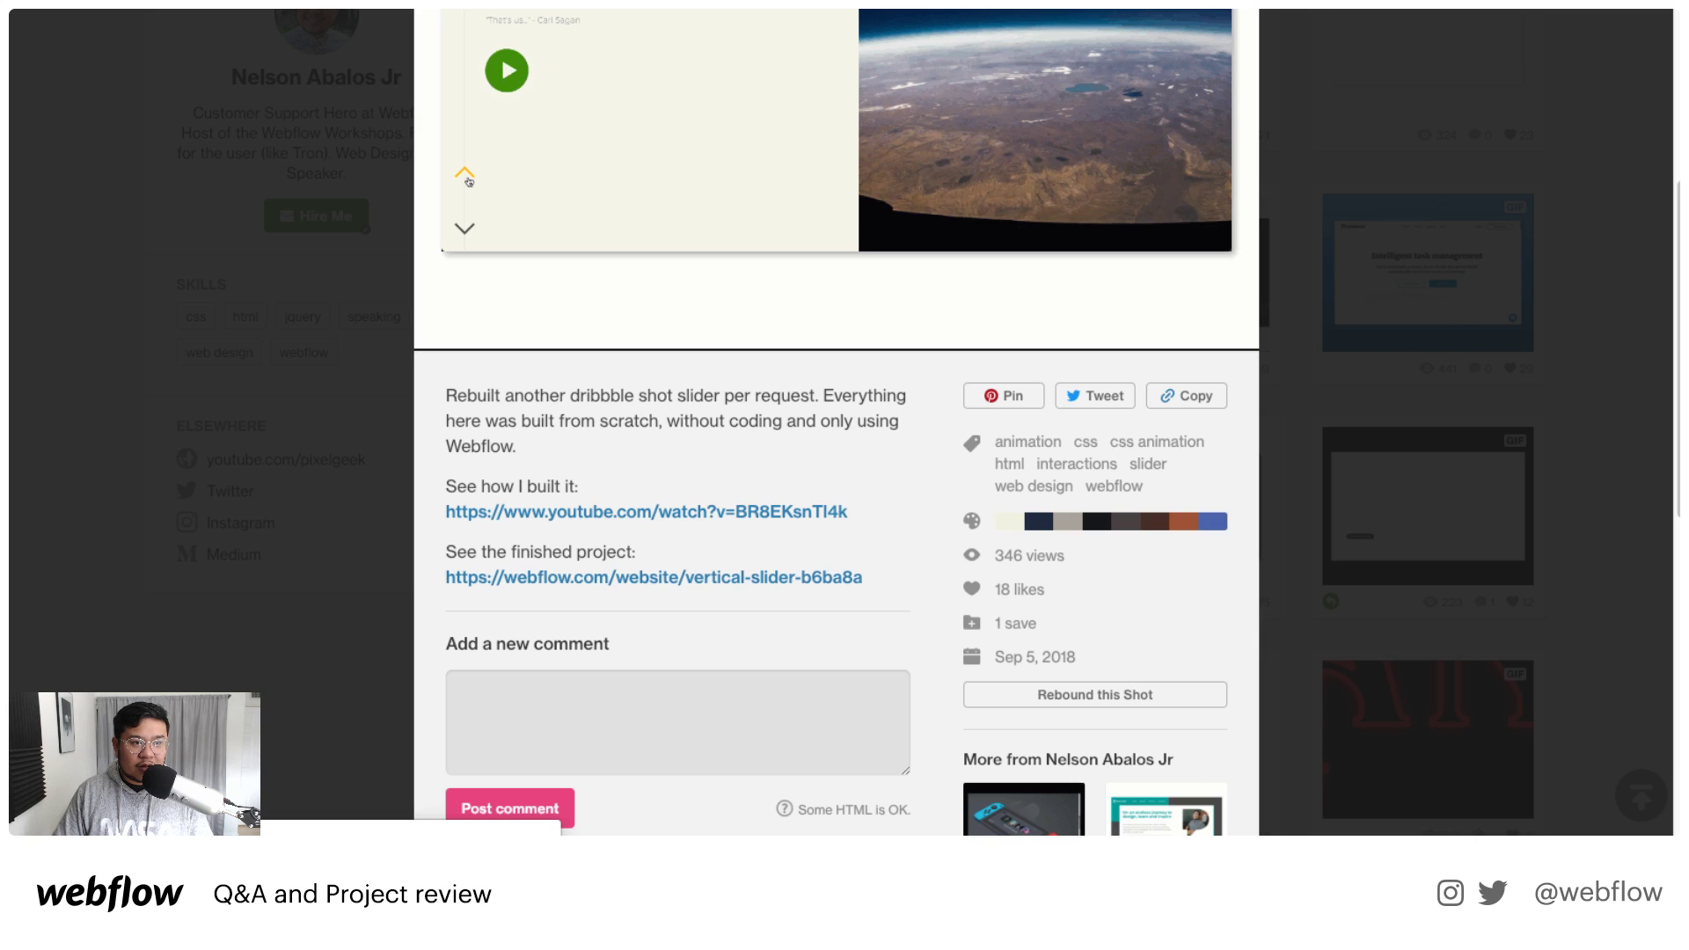
Step: Open the finished vertical-slider-b6ba8a project from the Dribbble shot and step through its slides in the Webflow showcase preview
click(653, 578)
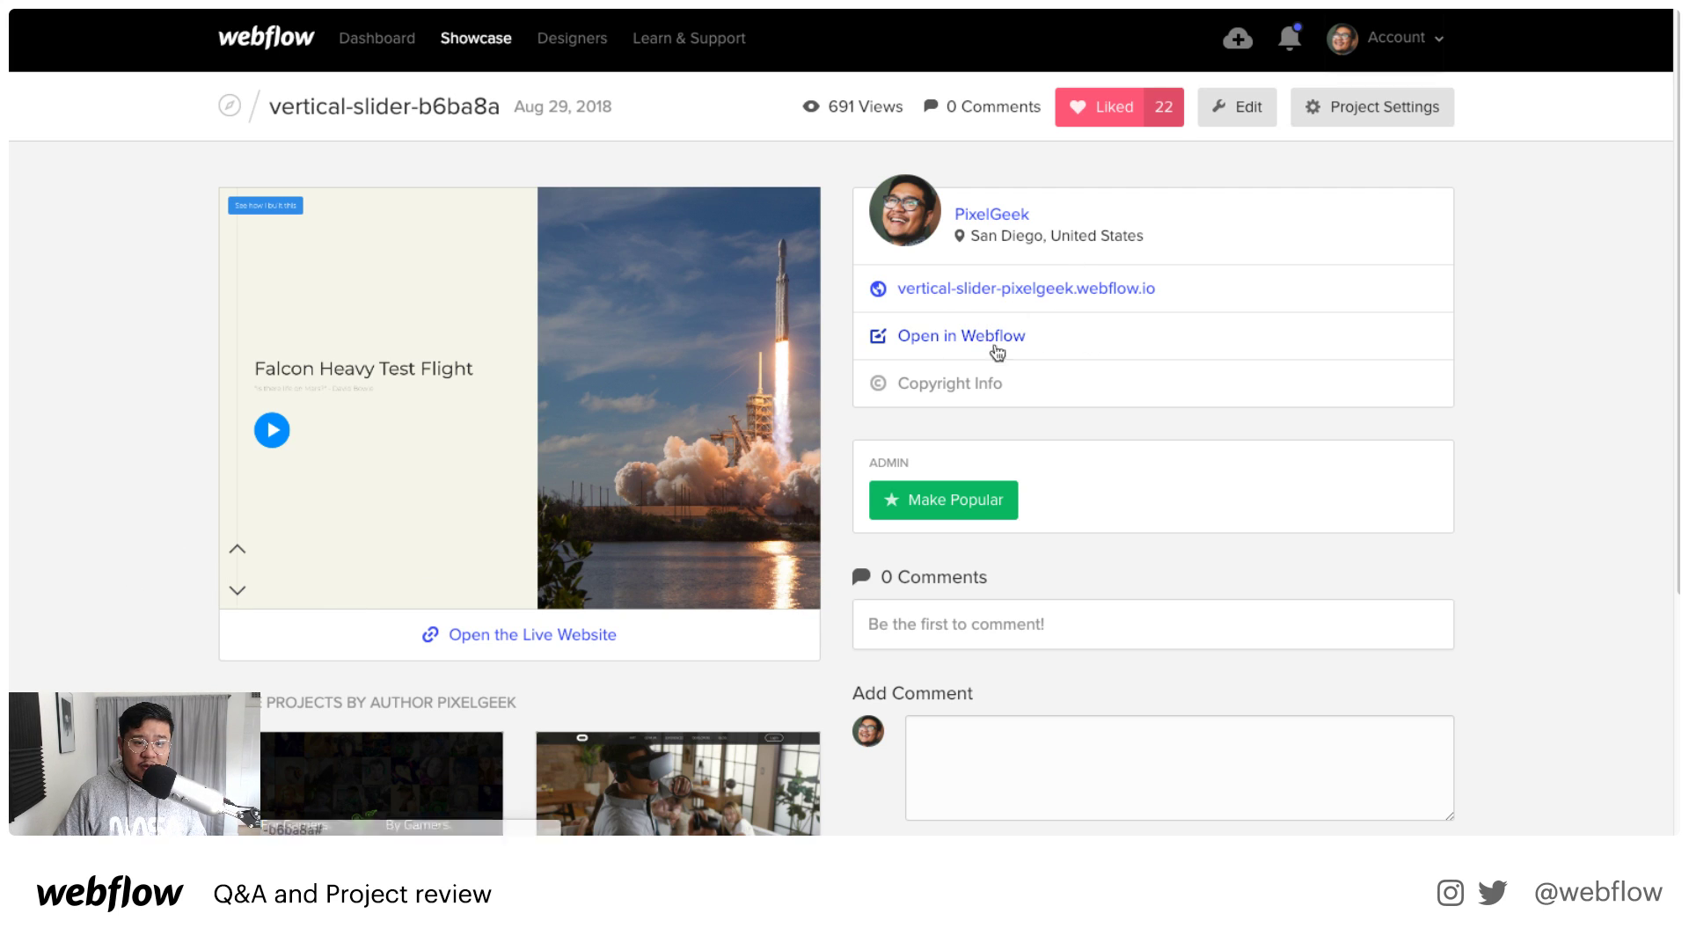
click(240, 594)
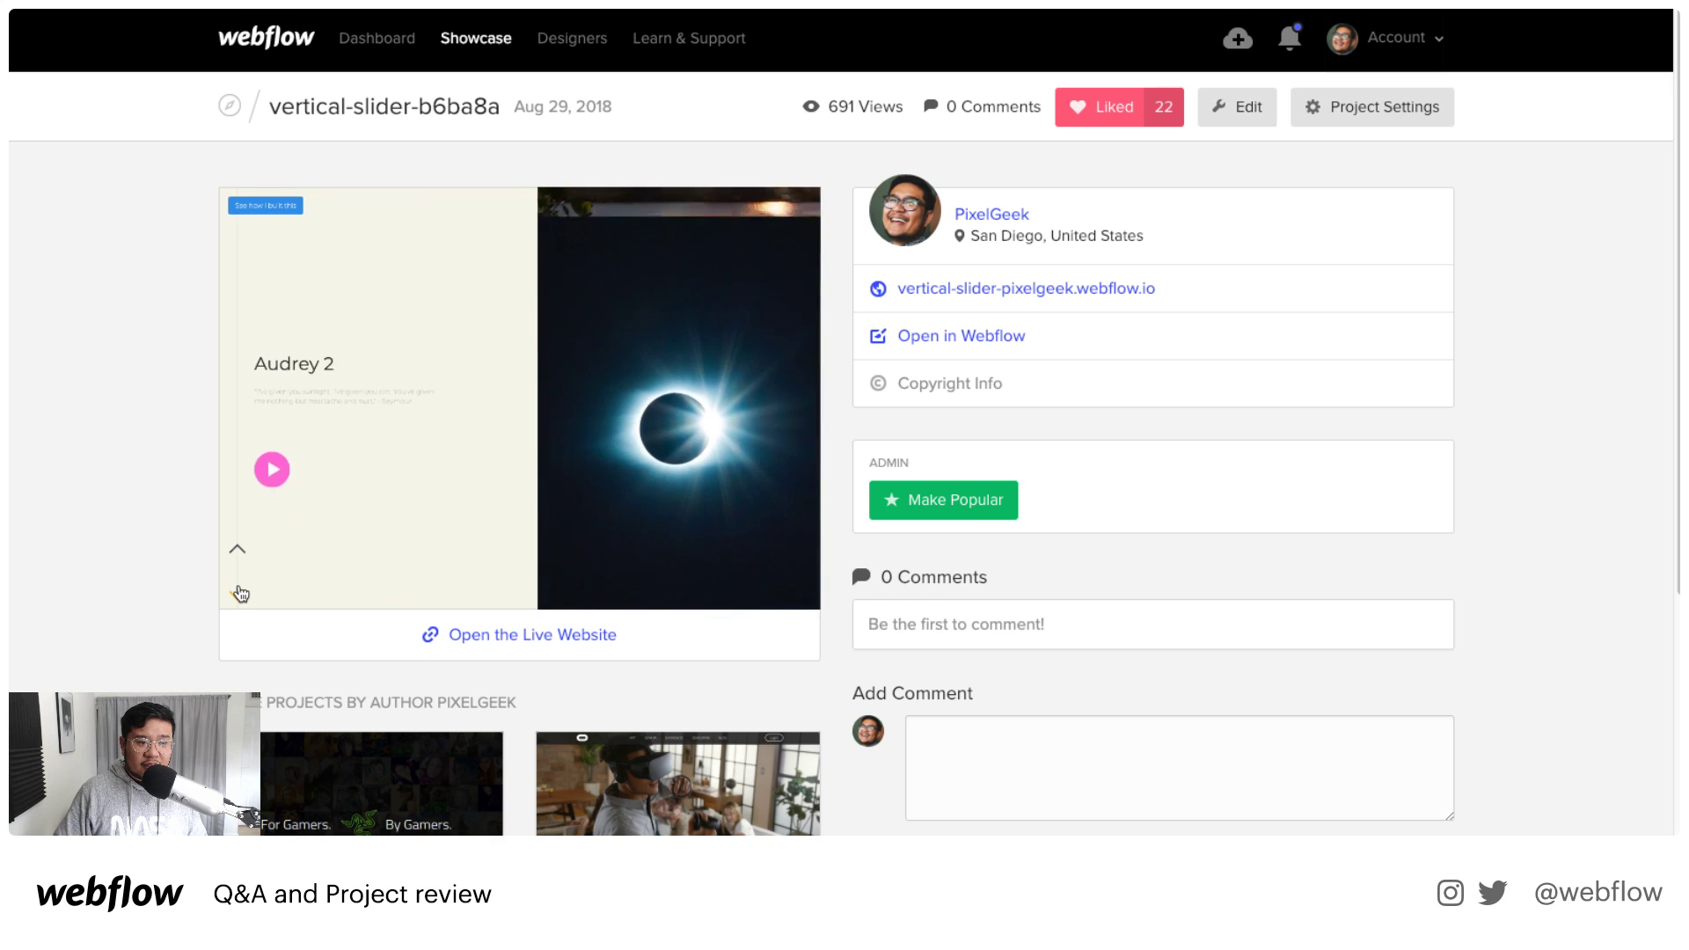
click(239, 593)
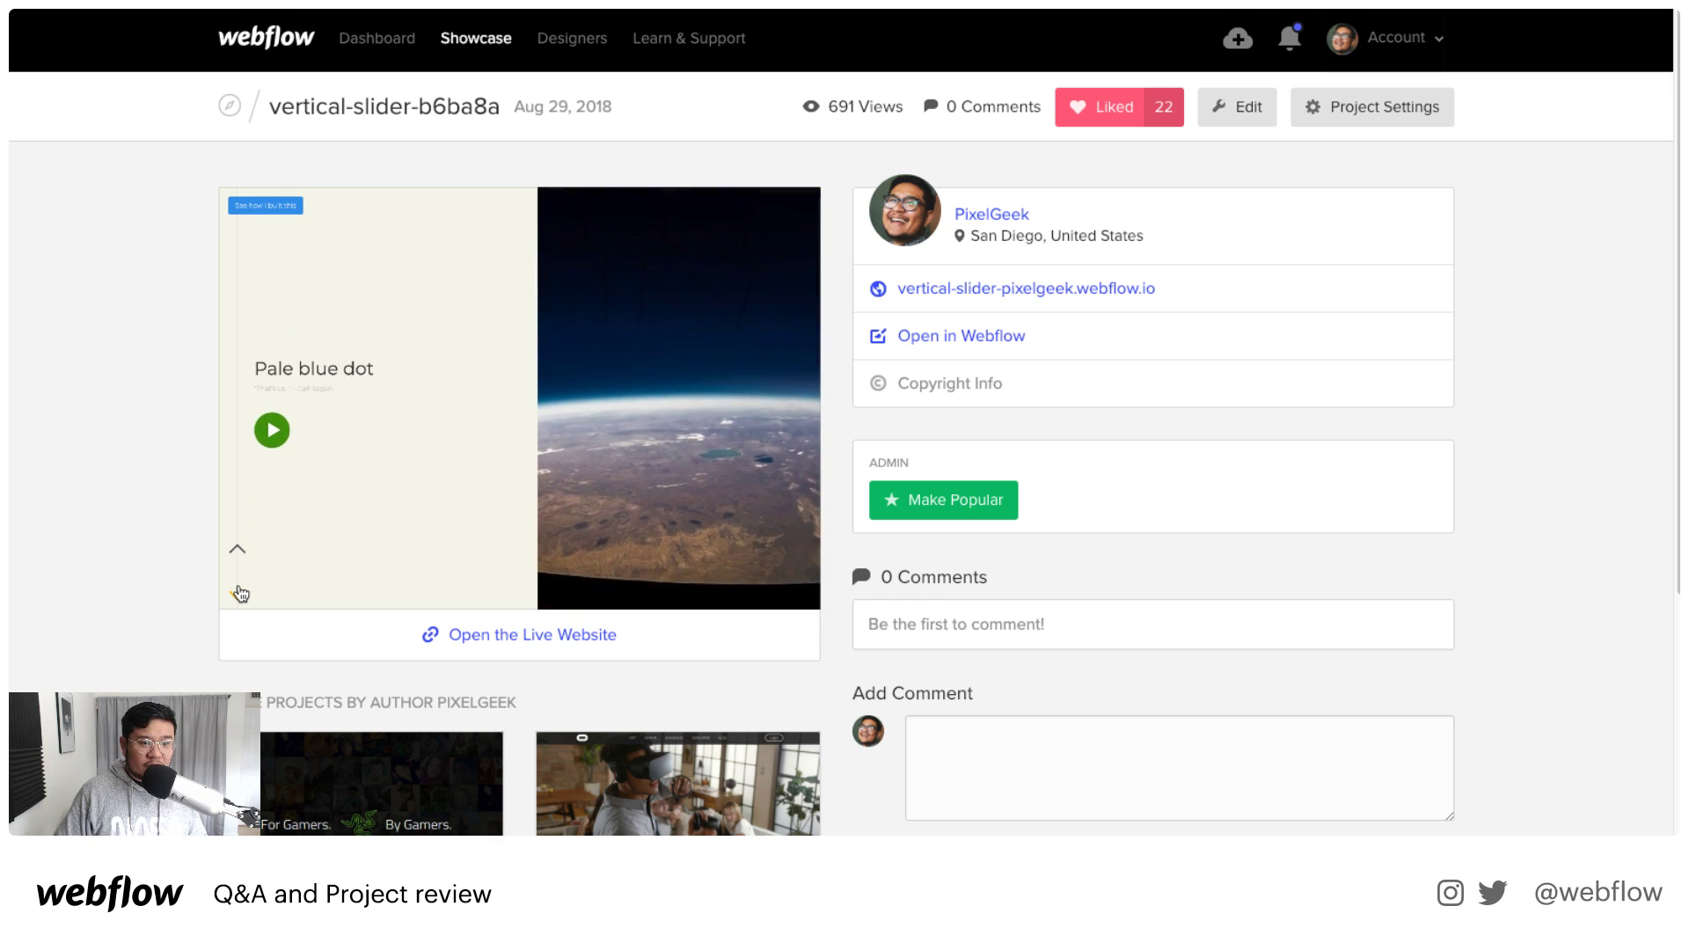
click(240, 594)
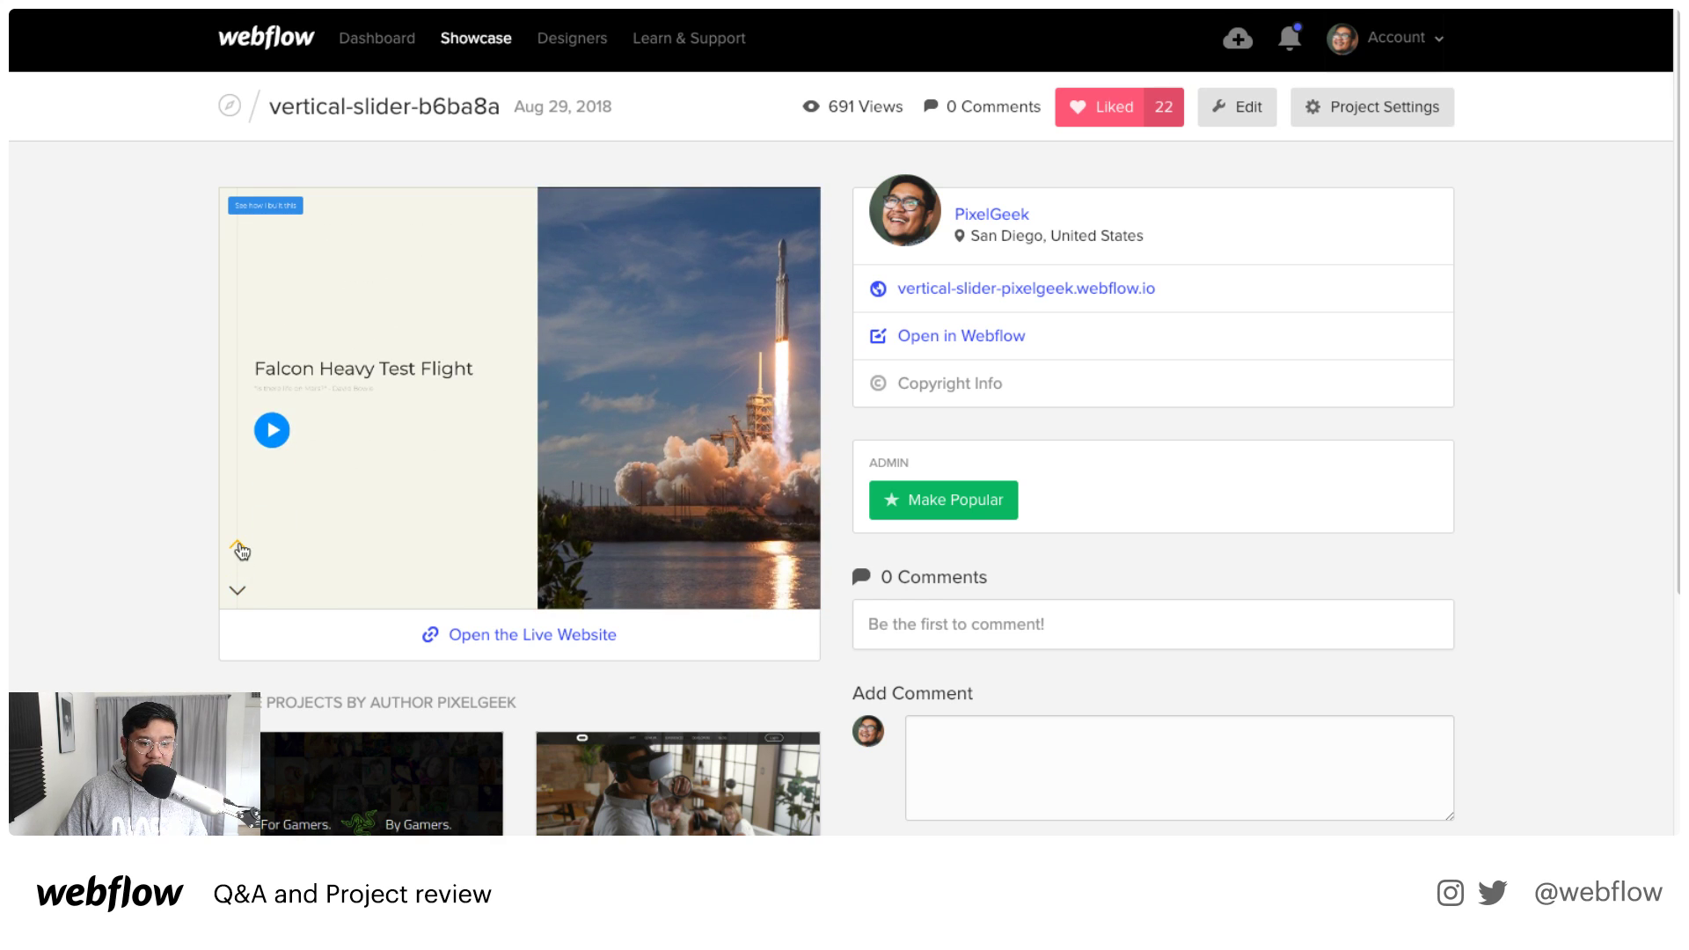
click(240, 596)
click(239, 595)
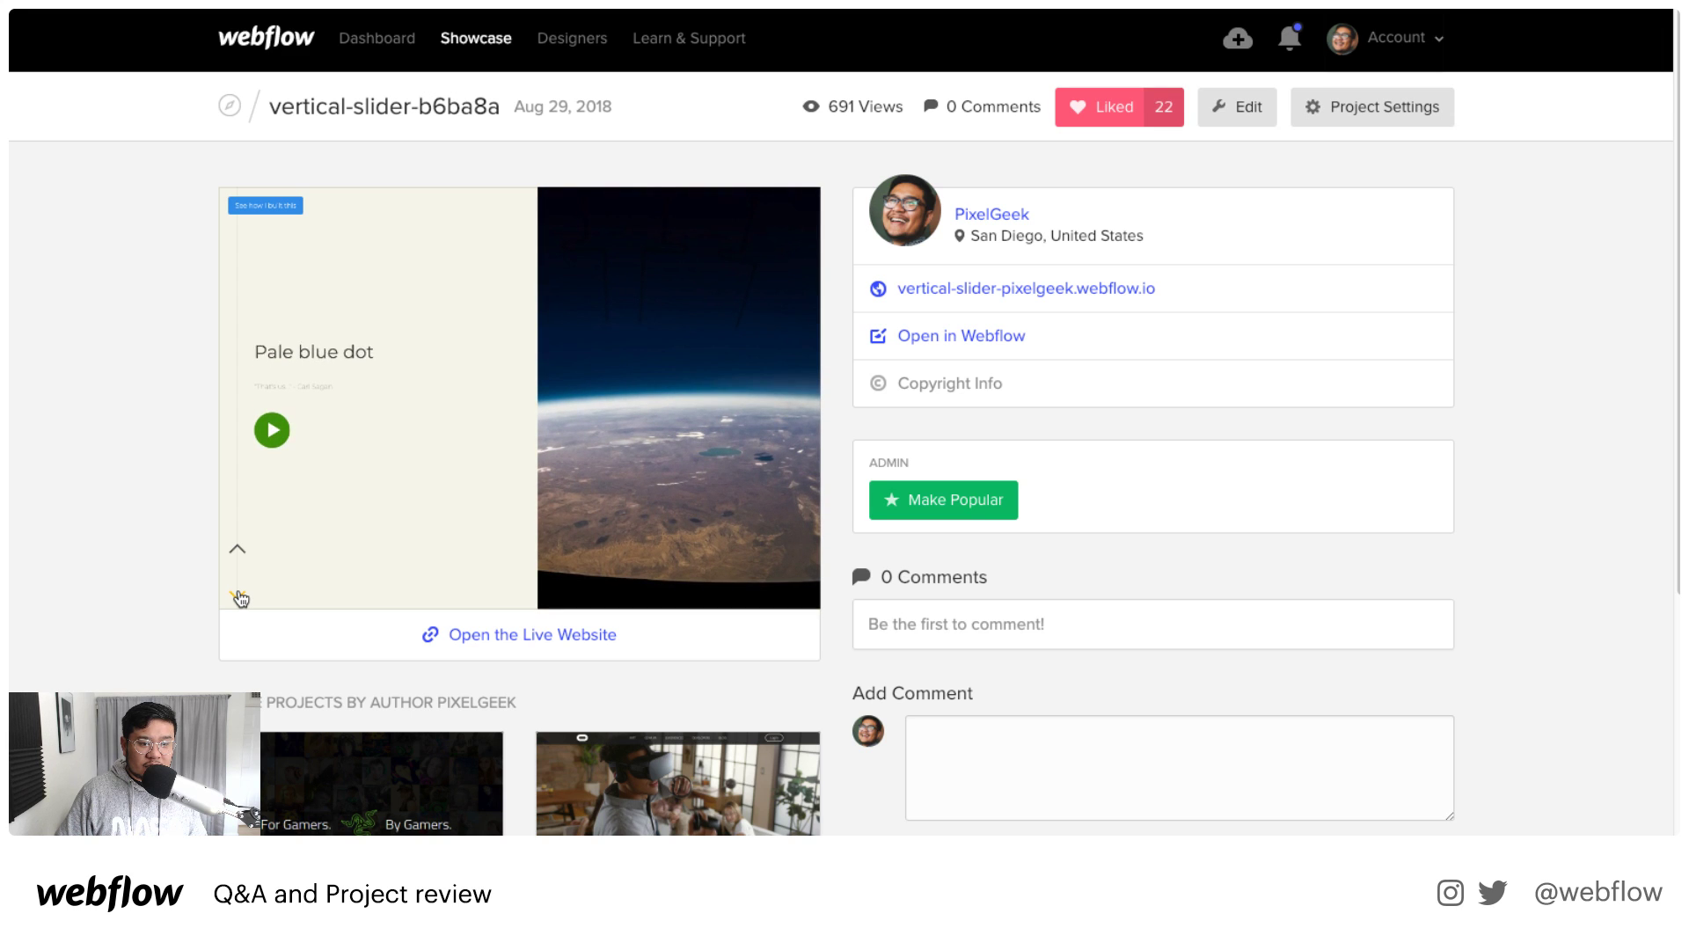
click(239, 596)
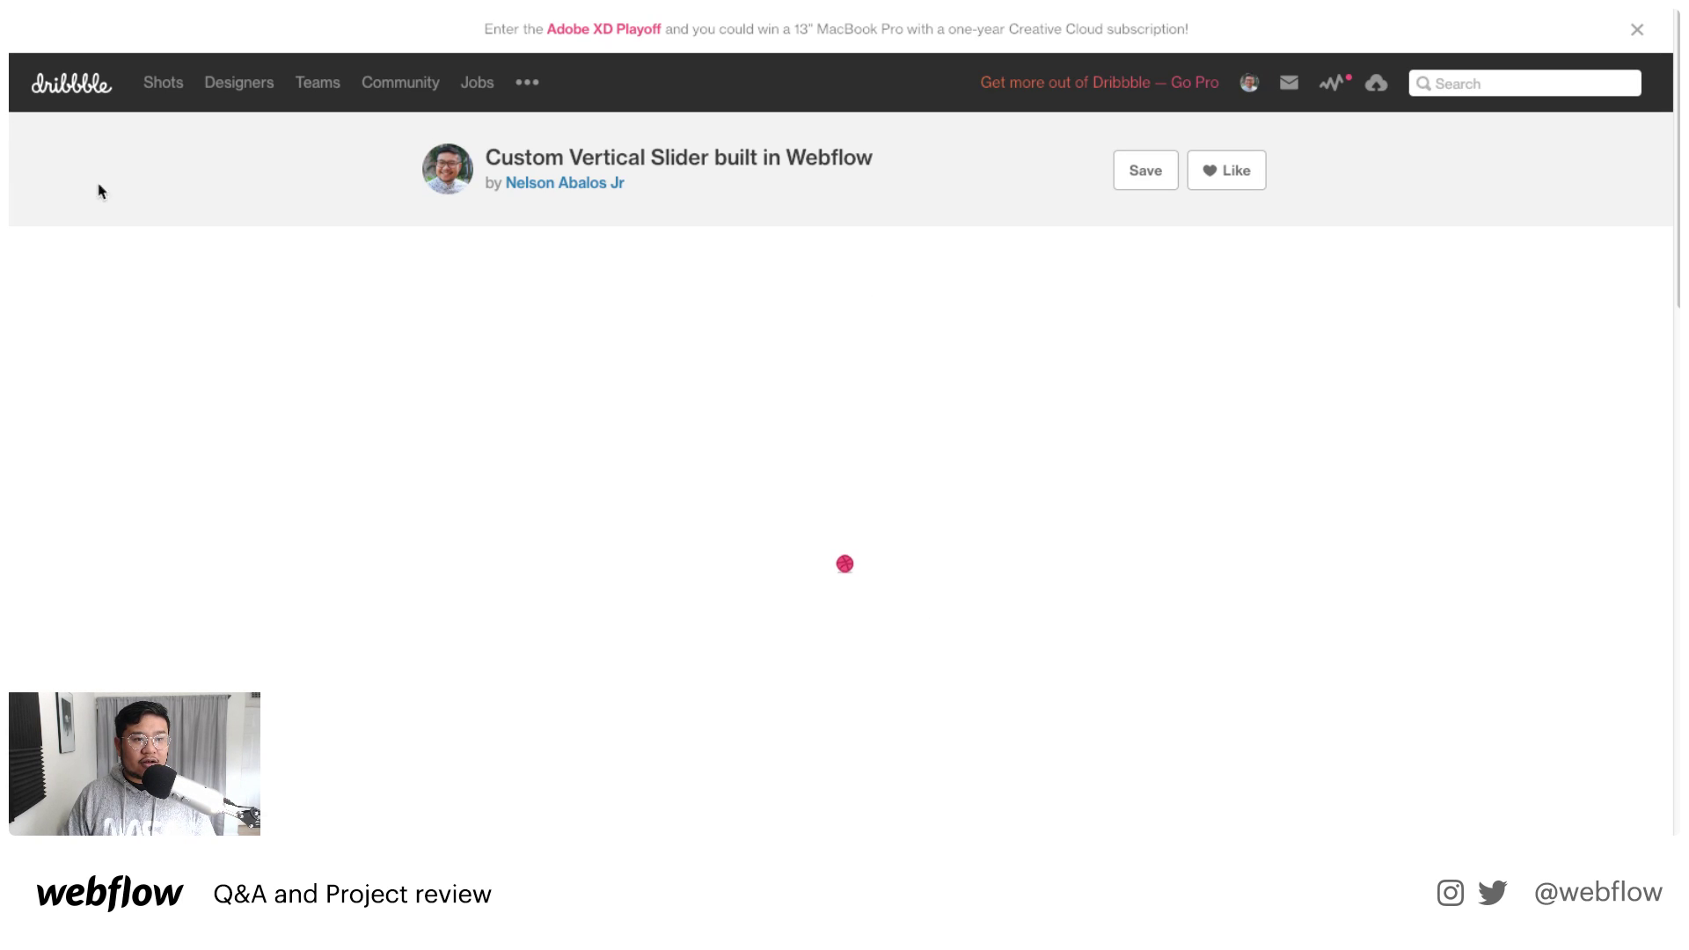
Step: Review the description, project links and related shots of the Custom Vertical Slider built in Webflow shot on Dribbble
scroll(1373, 656, down, 7)
scroll(1385, 658, down, 5)
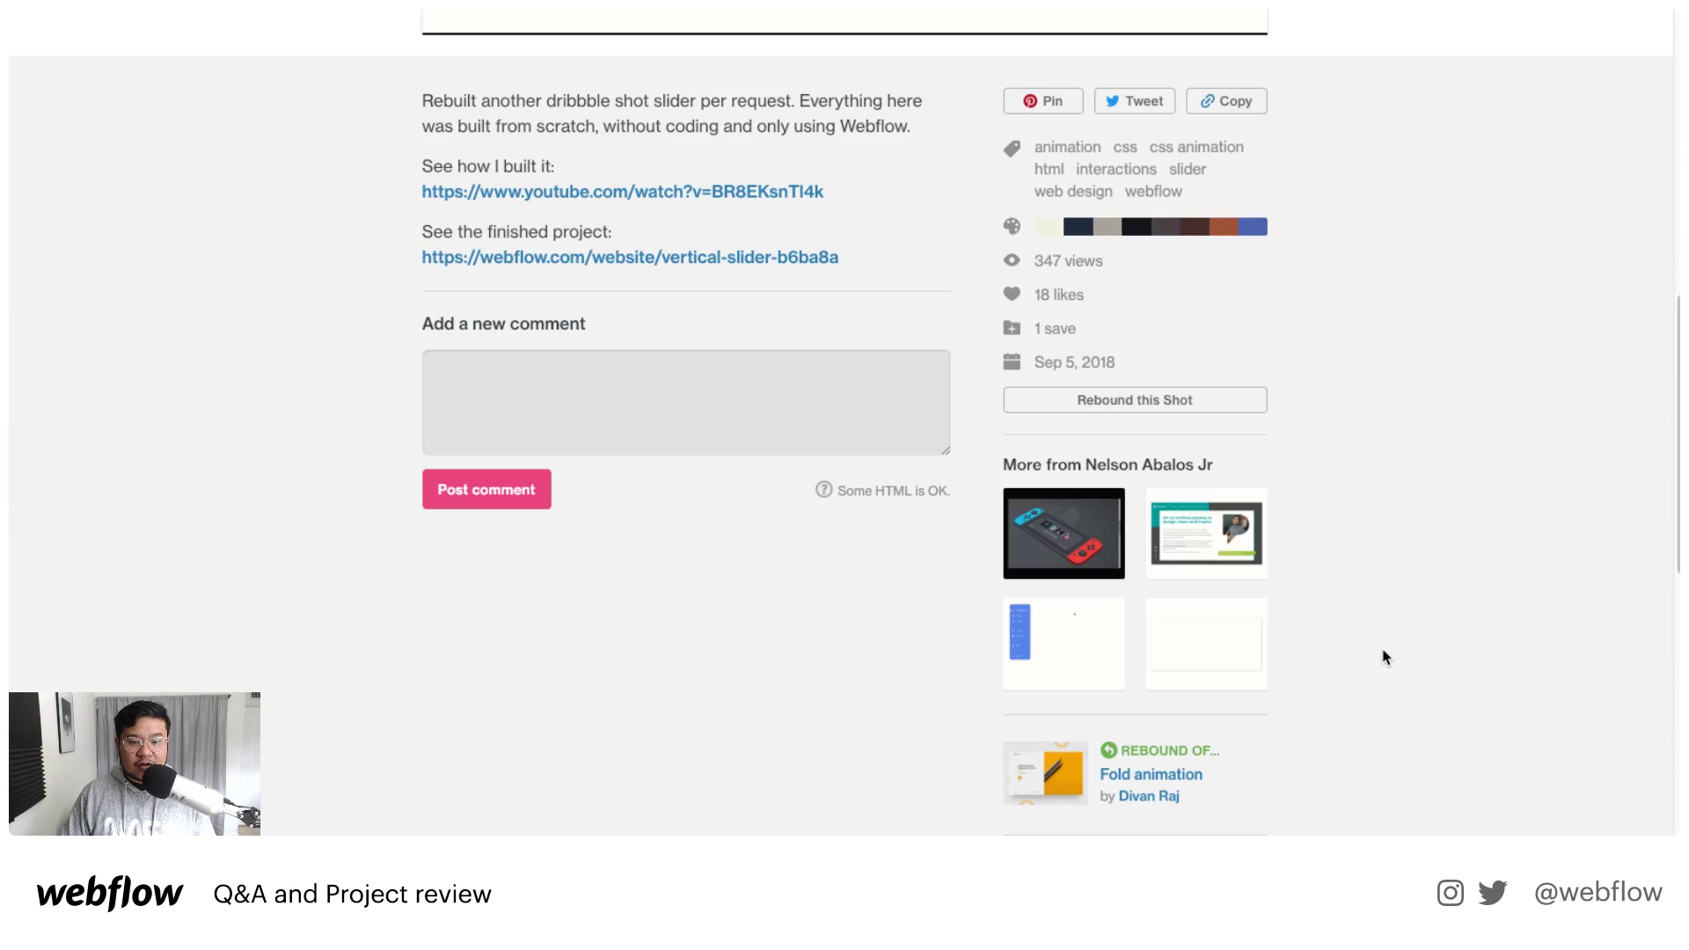
click(1142, 500)
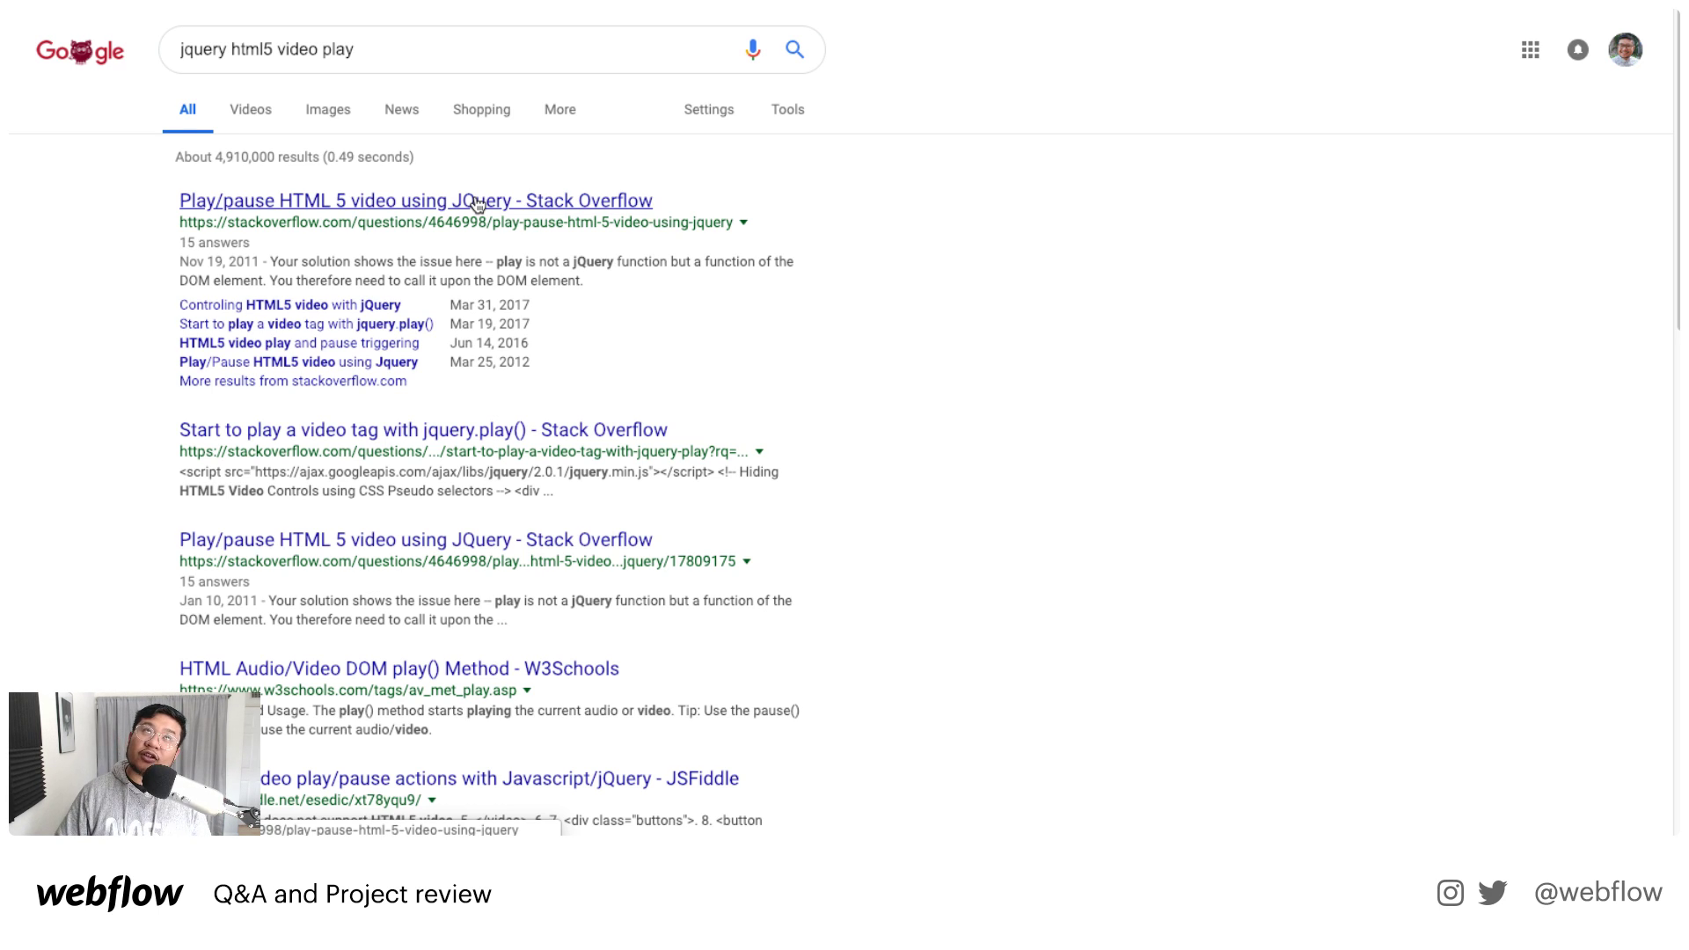
Step: Search Google for "jquery html5 video pause" and open the Stack Overflow question "Play/pause HTML 5 video using JQuery"
double_click(340, 51)
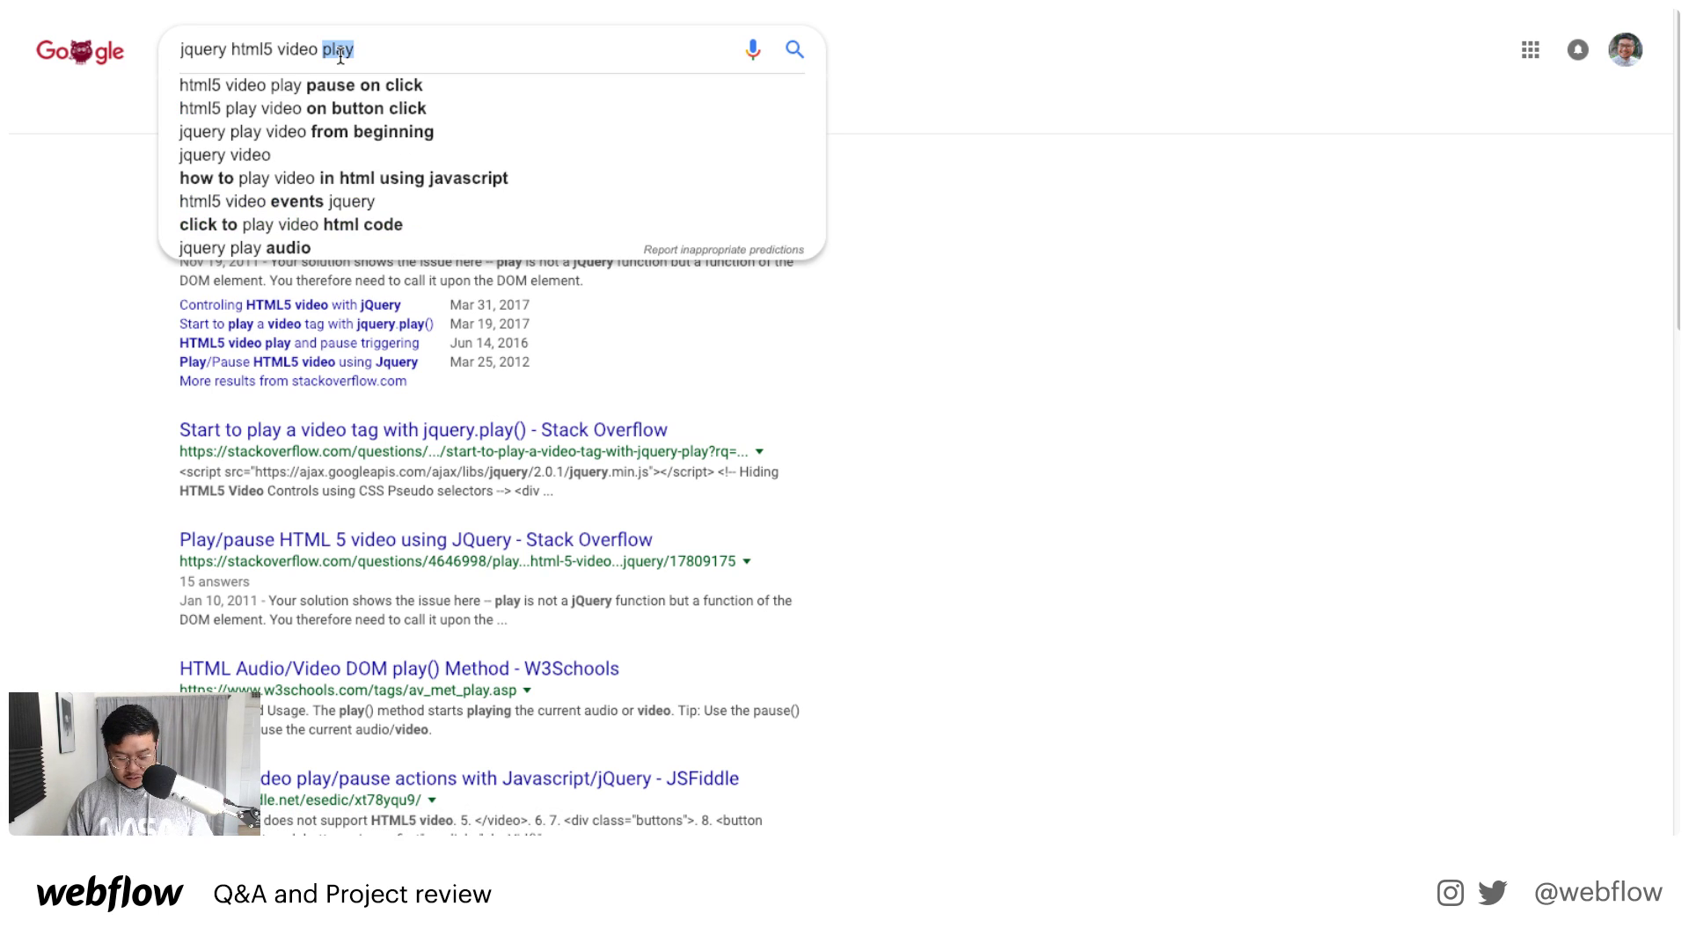
text(pause)
key(Return)
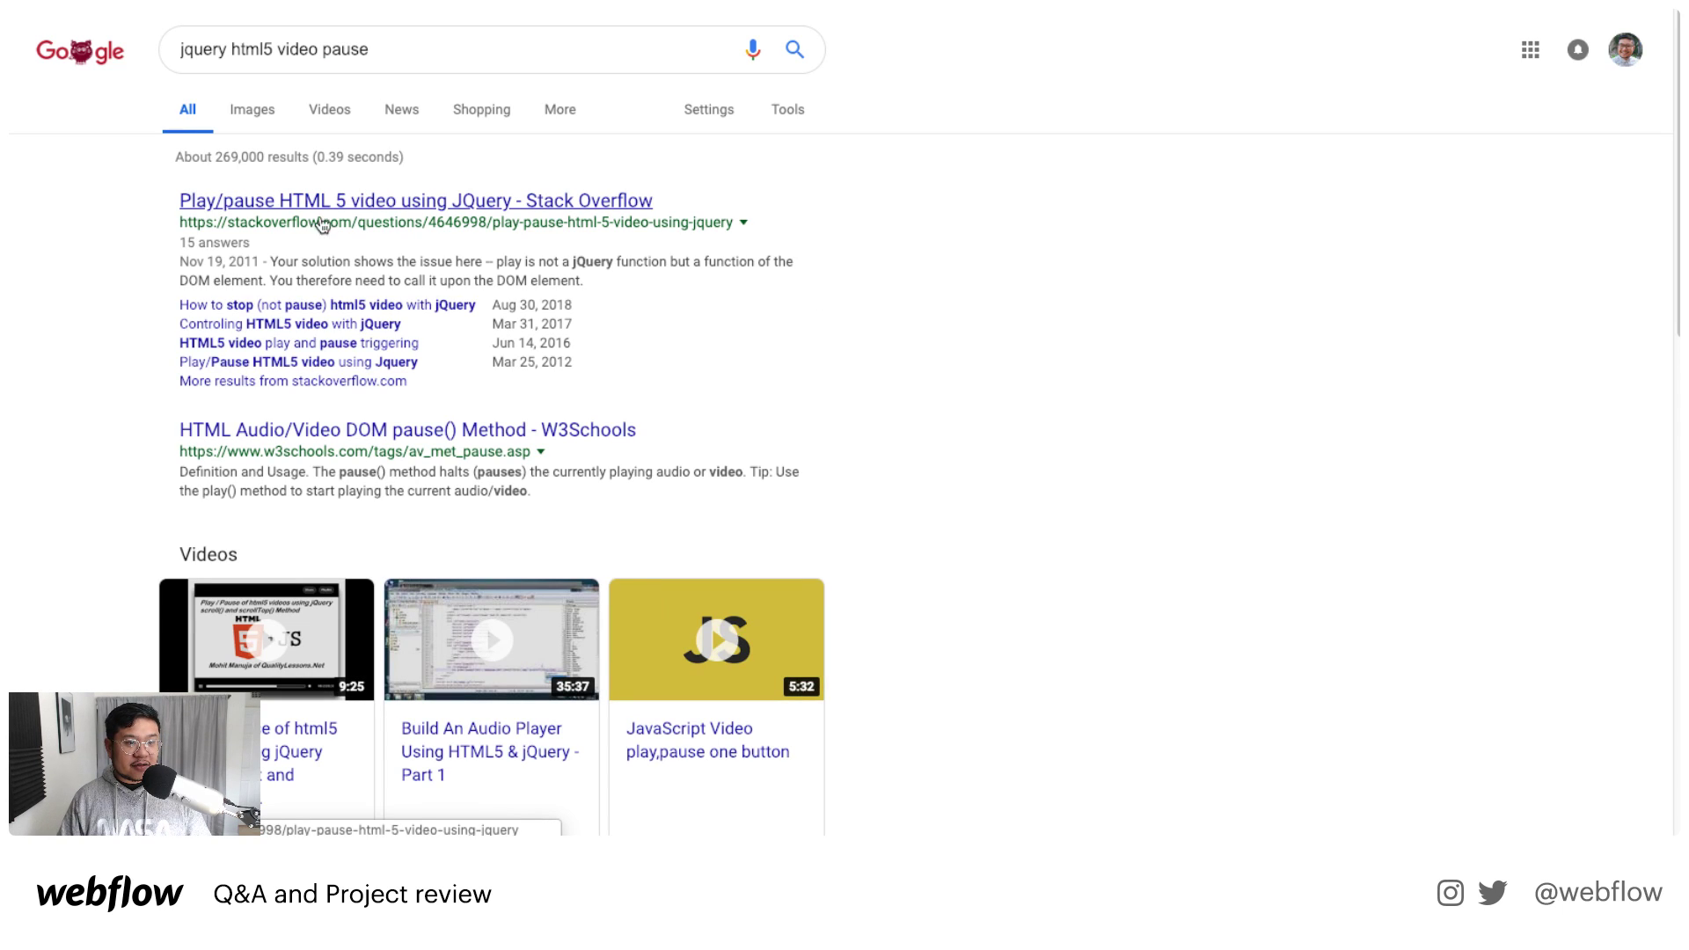
click(327, 209)
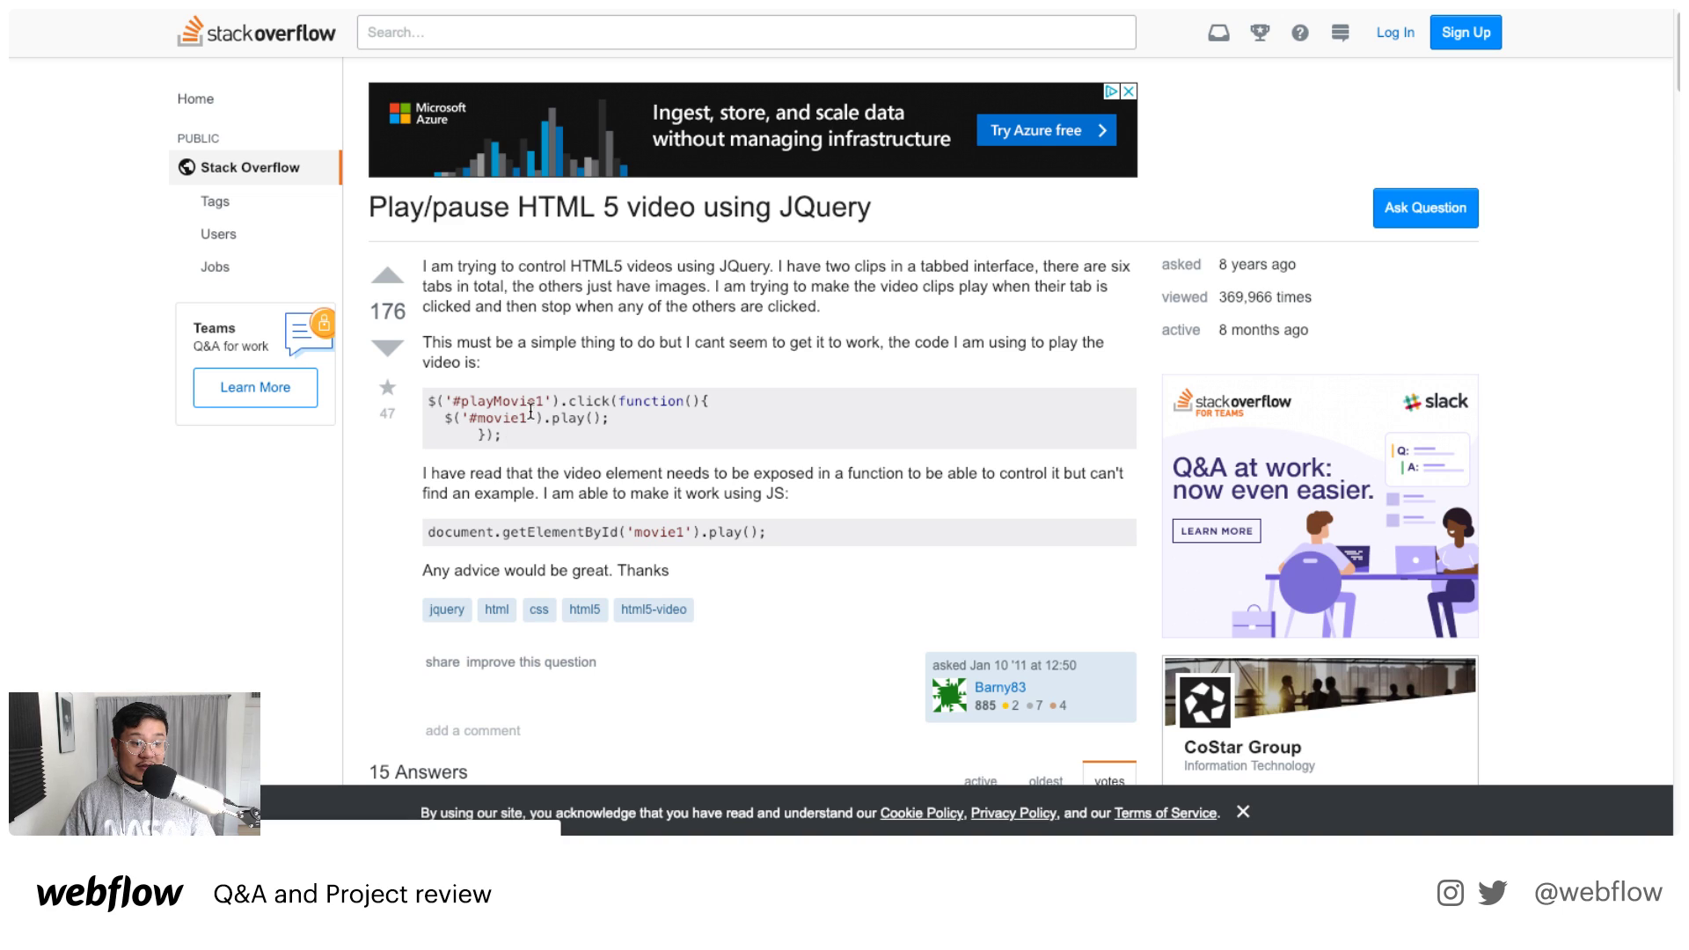
Step: Examine the #playMovie1 click code in the question and read the accepted answer with its comments
drag(545, 402, 444, 398)
scroll(554, 555, down, 2)
scroll(555, 554, down, 8)
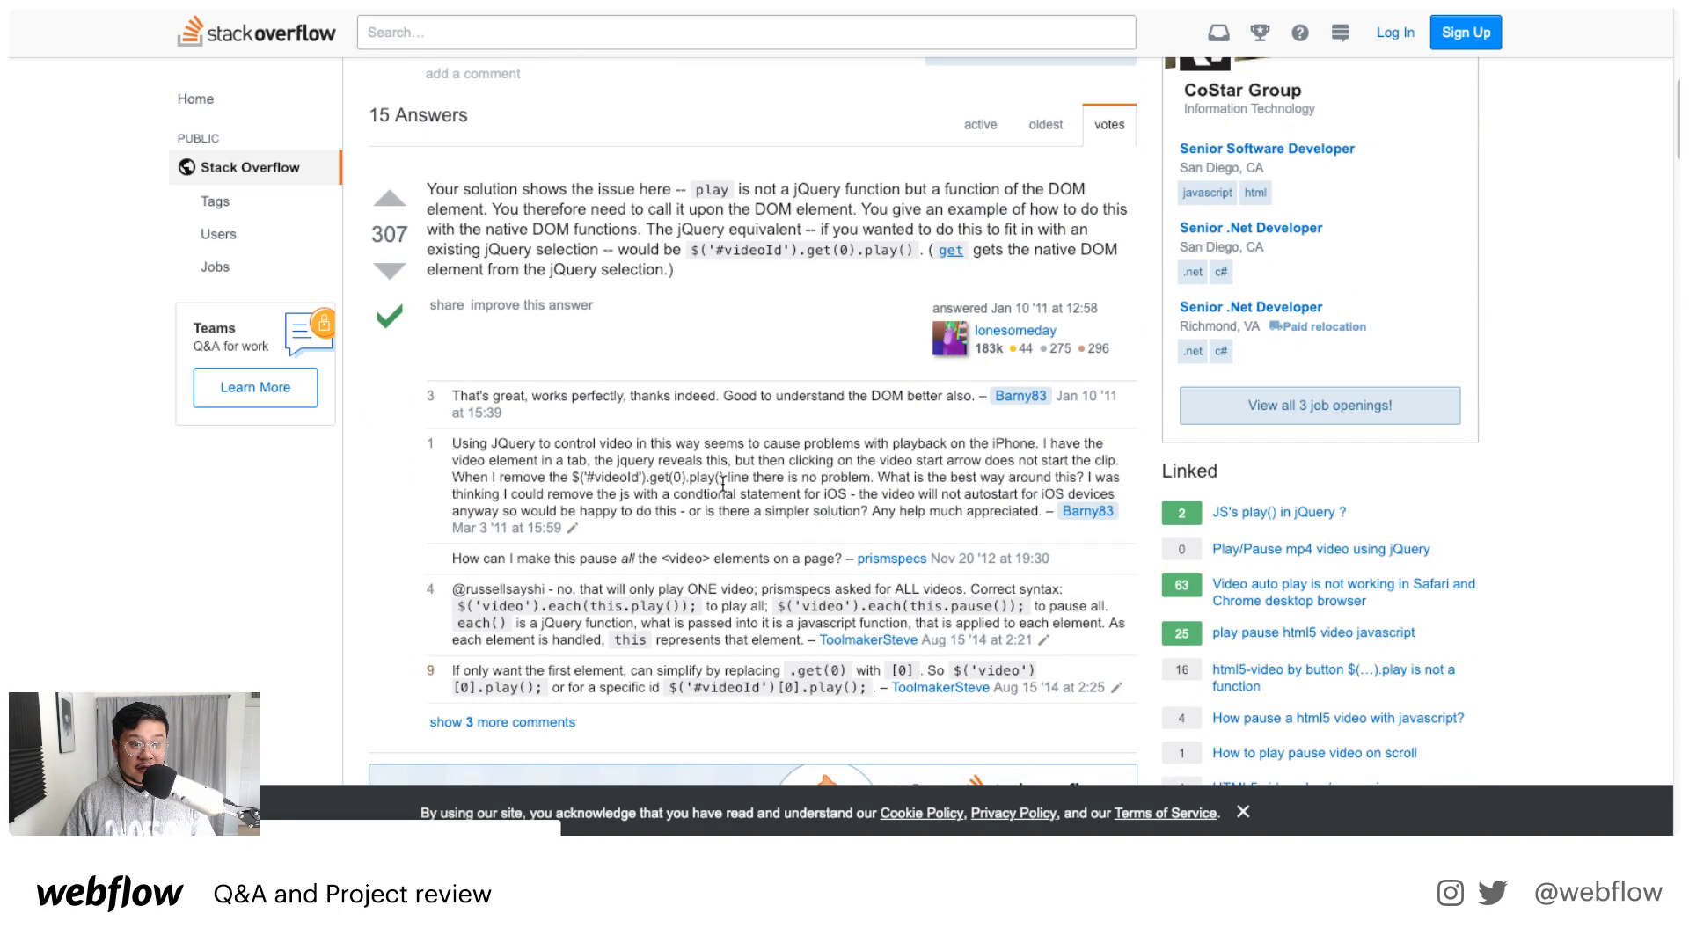
Step: Highlight the videoId selector and the play call in the accepted answer's $('#videoId').get(0).play() snippet
scroll(724, 484, down, 4)
scroll(725, 489, up, 6)
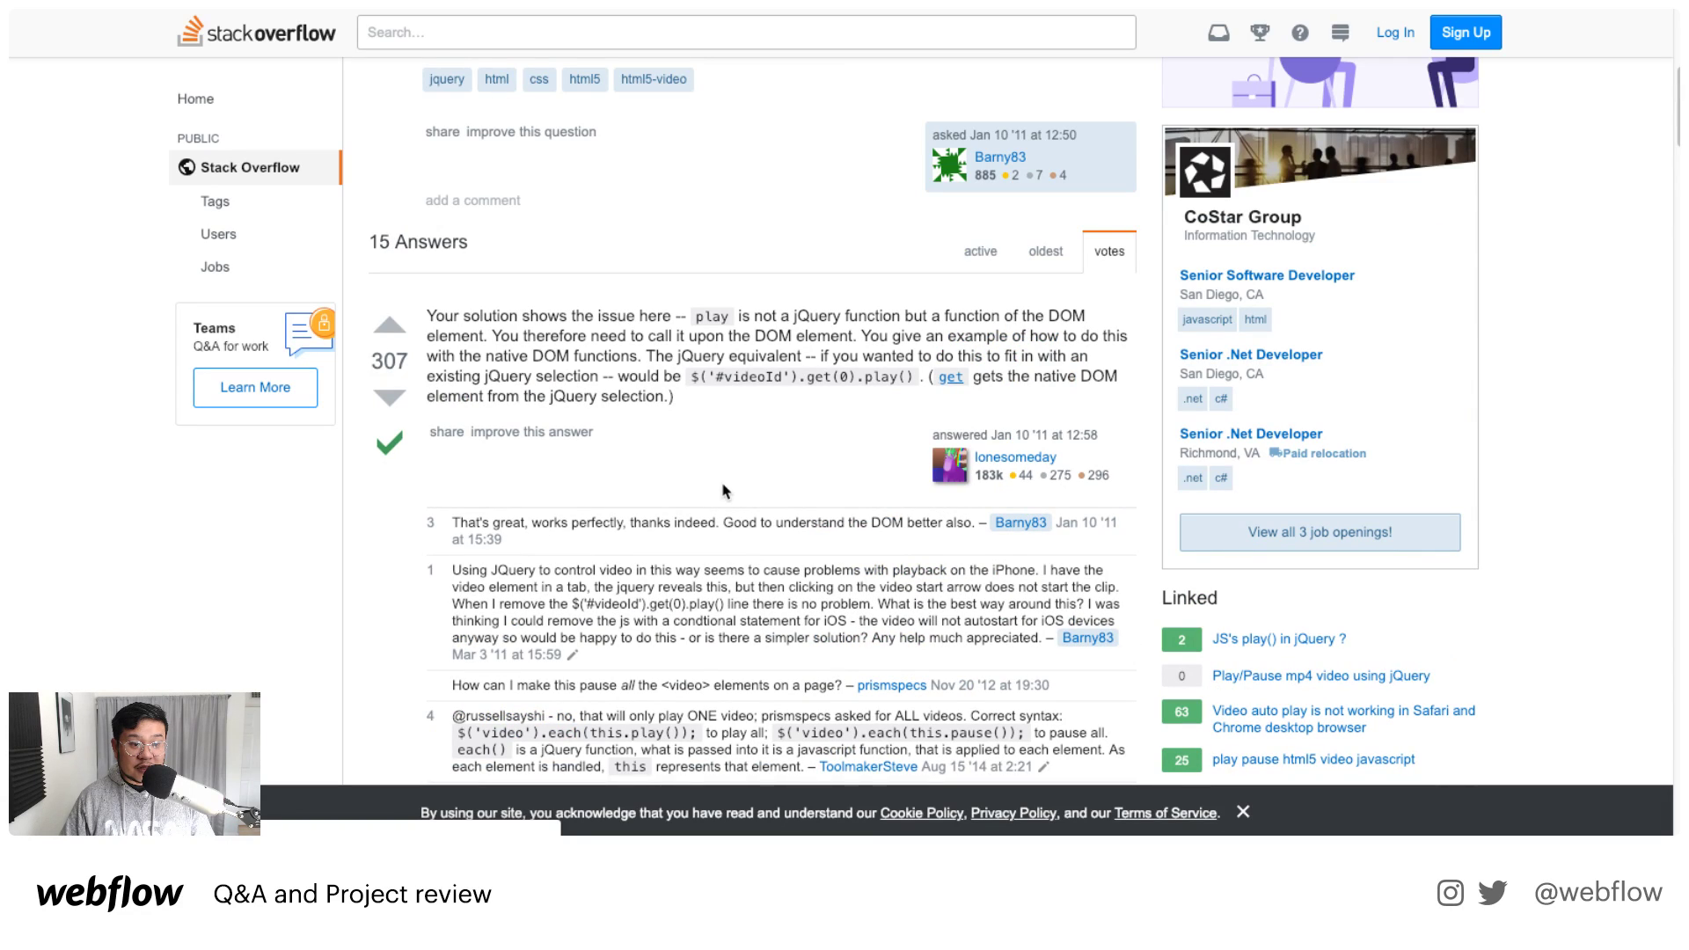
drag(706, 377, 799, 376)
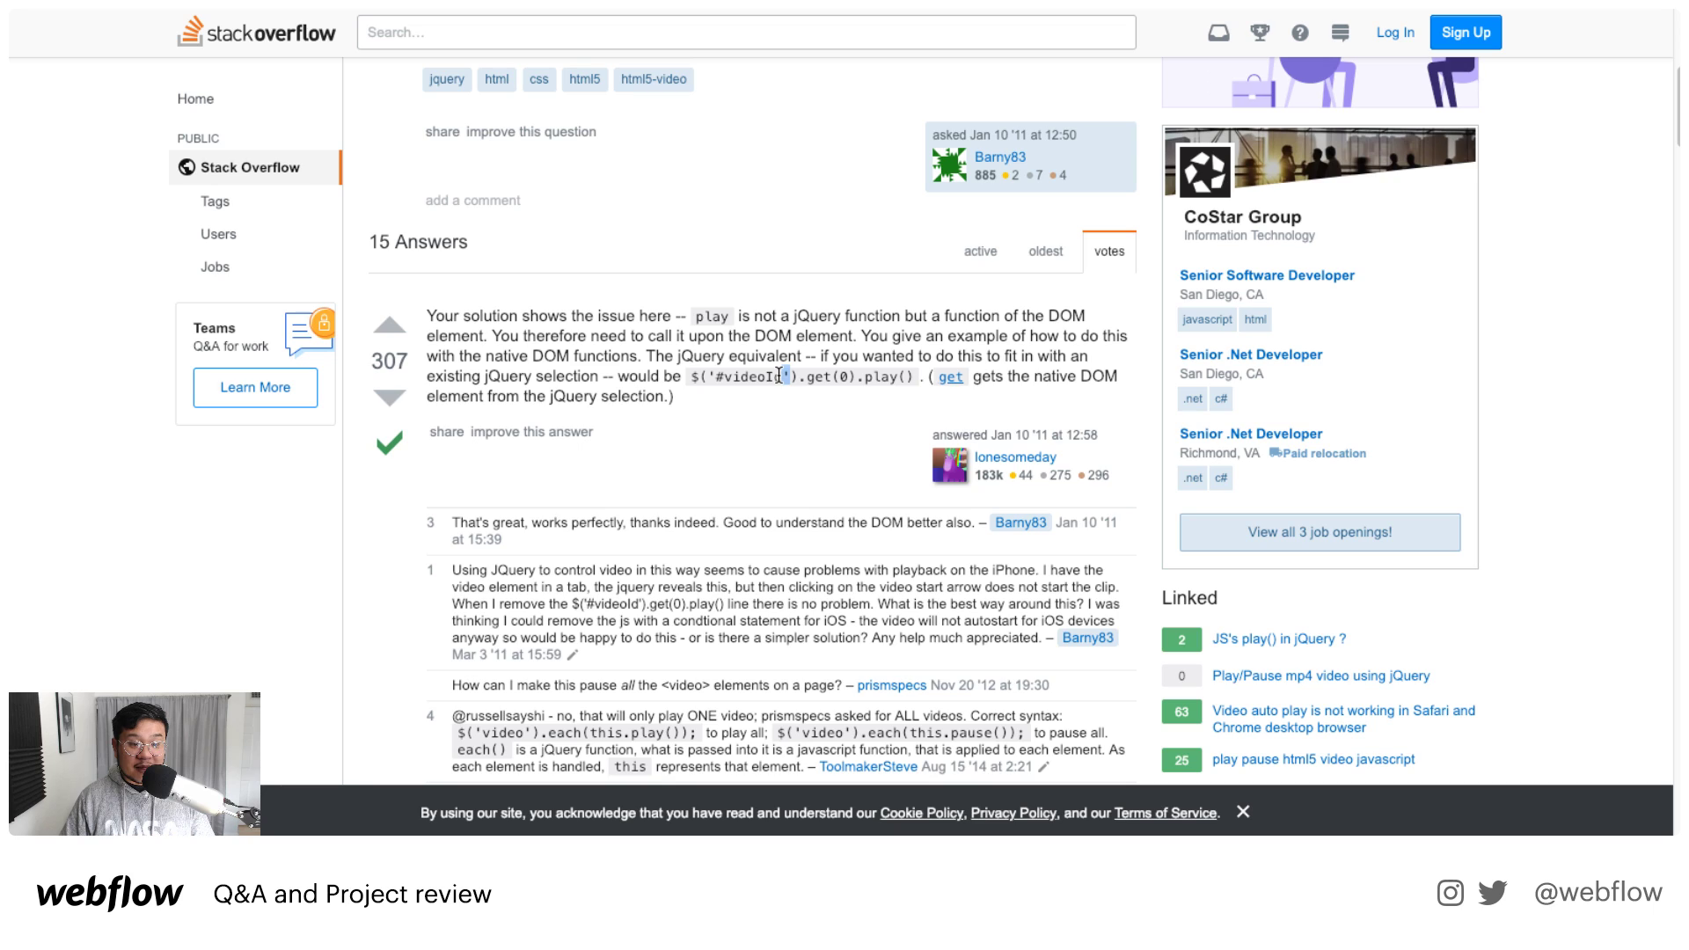
double_click(755, 376)
drag(863, 376, 901, 376)
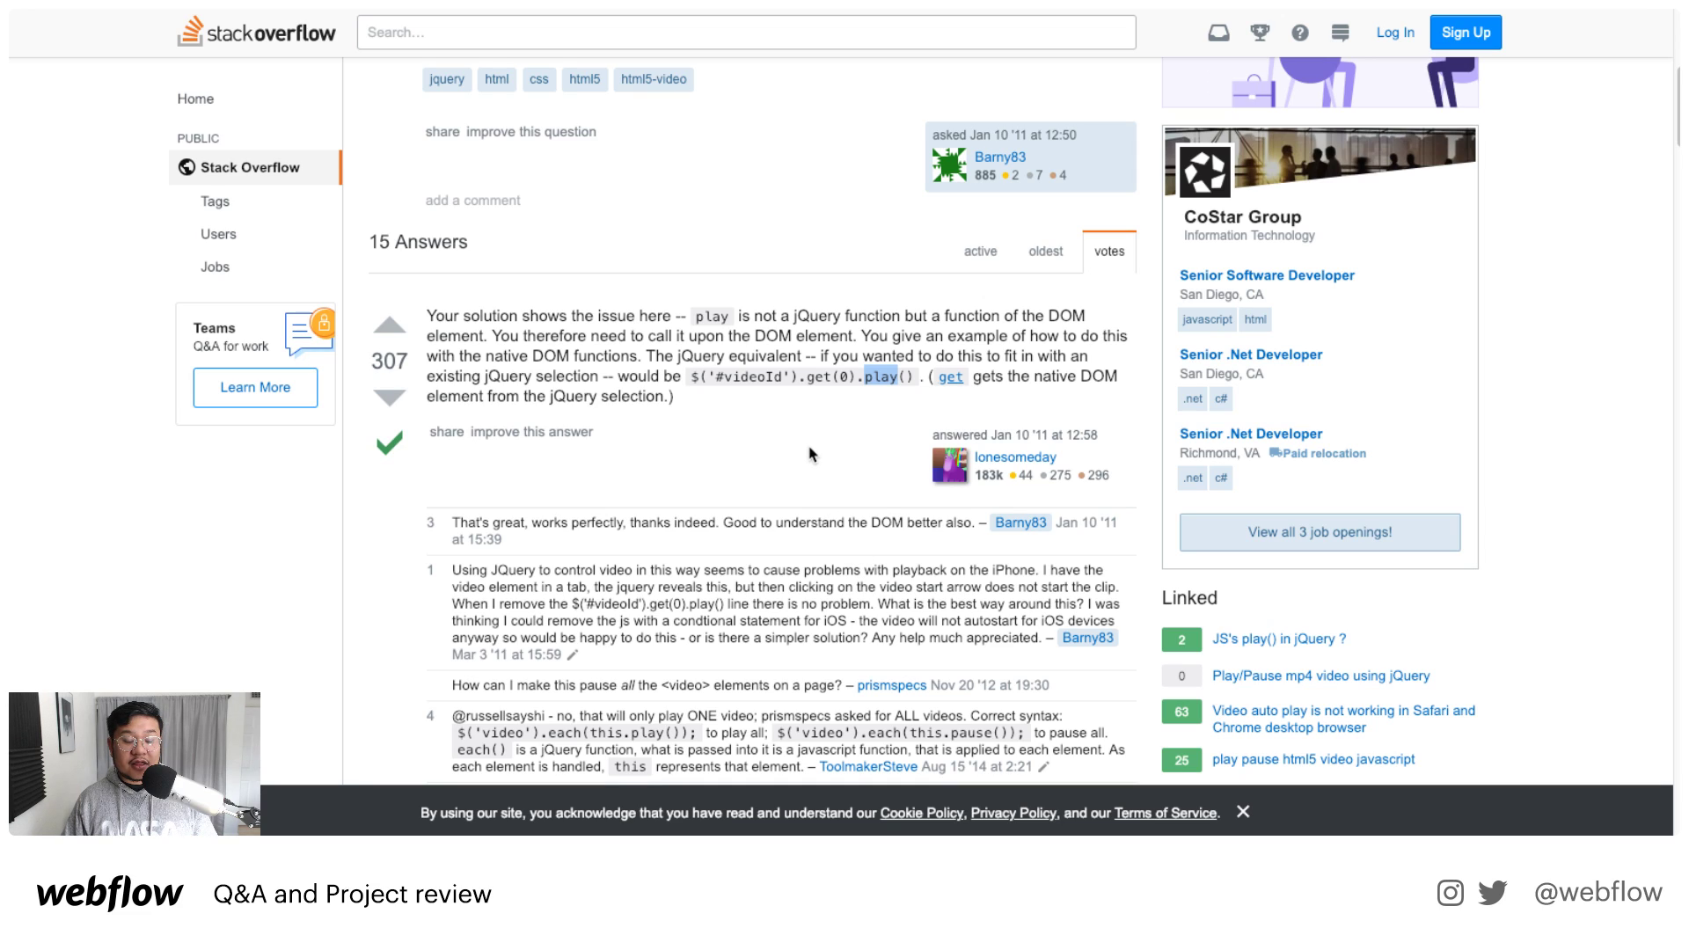
click(771, 308)
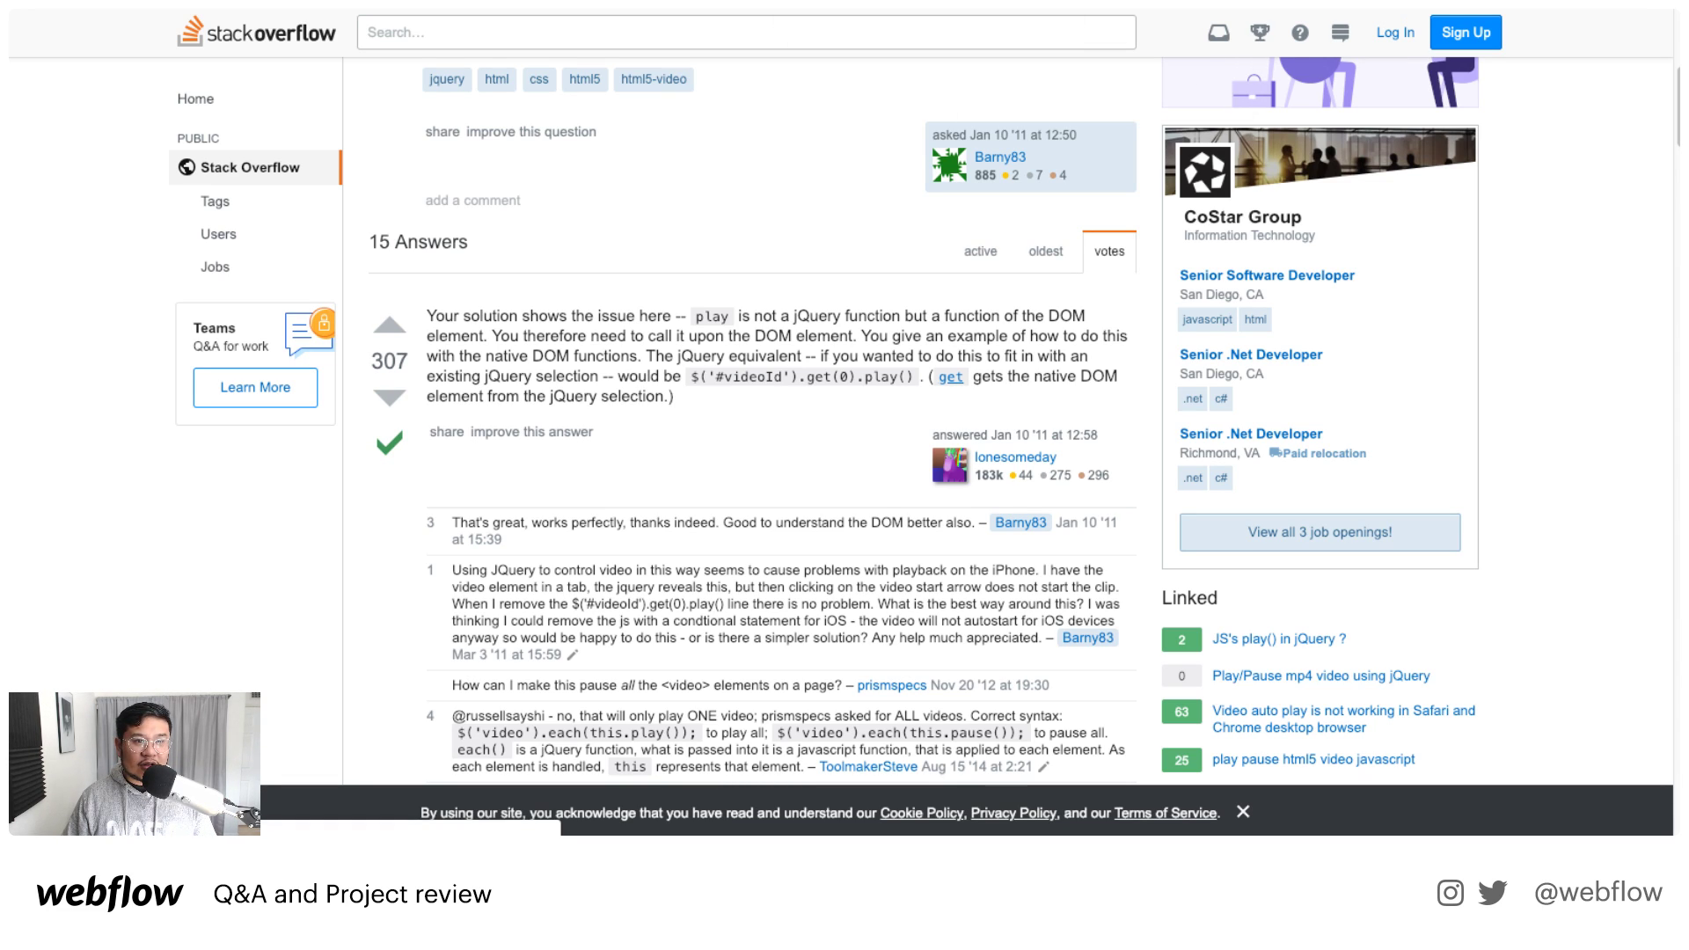
Step: Switch to the Webflow forum thread "How to start background video with a button and remove autoplay?" and read its code snippets and solution excerpt
scroll(170, 513, down, 1)
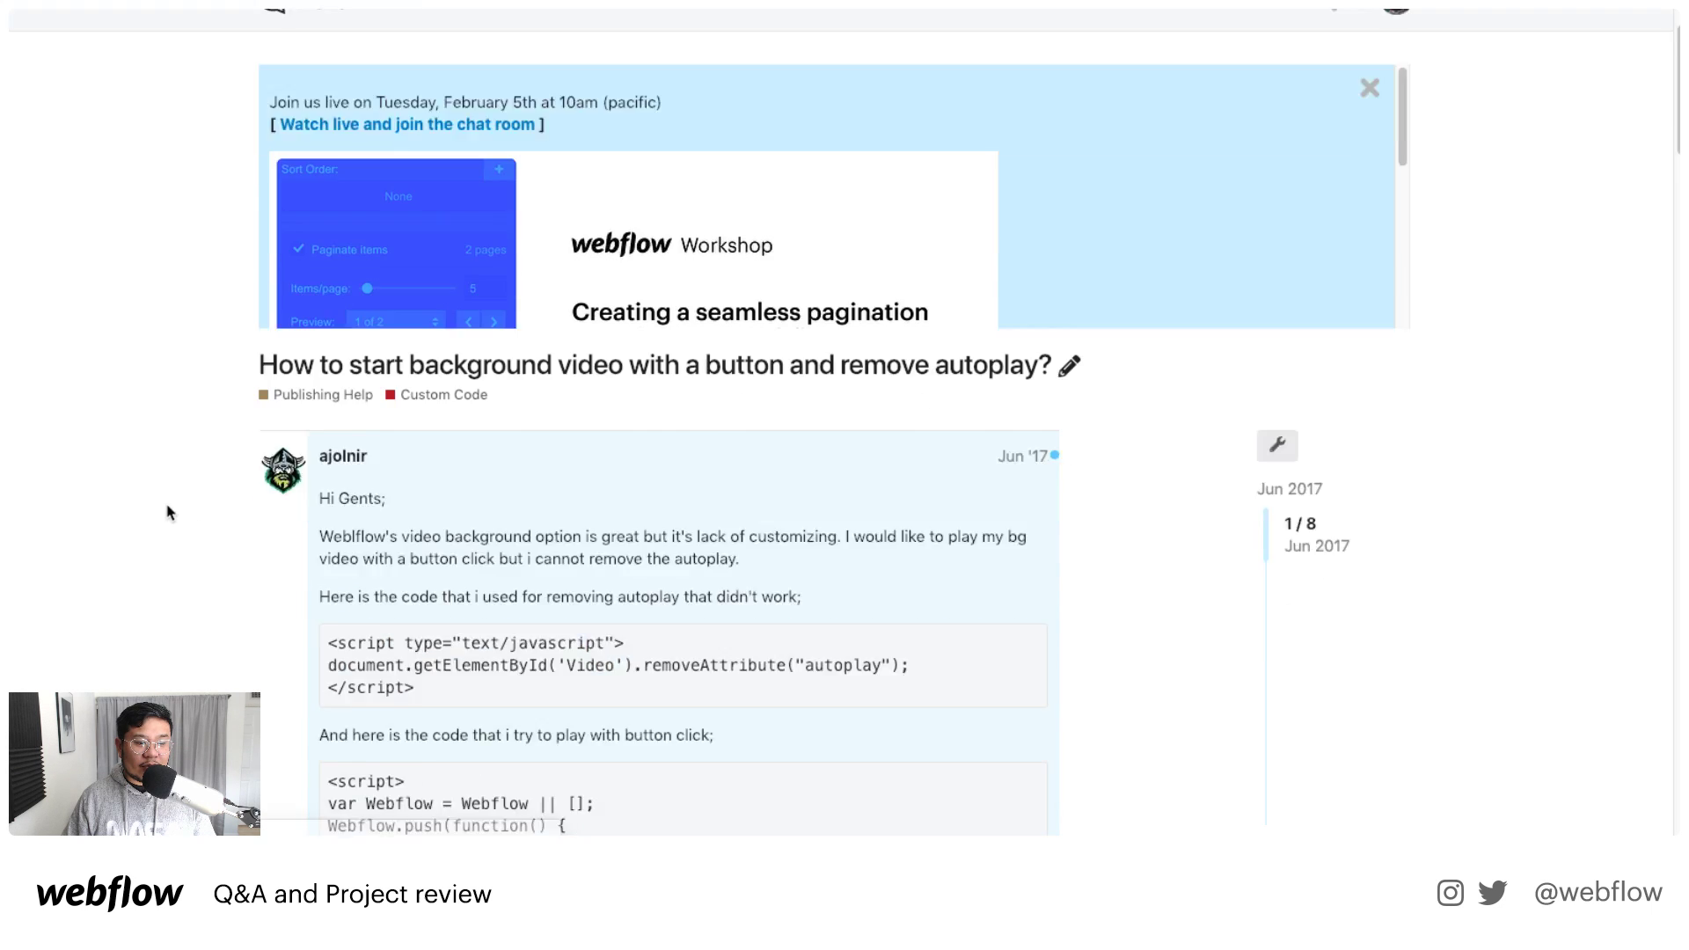
scroll(172, 506, down, 5)
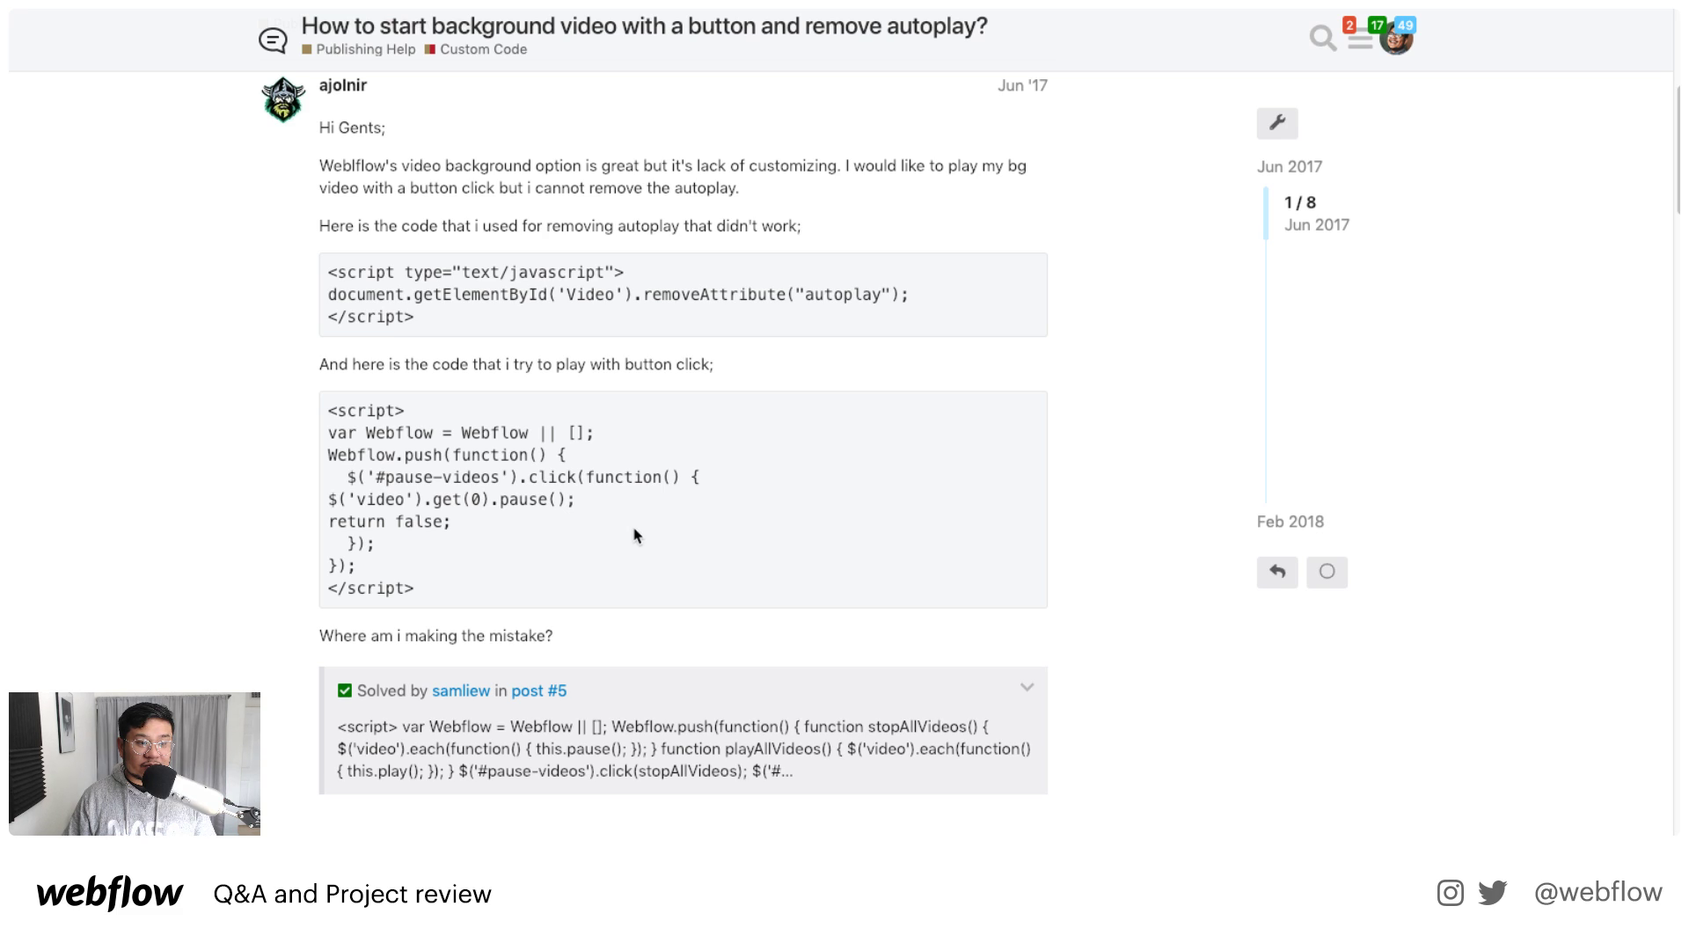
scroll(637, 535, up, 1)
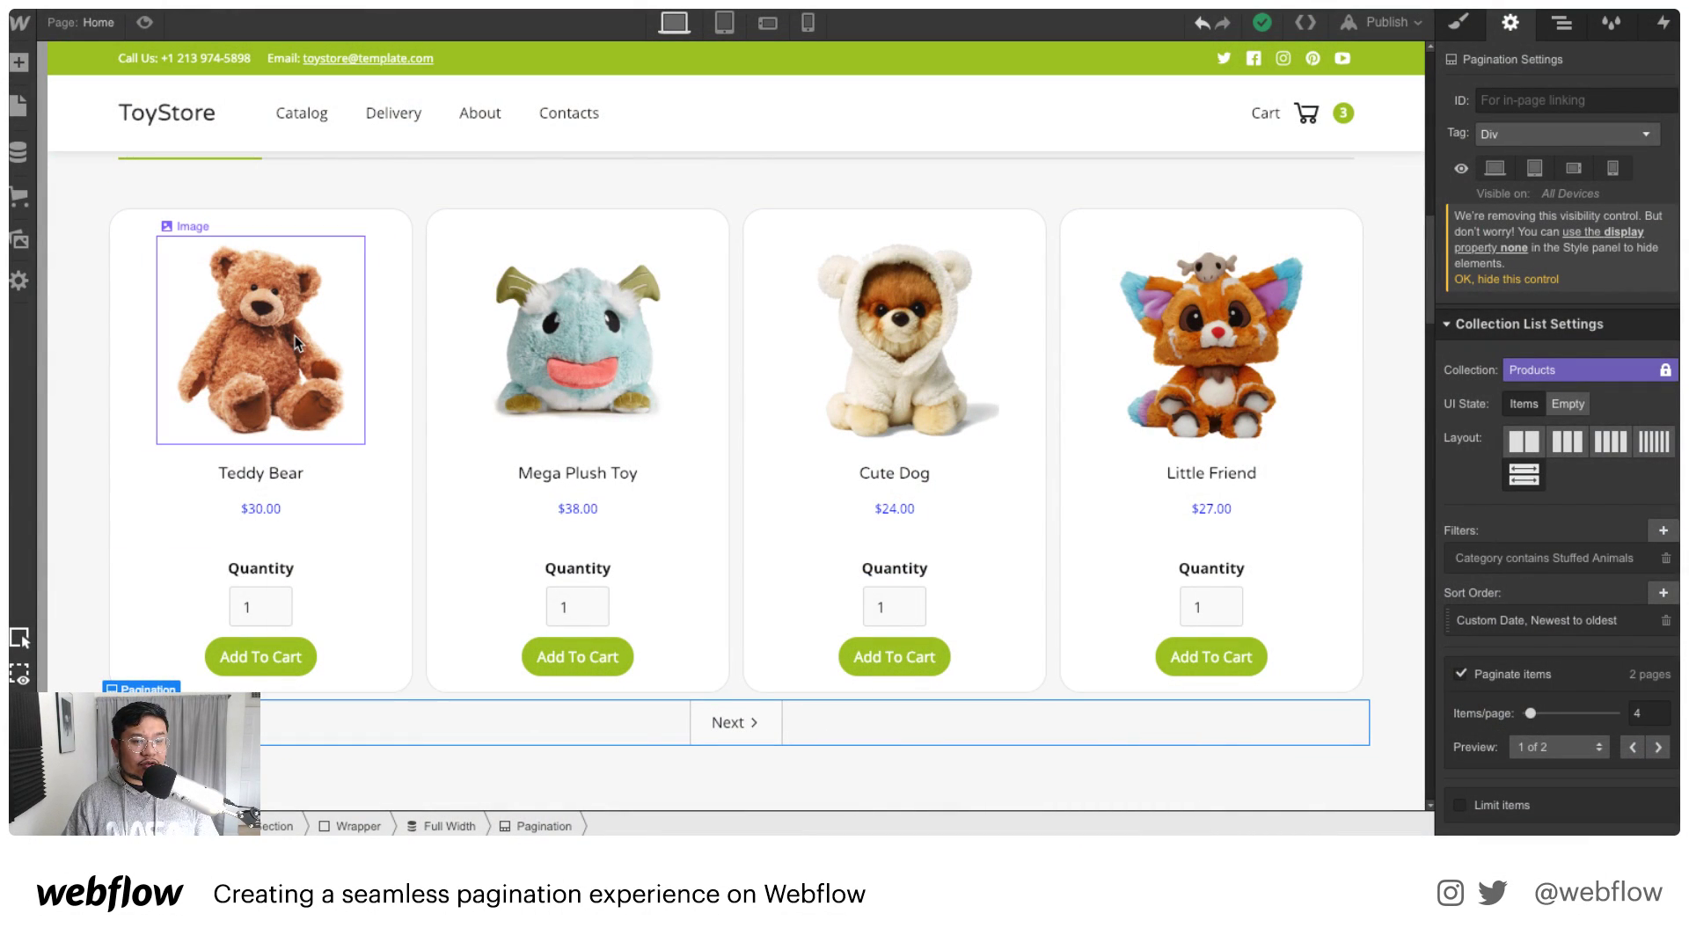
Step: In the Webflow Designer, select several product images, then select the first Product Card Wrapper in the element tree and show its collection list settings
click(294, 336)
click(599, 352)
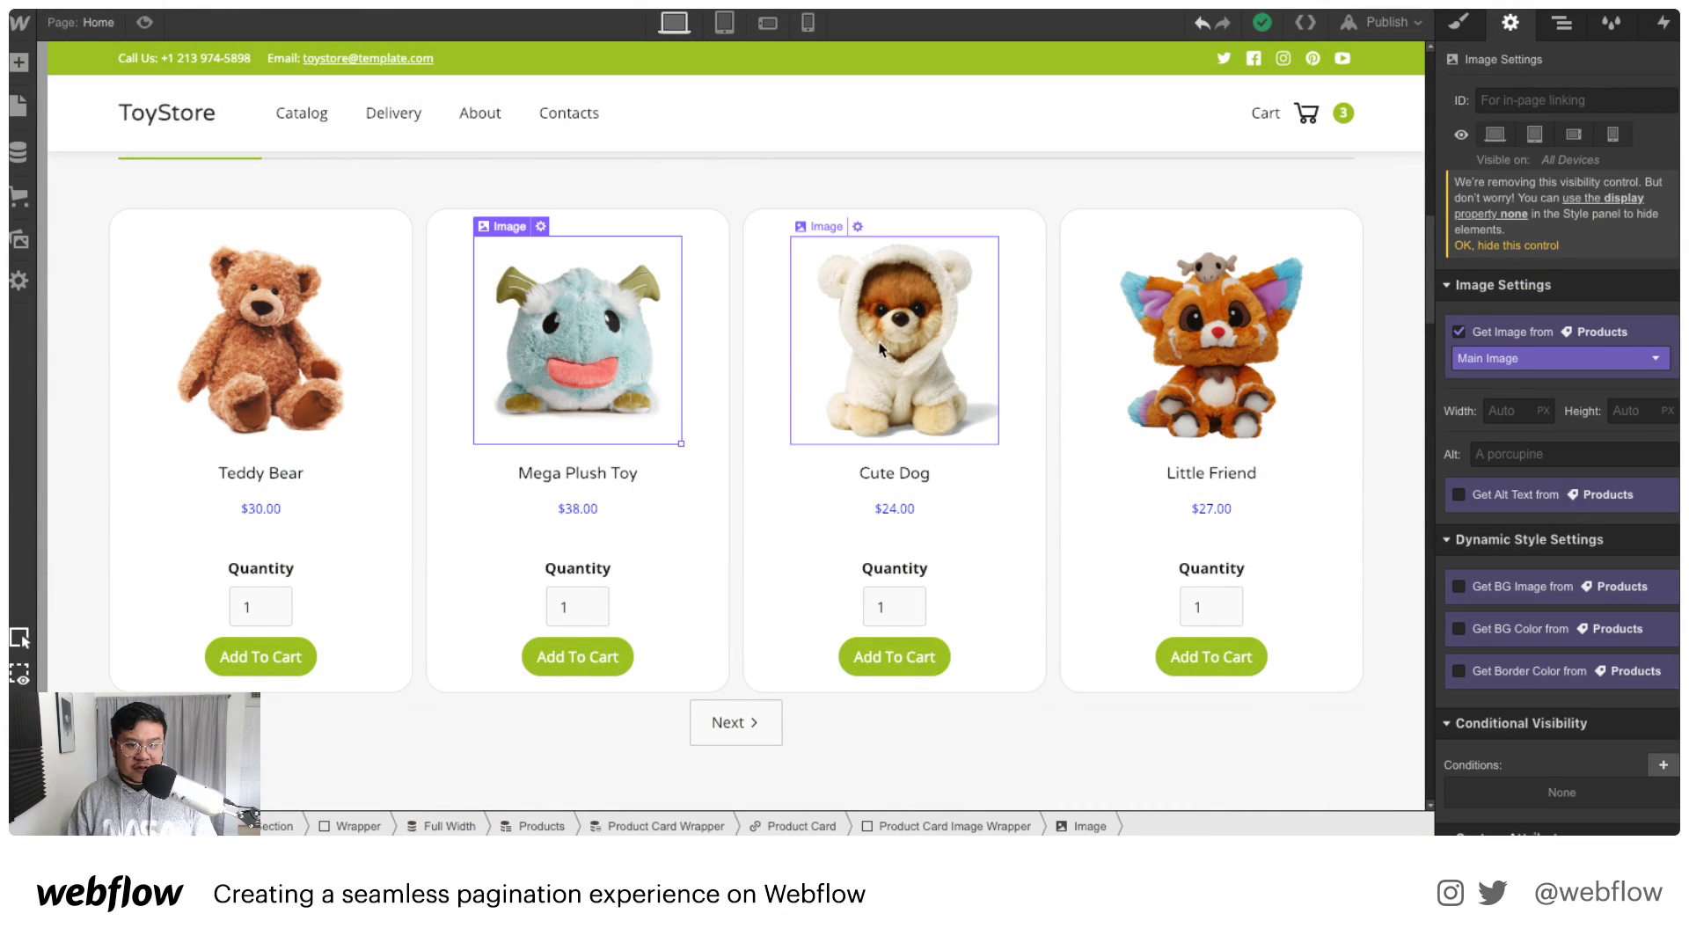
click(1184, 356)
click(1563, 23)
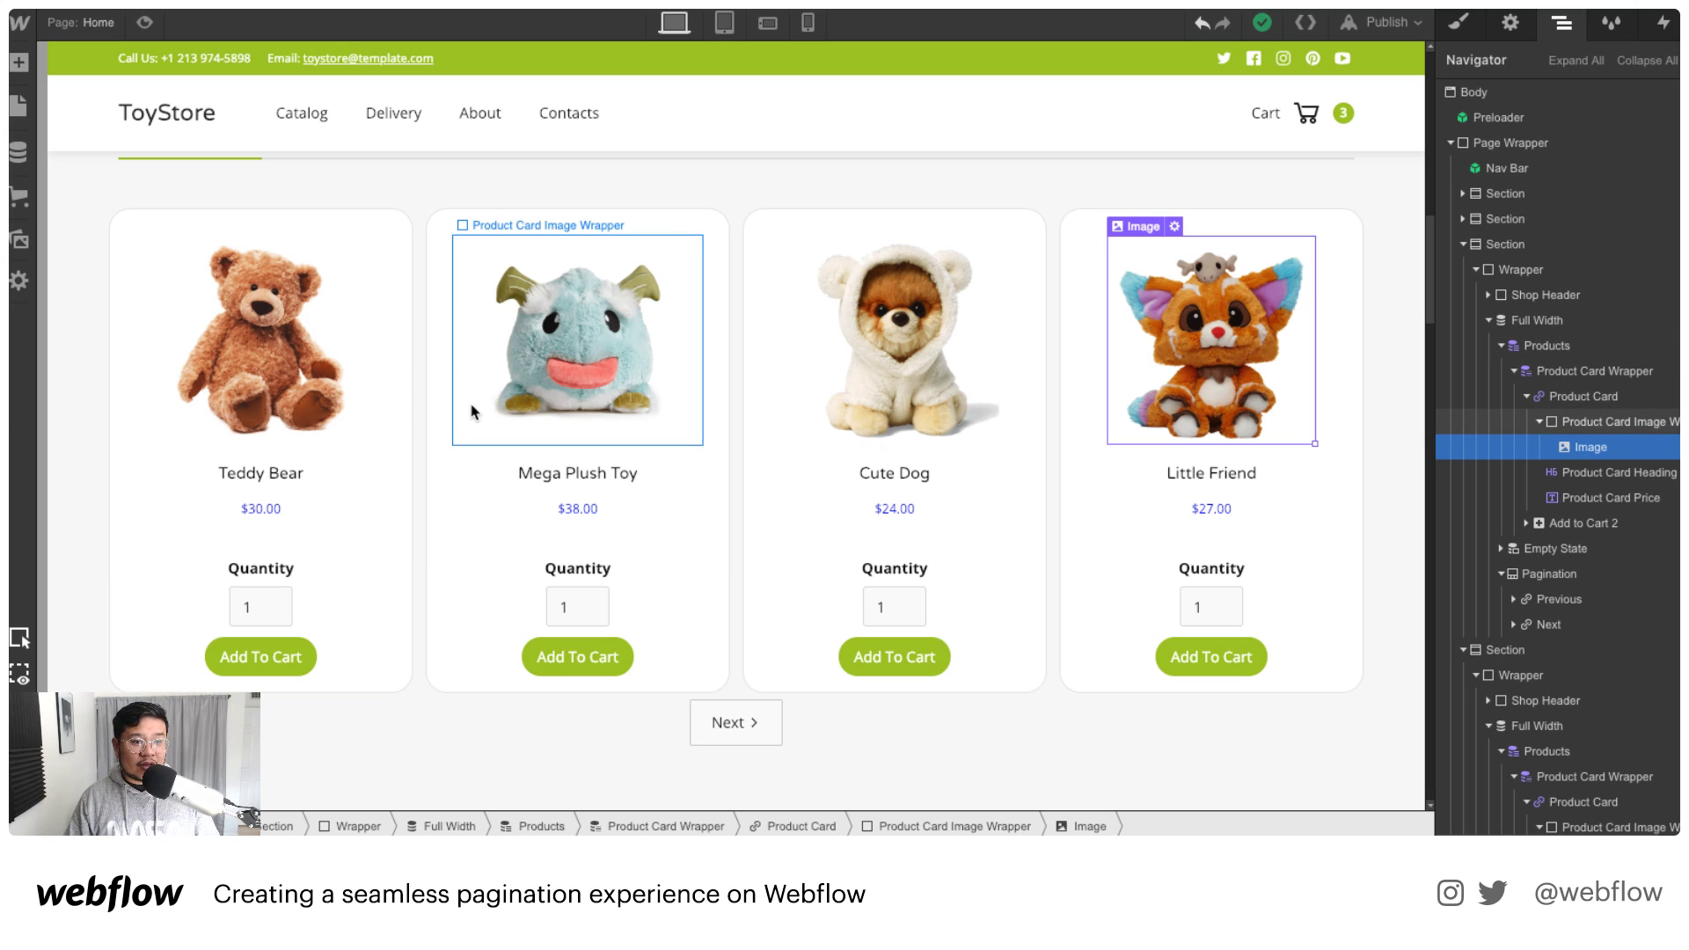
click(1610, 371)
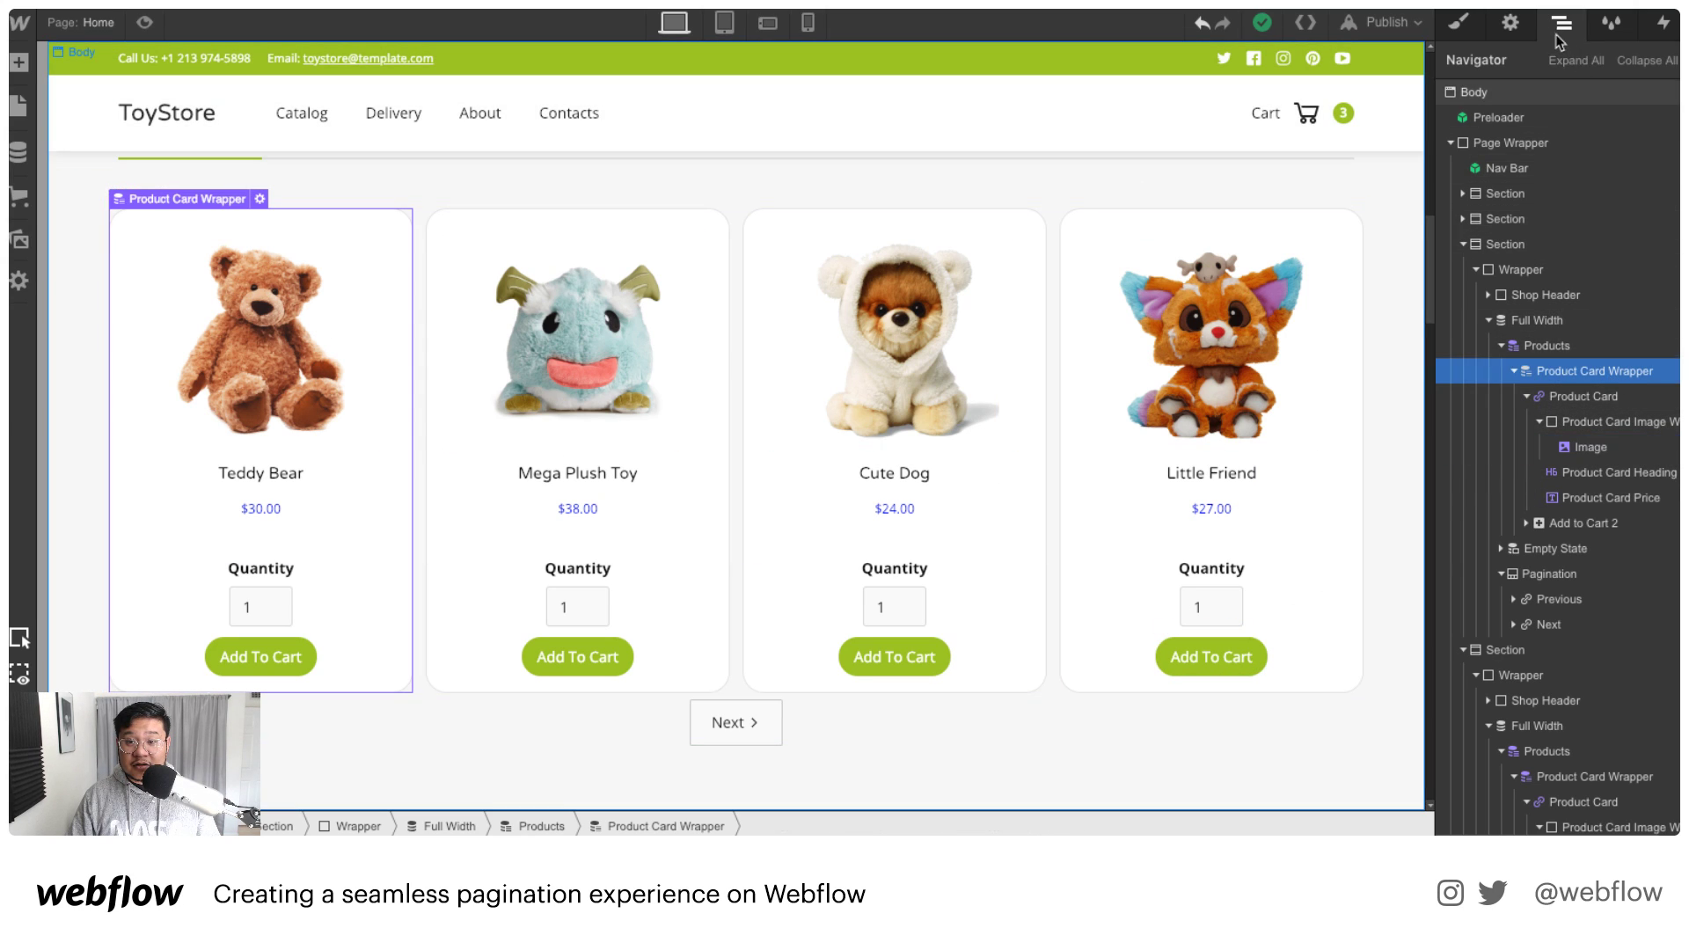
key(d)
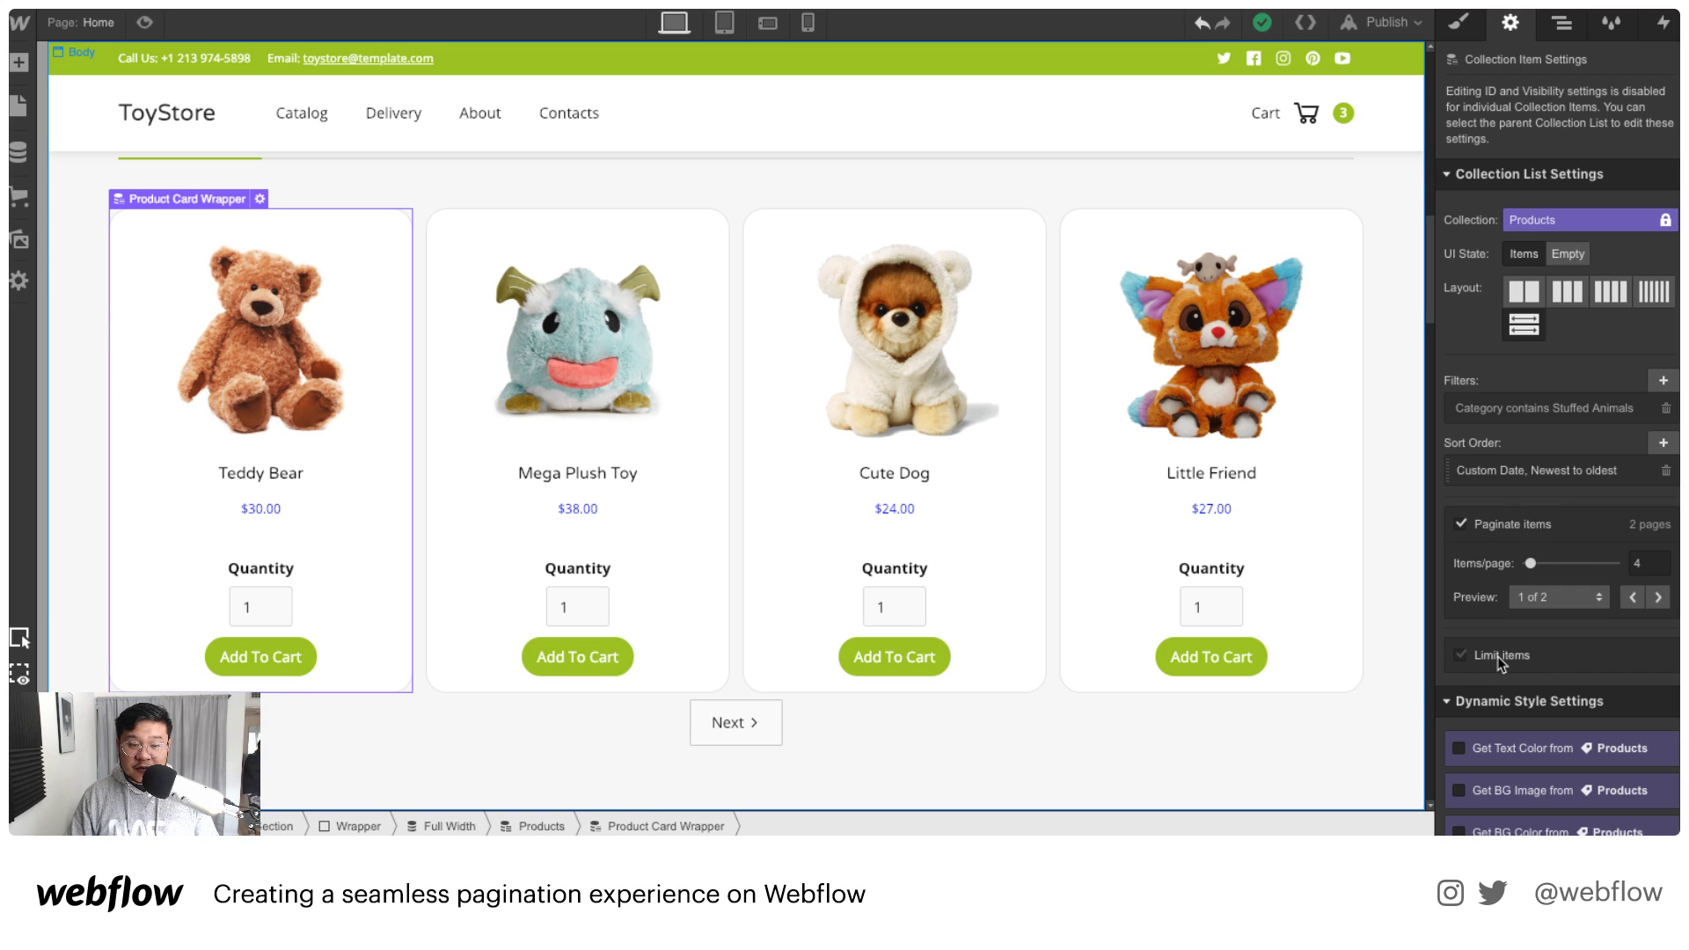
Step: Open the Home page's custom code before the closing body tag and highlight seamless-replace in the containerSelector line
click(81, 22)
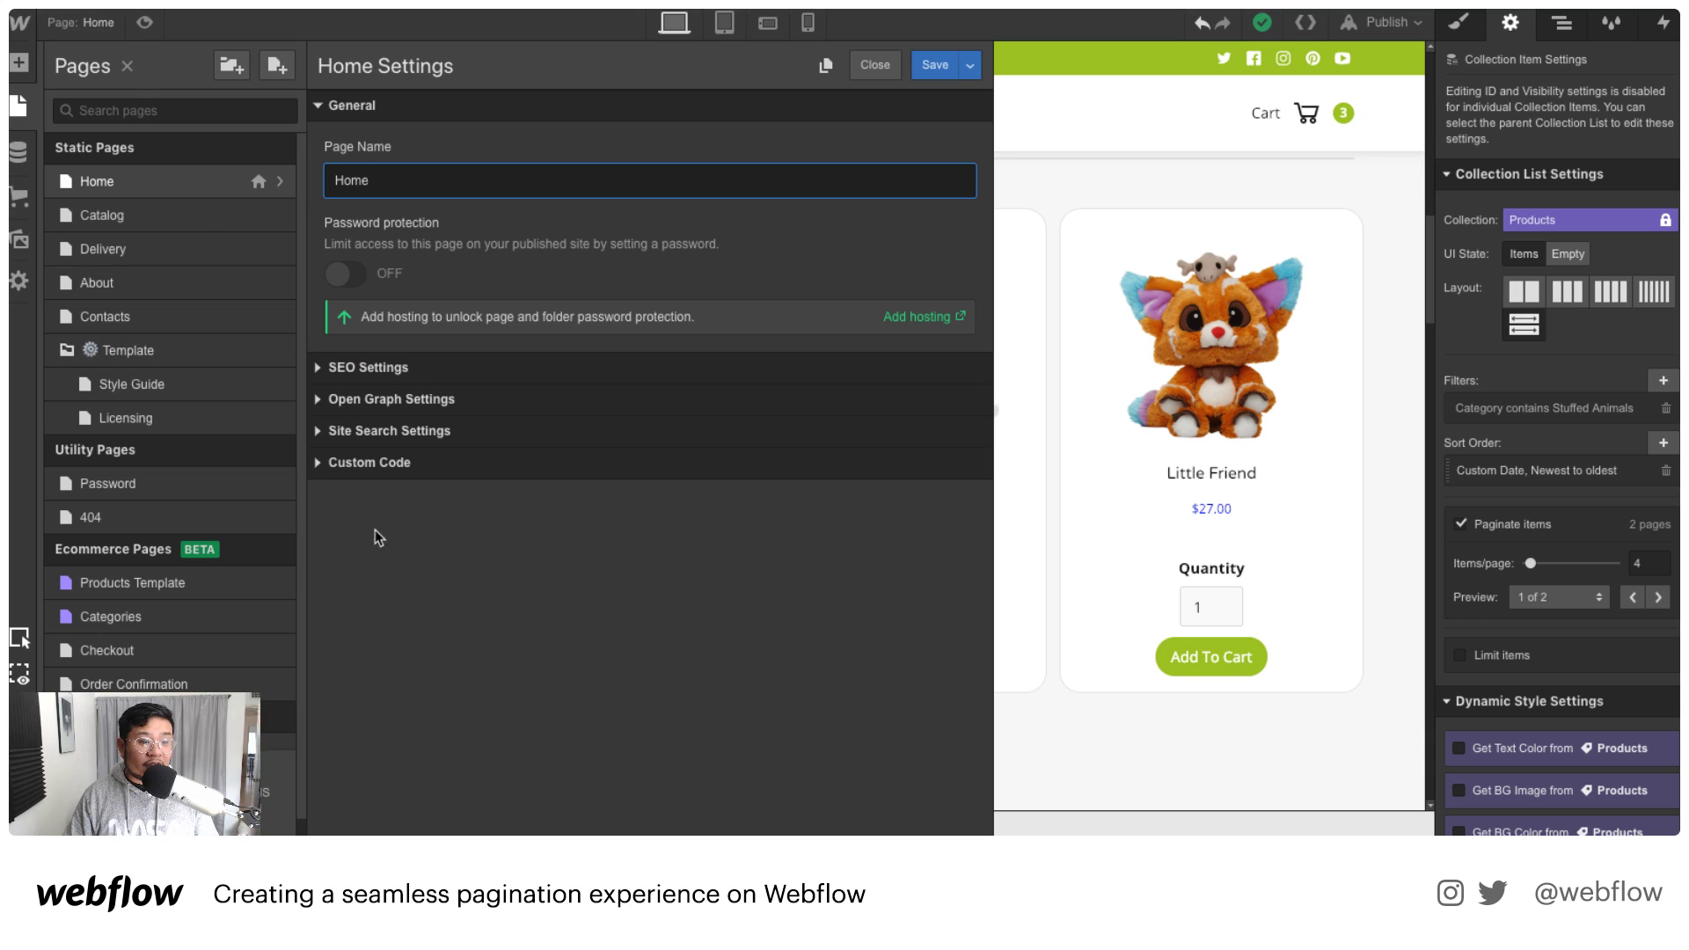
click(376, 463)
scroll(440, 431, down, 8)
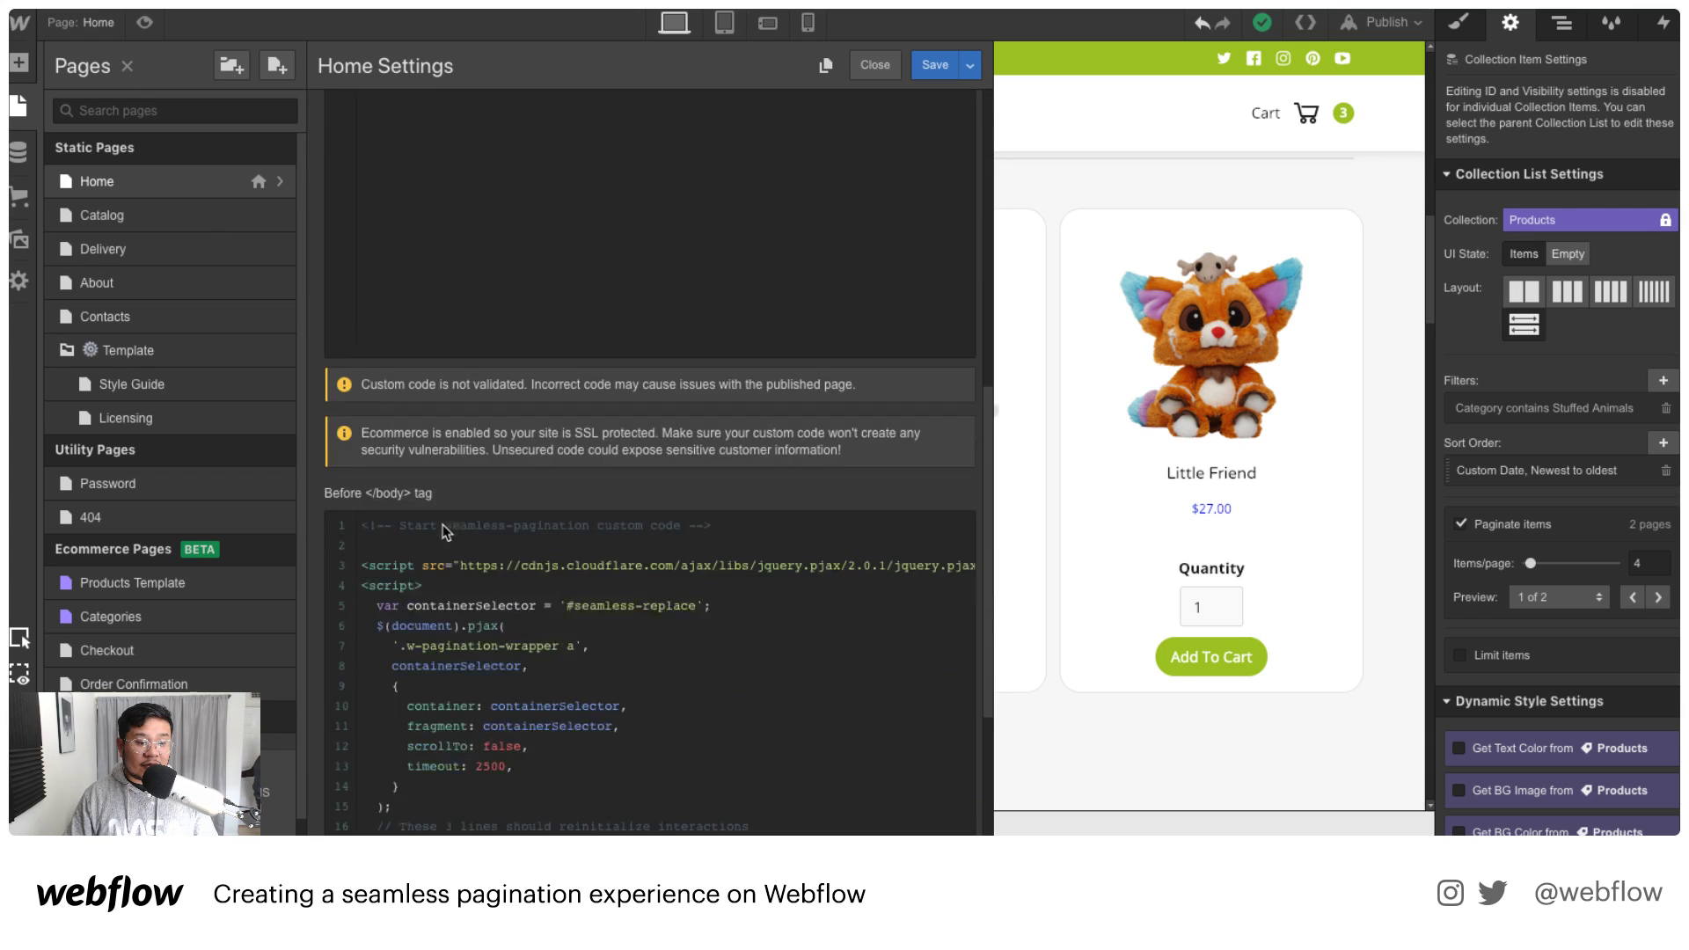
scroll(559, 627, down, 1)
scroll(319, 579, down, 3)
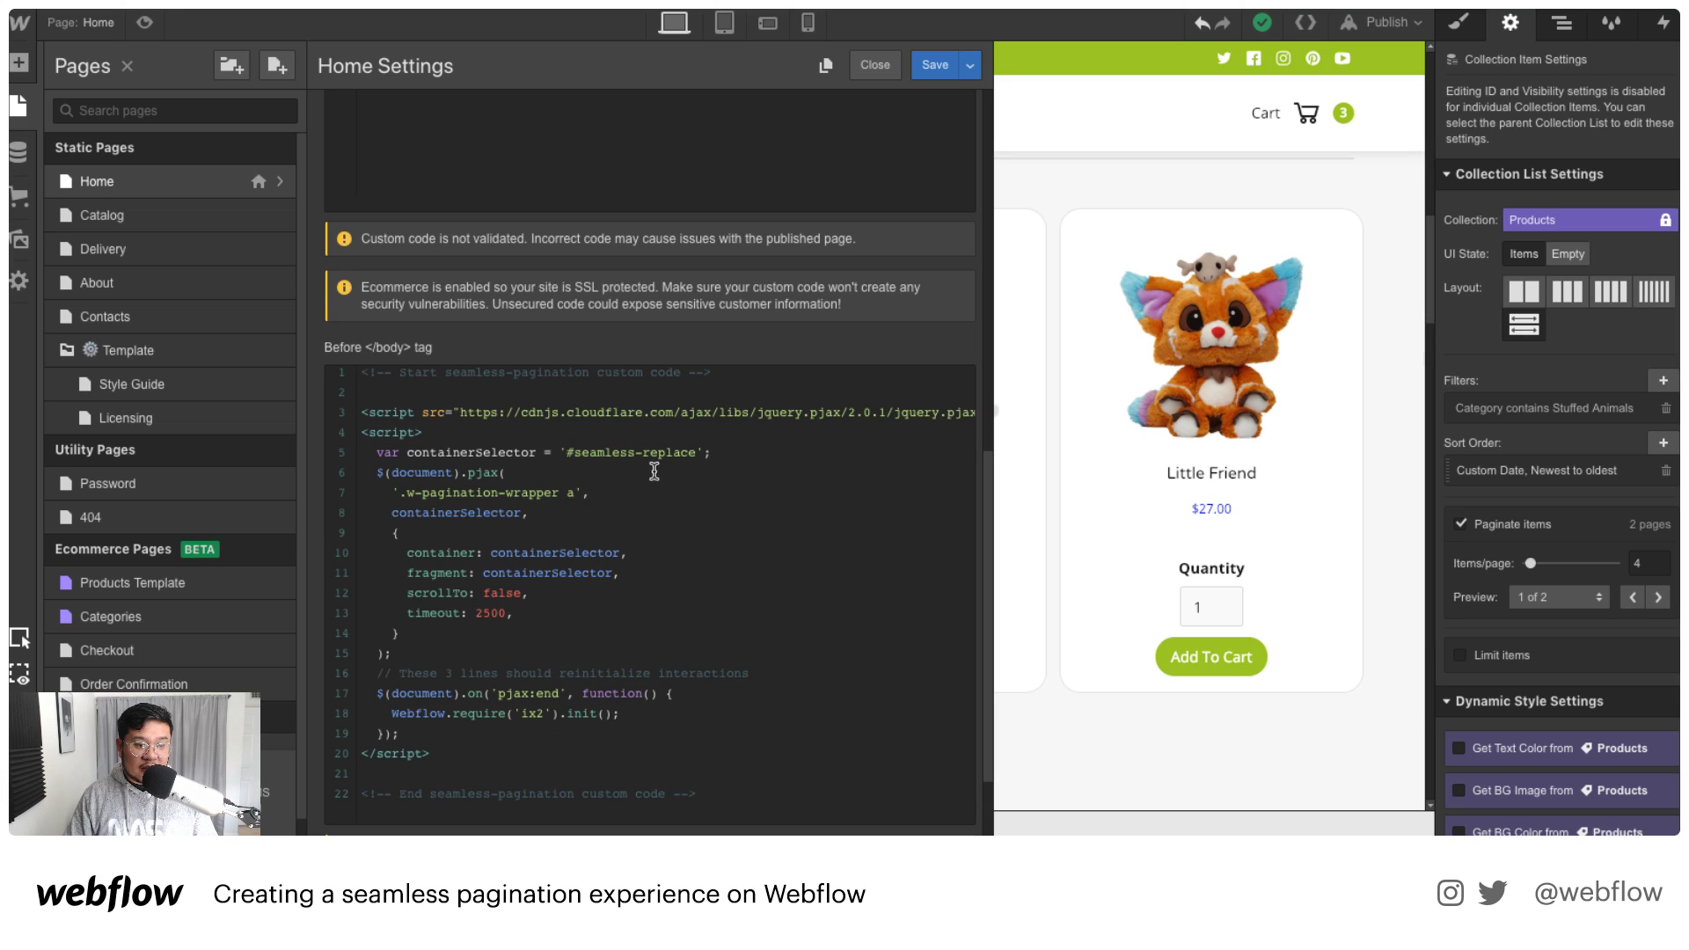
drag(698, 452, 574, 451)
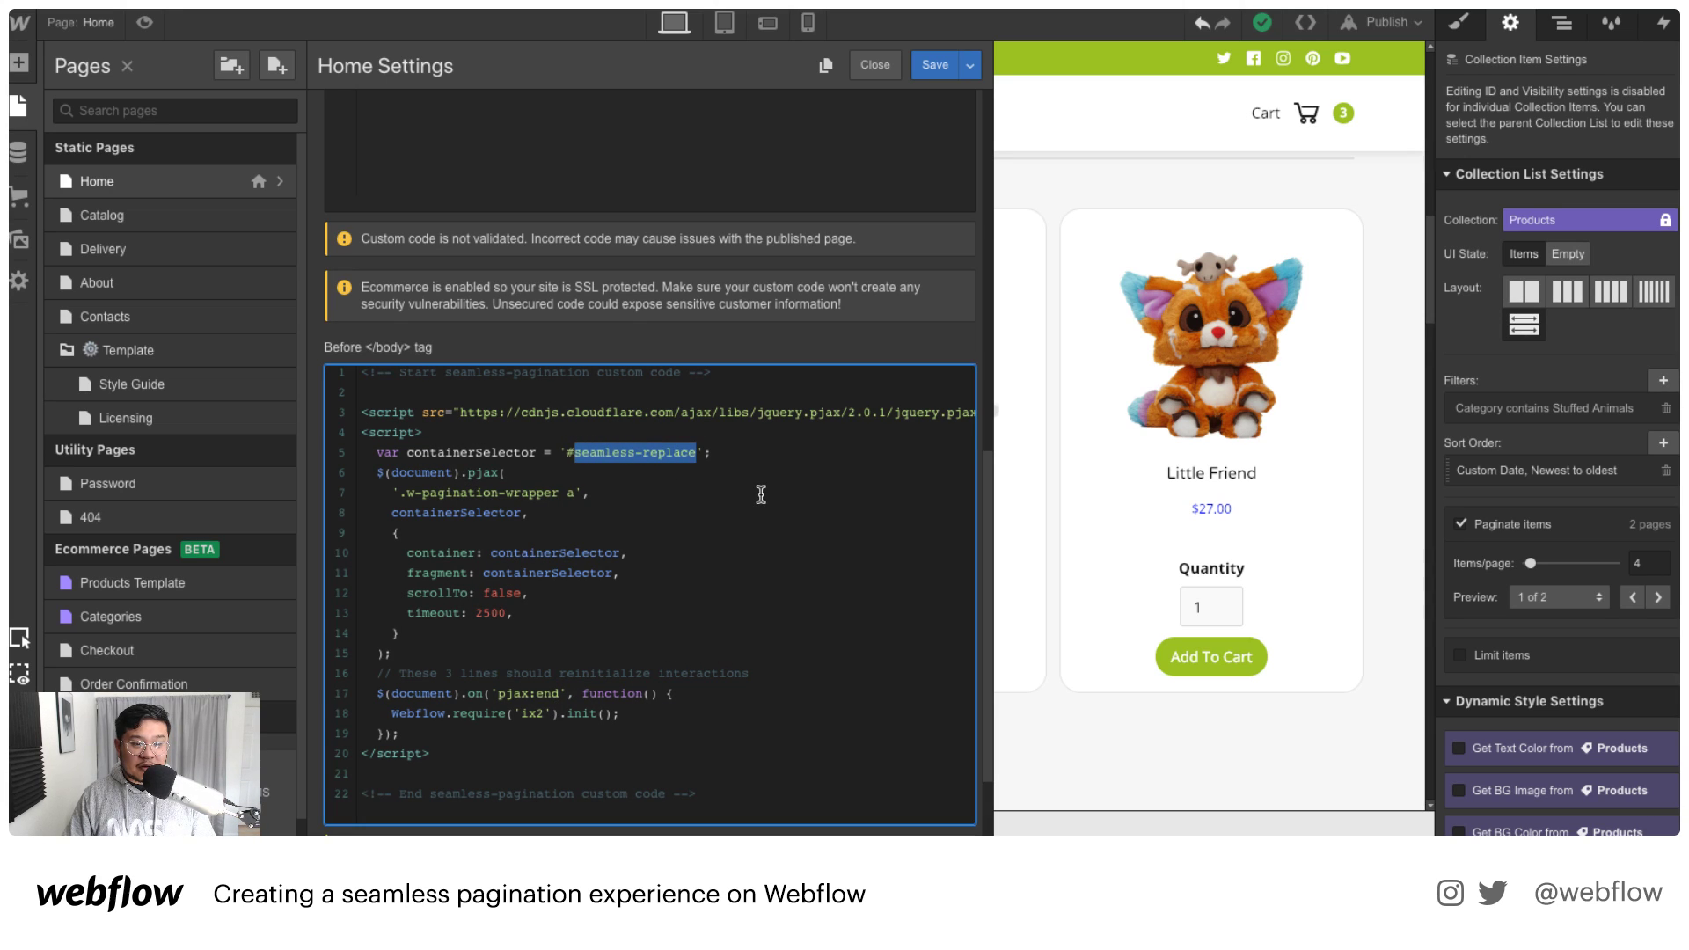
Step: Select the Page Wrapper div in the element tree and check its ID in the element settings
click(1562, 31)
click(1562, 31)
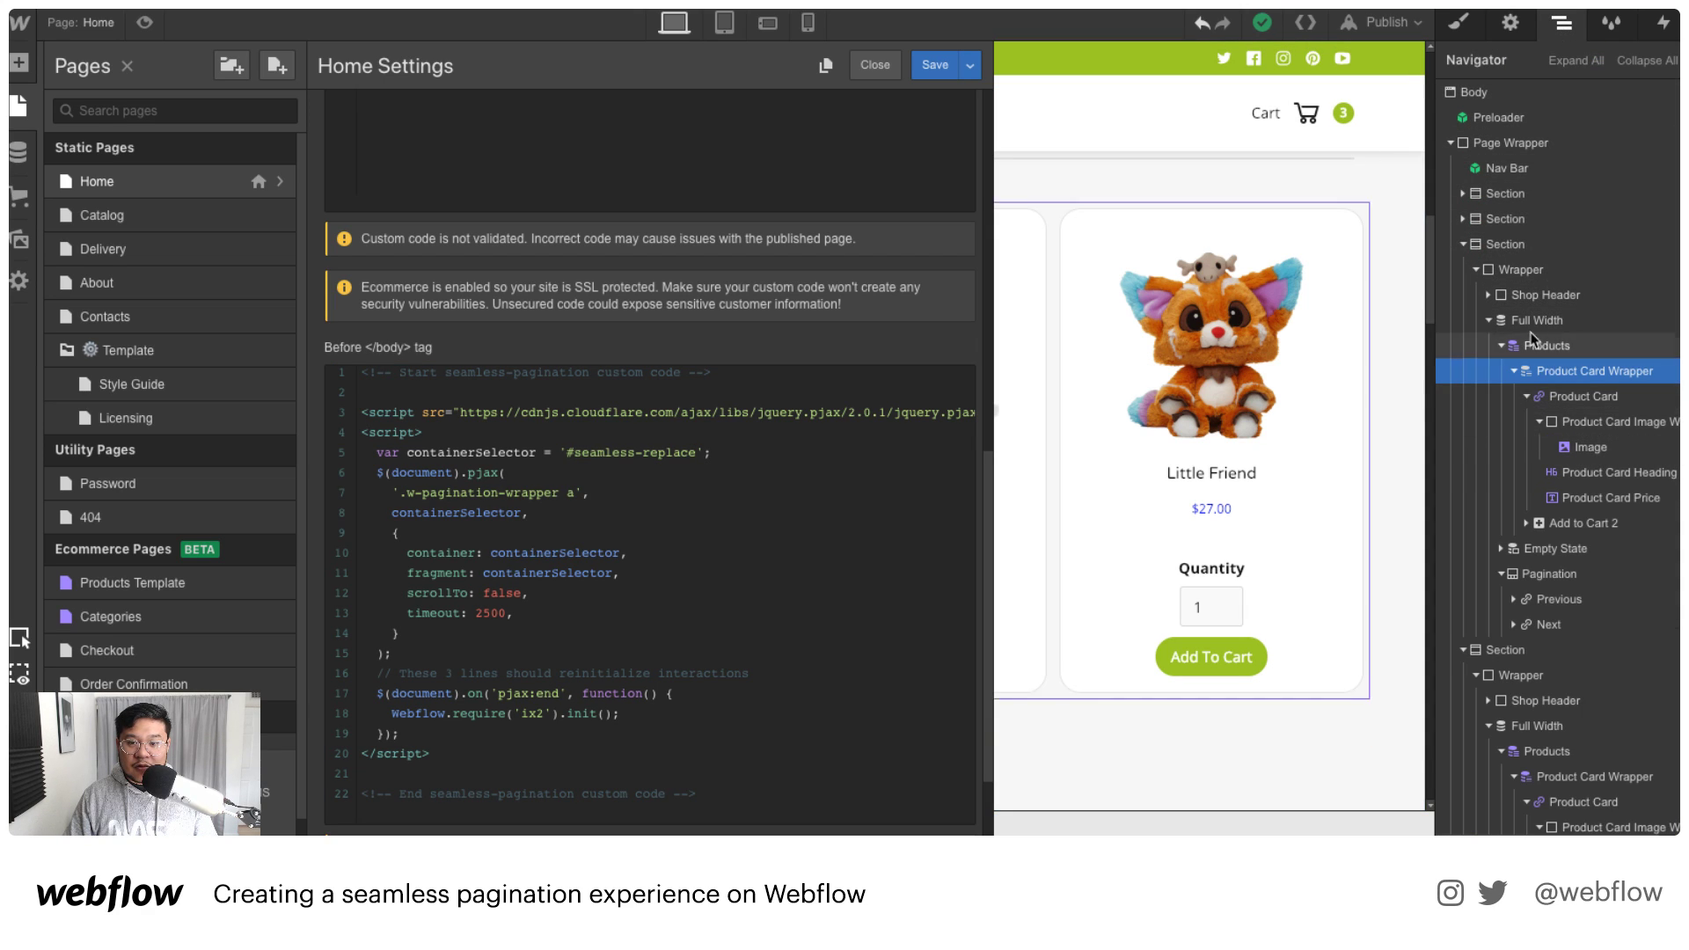
click(1575, 148)
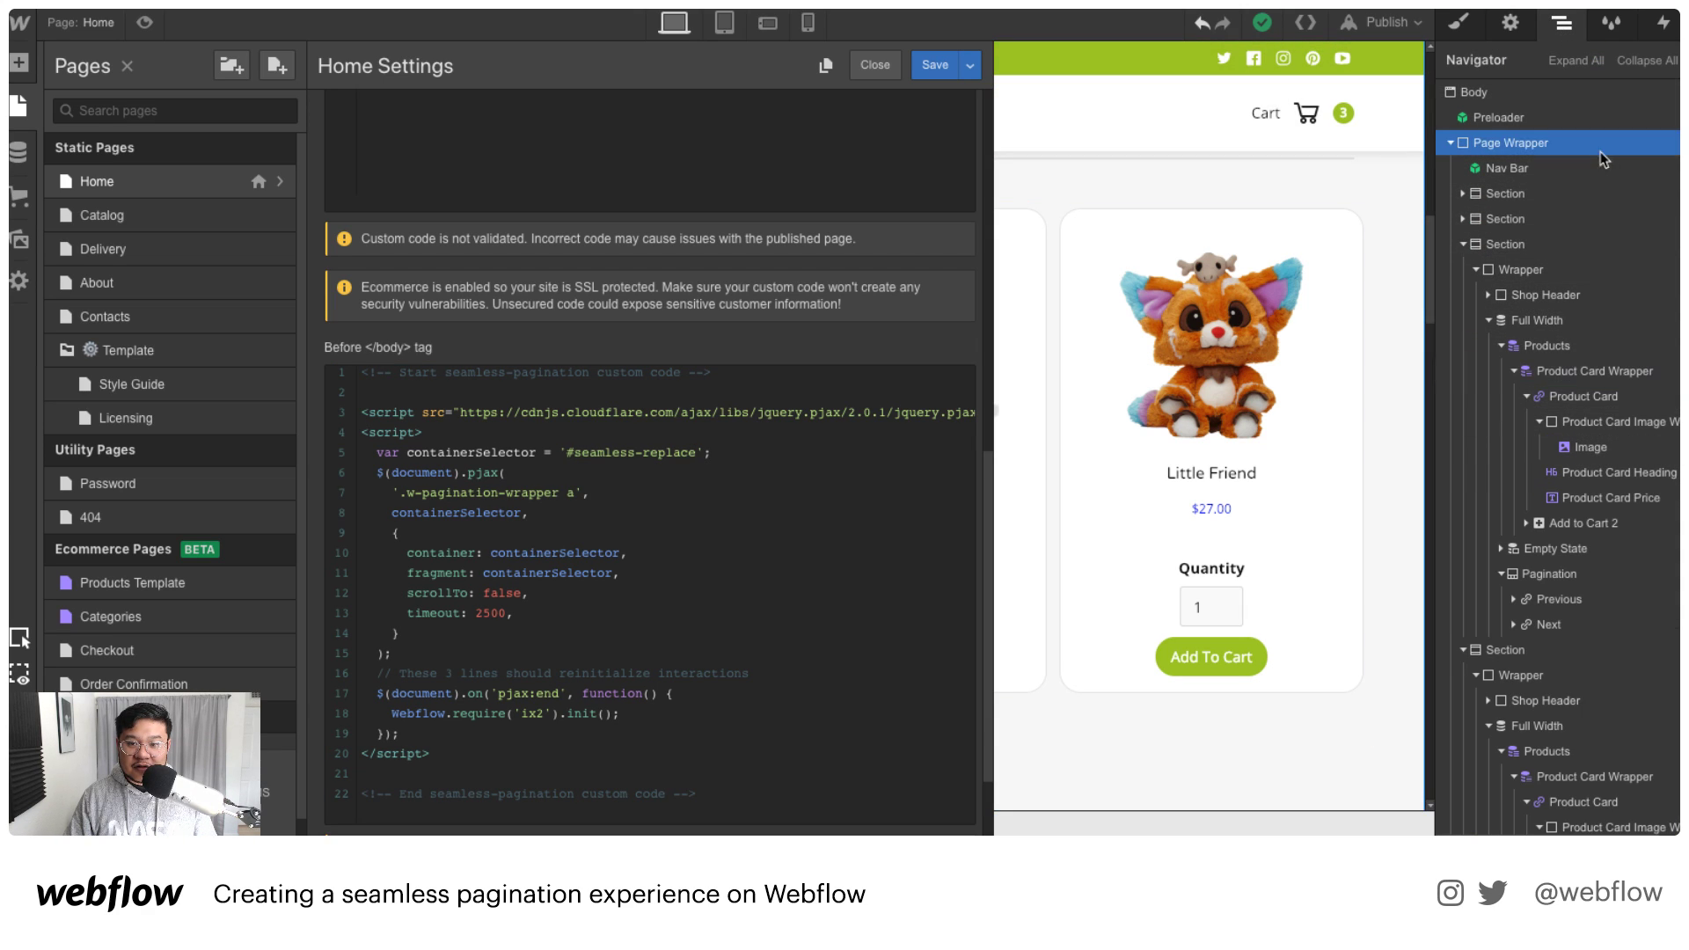
click(1511, 22)
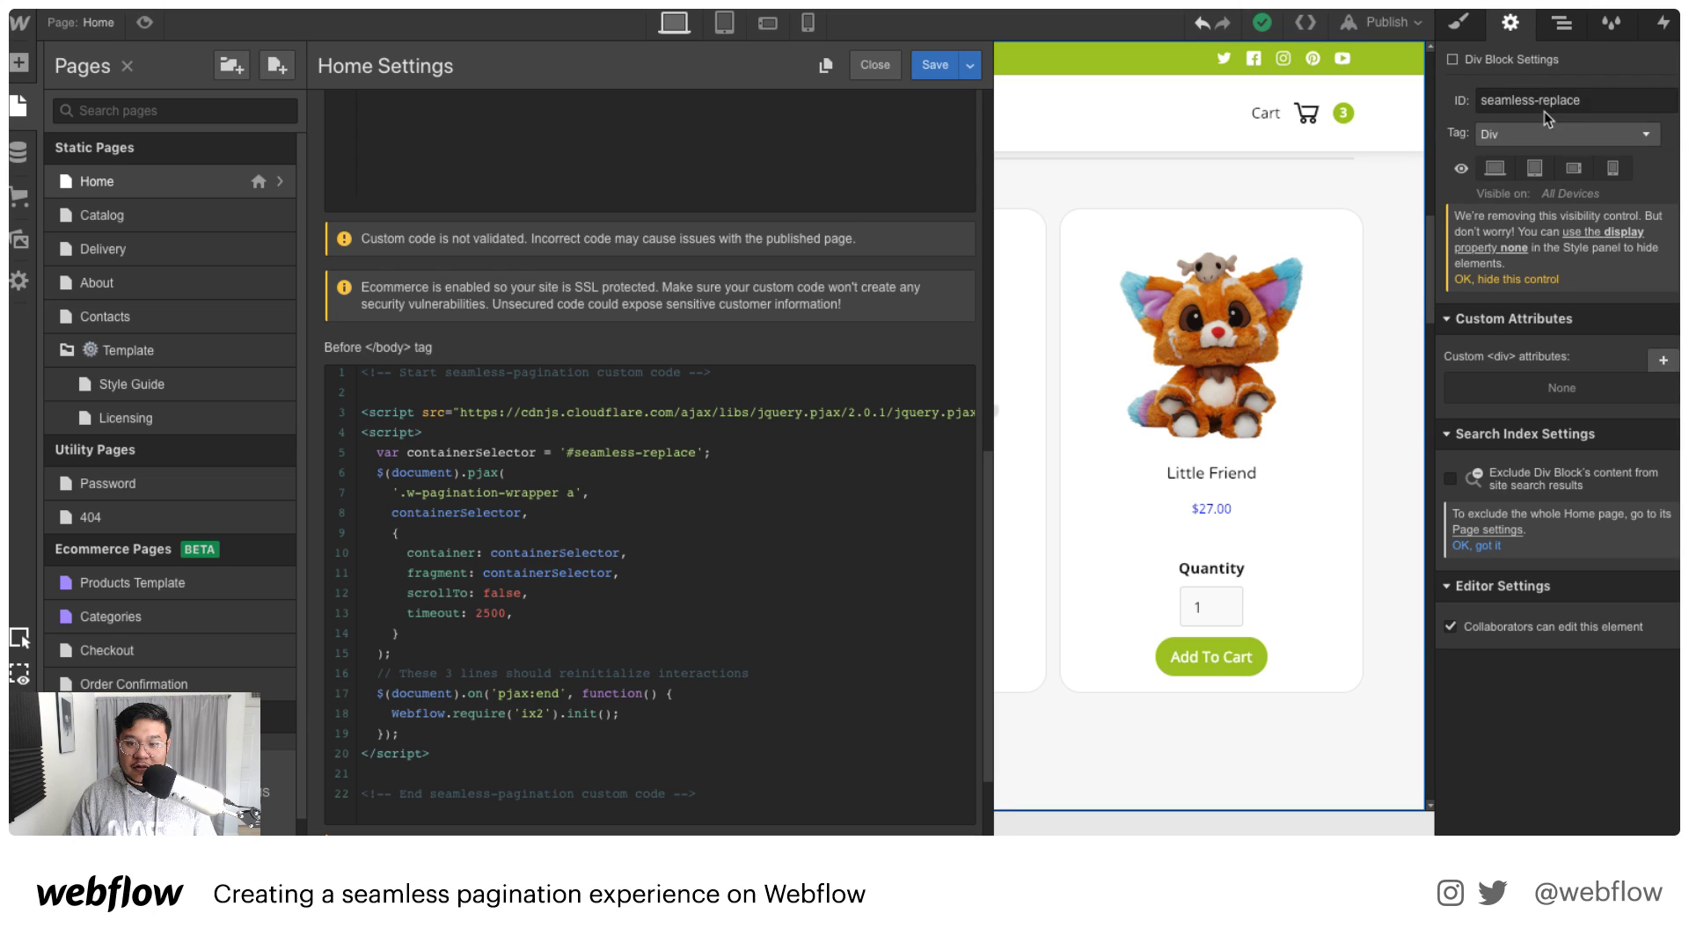
click(1587, 101)
click(1583, 83)
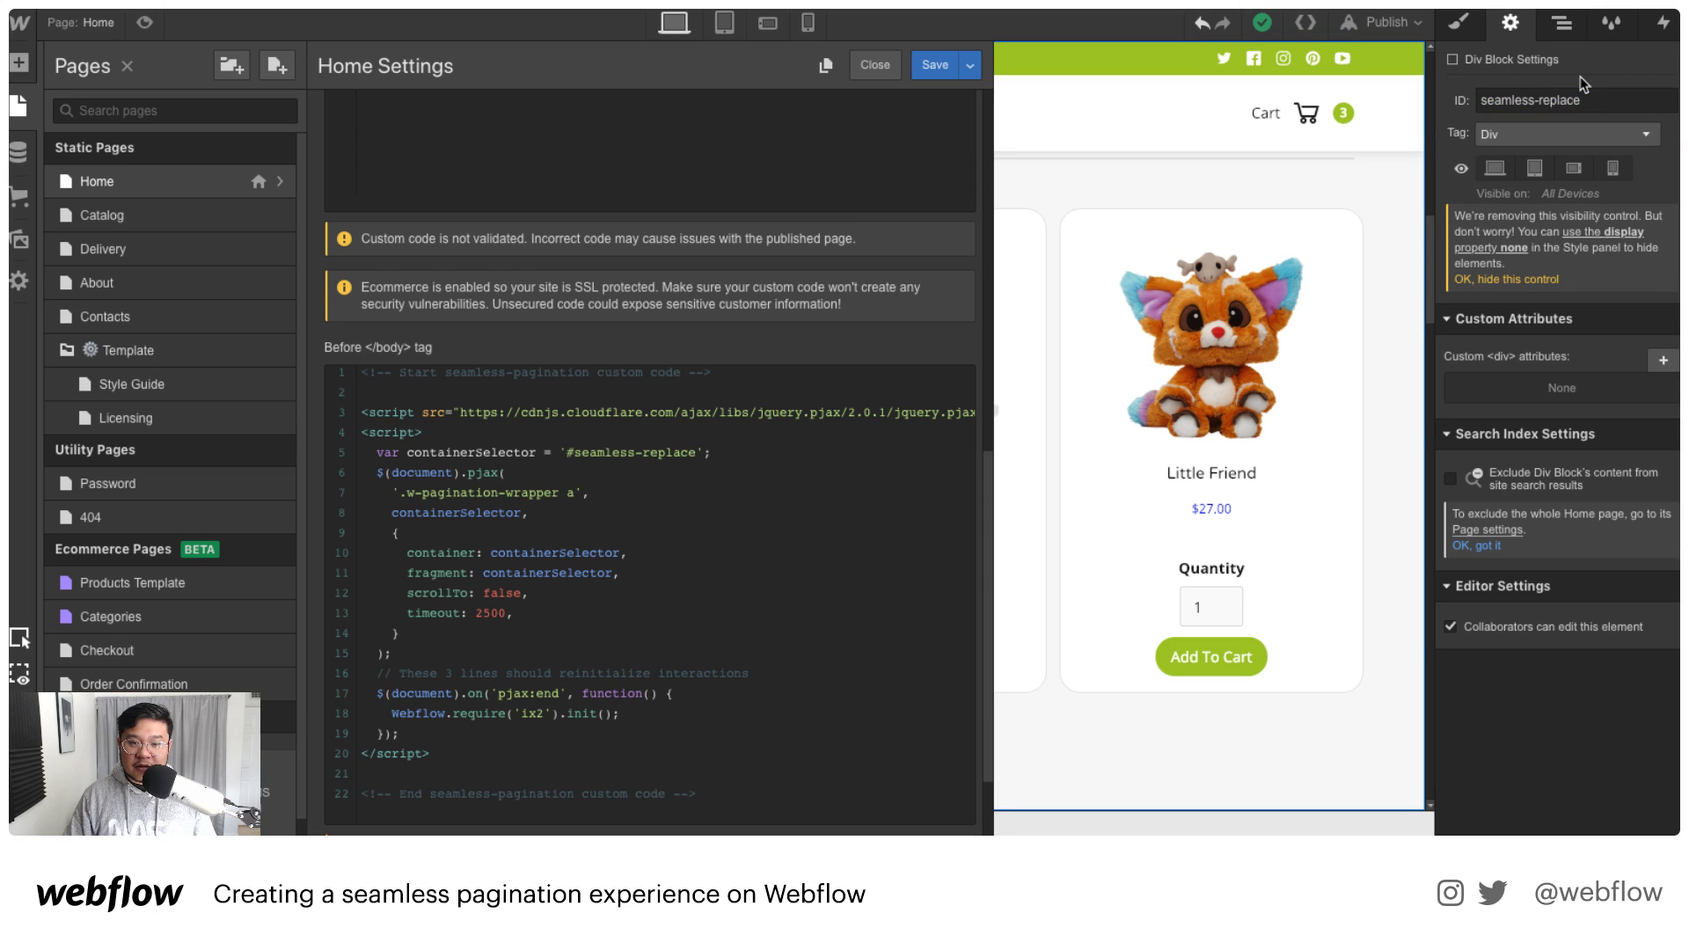